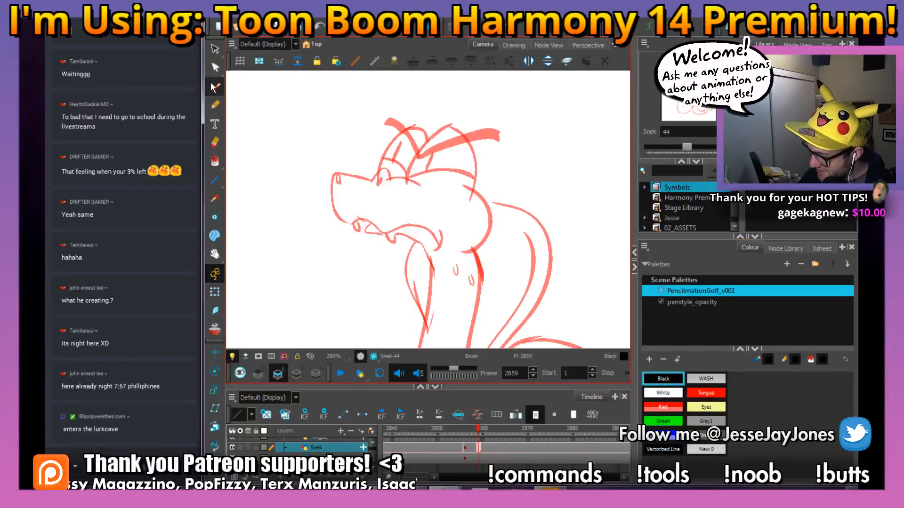
Go to frame 2856 of the Snek layer in the timeline.
left_click_drag(412, 185, 446, 208)
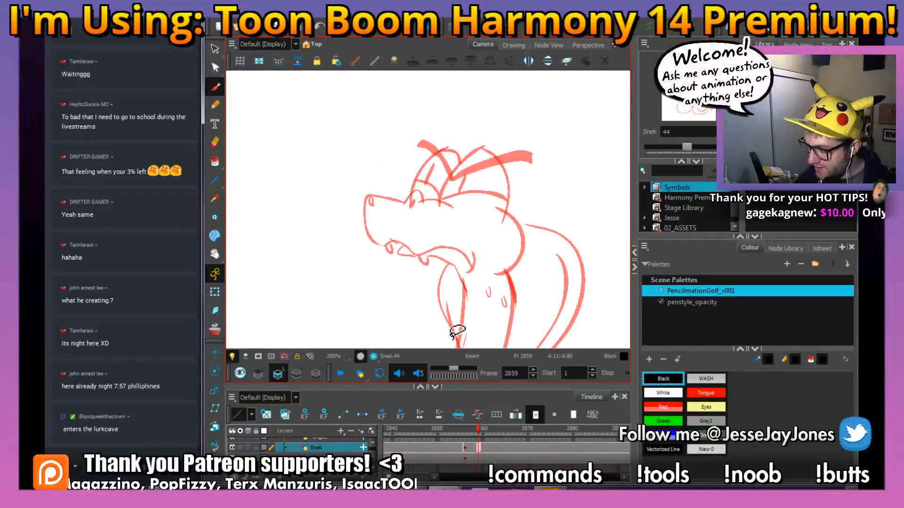
left_click_drag(493, 244, 472, 221)
key("1")
key("1")
key("1")
key("1")
key("1")
key("1")
key("2")
key("2")
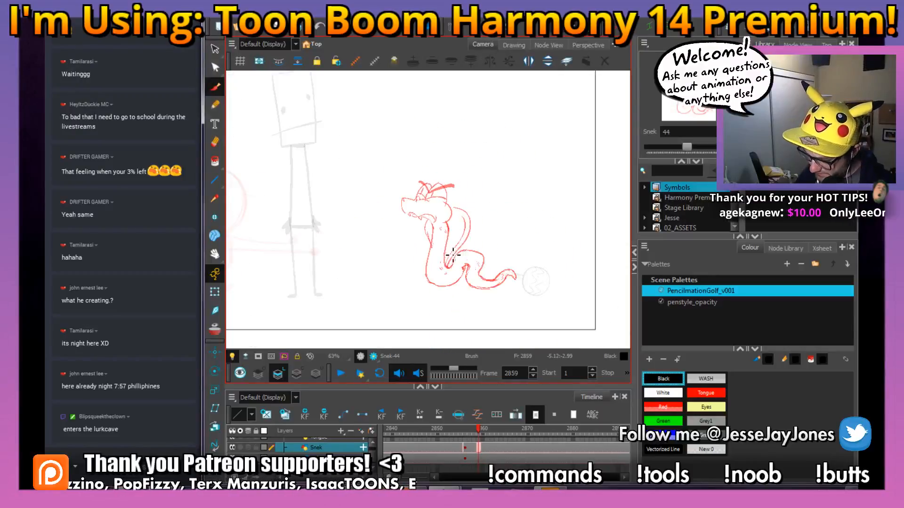
mouse_move(483, 434)
left_mouse_down()
mouse_move(440, 437)
mouse_move(484, 436)
mouse_move(465, 448)
left_mouse_up()
Ink the small bump in front of the snake's eyes, its dark oval and the top edge of the snout in black.
scroll(423, 203, "up", 3)
scroll(423, 204, "up", 1)
key("space")
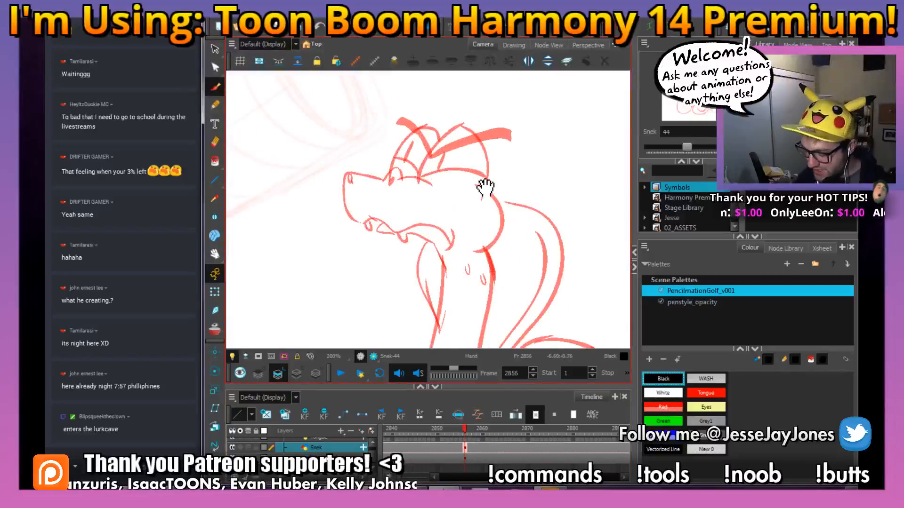
left_click_drag(484, 185, 446, 244)
scroll(444, 244, "up", 2)
key("space")
left_click_drag(347, 240, 399, 238)
scroll(403, 227, "up", 1)
scroll(403, 227, "up", 1)
key("space")
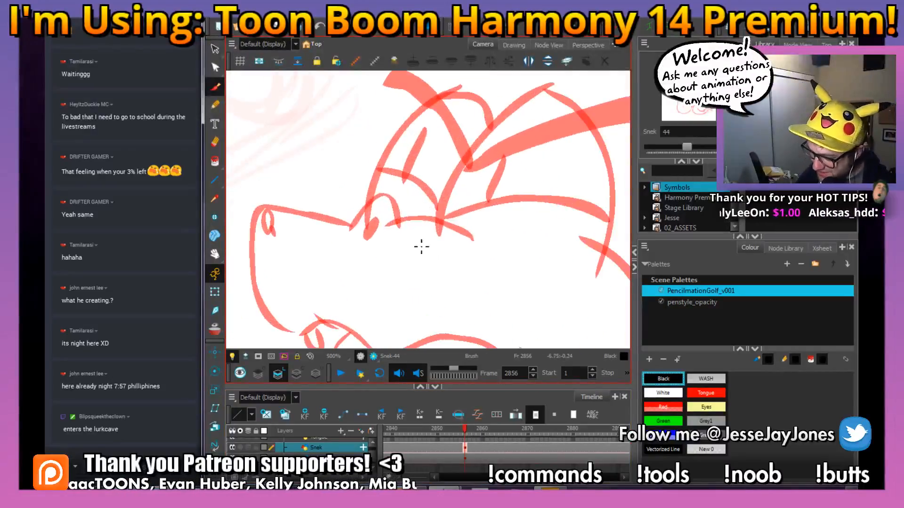
mouse_move(400, 225)
left_mouse_down()
mouse_move(389, 202)
mouse_move(363, 228)
left_mouse_up()
key("space")
mouse_move(458, 277)
left_mouse_down()
mouse_move(530, 258)
mouse_move(470, 258)
left_mouse_up()
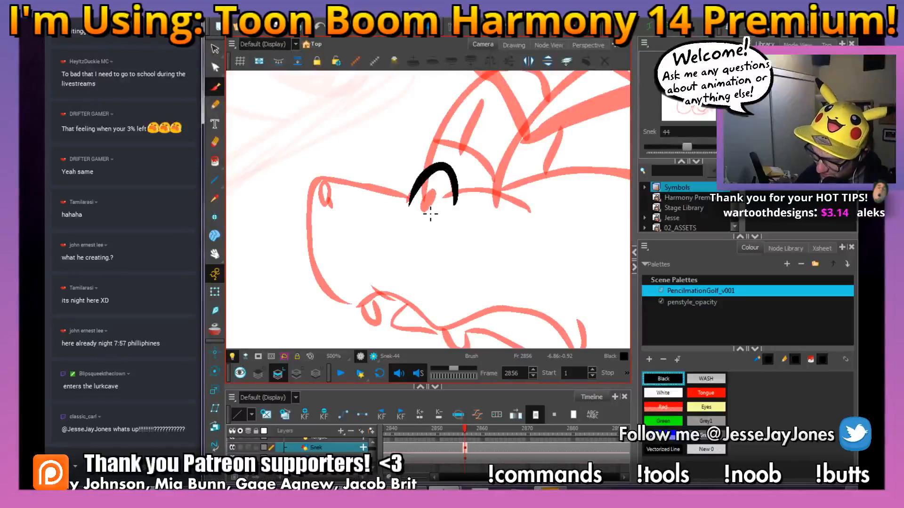
mouse_move(439, 198)
left_mouse_down()
mouse_move(330, 179)
mouse_move(337, 181)
mouse_move(320, 201)
left_mouse_up()
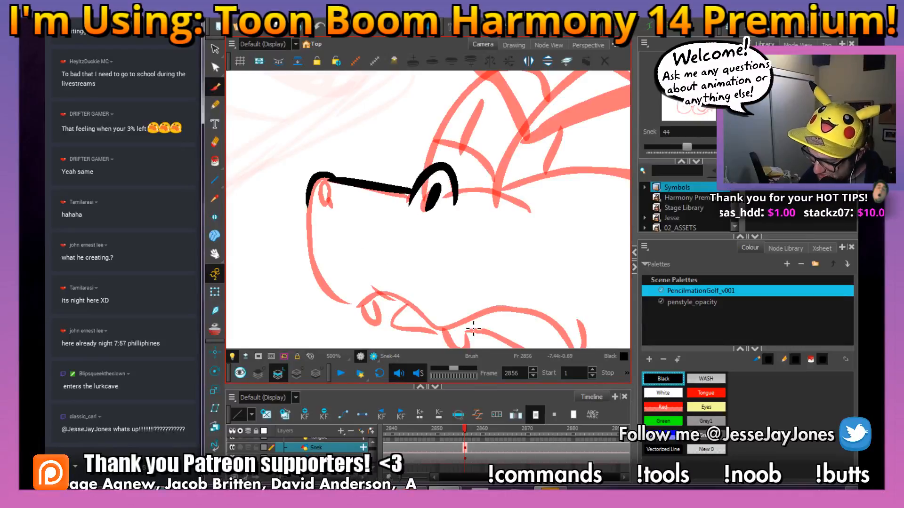
Ink the wavy upper mouth line with its corner crease and the rounded front of the snout, redoing the stroke end near the snout.
mouse_move(552, 309)
left_mouse_down()
mouse_move(490, 256)
mouse_move(504, 297)
mouse_move(477, 312)
mouse_move(556, 308)
mouse_move(517, 267)
mouse_move(481, 260)
mouse_move(422, 279)
mouse_move(361, 245)
mouse_move(338, 258)
left_mouse_up()
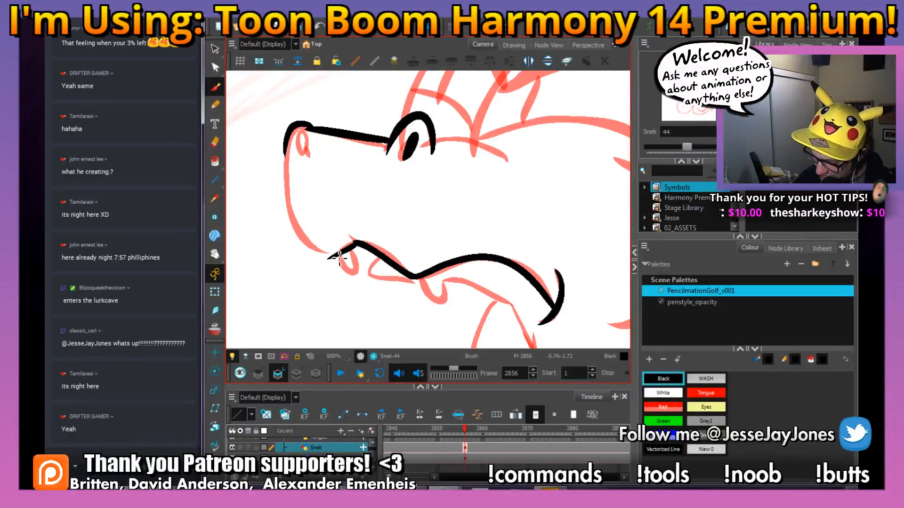
key("ctrl+z")
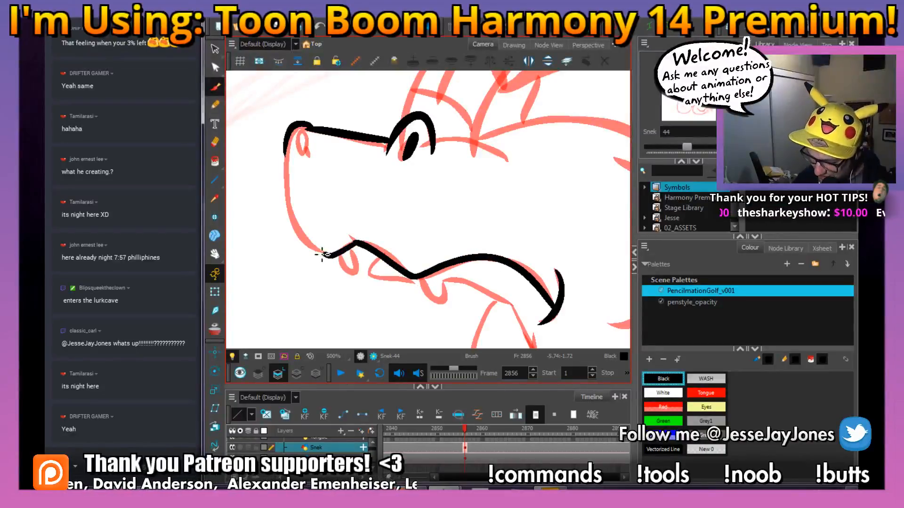
mouse_move(322, 255)
left_mouse_down()
mouse_move(285, 176)
mouse_move(285, 148)
left_mouse_up()
Ink two pointed fangs hanging from the upper mouth line in black.
left_click_drag(479, 280, 398, 239)
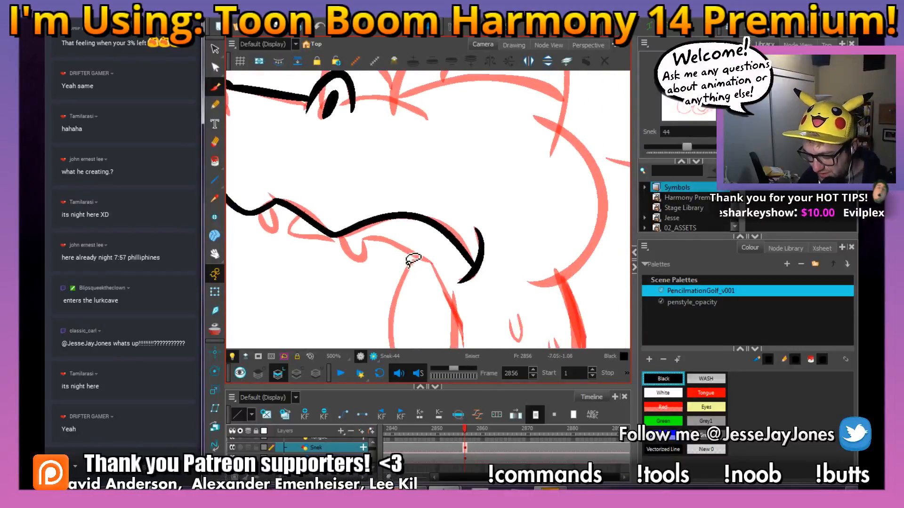
left_click_drag(386, 281, 458, 256)
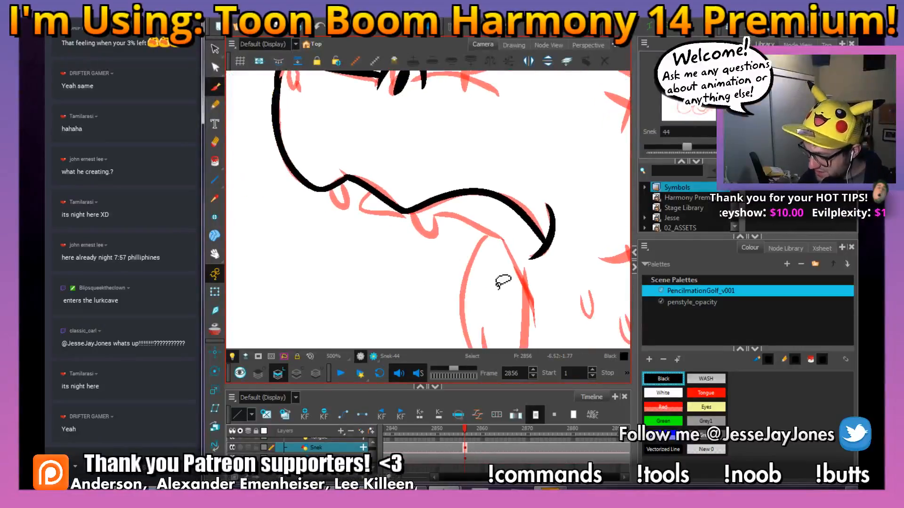
left_click_drag(512, 265, 427, 250)
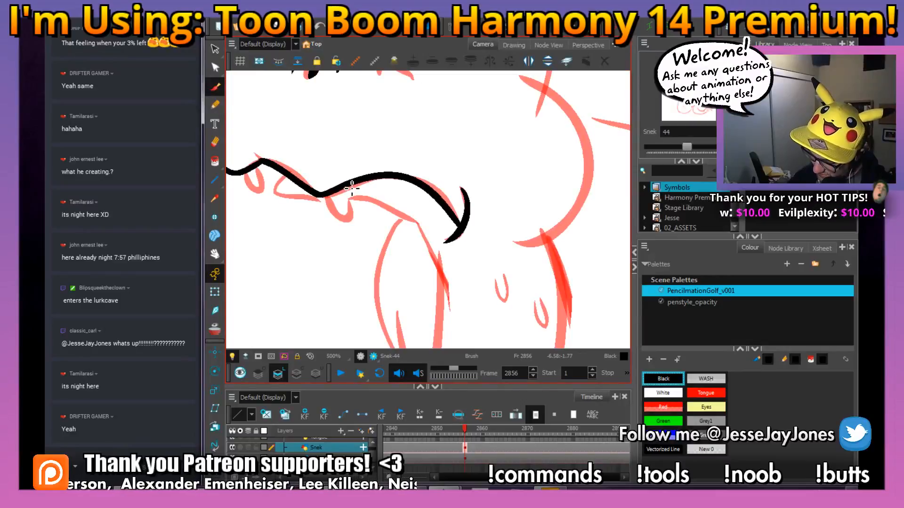
mouse_move(357, 224)
left_mouse_down()
mouse_move(328, 197)
mouse_move(345, 225)
mouse_move(395, 232)
left_mouse_up()
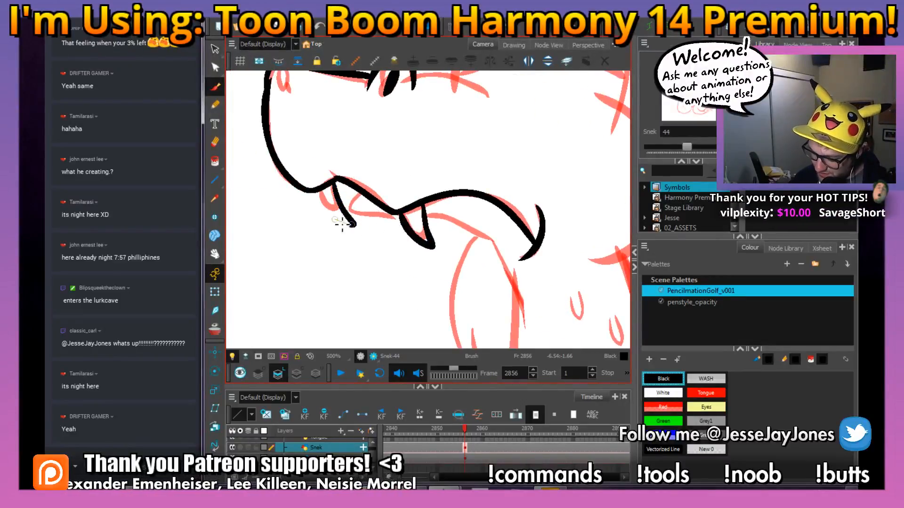
mouse_move(340, 181)
left_mouse_down()
mouse_move(356, 226)
mouse_move(320, 193)
left_mouse_up()
Ink the lower jaw line from behind the rear fang down toward the front of the neck.
mouse_move(477, 237)
left_mouse_down()
mouse_move(435, 244)
mouse_move(394, 228)
left_mouse_up()
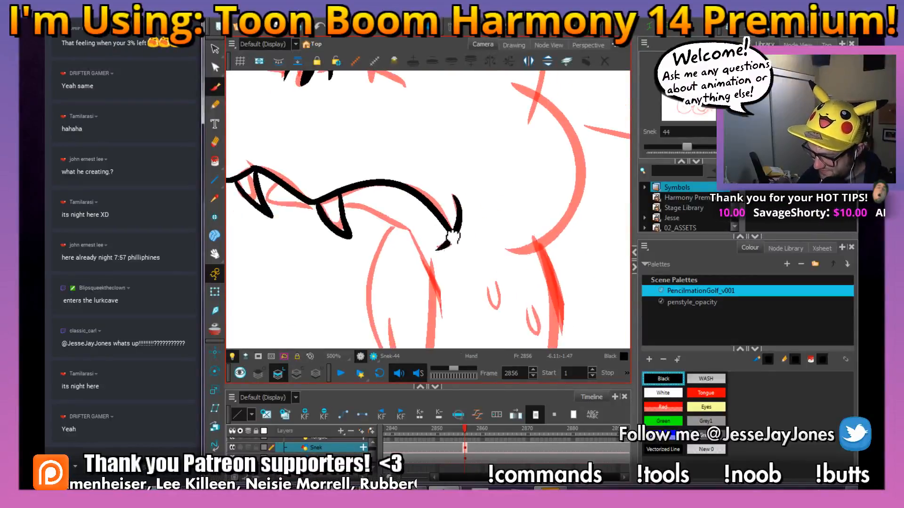
mouse_move(296, 214)
left_mouse_down()
mouse_move(384, 226)
mouse_move(428, 265)
mouse_move(451, 289)
left_mouse_up()
left_click_drag(544, 240, 450, 291)
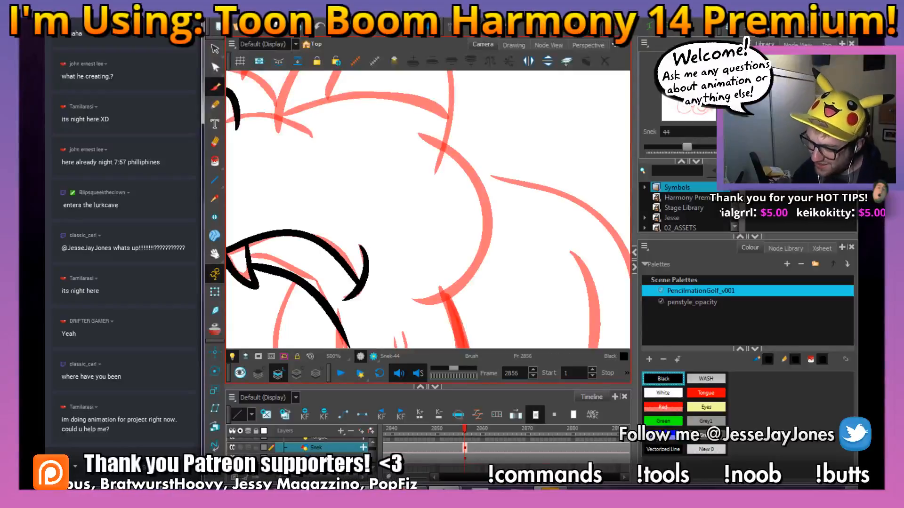
Ink the short crease below the eyes and the rounded curve at the back of the snake's head.
mouse_move(364, 130)
left_mouse_down()
mouse_move(393, 232)
mouse_move(417, 235)
mouse_move(383, 232)
mouse_move(428, 236)
mouse_move(330, 220)
left_mouse_up()
mouse_move(448, 227)
left_mouse_down()
mouse_move(470, 265)
mouse_move(416, 246)
left_mouse_up()
mouse_move(505, 282)
left_mouse_down()
mouse_move(487, 294)
mouse_move(460, 253)
left_mouse_up()
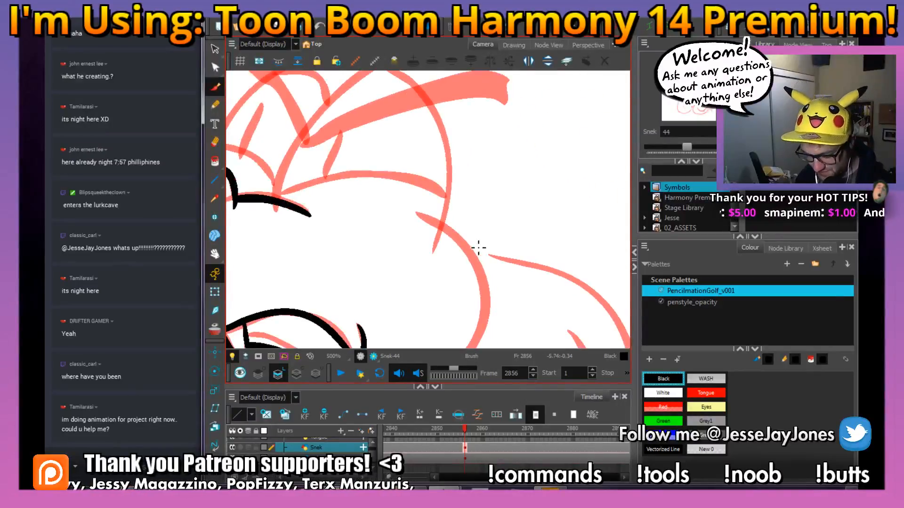
left_click_drag(464, 286, 428, 186)
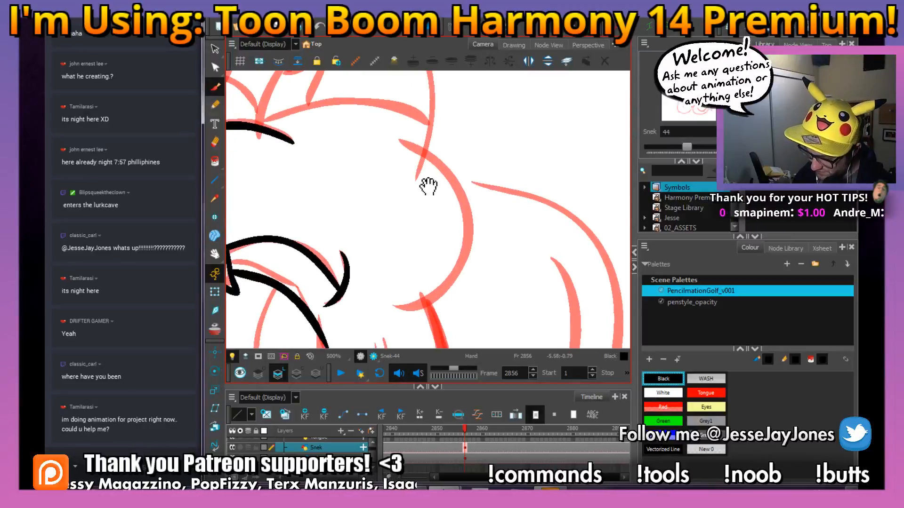
mouse_move(405, 146)
left_mouse_down()
mouse_move(449, 170)
mouse_move(471, 213)
mouse_move(473, 253)
mouse_move(451, 289)
mouse_move(399, 298)
left_mouse_up()
Ink the domed outlines and curved lower lids of both eyes over the red sketch.
left_click_drag(421, 180, 446, 298)
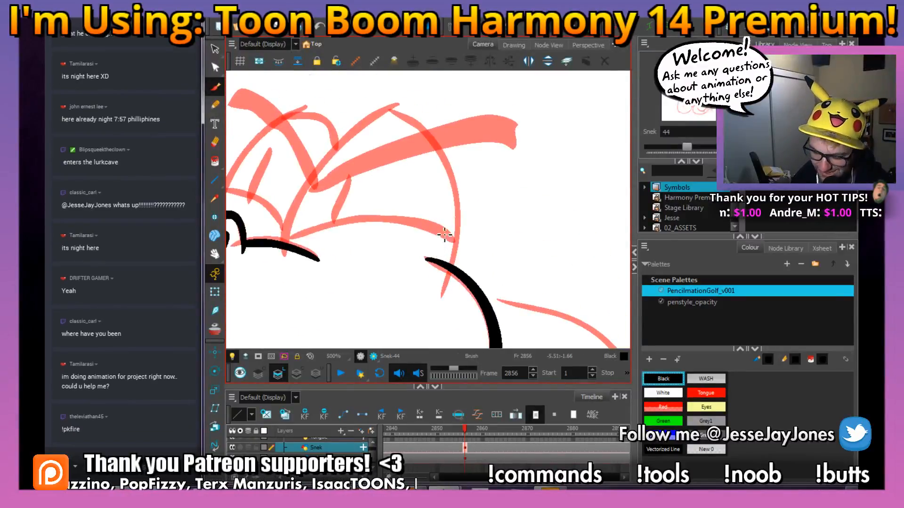
left_click_drag(445, 201, 490, 256)
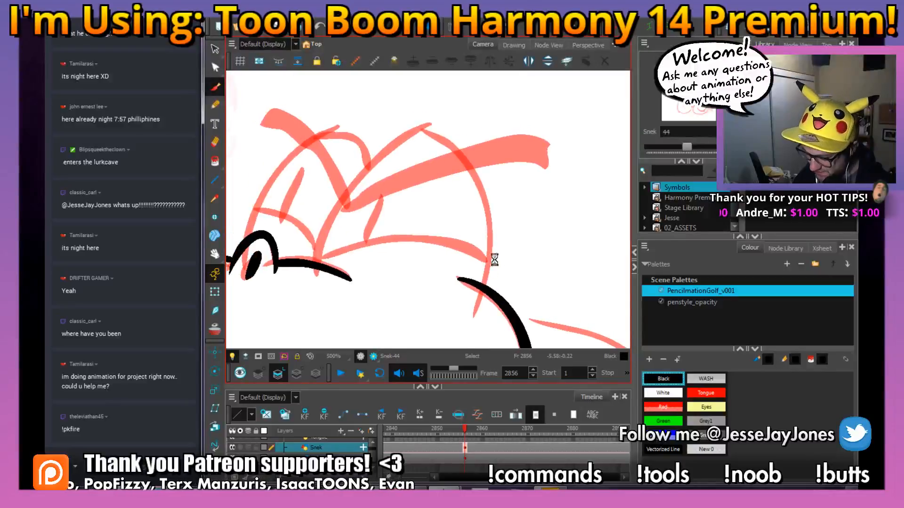
mouse_move(486, 290)
left_mouse_down()
mouse_move(484, 199)
mouse_move(448, 145)
mouse_move(415, 127)
mouse_move(363, 182)
mouse_move(315, 272)
left_mouse_up()
mouse_move(377, 172)
left_mouse_down()
mouse_move(359, 143)
mouse_move(326, 136)
mouse_move(262, 205)
mouse_move(245, 241)
left_mouse_up()
left_click_drag(370, 238, 406, 225)
mouse_move(524, 249)
left_mouse_down()
mouse_move(496, 237)
mouse_move(365, 246)
mouse_move(312, 203)
mouse_move(338, 160)
left_mouse_up()
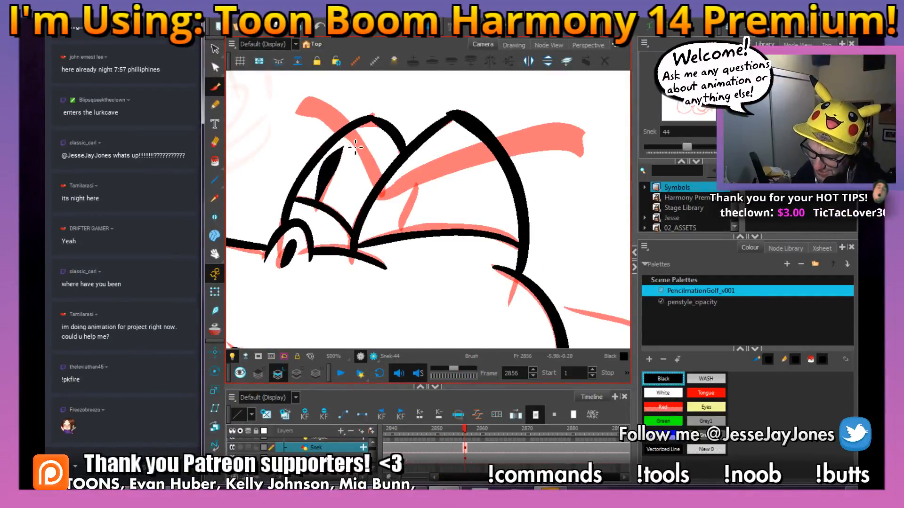
Undo the far eye's pupil stroke and ink narrow slanted pupils in both eyes.
key("ctrl+z")
mouse_move(334, 203)
left_mouse_down()
mouse_move(407, 227)
mouse_move(392, 210)
mouse_move(403, 177)
left_mouse_up()
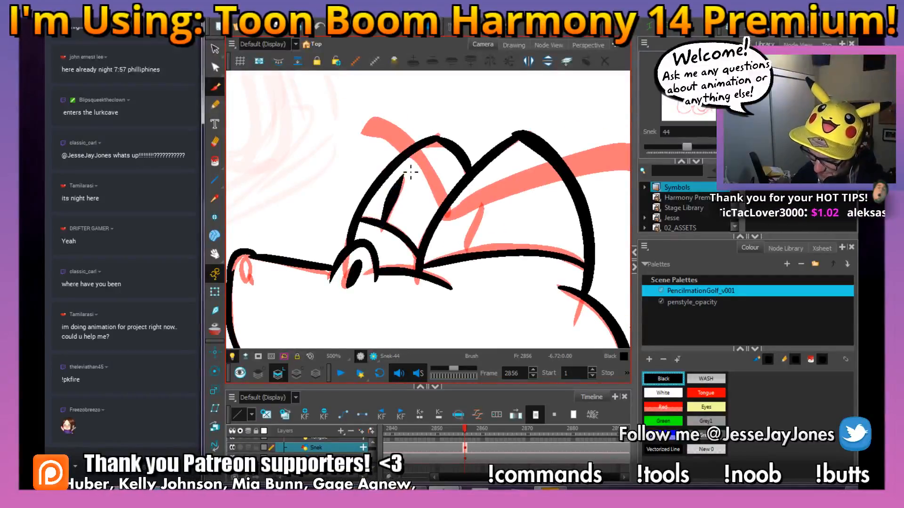
mouse_move(467, 256)
left_mouse_down()
mouse_move(479, 205)
mouse_move(448, 248)
mouse_move(409, 231)
mouse_move(405, 243)
left_mouse_up()
key("1")
key("1")
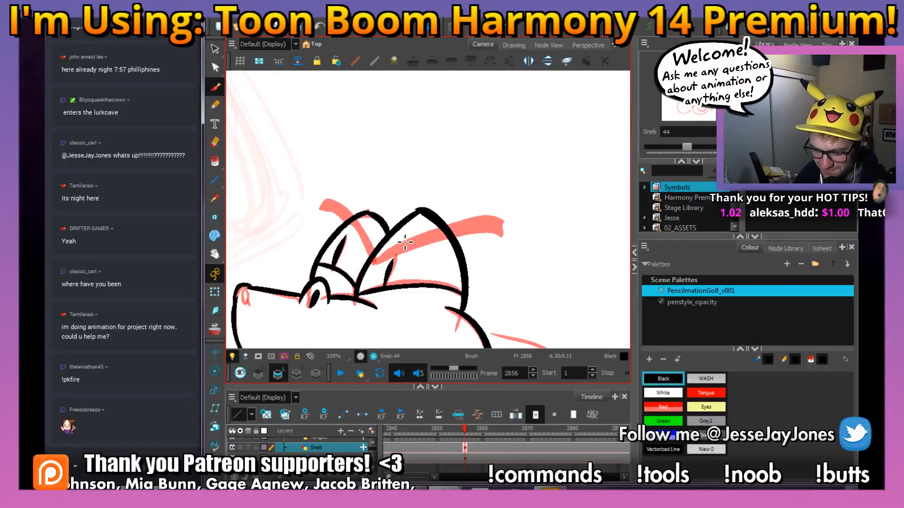
key("2")
key("2")
Outline both angry eyebrows in black along the thick red brow shapes.
left_click_drag(423, 281, 419, 254)
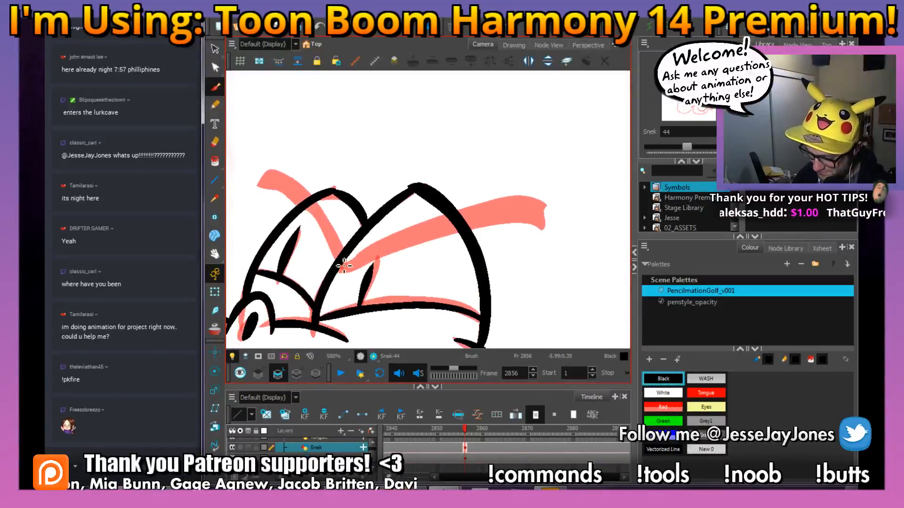
mouse_move(367, 265)
left_mouse_down()
mouse_move(490, 226)
mouse_move(546, 229)
mouse_move(553, 207)
mouse_move(472, 208)
mouse_move(341, 267)
mouse_move(348, 259)
mouse_move(338, 264)
mouse_move(304, 203)
mouse_move(261, 188)
mouse_move(267, 173)
mouse_move(299, 181)
mouse_move(341, 264)
left_mouse_up()
key("1")
key("1")
key("1")
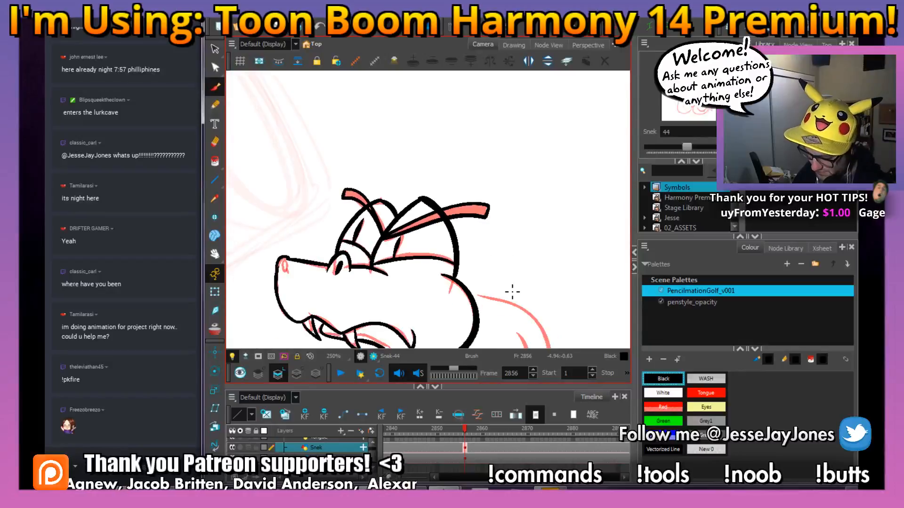
Ink the closed, hooked outline of the snake's tail tip in black.
key("1")
key("1")
key("space")
left_click_drag(475, 311, 453, 227)
left_click_drag(459, 292, 441, 237)
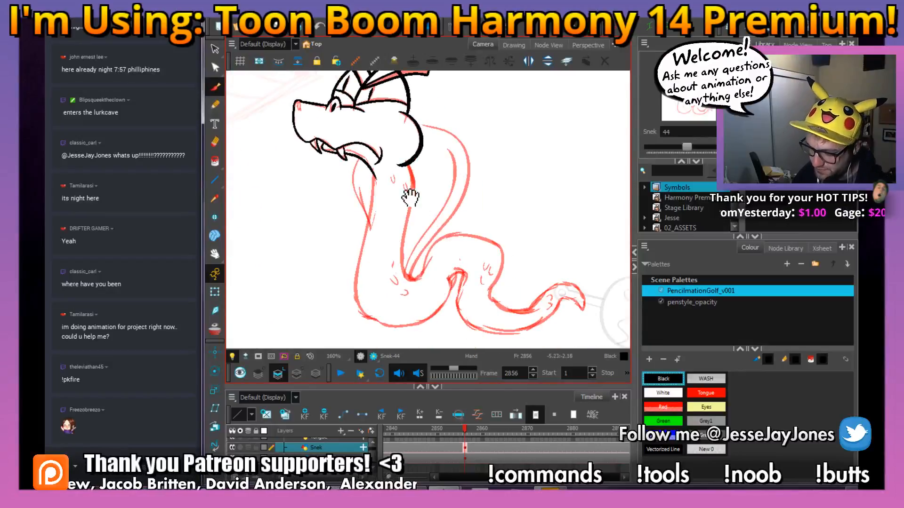
left_click_drag(407, 188, 396, 209)
key("2")
key("space")
left_click_drag(496, 291, 464, 182)
key("1")
key("space")
left_click_drag(529, 256, 427, 222)
key("2")
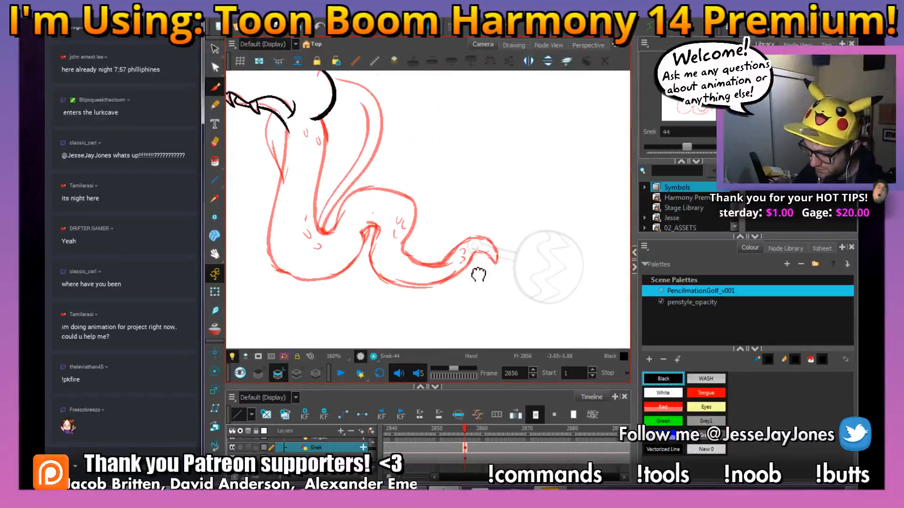
key("2")
key("space")
key("2")
key("2")
key("space")
mouse_move(374, 183)
left_mouse_down()
mouse_move(346, 212)
mouse_move(421, 246)
mouse_move(395, 186)
mouse_move(361, 185)
left_mouse_up()
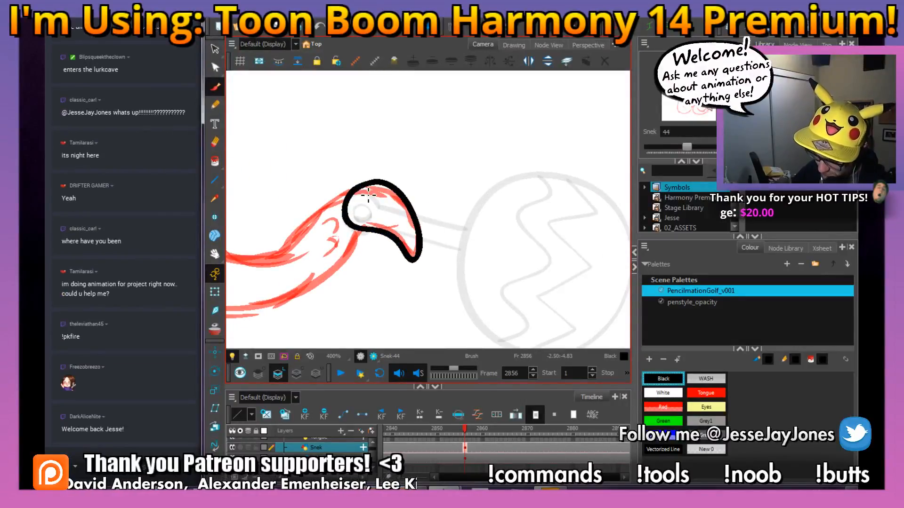
Ink the underside of the body from the tail tip through the coils up to the lower front of the neck.
key("space")
left_click_drag(364, 248, 528, 252)
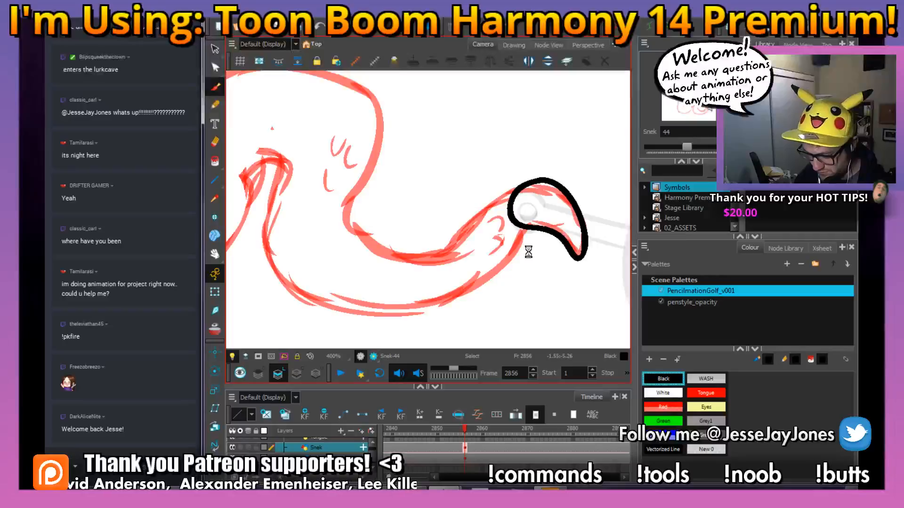
key("space")
mouse_move(415, 274)
left_mouse_down()
mouse_move(476, 276)
mouse_move(524, 257)
left_mouse_up()
key("space")
left_click_drag(416, 204, 368, 165)
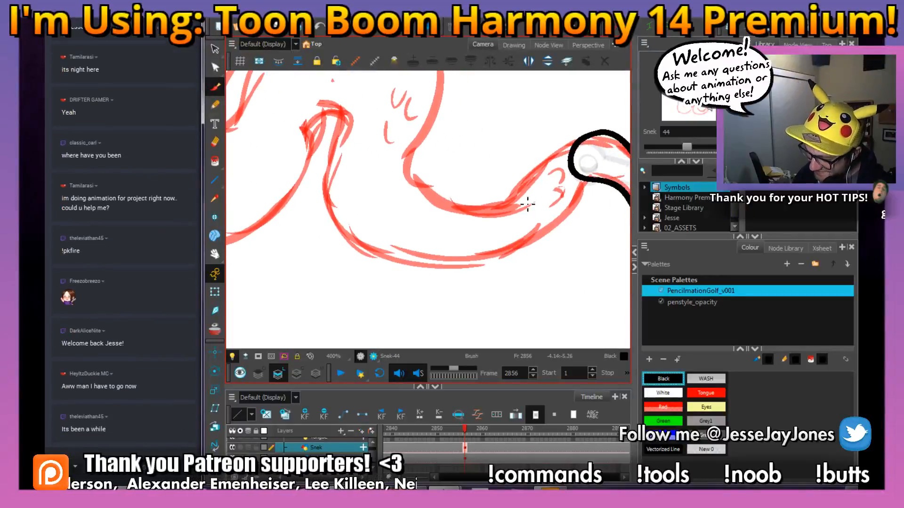
key("space")
left_click_drag(530, 205, 473, 258)
key("1")
key("space")
mouse_move(368, 253)
left_mouse_down()
mouse_move(382, 270)
mouse_move(439, 270)
left_mouse_up()
key("space")
key("space")
left_click_drag(533, 290, 500, 264)
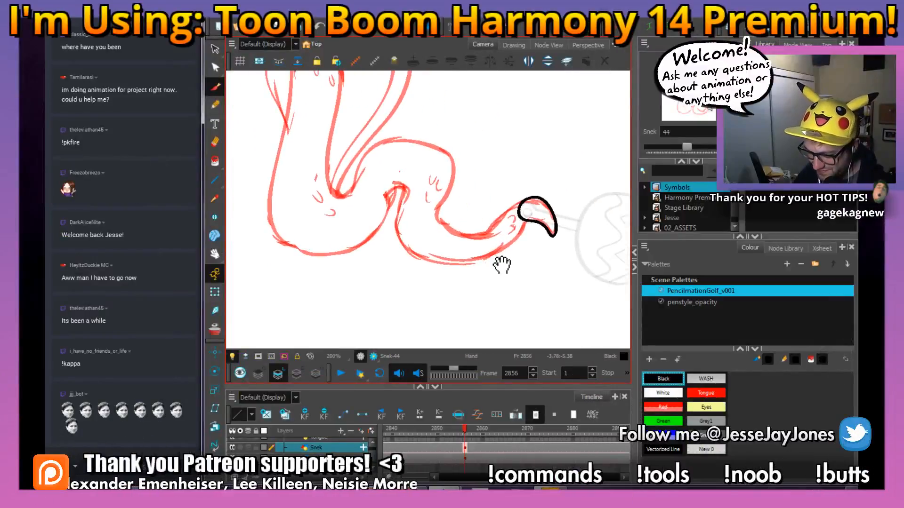
key("2")
key("space")
left_click_drag(441, 253, 461, 256)
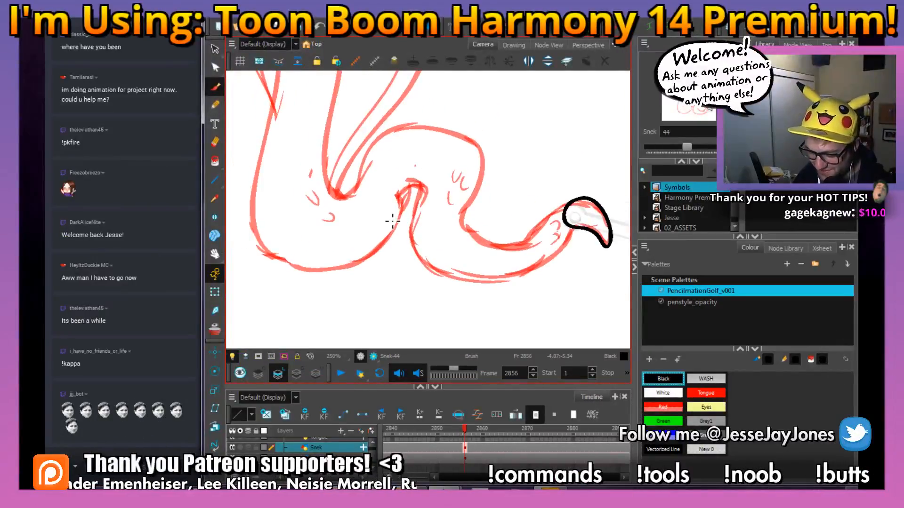
key("space")
left_click_drag(397, 246, 448, 249)
key("space")
mouse_move(569, 249)
left_mouse_down()
mouse_move(515, 259)
mouse_move(574, 271)
mouse_move(573, 289)
left_mouse_up()
key("space")
key("1")
left_click_drag(515, 238, 514, 249)
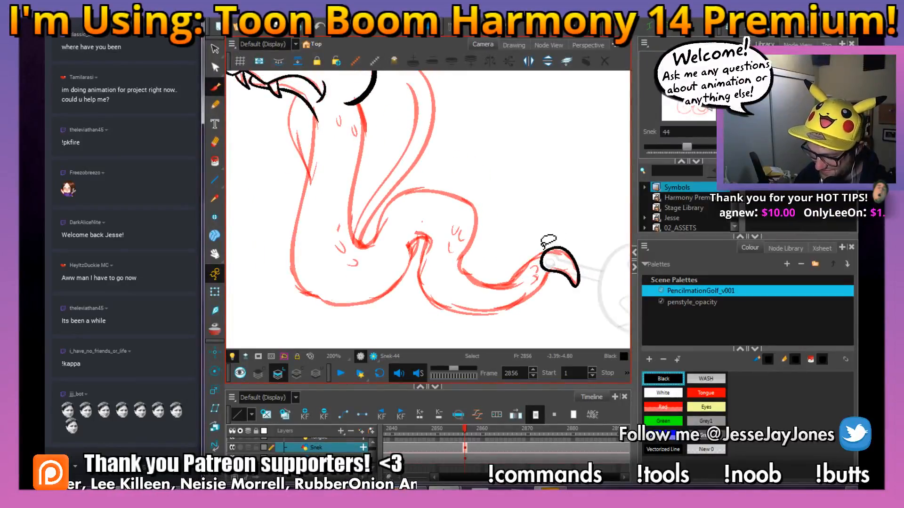
key("space")
left_click_drag(440, 206, 449, 211)
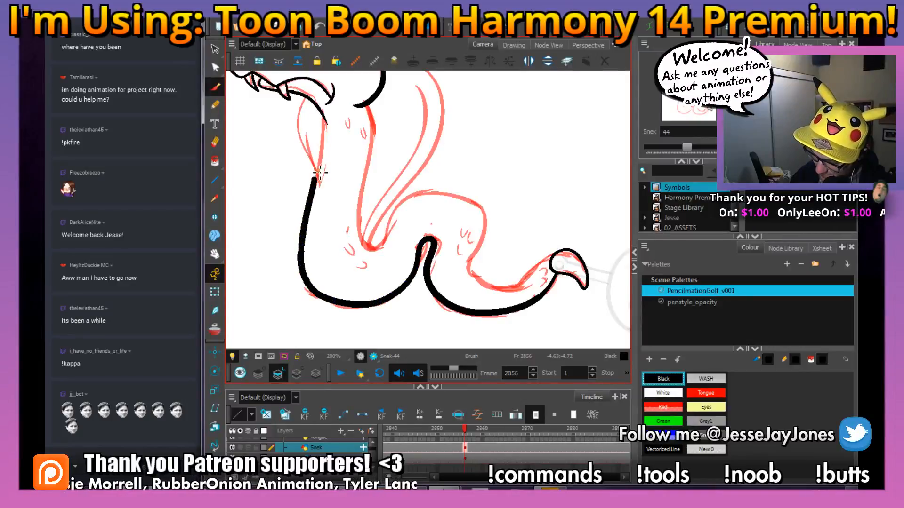
Ink the rest of the neck's front edge and the upper body contour from the tail to the back of the head.
left_click_drag(580, 233, 523, 274)
left_click_drag(461, 272, 525, 266)
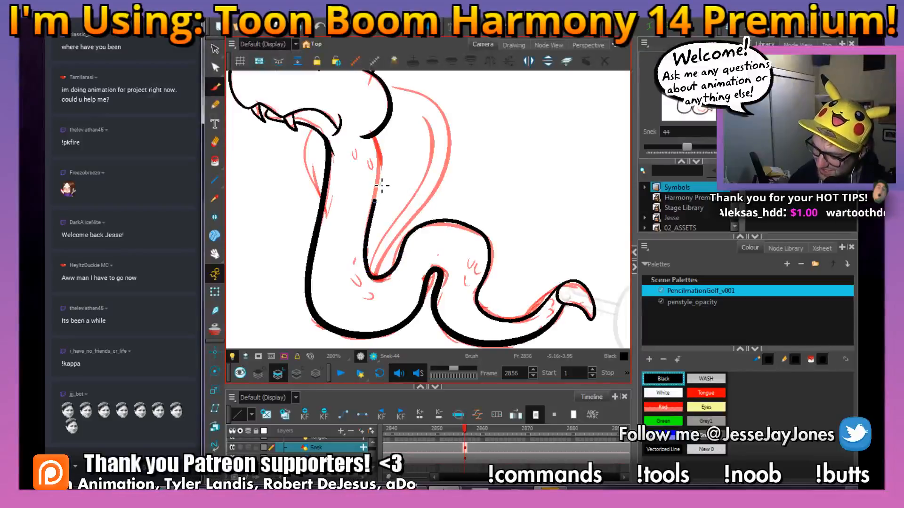
left_click_drag(414, 142, 389, 215)
key("alt+s")
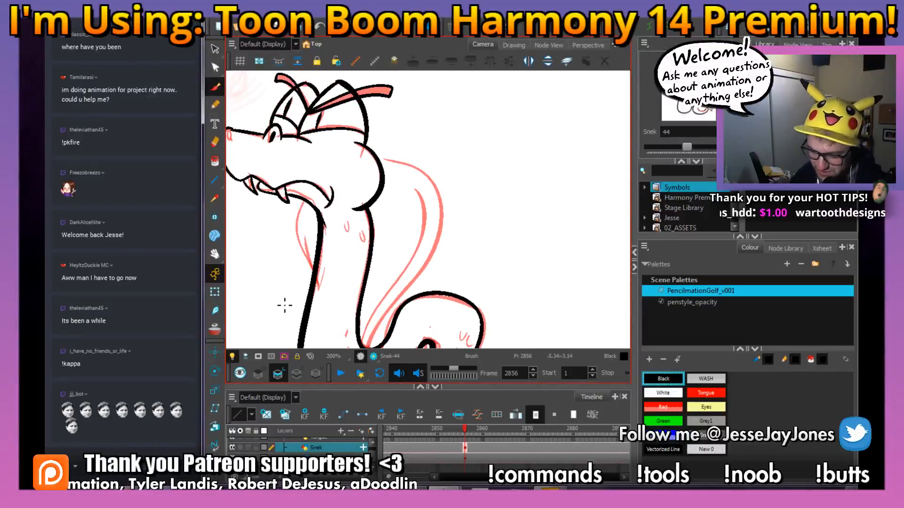
left_click_drag(352, 261, 406, 246)
scroll(358, 197, "up", 1)
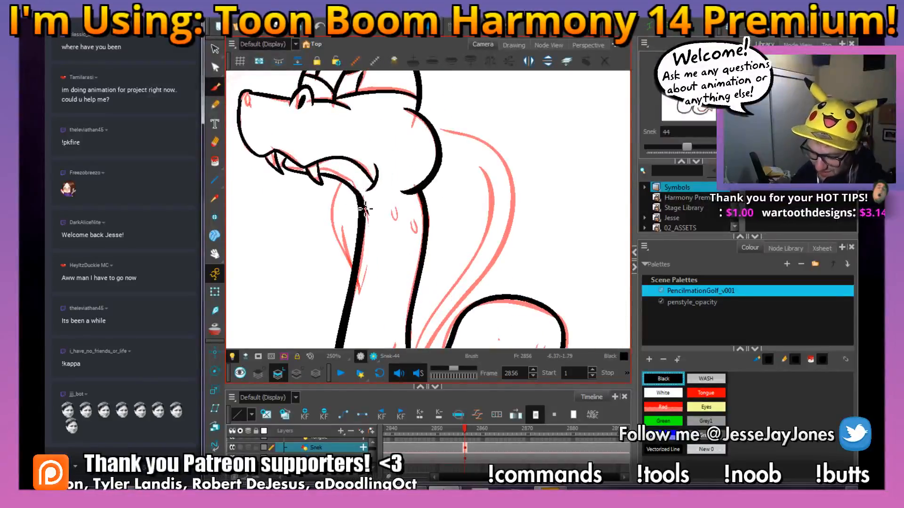
Ink the curved outline of the snake's hood along the front side of the neck in black.
left_click_drag(359, 201, 375, 223)
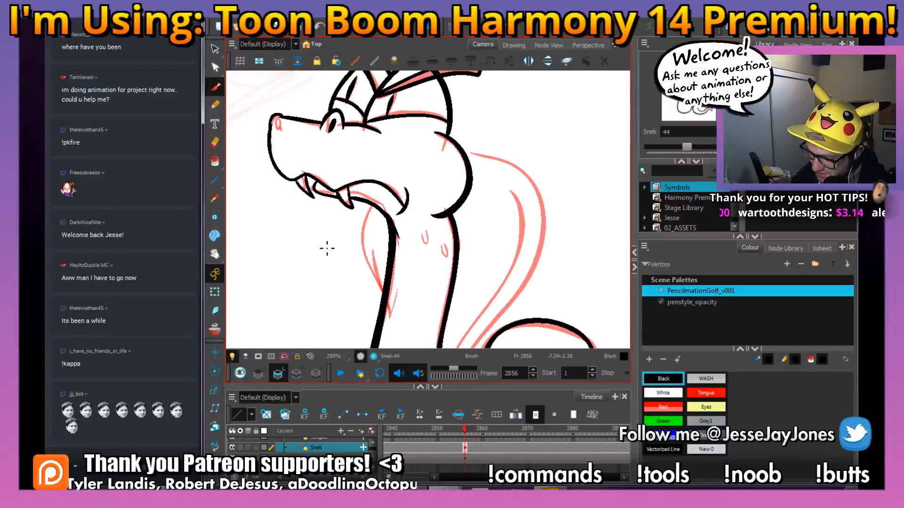
left_click_drag(326, 248, 434, 228)
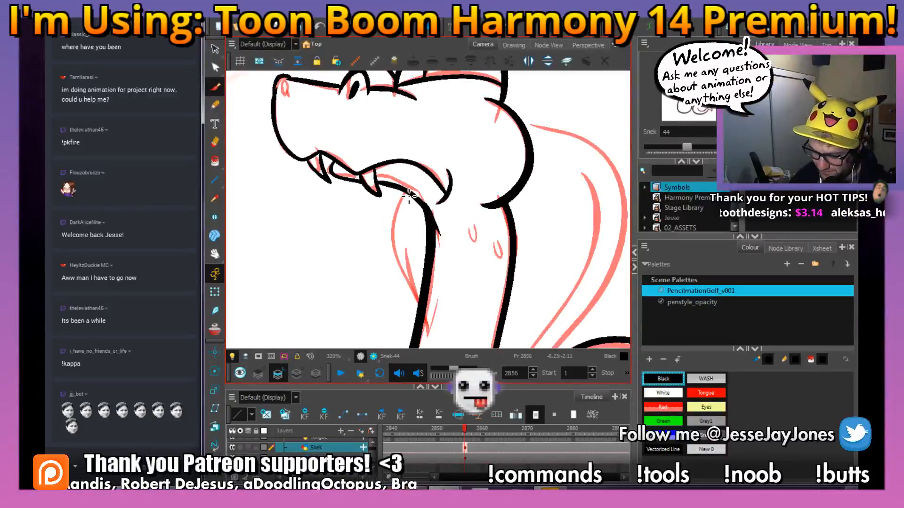
mouse_move(406, 197)
left_mouse_down()
mouse_move(396, 251)
mouse_move(409, 285)
left_mouse_up()
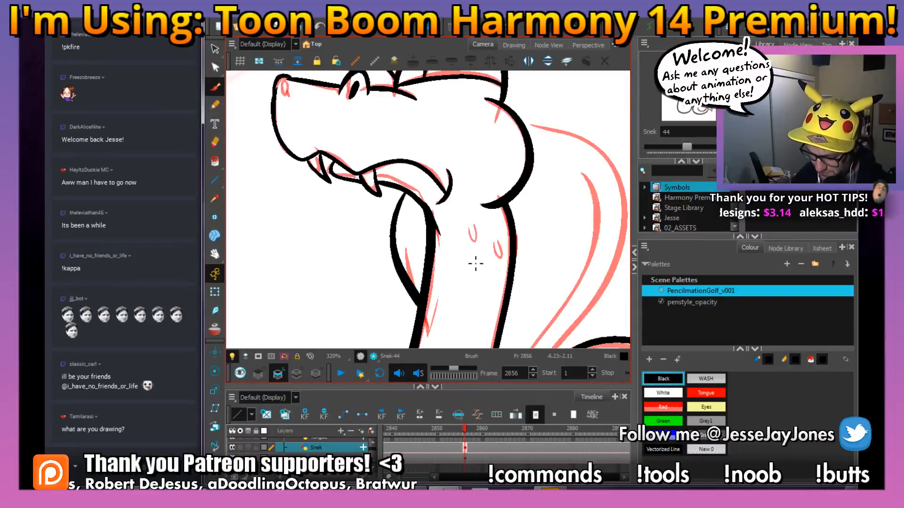
Ink the large hood flap behind the neck in black, with its outer contour and the parallel inner line.
mouse_move(525, 292)
left_mouse_down()
mouse_move(473, 277)
mouse_move(491, 284)
mouse_move(452, 285)
mouse_move(440, 245)
left_mouse_up()
key("1")
key("1")
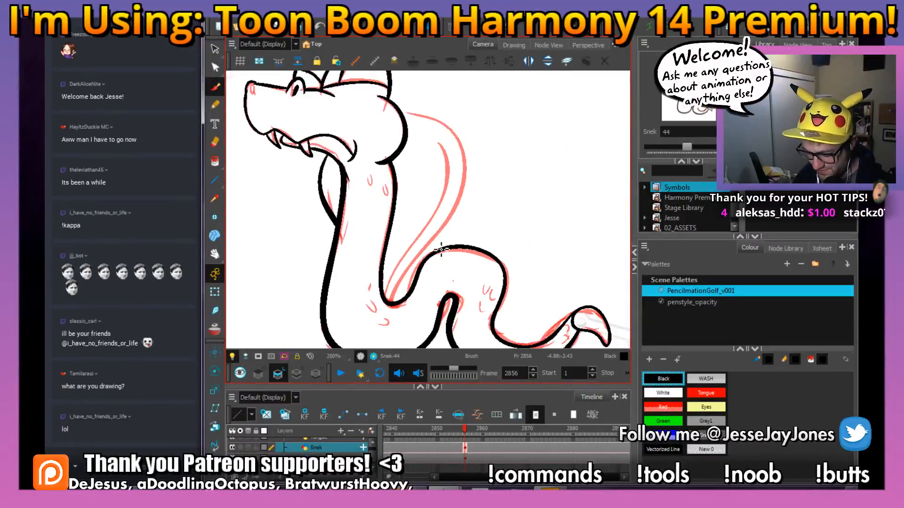
mouse_move(446, 213)
left_mouse_down()
mouse_move(441, 258)
mouse_move(428, 178)
left_mouse_up()
key("2")
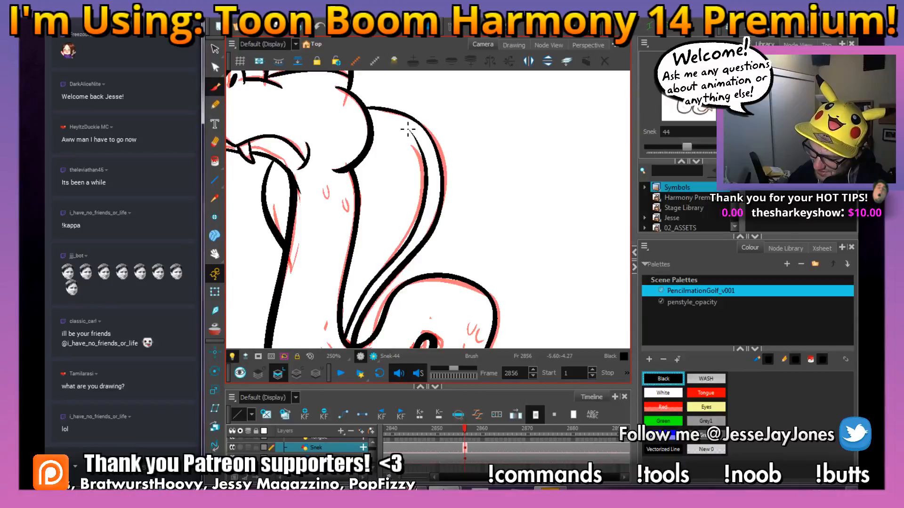
Ink three small U-shaped scale marks on the upper neck, flipping to frame 2855 for reference.
left_click_drag(376, 263, 411, 241)
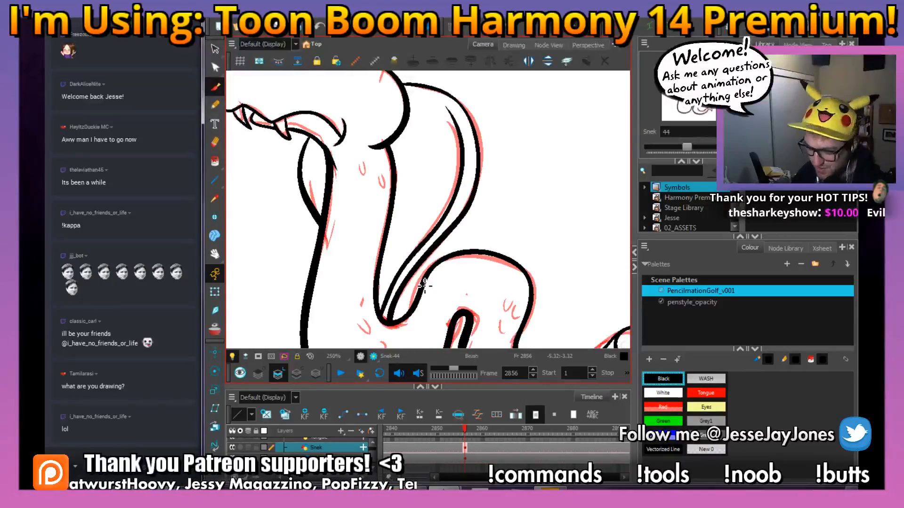
key("comma")
key("period")
key("comma")
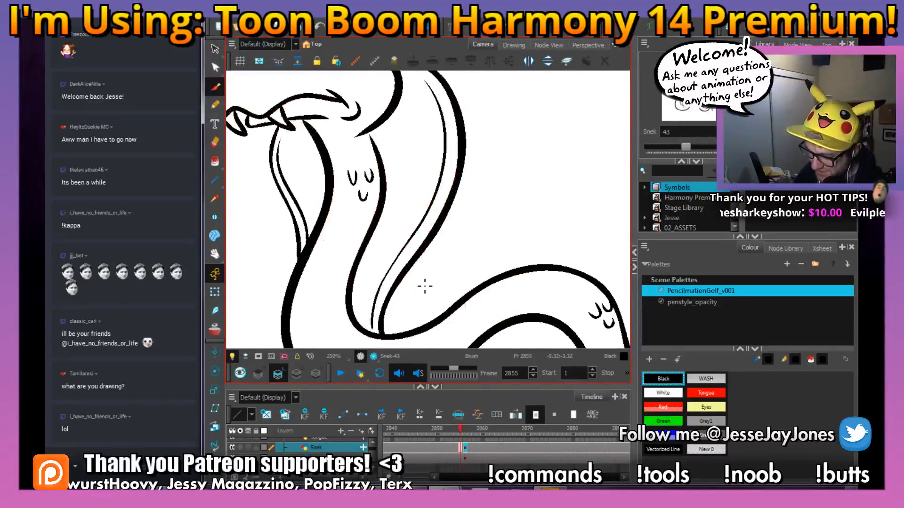
key("period")
key("comma")
key("period")
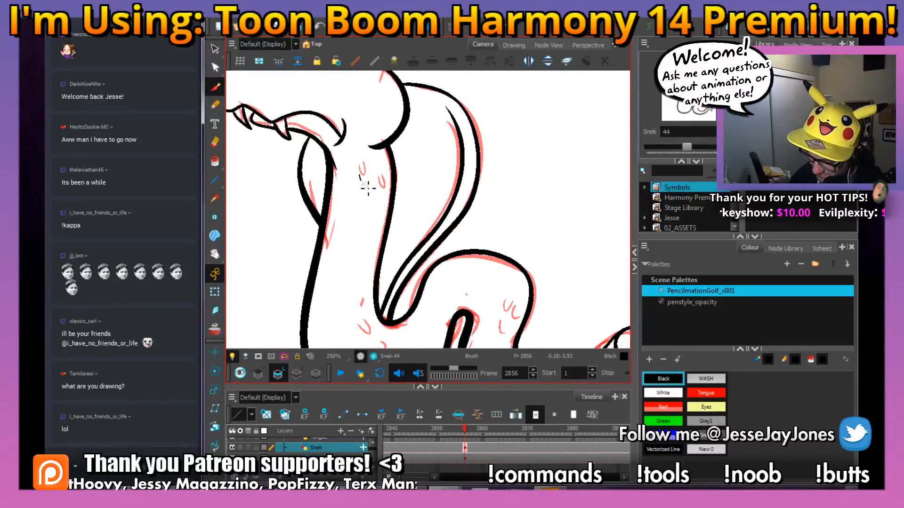
left_click_drag(376, 175, 376, 190)
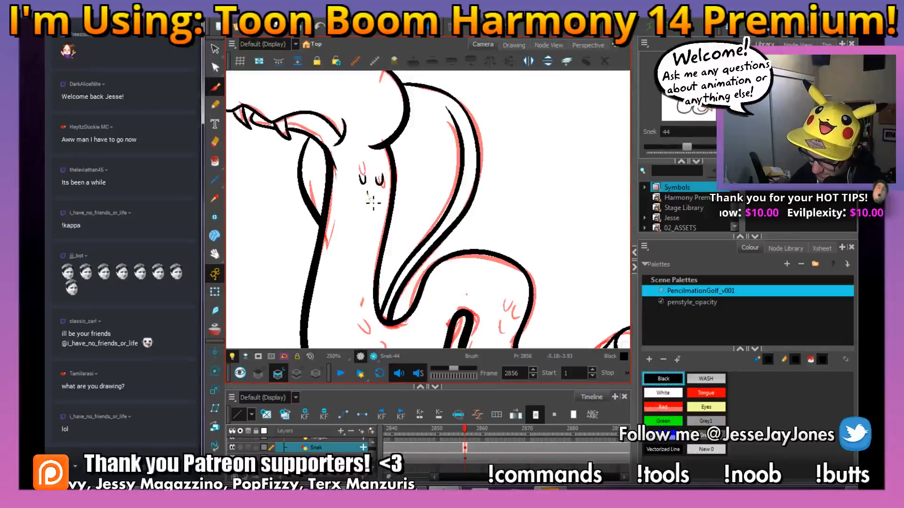
key("comma")
key("period")
key("comma")
Ink two small curved scale marks on the lower bend of the neck, checking them against frame 2855.
scroll(424, 283, "down", 5)
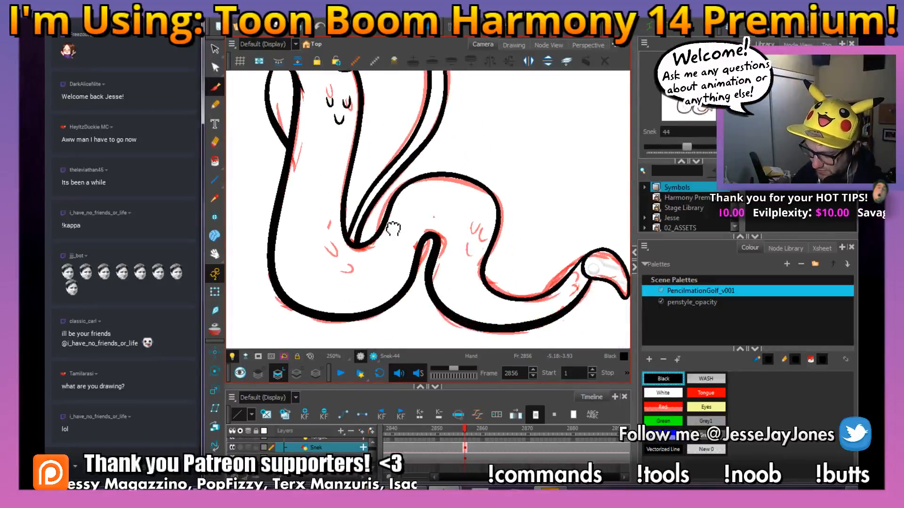
key("period")
key("comma")
key("period")
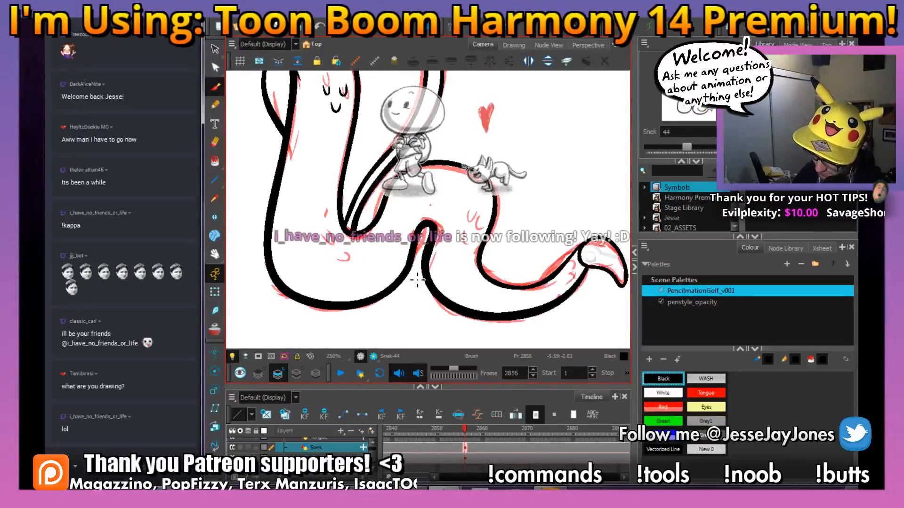
key("comma")
key("period")
key("comma")
key("period")
key("comma")
key("period")
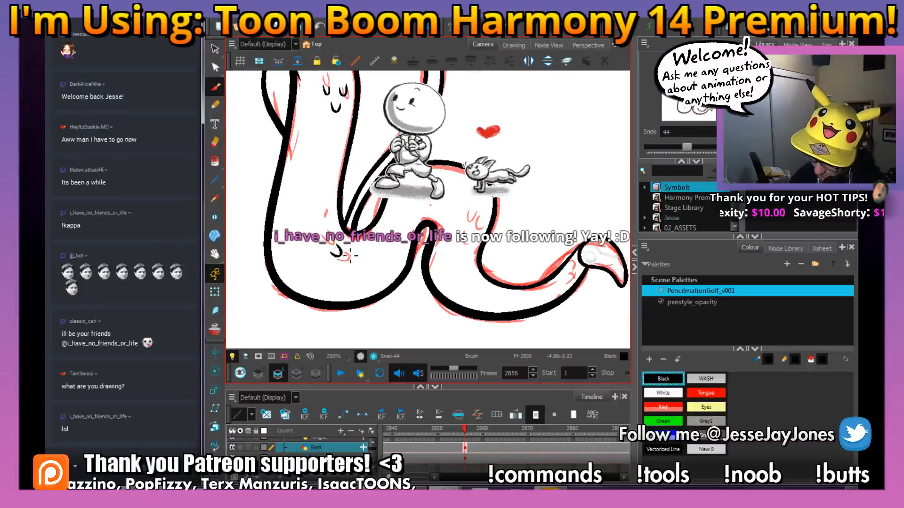
key("comma")
key("period")
key("comma")
key("period")
key("comma")
key("period")
key("comma")
key("period")
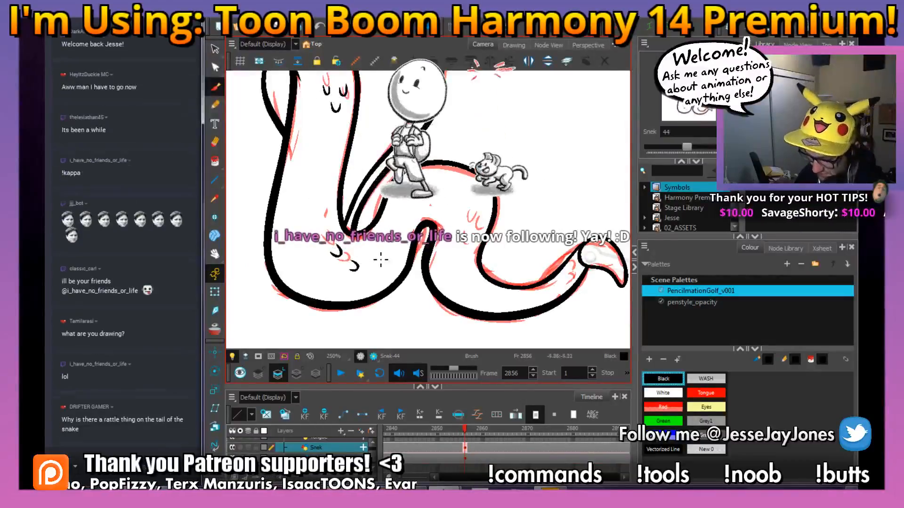
key("comma")
key("period")
Compare the scale marks on the rear coil and tail between frames 2855 and 2856.
left_click_drag(488, 291, 467, 285)
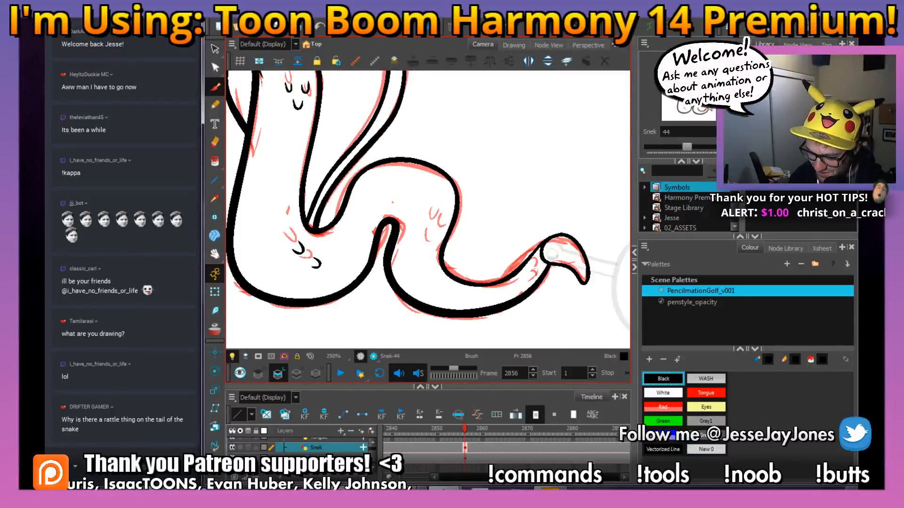
key("space")
left_click_drag(492, 246, 462, 259)
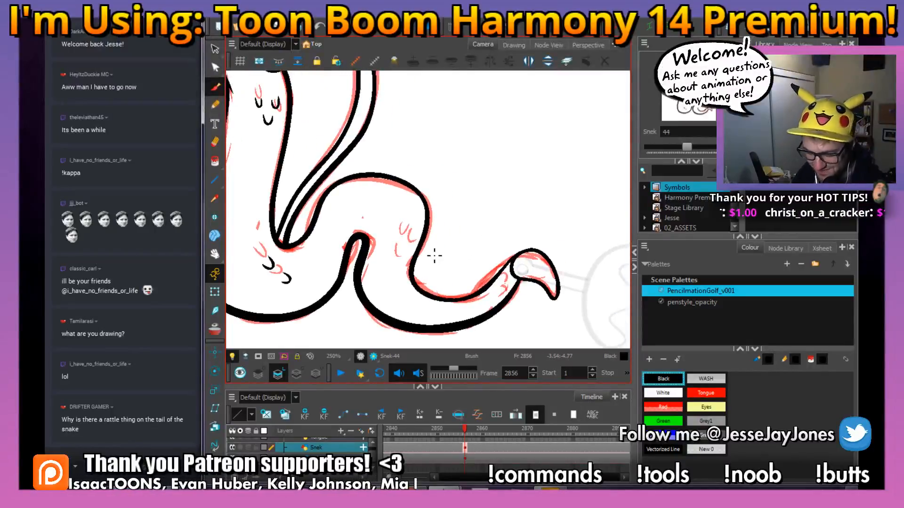
key("comma")
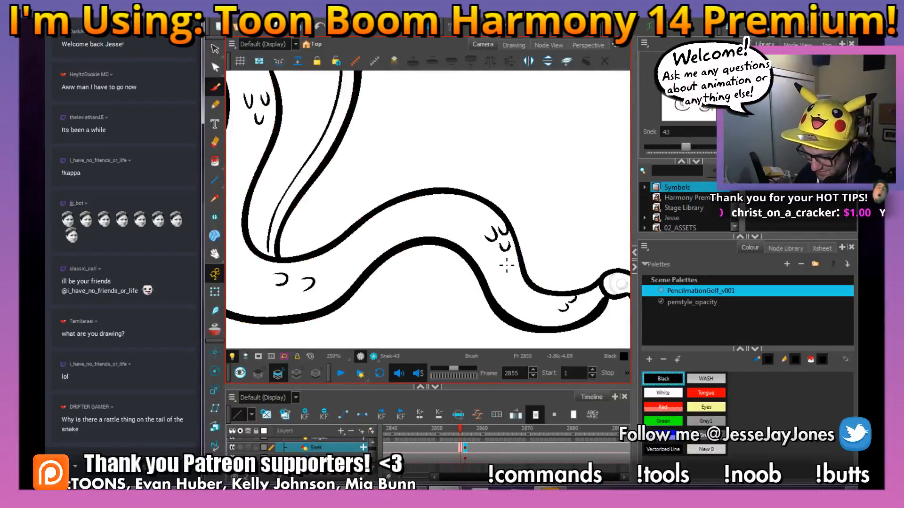
key("period")
key("comma")
key("period")
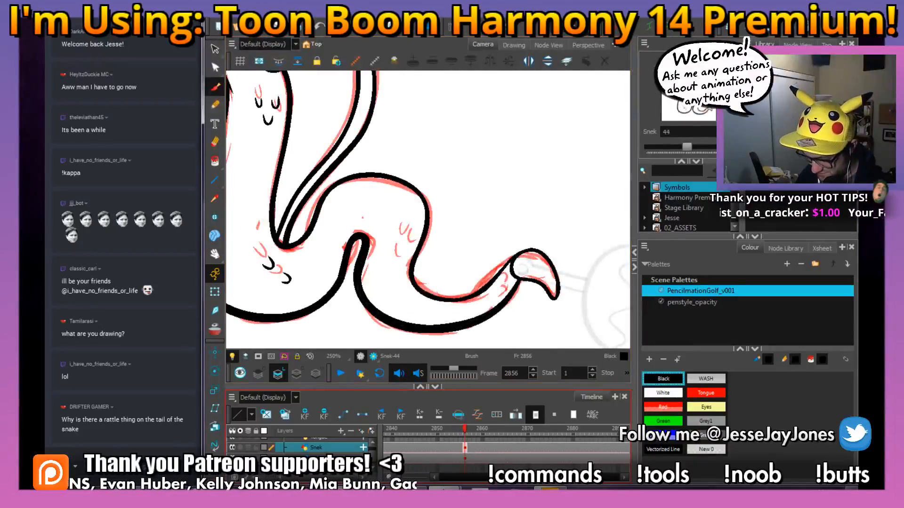
Switch to AnkhBot, review the dashboard's log of follows and hosts, and return to the snake drawing in Harmony.
left_click(514, 490)
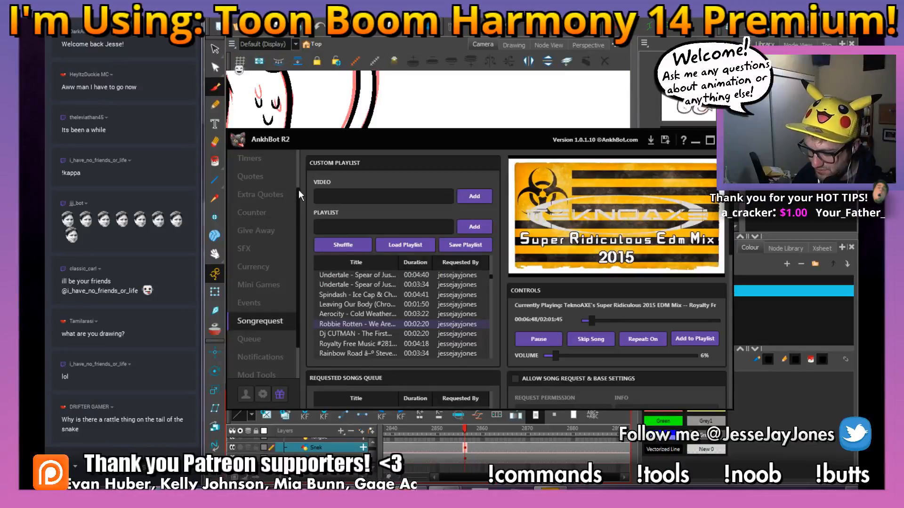
scroll(299, 188, "up", 1)
scroll(300, 180, "up", 2)
left_click(275, 175)
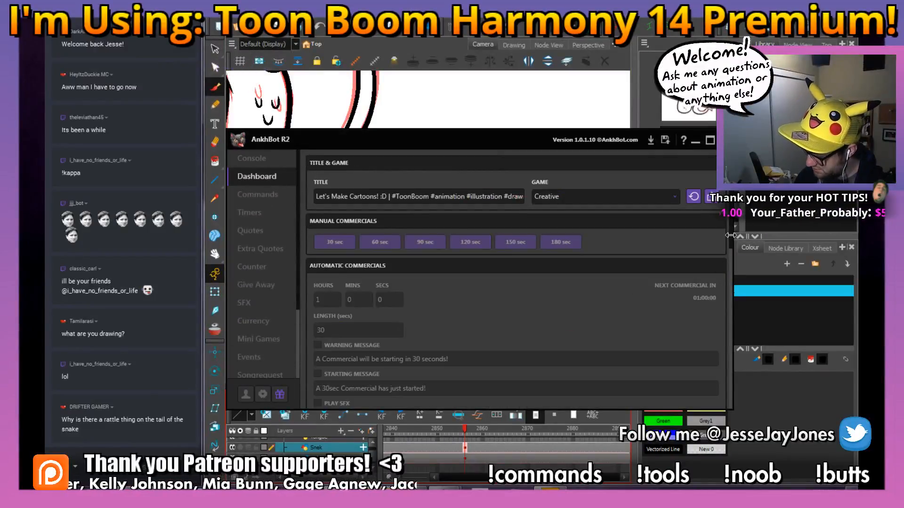
left_click_drag(728, 236, 728, 412)
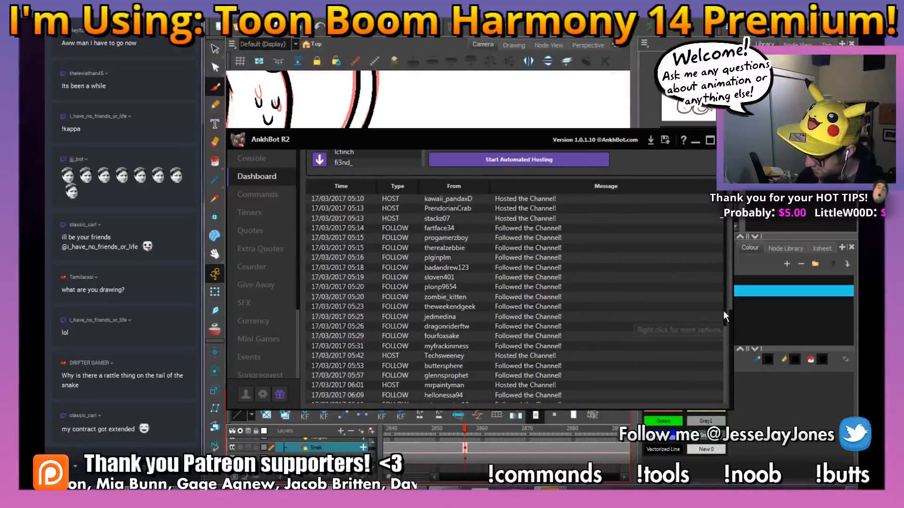
left_click_drag(723, 309, 730, 404)
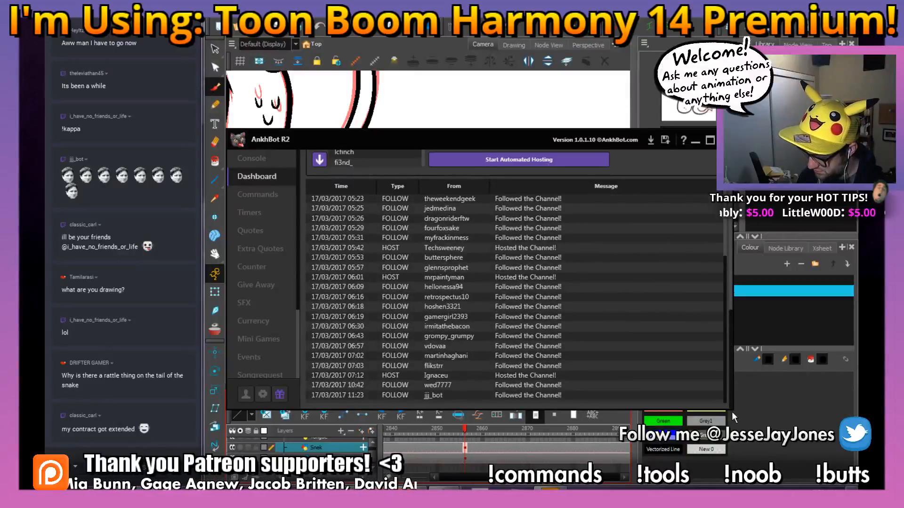
scroll(732, 405, "up", 4)
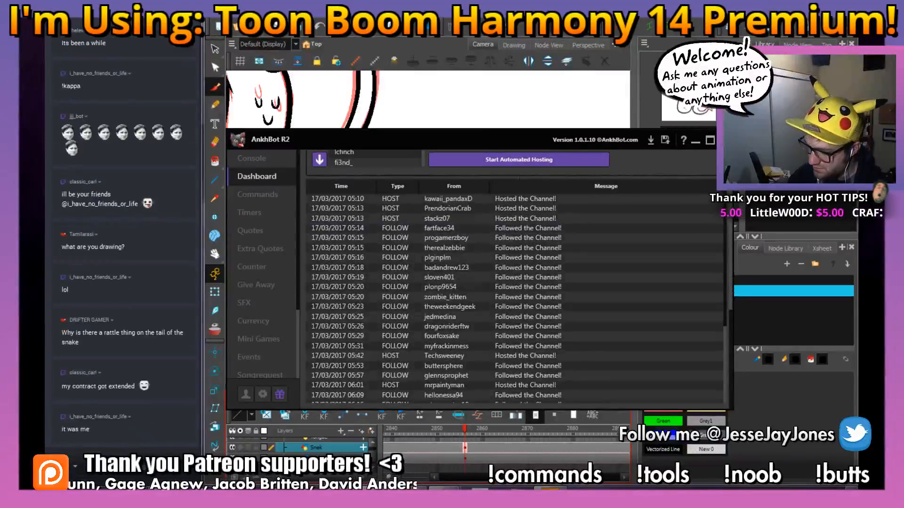
key("alt+Tab")
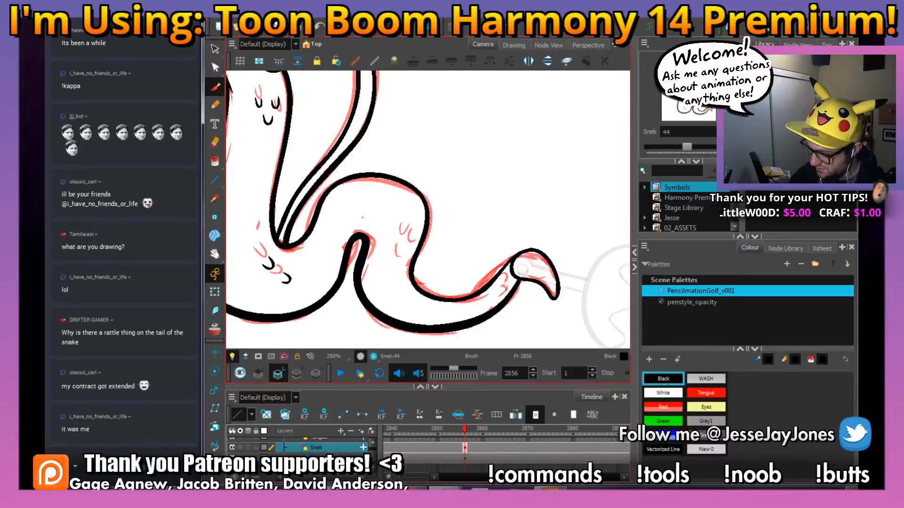
left_click_drag(408, 243, 451, 250)
left_click_drag(484, 278, 421, 189)
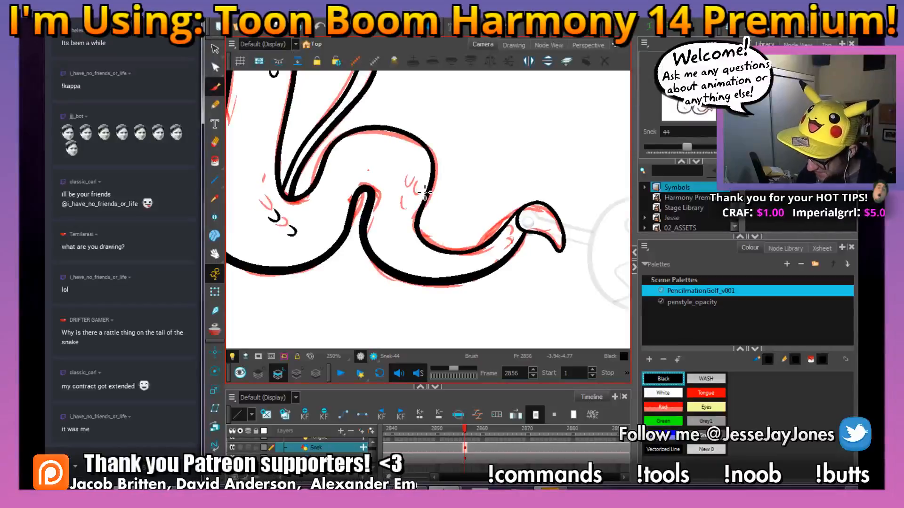
Switch to AnkhBot again, check the follower notification settings, and minimise it to return to Harmony.
key("alt+Tab")
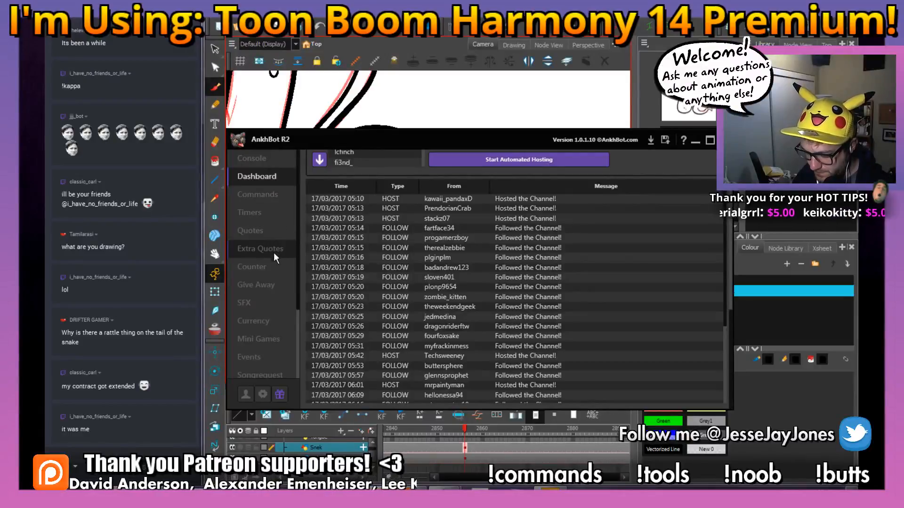
left_click_drag(298, 285, 297, 357)
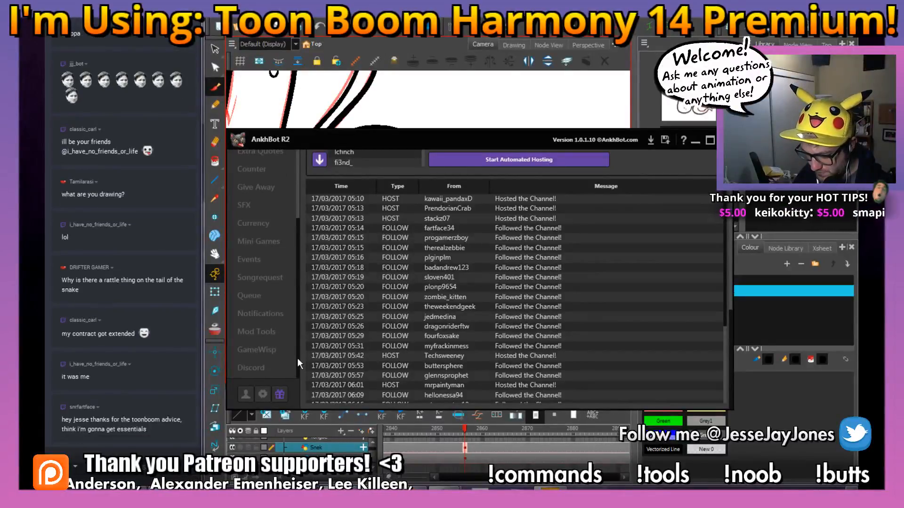
left_click(278, 314)
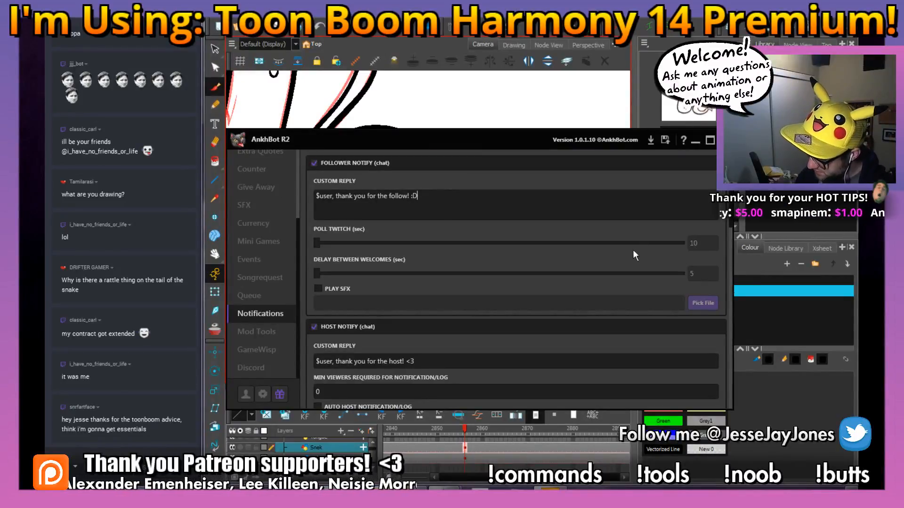
left_click_drag(321, 244, 327, 243)
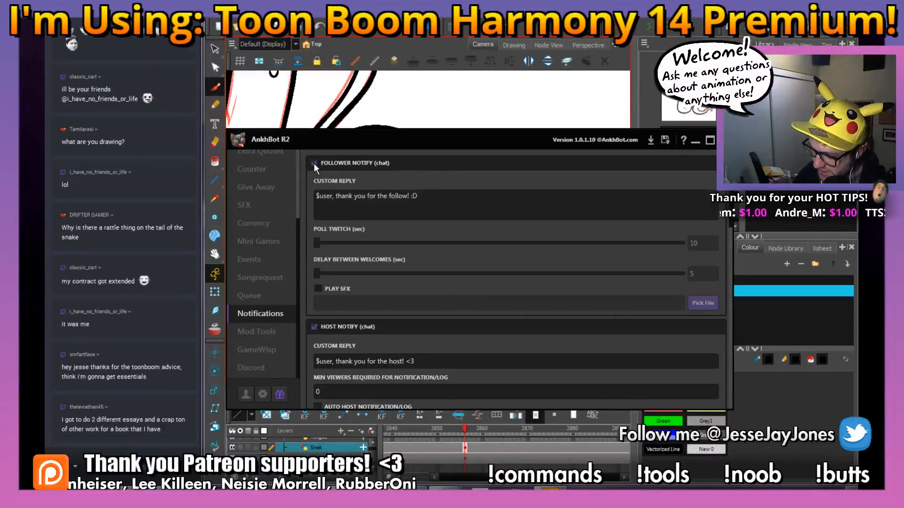
left_click(695, 140)
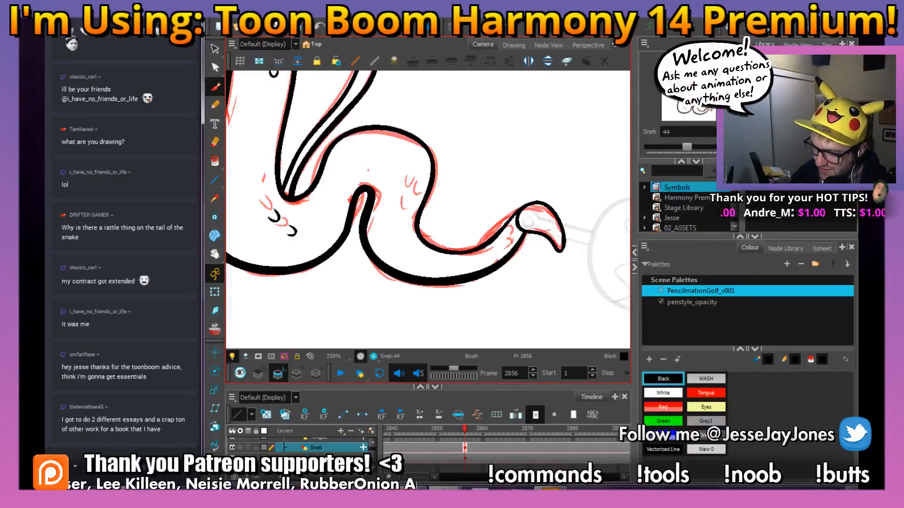
Ink three small curved scale marks on the rear coil, checking their placement against frame 2855.
mouse_move(399, 209)
left_mouse_down()
mouse_move(404, 244)
mouse_move(424, 253)
mouse_move(411, 244)
left_mouse_up()
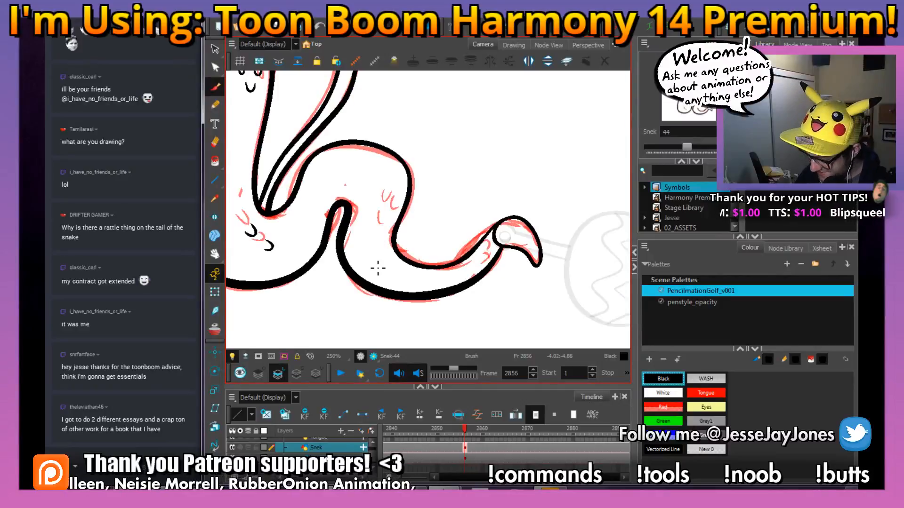
key("comma")
key("period")
left_click_drag(493, 259, 472, 253)
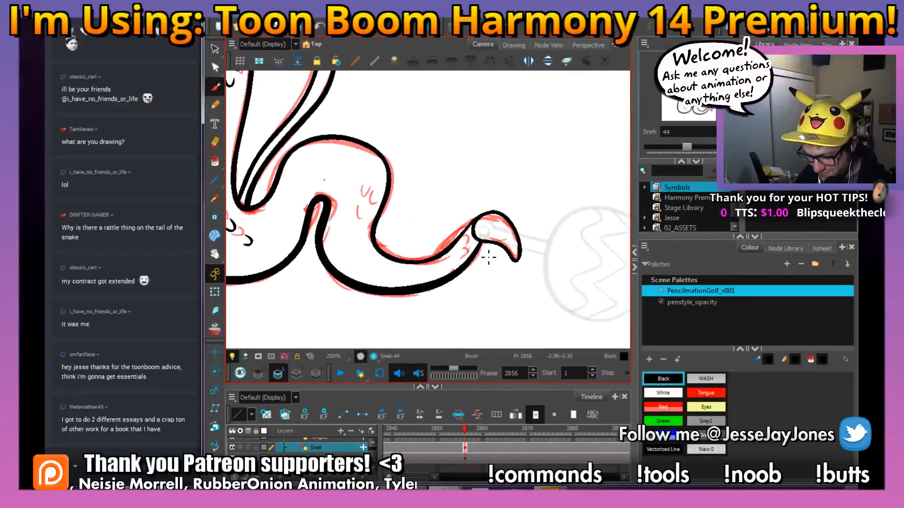
left_click_drag(408, 248, 437, 250)
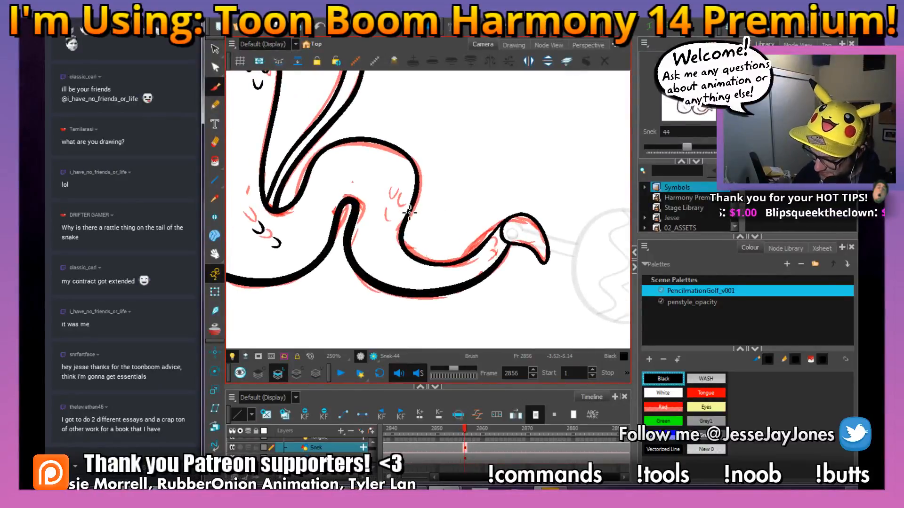
key("comma")
key("period")
key("comma")
key("period")
key("comma")
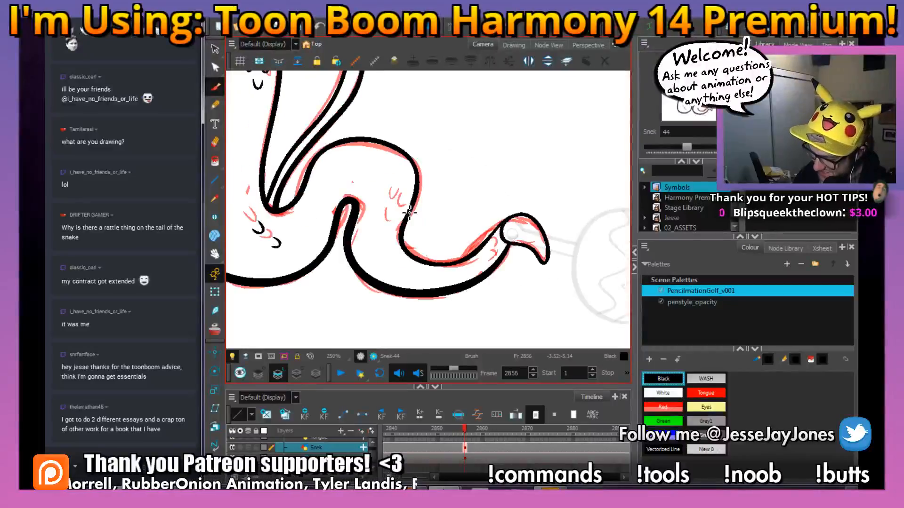
key("comma")
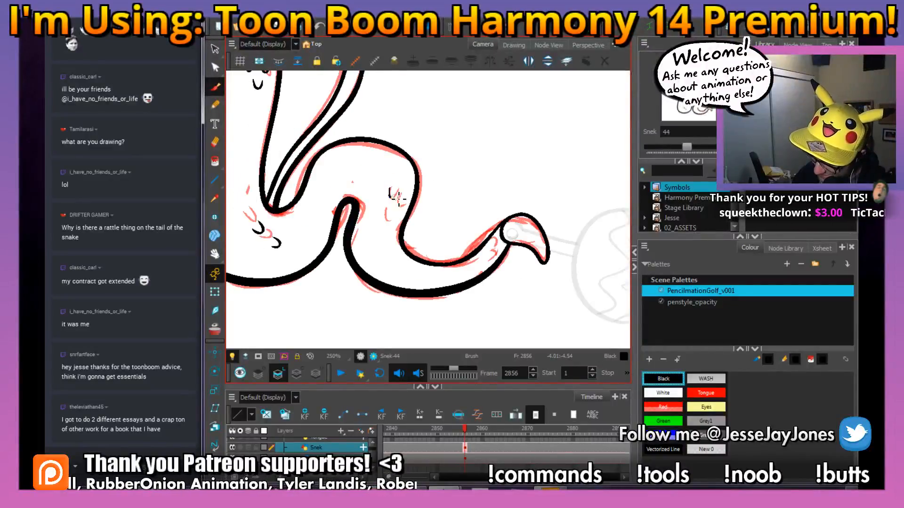
key("comma")
key("period")
key("comma")
key("period")
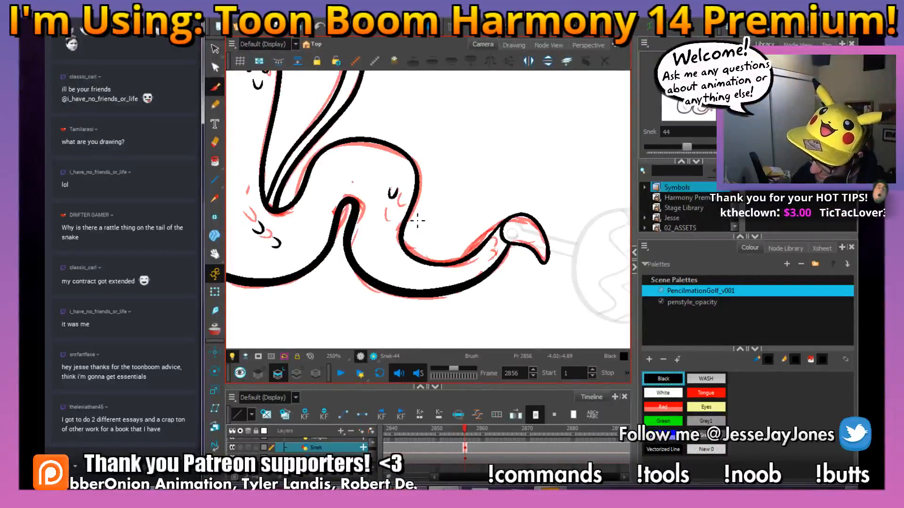
key("comma")
key("period")
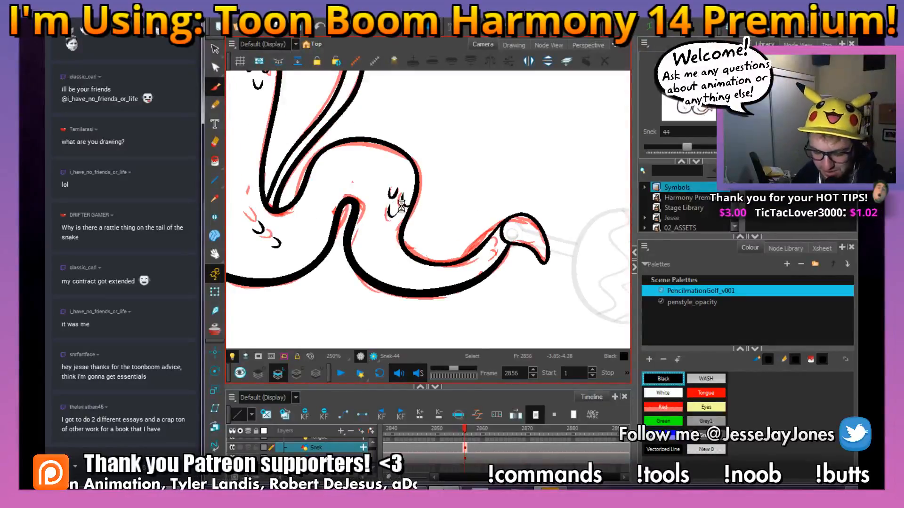
Ink small curved scale marks just before the tail tip, checking them against frame 2855.
left_click_drag(495, 260, 480, 246)
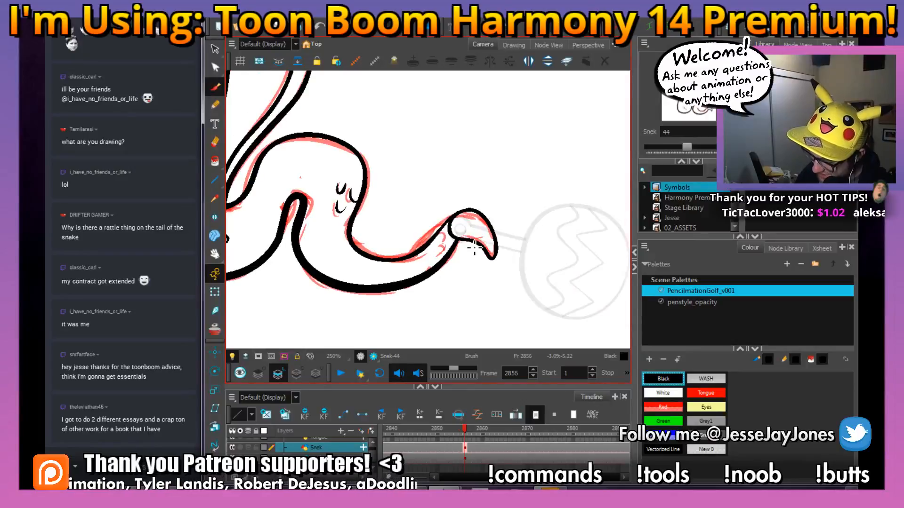
key("comma")
key("period")
key("comma")
key("period")
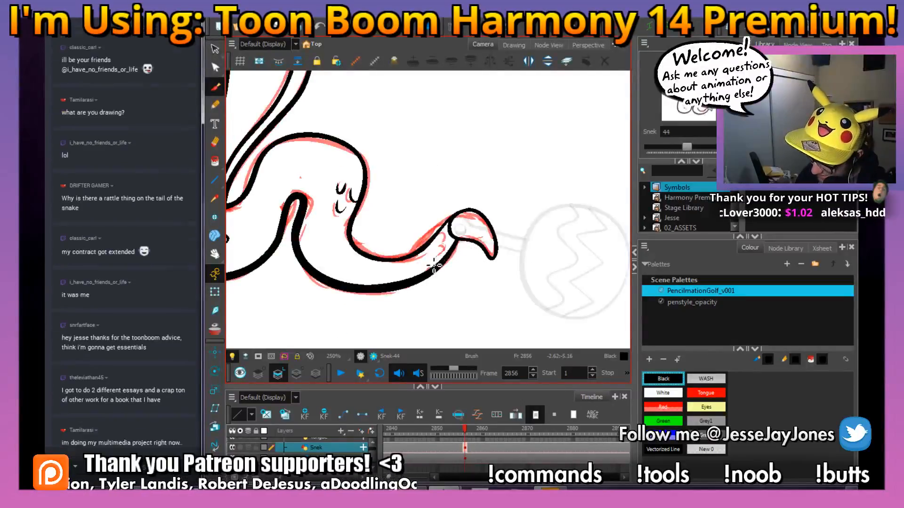
key("comma")
key("period")
key("comma")
key("period")
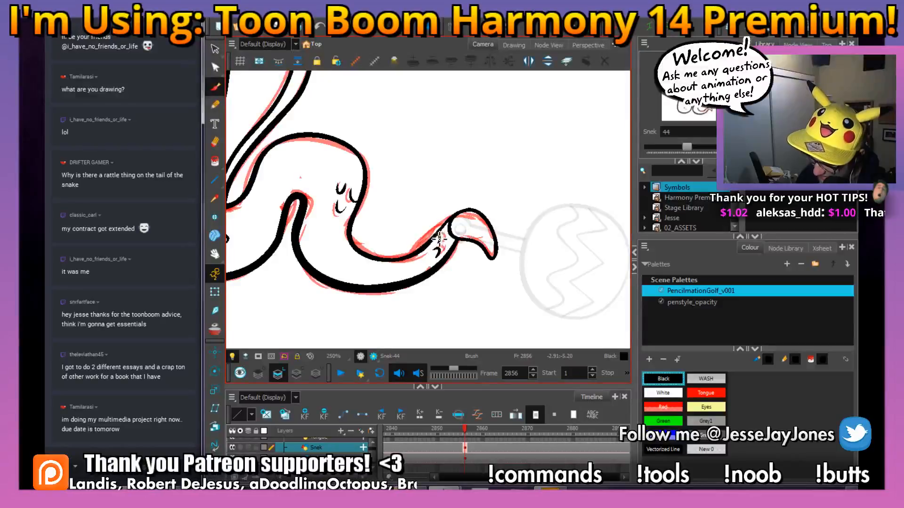
Compare the whole inked snake between frames 2855 and 2856 and inspect the neck and hood lines.
scroll(461, 234, "down", 4)
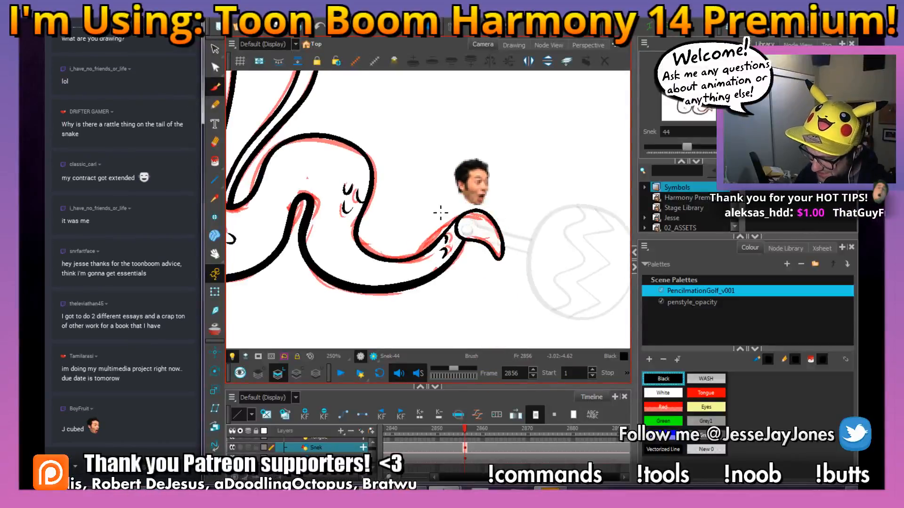
left_click_drag(398, 167, 416, 198)
left_click_drag(350, 182, 413, 232)
key("comma")
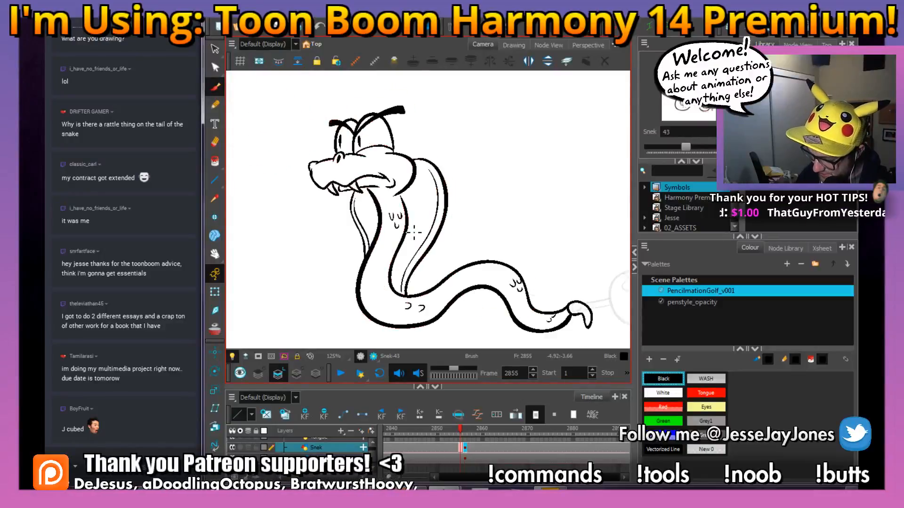
key("period")
key("comma")
key("period")
scroll(414, 232, "up", 5)
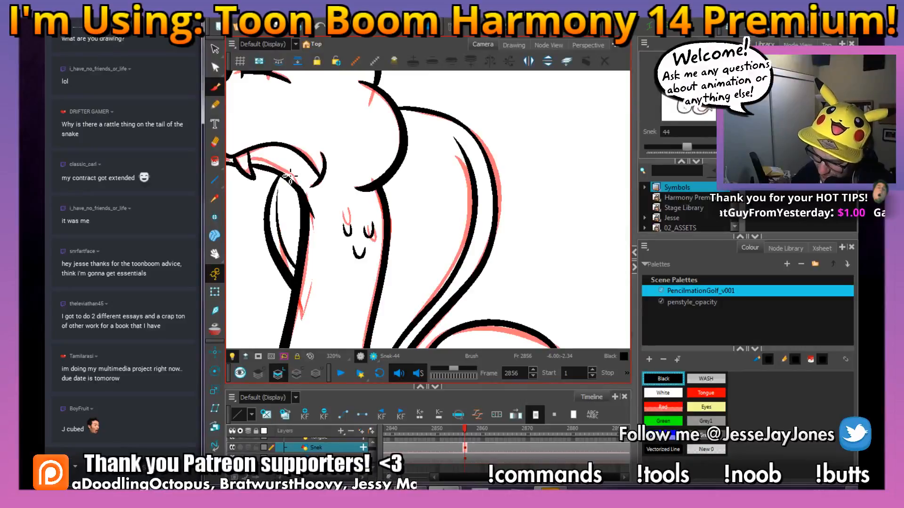
scroll(428, 244, "down", 3)
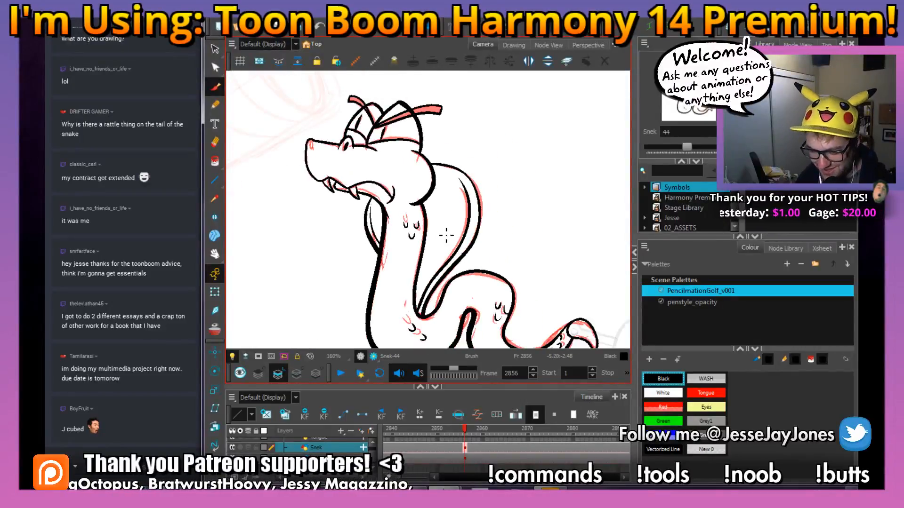
scroll(446, 235, "down", 3)
left_click_drag(479, 237, 405, 228)
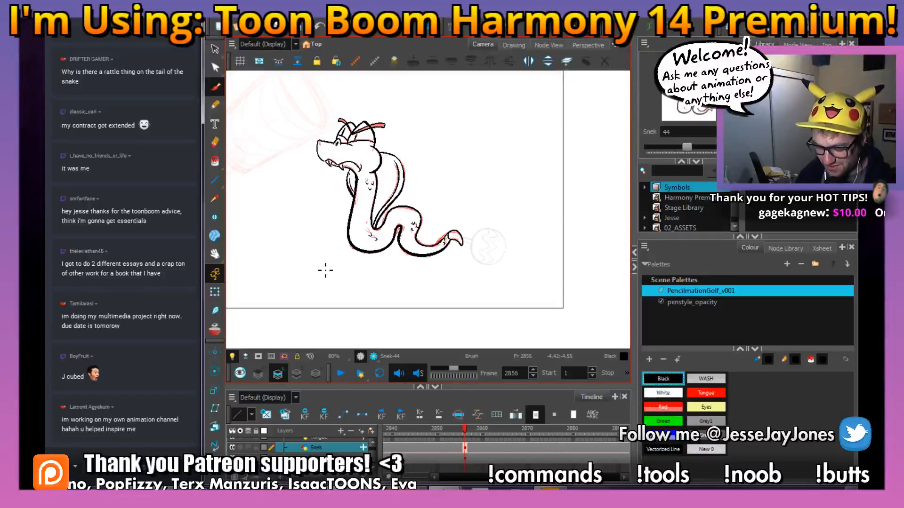
left_click_drag(397, 174, 401, 186)
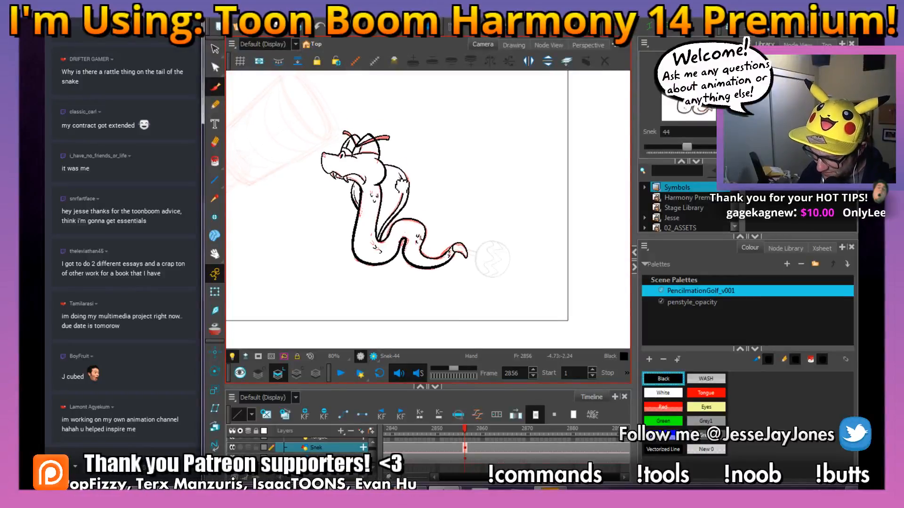
scroll(403, 191, "up", 4)
left_click(213, 49)
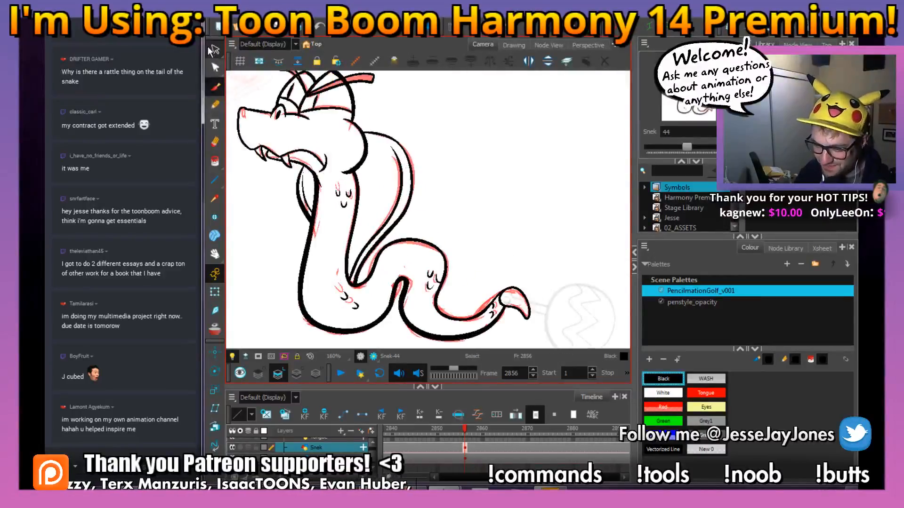
left_click_drag(467, 257, 431, 255)
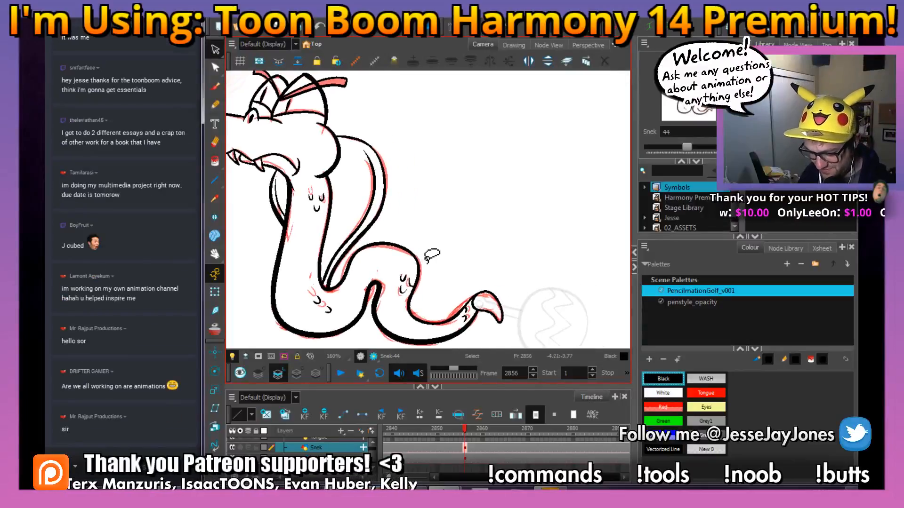
key("space")
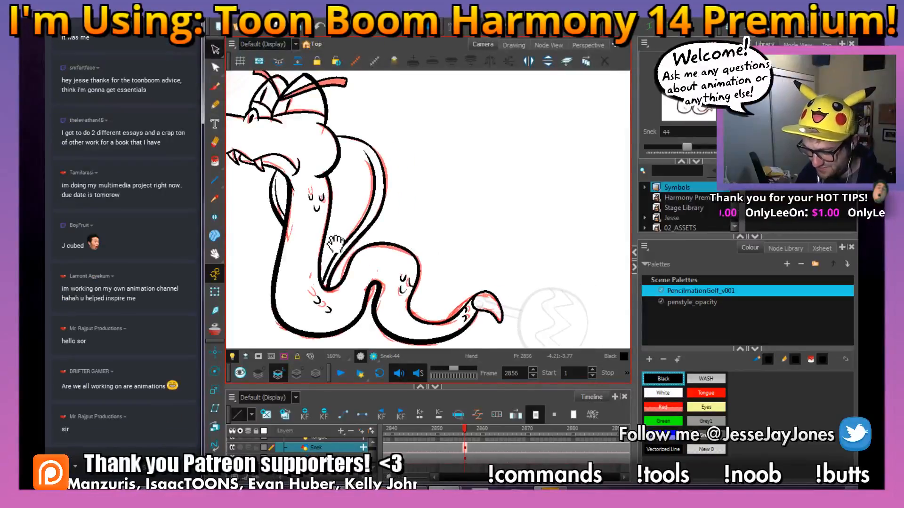
left_click_drag(336, 243, 401, 257)
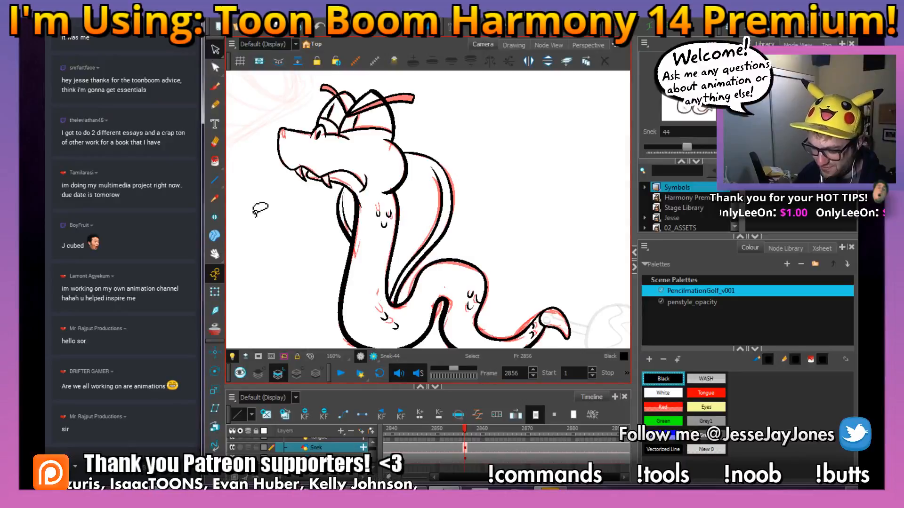
key("1")
key("1")
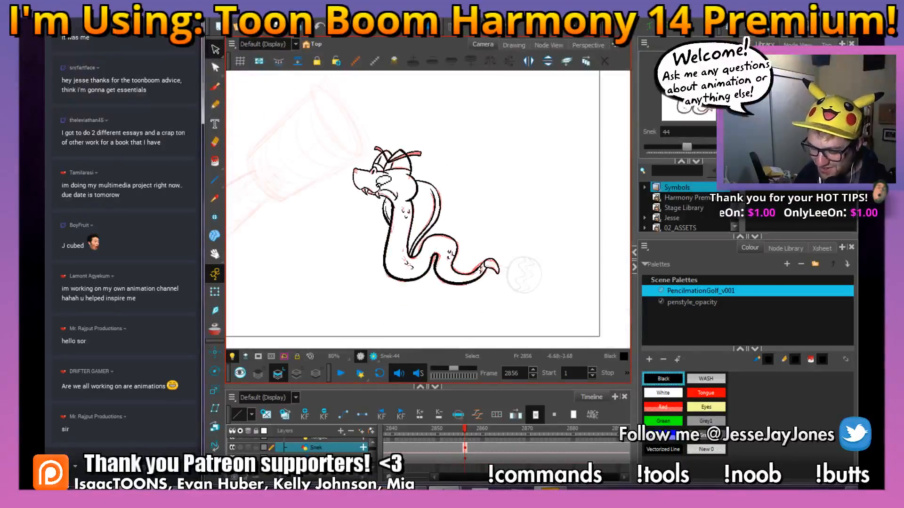
Switch the stream chat's sending channel to Twitch and post a shoutout command for a fellow streamer.
left_click(75, 466)
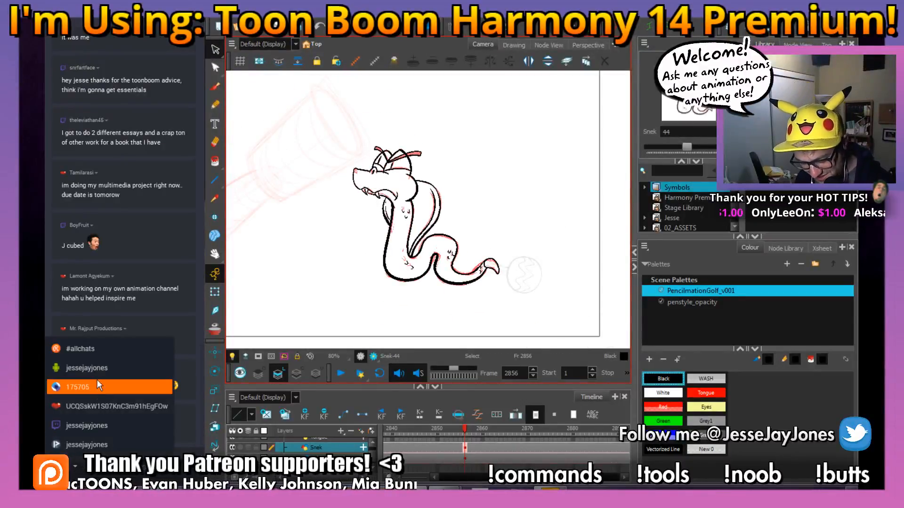
left_click(94, 426)
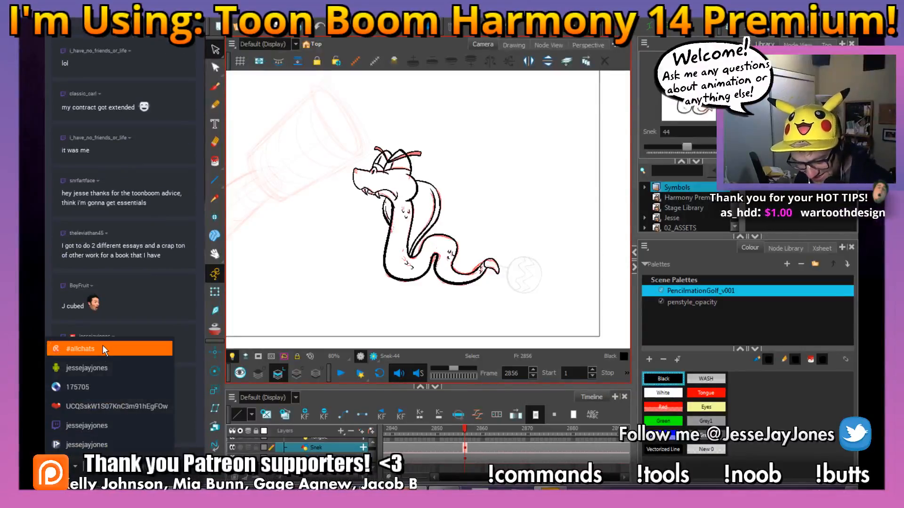
Select the red rough sketch strokes in the frame 2856 drawing and delete them, keeping the black line art.
left_click(216, 50)
left_click(215, 49)
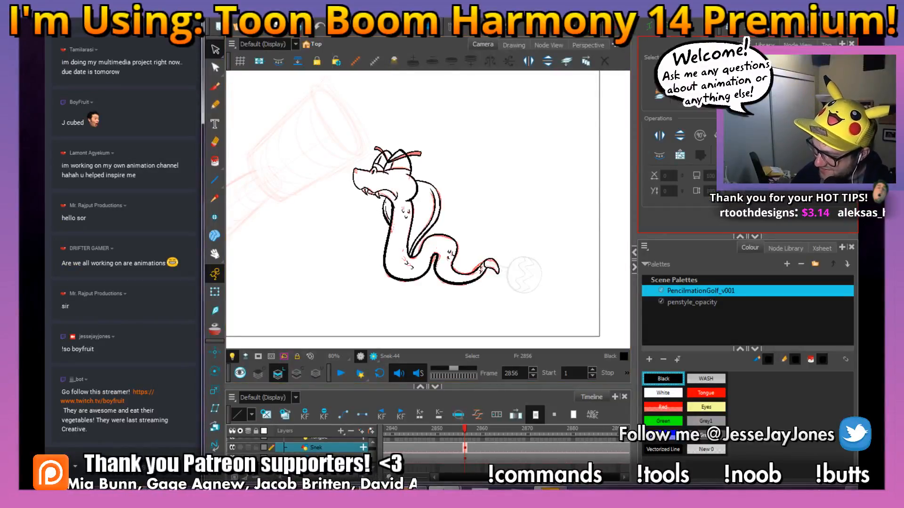
scroll(421, 160, "up", 5)
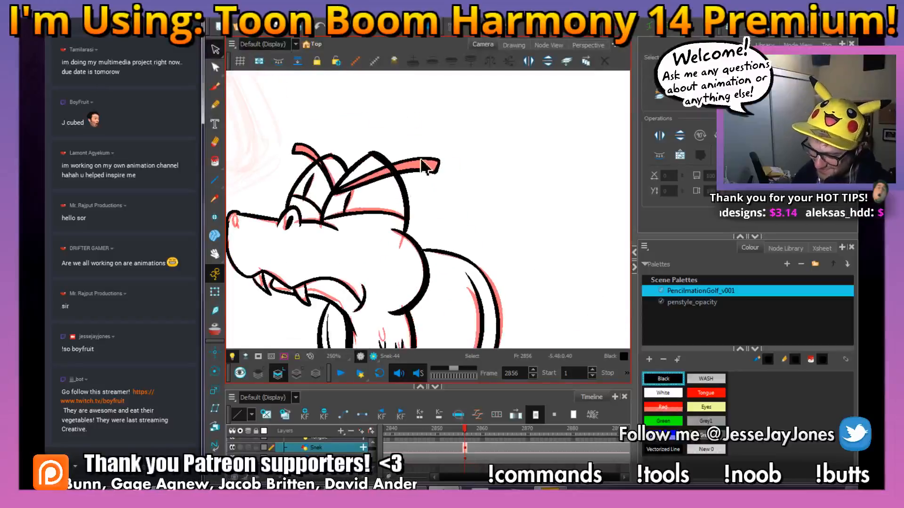
left_click(422, 164)
key("Delete")
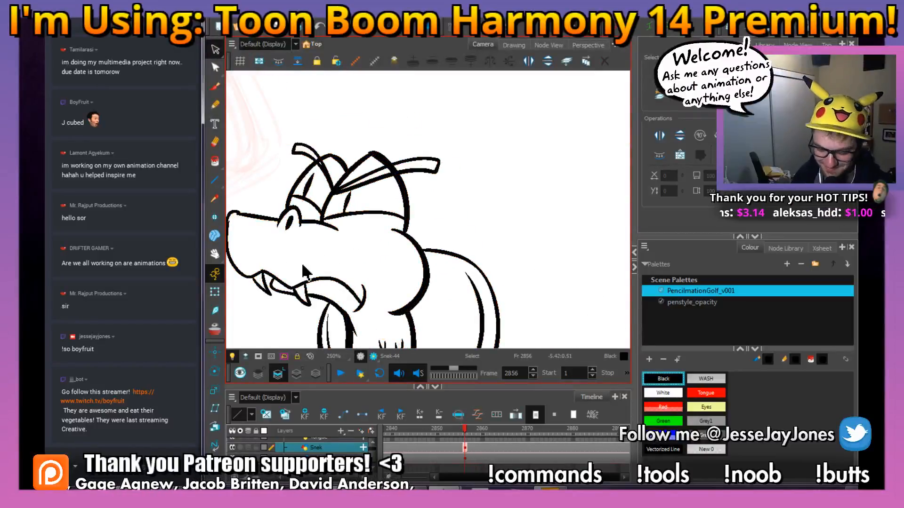
Fill both of the snake's eyebrows with solid Black.
key("i")
left_click(383, 173)
left_click(412, 166)
left_click(310, 152)
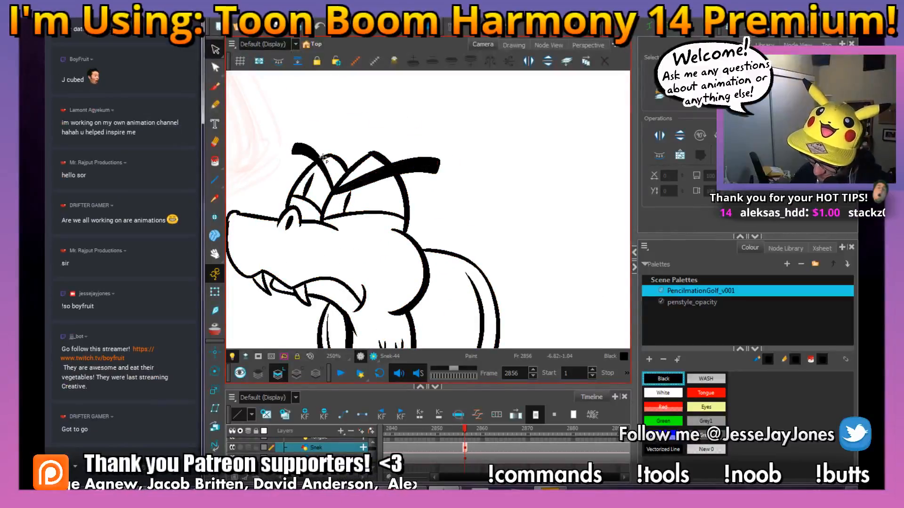
key("alt+s")
Flip repeatedly between frames 2855 and 2856 to examine the snake's motion with the cleaned line art.
scroll(415, 224, "down", 5)
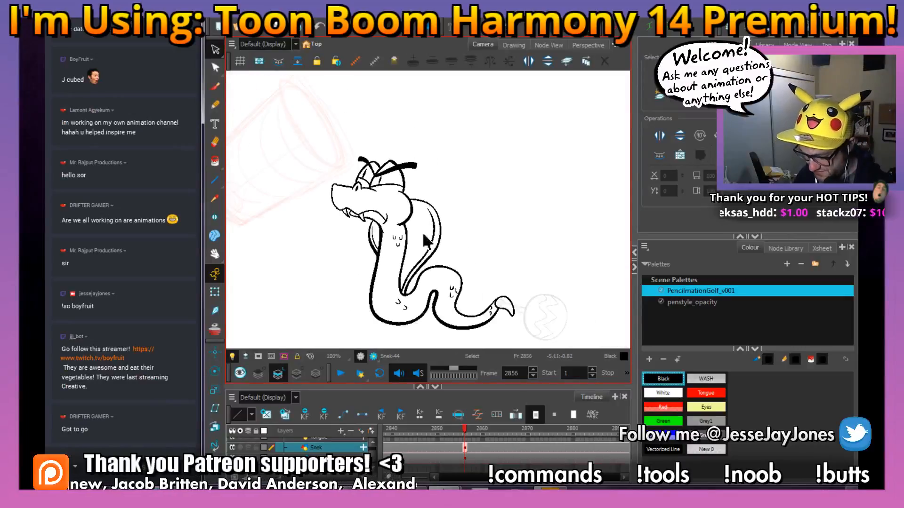
left_click_drag(480, 279, 406, 245)
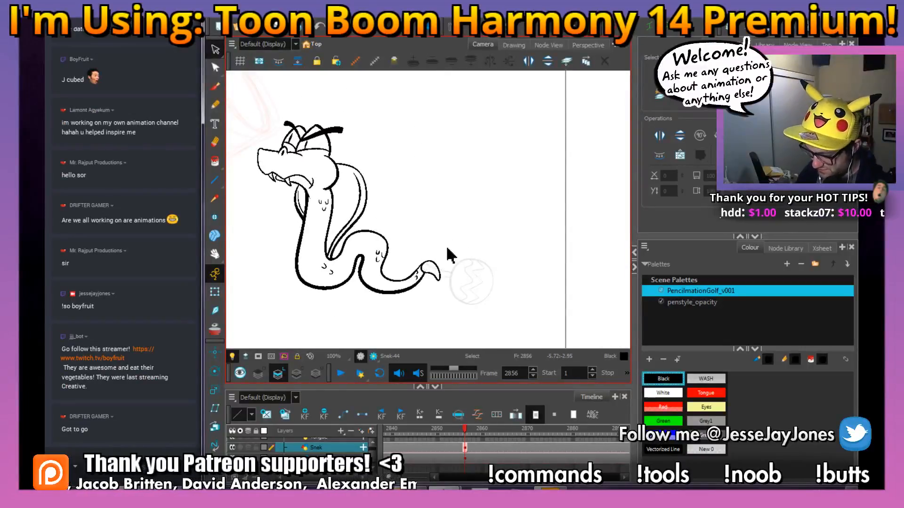
key("comma")
key("period")
key("comma")
key("period")
key("comma")
key("period")
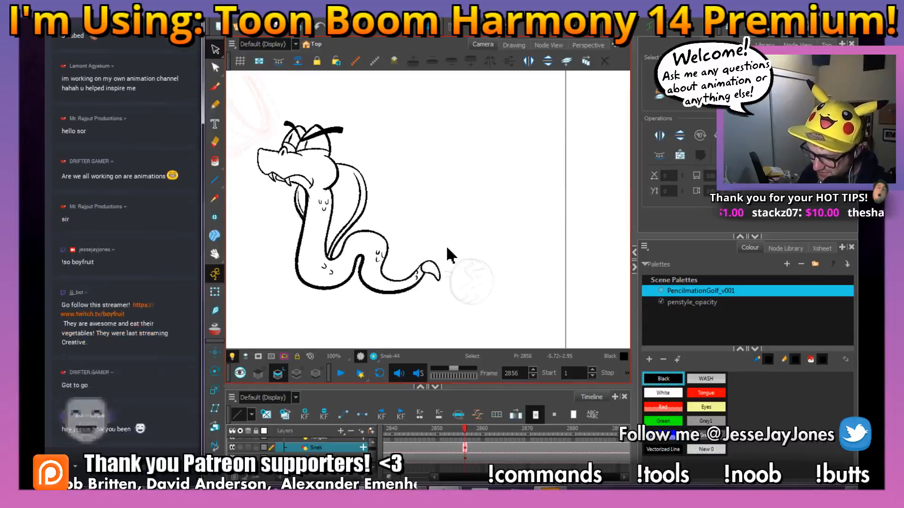
key("comma")
key("period")
key("comma")
key("period")
key("comma")
key("period")
key("comma")
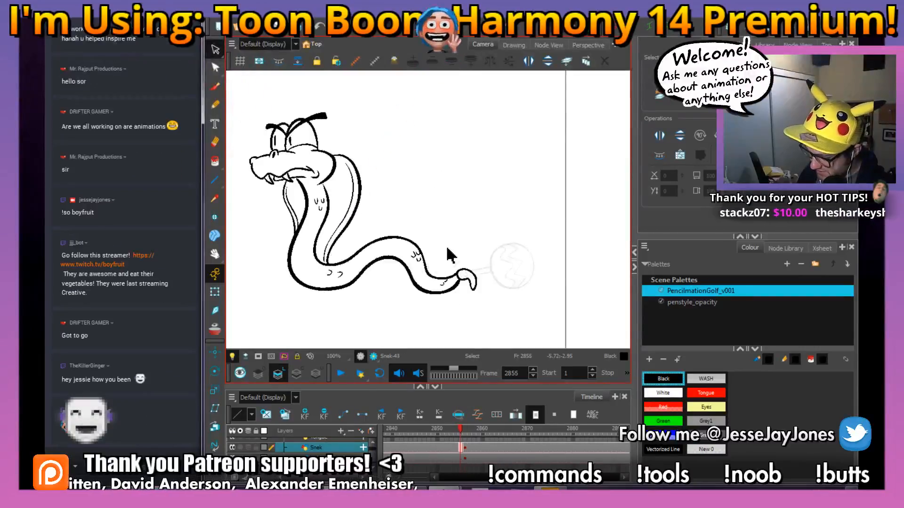
key("period")
key("comma")
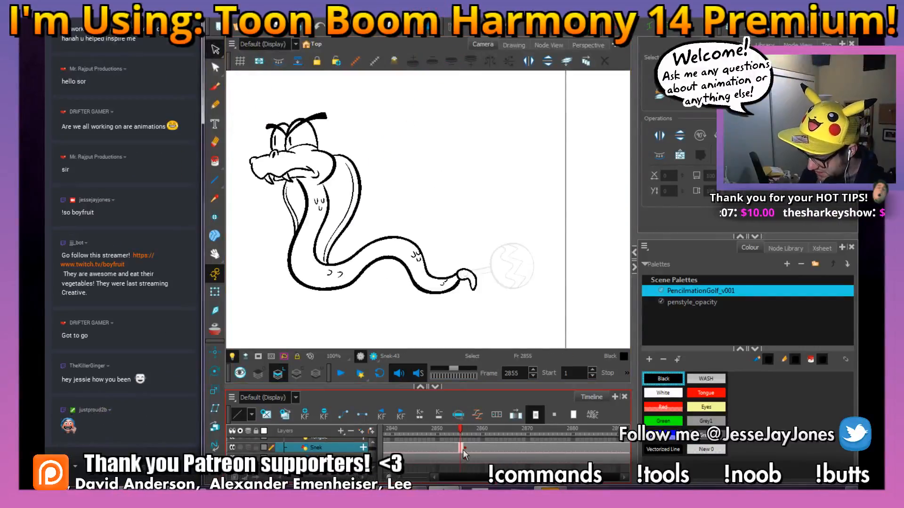
Clear the snake drawing from frame 2855 of the Snek layer and turn on onion skin with the Brush active.
key("Delete")
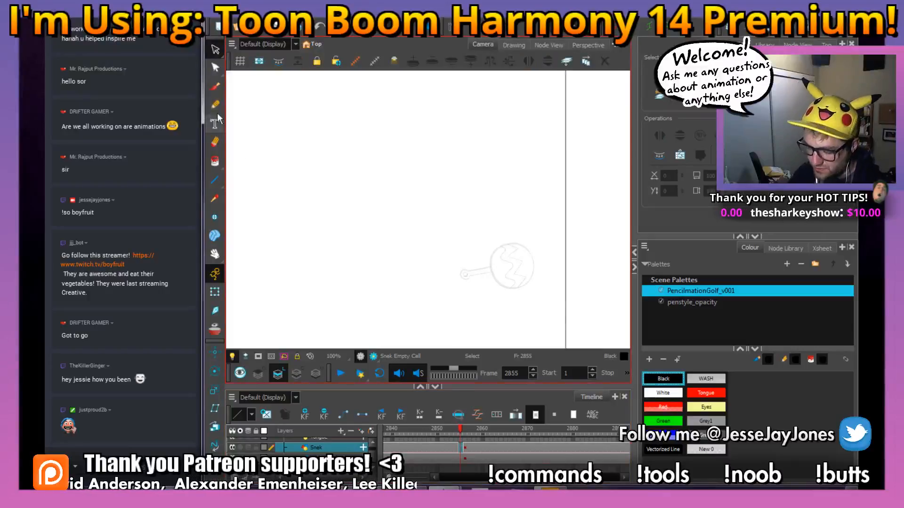
left_click(215, 88)
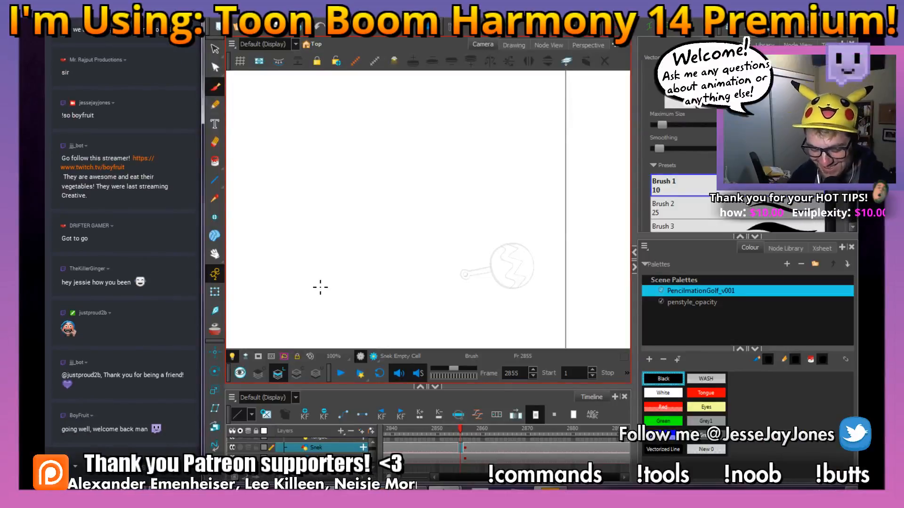
left_click(214, 331)
key("space")
left_click_drag(334, 248, 368, 252)
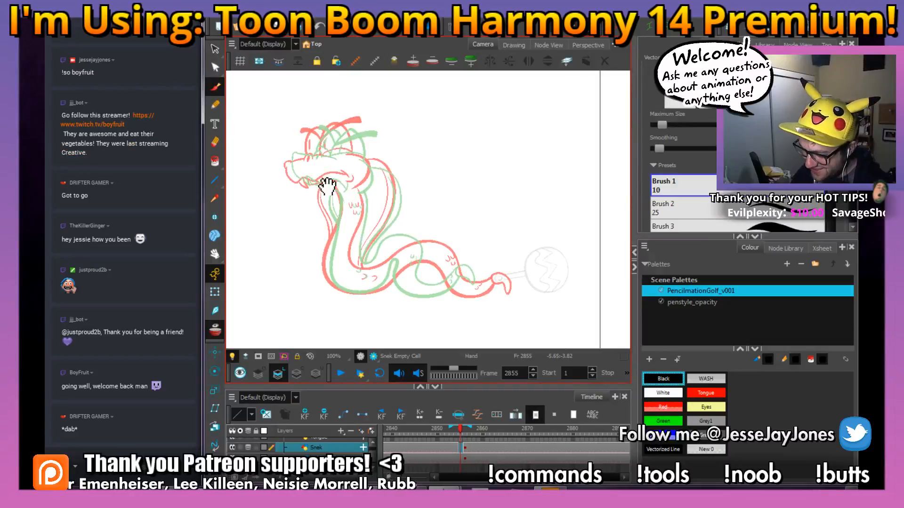
left_click_drag(327, 186, 342, 187)
left_click(663, 407)
scroll(389, 226, "up", 1)
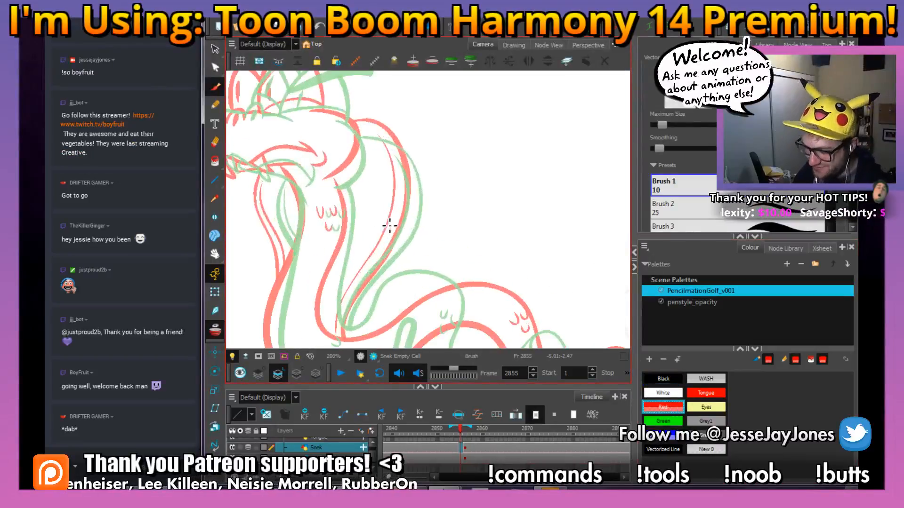
key("space")
left_click_drag(389, 227, 469, 243)
scroll(415, 199, "up", 2)
key("space")
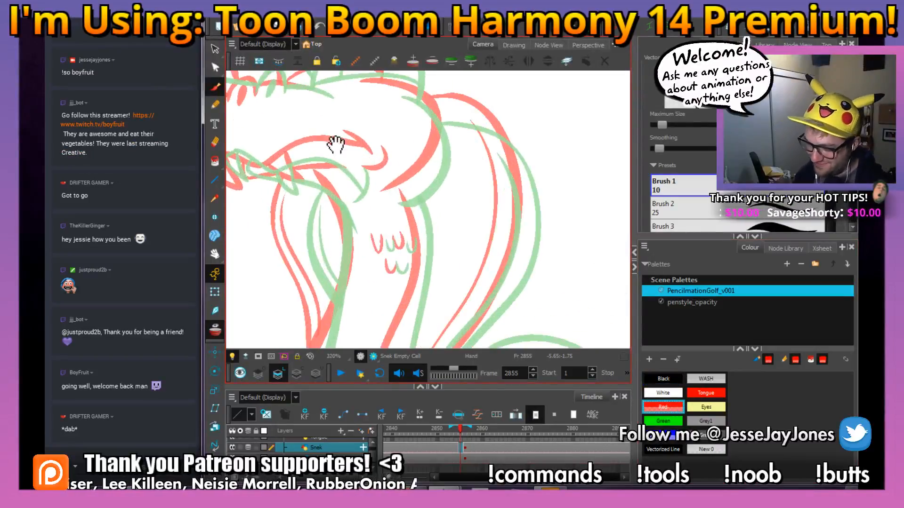
left_click_drag(336, 144, 439, 218)
scroll(419, 218, "down", 1)
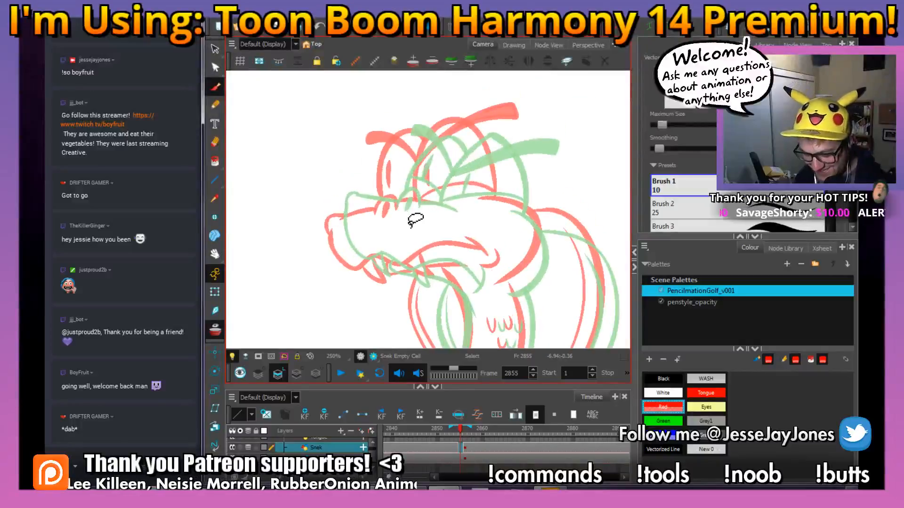
left_click_drag(369, 225, 396, 218)
scroll(432, 215, "up", 1)
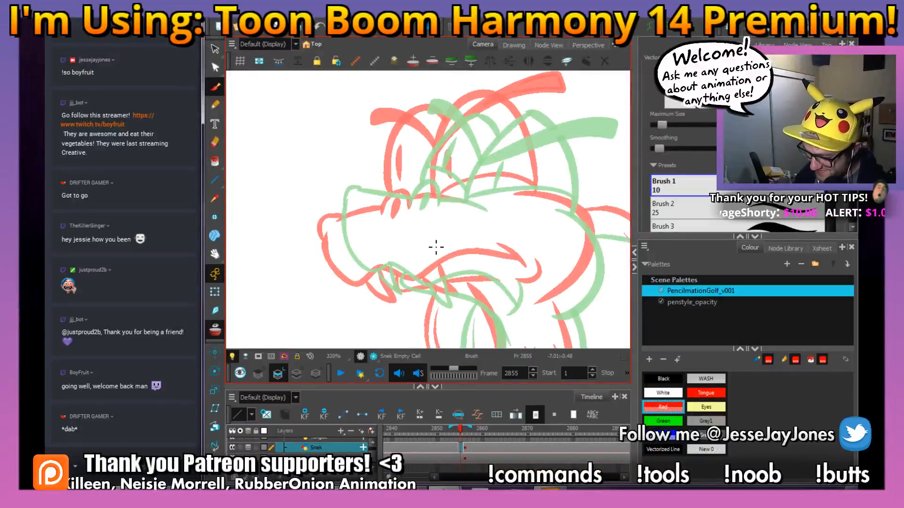
left_click_drag(435, 185, 412, 180)
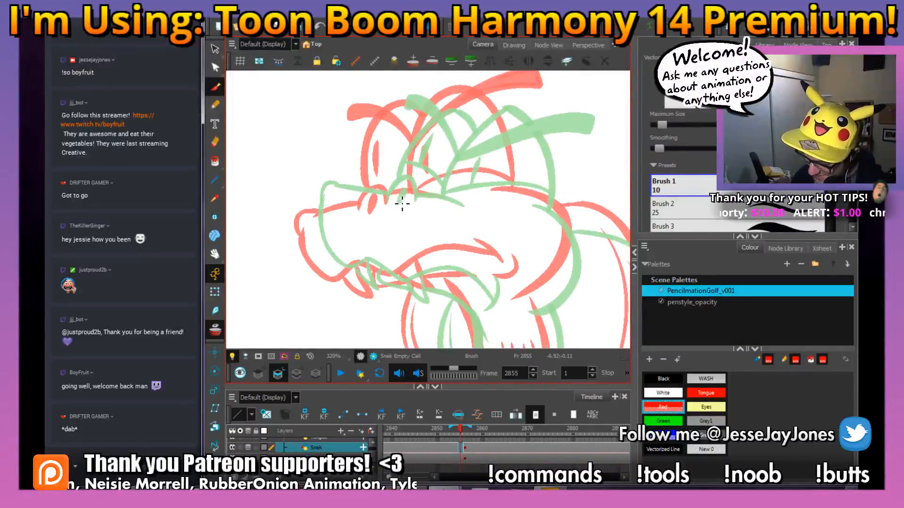
left_click_drag(391, 183, 376, 216)
key("ctrl+z")
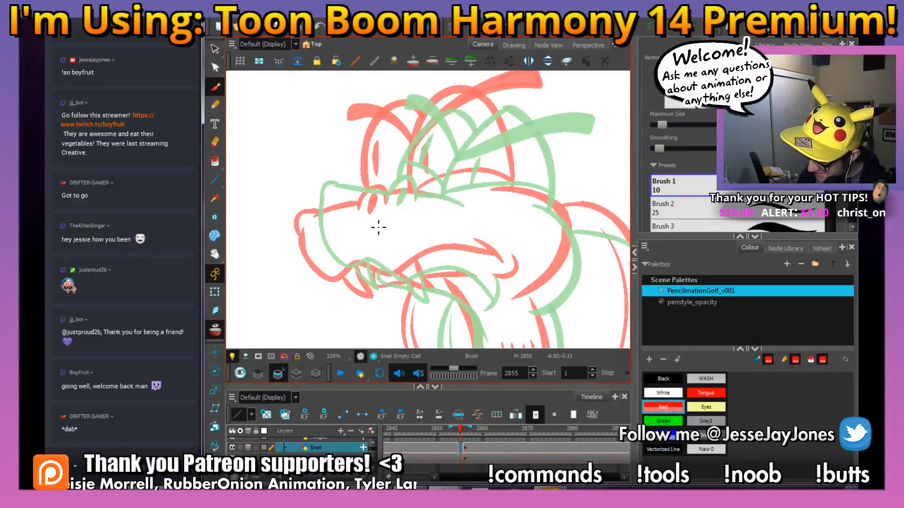
With the Brush in Black, ink the snake's nostril and the top line of its snout on frame 2855.
left_click(669, 379)
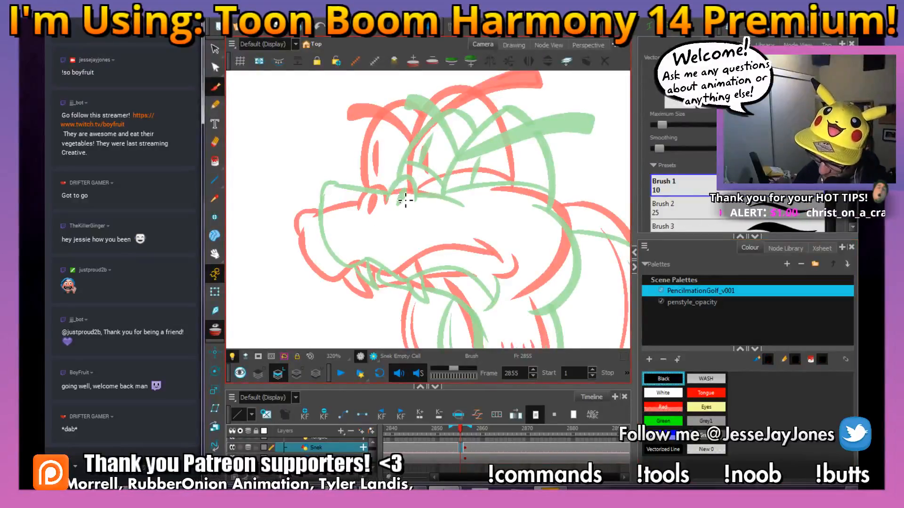
left_click_drag(383, 191, 372, 207)
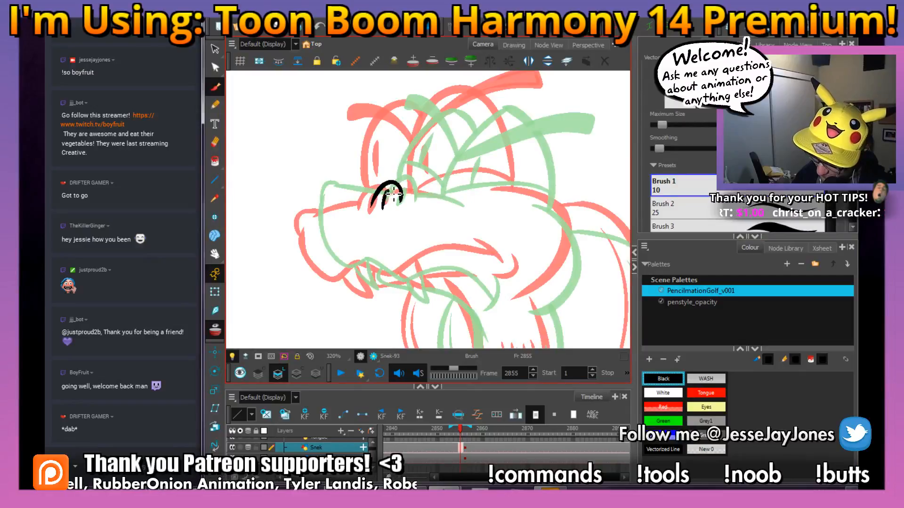
mouse_move(459, 219)
left_mouse_down()
mouse_move(448, 208)
mouse_move(404, 202)
left_mouse_up()
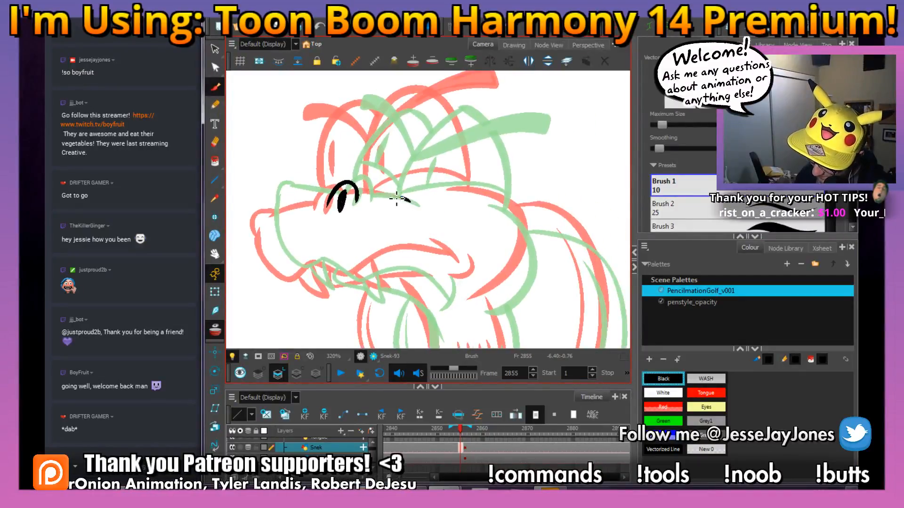
mouse_move(346, 239)
left_mouse_down()
mouse_move(410, 196)
mouse_move(441, 202)
left_mouse_up()
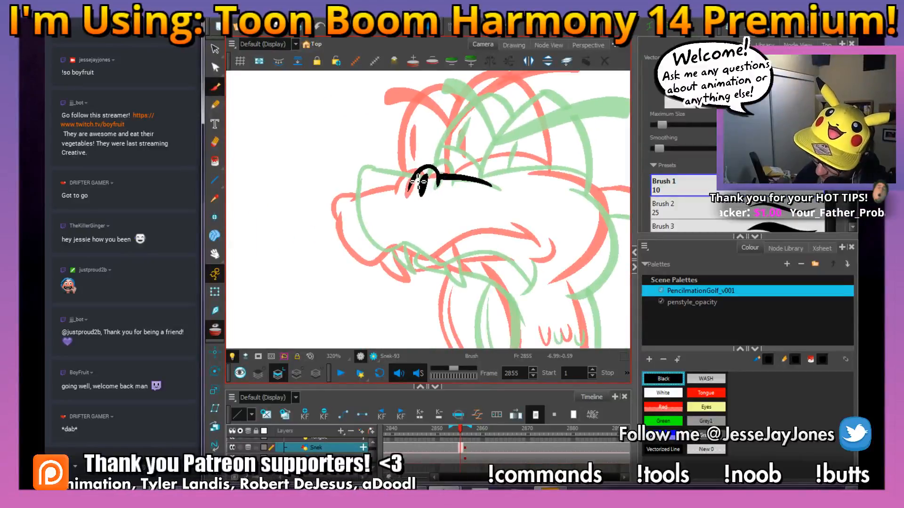
left_click_drag(465, 205, 414, 168)
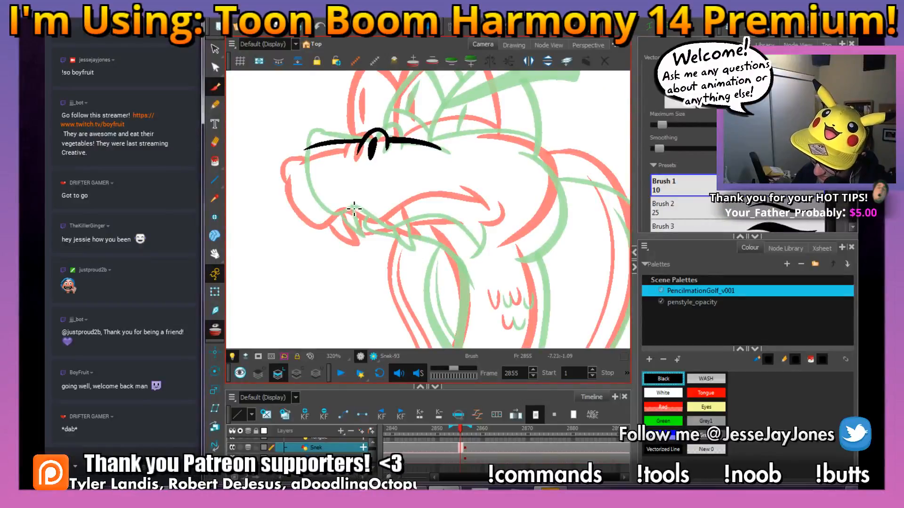
Rework the front end of the snout's top line and ink the rounded snout front down to the upper lip.
mouse_move(327, 225)
left_mouse_down()
mouse_move(296, 174)
mouse_move(331, 136)
left_mouse_up()
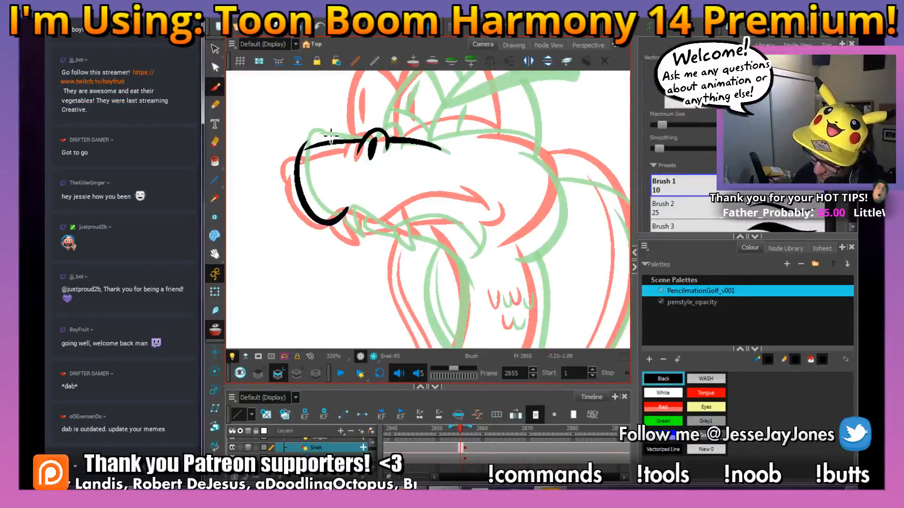
key("ctrl+z")
left_click_drag(338, 187, 382, 209)
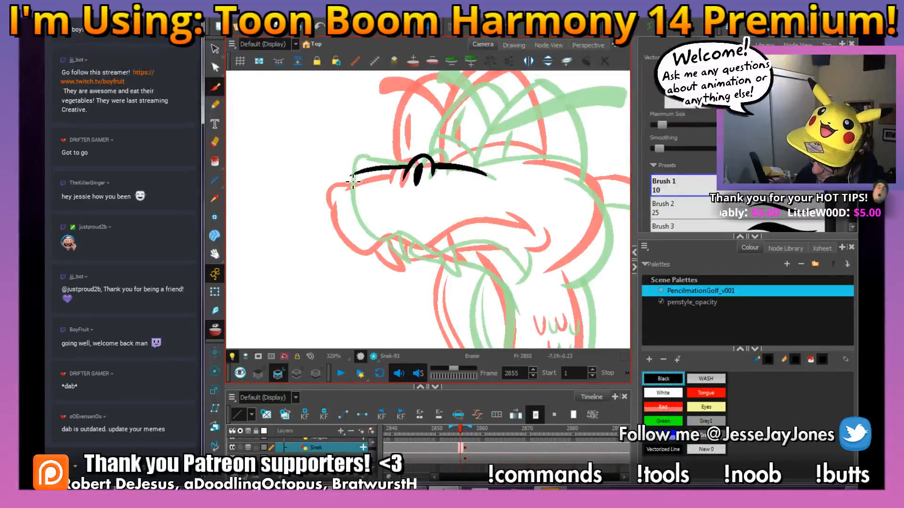
key("ctrl+z")
left_click_drag(408, 166, 377, 170)
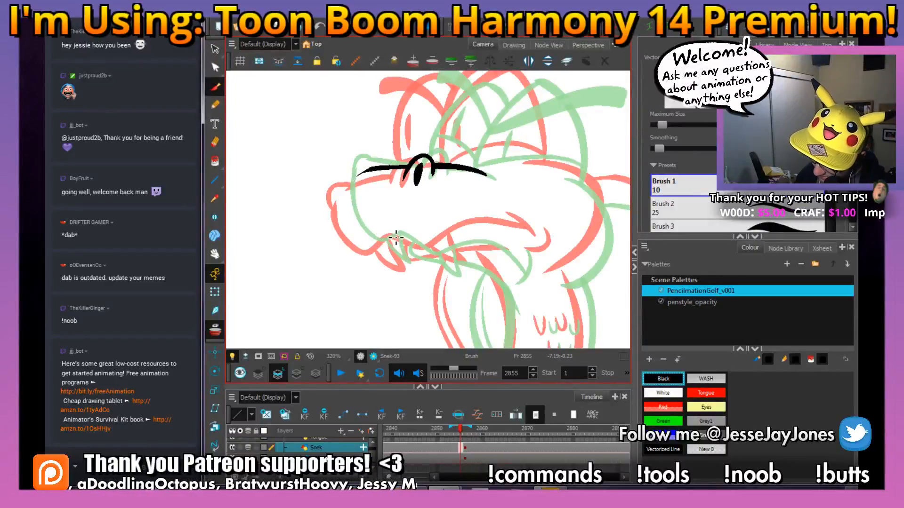
left_click_drag(357, 239, 350, 178)
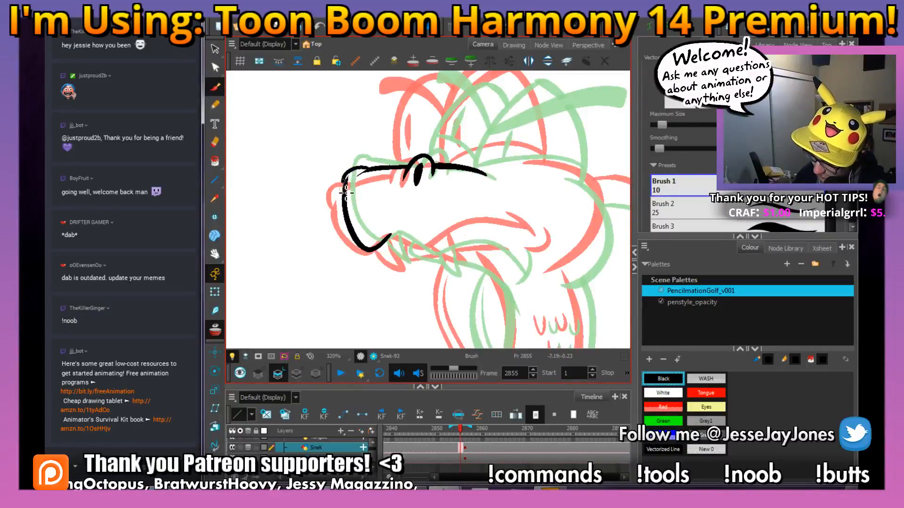
Ink the snake's wavy mouth line from the upper lip back to the curved mouth corner.
mouse_move(499, 228)
left_mouse_down()
mouse_move(446, 254)
mouse_move(426, 244)
left_mouse_up()
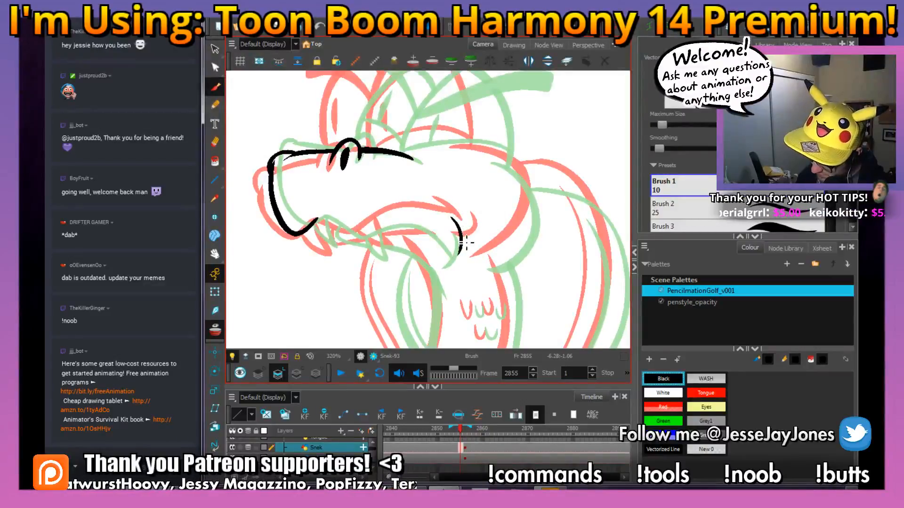
mouse_move(464, 241)
left_mouse_down()
mouse_move(405, 217)
mouse_move(366, 238)
mouse_move(313, 224)
left_mouse_up()
key("2")
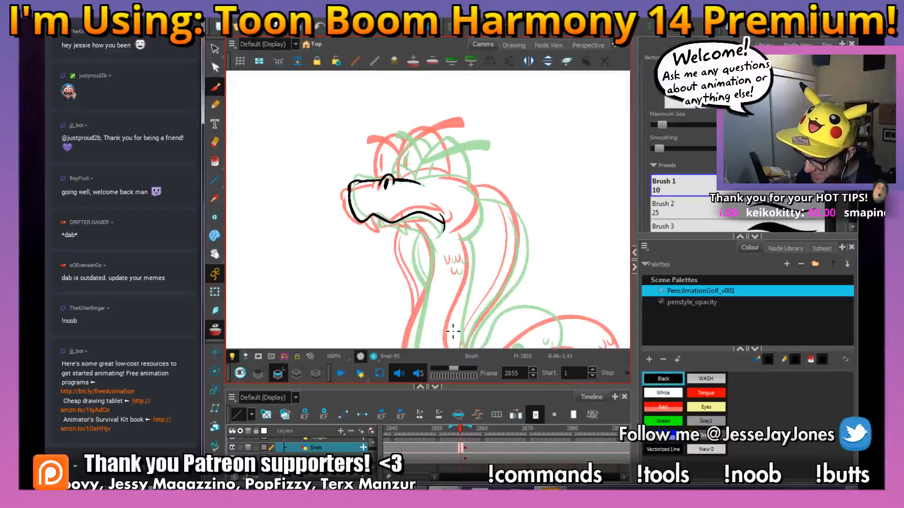
left_click_drag(453, 331, 399, 349)
key("1")
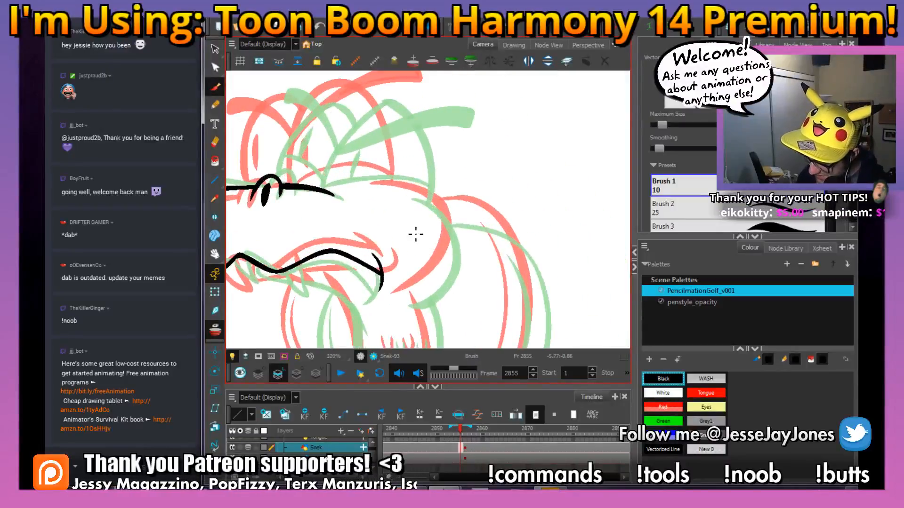
mouse_move(378, 248)
left_mouse_down()
mouse_move(443, 281)
mouse_move(379, 257)
left_mouse_up()
Ink the thick curve of the back of the snake's head, from behind the eyes down around the cheek.
left_click_drag(373, 210, 386, 169)
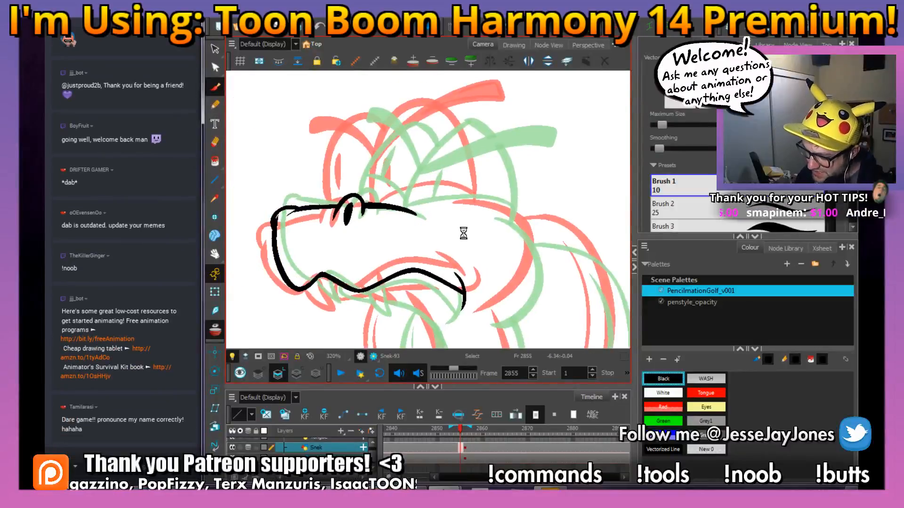
mouse_move(462, 225)
left_mouse_down()
mouse_move(439, 192)
mouse_move(422, 185)
left_mouse_up()
mouse_move(471, 262)
left_mouse_down()
mouse_move(383, 165)
mouse_move(398, 165)
mouse_move(433, 183)
mouse_move(444, 230)
mouse_move(426, 258)
mouse_move(393, 262)
left_mouse_up()
mouse_move(393, 309)
left_mouse_down()
mouse_move(471, 200)
mouse_move(452, 264)
left_mouse_up()
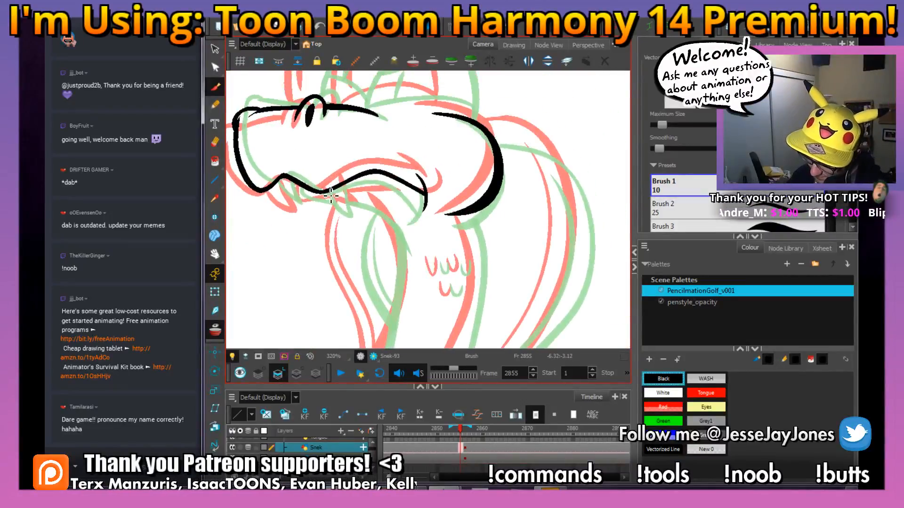
Ink the two pointed fangs hanging below the snake's mouth line.
left_click_drag(330, 196, 364, 214)
left_click_drag(345, 178, 353, 202)
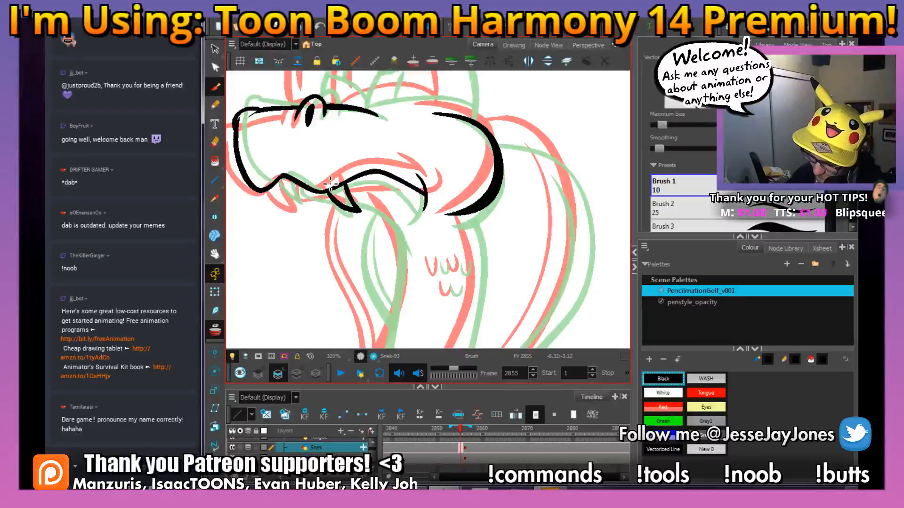
mouse_move(282, 201)
left_mouse_down()
mouse_move(304, 209)
mouse_move(287, 179)
left_mouse_up()
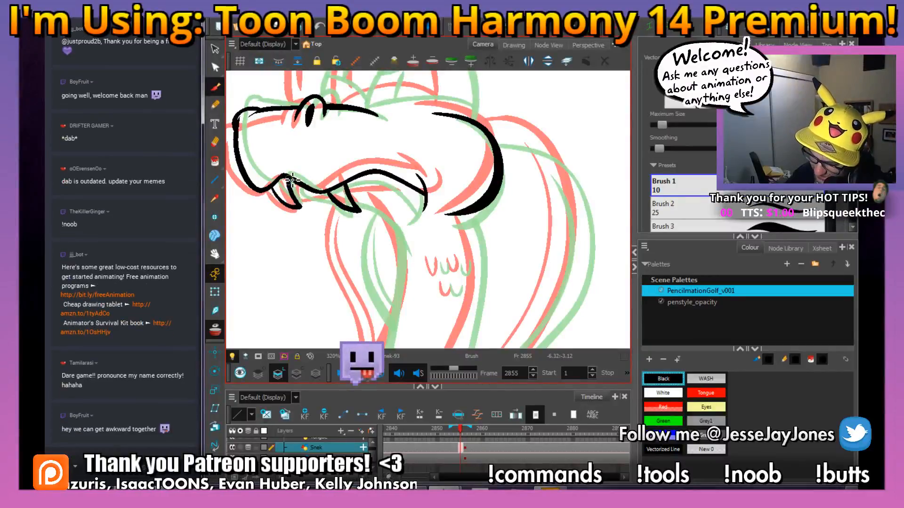
Ink the tall arched outline of the snake's larger eye and the curved lid line across its base.
mouse_move(412, 178)
left_mouse_down()
mouse_move(381, 182)
mouse_move(374, 222)
mouse_move(424, 232)
left_mouse_up()
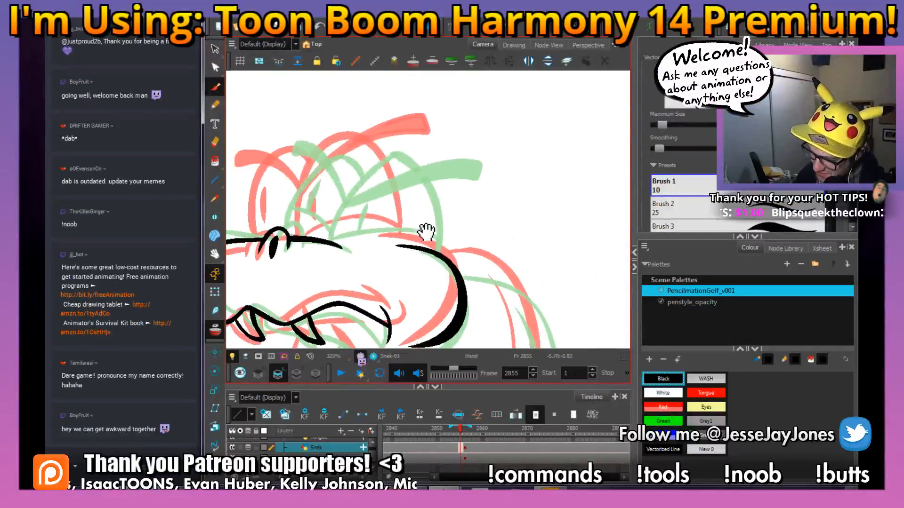
left_click_drag(400, 192, 431, 208)
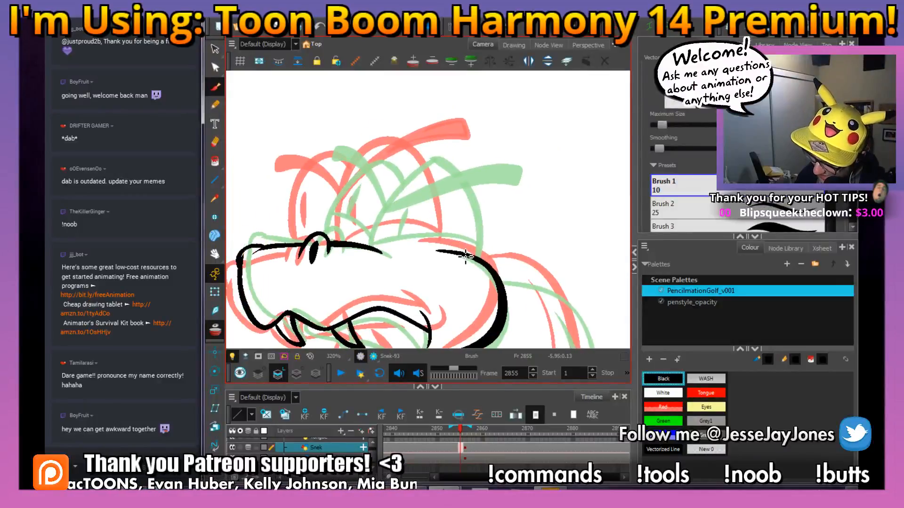
mouse_move(466, 254)
left_mouse_down()
mouse_move(457, 190)
mouse_move(425, 150)
mouse_move(398, 157)
mouse_move(372, 186)
left_mouse_up()
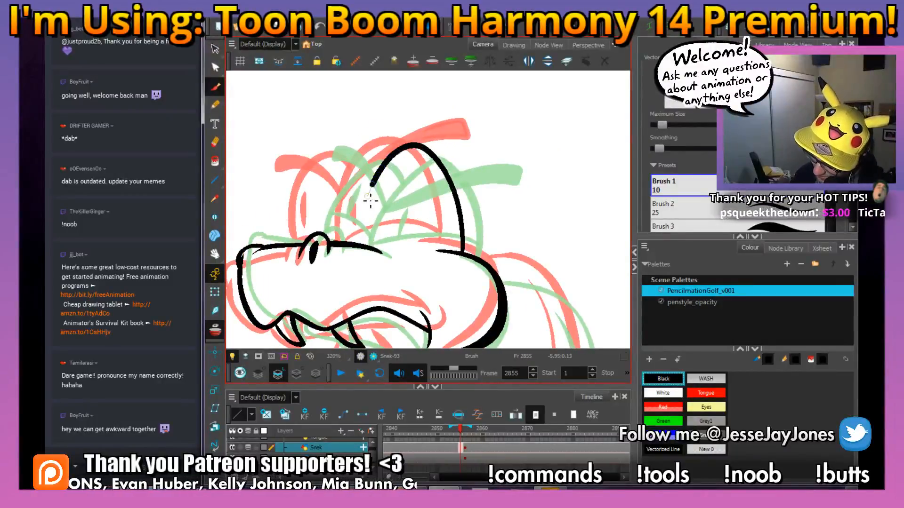
left_click_drag(363, 238, 357, 242)
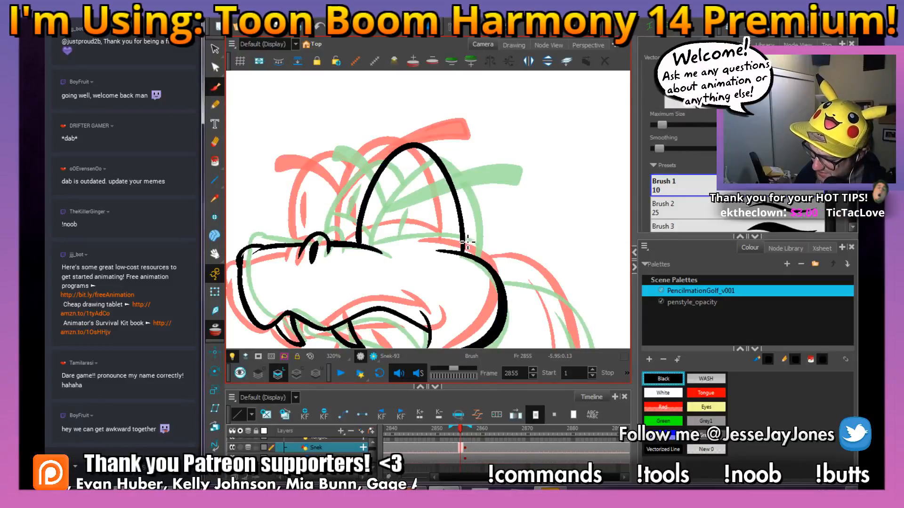
mouse_move(461, 234)
left_mouse_down()
mouse_move(421, 230)
mouse_move(359, 244)
mouse_move(423, 228)
mouse_move(439, 166)
mouse_move(439, 186)
mouse_move(404, 245)
left_mouse_up()
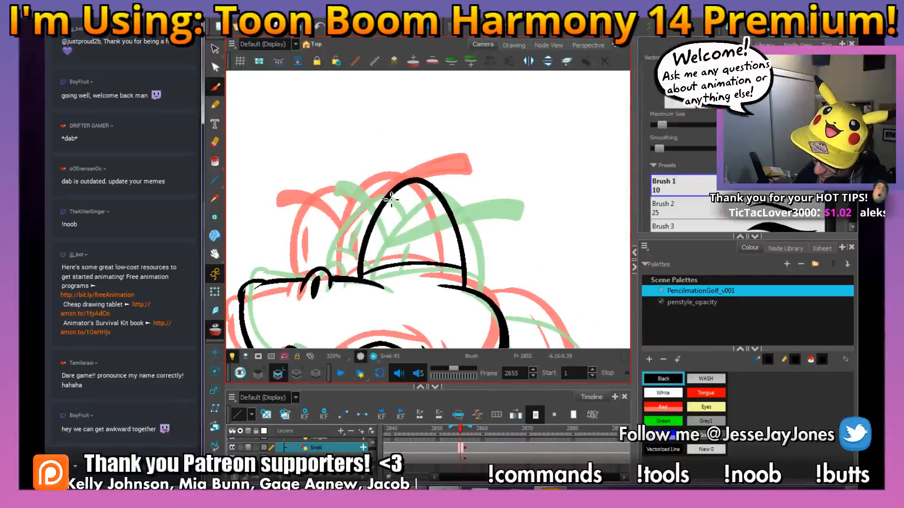
Ink the smaller far eye behind the nostril with its lower lid line, and save the scene.
mouse_move(371, 193)
left_mouse_down()
mouse_move(345, 202)
mouse_move(317, 258)
mouse_move(317, 272)
mouse_move(358, 270)
mouse_move(312, 262)
left_mouse_up()
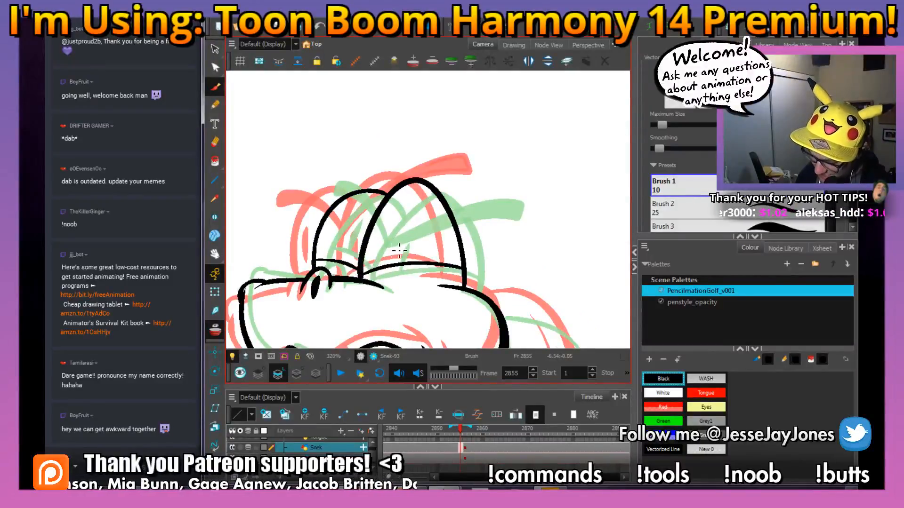
left_click_drag(409, 219, 369, 229)
key("ctrl+s")
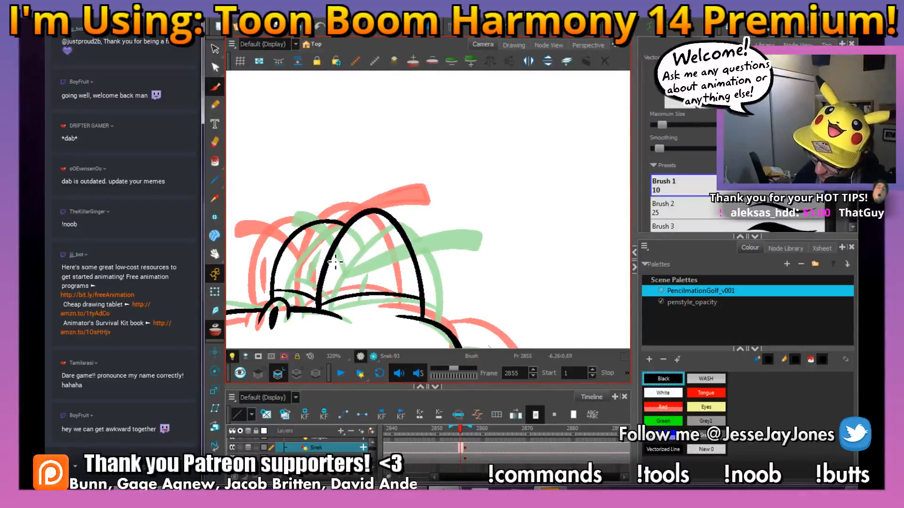
Outline both slanted eyebrows so that they meet in a point between the snake's eyes.
mouse_move(350, 262)
left_mouse_down()
mouse_move(464, 230)
mouse_move(461, 213)
mouse_move(436, 215)
mouse_move(340, 262)
mouse_move(404, 243)
mouse_move(444, 248)
mouse_move(407, 228)
mouse_move(415, 248)
mouse_move(387, 251)
mouse_move(368, 212)
left_mouse_up()
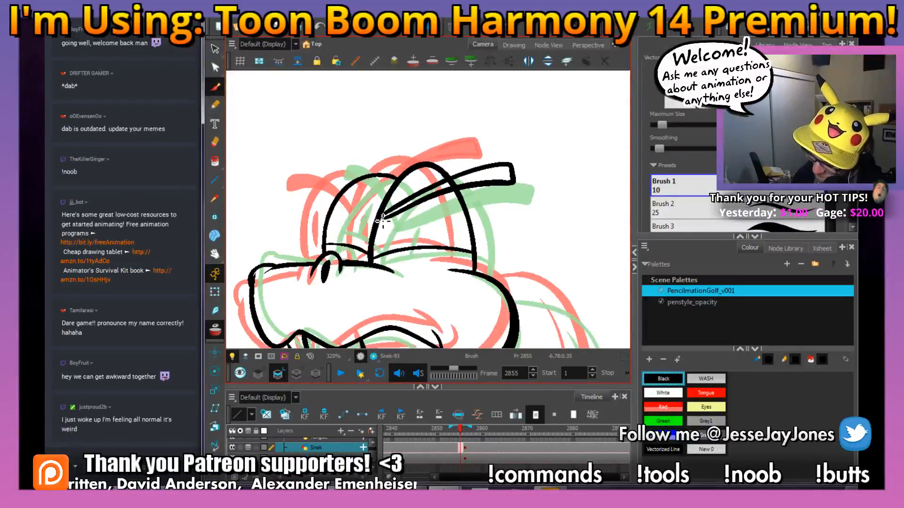
mouse_move(382, 217)
left_mouse_down()
mouse_move(365, 195)
mouse_move(329, 190)
mouse_move(326, 175)
mouse_move(351, 174)
mouse_move(382, 215)
left_mouse_up()
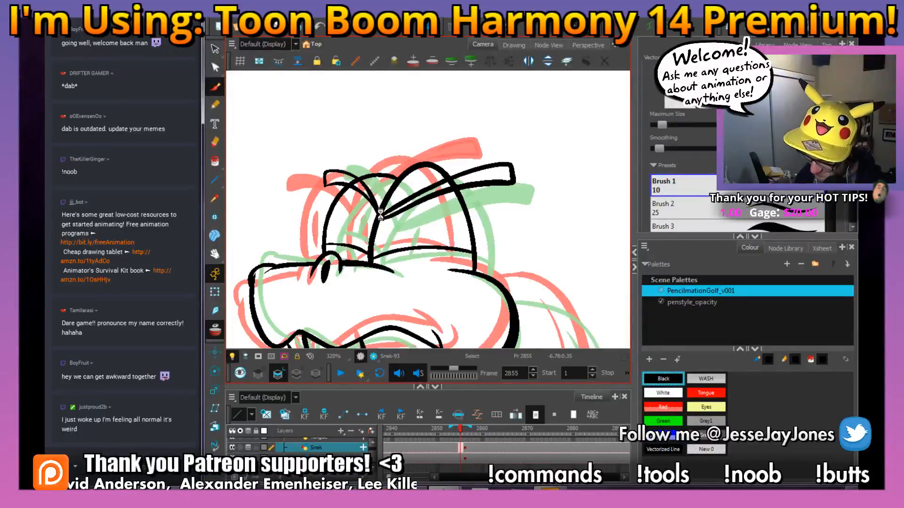
Ink the narrow pupil inside the snake's larger eye, just below the point where the eyebrows meet.
key("space")
mouse_move(435, 230)
left_mouse_down()
mouse_move(405, 224)
mouse_move(387, 233)
mouse_move(392, 242)
left_mouse_up()
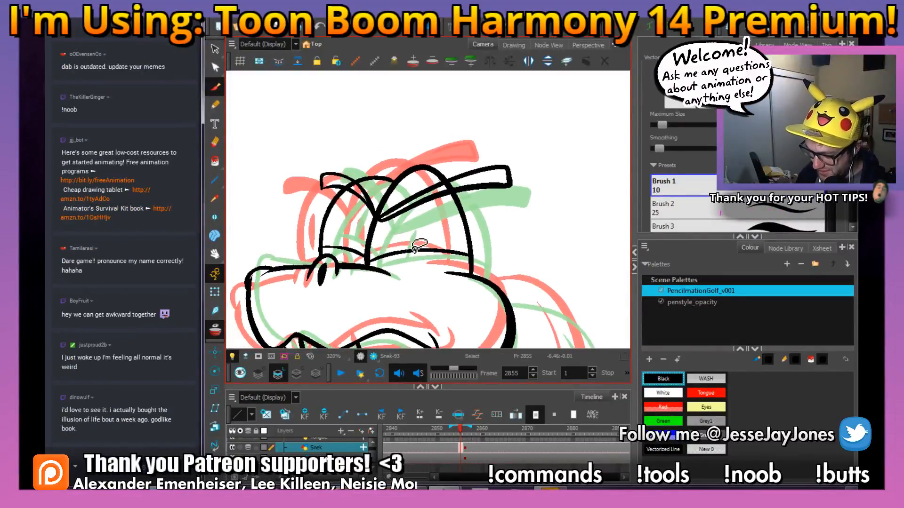
left_click_drag(400, 275, 392, 237)
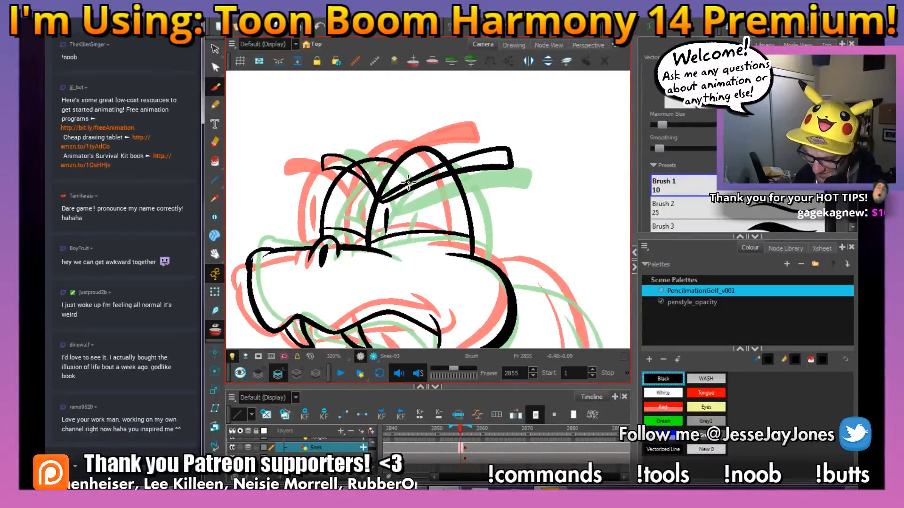
mouse_move(386, 238)
left_mouse_down()
mouse_move(408, 242)
mouse_move(384, 247)
mouse_move(402, 252)
left_mouse_up()
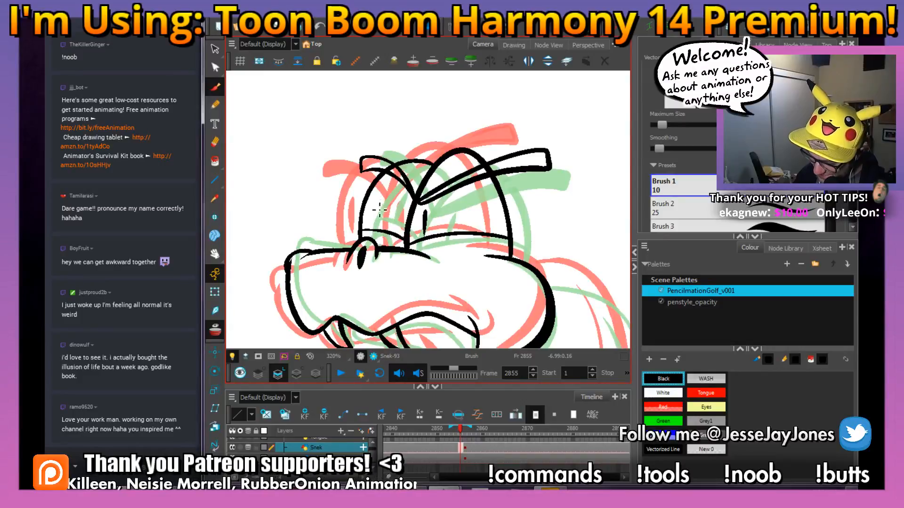
left_click_drag(464, 200, 391, 148)
left_click_drag(362, 221, 346, 161)
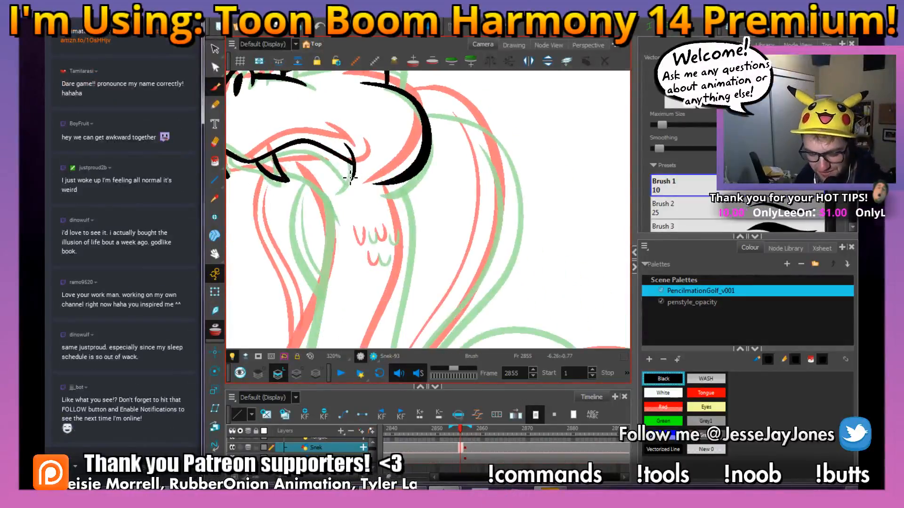
Ink the snake's tail tip as a rounded loop ending in a hooked point, midway between the two onion-skin poses.
left_click_drag(428, 273, 416, 250)
key("1")
key("1")
left_click_drag(463, 279, 425, 206)
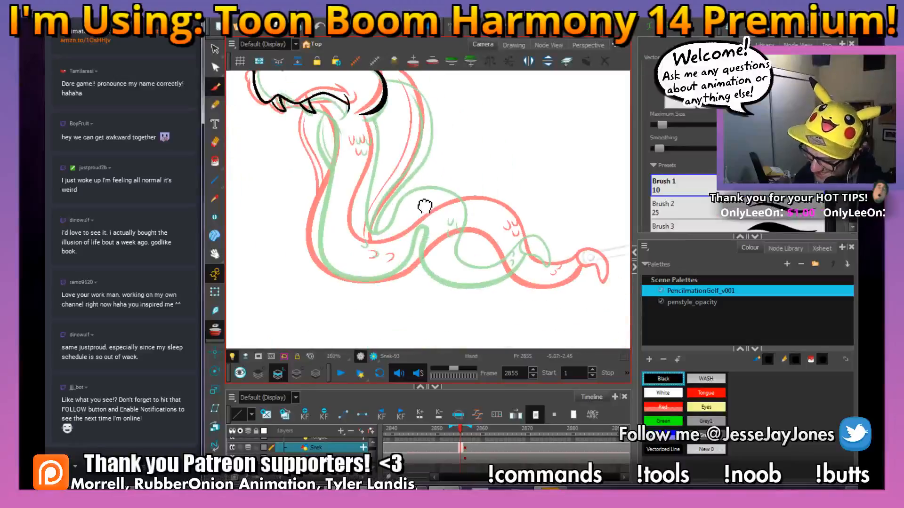
left_click_drag(564, 283, 444, 269)
scroll(444, 268, "up", 3)
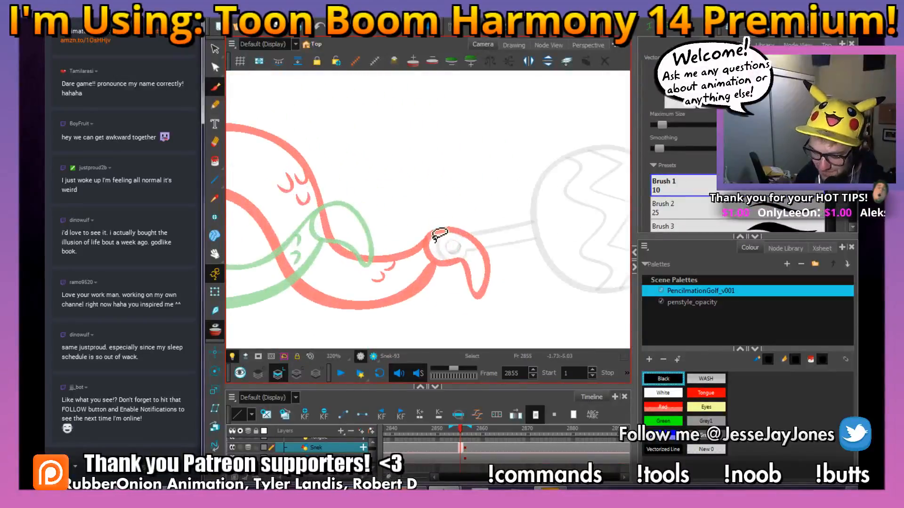
mouse_move(383, 226)
left_mouse_down()
mouse_move(382, 254)
mouse_move(436, 254)
mouse_move(453, 268)
mouse_move(429, 210)
mouse_move(391, 203)
mouse_move(375, 248)
left_mouse_up()
key("space")
key("1")
key("1")
left_click_drag(339, 206, 535, 203)
Ink the underside contour from the tail tip through the body bends and up the throat to the jaw behind the fang.
mouse_move(485, 230)
left_mouse_down()
mouse_move(486, 259)
mouse_move(530, 278)
left_mouse_up()
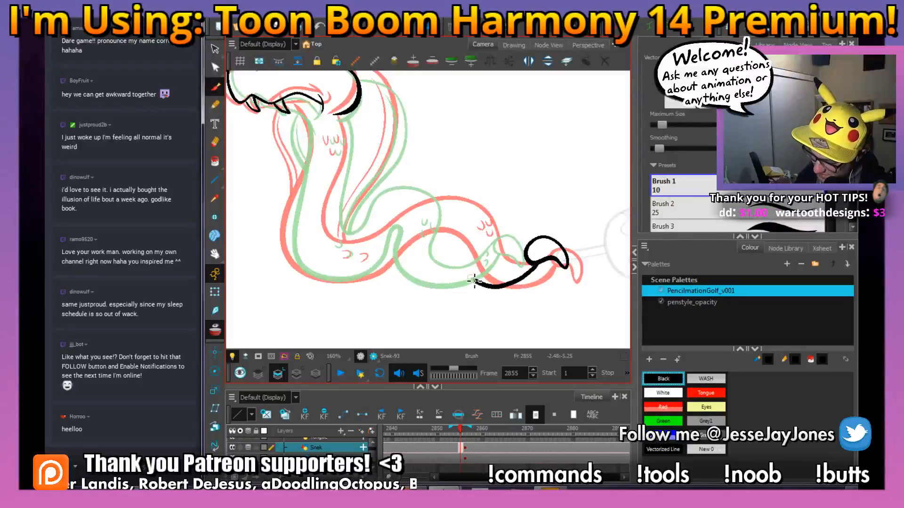
mouse_move(429, 233)
left_mouse_down()
mouse_move(359, 281)
mouse_move(306, 283)
mouse_move(291, 242)
mouse_move(311, 164)
left_mouse_up()
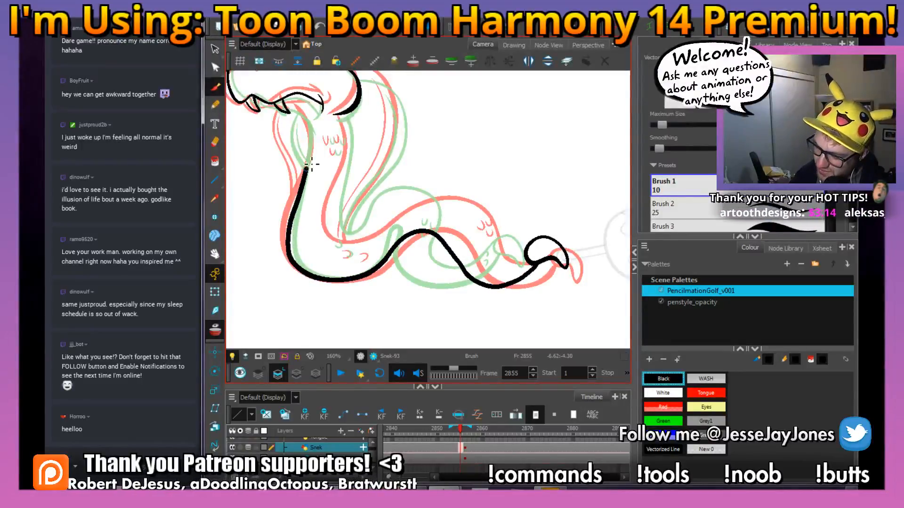
mouse_move(310, 118)
left_mouse_down()
mouse_move(300, 102)
mouse_move(404, 214)
mouse_move(450, 226)
mouse_move(388, 184)
mouse_move(410, 214)
mouse_move(383, 194)
mouse_move(318, 187)
mouse_move(347, 195)
left_mouse_up()
key("2")
key("2")
key("ctrl+z")
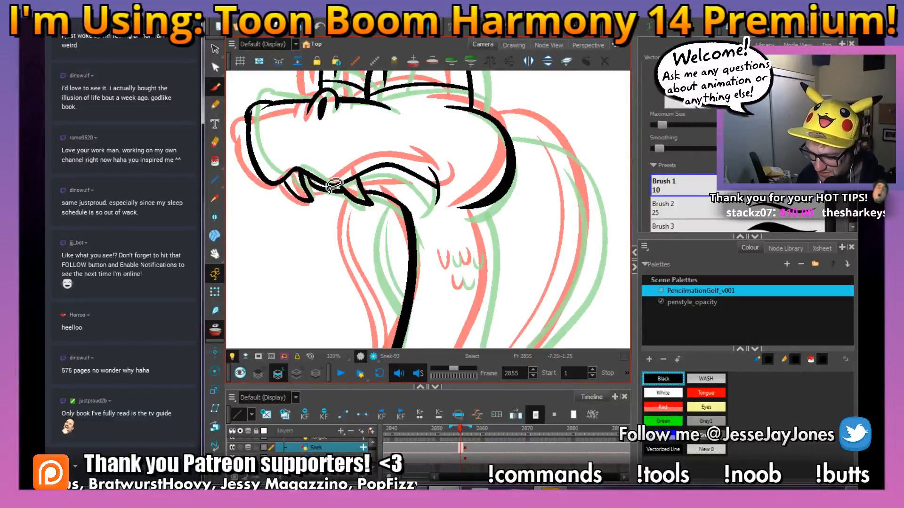
Ink the upper body contour from the tail over the hump and up the back of the neck to the head.
left_click_drag(474, 225, 409, 247)
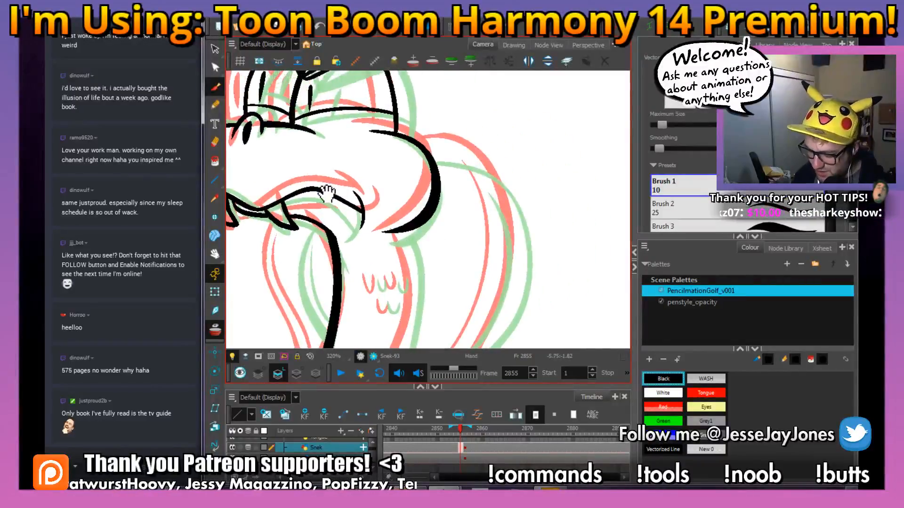
left_click_drag(328, 193, 406, 201)
key("2")
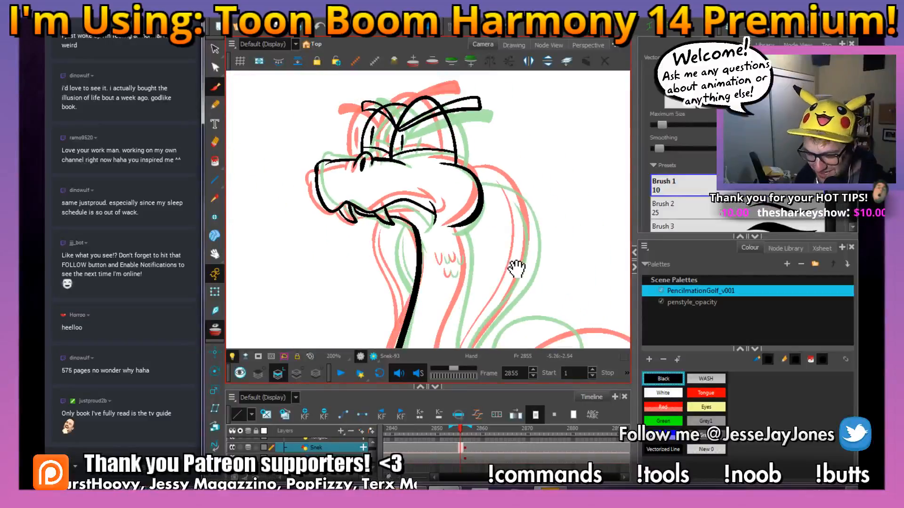
key("1")
left_click_drag(483, 233, 409, 169)
left_click_drag(485, 257, 461, 240)
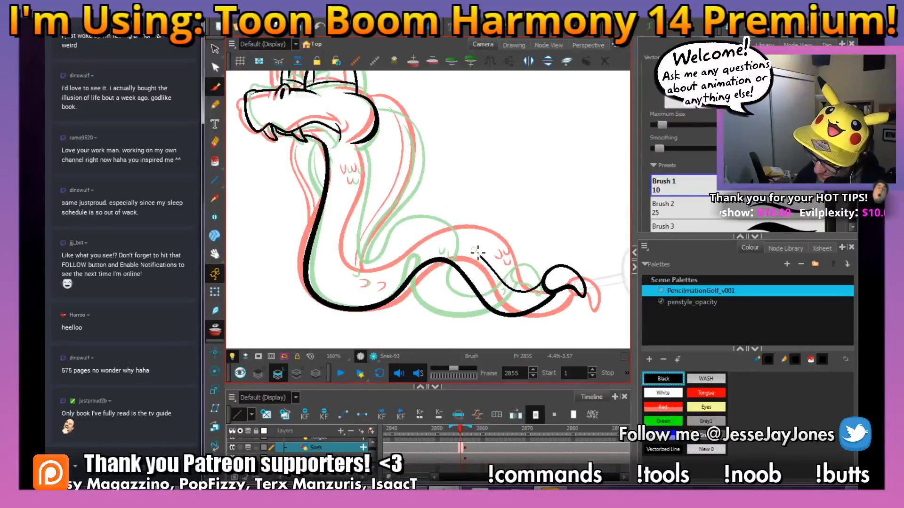
key("ctrl+z")
left_click_drag(469, 240, 520, 265)
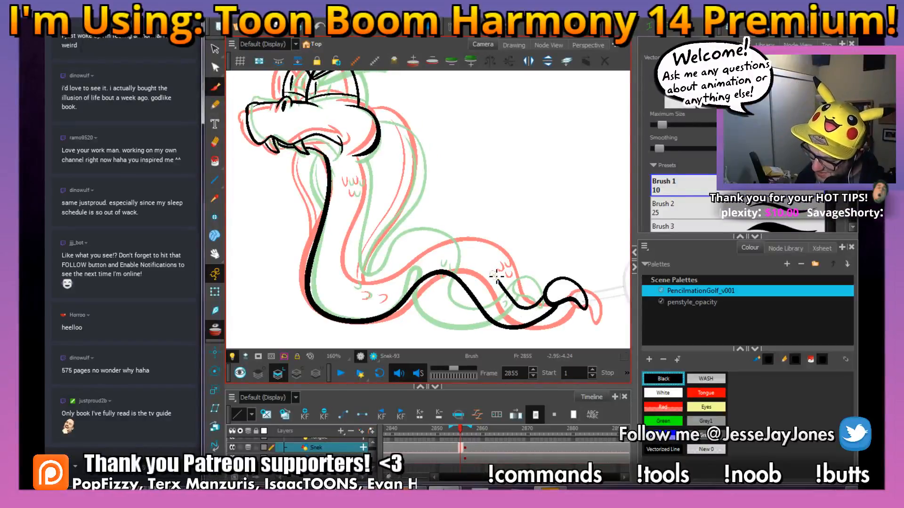
mouse_move(442, 248)
left_mouse_down()
mouse_move(411, 256)
mouse_move(375, 281)
left_mouse_up()
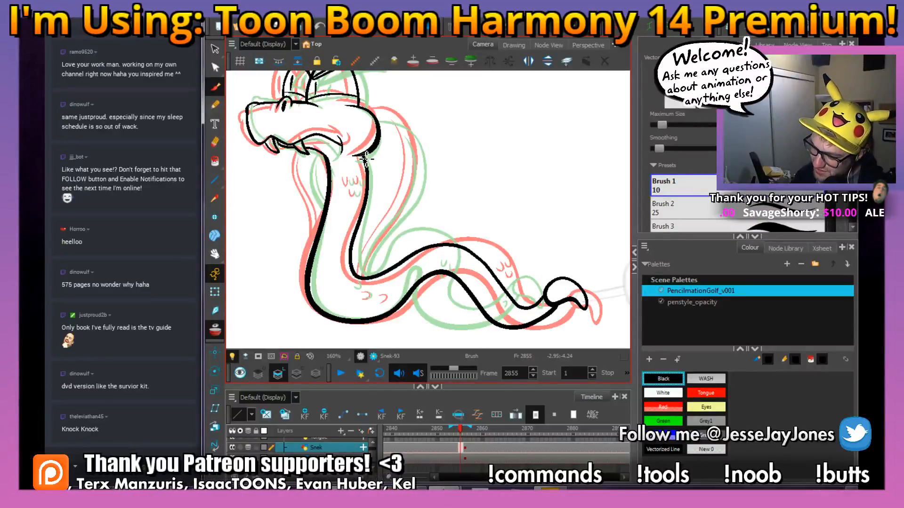
left_click_drag(426, 249, 416, 235)
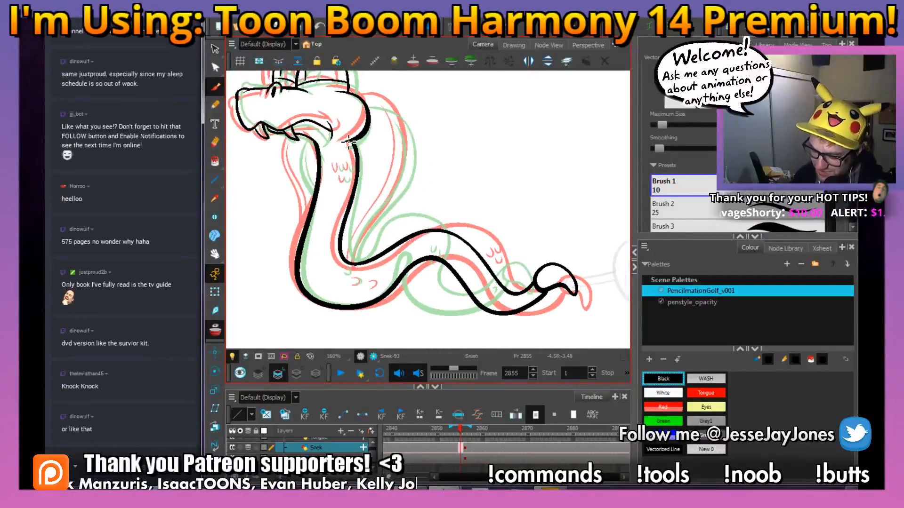
Ink three small U-shaped scales on the upper neck, two above one, and save the scene.
left_click_drag(353, 156, 394, 189)
key("2")
key("2")
mouse_move(325, 160)
left_mouse_down()
mouse_move(415, 245)
mouse_move(393, 234)
left_mouse_up()
key("2")
key("ctrl+s")
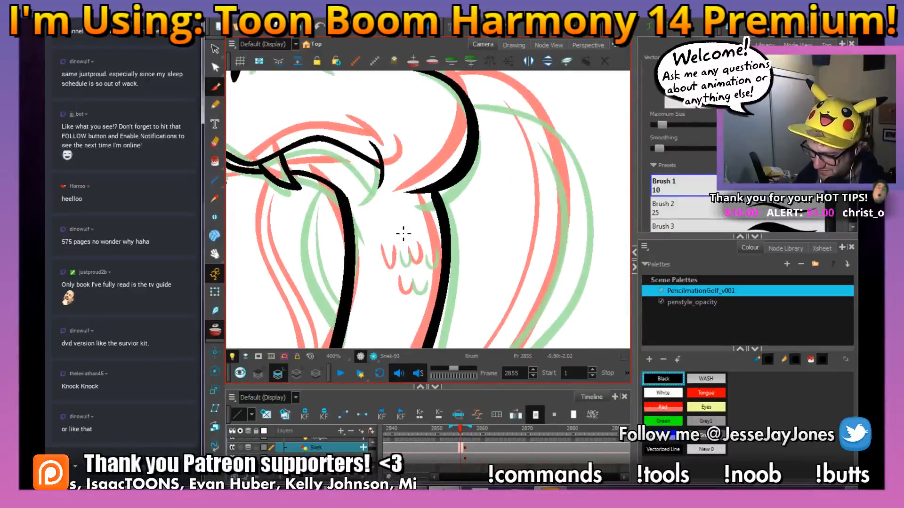
key("2")
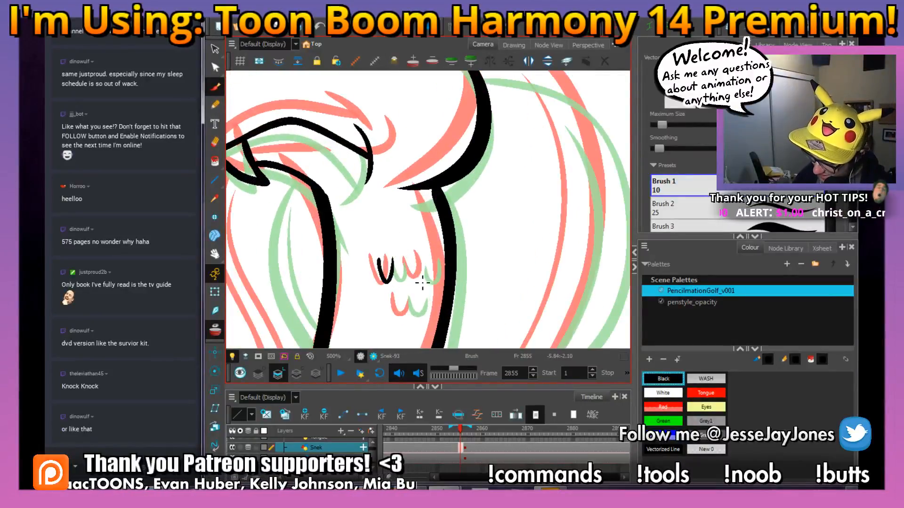
left_click_drag(441, 298, 429, 258)
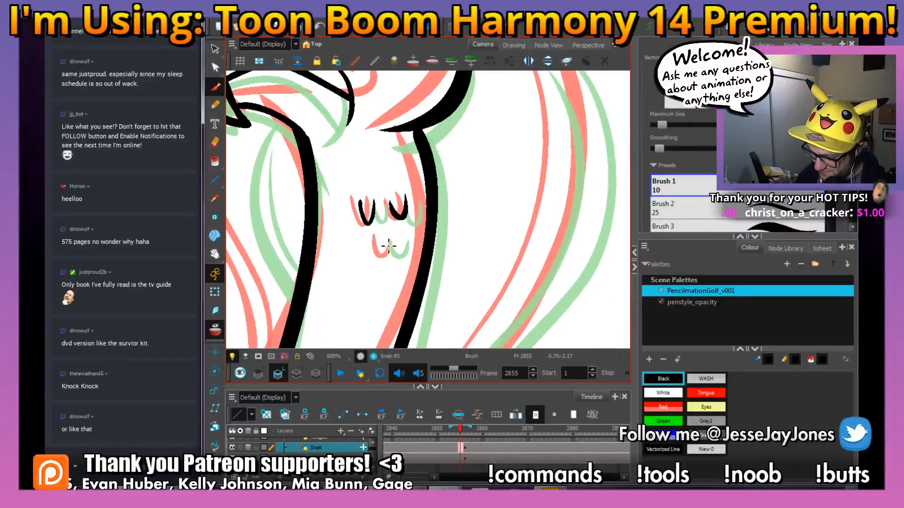
Ink small curved scales inside the bend at the base of the neck, and save the scene.
left_click_drag(435, 272, 396, 200)
key("1")
key("1")
key("1")
left_click_drag(437, 285, 419, 185)
left_click_drag(422, 257, 418, 211)
key("2")
key("2")
left_click_drag(375, 181, 366, 197)
key("ctrl+s")
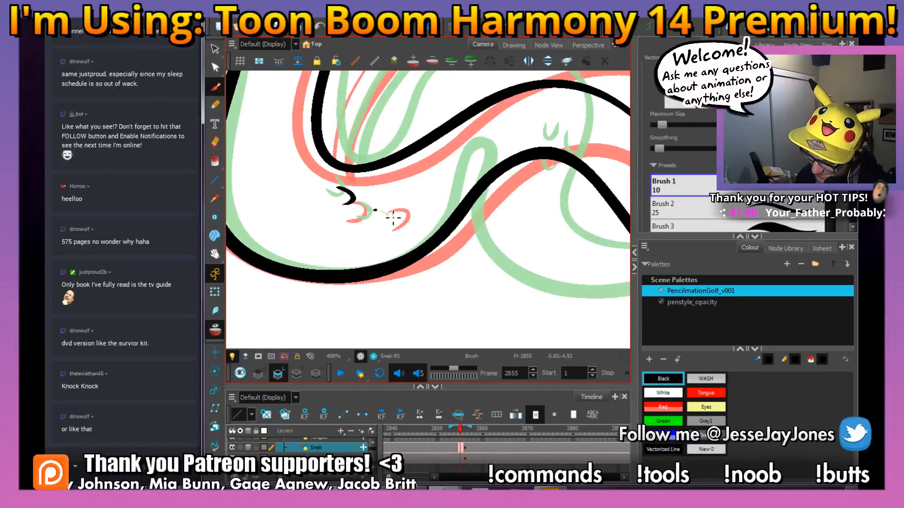
Ink three small scales on the downward slope of the body hump and small scale marks just before the tail tip.
left_click_drag(506, 181, 293, 270)
left_click_drag(482, 264, 447, 233)
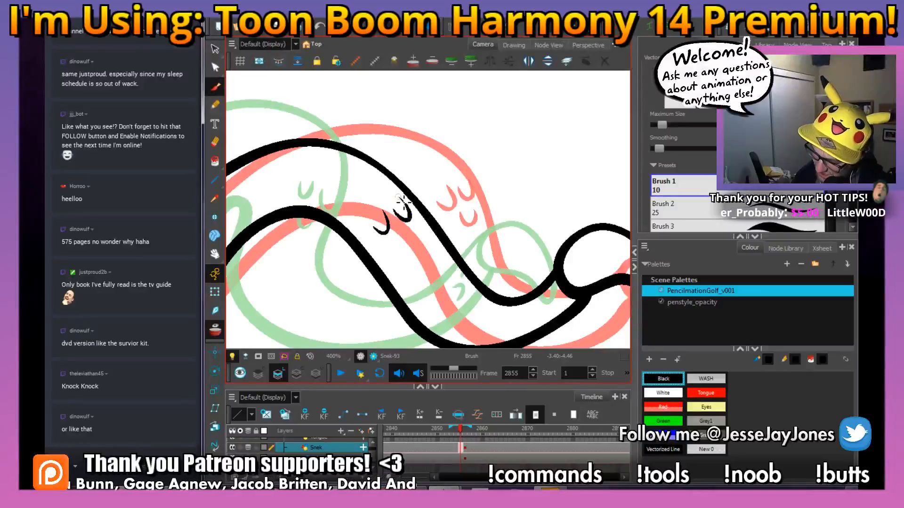
key("1")
key("1")
key("1")
key("2")
key("2")
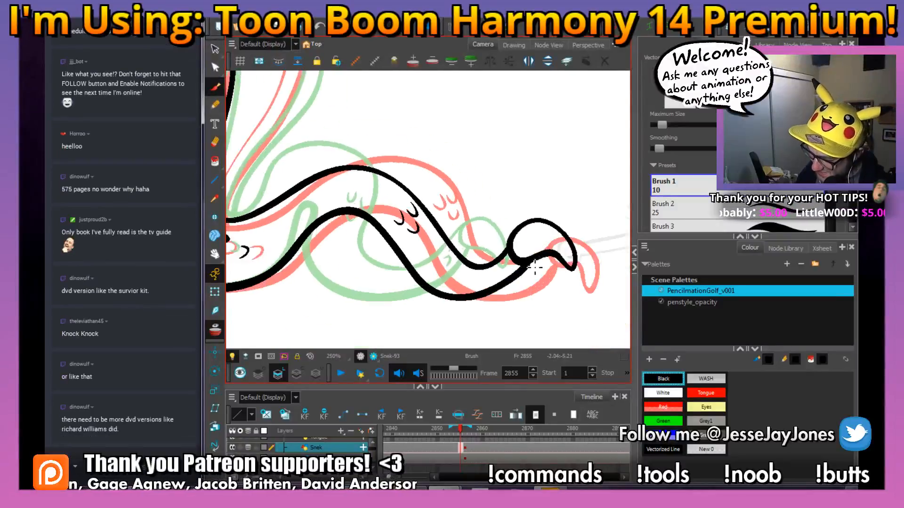
left_click_drag(539, 290, 448, 244)
key("2")
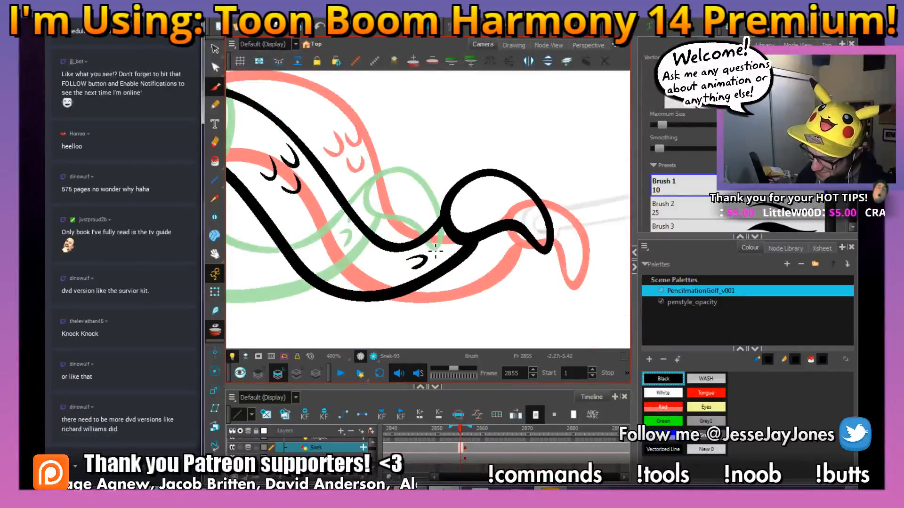
Fill both of the snake's slanted eyebrows solid black.
key("1")
key("1")
key("1")
key("1")
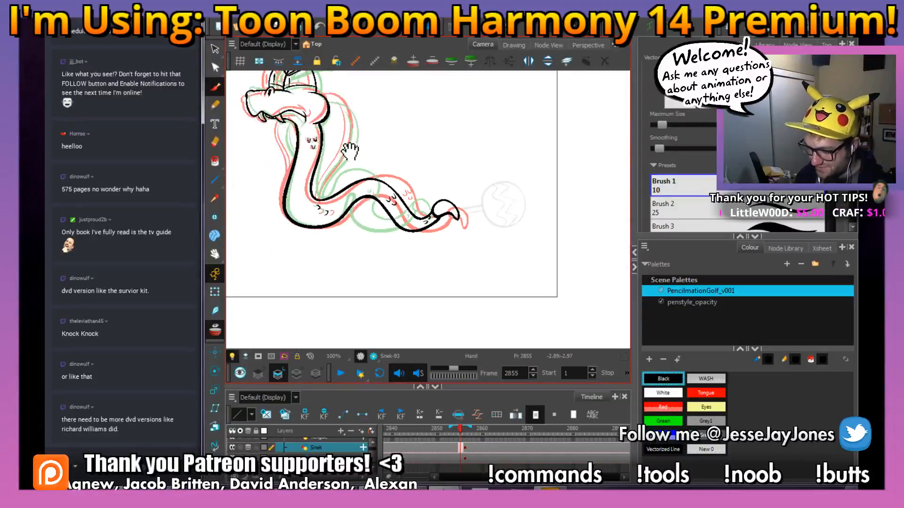
key("2")
key("2")
key("2")
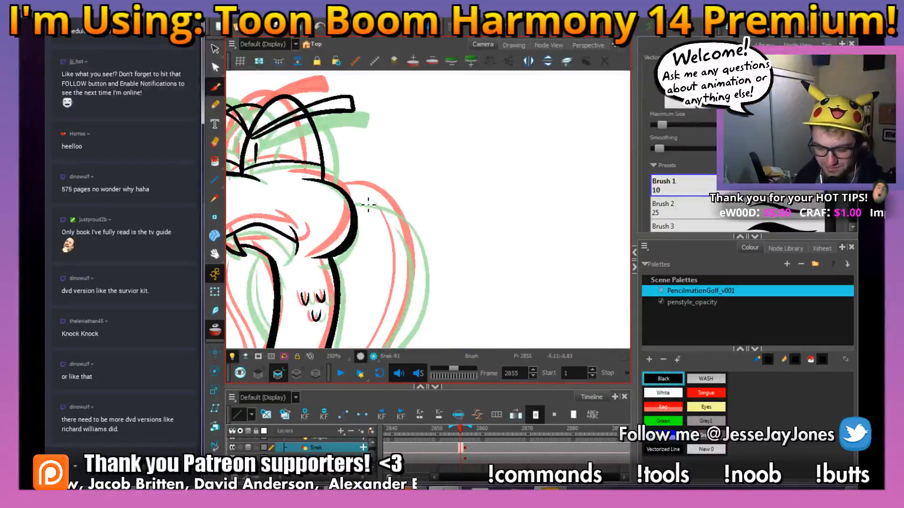
left_click_drag(302, 123, 392, 216)
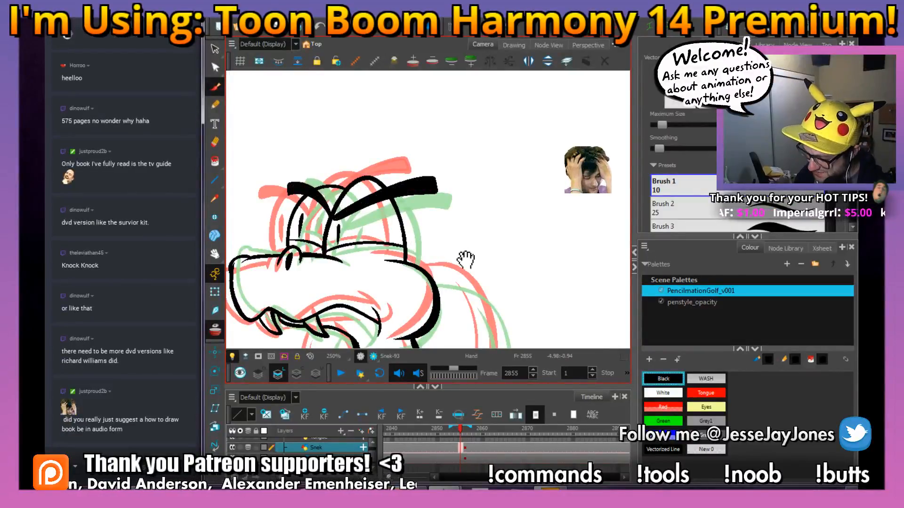
Ink the cobra hood on both sides of the neck, with its thick outer edge and thin inner line.
key("1")
key("1")
key("1")
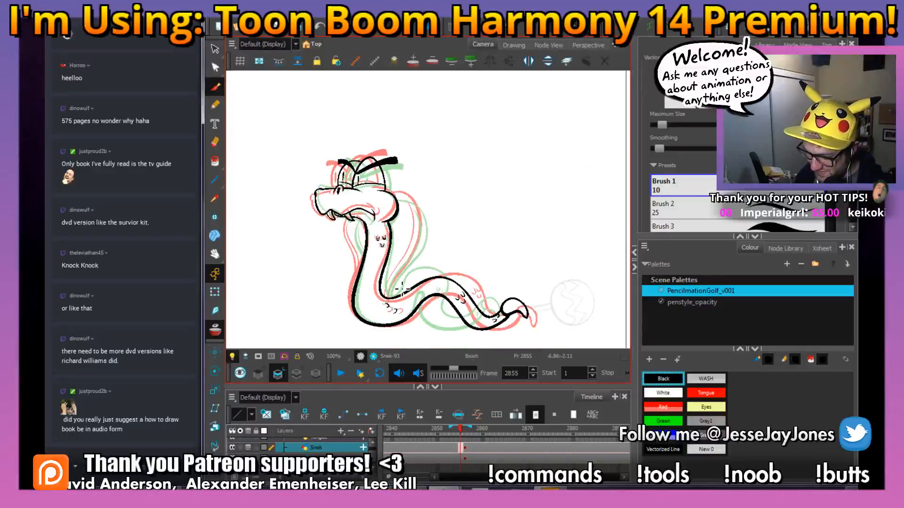
scroll(402, 288, "up", 4)
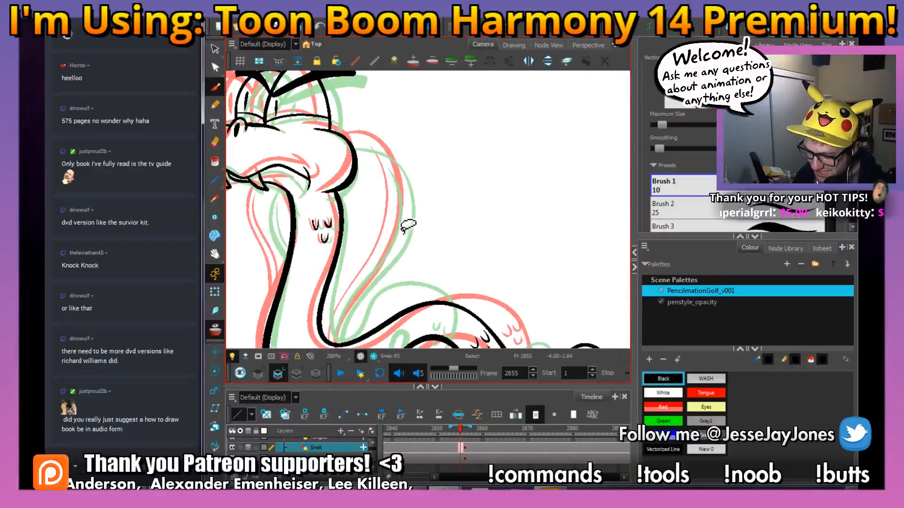
left_click_drag(330, 182, 390, 182)
left_click_drag(448, 236, 434, 234)
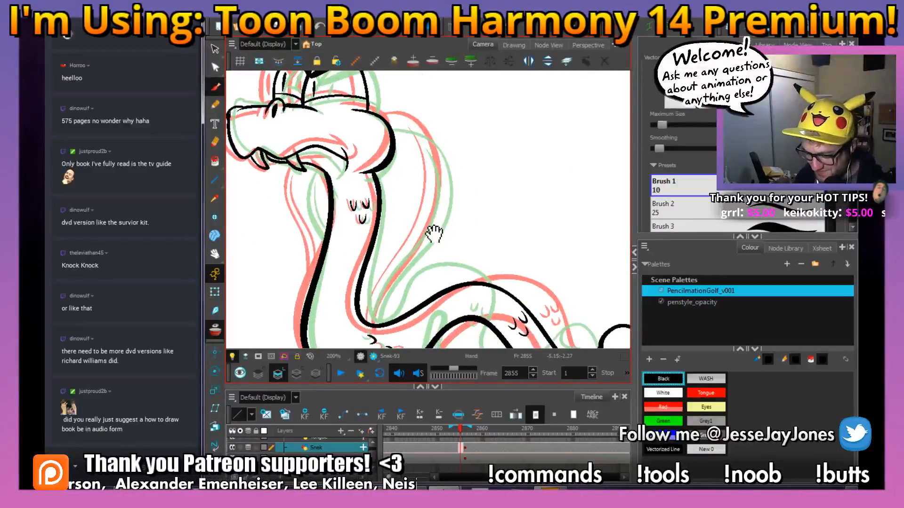
scroll(449, 234, "up", 1)
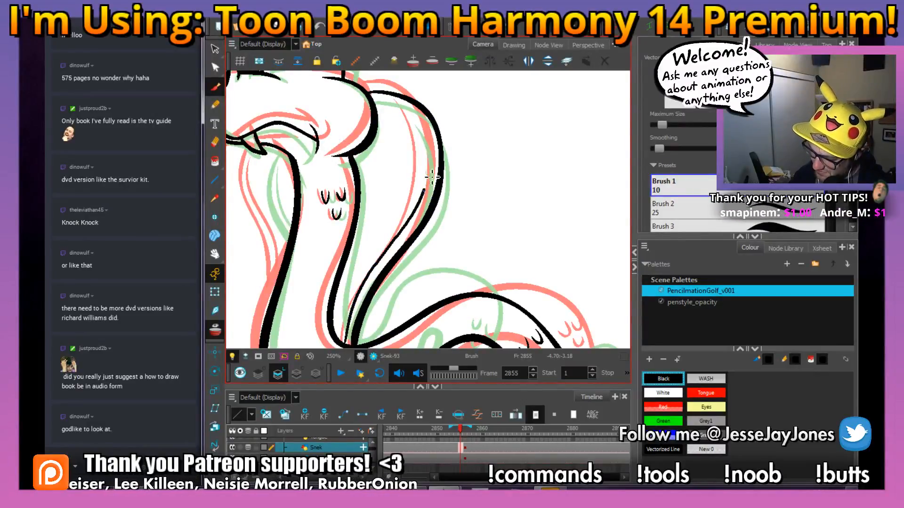
left_click_drag(316, 241, 362, 198)
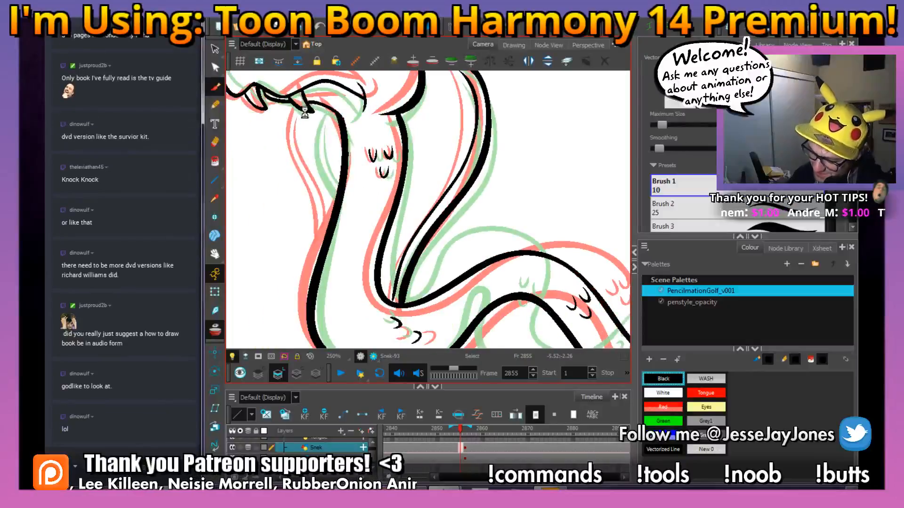
left_click_drag(311, 175, 333, 220)
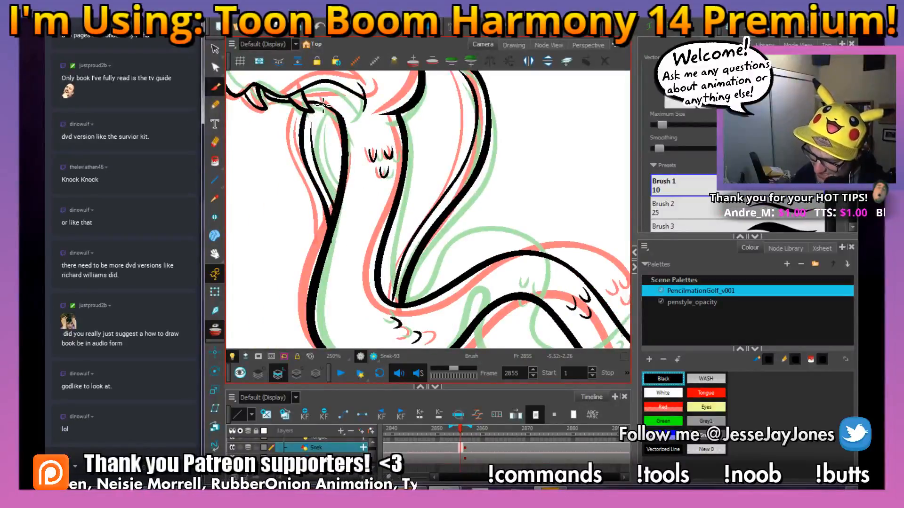
Examine the whole inked snake and flip between frames 2854 and 2855 to compare it with the previous drawing.
scroll(323, 178, "down", 6)
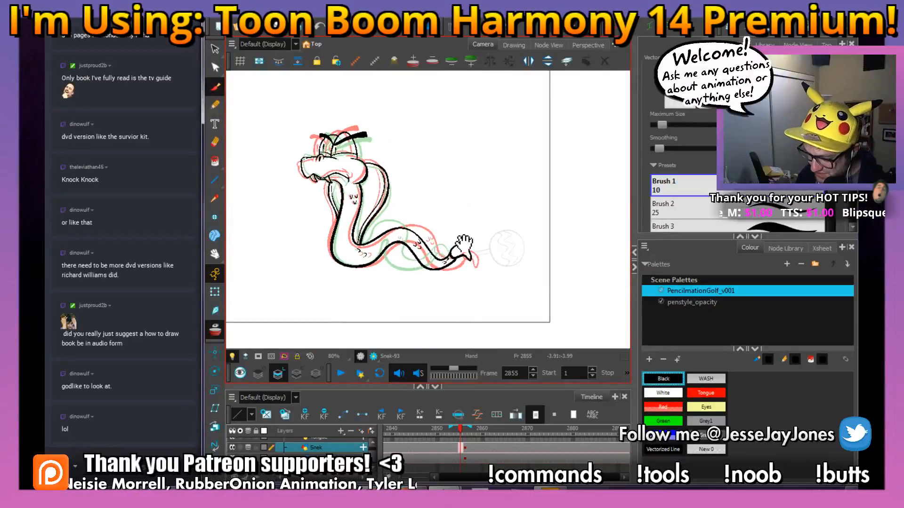
left_click_drag(472, 243, 494, 245)
key("2")
key("2")
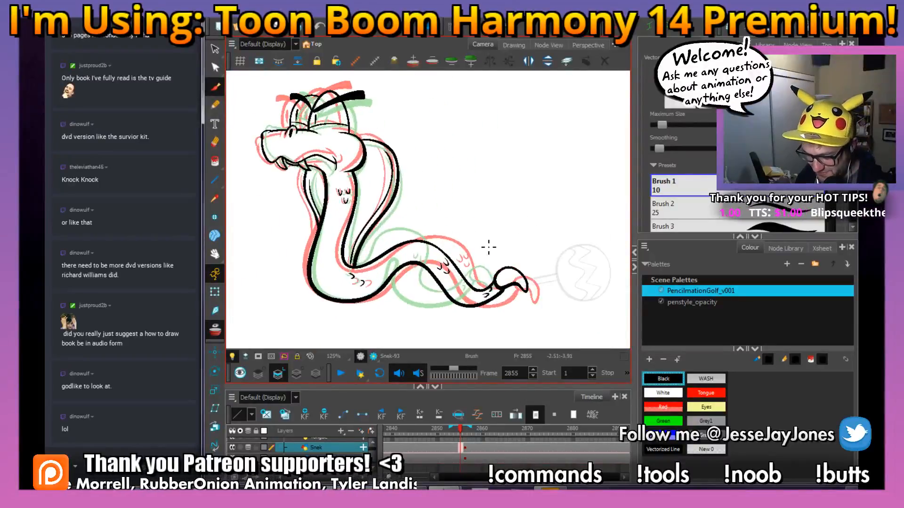
left_click_drag(444, 211, 430, 188)
key("1")
key("comma")
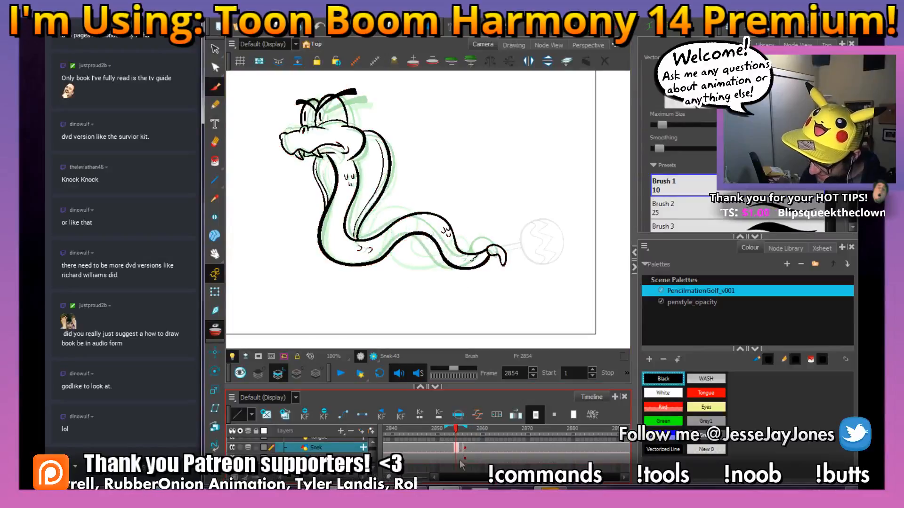
key("period")
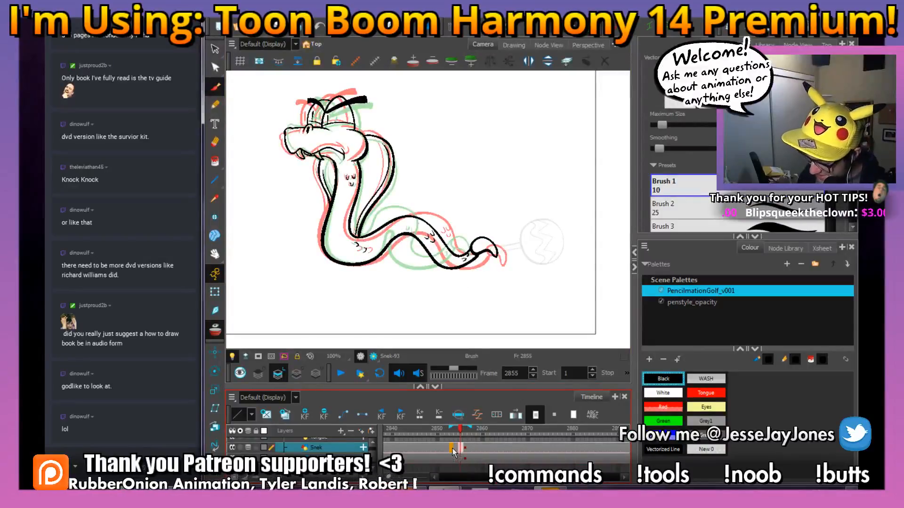
Move the finished snake drawing back to frame 2852 on the Snek layer and create an empty drawing on frame 2854.
left_click(450, 453)
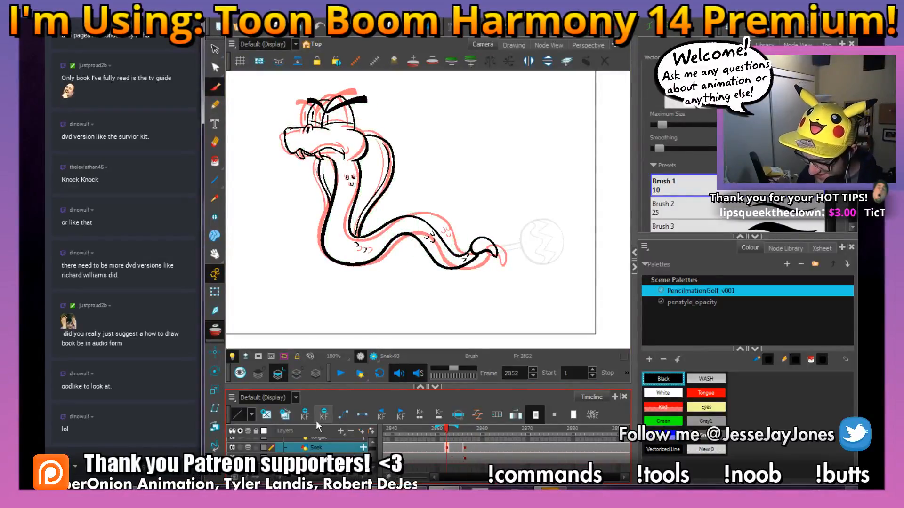
key("period")
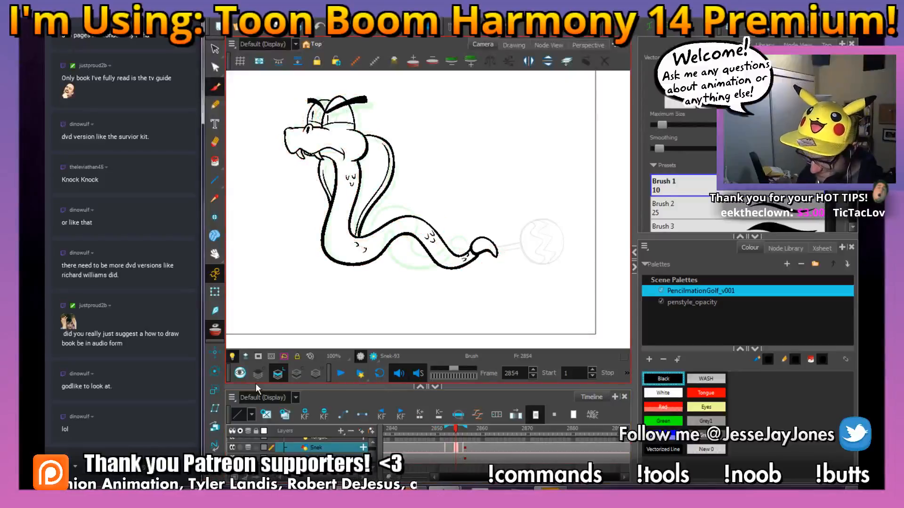
left_click(459, 448)
left_click(457, 450)
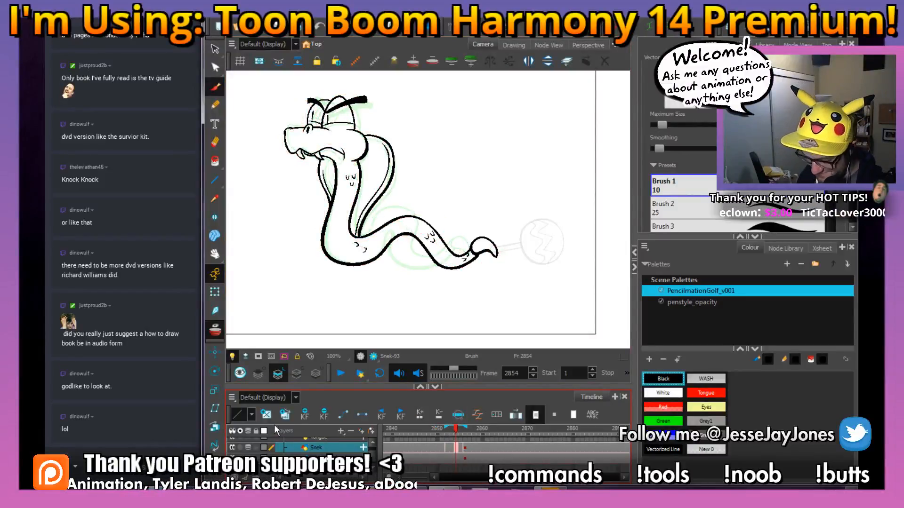
left_click(283, 415)
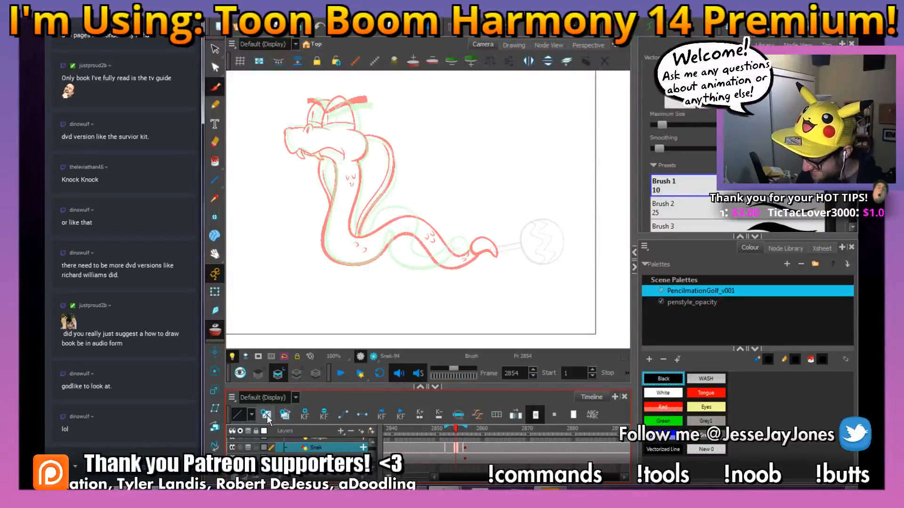
key("alt+s")
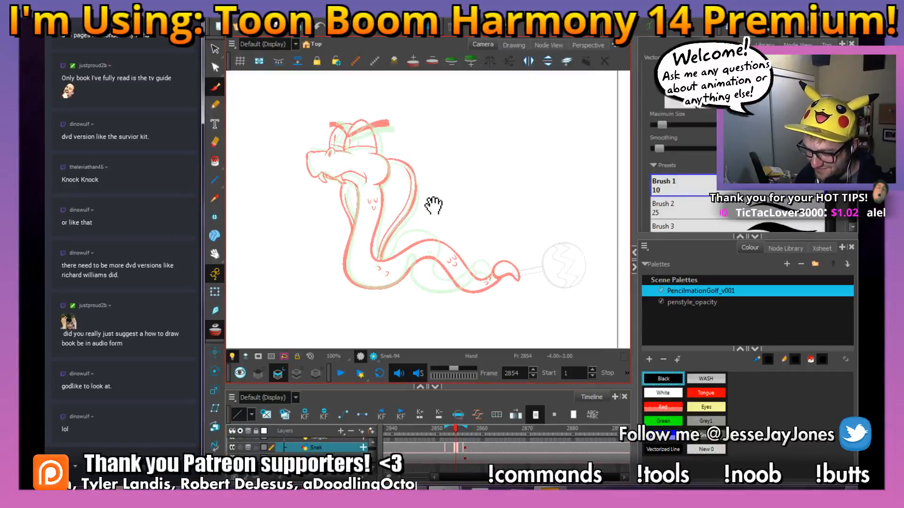
left_click_drag(432, 204, 446, 218)
scroll(447, 218, "up", 2)
mouse_move(562, 294)
left_mouse_down()
mouse_move(458, 190)
mouse_move(462, 198)
left_mouse_up()
key("2")
key("2")
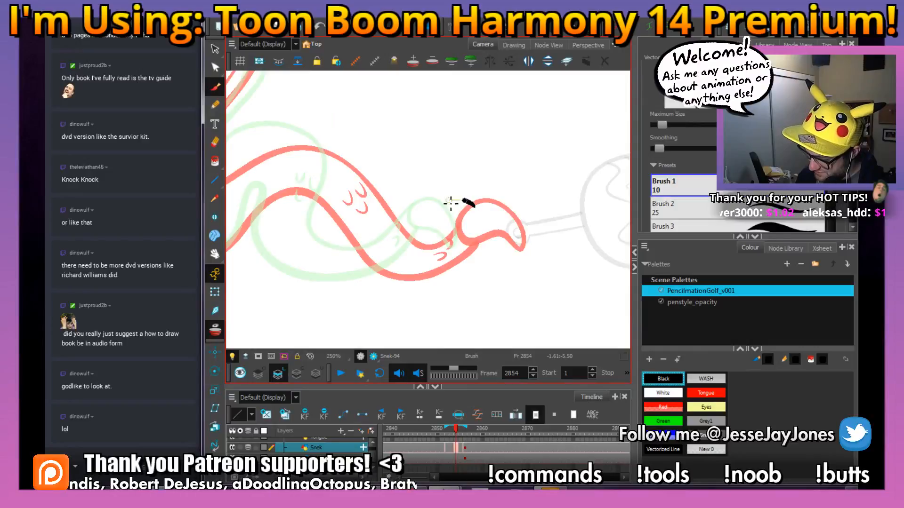
key("ctrl+z")
key("ctrl+z")
key("1")
key("1")
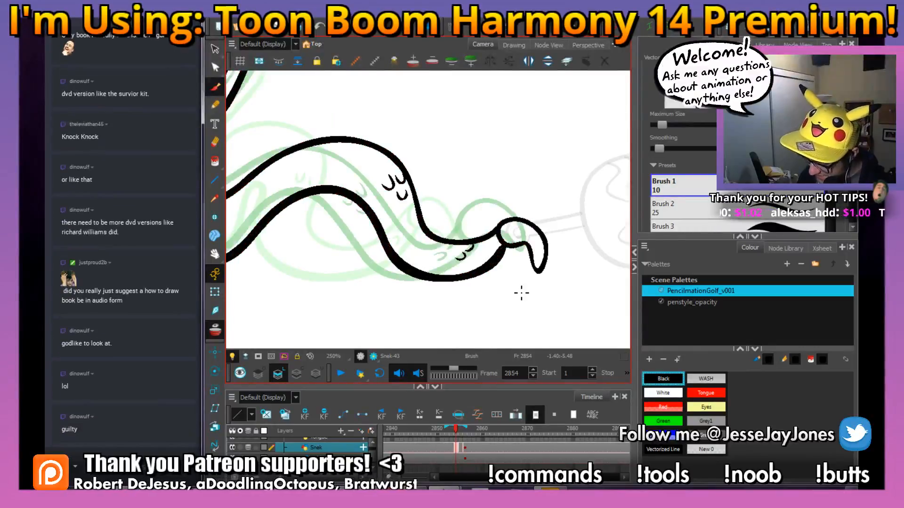
Move the snake drawing from frame 2855 to 2854, and reposition and rotate the rattle on the Rattle layer to meet the tail tip.
left_click(461, 450)
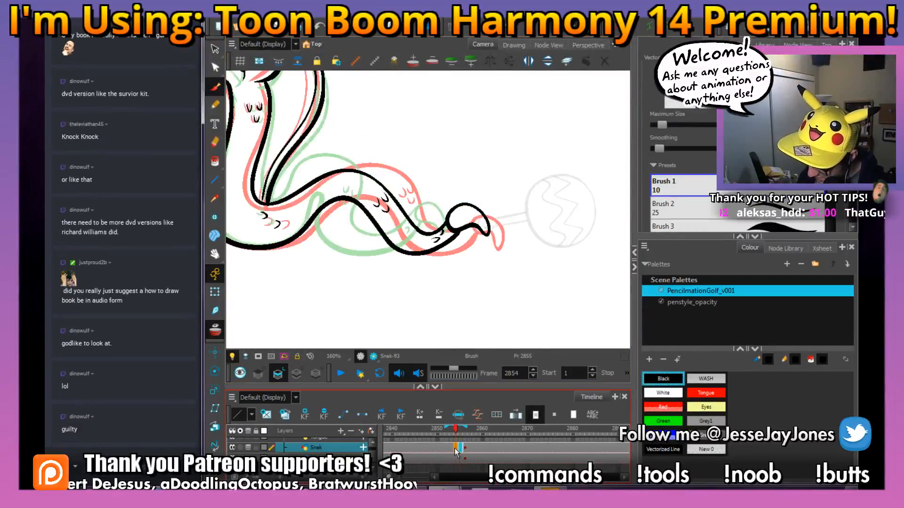
left_click(456, 449)
left_click(455, 459)
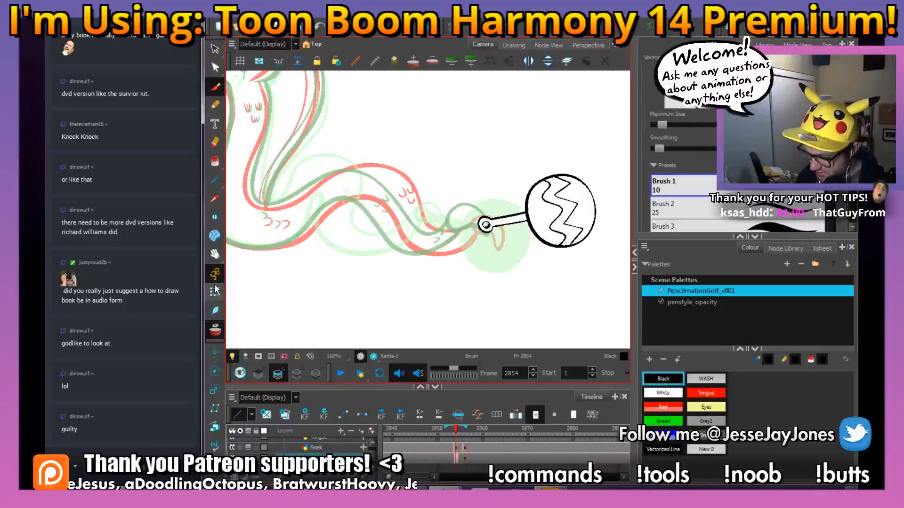
key("1")
key("shift+t")
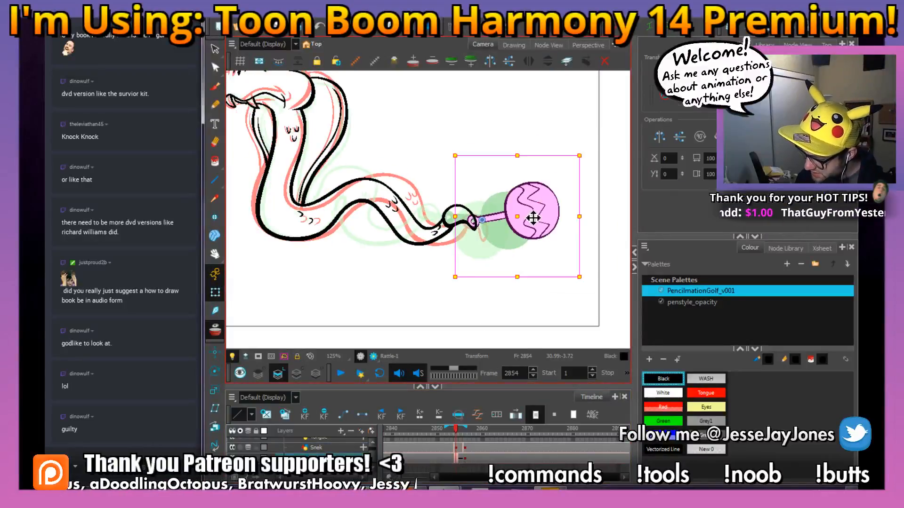
left_click_drag(530, 218, 506, 214)
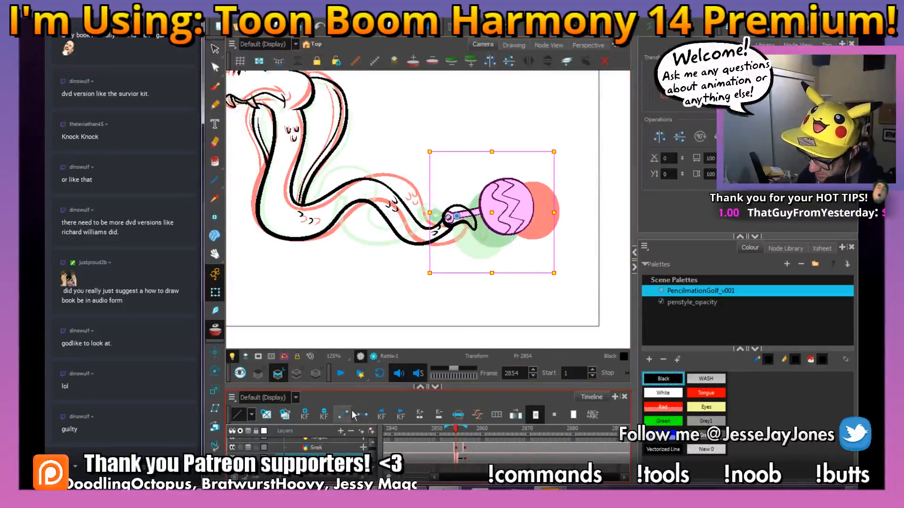
left_click_drag(562, 145, 563, 161)
key("1")
key("1")
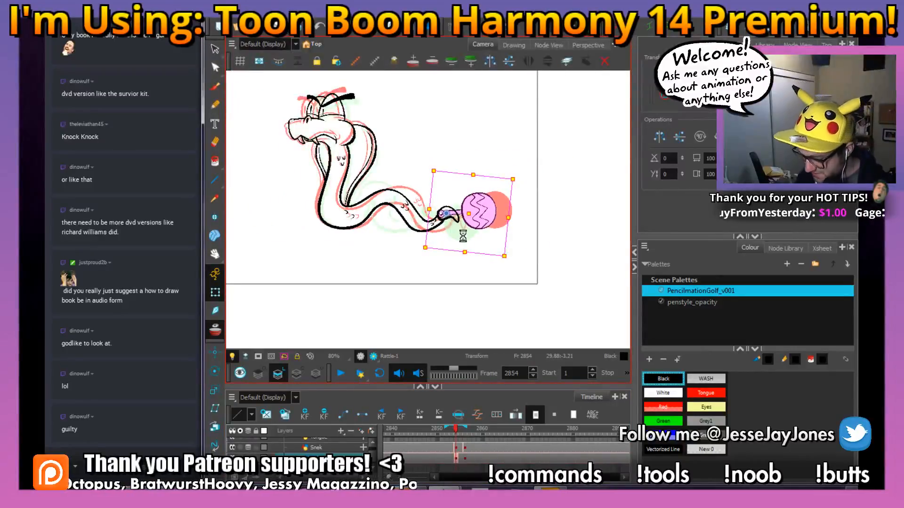
key("shift+m")
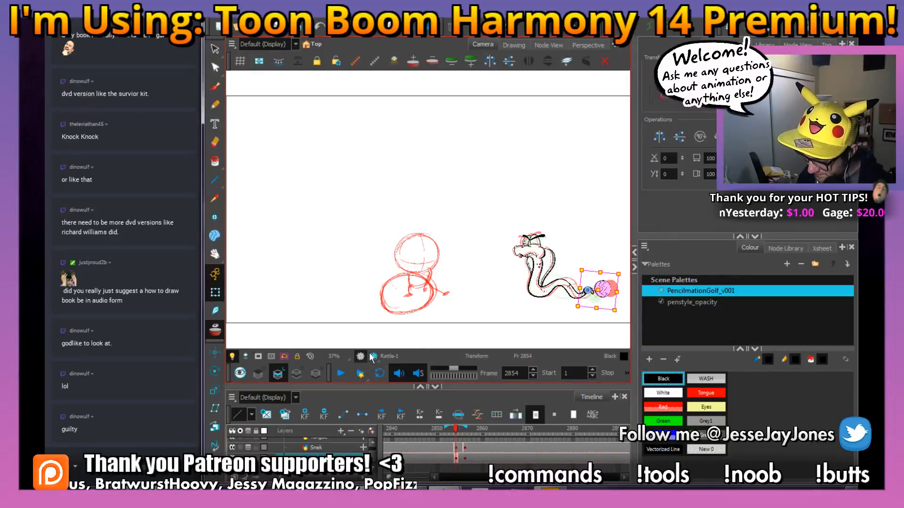
Play the whole animation from frame 1 with the area outside the camera frame masked, and remove the mask again.
key("alt+s")
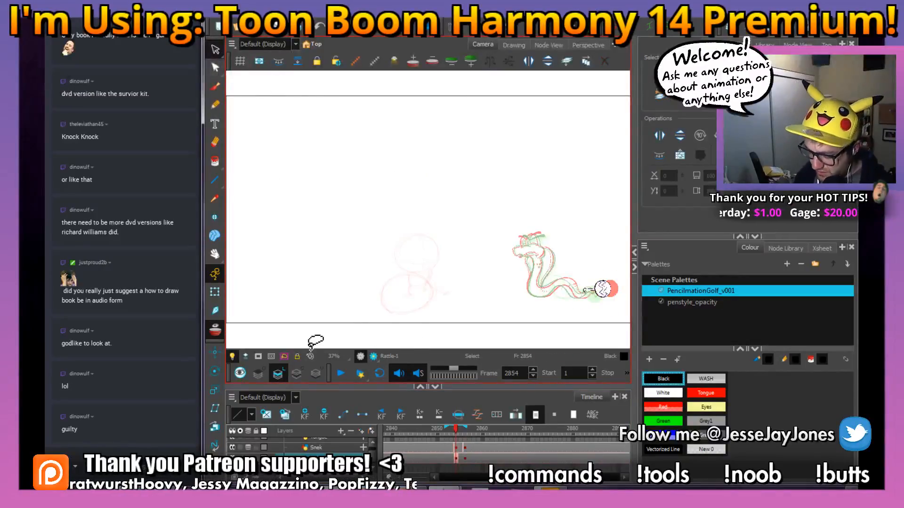
left_click(258, 357)
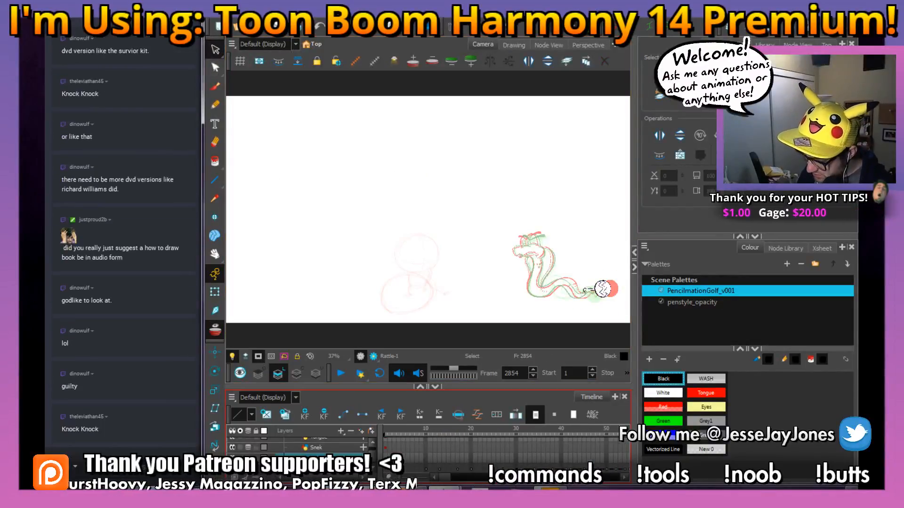
left_click_drag(403, 434, 244, 335)
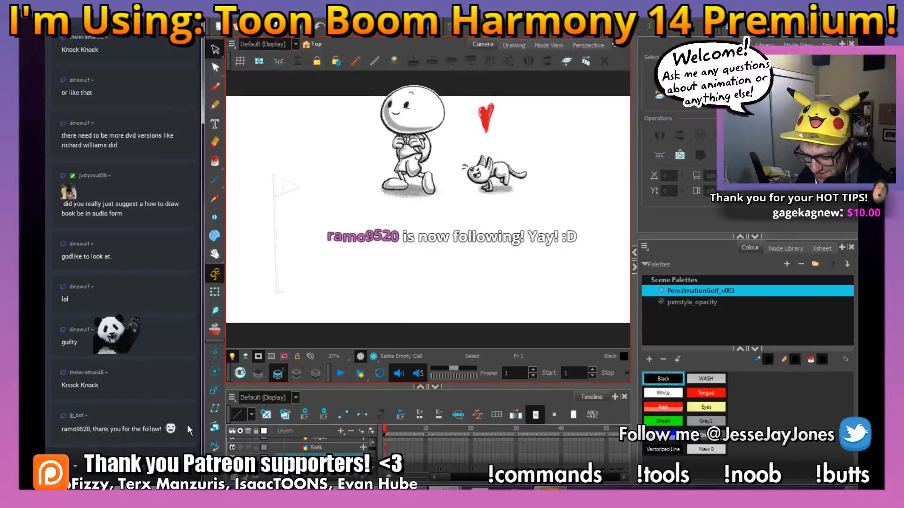
left_click(342, 374)
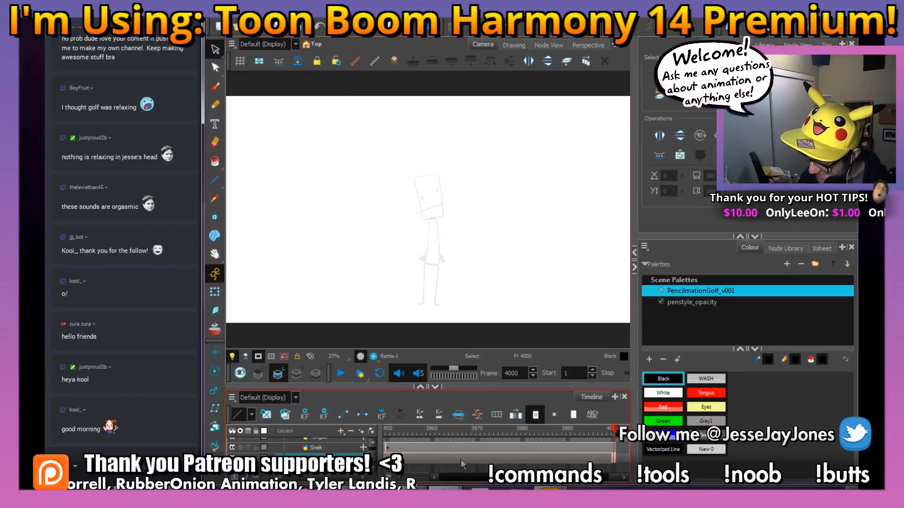
left_click_drag(347, 182, 365, 196)
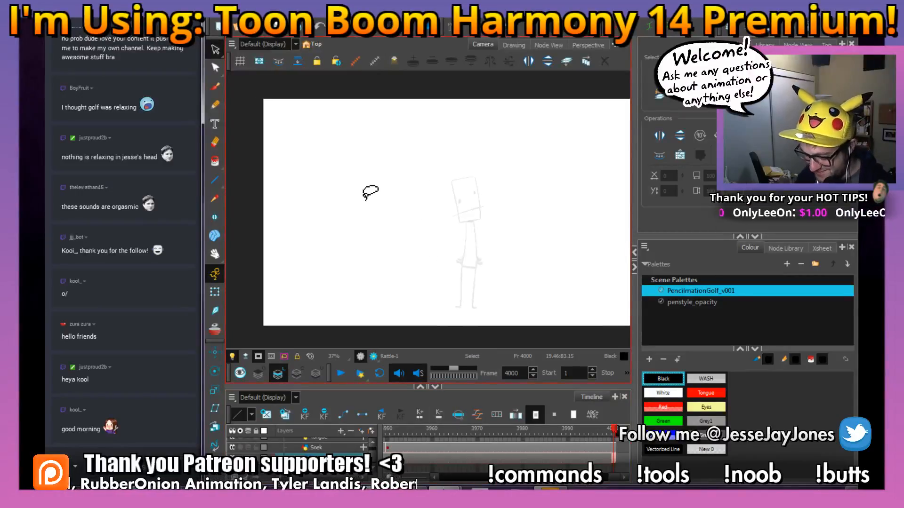
left_click(258, 357)
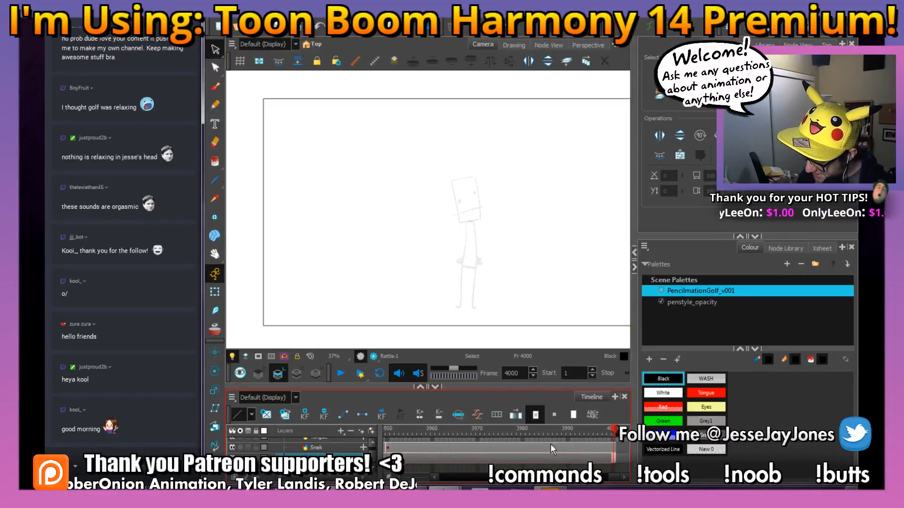
Inspect the snake and rattle drawings around frames 3367 and 2859.
left_click_drag(614, 477, 589, 487)
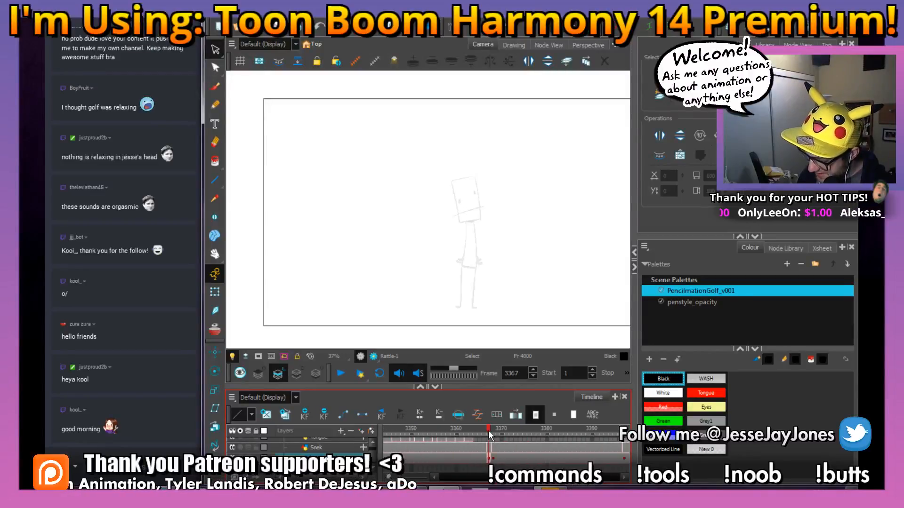
left_click(217, 291)
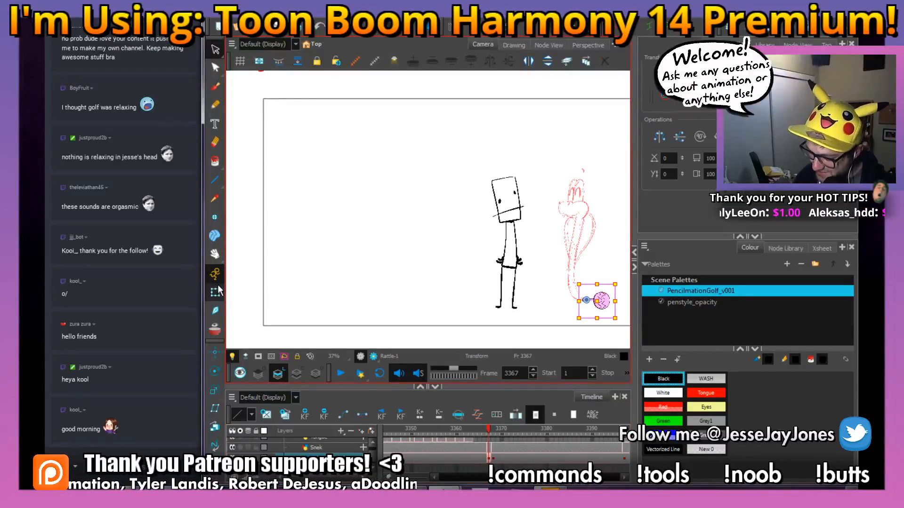
left_click(488, 448)
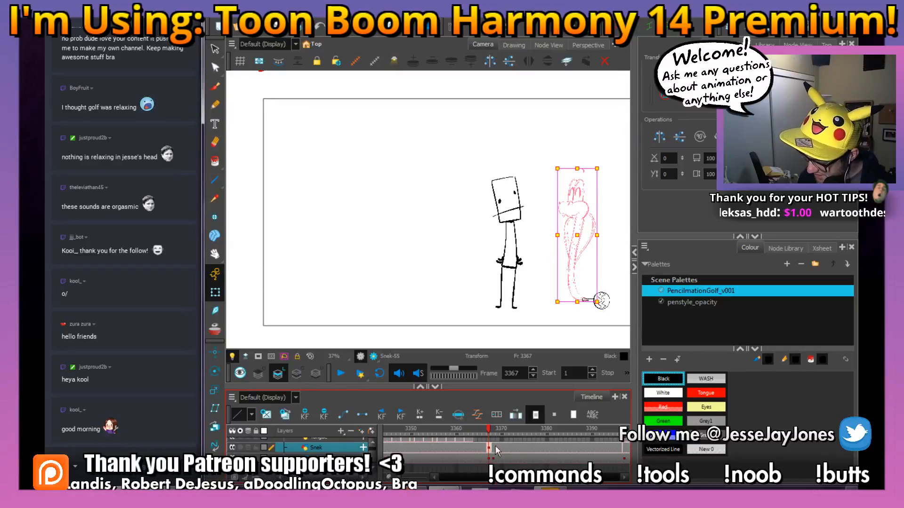
left_click_drag(578, 479, 570, 478)
left_click_drag(482, 427, 522, 456)
left_click_drag(532, 269, 465, 262)
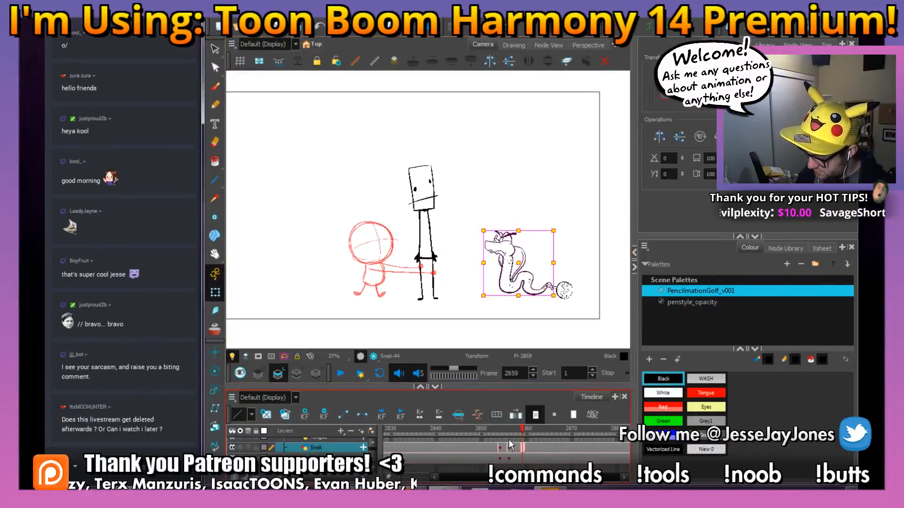
Clear the Snek layer's cell at frame 2826 and turn on onion skin for brush drawing there.
left_click_drag(508, 432, 508, 453)
key("Return")
key("Return")
key("Delete")
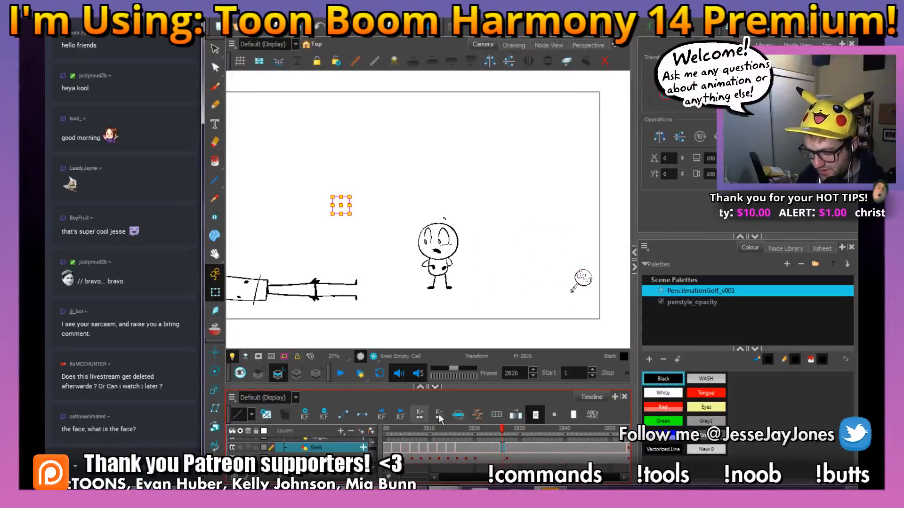
left_click(214, 87)
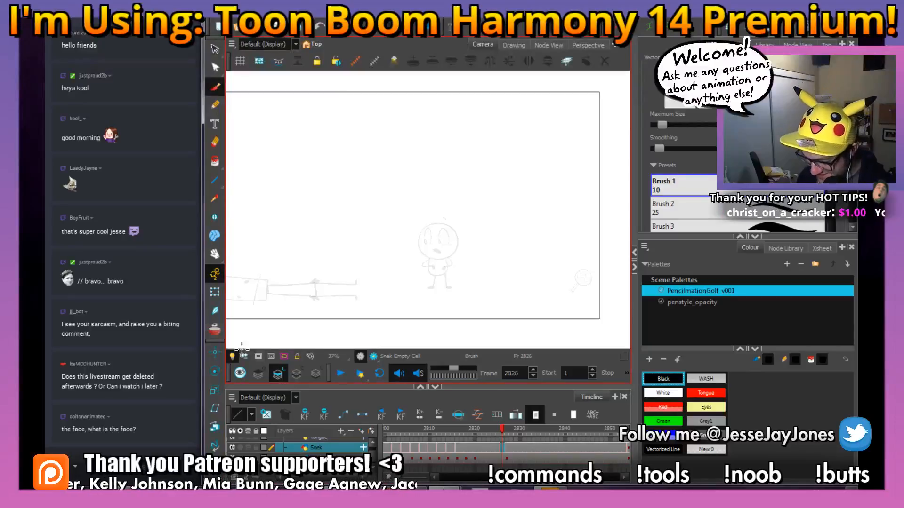
key("alt+o")
key("2")
key("2")
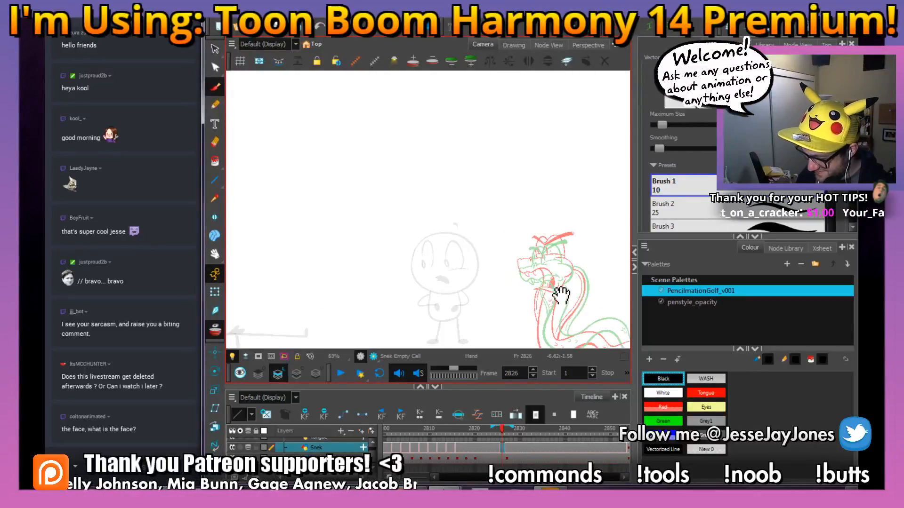
Ink the snake's nostril in black on frame 2826, with an arched outline and a solid oval opening between the onion-skinned heads.
left_click_drag(561, 294, 378, 184)
key("2")
key("2")
key("2")
mouse_move(365, 122)
left_mouse_down()
mouse_move(402, 165)
mouse_move(377, 186)
mouse_move(421, 203)
mouse_move(429, 228)
left_mouse_up()
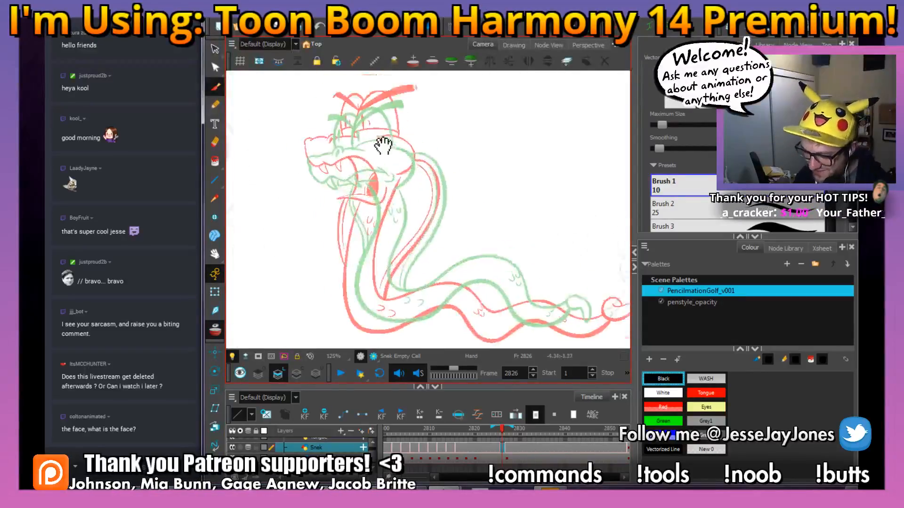
key("2")
key("2")
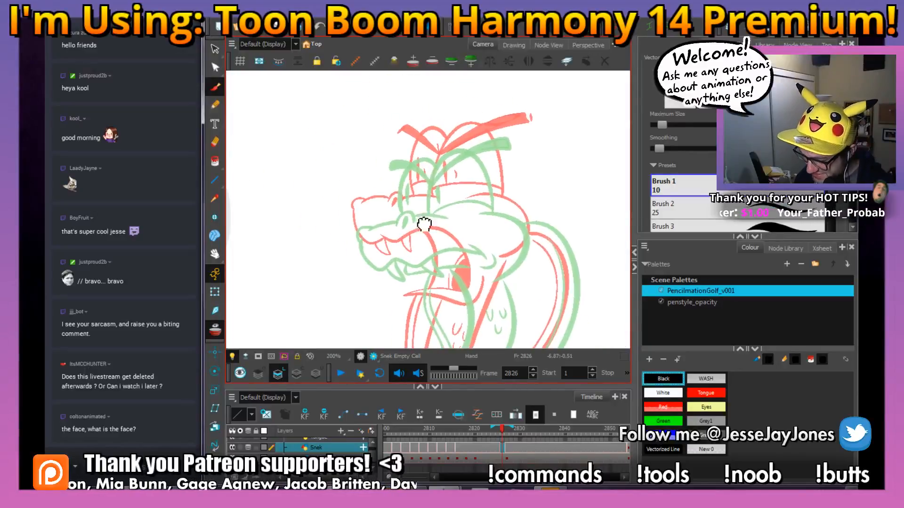
key("2")
key("2")
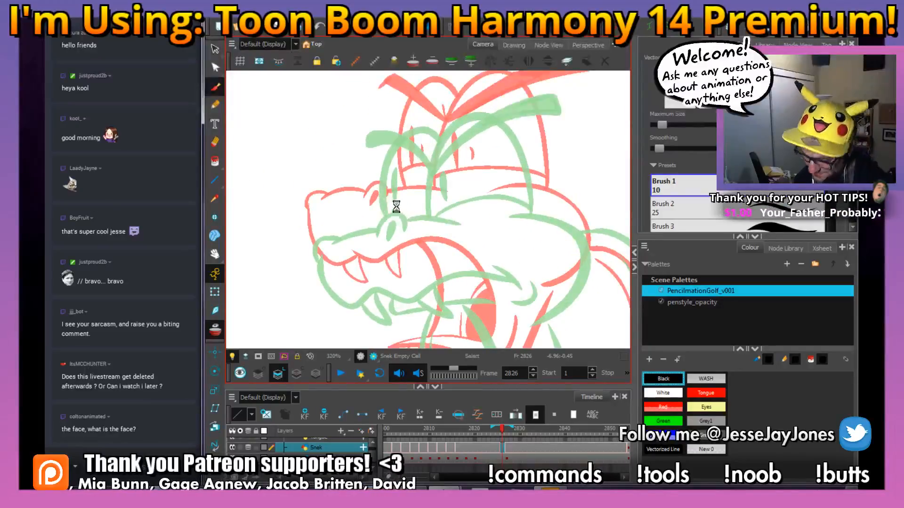
key("2")
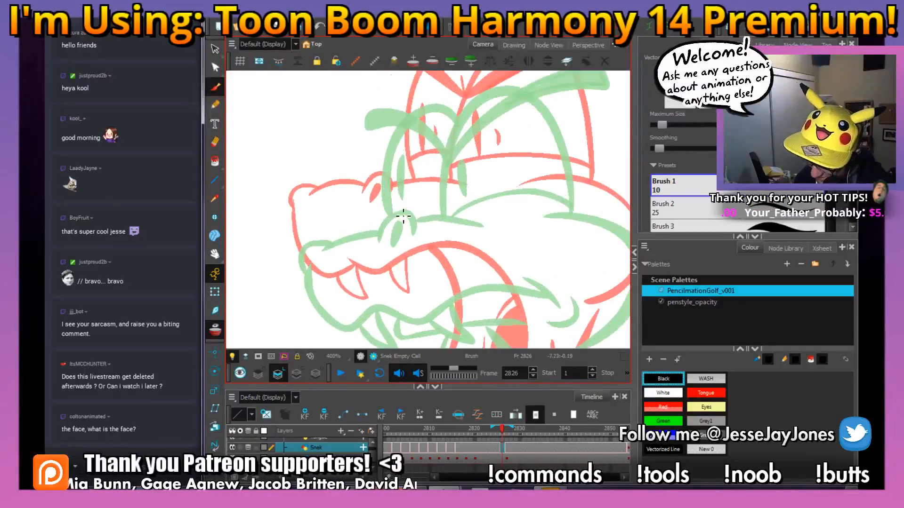
mouse_move(395, 194)
left_mouse_down()
mouse_move(372, 224)
mouse_move(392, 197)
mouse_move(403, 208)
mouse_move(399, 229)
mouse_move(383, 220)
left_mouse_up()
key("ctrl+z")
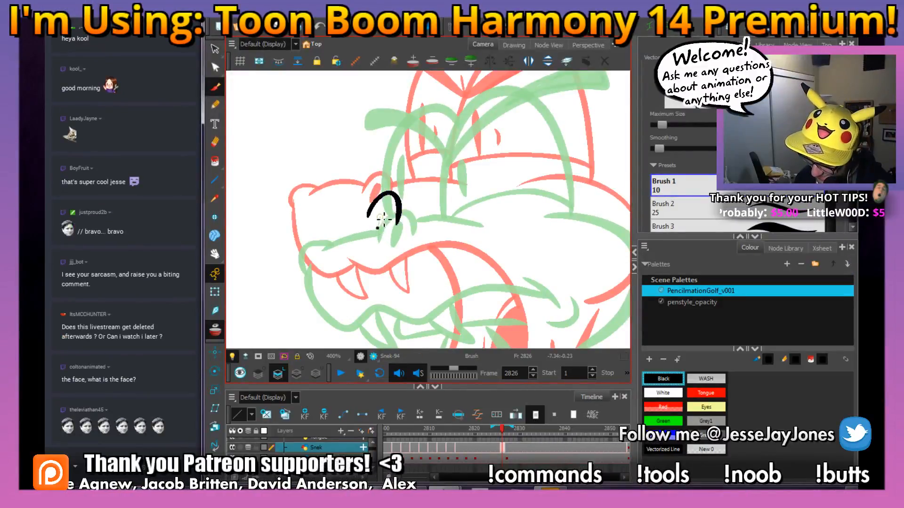
key("space")
left_click_drag(434, 271, 422, 240)
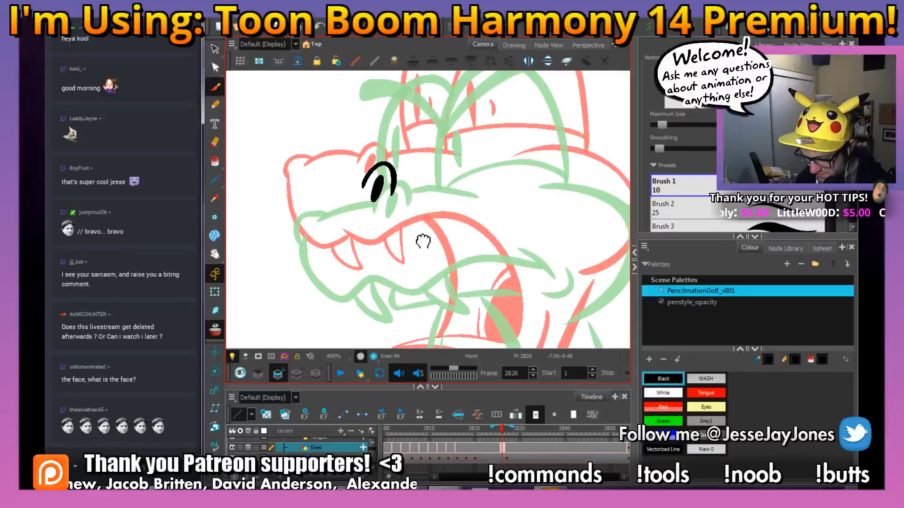
left_click_drag(481, 219, 456, 233)
key("ctrl")
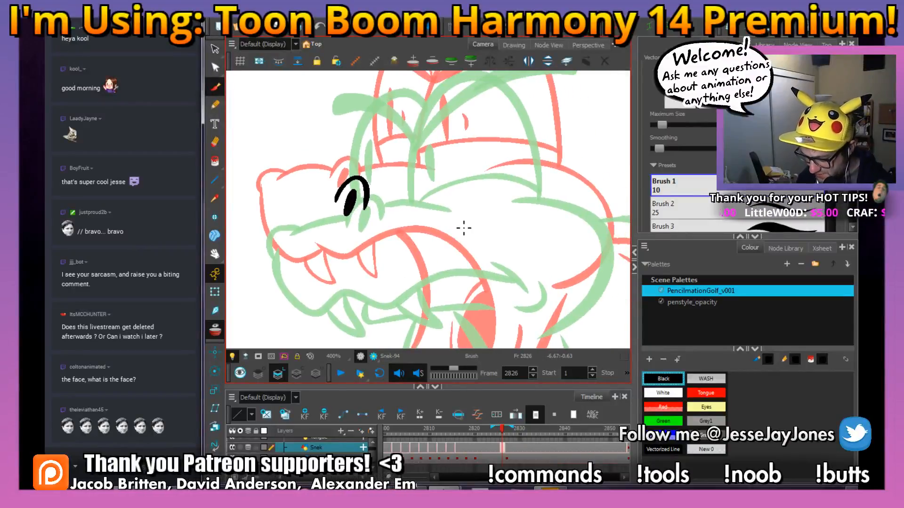
Switch to OBS to check the live stream's status and return to Harmony.
mouse_move(339, 494)
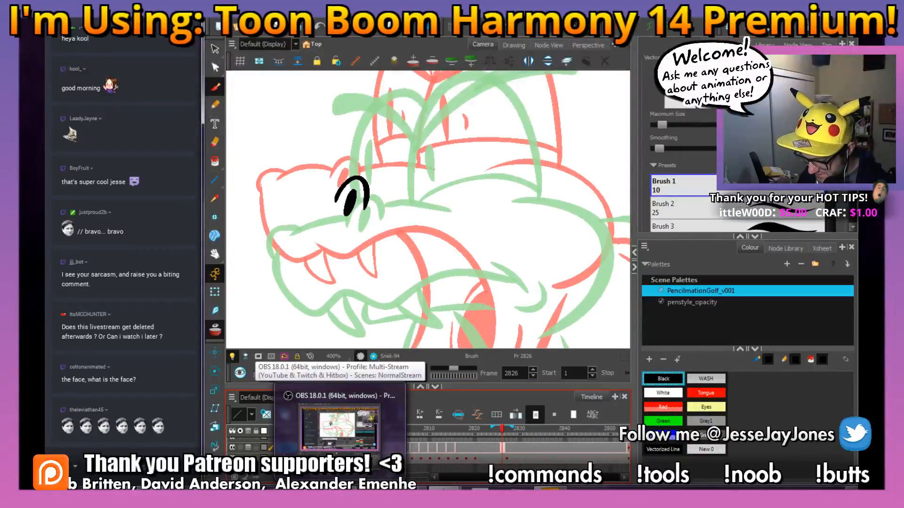
left_click(339, 426)
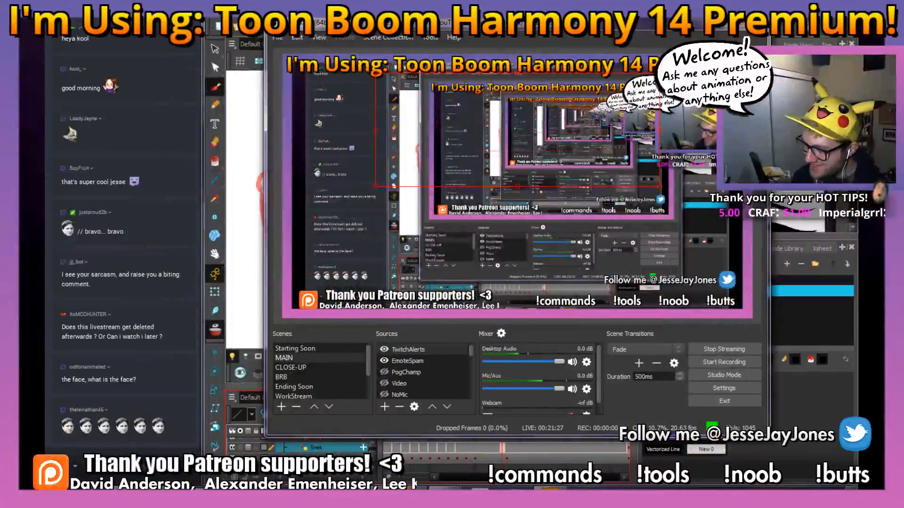
key("alt+Tab")
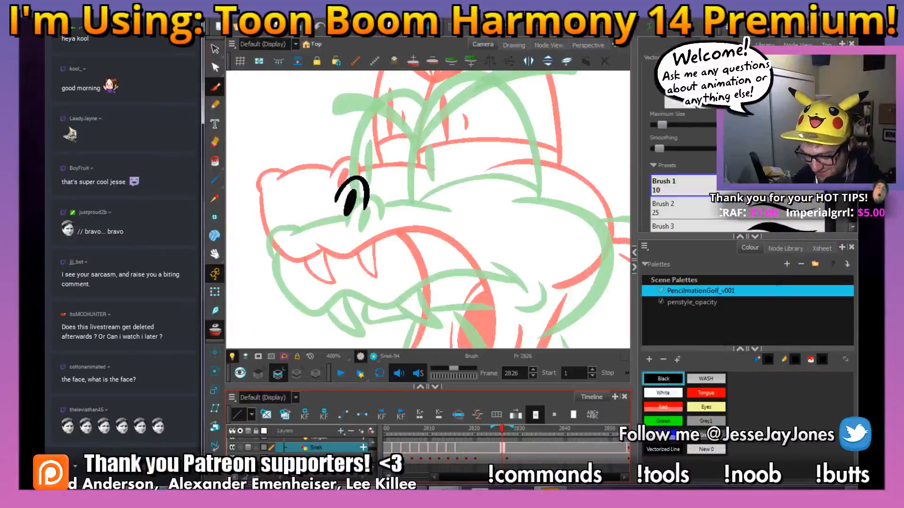
Ink the curved top line of the snake's snout, running forward from the nostril.
key("space")
left_click_drag(486, 186, 464, 218)
key("space")
left_click_drag(434, 247, 425, 220)
left_click_drag(405, 258, 418, 254)
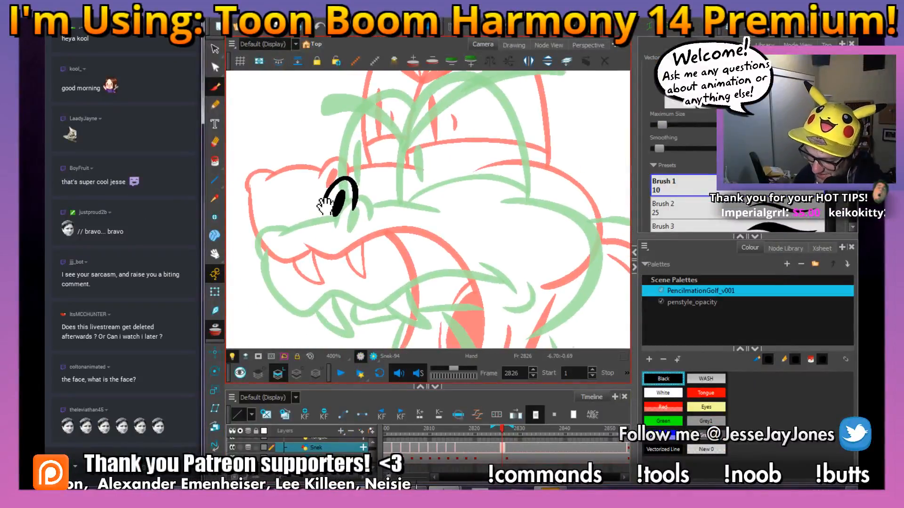
mouse_move(324, 205)
left_mouse_down()
mouse_move(364, 191)
mouse_move(326, 192)
left_mouse_up()
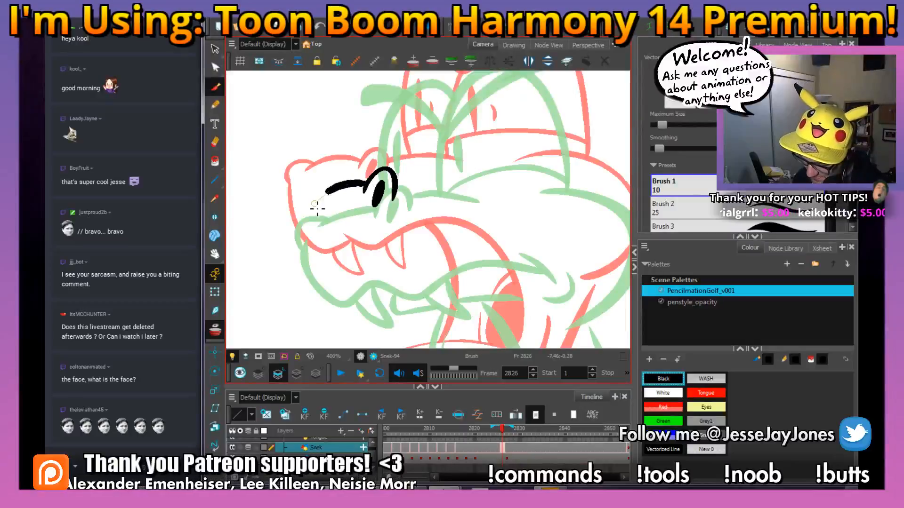
mouse_move(512, 257)
left_mouse_down()
mouse_move(439, 226)
mouse_move(460, 240)
left_mouse_up()
left_click_drag(502, 272, 487, 267)
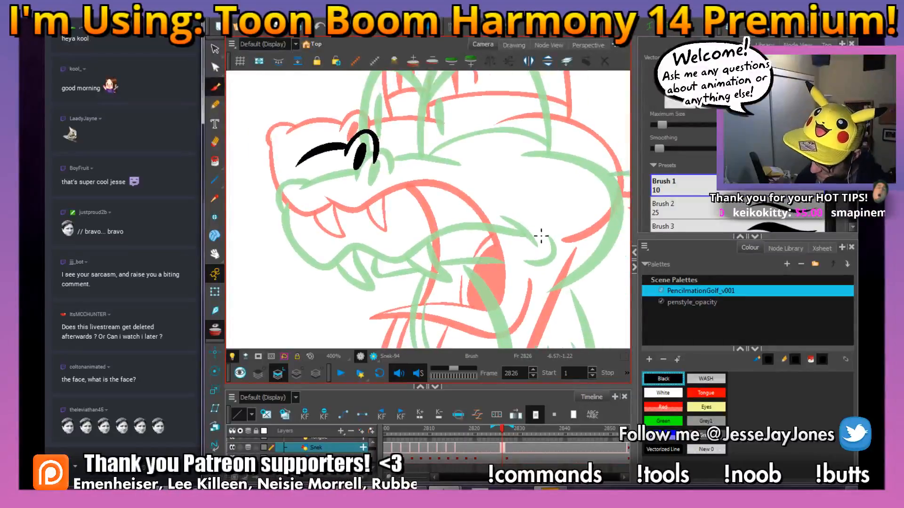
Ink the snake's rounded snout front and the wavy upper lip sweeping back to the mouth corner in black.
left_click_drag(520, 295, 512, 272)
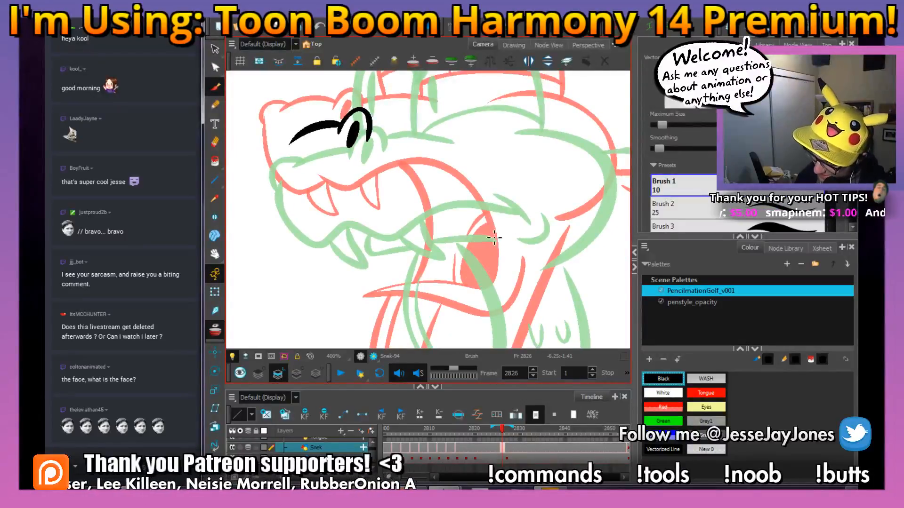
mouse_move(500, 261)
left_mouse_down()
mouse_move(497, 219)
mouse_move(479, 196)
mouse_move(443, 181)
mouse_move(406, 188)
mouse_move(374, 214)
mouse_move(335, 204)
mouse_move(418, 229)
mouse_move(352, 243)
mouse_move(323, 219)
mouse_move(325, 180)
mouse_move(343, 166)
mouse_move(396, 181)
left_mouse_up()
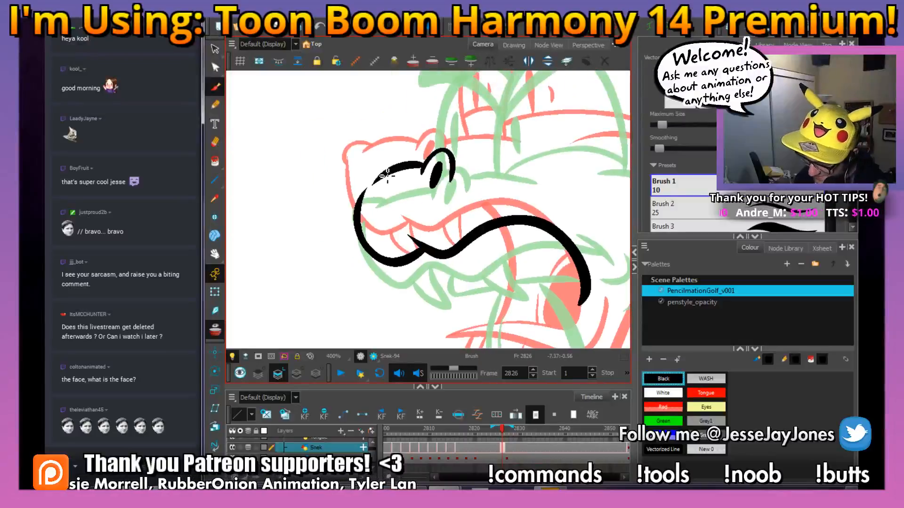
mouse_move(584, 291)
left_mouse_down()
mouse_move(430, 198)
mouse_move(435, 214)
left_mouse_up()
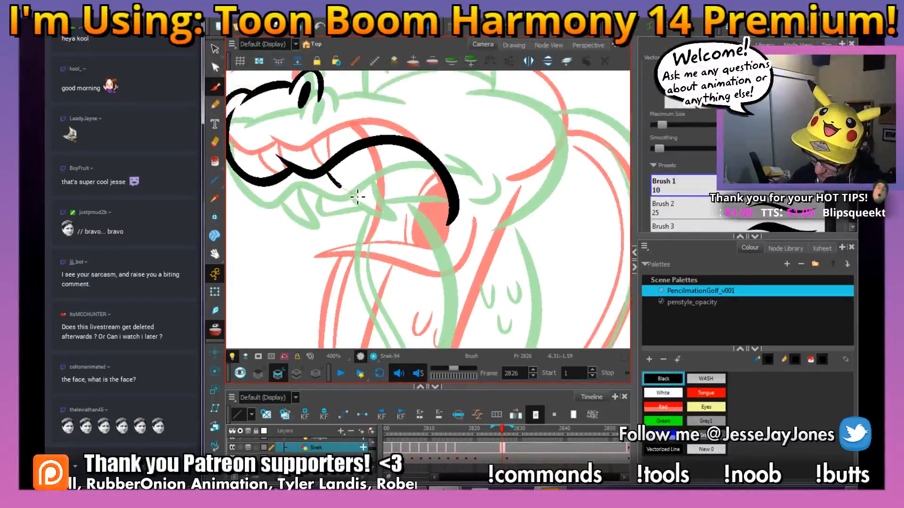
Ink two pointed fangs hanging from the snake's upper lip and save the scene.
left_click_drag(358, 198, 363, 185)
mouse_move(284, 180)
left_mouse_down()
mouse_move(299, 200)
mouse_move(319, 206)
mouse_move(310, 176)
left_mouse_up()
left_click_drag(414, 202, 444, 218)
left_click_drag(466, 266, 444, 240)
key("ctrl+s")
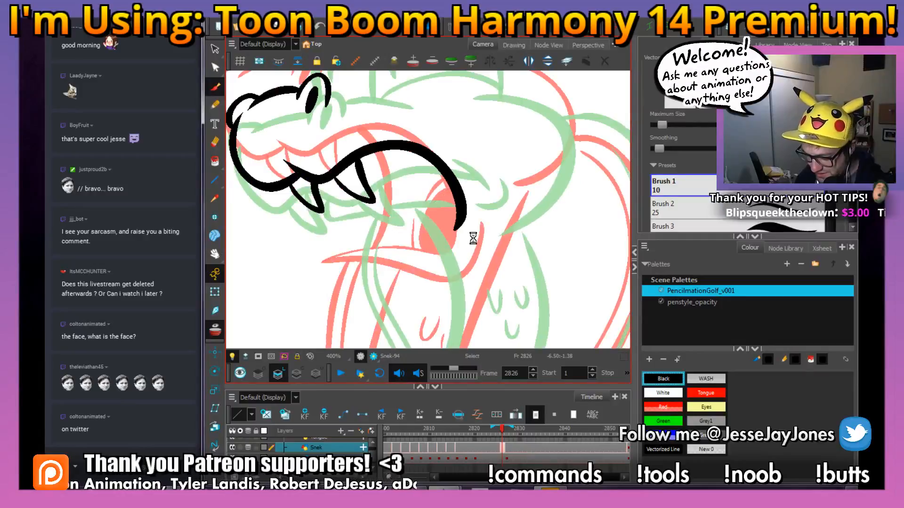
Ink the short line behind the nostril and the rounded back of the snake's head, curving down around the cheek.
left_click_drag(494, 278, 448, 196)
scroll(448, 196, "up", 3)
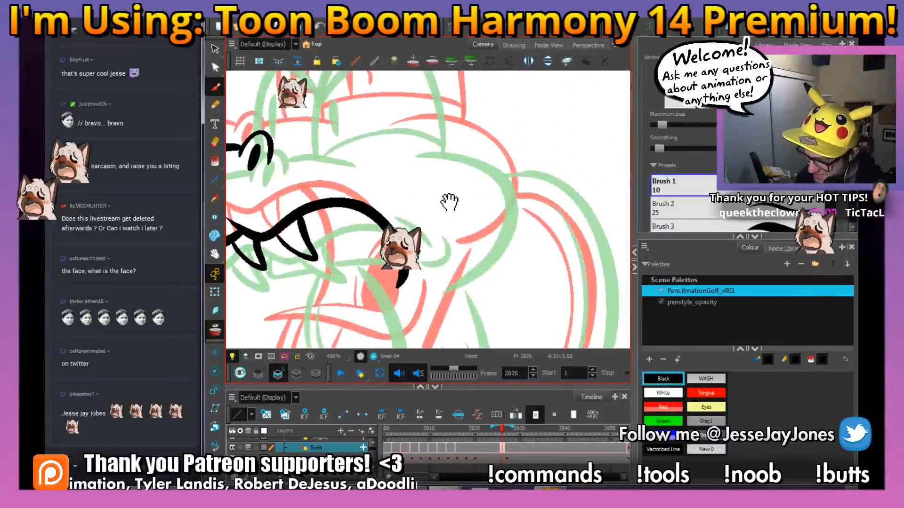
scroll(444, 222, "down", 3)
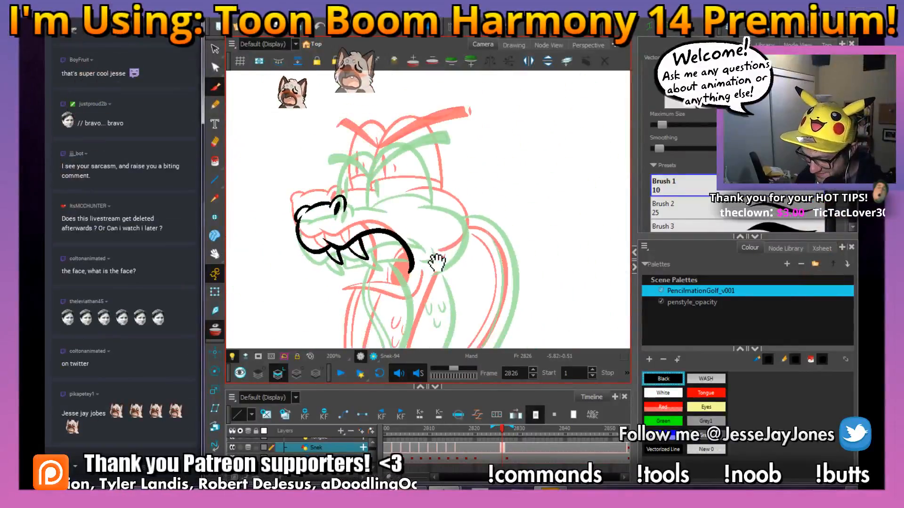
left_click_drag(437, 266, 468, 262)
mouse_move(468, 299)
left_mouse_down()
mouse_move(451, 260)
mouse_move(419, 243)
left_mouse_up()
scroll(419, 243, "up", 3)
left_click_drag(400, 170, 442, 193)
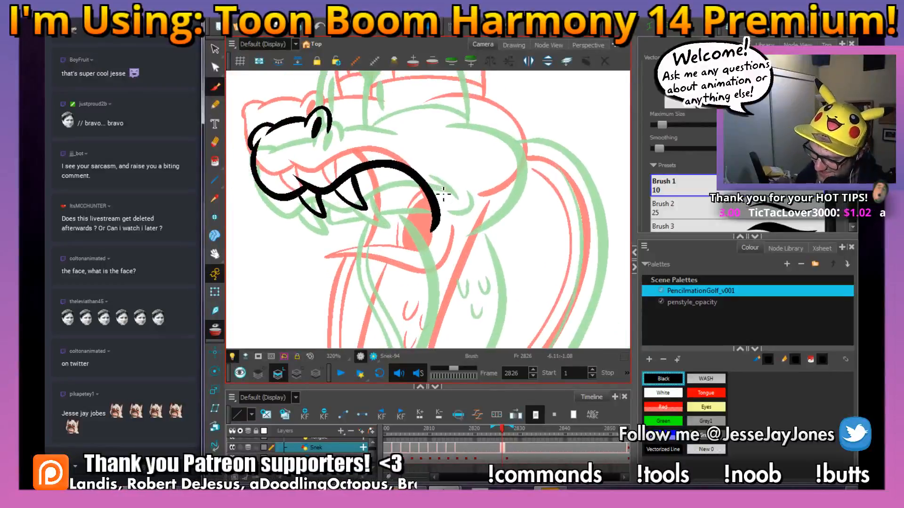
left_click_drag(495, 268, 433, 228)
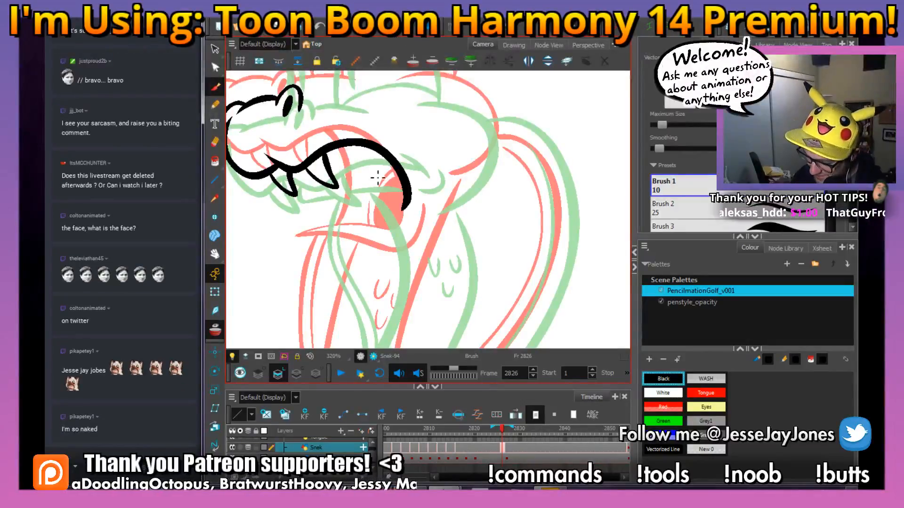
mouse_move(401, 175)
left_mouse_down()
mouse_move(366, 134)
mouse_move(369, 205)
mouse_move(384, 182)
mouse_move(381, 190)
left_mouse_up()
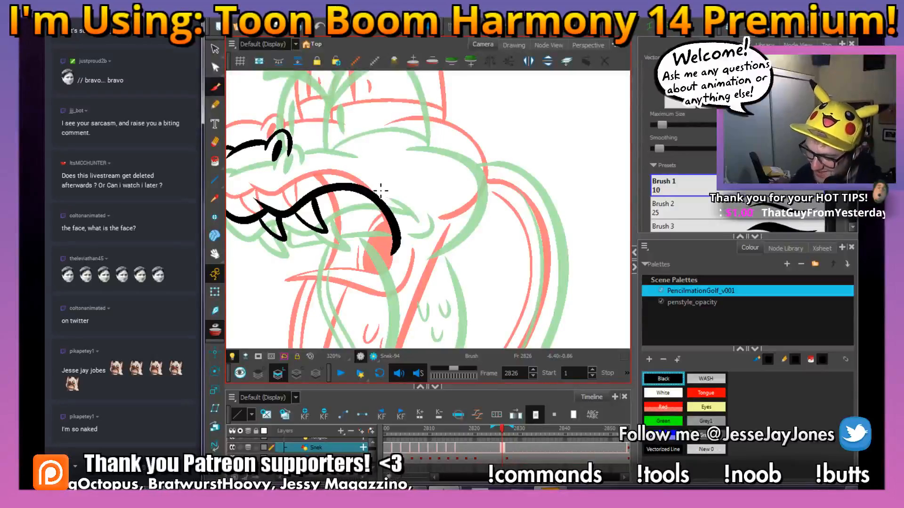
left_click_drag(436, 123, 428, 172)
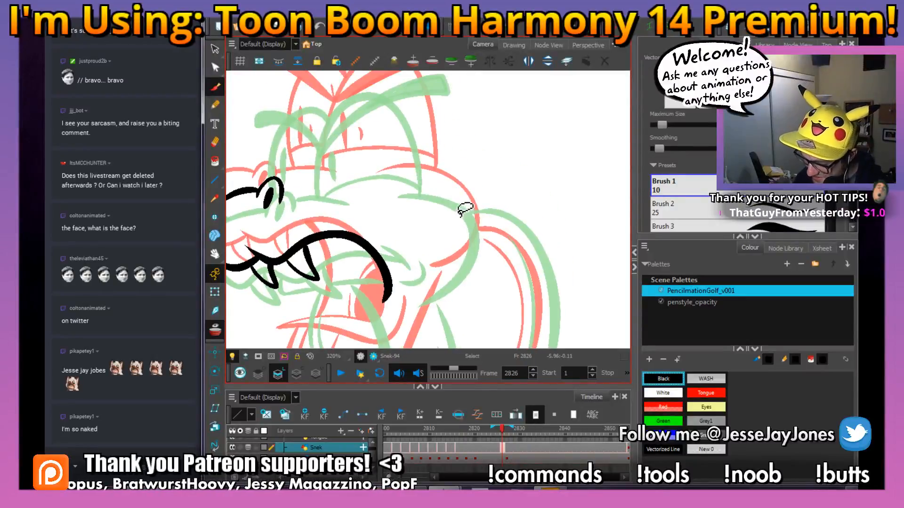
left_click_drag(454, 256, 425, 188)
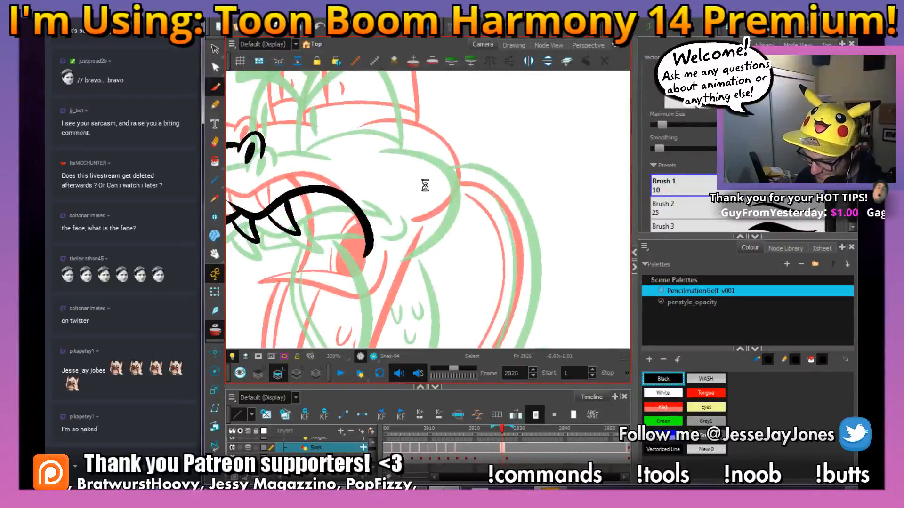
mouse_move(372, 139)
left_mouse_down()
mouse_move(440, 151)
mouse_move(455, 174)
mouse_move(454, 215)
mouse_move(394, 240)
left_mouse_up()
mouse_move(373, 158)
left_mouse_down()
mouse_move(502, 221)
mouse_move(438, 244)
left_mouse_up()
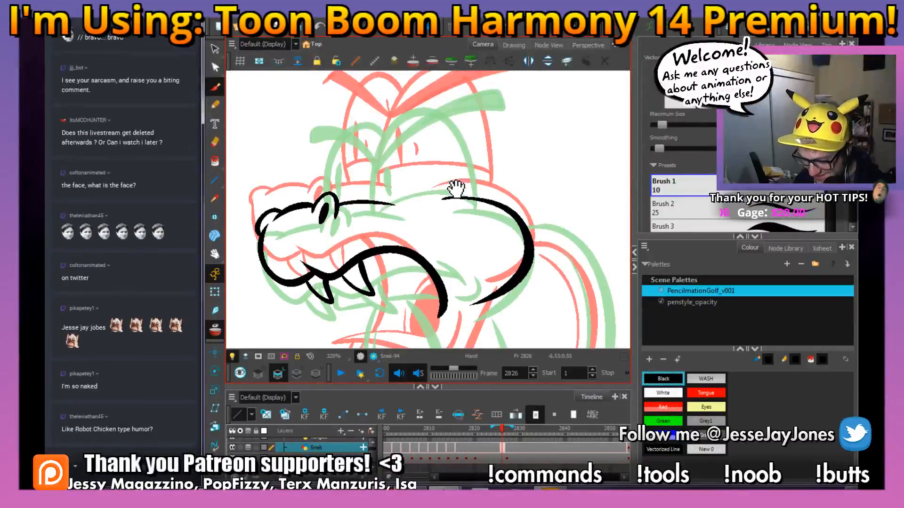
Ink the tall arched outlines of the snake's near and far eyes above the head.
mouse_move(454, 189)
left_mouse_down()
mouse_move(446, 236)
mouse_move(495, 236)
mouse_move(501, 200)
mouse_move(485, 154)
mouse_move(464, 140)
mouse_move(438, 140)
mouse_move(421, 158)
mouse_move(396, 233)
left_mouse_up()
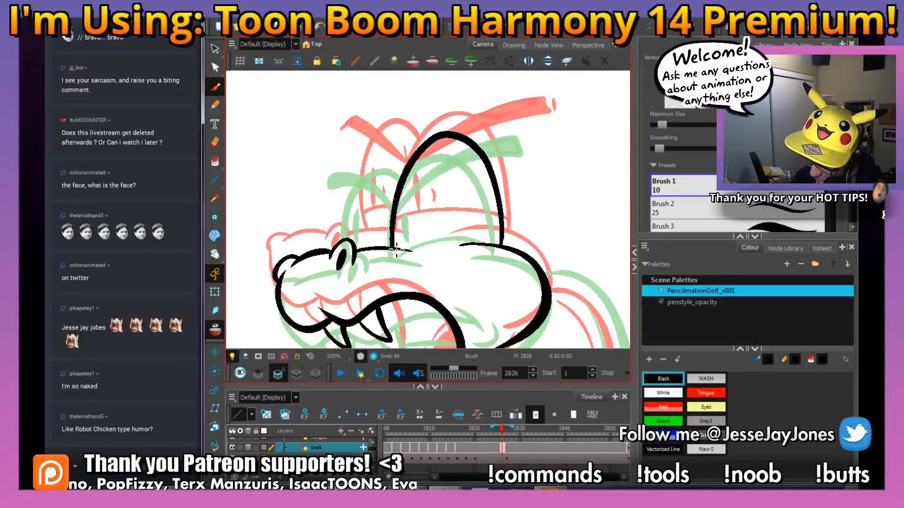
mouse_move(499, 220)
left_mouse_down()
mouse_move(476, 198)
mouse_move(462, 221)
left_mouse_up()
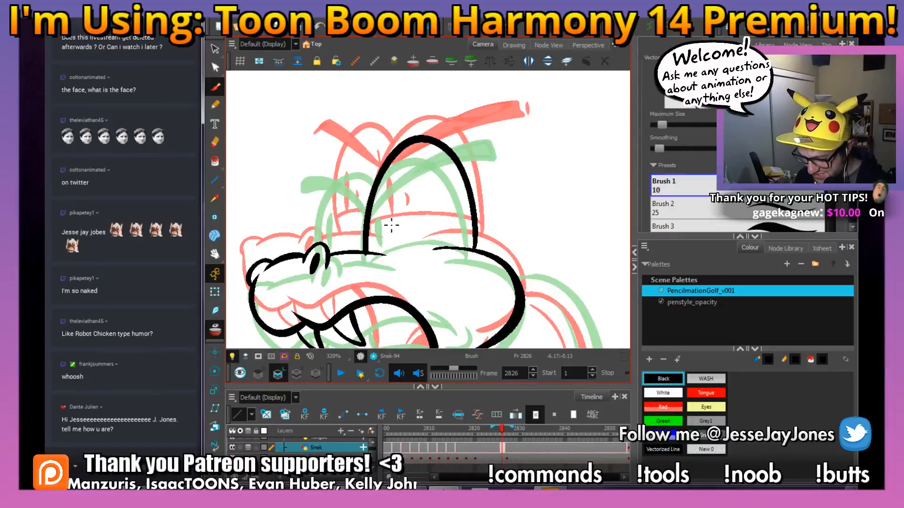
mouse_move(388, 161)
left_mouse_down()
mouse_move(356, 152)
mouse_move(342, 167)
mouse_move(331, 243)
left_mouse_up()
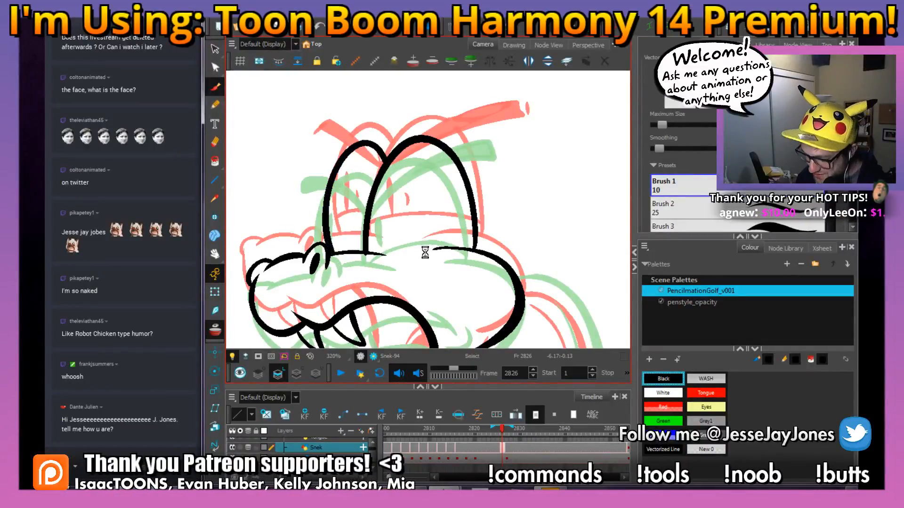
mouse_move(425, 252)
left_mouse_down()
mouse_move(379, 236)
mouse_move(423, 263)
left_mouse_up()
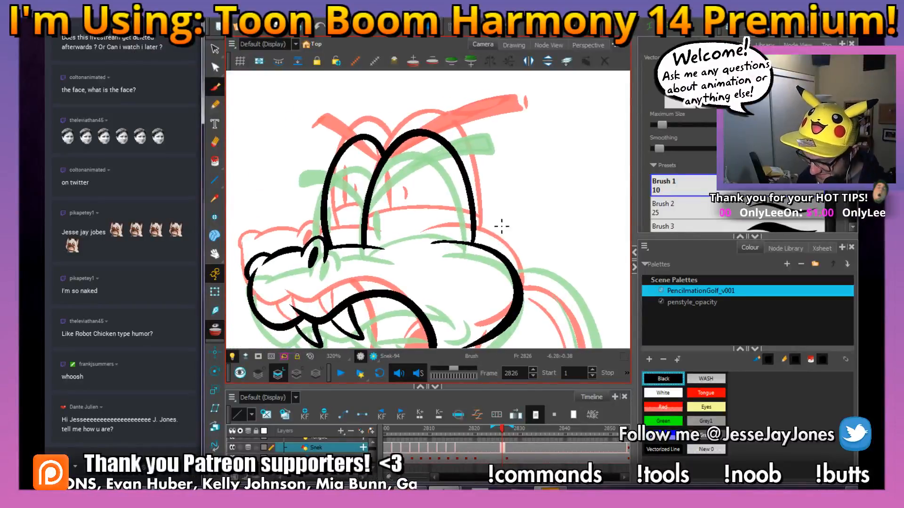
Ink the curved lower lids and the narrow pupil lines inside both of the snake's eyes.
left_click_drag(455, 225, 374, 232)
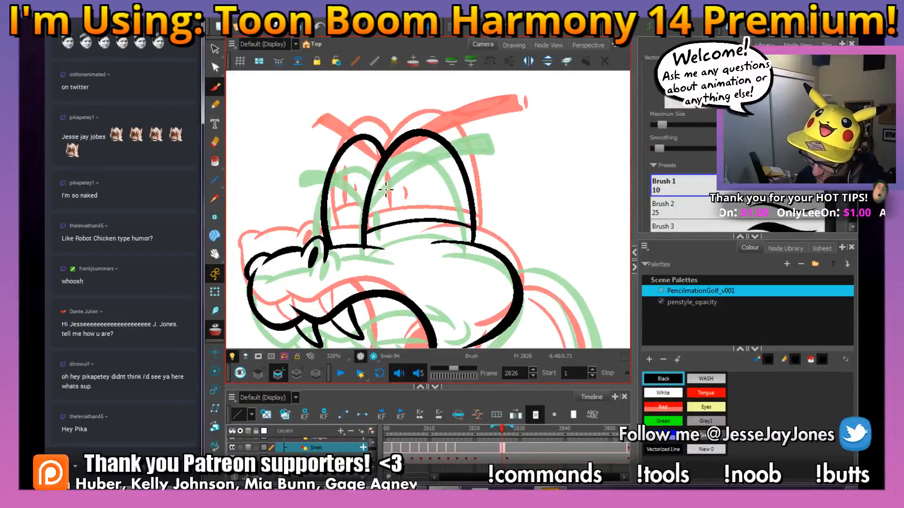
left_click_drag(384, 220, 389, 190)
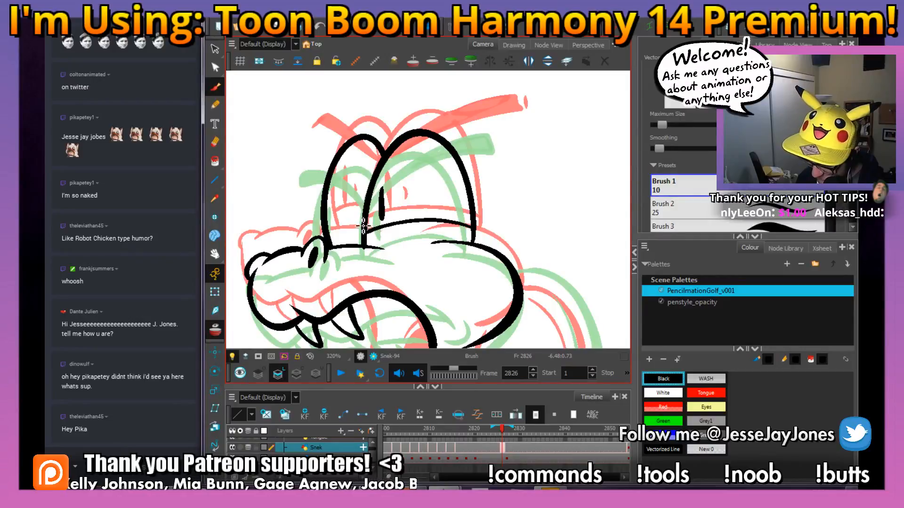
left_click_drag(354, 221, 361, 226)
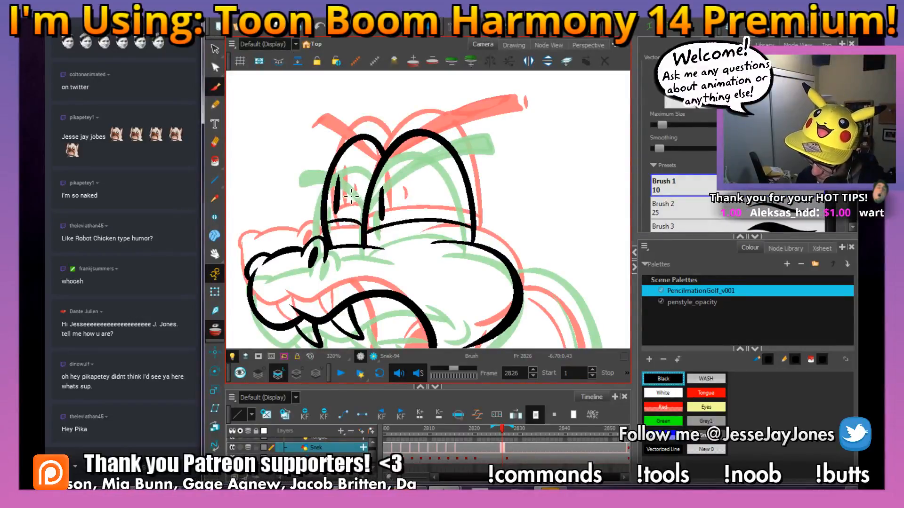
left_click_drag(390, 198, 393, 208)
Outline the snake's two angry brows, meeting in a V between the eyes and extending past each side.
key("space")
mouse_move(440, 187)
left_mouse_down()
mouse_move(446, 224)
mouse_move(451, 201)
left_mouse_up()
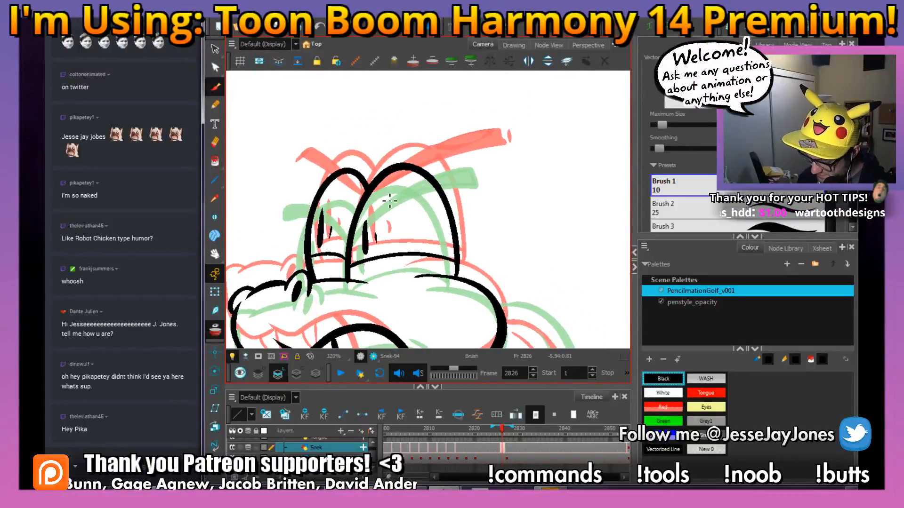
mouse_move(370, 191)
left_mouse_down()
mouse_move(445, 168)
mouse_move(498, 165)
mouse_move(493, 143)
mouse_move(391, 189)
mouse_move(362, 219)
mouse_move(426, 211)
mouse_move(326, 190)
mouse_move(331, 175)
left_mouse_up()
key("space")
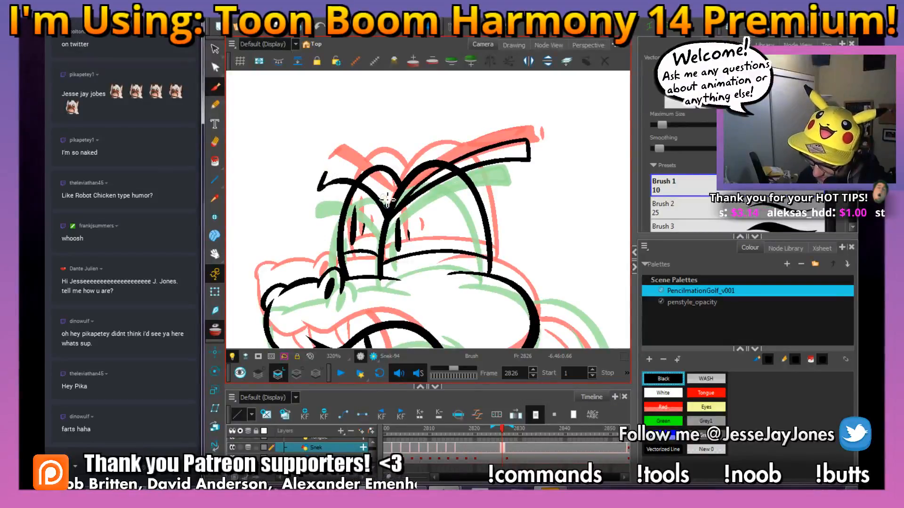
mouse_move(387, 201)
left_mouse_down()
mouse_move(372, 182)
mouse_move(326, 171)
left_mouse_up()
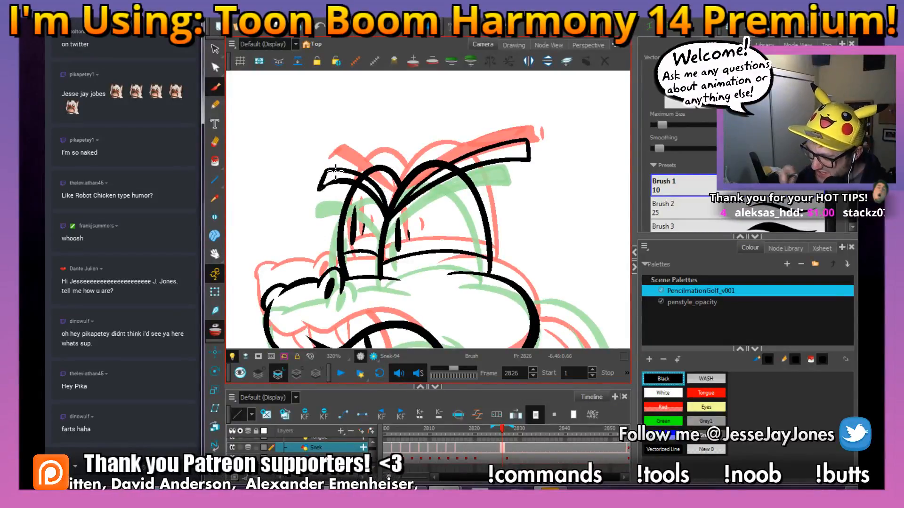
Handwrite an underlined "chluaid" in the empty area behind the snake's head and delete it.
left_click_drag(433, 257, 405, 233)
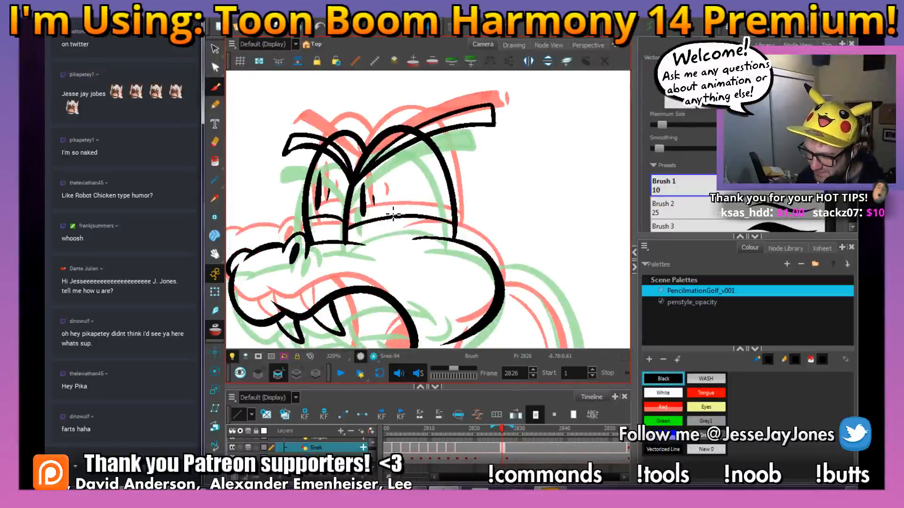
mouse_move(533, 217)
left_mouse_down()
mouse_move(478, 192)
mouse_move(401, 207)
left_mouse_up()
left_click_drag(406, 166, 405, 207)
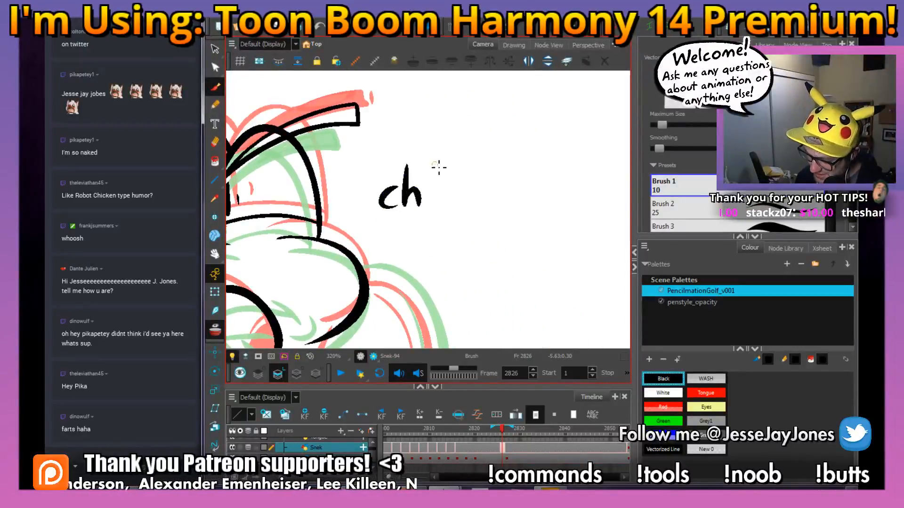
left_click_drag(438, 165, 444, 206)
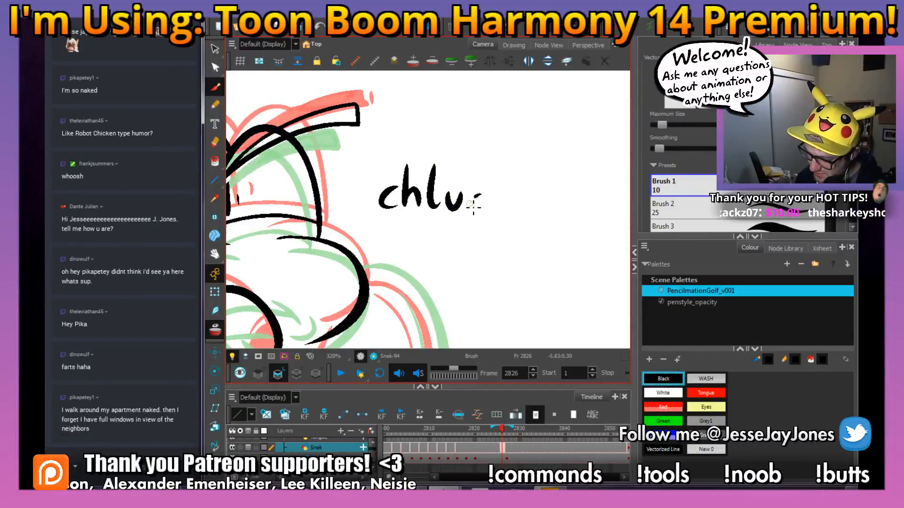
left_click_drag(528, 170, 526, 203)
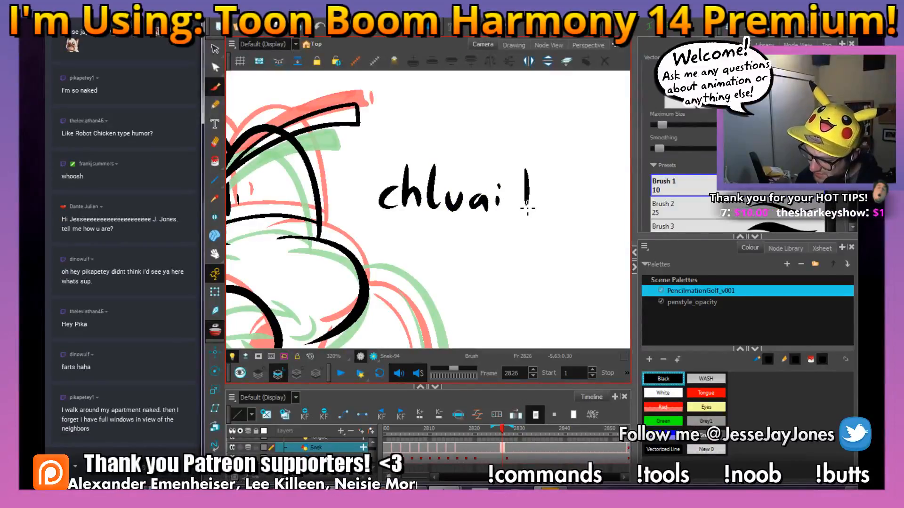
left_click_drag(382, 221, 530, 218)
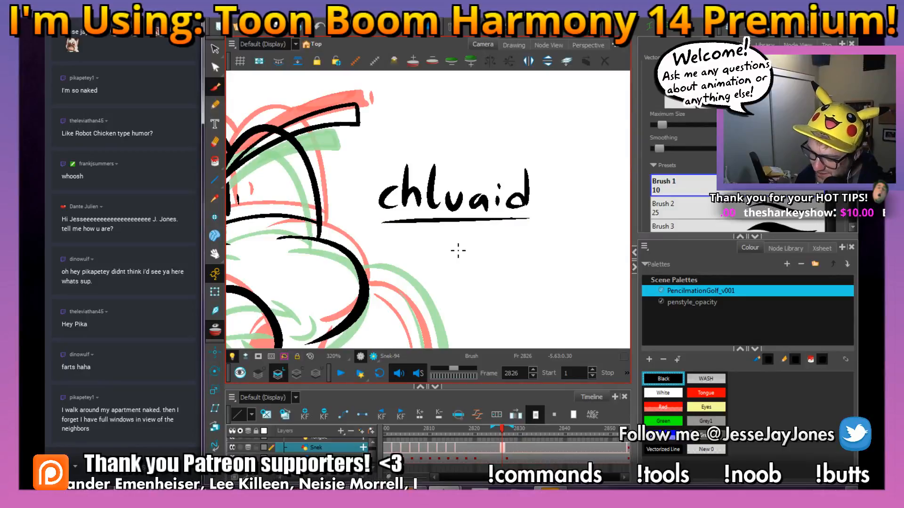
left_click(215, 49)
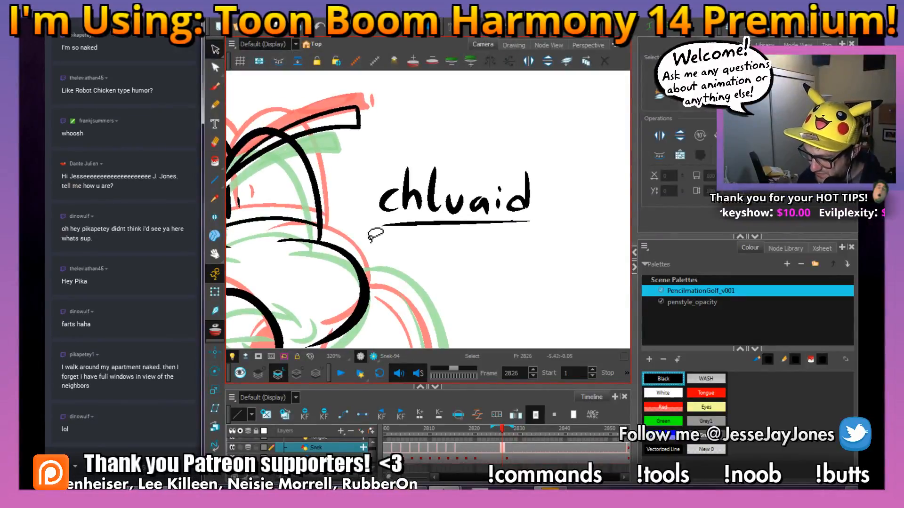
mouse_move(369, 235)
left_mouse_down()
mouse_move(607, 208)
mouse_move(372, 179)
mouse_move(370, 232)
left_mouse_up()
key("Delete")
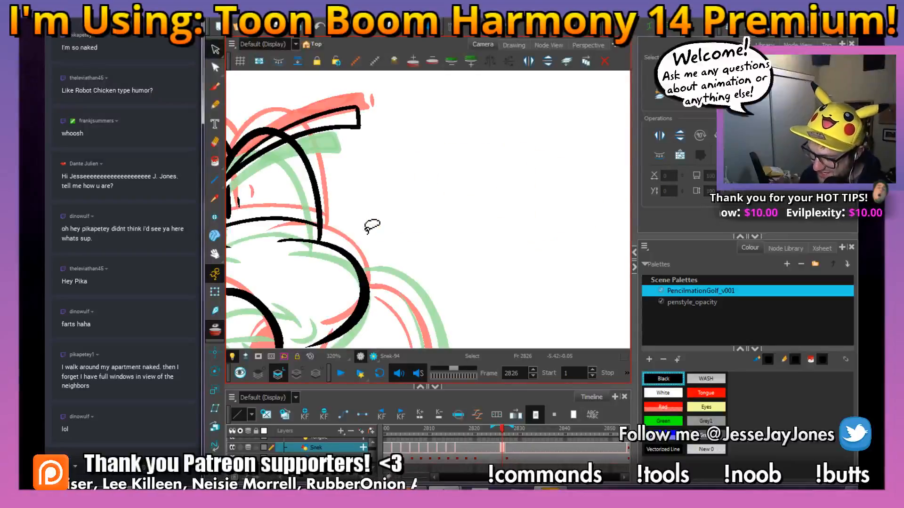
Fill the outlined brows above the snake's eyes with solid black brush strokes.
left_click(215, 86)
left_click_drag(320, 200, 454, 215)
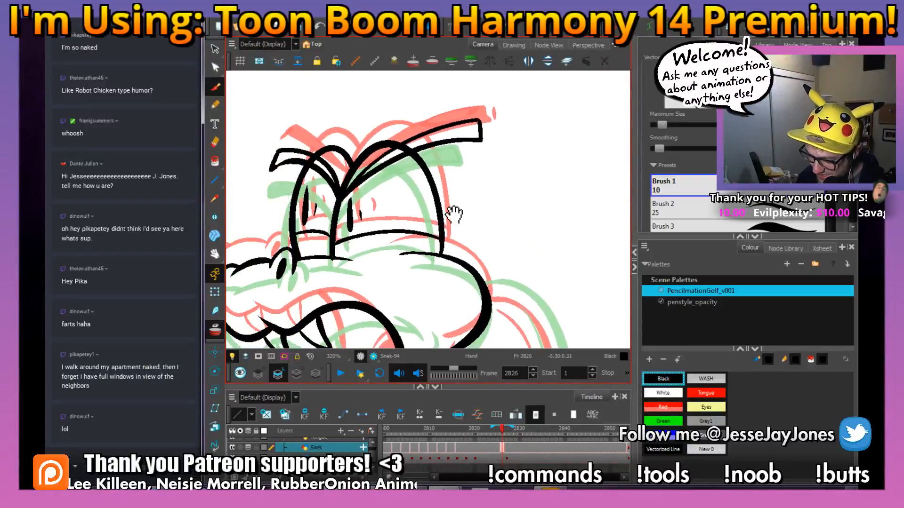
mouse_move(362, 185)
left_mouse_down()
mouse_move(349, 156)
mouse_move(352, 200)
left_mouse_up()
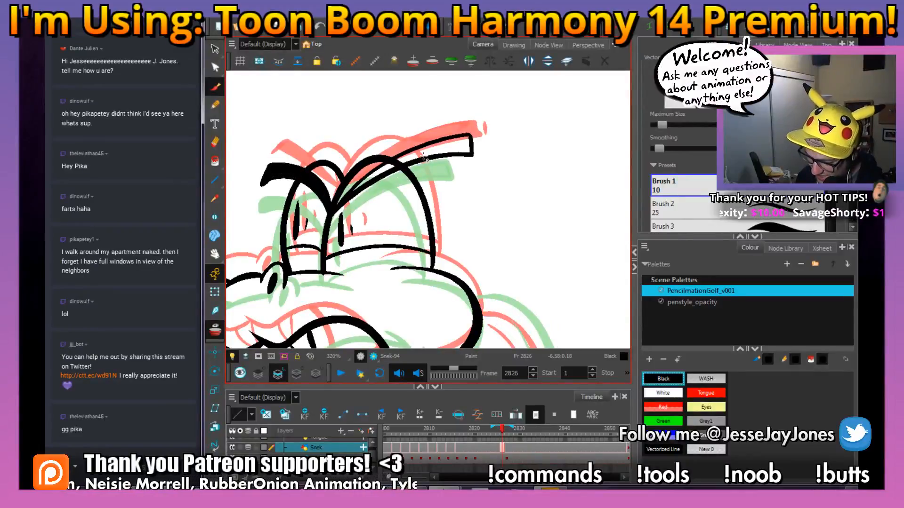
left_click_drag(424, 158, 387, 165)
left_click_drag(440, 250, 428, 185)
left_click_drag(433, 268, 430, 187)
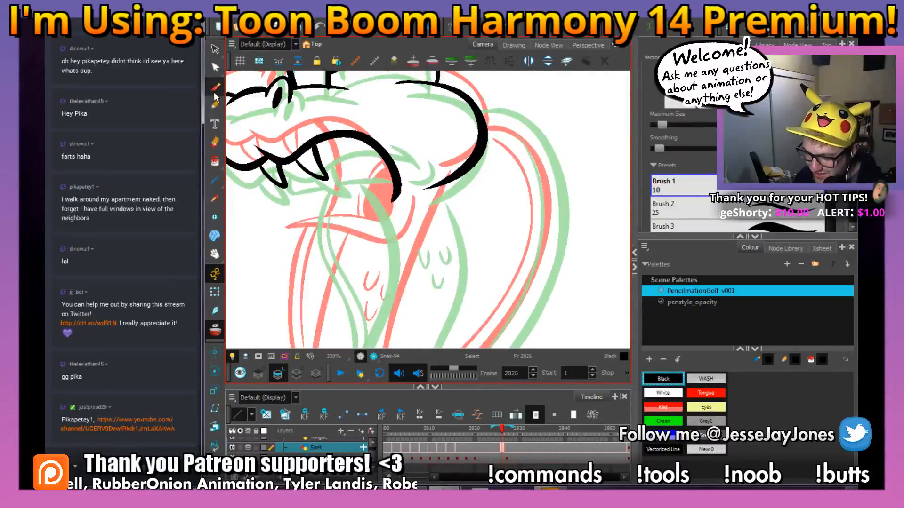
mouse_move(374, 214)
left_mouse_down()
mouse_move(401, 188)
mouse_move(394, 196)
mouse_move(408, 259)
left_mouse_up()
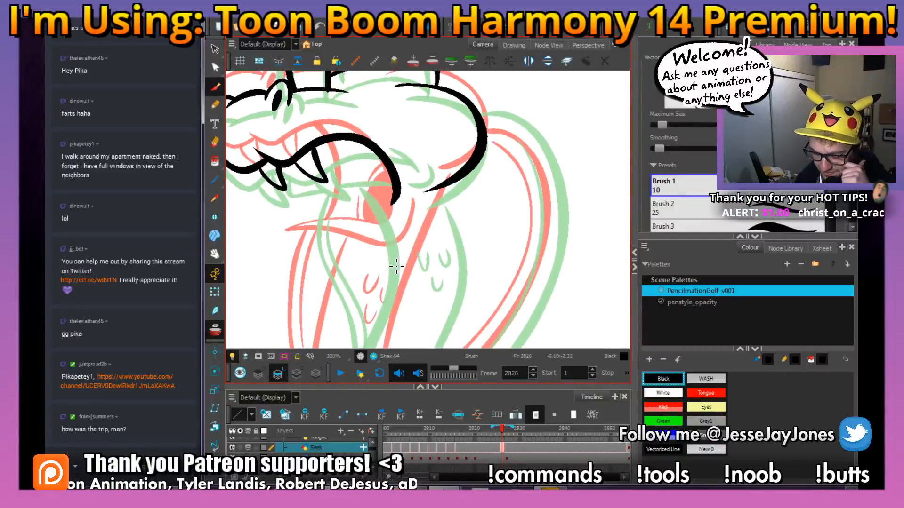
left_click_drag(357, 212, 377, 210)
mouse_move(387, 279)
left_mouse_down()
mouse_move(372, 268)
mouse_move(371, 226)
left_mouse_up()
mouse_move(414, 133)
left_mouse_down()
mouse_move(411, 156)
mouse_move(387, 166)
left_mouse_up()
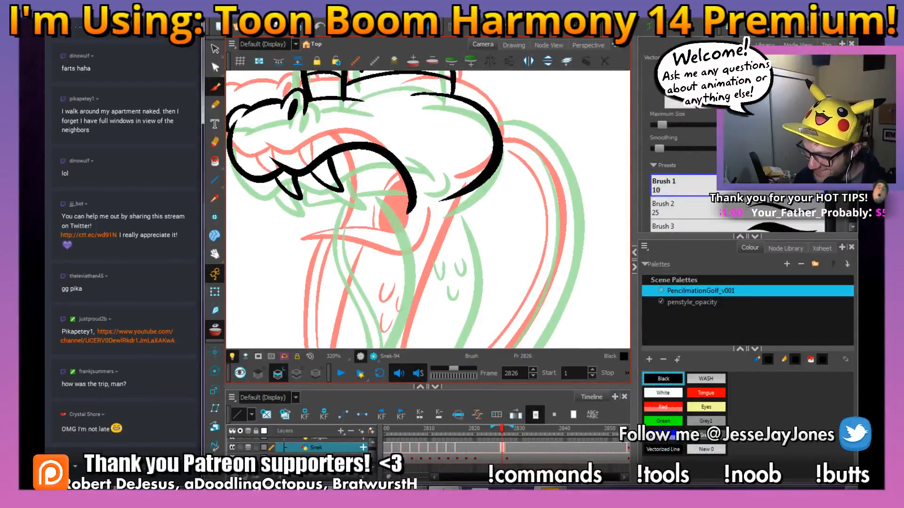
mouse_move(485, 198)
left_mouse_down()
mouse_move(465, 204)
mouse_move(458, 191)
left_mouse_up()
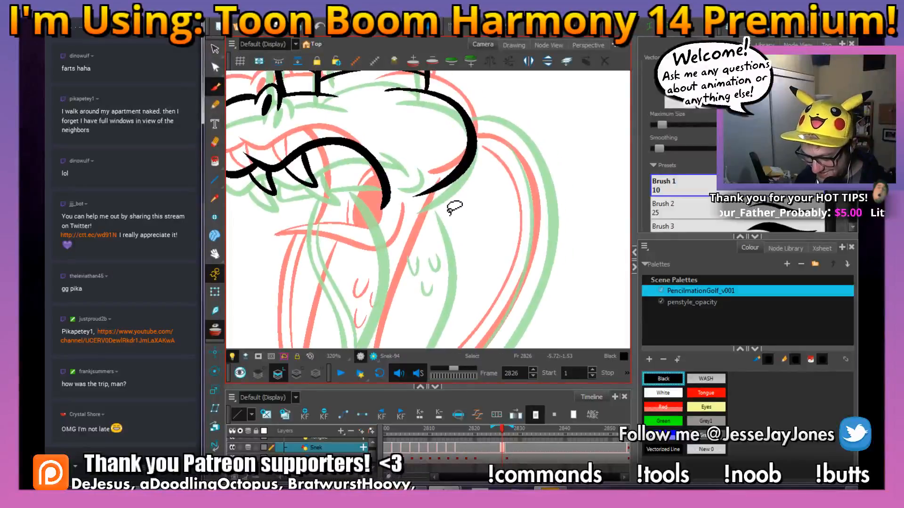
Post a shout-out command for a fellow streamer in the Twitch channel of the stream chat.
left_click(76, 467)
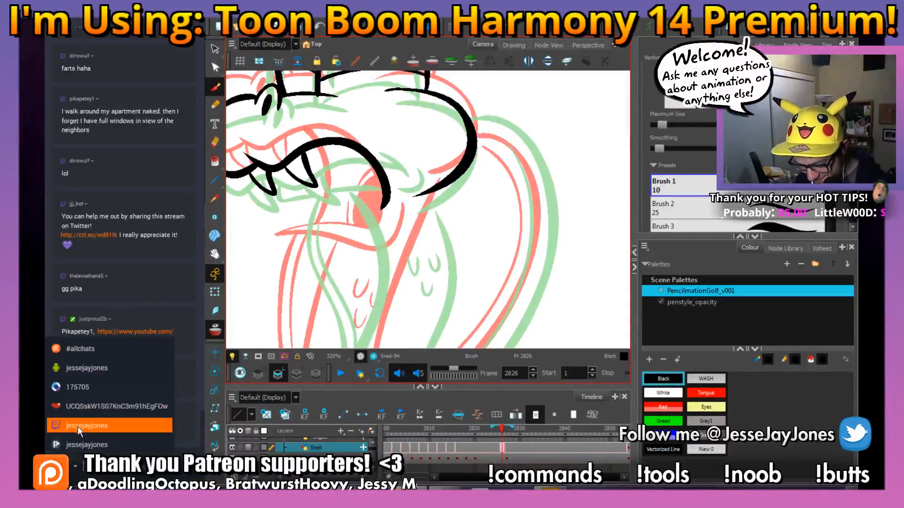
left_click(106, 474)
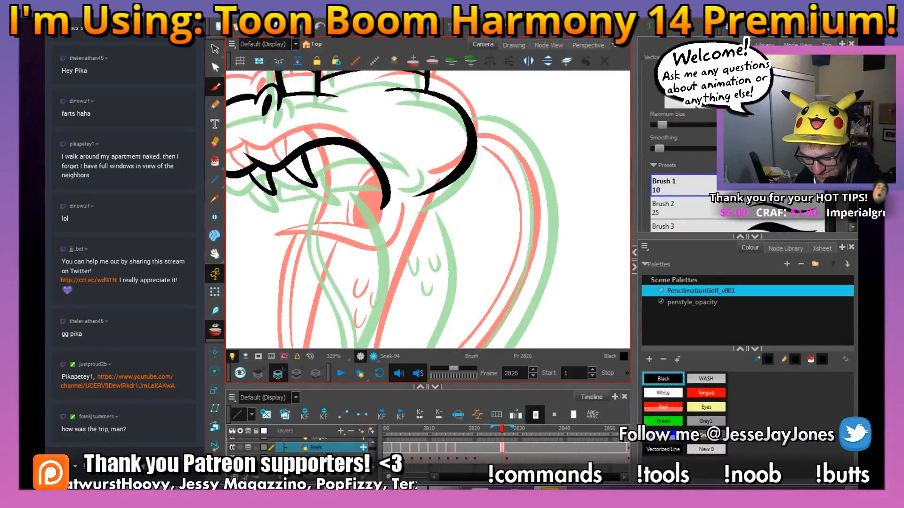
left_click(75, 466)
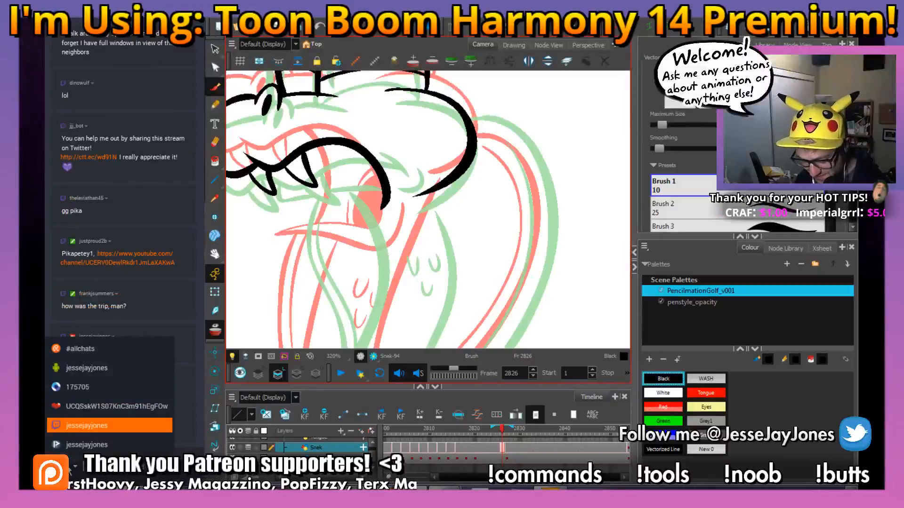
left_click(370, 37)
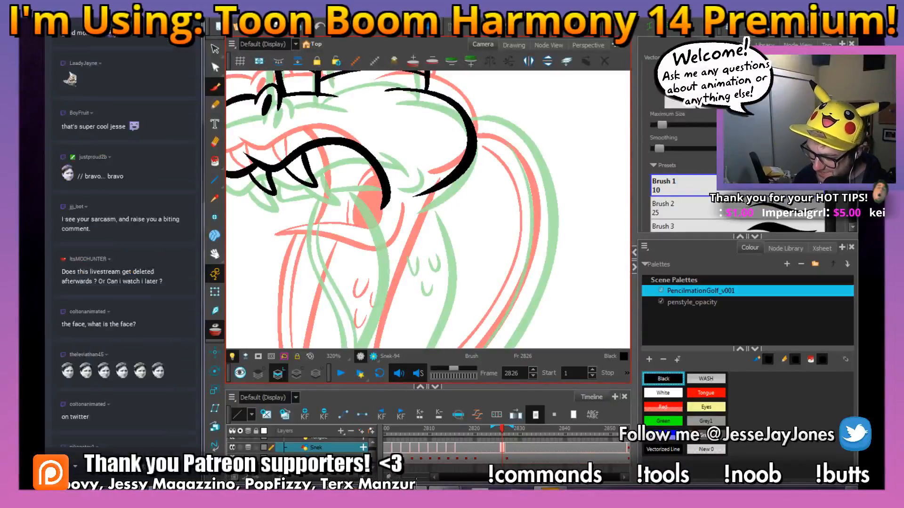
Ink the lower jaw beneath the snake's open mouth and fill the throat opening at the back solid black.
left_click_drag(466, 252, 394, 217)
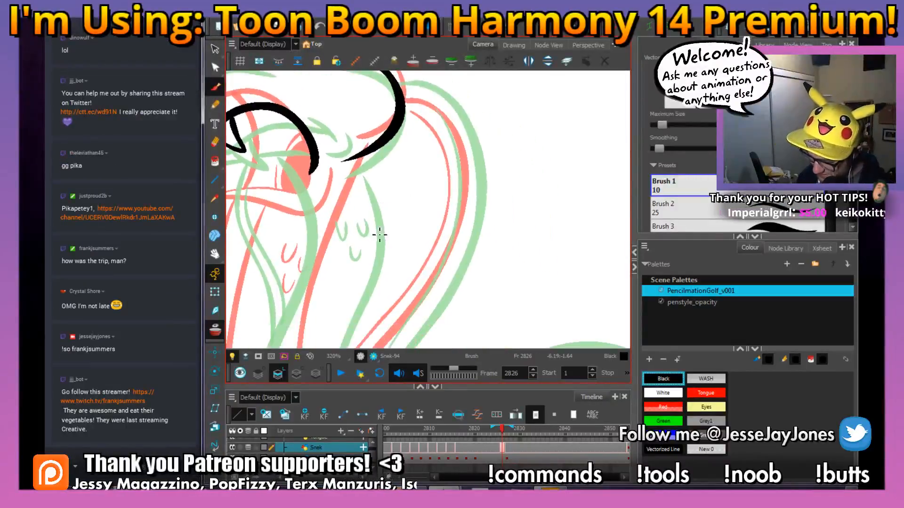
key("1")
key("1")
key("1")
key("2")
key("2")
mouse_move(323, 171)
left_mouse_down()
mouse_move(360, 207)
mouse_move(395, 226)
mouse_move(286, 240)
mouse_move(370, 246)
mouse_move(418, 227)
left_mouse_up()
key("2")
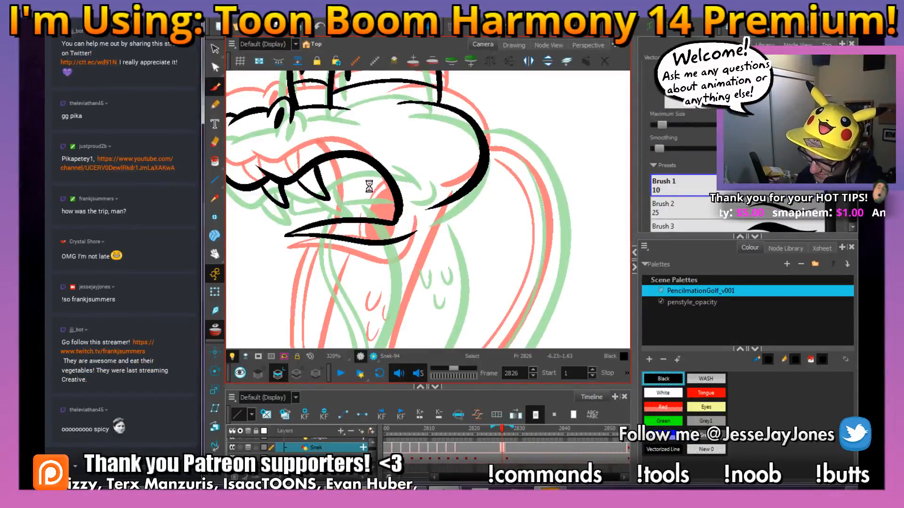
left_click_drag(325, 162, 354, 198)
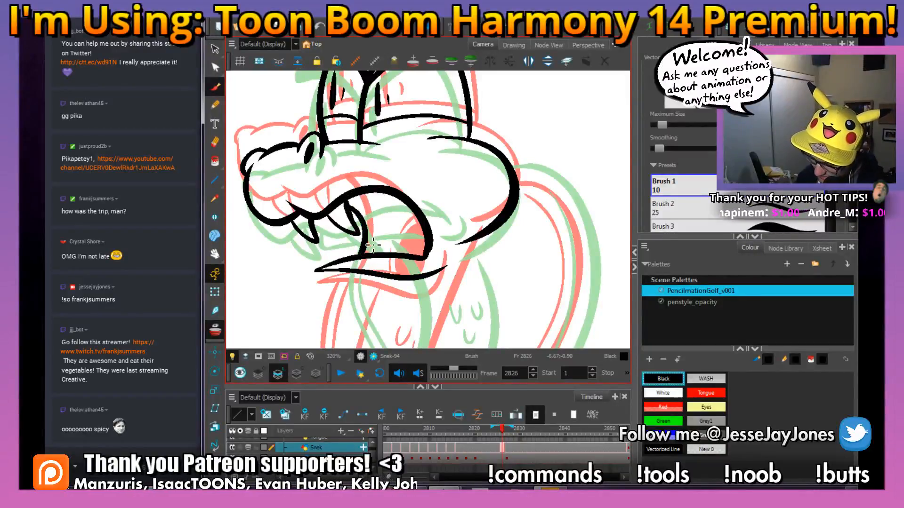
mouse_move(406, 203)
left_mouse_down()
mouse_move(403, 257)
mouse_move(414, 226)
mouse_move(416, 233)
mouse_move(396, 210)
left_mouse_up()
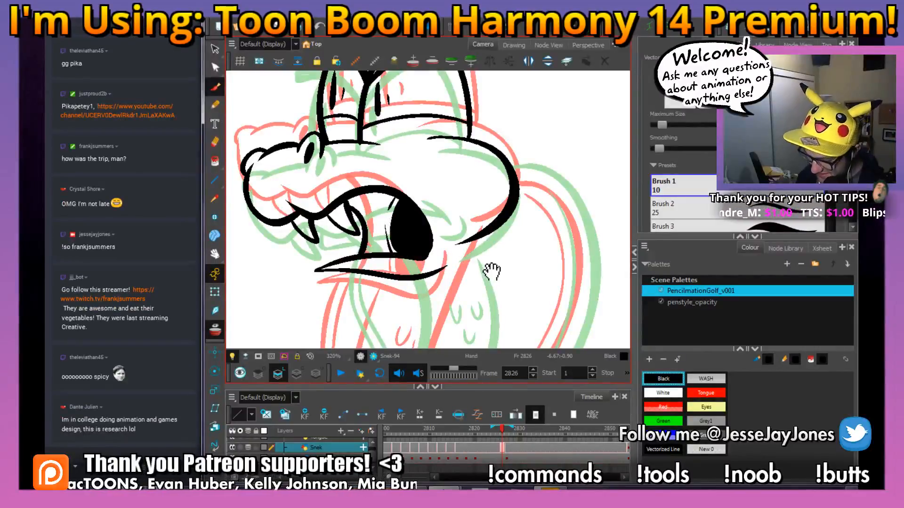
Ink the wavy underside contour of the snake's body from the tail end around the front bend up to the jaw.
scroll(403, 239, "down", 6)
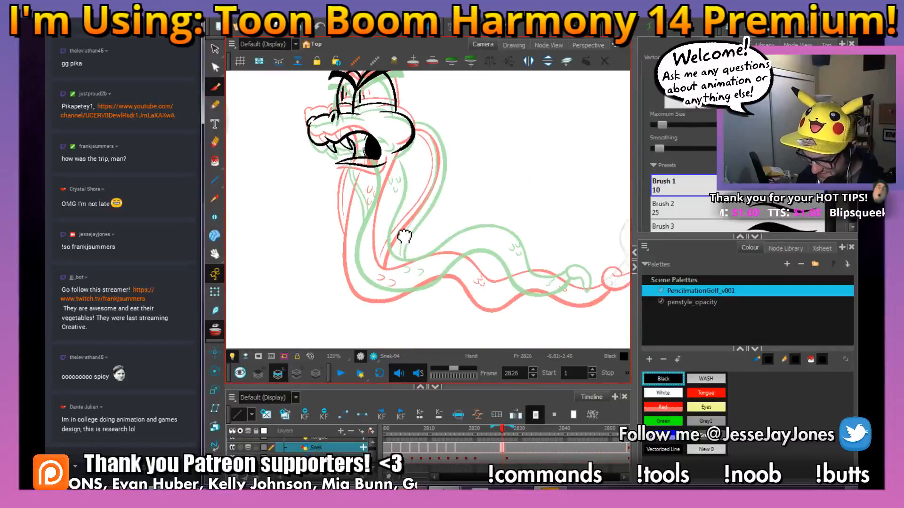
left_click_drag(499, 288, 465, 274)
left_click_drag(388, 220, 409, 246)
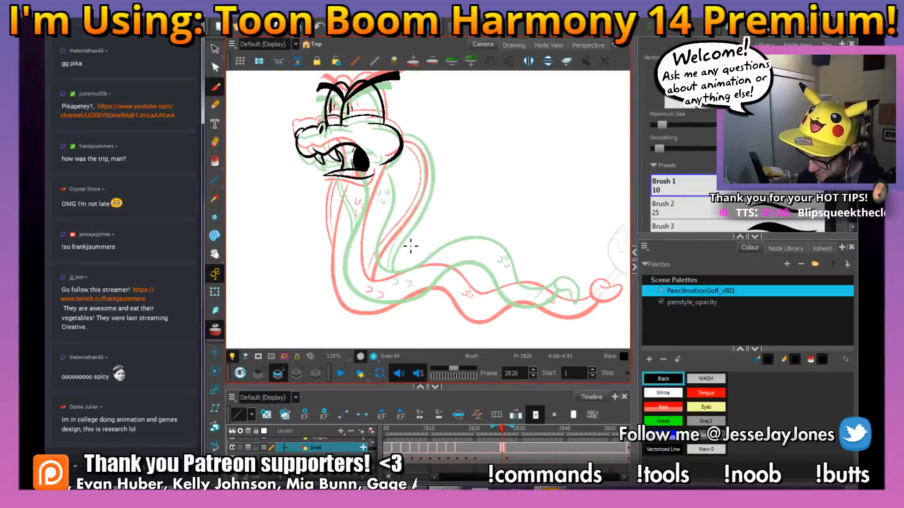
left_click_drag(541, 293, 490, 268)
key("2")
left_click_drag(461, 296, 503, 282)
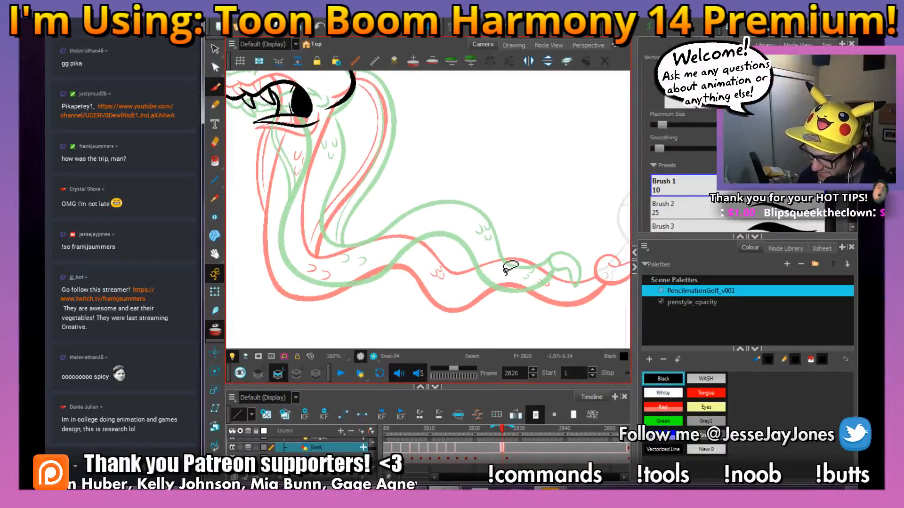
left_click_drag(404, 171, 410, 168)
key("1")
left_click_drag(567, 263, 546, 259)
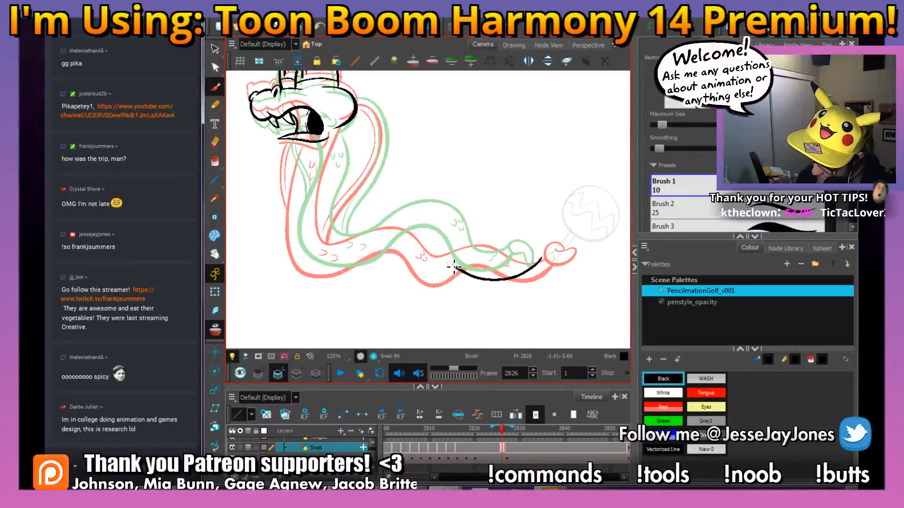
mouse_move(413, 252)
left_mouse_down()
mouse_move(355, 275)
mouse_move(309, 269)
left_mouse_up()
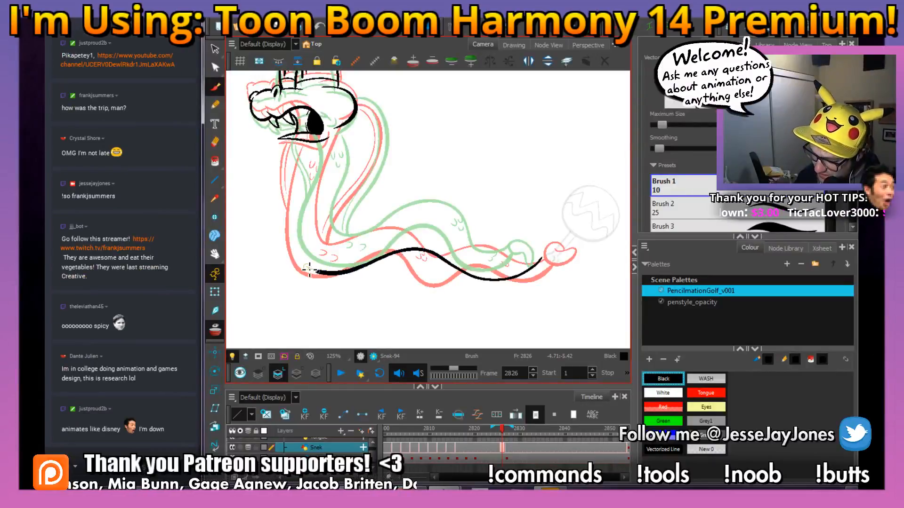
mouse_move(292, 233)
left_mouse_down()
mouse_move(300, 178)
mouse_move(316, 155)
left_mouse_up()
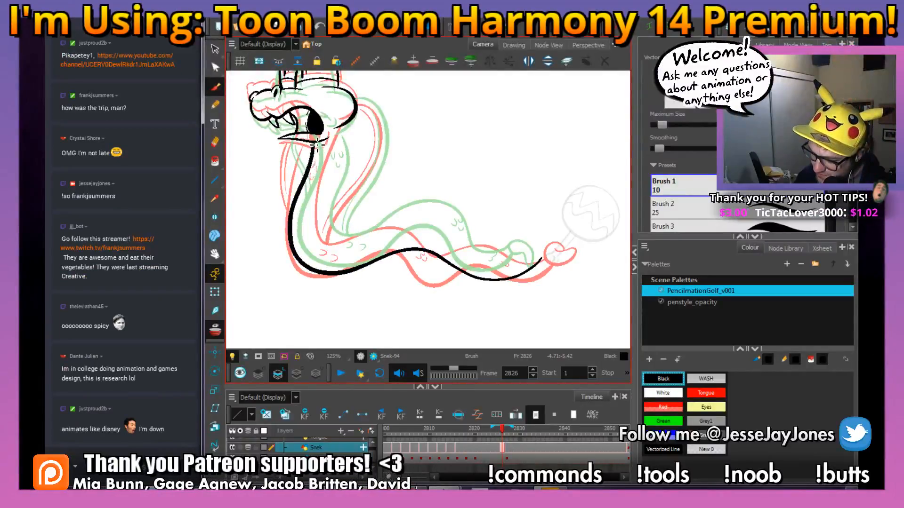
Ink the upper body contour from the tail up the neck to the head and adjust its shape with the Perspective tool.
left_click_drag(532, 261, 523, 266)
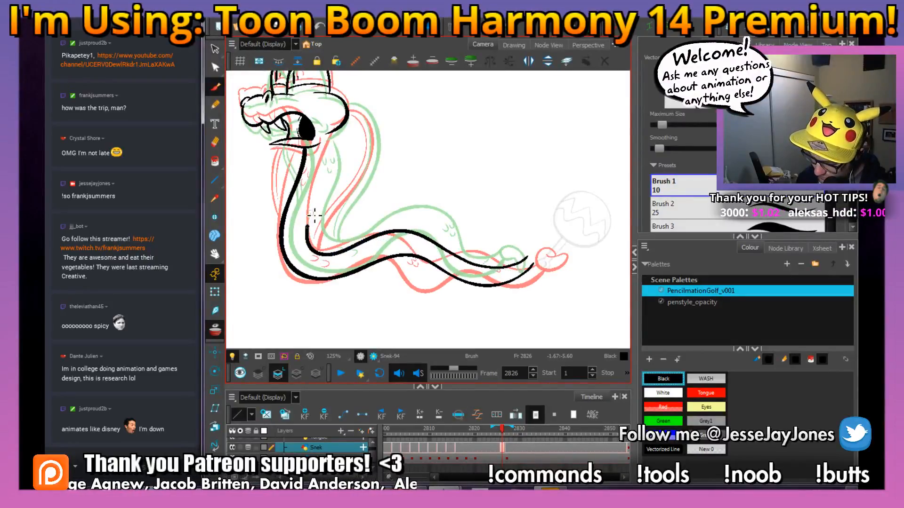
left_click_drag(331, 178, 336, 123)
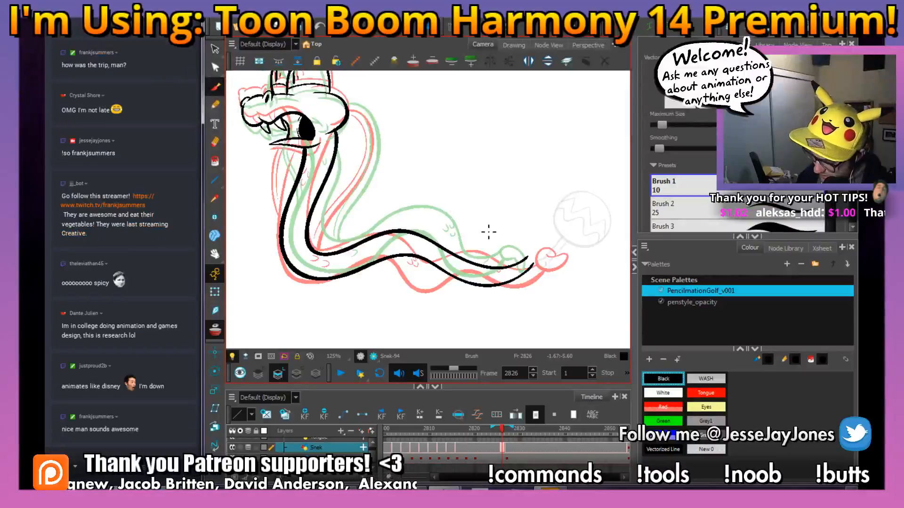
left_click_drag(532, 246, 414, 262)
left_click_drag(333, 236, 365, 235)
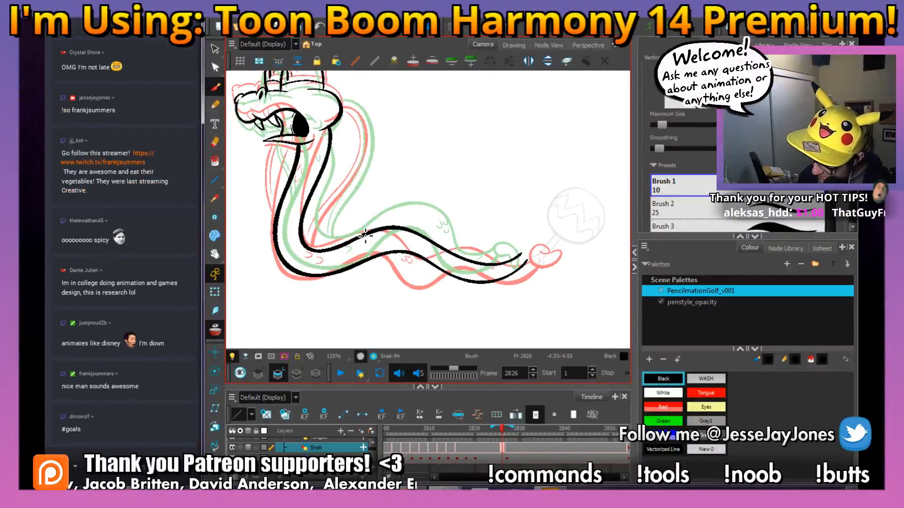
left_click(292, 272)
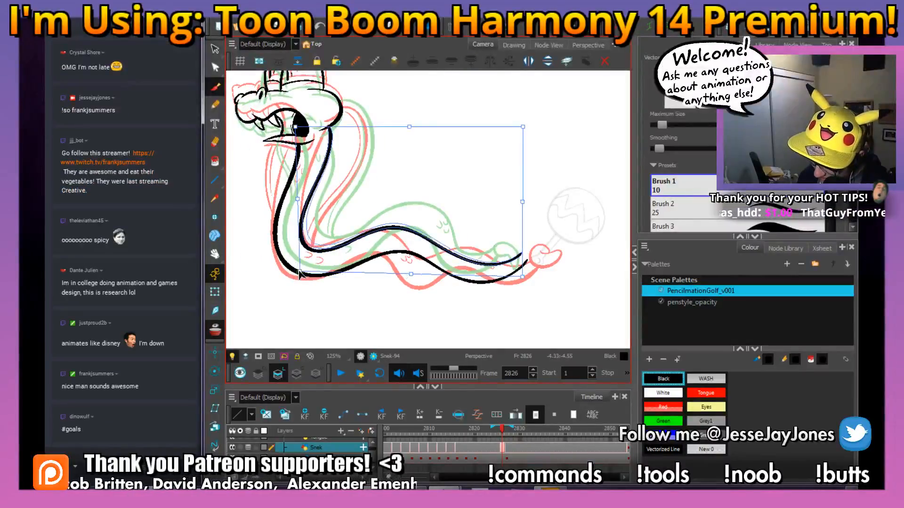
key("alt+b")
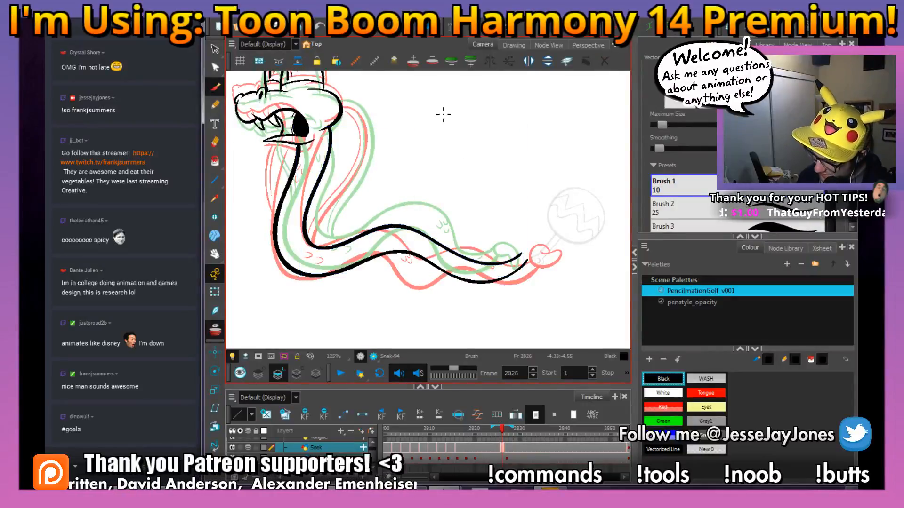
mouse_move(429, 138)
left_mouse_down()
mouse_move(474, 138)
mouse_move(477, 164)
left_mouse_up()
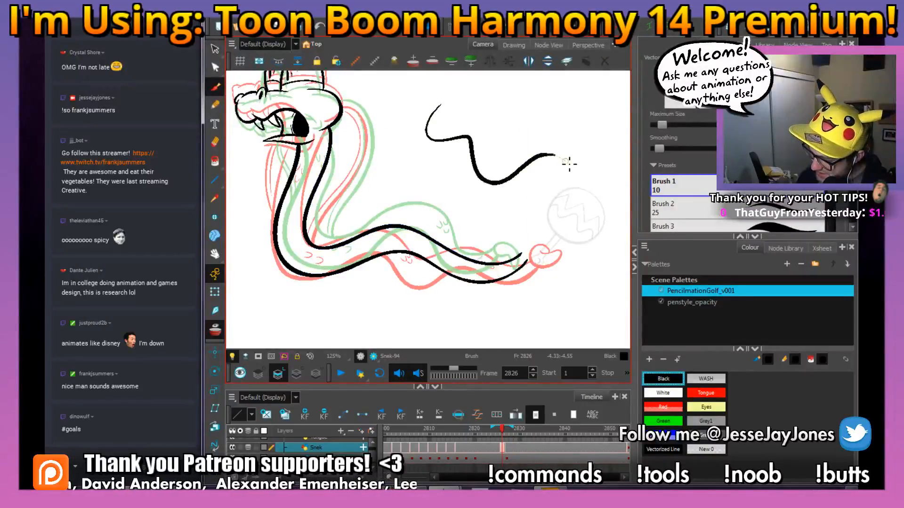
left_click_drag(515, 321, 446, 325)
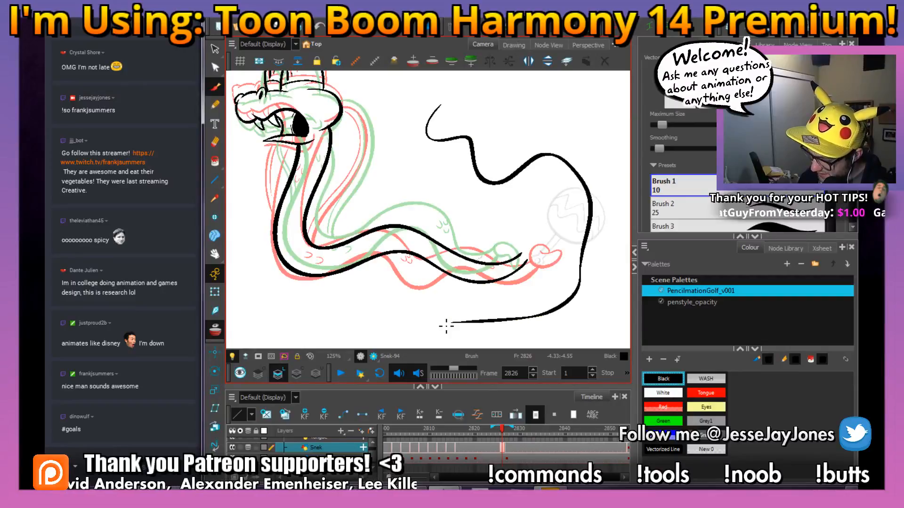
key("ctrl+z")
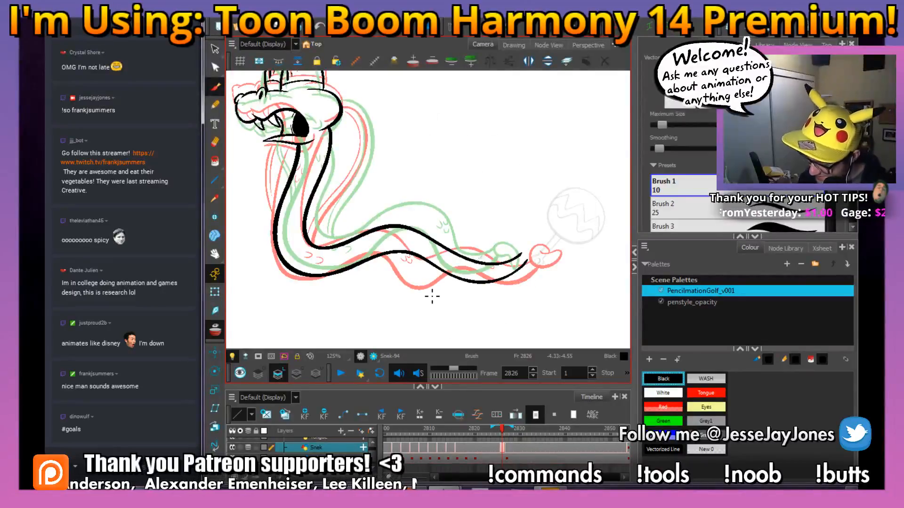
Ink the rounded tail end with its pointed tip over the body lines and erase the overlapping line inside it.
left_click_drag(375, 259, 462, 278)
mouse_move(556, 272)
left_mouse_down()
mouse_move(430, 275)
mouse_move(365, 254)
left_mouse_up()
scroll(365, 255, "up", 3)
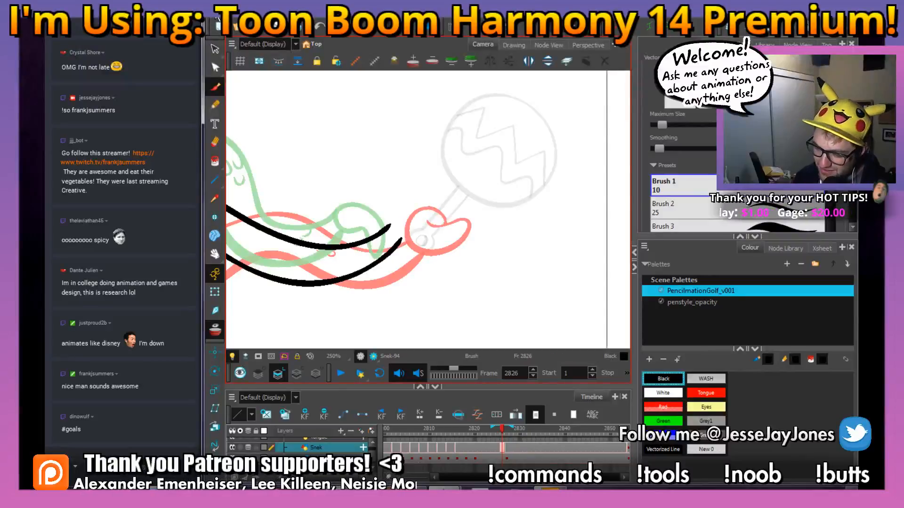
left_click_drag(506, 252, 476, 241)
key("2")
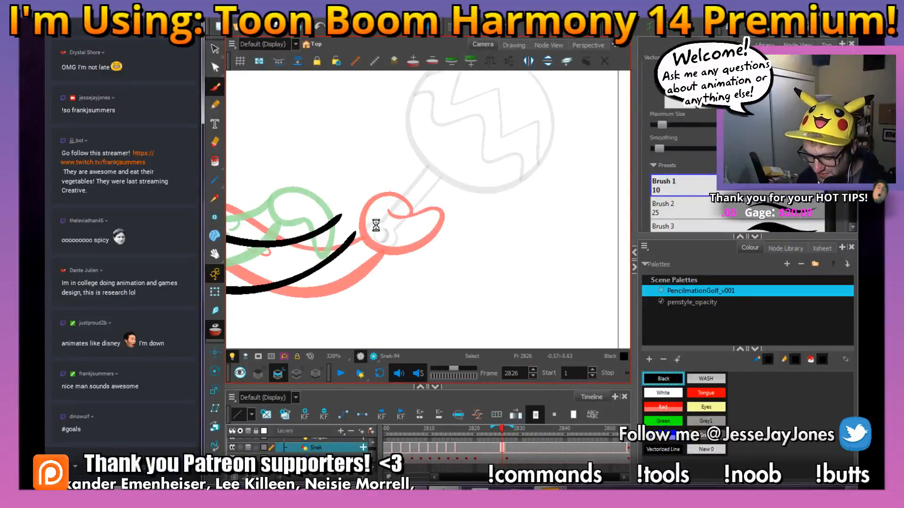
left_click_drag(376, 225, 408, 238)
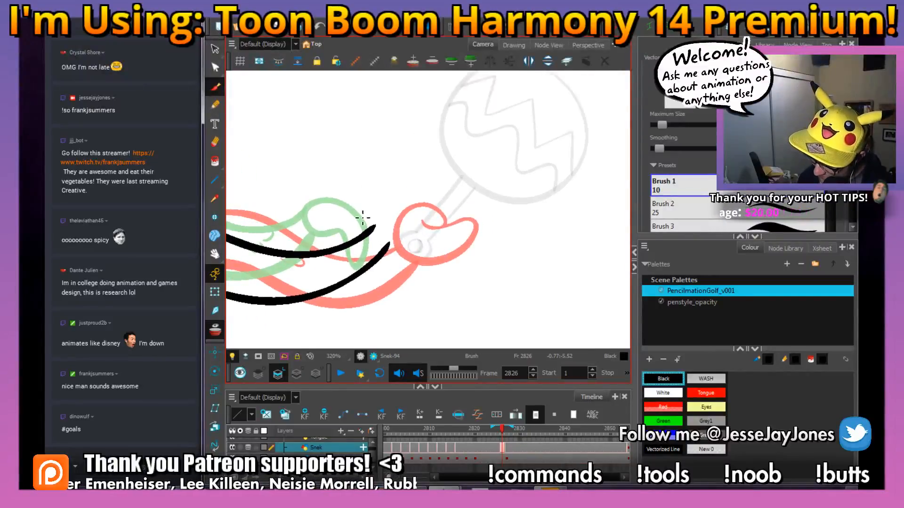
mouse_move(376, 208)
left_mouse_down()
mouse_move(363, 217)
mouse_move(362, 245)
mouse_move(394, 267)
mouse_move(433, 252)
mouse_move(438, 239)
mouse_move(408, 217)
mouse_move(362, 228)
left_mouse_up()
key("alt+e")
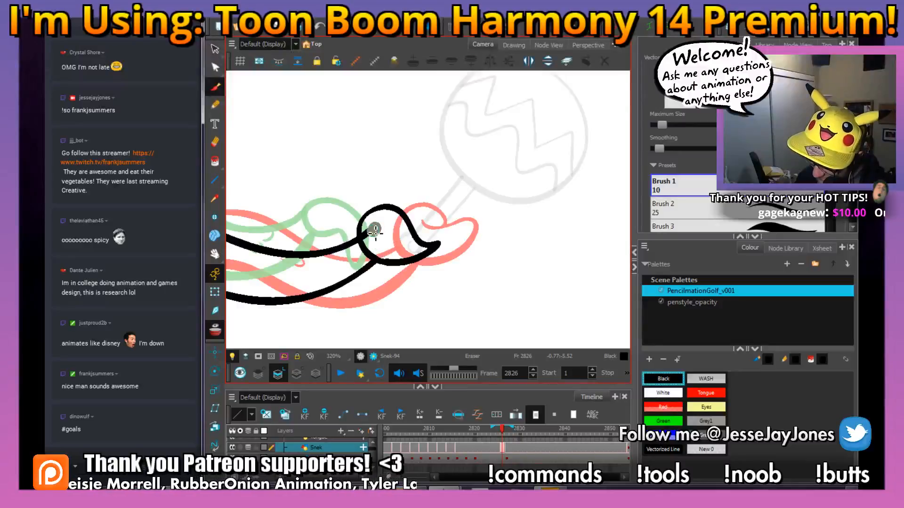
key("alt+b")
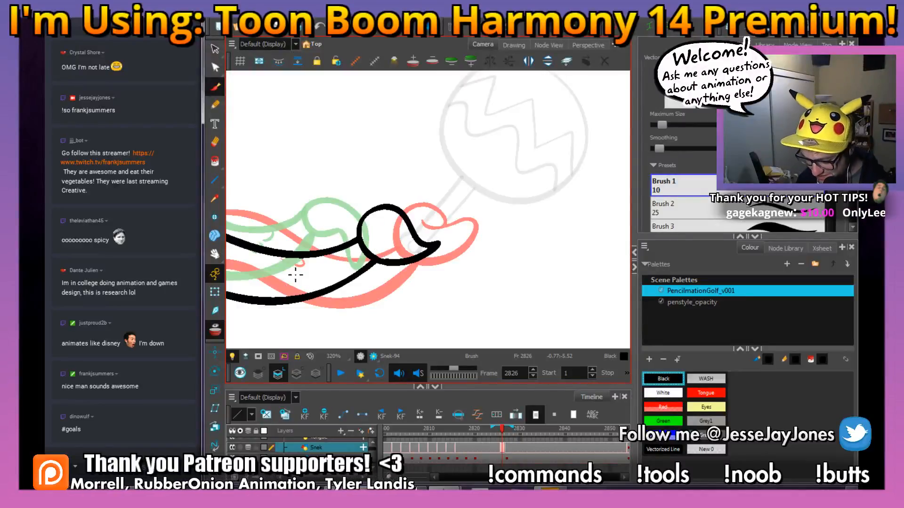
Post the !lisa command in the Twitch channel of the stream chat and set the chat back to #allchats.
left_click(74, 467)
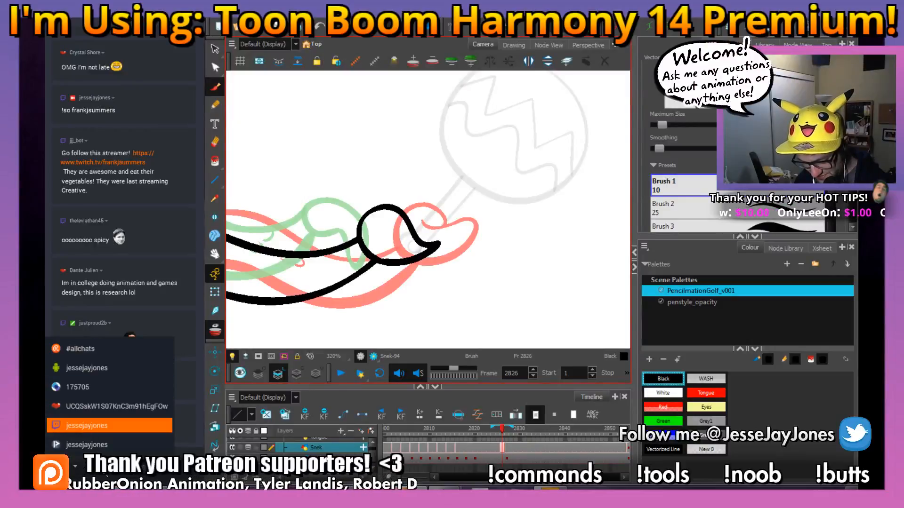
left_click(109, 425)
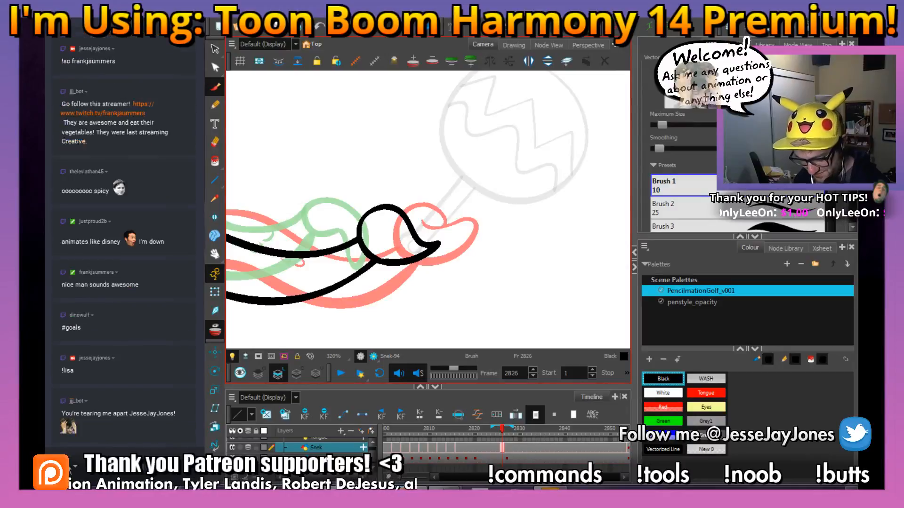
left_click(71, 466)
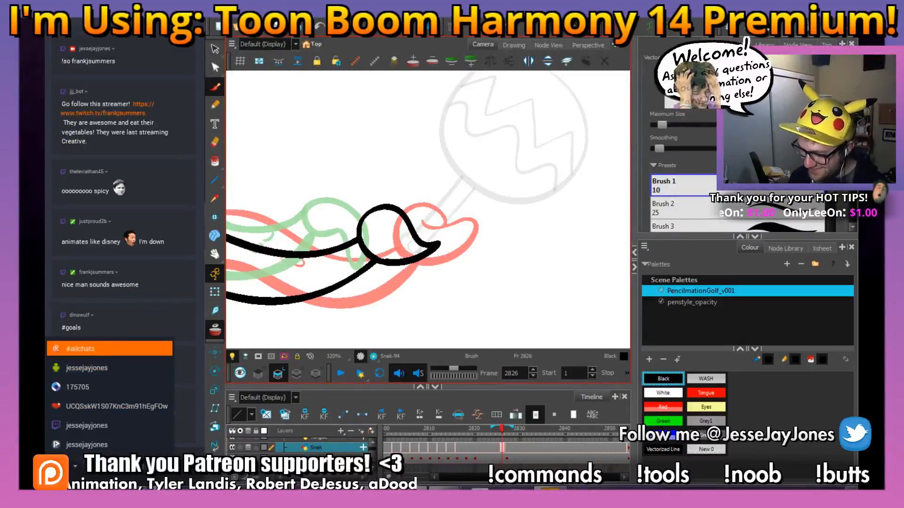
left_click(111, 349)
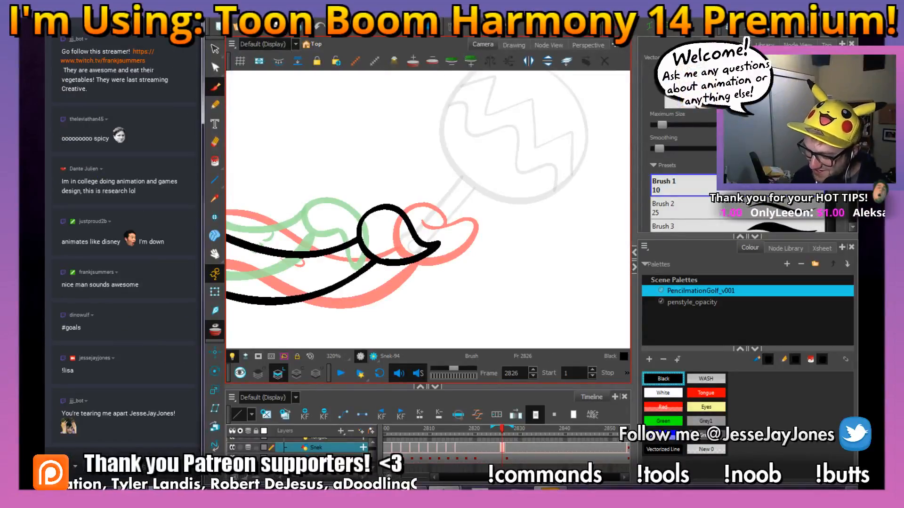
Ink small curved scale marks on the snake's body near the tail, on the middle hump and at the front bend.
left_click_drag(332, 208, 384, 196)
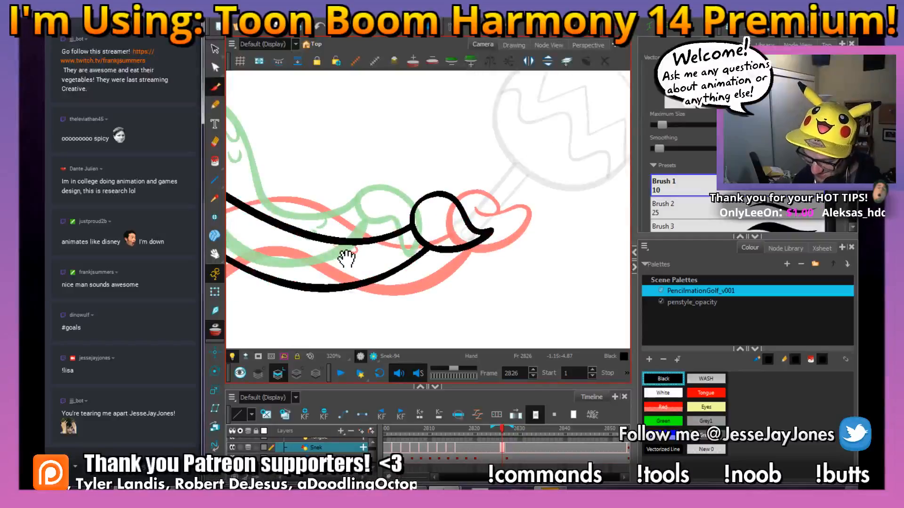
mouse_move(347, 258)
left_mouse_down()
mouse_move(414, 248)
mouse_move(443, 267)
left_mouse_up()
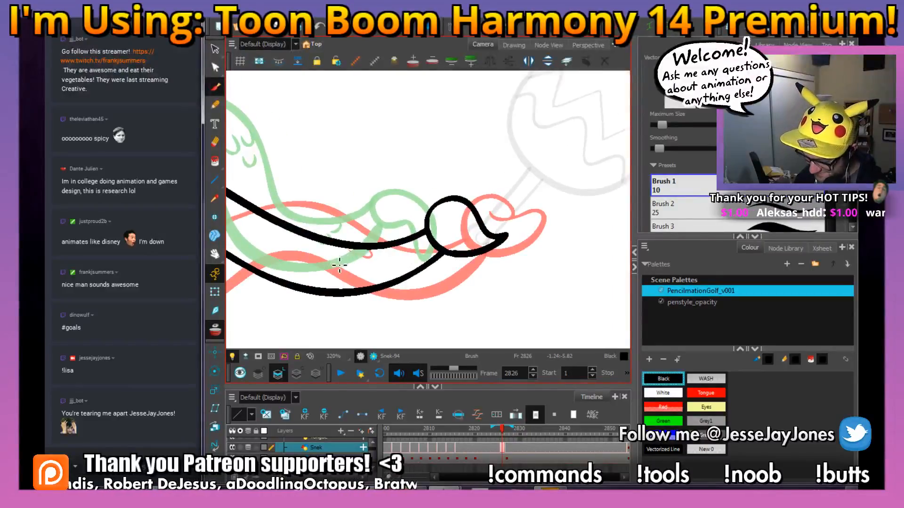
mouse_move(332, 258)
left_mouse_down()
mouse_move(477, 216)
mouse_move(436, 231)
mouse_move(475, 228)
left_mouse_up()
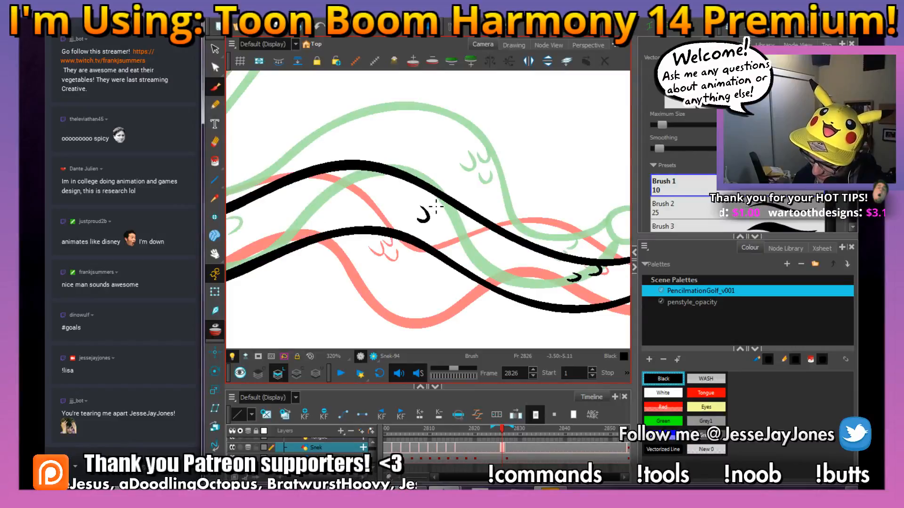
mouse_move(441, 197)
left_mouse_down()
mouse_move(432, 206)
mouse_move(477, 258)
left_mouse_up()
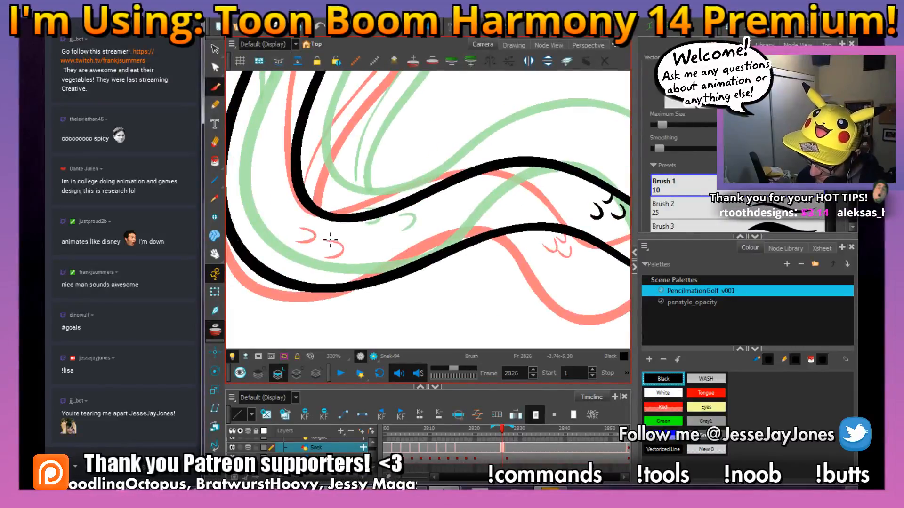
left_click_drag(324, 244, 360, 232)
Ink three small U-shaped scale marks on the snake's neck below the jaw.
left_click_drag(383, 195, 458, 289)
mouse_move(431, 132)
left_mouse_down()
mouse_move(415, 216)
mouse_move(381, 245)
left_mouse_up()
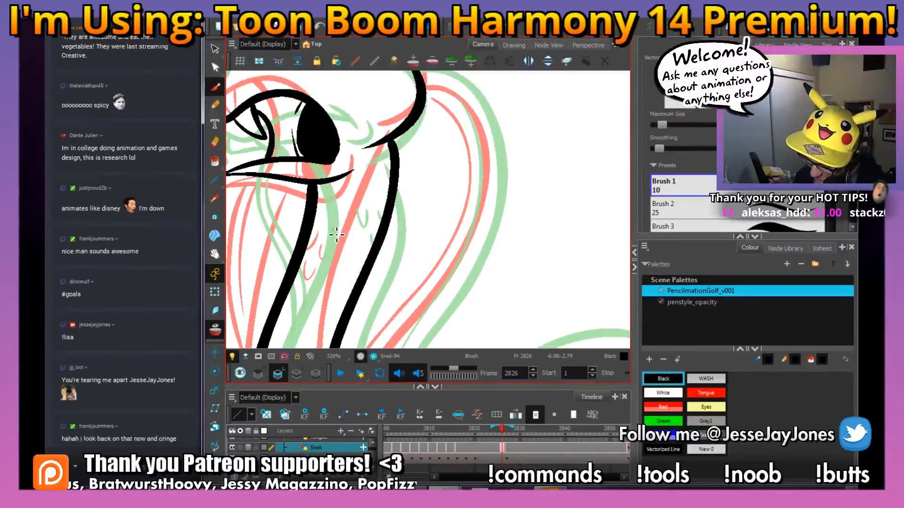
left_click_drag(333, 230, 346, 222)
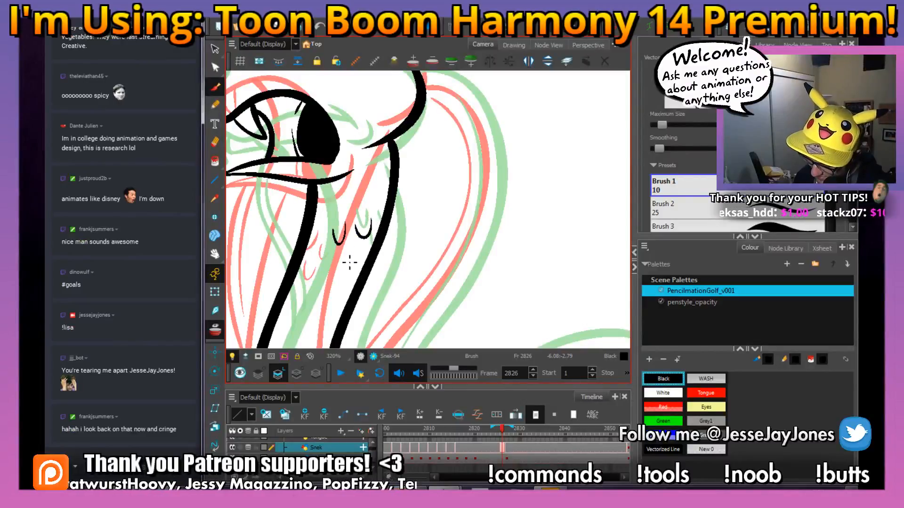
scroll(463, 250, "down", 3)
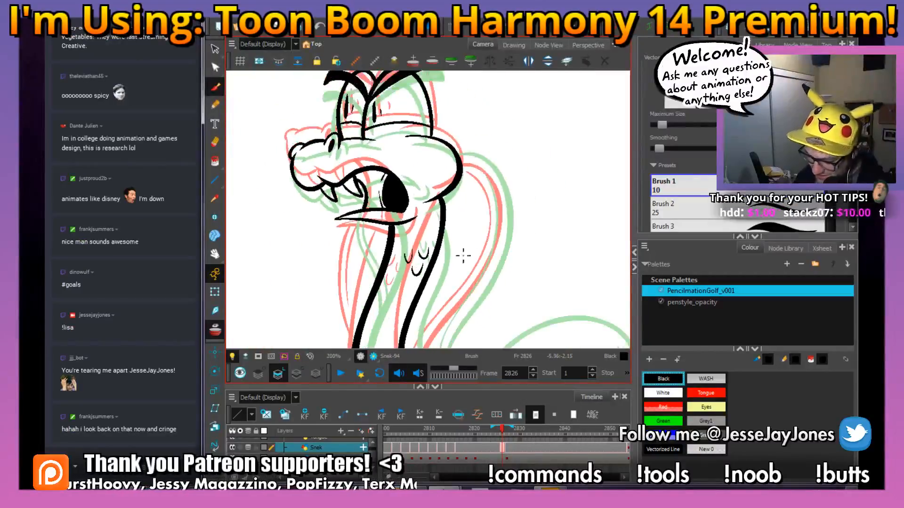
Ink the back side of the snake's hood from the head down to the neck bend, with its thin inner line.
left_click_drag(462, 282, 420, 231)
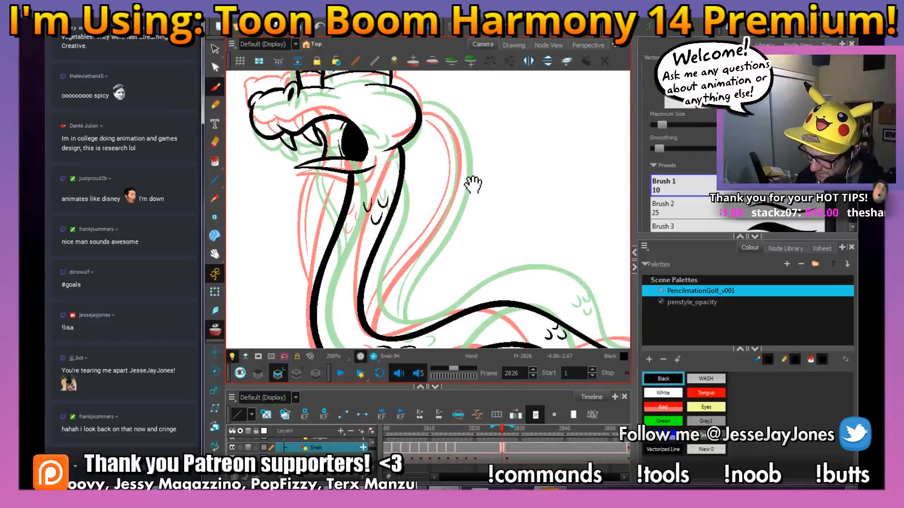
left_click_drag(473, 185, 445, 202)
scroll(415, 188, "up", 1)
scroll(408, 208, "down", 1)
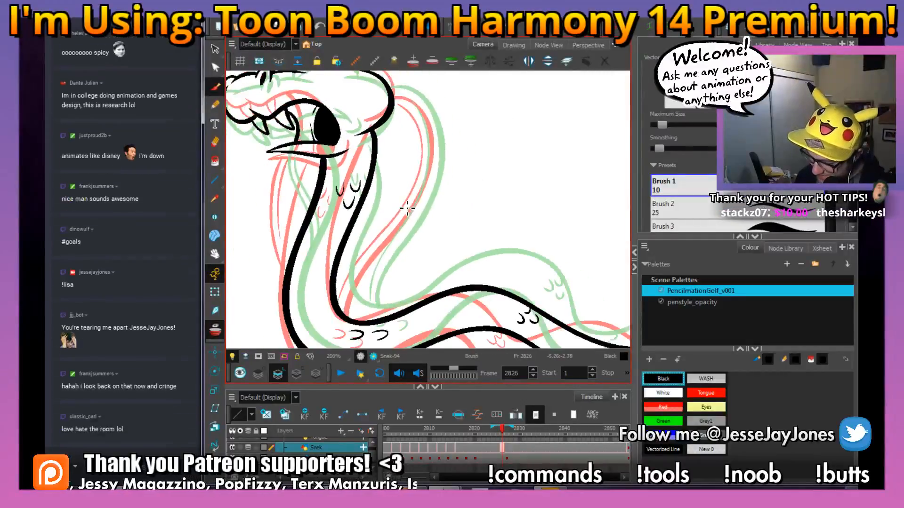
left_click_drag(387, 206, 385, 217)
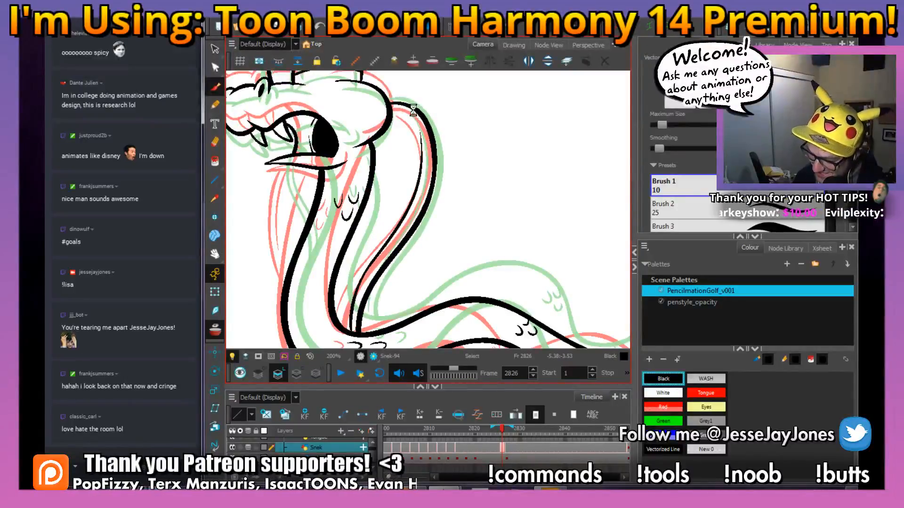
Ink the front side of the hood from under the lower jaw to the neck, with its thin inner line.
mouse_move(311, 211)
left_mouse_down()
mouse_move(343, 196)
mouse_move(355, 207)
left_mouse_up()
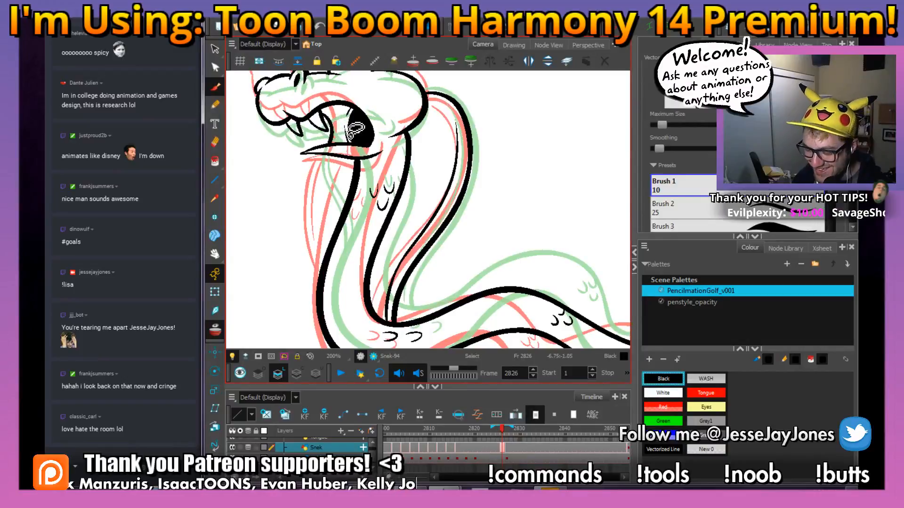
left_click_drag(359, 234, 397, 254)
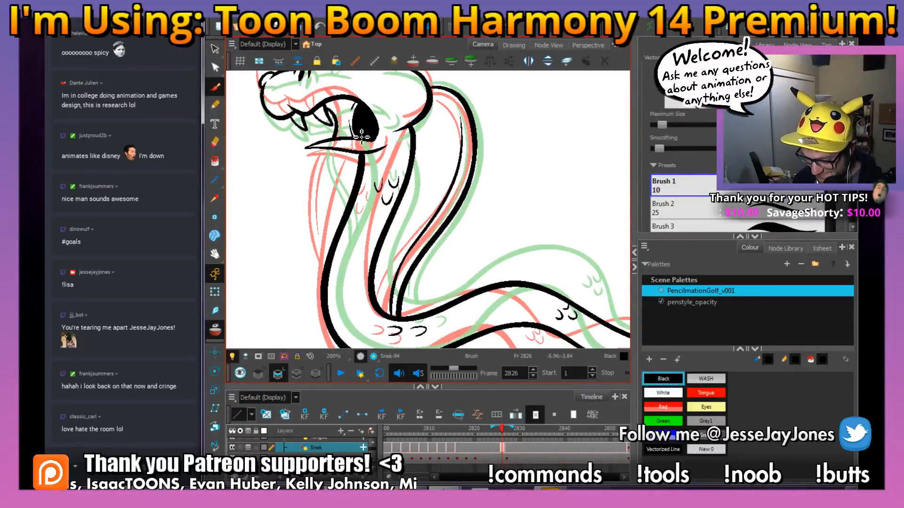
left_click_drag(368, 187, 365, 183)
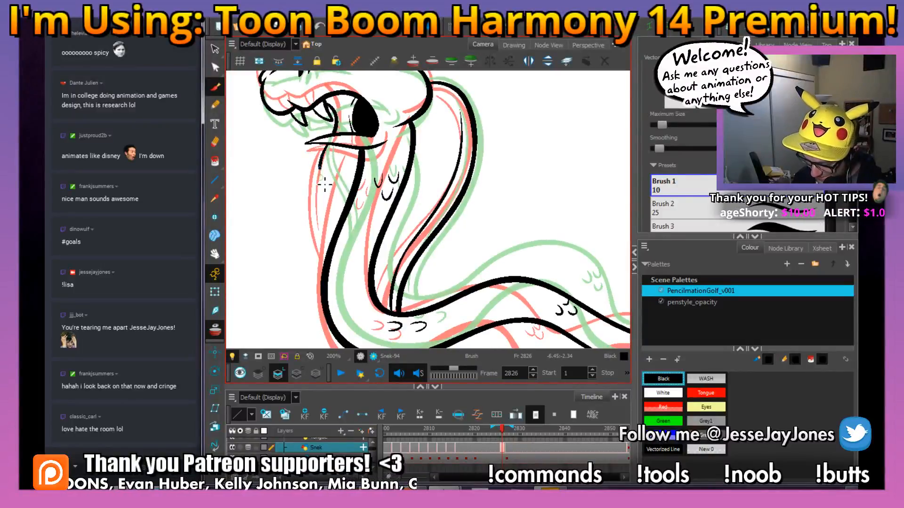
left_click_drag(335, 237, 340, 229)
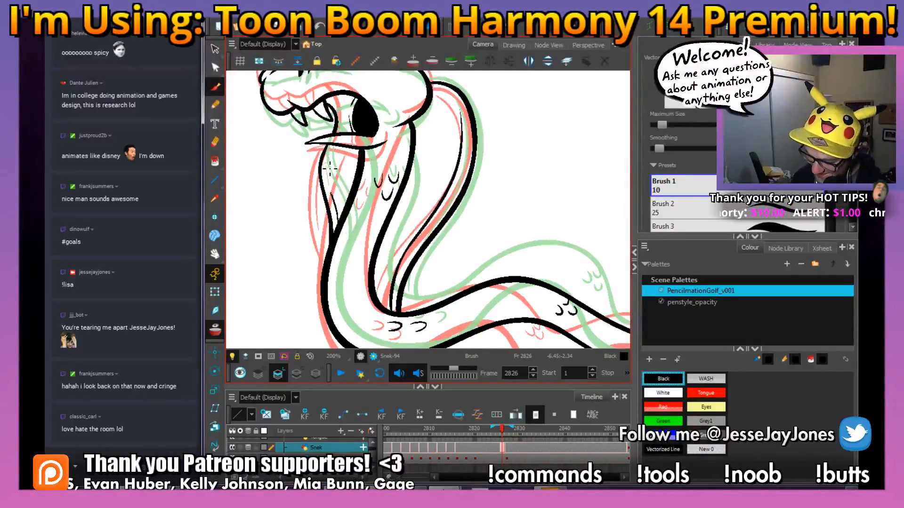
left_click_drag(330, 168, 338, 154)
Add a short vertical stroke beside the blunt end of the snake's long eyebrow.
key("1")
key("1")
mouse_move(495, 159)
left_mouse_down()
mouse_move(462, 167)
mouse_move(460, 179)
left_mouse_up()
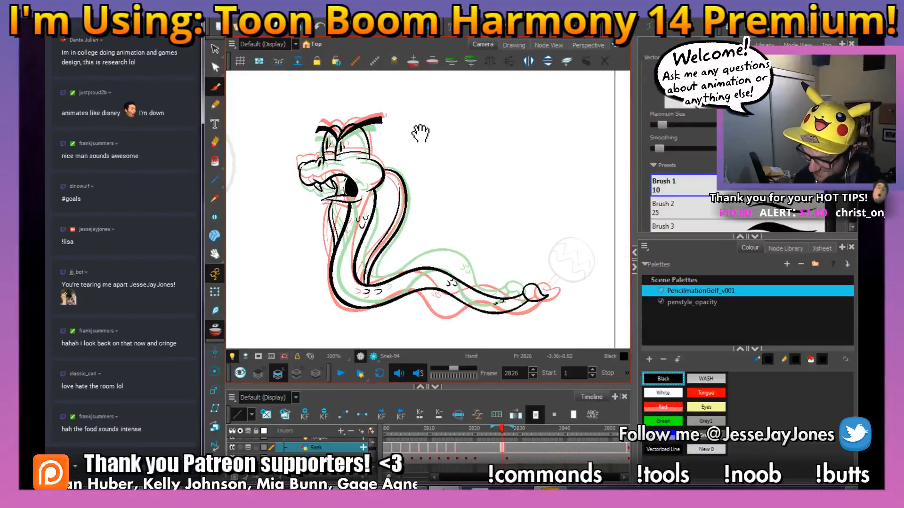
scroll(400, 130, "up", 3)
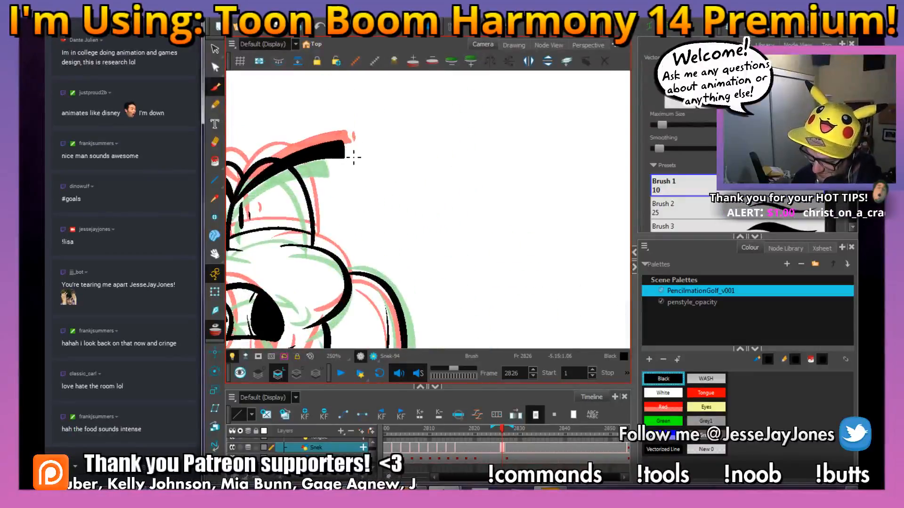
mouse_move(361, 183)
left_mouse_down()
mouse_move(374, 206)
mouse_move(410, 205)
left_mouse_up()
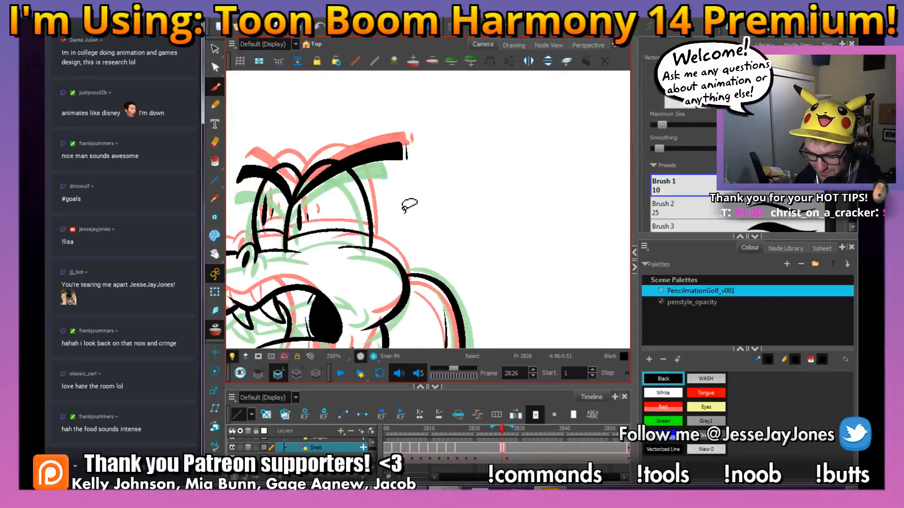
Flip back and forth between frame 2826 and its neighbouring frames to check the snake's motion from pose to pose.
key("1")
key("1")
left_click_drag(397, 240, 413, 204)
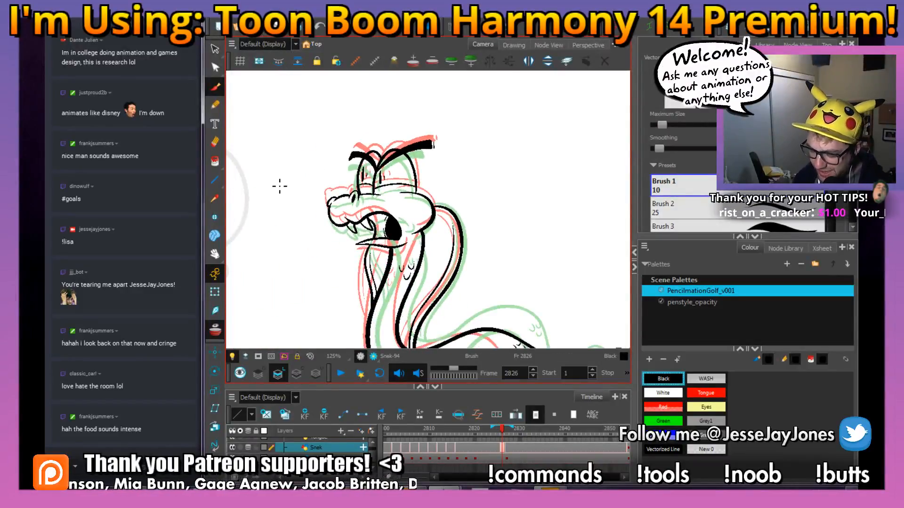
left_click_drag(379, 301, 335, 260)
left_click_drag(349, 295, 345, 267)
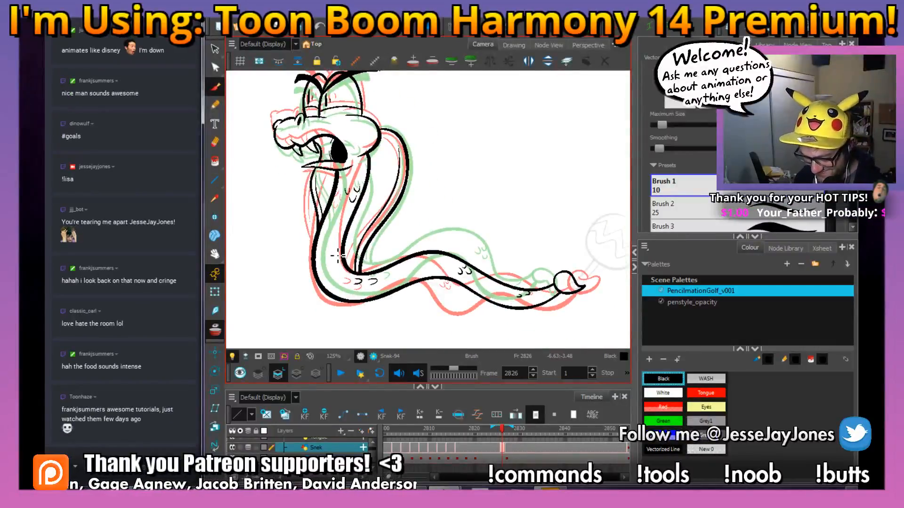
key("comma")
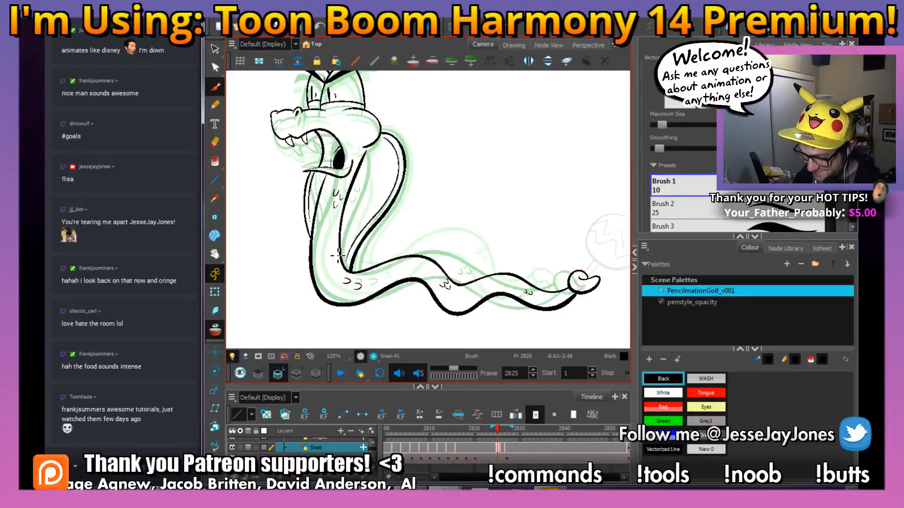
key("period")
key("comma")
key("period")
key("period")
key("comma")
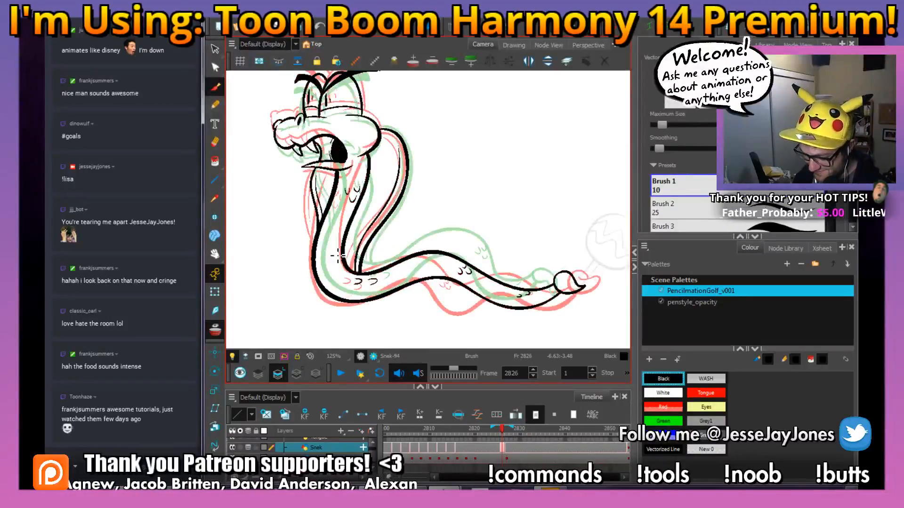
key("comma")
key("period")
key("period")
key("period")
key("comma")
key("comma")
key("comma")
key("comma")
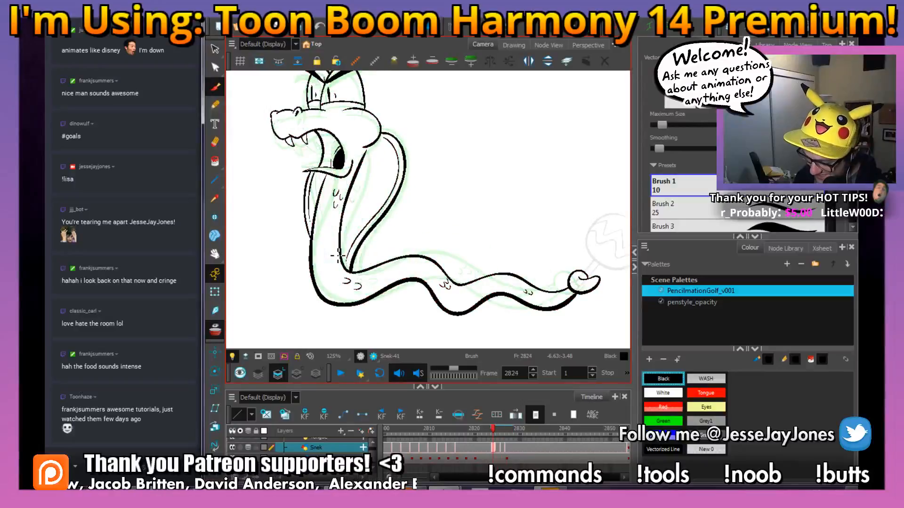
key("period")
key("period")
key("period")
key("period")
key("comma")
key("comma")
key("comma")
key("comma")
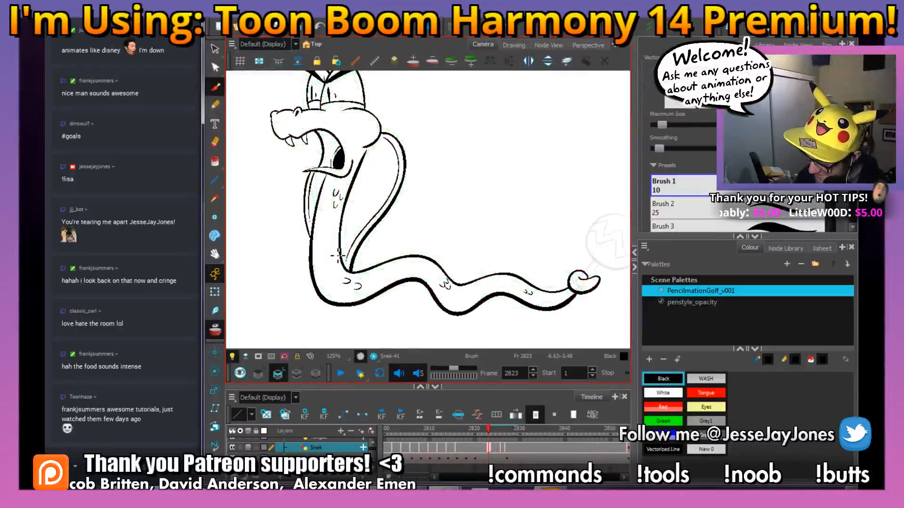
key("period")
key("period")
key("period")
key("comma")
key("comma")
key("comma")
key("comma")
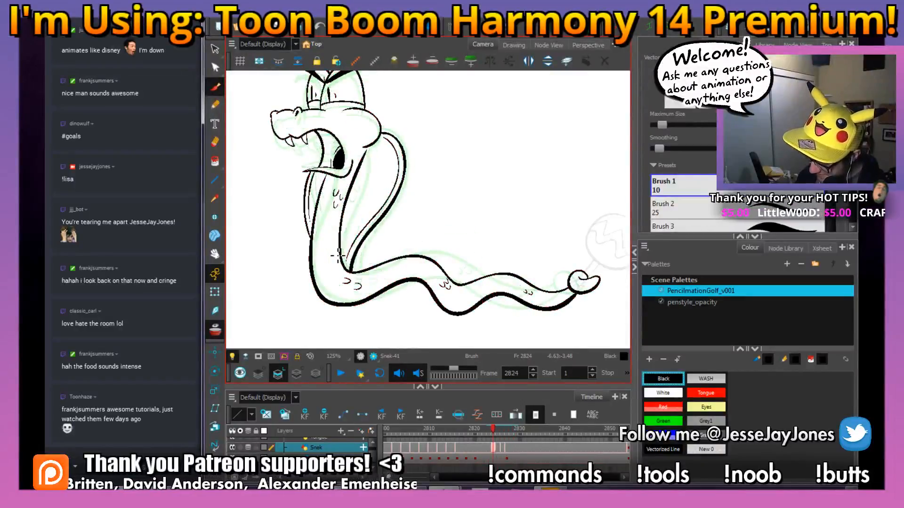
Turn off the onion skin and shift the in-between drawing on frame 2826 of the Snek layer earlier to cover frame 2825.
left_click(503, 446)
left_click(215, 330)
left_click(502, 449)
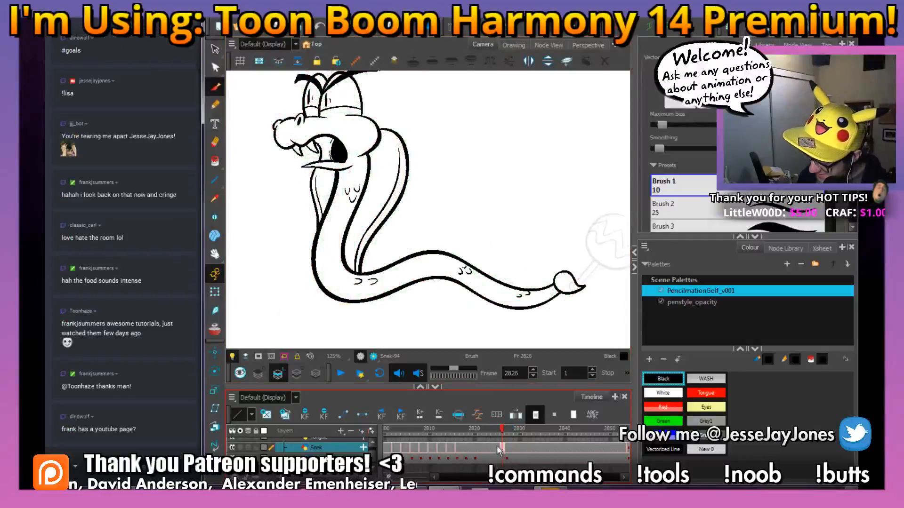
key("comma")
key("comma")
key("comma")
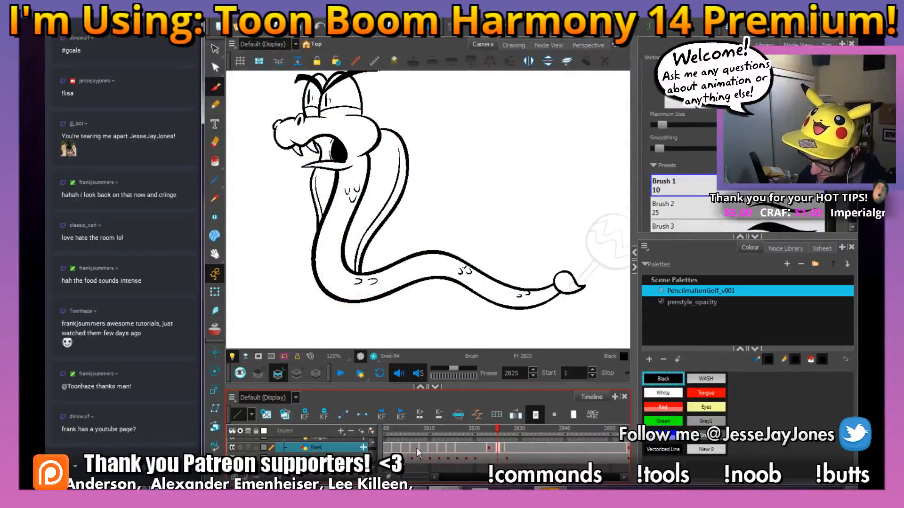
Create an empty drawing at frame 2825 on the Snek layer and turn the onion skin back on.
left_click(500, 451)
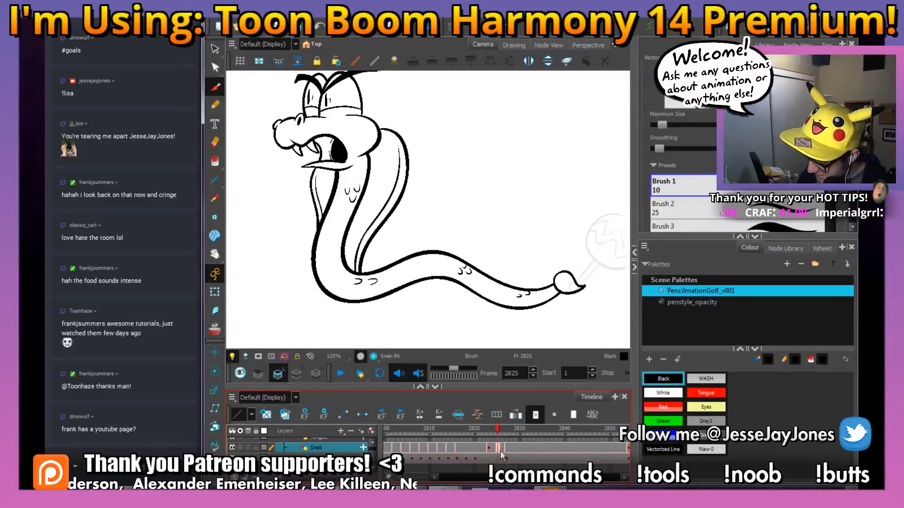
left_click(268, 418)
left_click(214, 330)
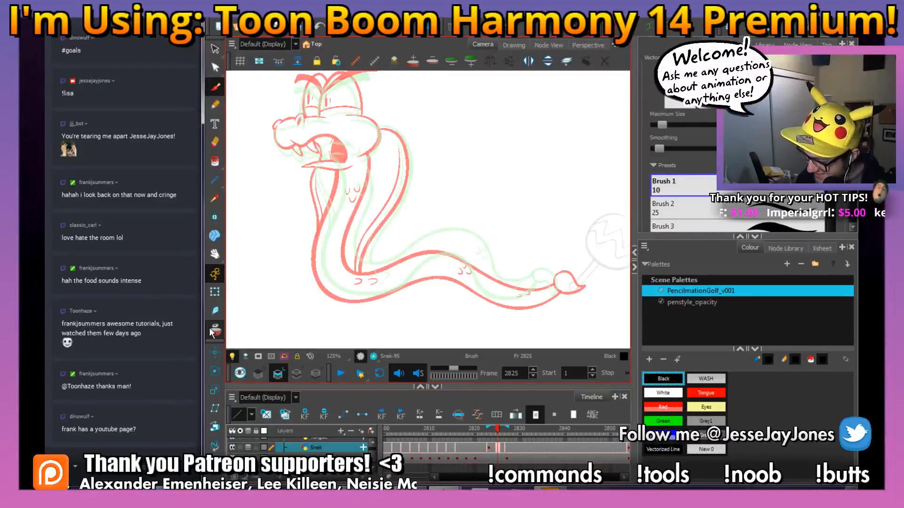
key("space")
left_click_drag(522, 277, 442, 257)
scroll(460, 258, "up", 4)
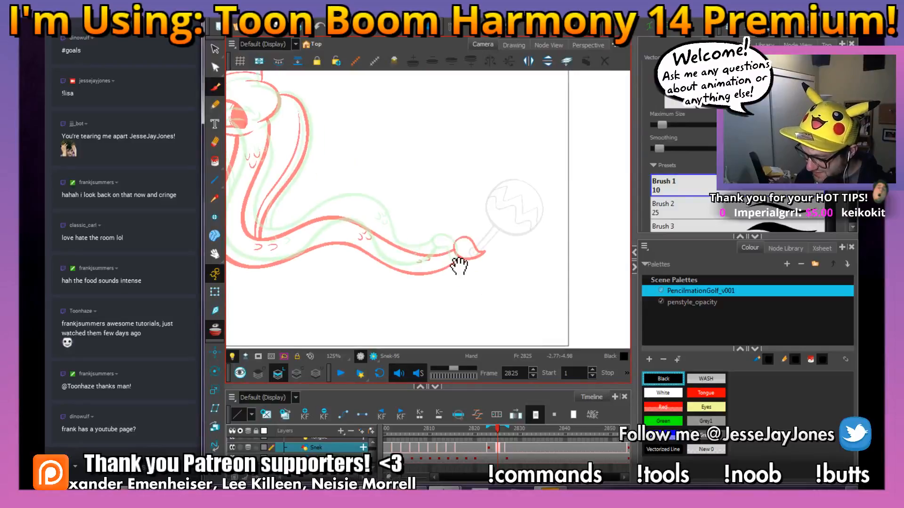
left_click_drag(428, 260, 439, 282)
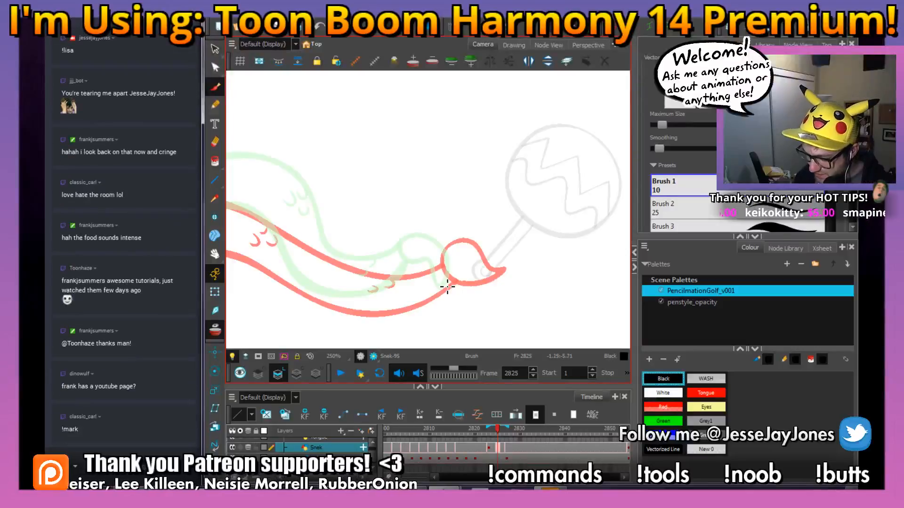
key("space")
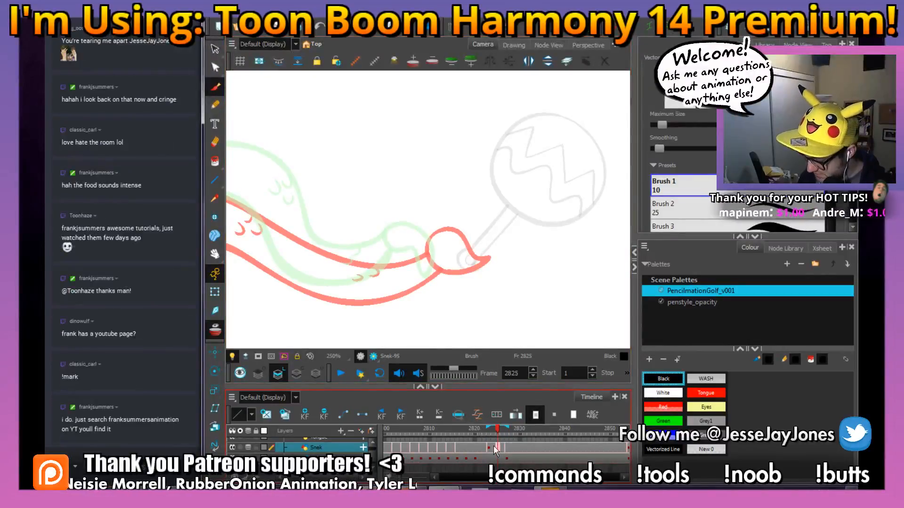
Switch the stream chat's message target to the Twitch channel and back to #allchats.
left_click(76, 466)
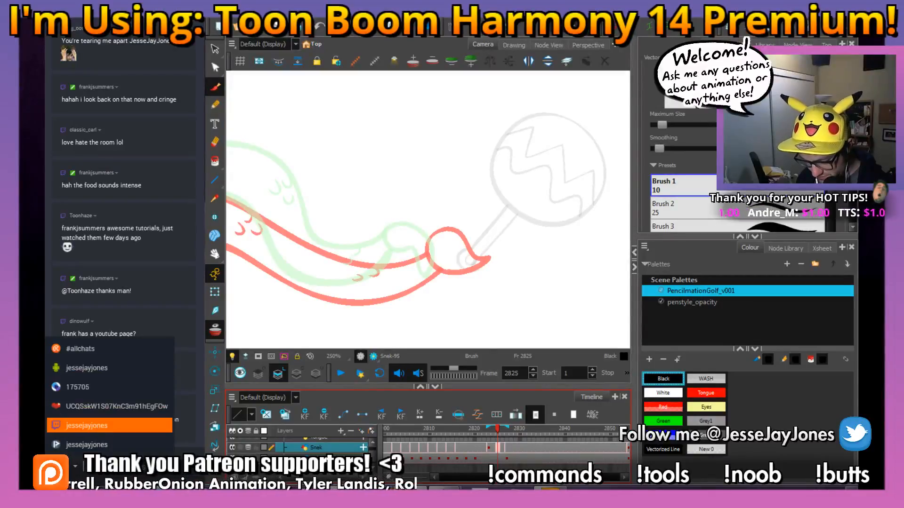
left_click(109, 426)
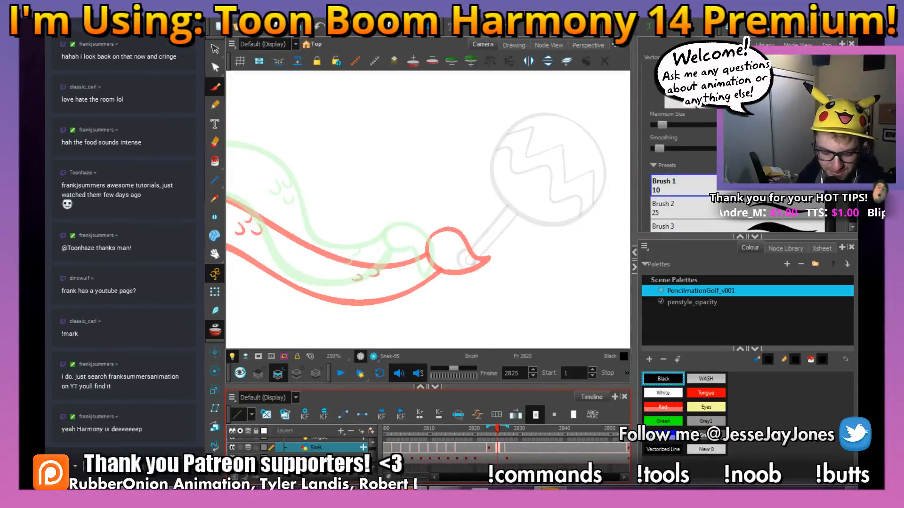
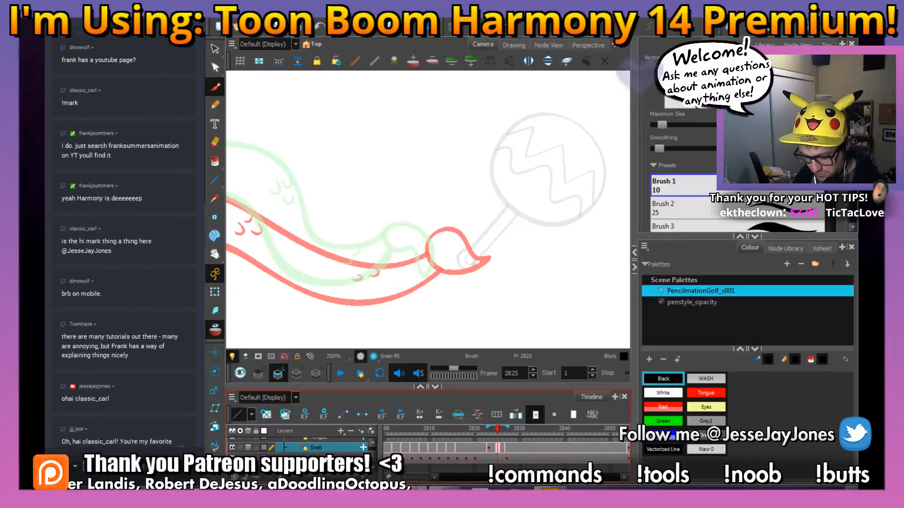
left_click(79, 455)
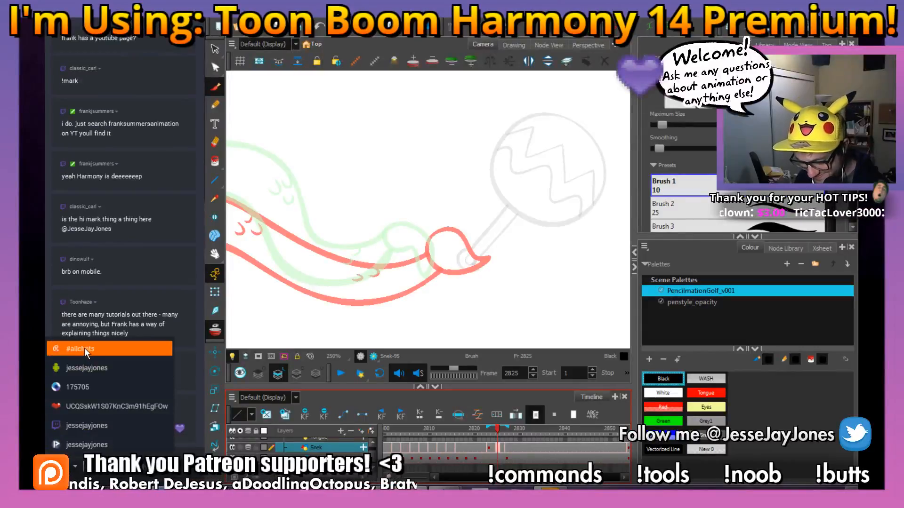
left_click_drag(382, 255, 393, 257)
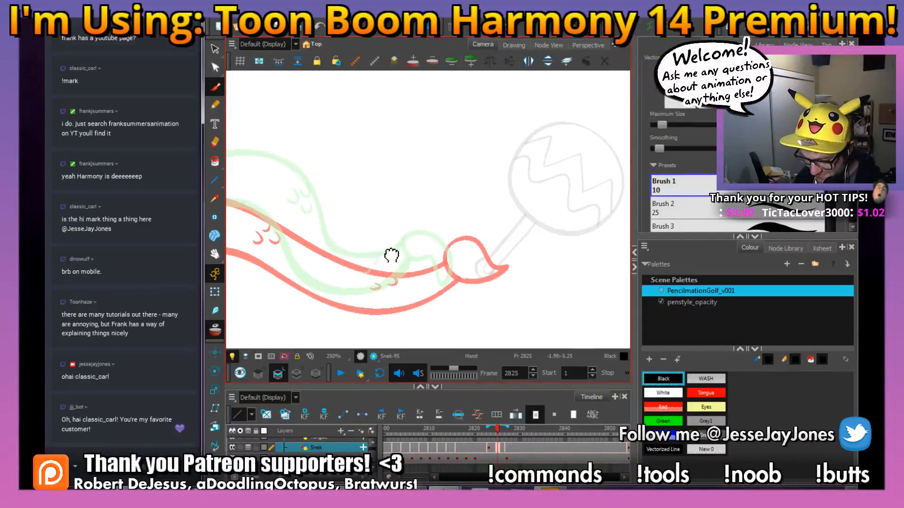
mouse_move(461, 282)
left_mouse_down()
mouse_move(413, 267)
mouse_move(428, 286)
mouse_move(463, 298)
left_mouse_up()
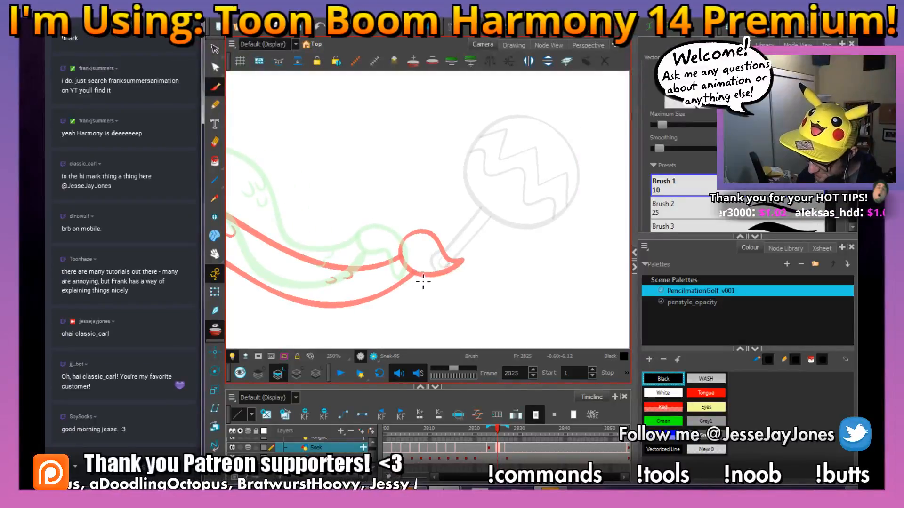
mouse_move(434, 258)
left_mouse_down()
mouse_move(405, 229)
mouse_move(384, 238)
mouse_move(380, 258)
mouse_move(422, 283)
mouse_move(432, 266)
mouse_move(424, 241)
mouse_move(402, 226)
mouse_move(376, 241)
mouse_move(379, 254)
mouse_move(406, 262)
mouse_move(420, 283)
mouse_move(430, 265)
left_mouse_up()
key("ctrl+z")
Examine the onion-skinned snake poses around frame 2825 from the tail up to the head.
key("space")
mouse_move(362, 284)
left_mouse_down()
mouse_move(465, 278)
mouse_move(459, 269)
left_mouse_up()
key("1")
key("1")
key("1")
key("space")
key("space")
mouse_move(439, 222)
left_mouse_down()
mouse_move(423, 188)
mouse_move(392, 187)
mouse_move(377, 207)
left_mouse_up()
key("space")
key("space")
left_click_drag(387, 240, 438, 260)
mouse_move(324, 152)
left_mouse_down()
mouse_move(363, 194)
mouse_move(442, 247)
left_mouse_up()
key("2")
key("2")
key("space")
left_click_drag(347, 192, 414, 222)
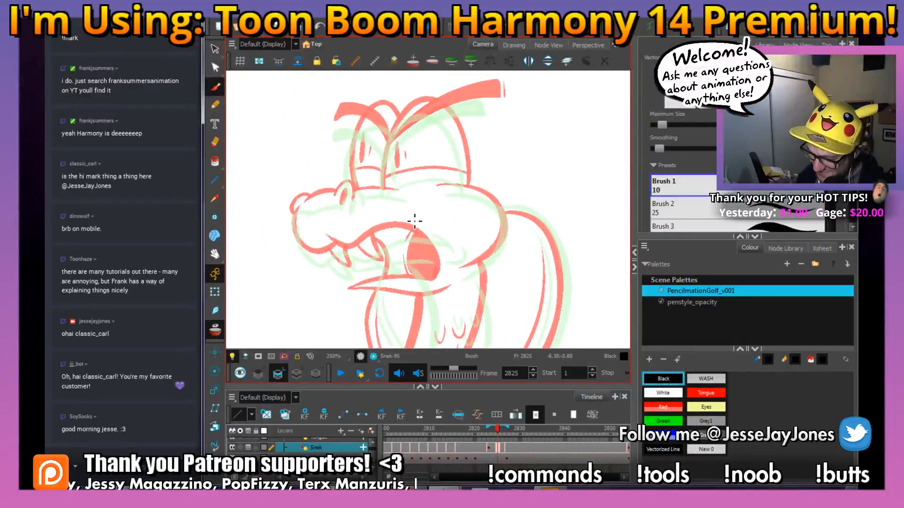
left_click_drag(482, 209, 419, 248)
key("1")
key("1")
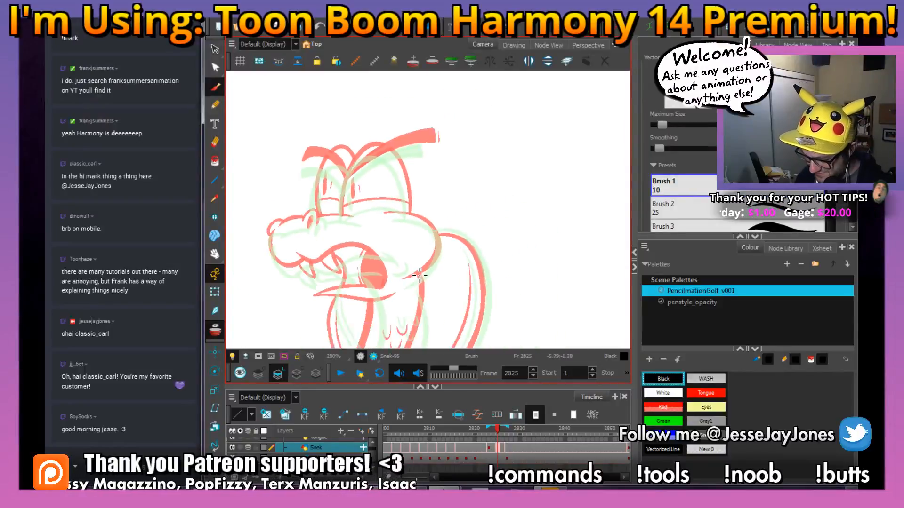
Draw the snake's nostril bump with its dark slit and the line along the top of the snout in black.
key("2")
key("2")
key("2")
key("space")
mouse_move(320, 254)
left_mouse_down()
mouse_move(364, 242)
mouse_move(348, 226)
mouse_move(380, 249)
mouse_move(343, 224)
mouse_move(329, 232)
mouse_move(338, 250)
left_mouse_up()
key("2")
key("space")
mouse_move(345, 253)
left_mouse_down()
mouse_move(397, 237)
mouse_move(357, 225)
mouse_move(337, 240)
left_mouse_up()
key("space")
left_click_drag(454, 279, 435, 280)
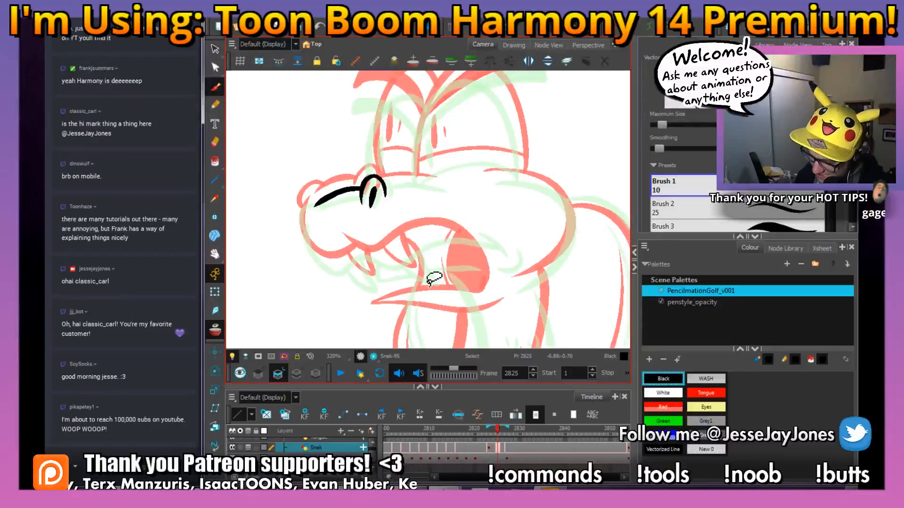
Draw the rounded front of the snout and the wavy upper mouth line curving back to the mouth corner.
mouse_move(396, 304)
left_mouse_down()
mouse_move(386, 298)
mouse_move(392, 274)
mouse_move(376, 270)
left_mouse_up()
key("space")
key("space")
mouse_move(428, 259)
left_mouse_down()
mouse_move(442, 280)
mouse_move(431, 280)
left_mouse_up()
key("space")
key("space")
left_click_drag(404, 208, 406, 184)
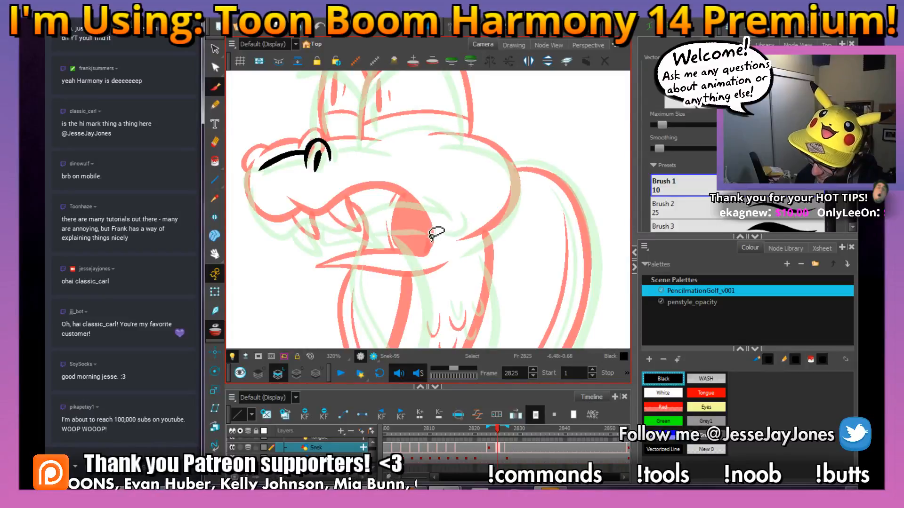
mouse_move(425, 207)
left_mouse_down()
mouse_move(406, 192)
mouse_move(374, 194)
mouse_move(322, 223)
mouse_move(287, 198)
left_mouse_up()
key("space")
mouse_move(340, 220)
left_mouse_down()
mouse_move(331, 248)
mouse_move(318, 254)
mouse_move(295, 246)
mouse_move(284, 216)
mouse_move(301, 188)
left_mouse_up()
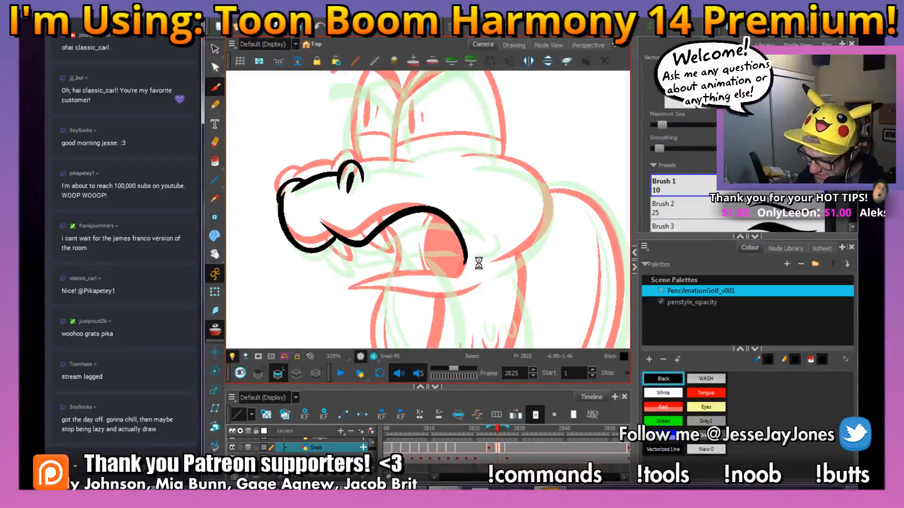
Draw the short contour line running back from the nostril along the top of the snout.
key("space")
left_click_drag(478, 263, 449, 258)
key("space")
key("space")
left_click_drag(392, 220, 409, 214)
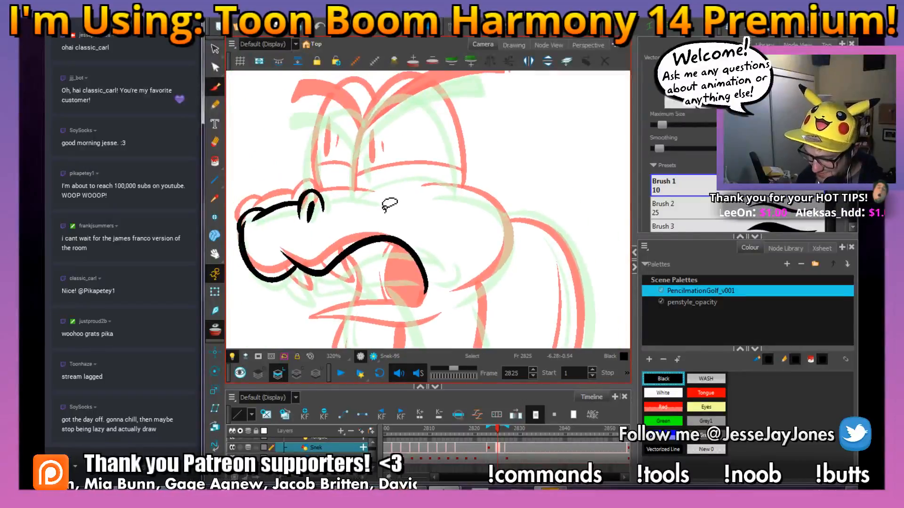
left_click_drag(360, 197, 317, 195)
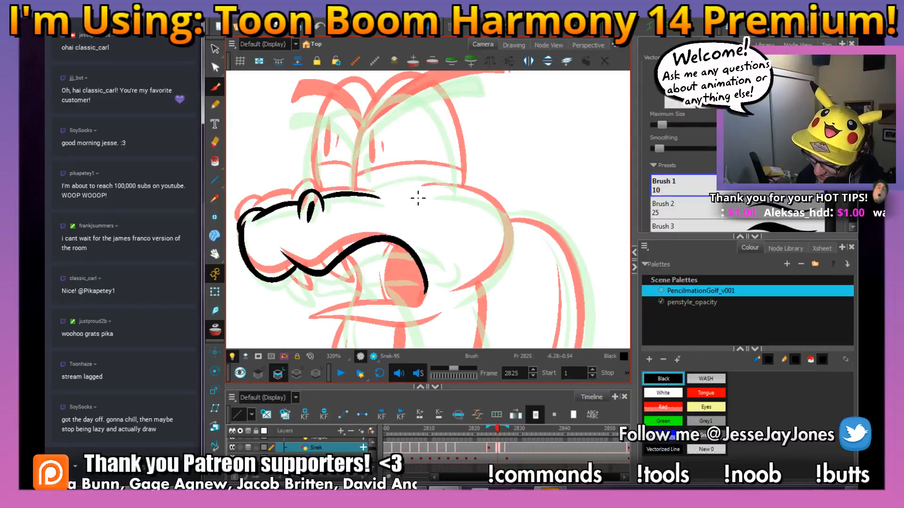
Draw the curve around the back of the snake's head to the jaw and the tall arched outline of the larger eye.
key("space")
left_click_drag(375, 177, 322, 116)
left_click_drag(387, 239, 416, 286)
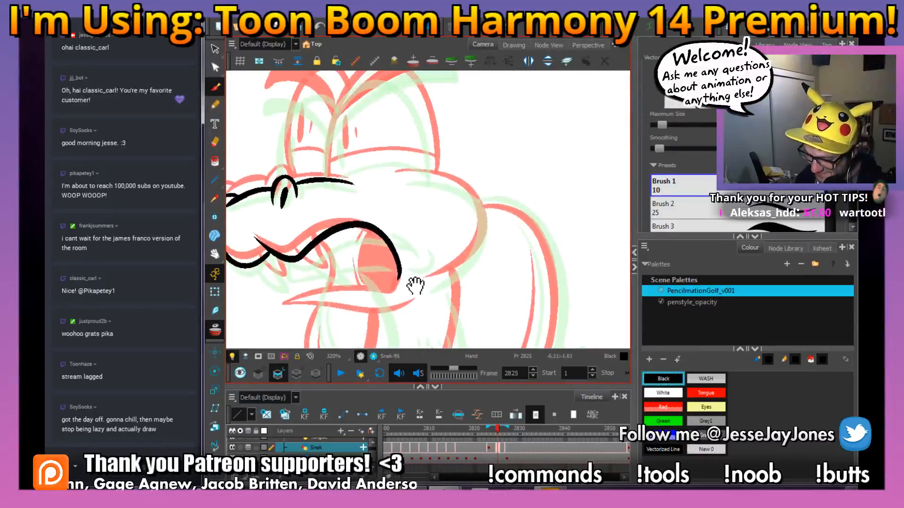
key("1")
key("2")
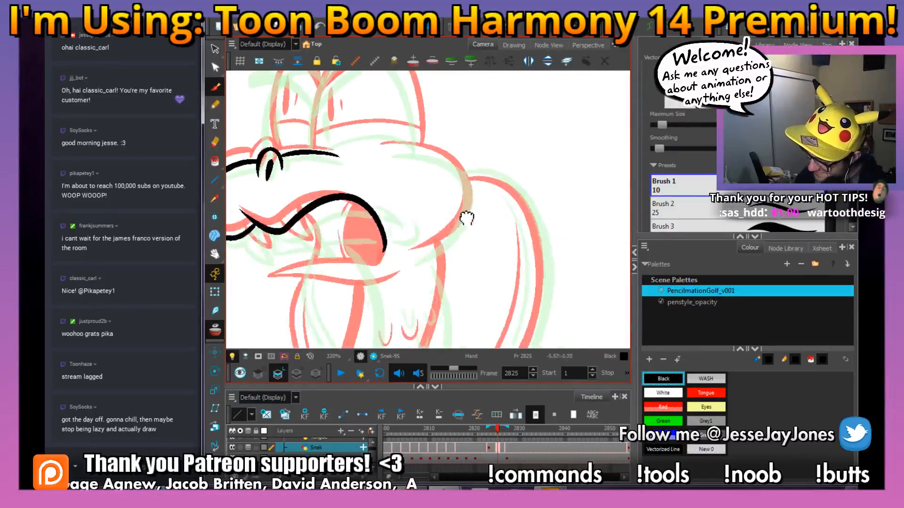
mouse_move(425, 151)
left_mouse_down()
mouse_move(464, 175)
mouse_move(472, 222)
mouse_move(409, 255)
left_mouse_up()
key("space")
mouse_move(454, 170)
left_mouse_down()
mouse_move(499, 266)
mouse_move(420, 128)
mouse_move(380, 161)
mouse_move(361, 245)
left_mouse_up()
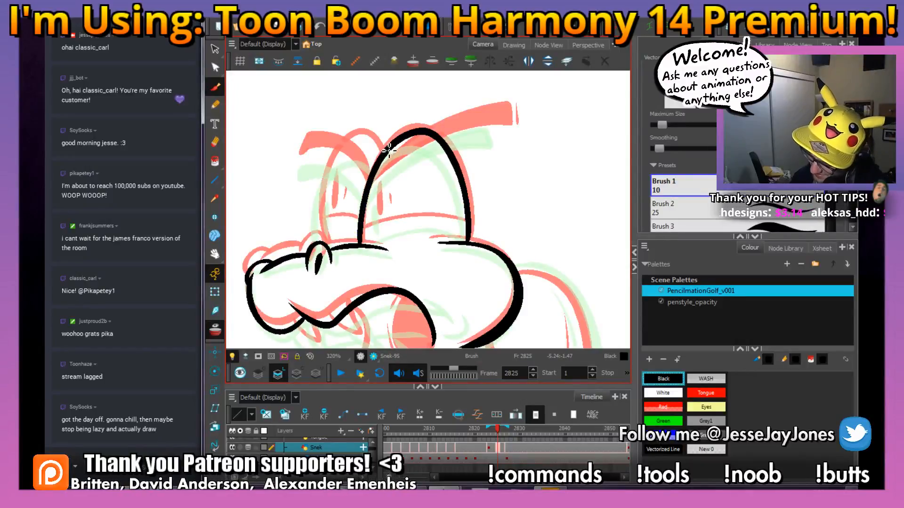
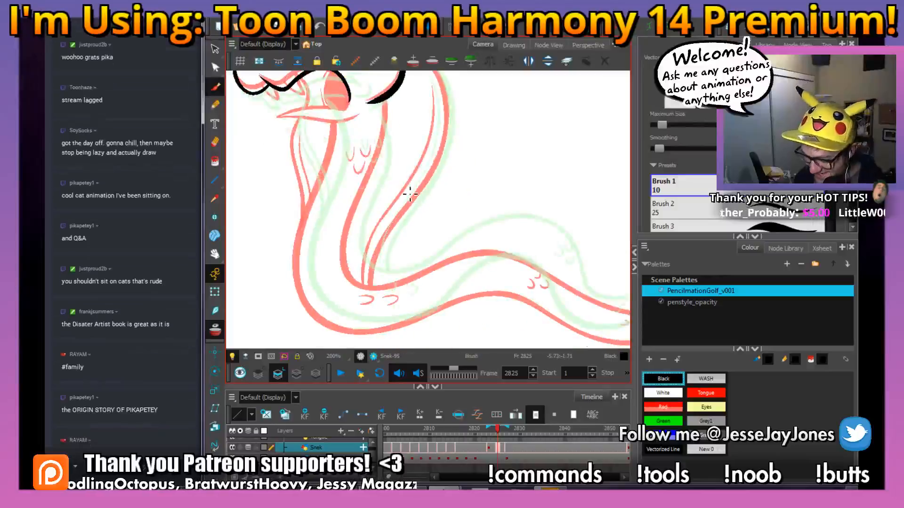
Draw the two curved fangs hanging from the snake's upper mouth line between the onion-skinned poses.
mouse_move(370, 155)
left_mouse_down()
mouse_move(425, 268)
mouse_move(418, 244)
mouse_move(406, 258)
mouse_move(427, 257)
left_mouse_up()
key("2")
key("2")
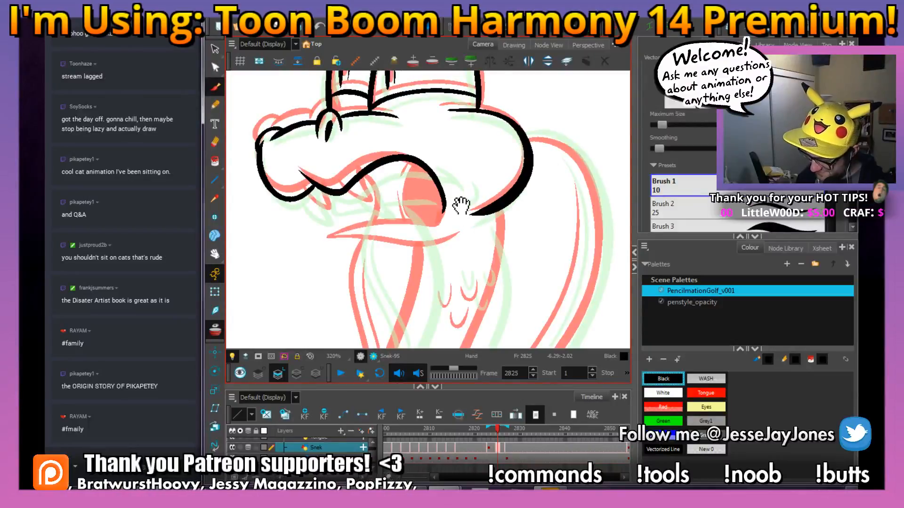
mouse_move(461, 207)
left_mouse_down()
mouse_move(447, 211)
mouse_move(462, 232)
left_mouse_up()
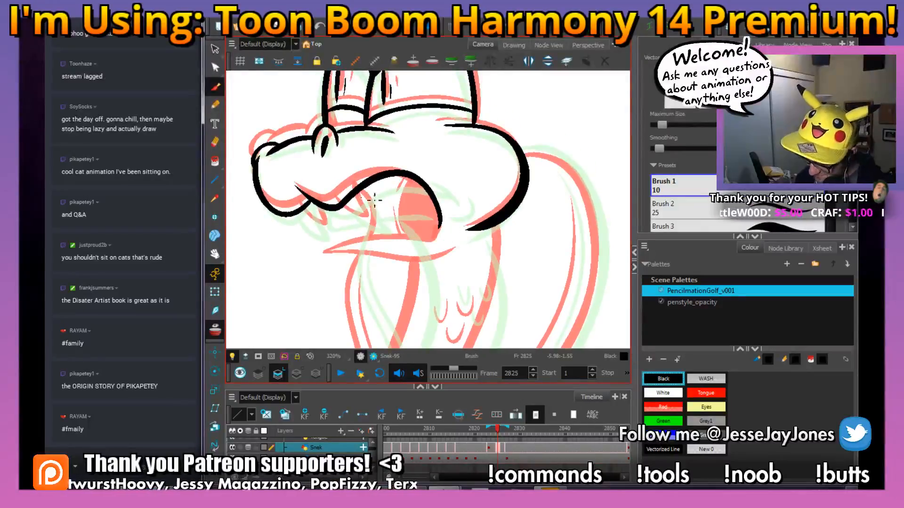
mouse_move(384, 229)
left_mouse_down()
mouse_move(310, 209)
mouse_move(317, 204)
mouse_move(332, 232)
mouse_move(298, 218)
left_mouse_up()
left_click_drag(470, 253, 353, 238)
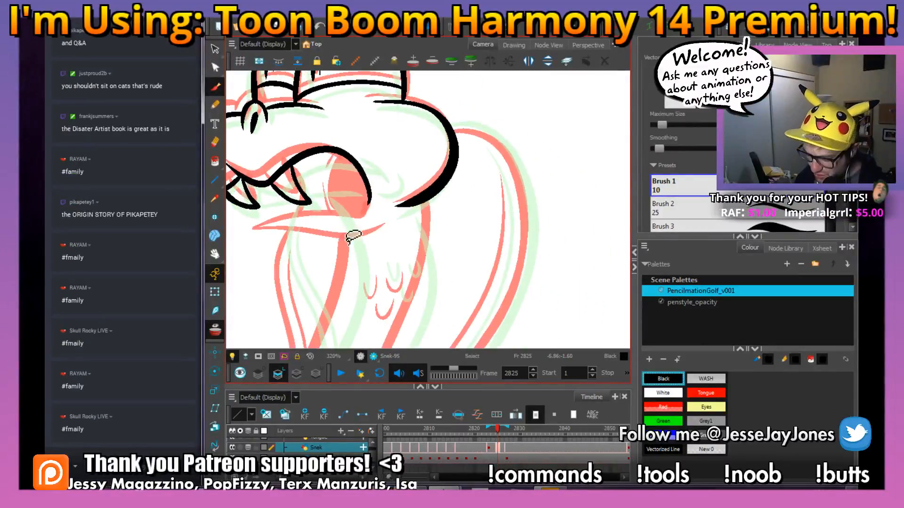
mouse_move(358, 204)
left_mouse_down()
mouse_move(384, 225)
mouse_move(382, 239)
mouse_move(411, 257)
left_mouse_up()
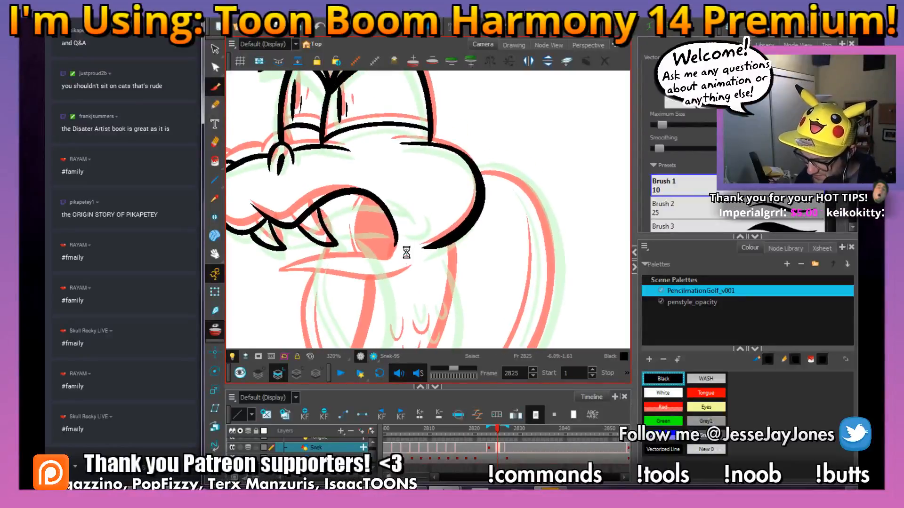
left_click_drag(373, 227, 393, 224)
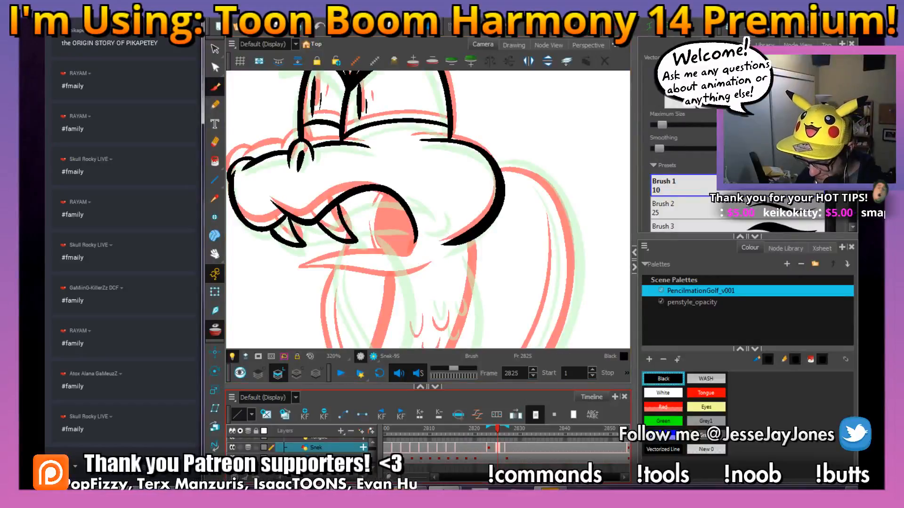
Switch to the YouTube live dashboard in the browser and block the first viewers spamming #family in the live chat.
left_click(445, 489)
left_click(455, 20)
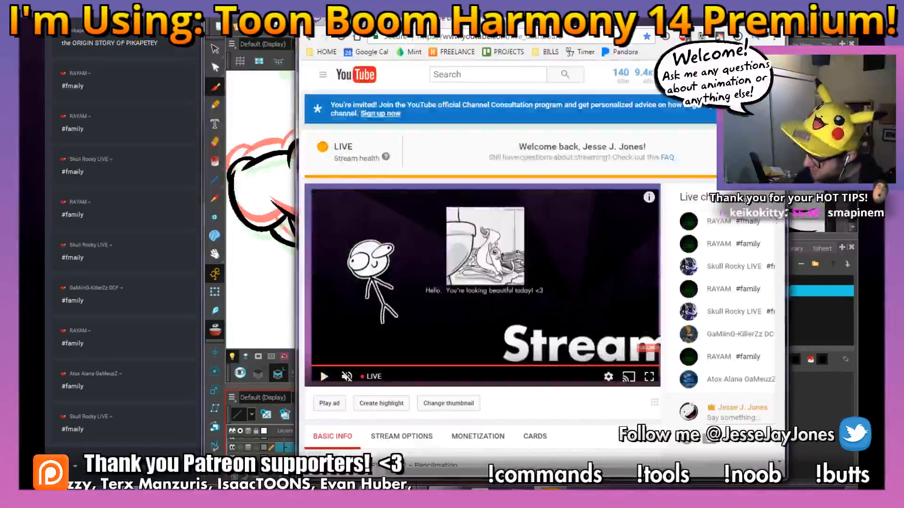
left_click_drag(625, 477, 706, 474)
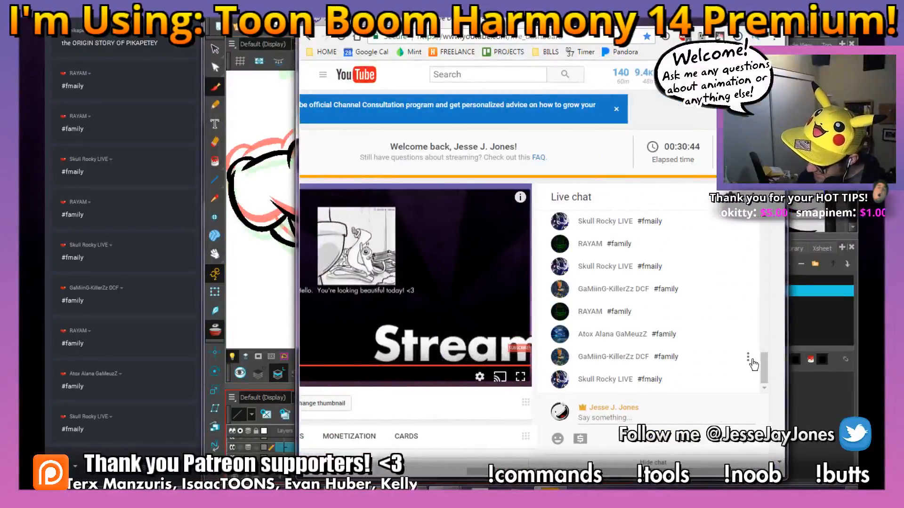
left_click(748, 354)
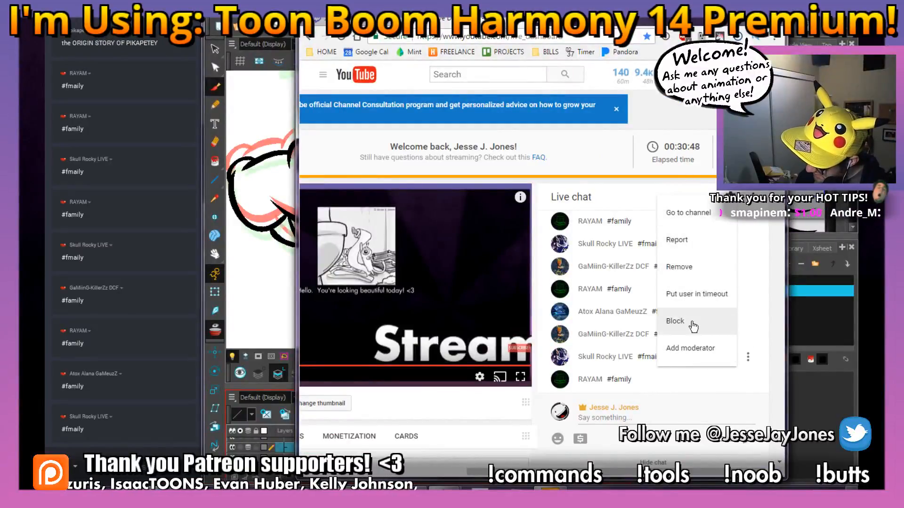
left_click(747, 336)
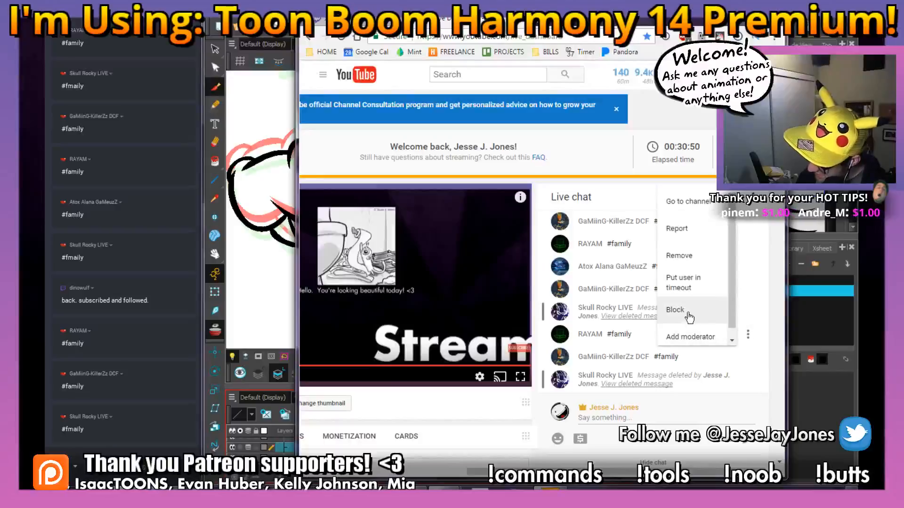
left_click(682, 312)
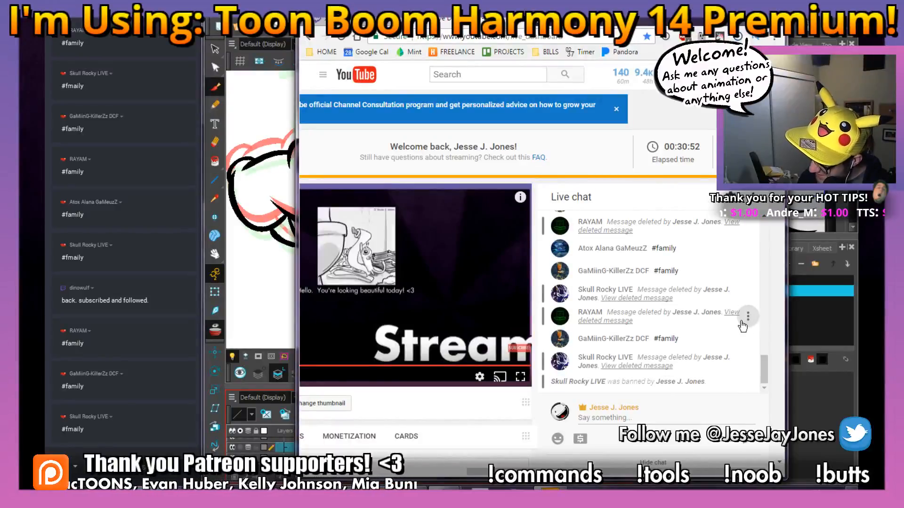
left_click(748, 317)
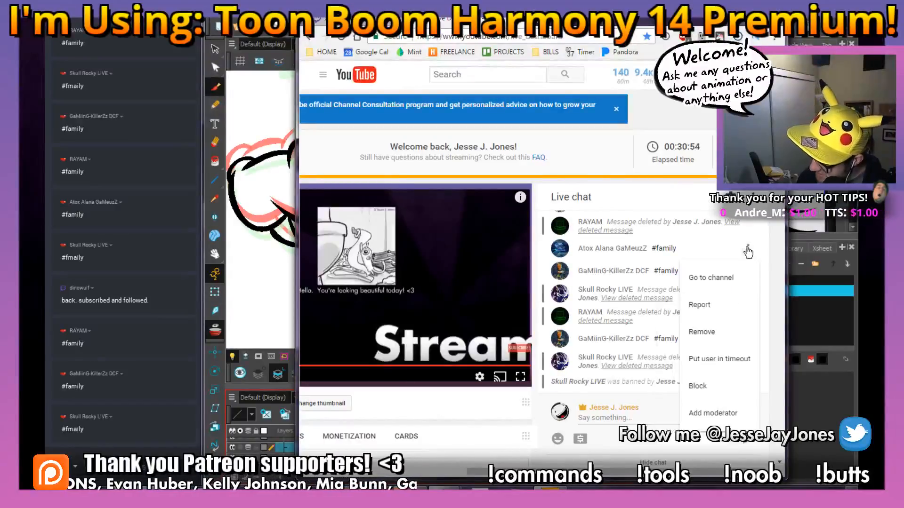
left_click(687, 372)
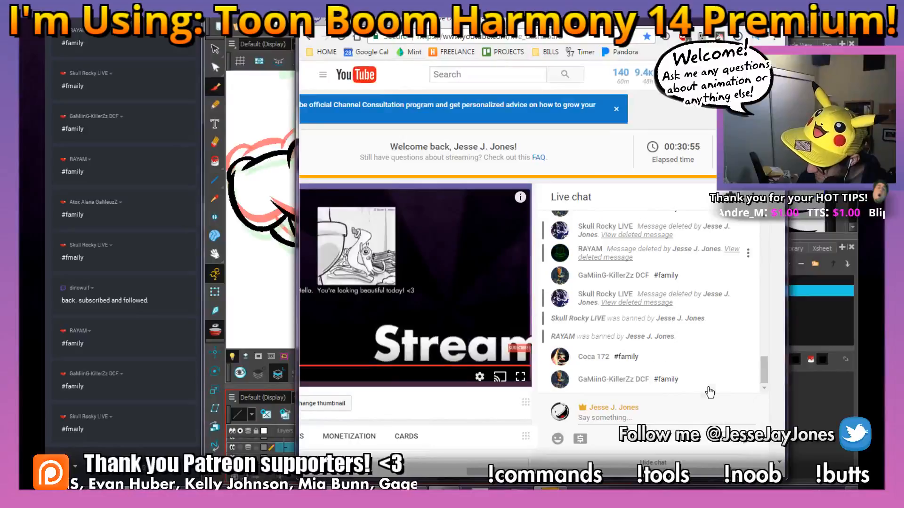
Block the remaining viewers who keep posting #family in the YouTube live chat.
left_click(749, 358)
left_click(709, 324)
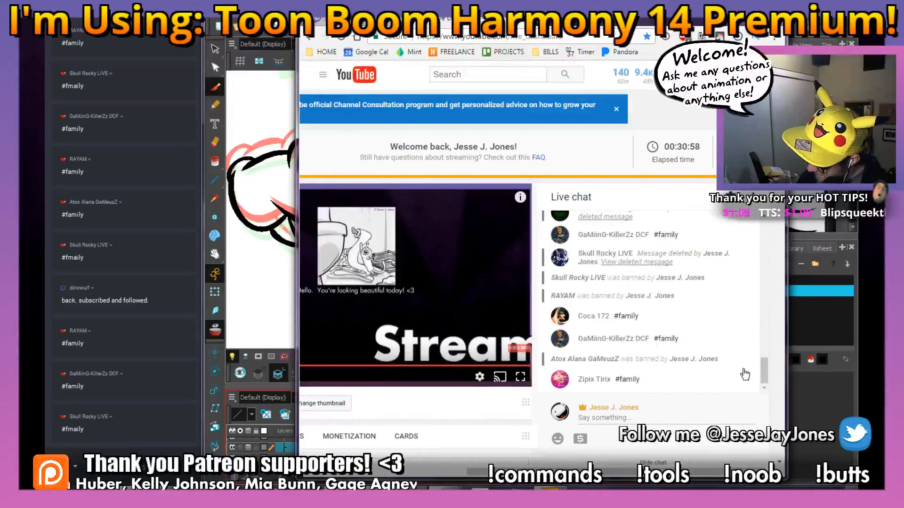
left_click(749, 378)
left_click(719, 325)
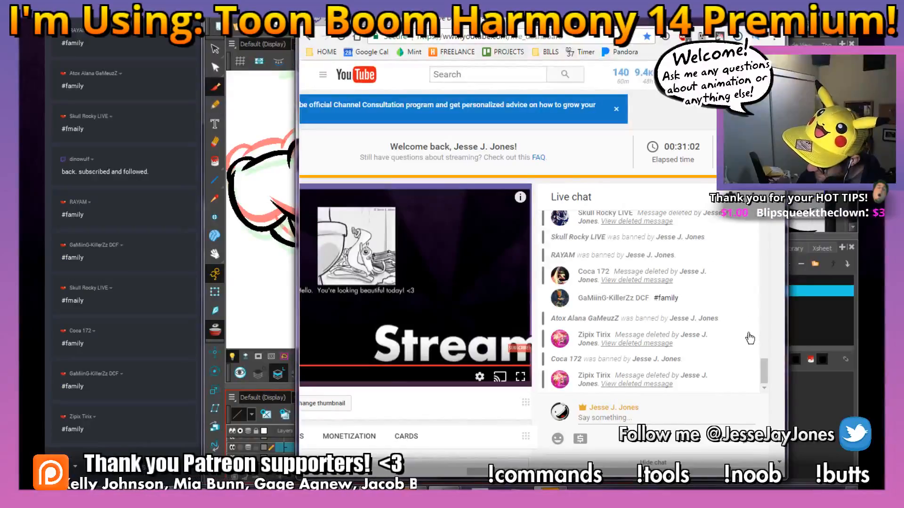
left_click(748, 284)
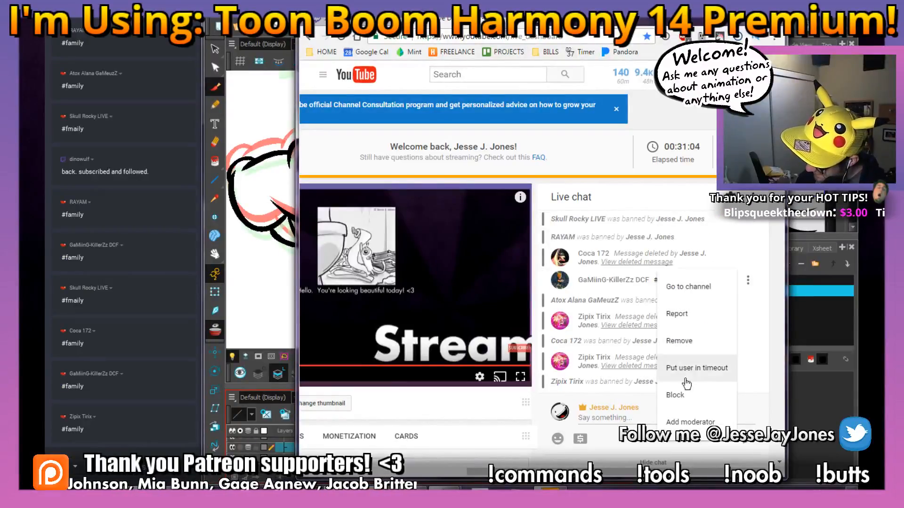
left_click(686, 400)
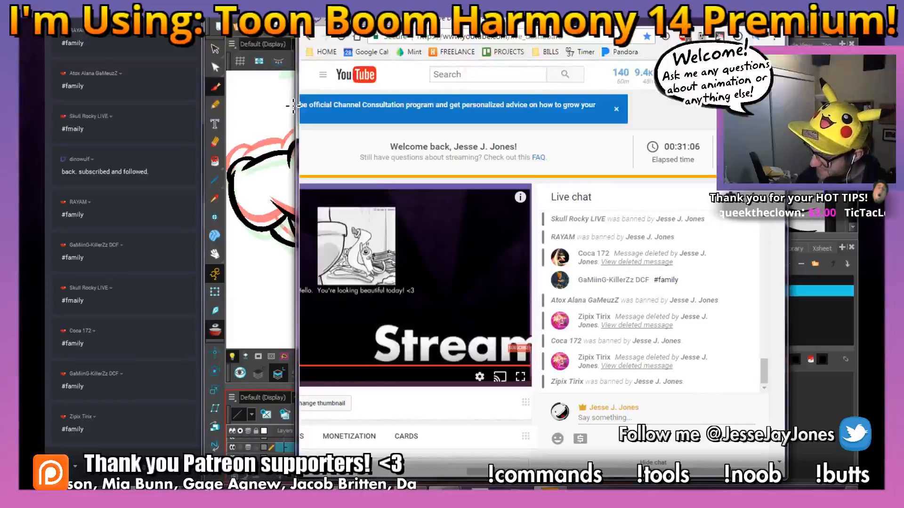
left_click(749, 283)
Switch back to the snake drawing on frame 2825 in Toon Boom Harmony.
key("alt+Tab")
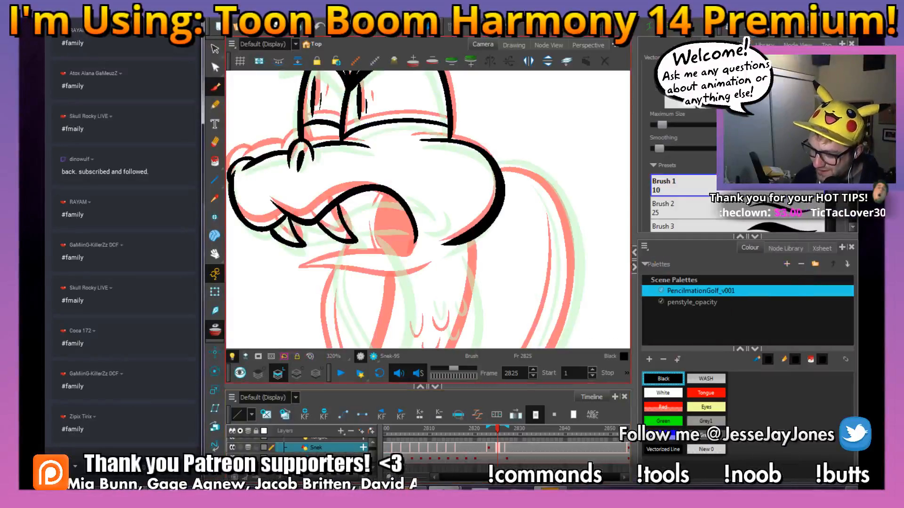
left_click_drag(375, 194, 412, 166)
left_click_drag(458, 190, 432, 229)
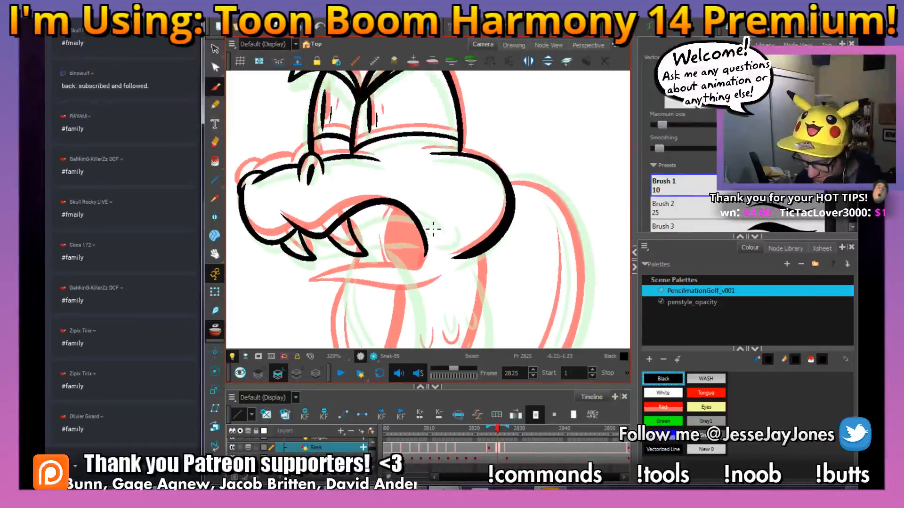
Draw the line across the snake's open mouth from the rear fang to the mouth corner, and the lower jaw beneath it.
left_click_drag(357, 204, 433, 245)
key("2")
mouse_move(357, 243)
left_mouse_down()
mouse_move(415, 229)
mouse_move(383, 241)
left_mouse_up()
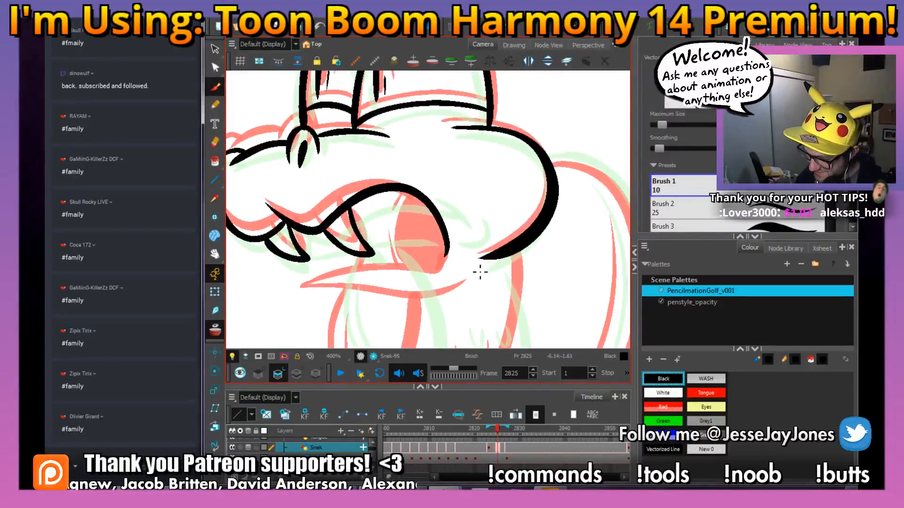
left_click_drag(480, 268, 460, 258)
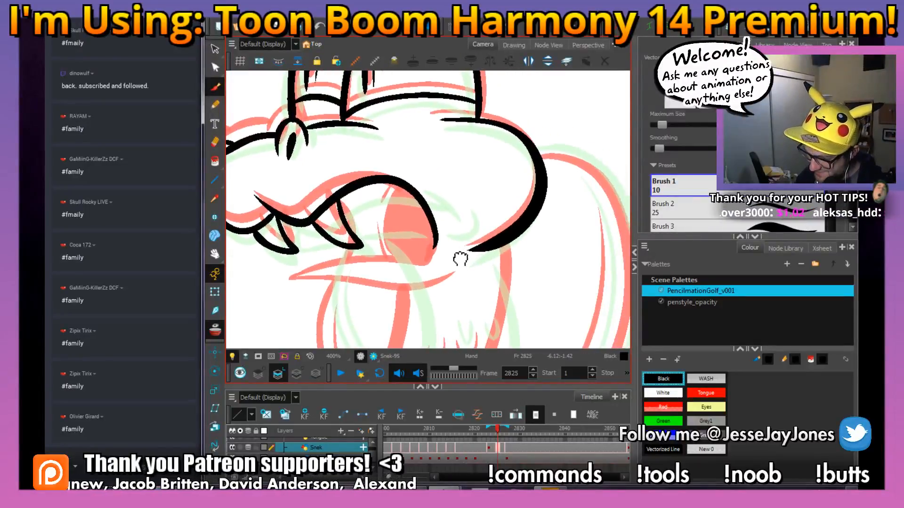
mouse_move(430, 232)
left_mouse_down()
mouse_move(440, 225)
mouse_move(371, 236)
mouse_move(433, 258)
left_mouse_up()
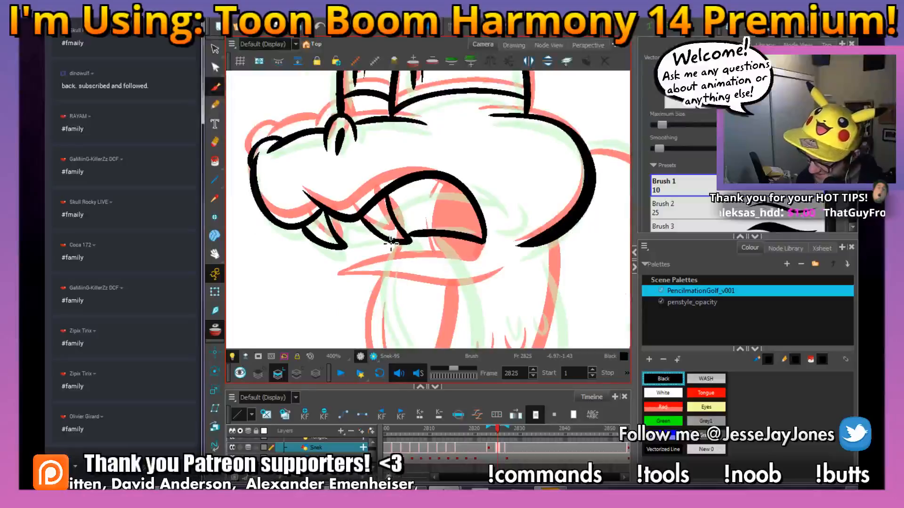
mouse_move(343, 262)
left_mouse_down()
mouse_move(480, 264)
mouse_move(501, 250)
mouse_move(437, 246)
left_mouse_up()
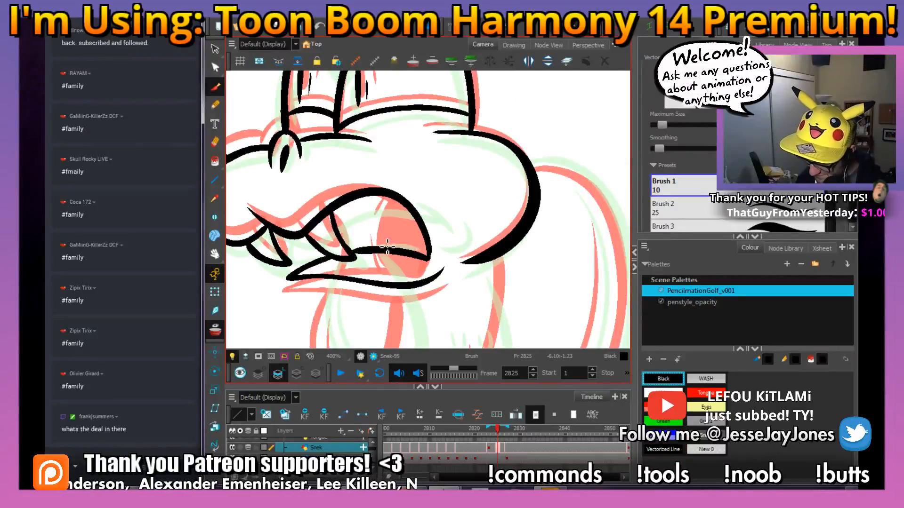
Draw the curved line behind the rear fang and the throat edge, and fill the back of the mouth with black.
mouse_move(397, 213)
left_mouse_down()
mouse_move(410, 214)
mouse_move(377, 236)
mouse_move(396, 235)
left_mouse_up()
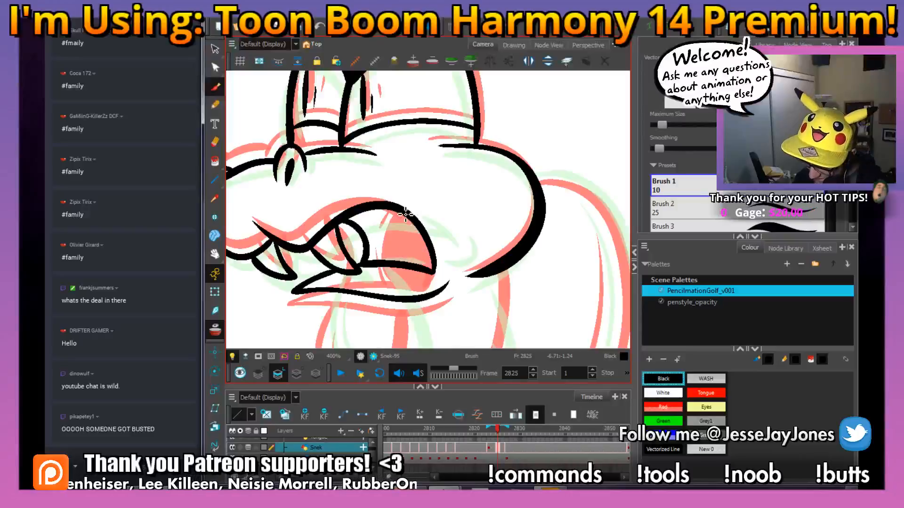
left_click_drag(394, 249, 414, 273)
key("alt+i")
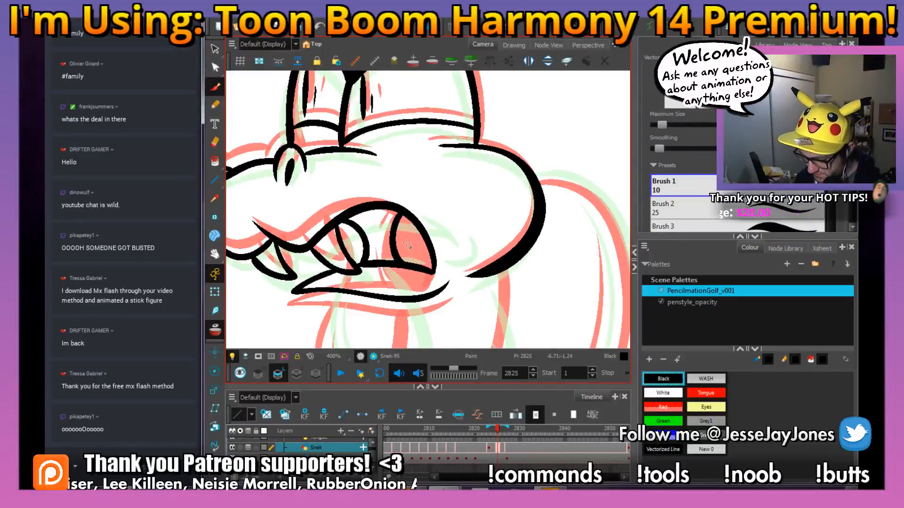
left_click(408, 229)
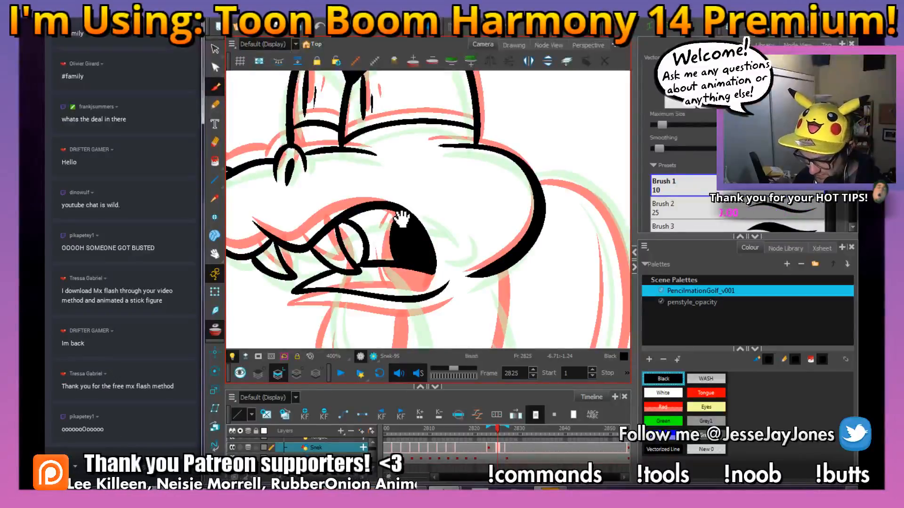
mouse_move(408, 215)
left_mouse_down()
mouse_move(387, 242)
mouse_move(386, 226)
mouse_move(379, 245)
left_mouse_up()
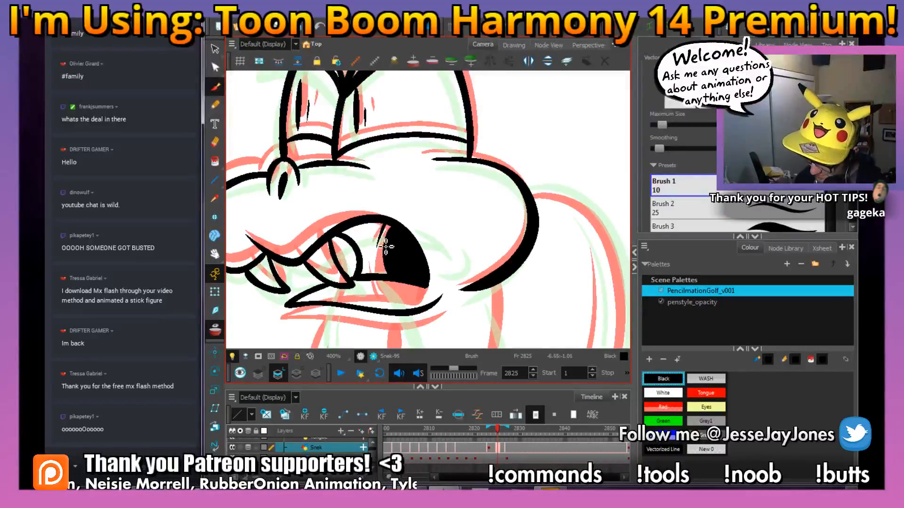
Draw the long thick underside line of the body between the tail tip and the lower jaw.
scroll(452, 292, "down", 2)
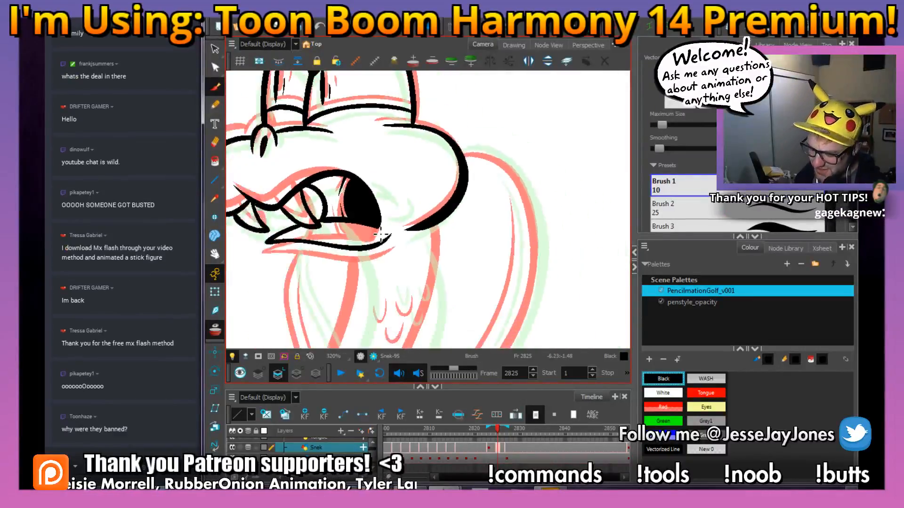
left_click_drag(428, 284, 406, 188)
left_click_drag(527, 291, 438, 209)
scroll(439, 208, "down", 2)
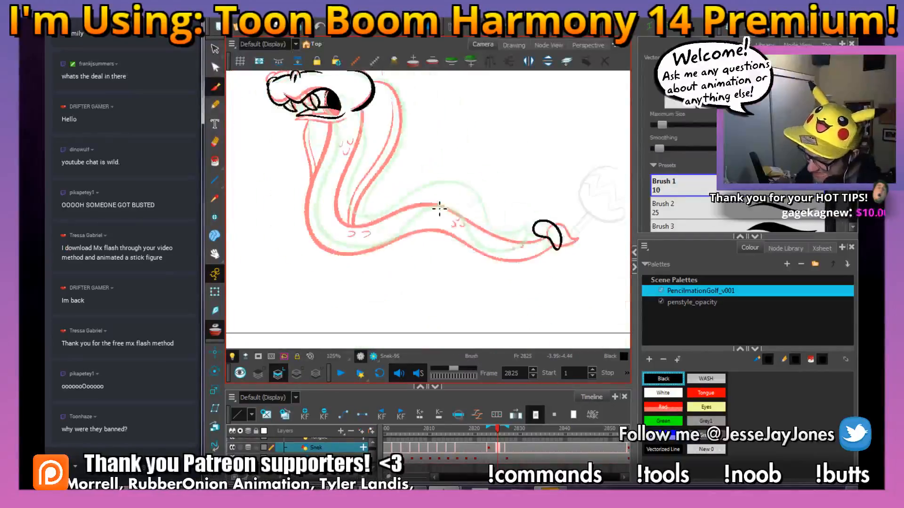
mouse_move(536, 245)
left_mouse_down()
mouse_move(481, 263)
mouse_move(462, 283)
mouse_move(555, 269)
mouse_move(560, 281)
mouse_move(500, 299)
mouse_move(462, 272)
mouse_move(395, 250)
mouse_move(353, 278)
mouse_move(269, 258)
mouse_move(267, 190)
mouse_move(300, 122)
left_mouse_up()
scroll(484, 296, "up", 1)
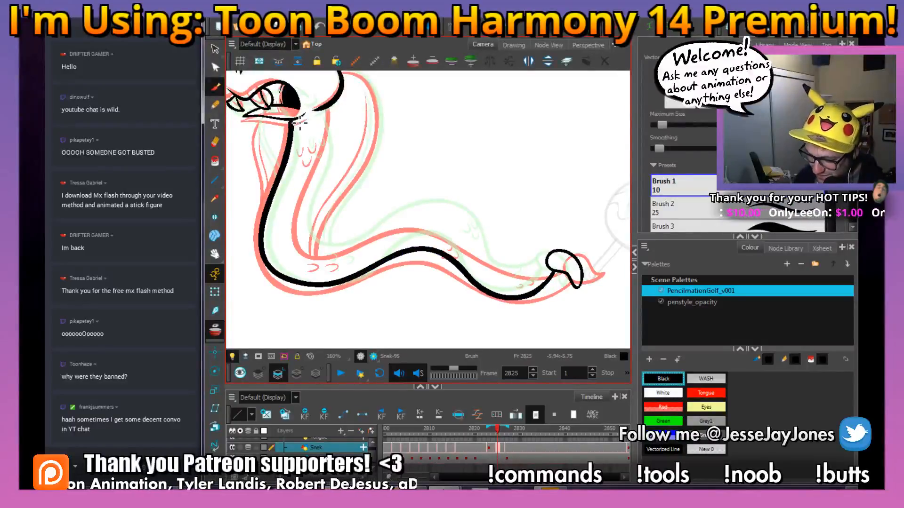
left_click_drag(562, 269, 545, 285)
Draw the upper body line from the tail tip over the rear hump and up the neck to the back of the head.
left_click_drag(454, 221, 449, 233)
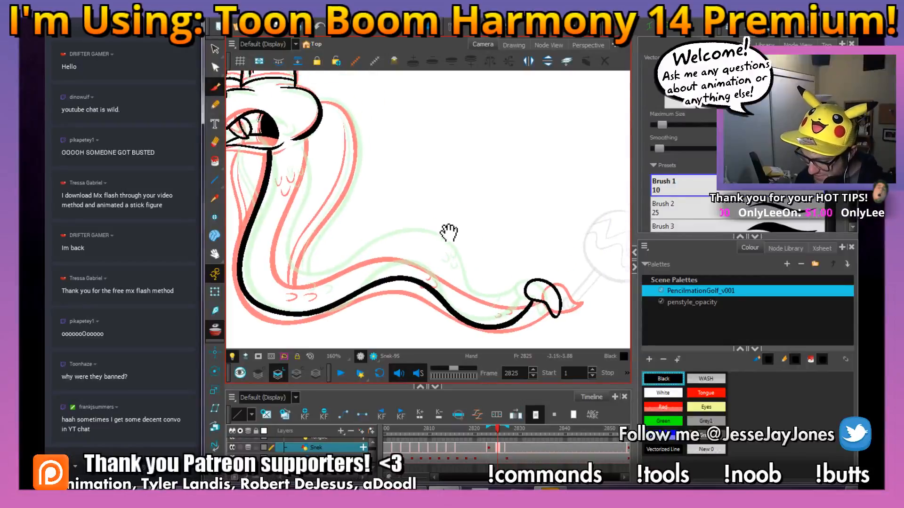
mouse_move(520, 303)
left_mouse_down()
mouse_move(501, 276)
mouse_move(522, 298)
mouse_move(511, 281)
mouse_move(520, 286)
left_mouse_up()
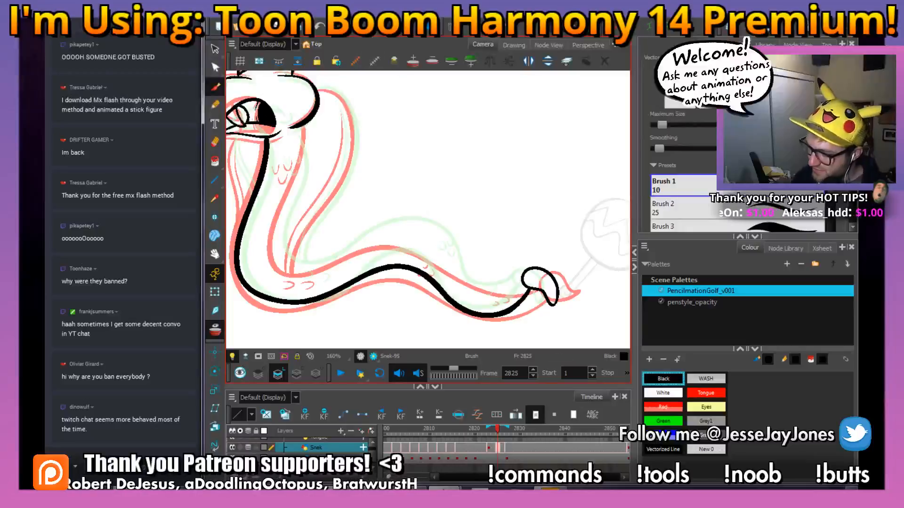
left_click_drag(415, 233, 439, 238)
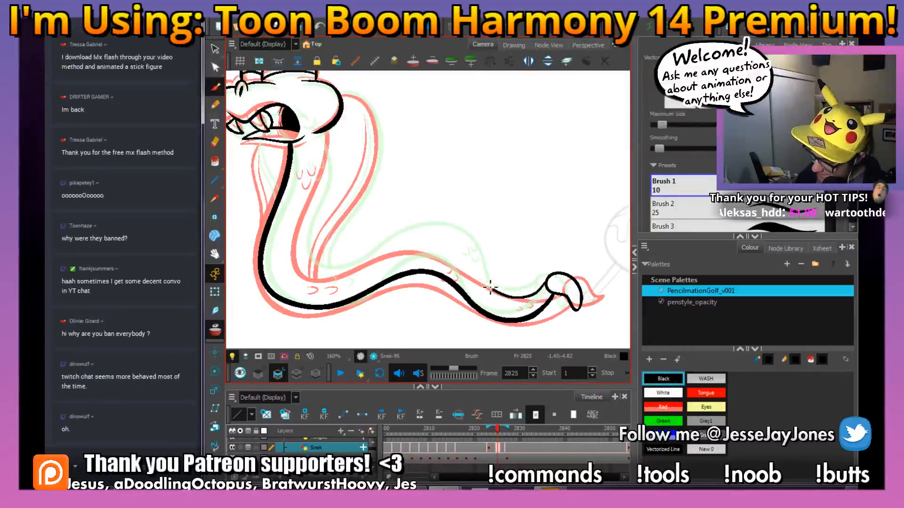
mouse_move(401, 245)
left_mouse_down()
mouse_move(344, 275)
mouse_move(309, 273)
mouse_move(304, 222)
mouse_move(330, 168)
mouse_move(330, 127)
left_mouse_up()
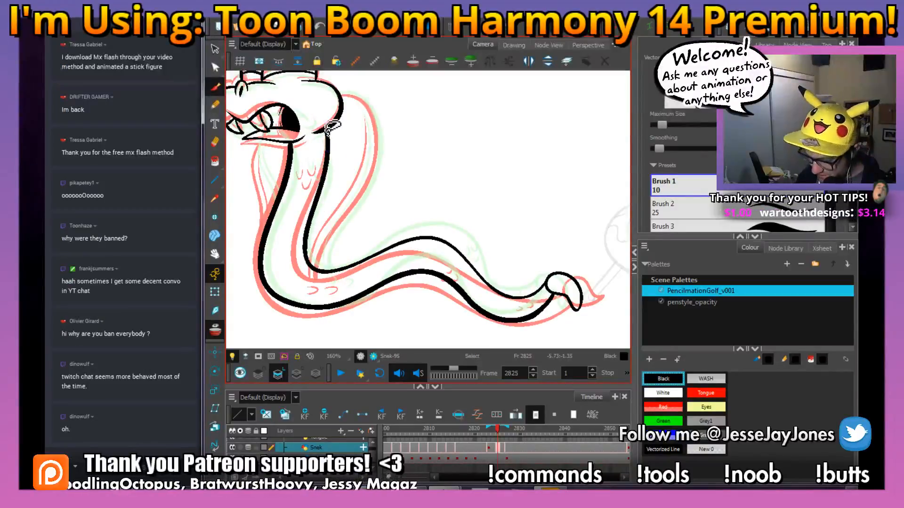
Draw three small U-shaped scale marks on the upper neck just below the jaw.
left_click_drag(348, 179, 363, 198)
key("2")
key("2")
scroll(440, 205, "down", 2)
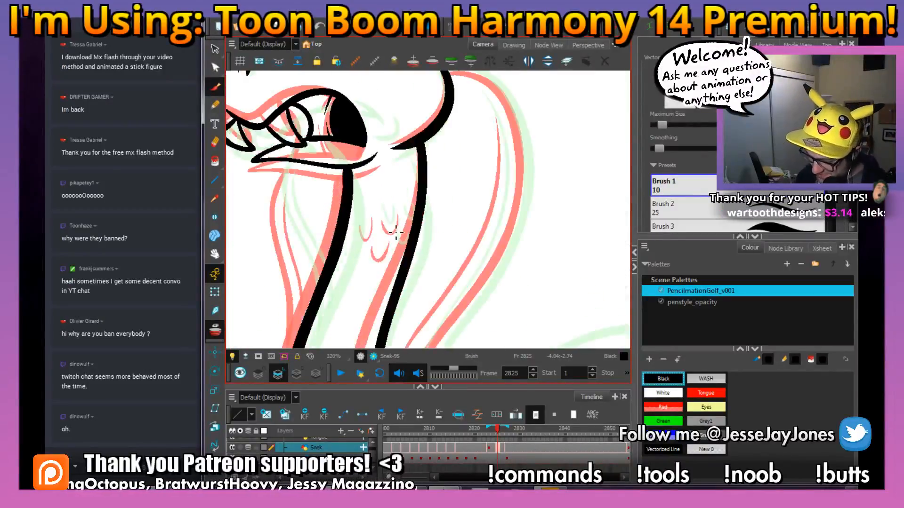
scroll(390, 191, "up", 2)
mouse_move(369, 202)
left_mouse_down()
mouse_move(381, 186)
mouse_move(416, 210)
mouse_move(413, 178)
left_mouse_up()
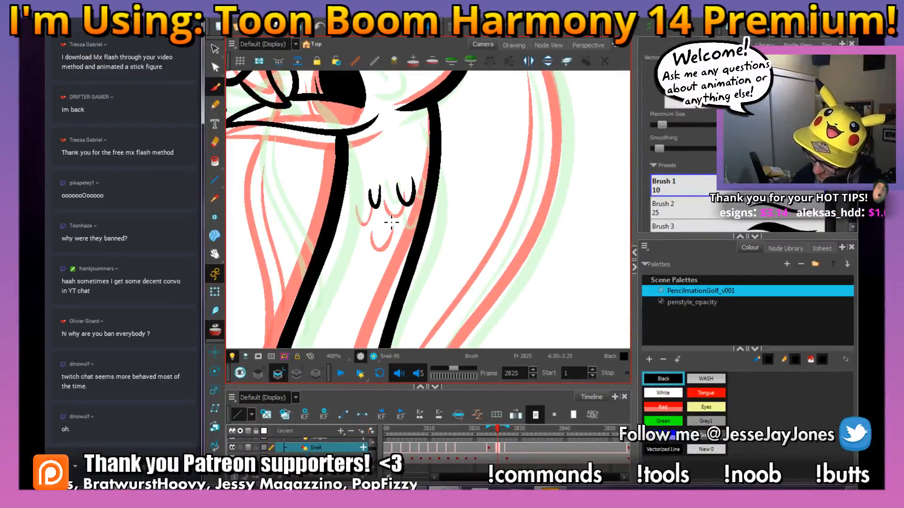
scroll(460, 254, "down", 3)
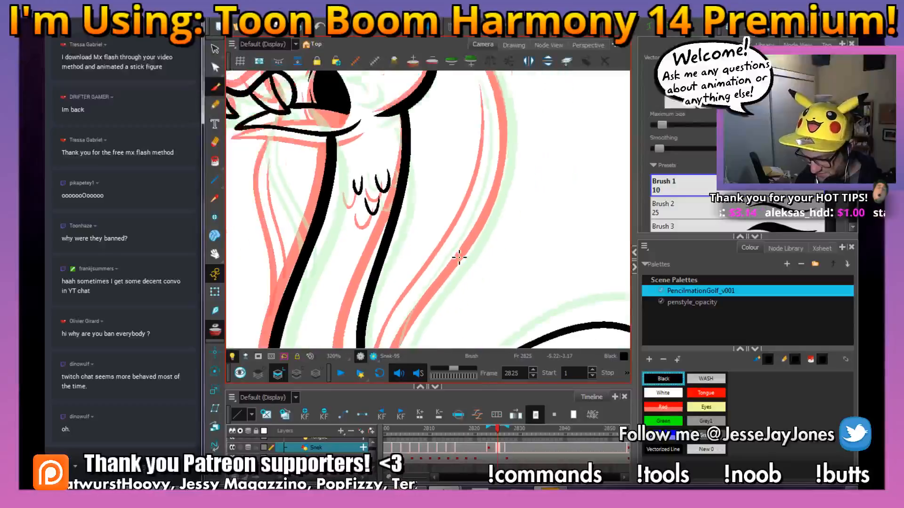
Draw two small curved scale marks inside the bend where the neck meets the body.
scroll(459, 258, "down", 2)
key("space")
mouse_move(479, 292)
left_mouse_down()
mouse_move(436, 242)
mouse_move(444, 240)
left_mouse_up()
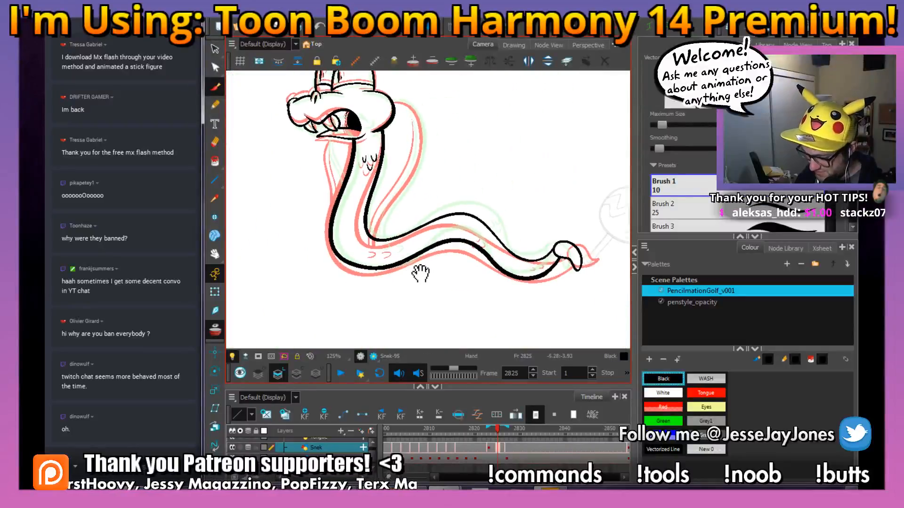
left_click_drag(422, 271, 434, 268)
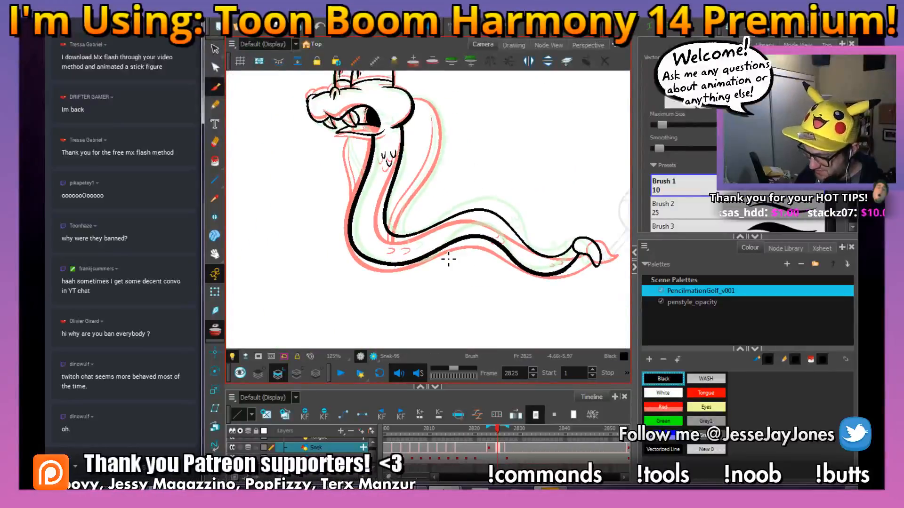
scroll(449, 258, "up", 5)
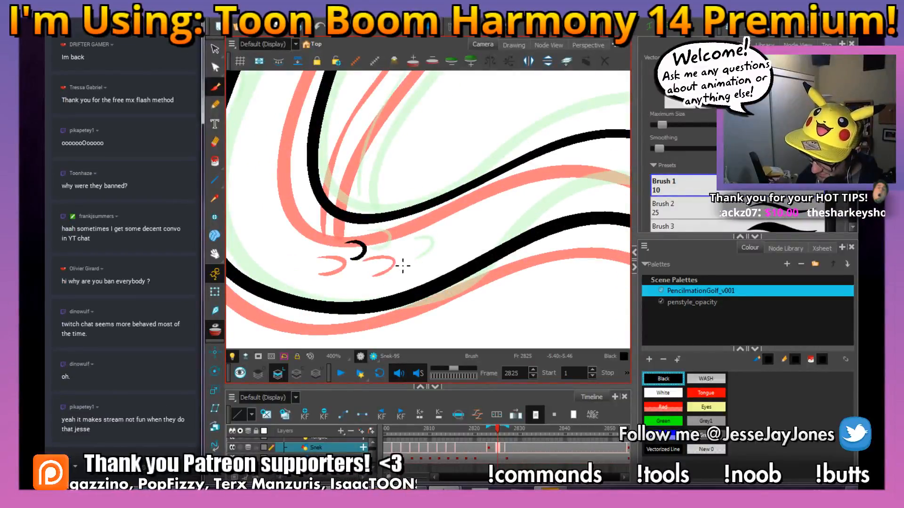
scroll(478, 242, "down", 5)
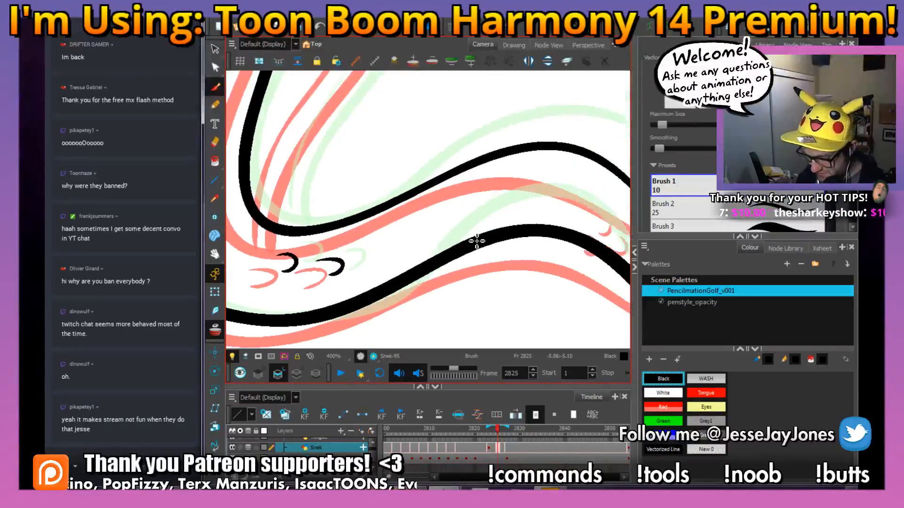
Draw three scale marks on the slope of the rear hump and two more near the tail.
scroll(507, 245, "up", 5)
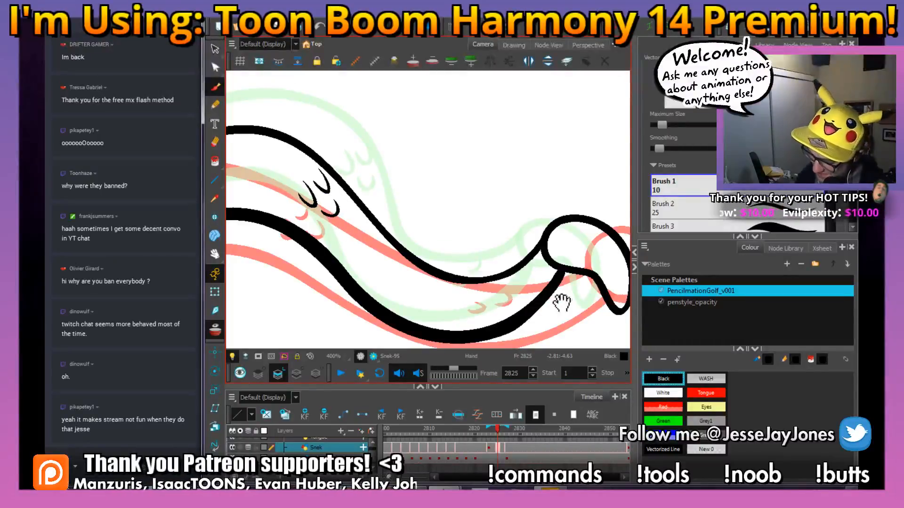
left_click_drag(562, 302, 397, 287)
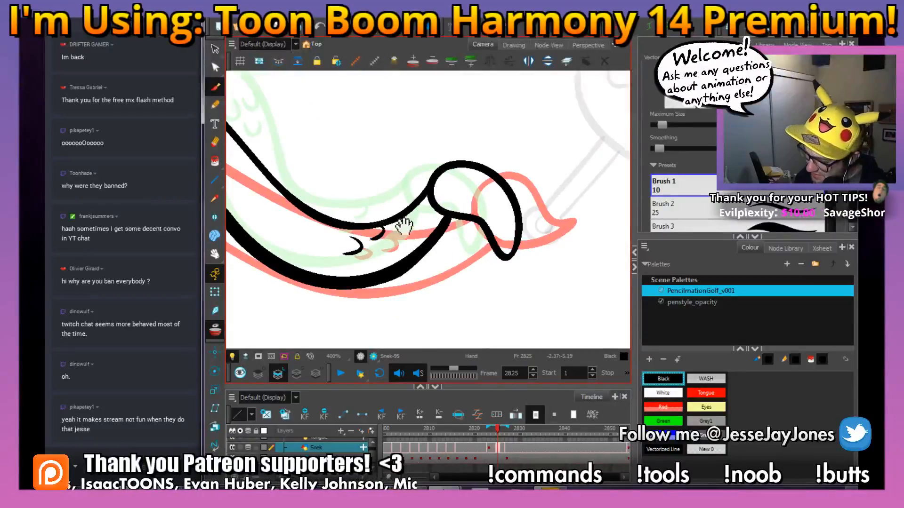
scroll(403, 229, "down", 5)
Draw the outer curve of the large hood flap behind the head down to the body bend, and add its thin inner line.
scroll(301, 204, "up", 3)
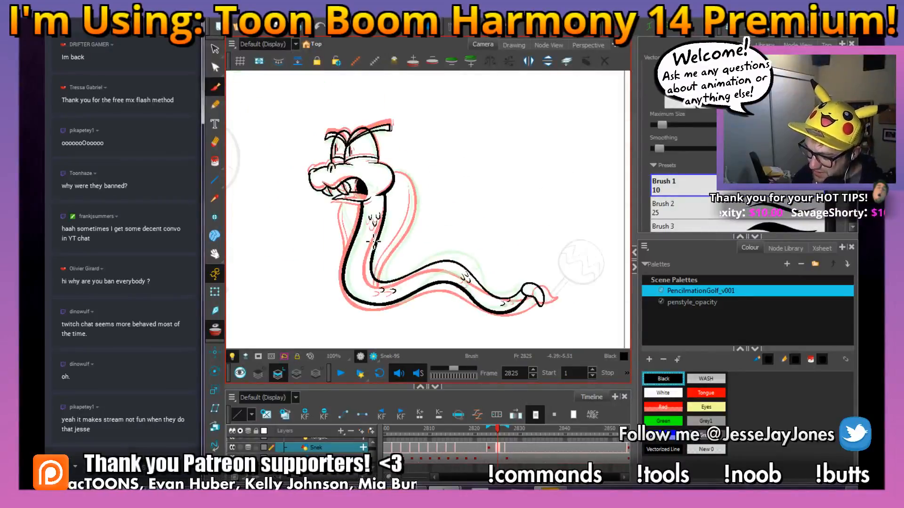
left_click_drag(396, 162, 398, 184)
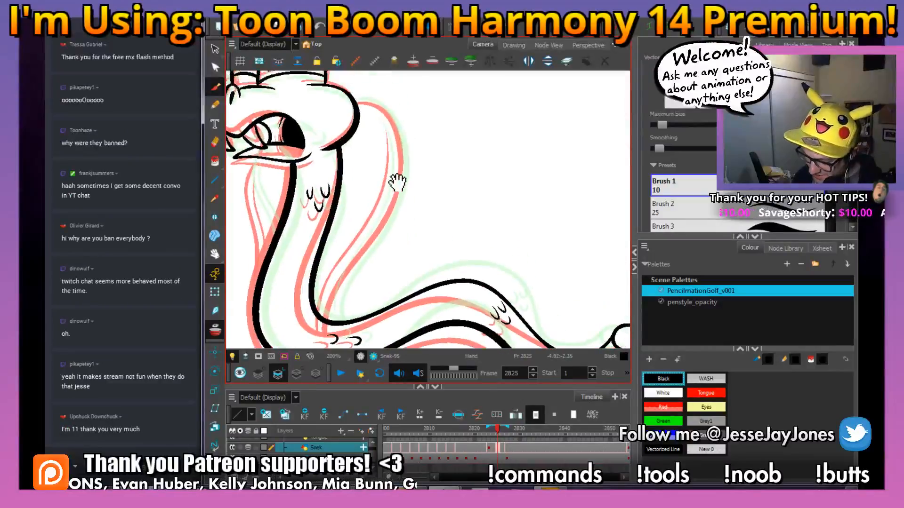
mouse_move(409, 245)
left_mouse_down()
mouse_move(421, 247)
mouse_move(408, 246)
left_mouse_up()
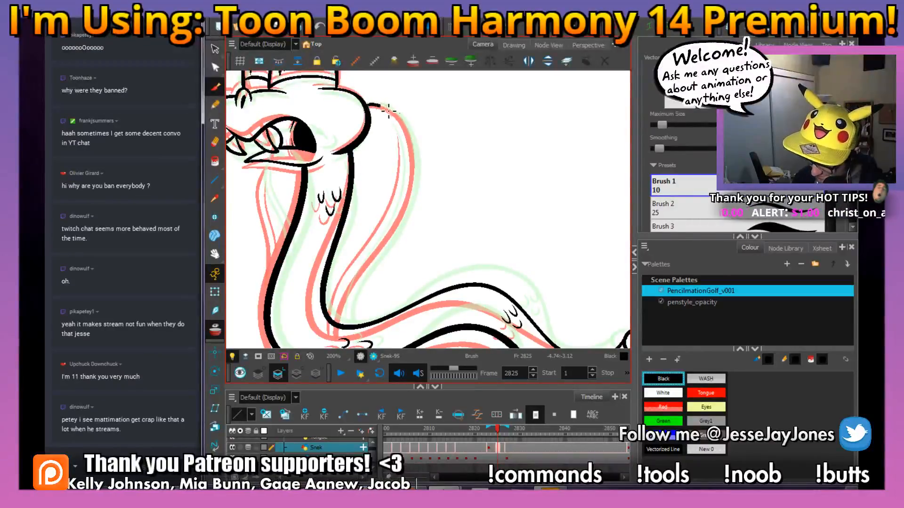
mouse_move(414, 134)
left_mouse_down()
mouse_move(419, 188)
mouse_move(396, 239)
left_mouse_up()
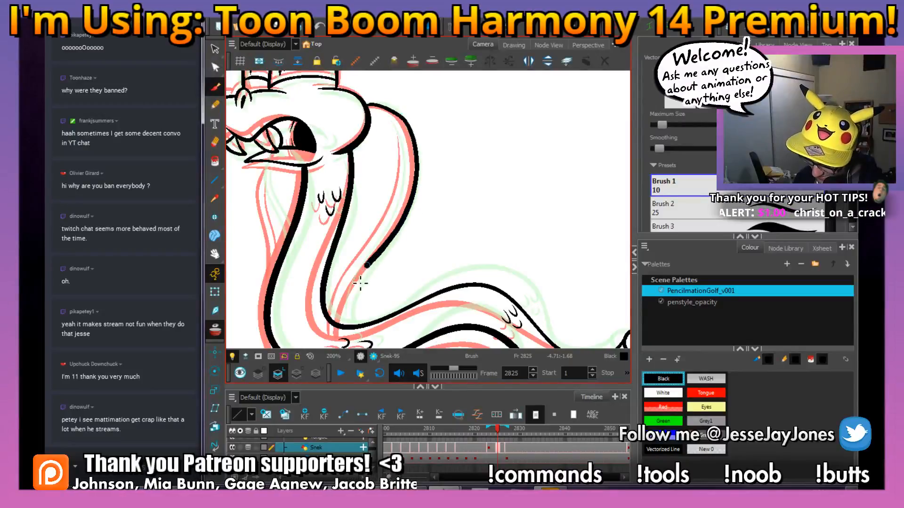
left_click_drag(360, 283, 347, 324)
mouse_move(372, 285)
left_mouse_down()
mouse_move(394, 271)
mouse_move(361, 313)
mouse_move(375, 264)
mouse_move(417, 208)
mouse_move(432, 152)
mouse_move(418, 116)
left_mouse_up()
Draw the small hood flap on the front side of the neck, from below the jaw to the neck line.
left_click_drag(349, 245, 387, 251)
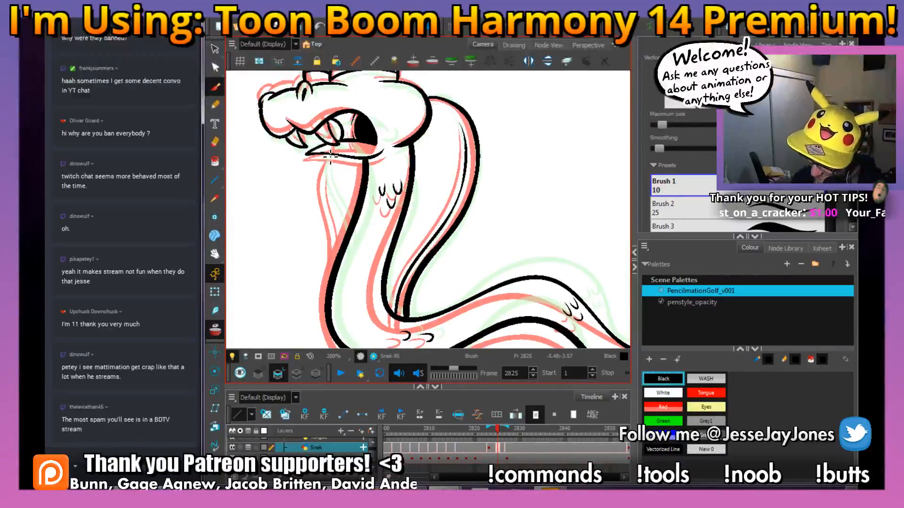
mouse_move(324, 161)
left_mouse_down()
mouse_move(325, 192)
mouse_move(352, 234)
left_mouse_up()
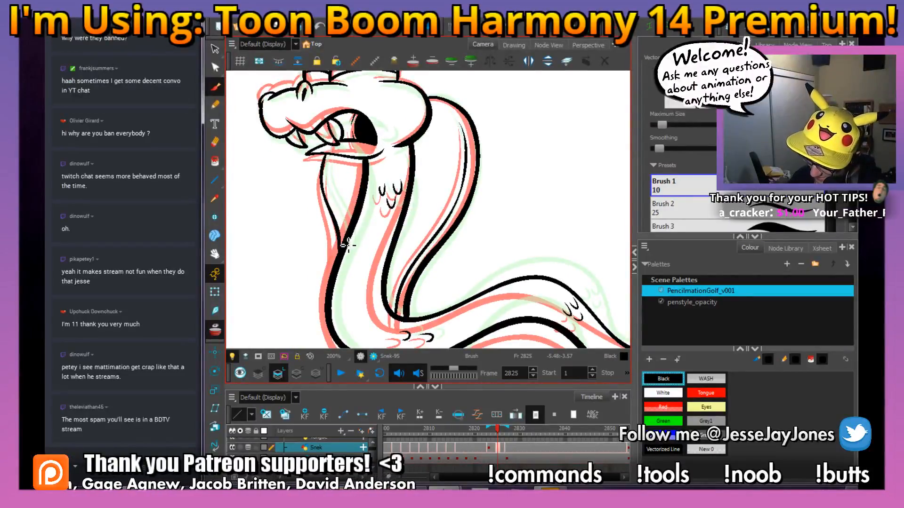
scroll(437, 243, "down", 4)
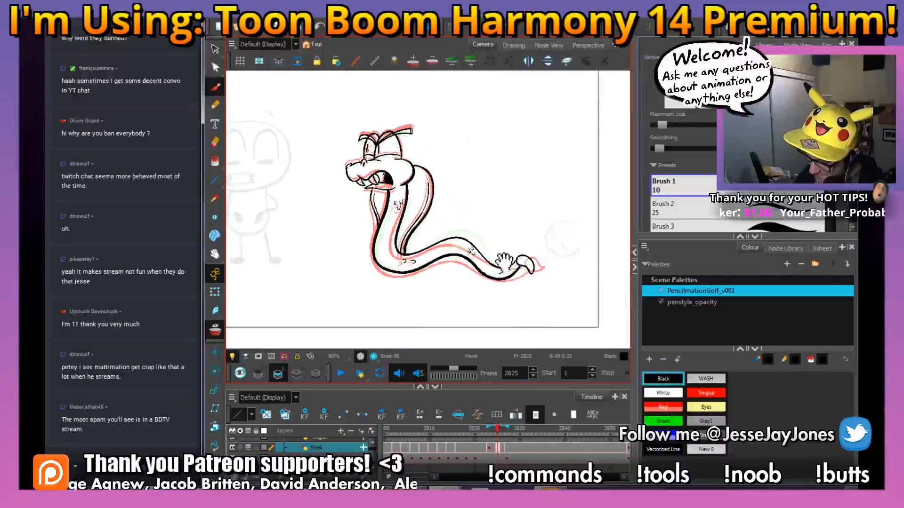
Fill both of the snake's eyebrows with solid black, including the sections split by the eye outlines.
left_click_drag(389, 177, 404, 222)
scroll(416, 228, "up", 4)
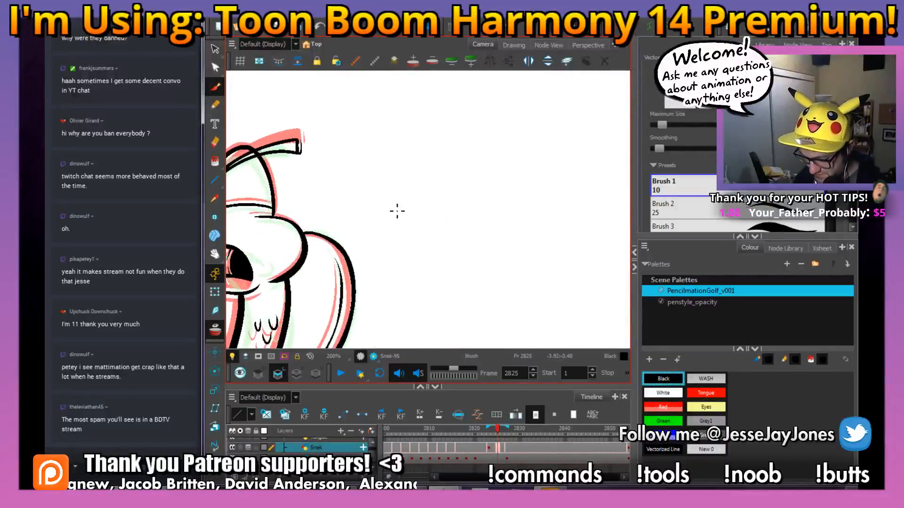
left_click_drag(338, 182, 473, 210)
key("2")
key("2")
left_click_drag(387, 189, 408, 210)
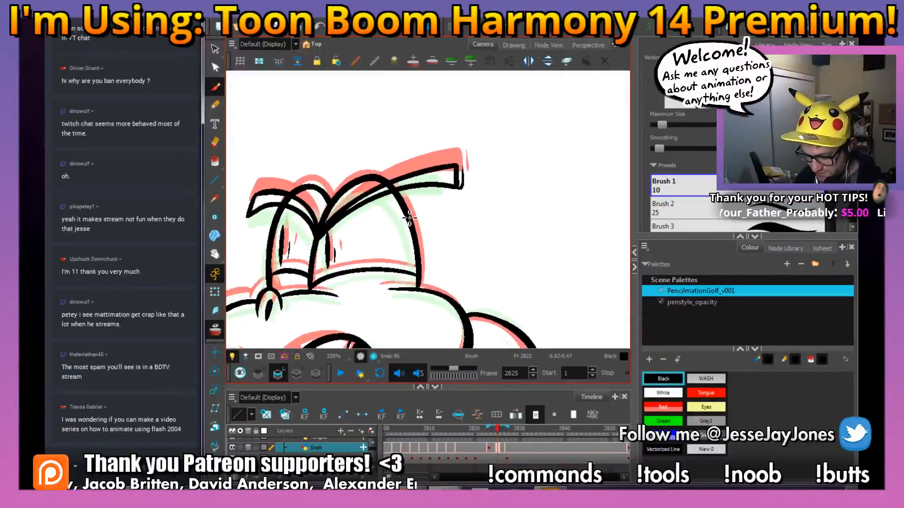
left_click(379, 192)
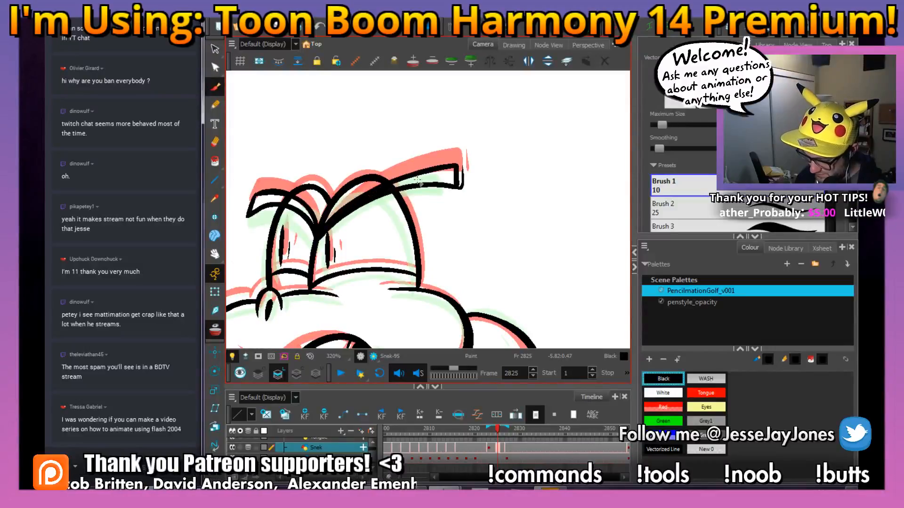
left_click(415, 180)
left_click(300, 204)
left_click(273, 199)
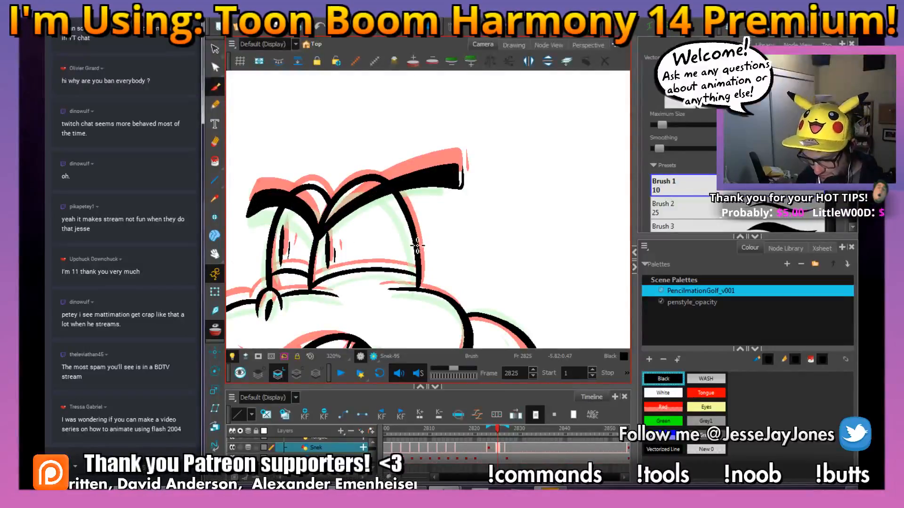
Examine the full inked snake on frame 2825 against the neighbouring drawings up to frame 2827.
left_click_drag(404, 283, 384, 237)
key("1")
key("1")
key("1")
key("1")
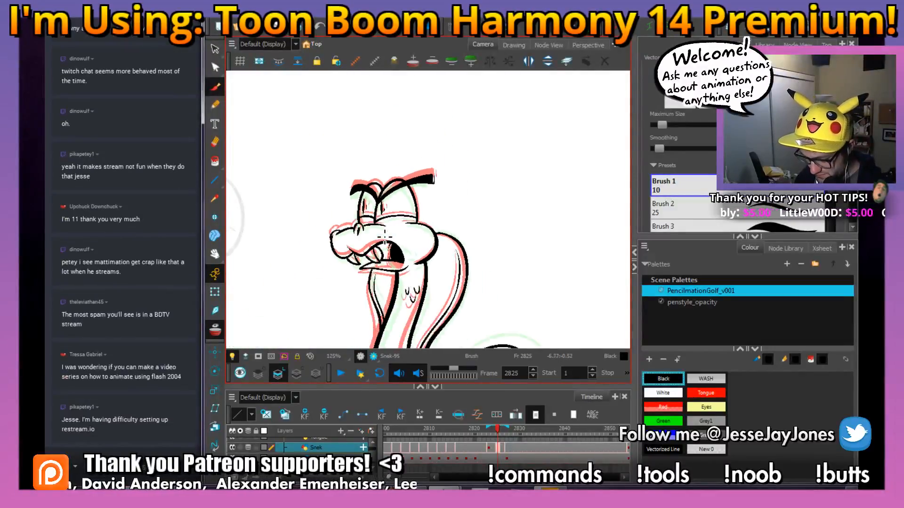
left_click_drag(470, 297, 435, 238)
left_click_drag(473, 275, 446, 256)
key("space")
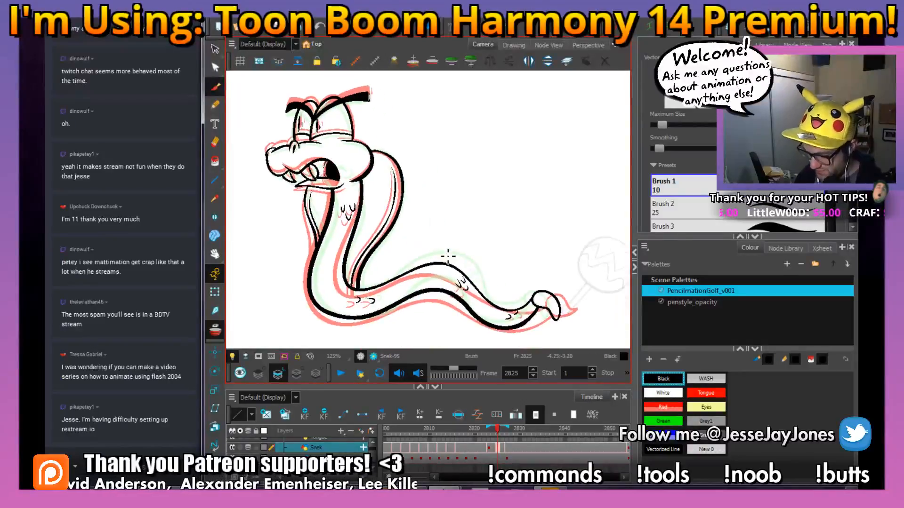
key("period")
key("period")
key("period")
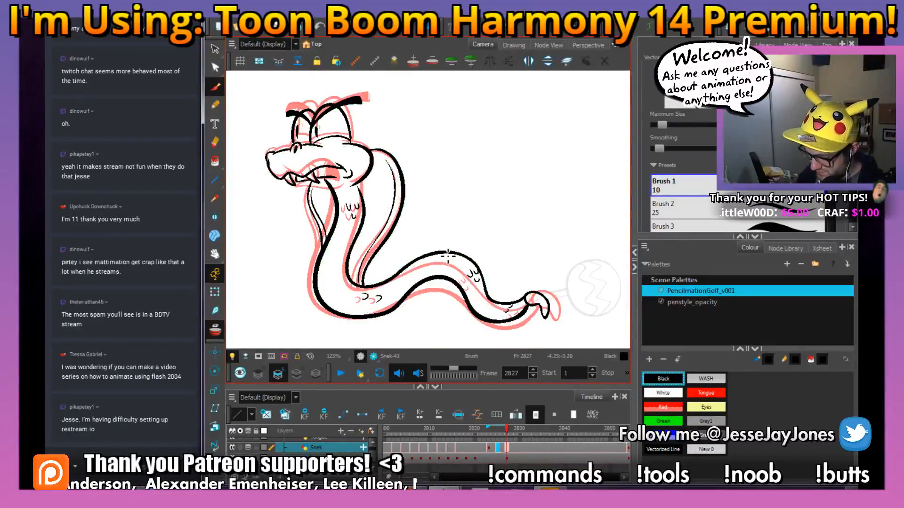
Go back through the earlier snake drawings and play the animation to check how the new in-betweens move.
key("comma")
key("comma")
key("comma")
key("comma")
key("comma")
key("comma")
key("comma")
key("comma")
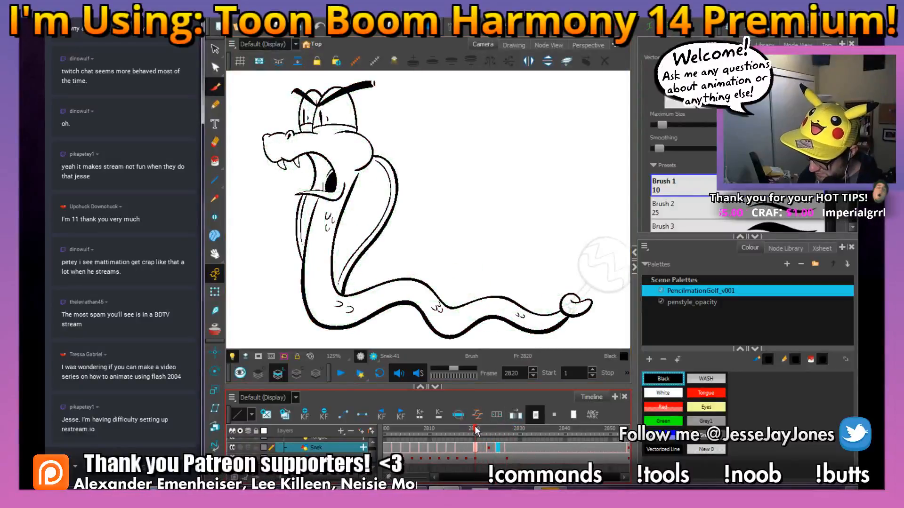
left_click(513, 440)
key("Return")
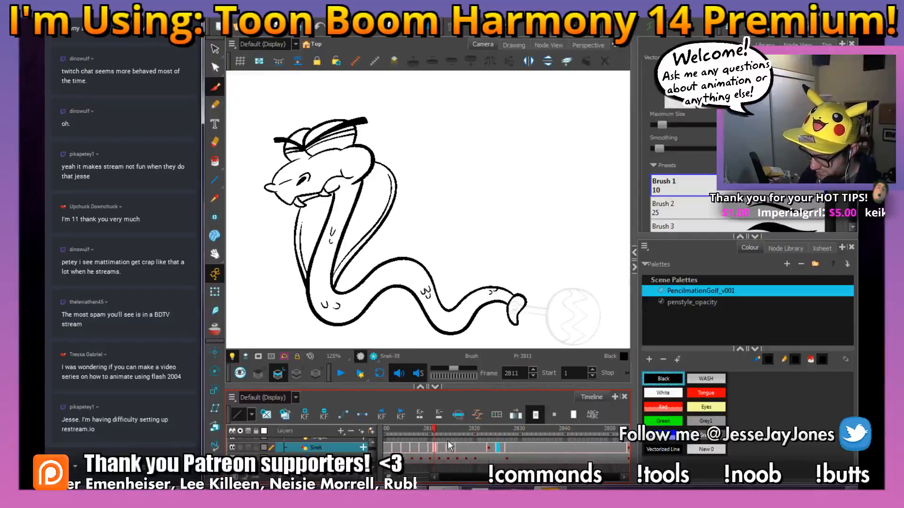
mouse_move(491, 432)
left_mouse_down()
mouse_move(524, 437)
mouse_move(490, 442)
mouse_move(510, 447)
mouse_move(481, 445)
mouse_move(501, 433)
mouse_move(479, 430)
mouse_move(501, 433)
left_mouse_up()
On the rattle layer at frame 2823, rotate the rattle slightly clockwise and move its handle into the curl of the tail tip.
left_click(490, 458)
key("space")
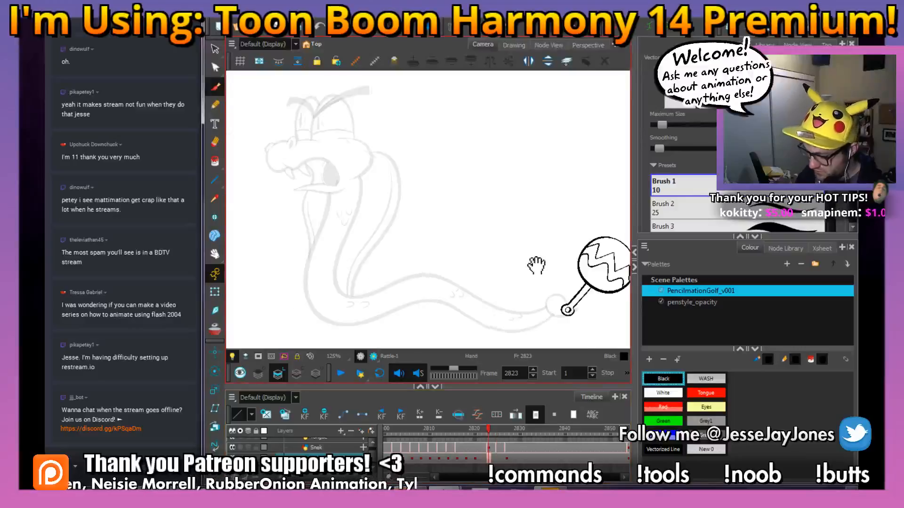
left_click_drag(562, 257, 441, 257)
left_click(214, 292)
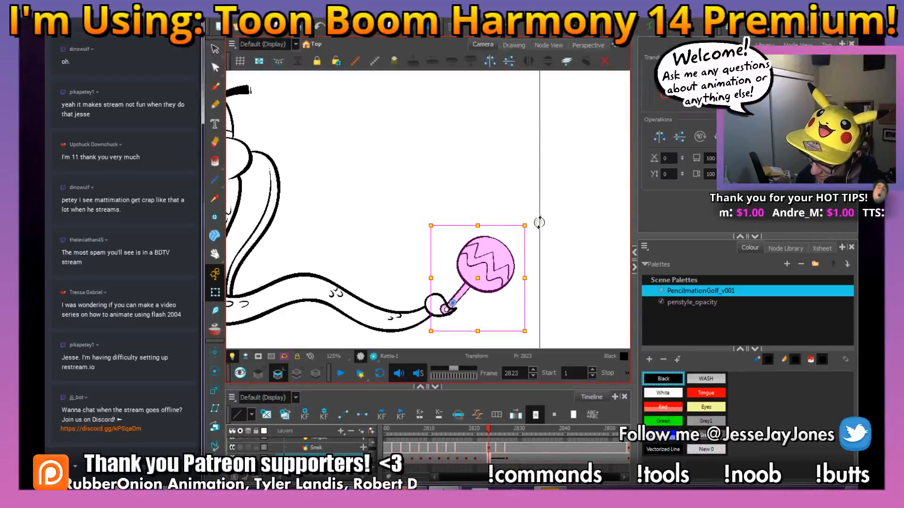
left_click_drag(539, 222, 495, 280)
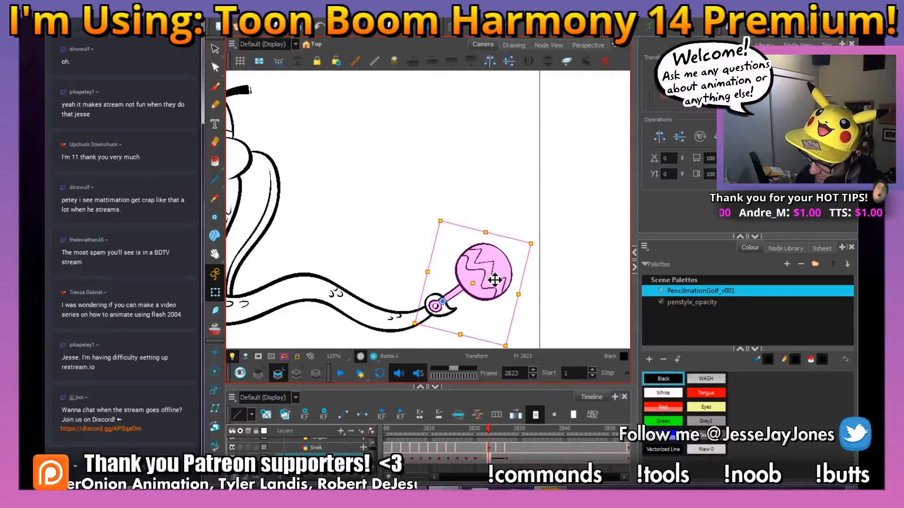
On frame 2825, rotate the rattle a little clockwise and nudge its handle end onto the curled tail tip.
left_click(497, 460)
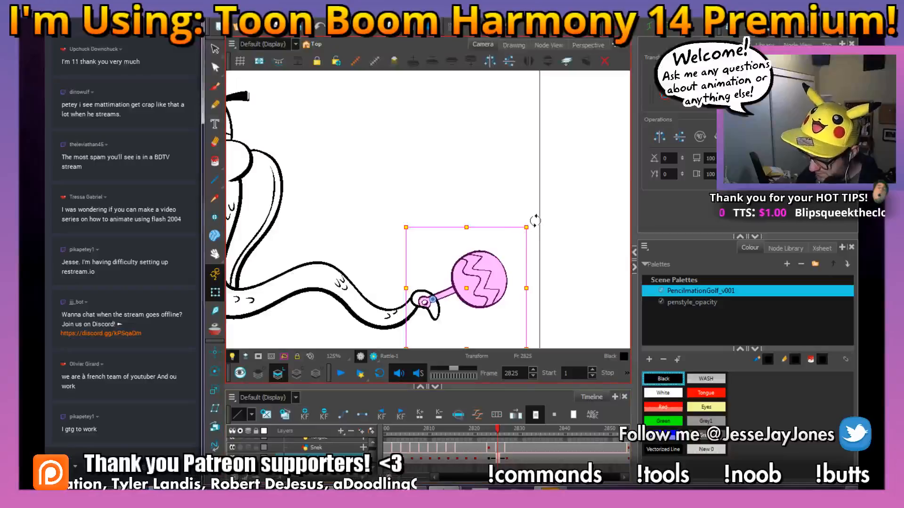
left_click_drag(535, 221, 548, 240)
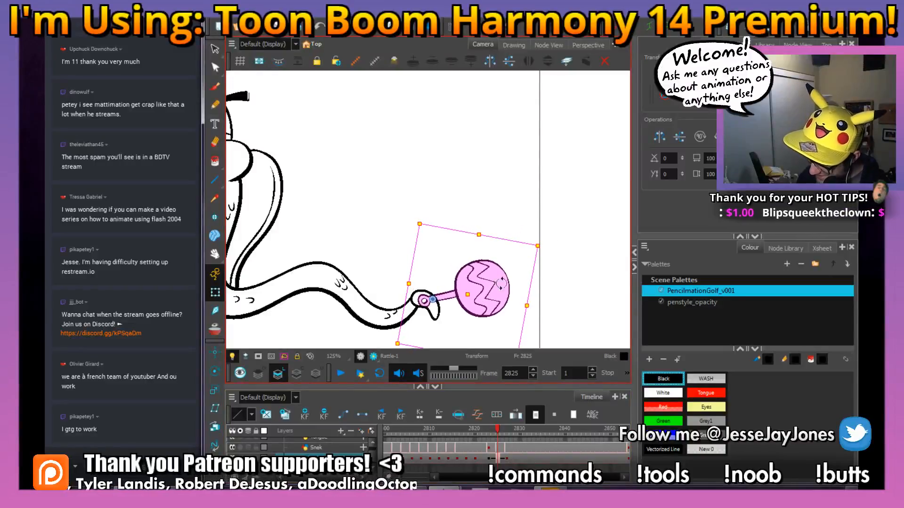
left_click_drag(488, 294, 486, 291)
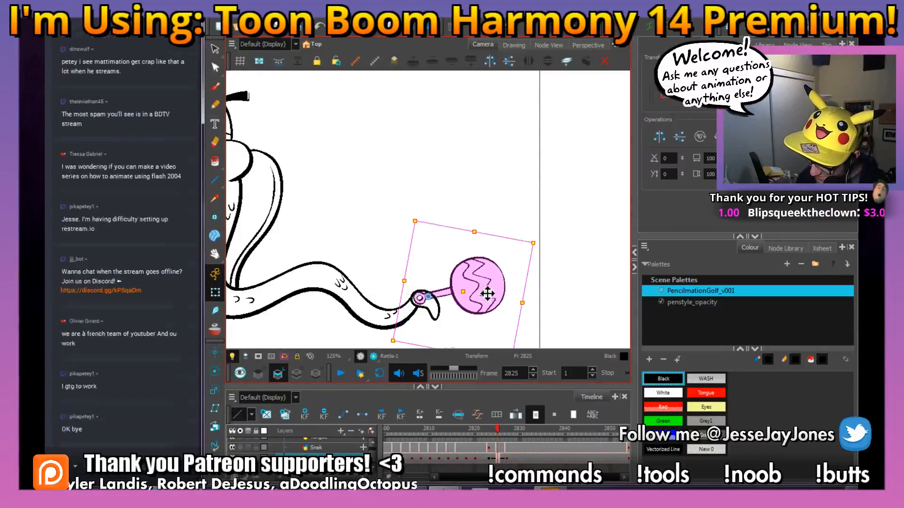
Make the rattle's keyframes on frames 2823 to 2825 stop-motion keyframes, and add a rattle keyframe on frame 2829.
left_click(499, 460)
left_click(489, 459)
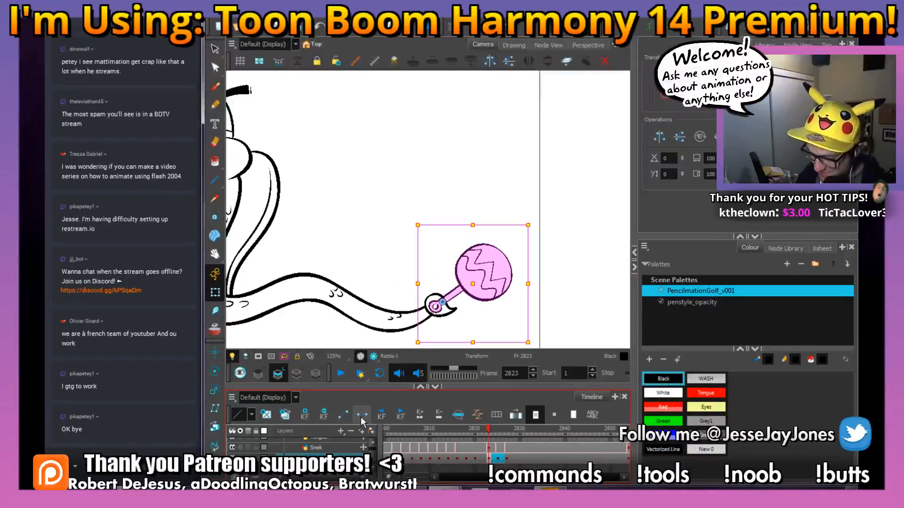
left_click_drag(488, 434, 522, 451)
left_click(517, 459)
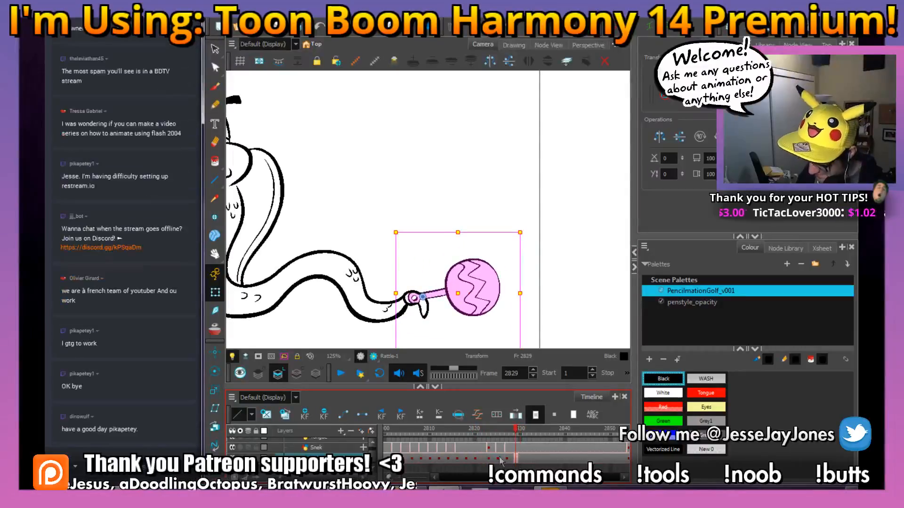
left_click(305, 415)
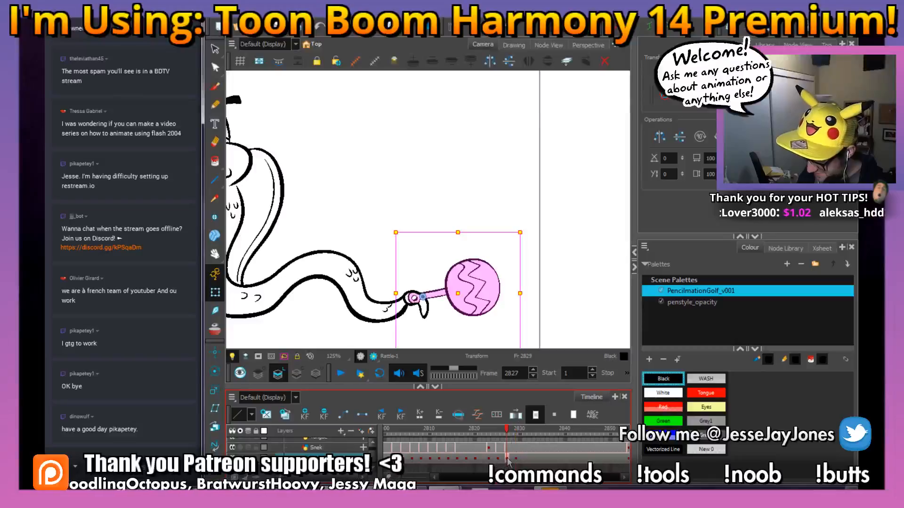
Rotate the snake's rattle slightly clockwise at frame 2827, check the following frames, and save the scene.
left_click_drag(529, 227, 537, 245)
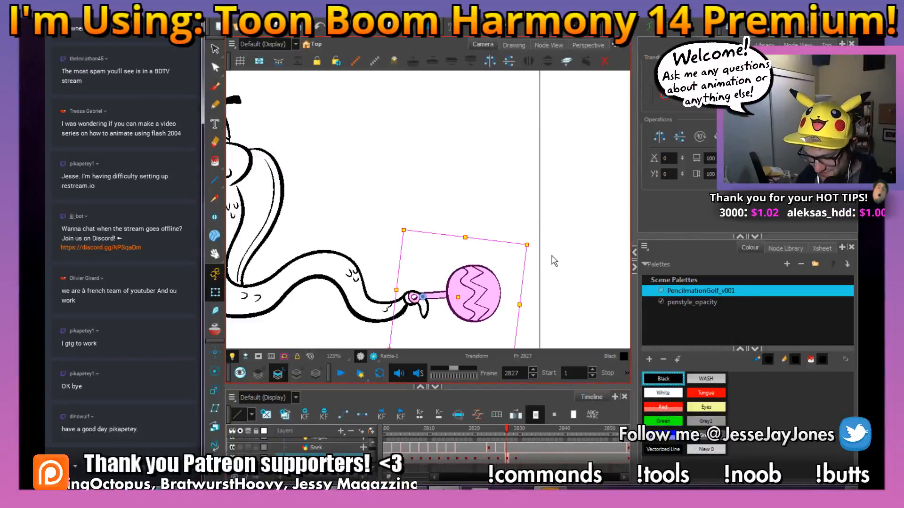
left_click_drag(424, 241, 481, 260)
key("2")
key("2")
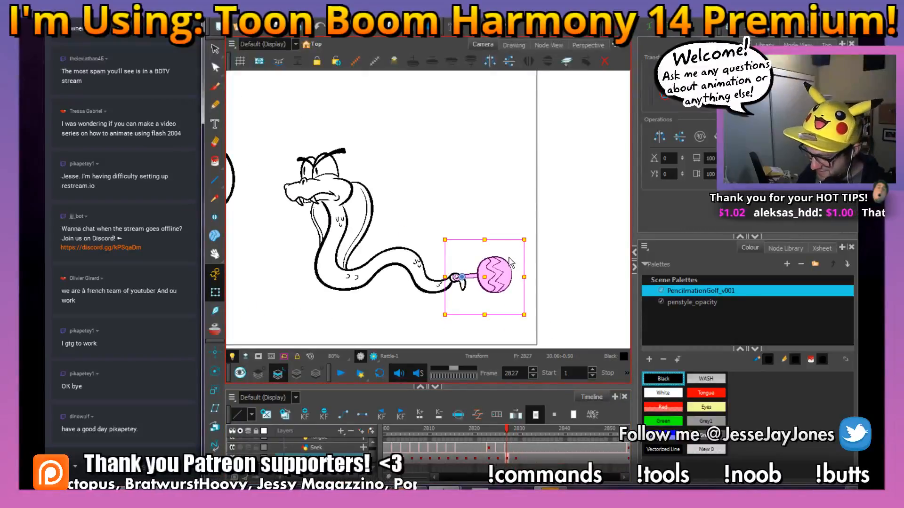
left_click_drag(504, 431, 533, 448)
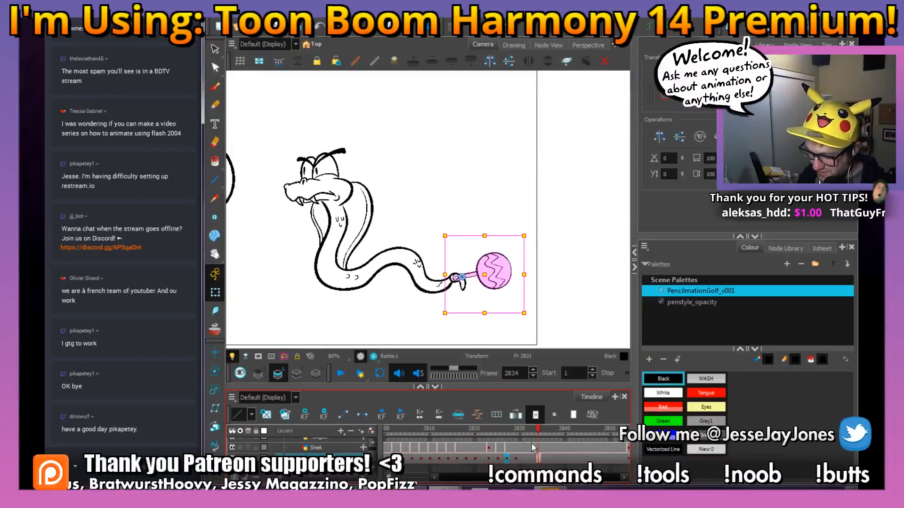
left_click(214, 17)
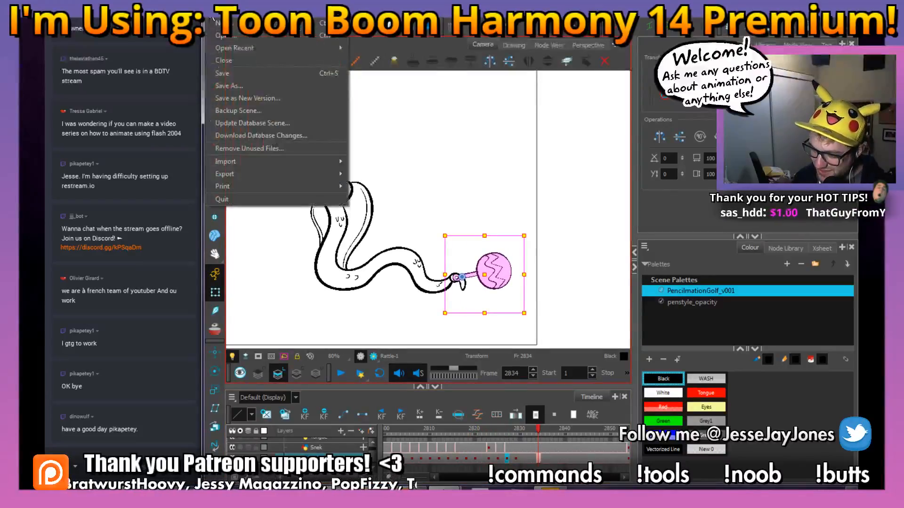
left_click(223, 74)
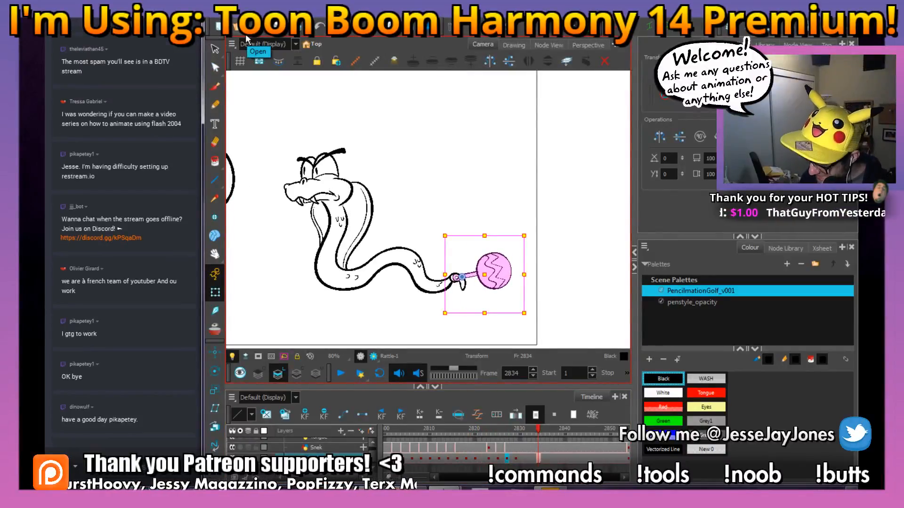
Play back the snake and rattle animation from about frame 2796 to 2850 to check the motion.
left_click_drag(503, 431, 476, 432)
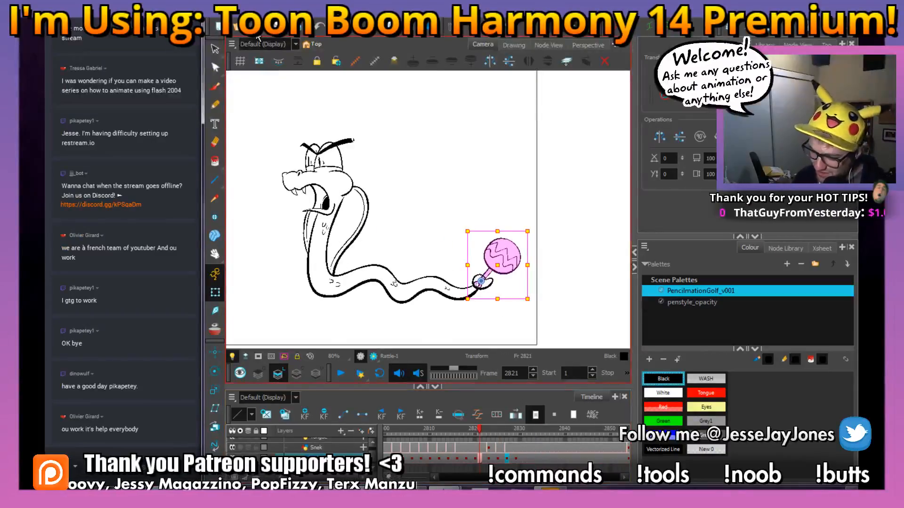
left_click_drag(479, 432, 410, 452)
key("Return")
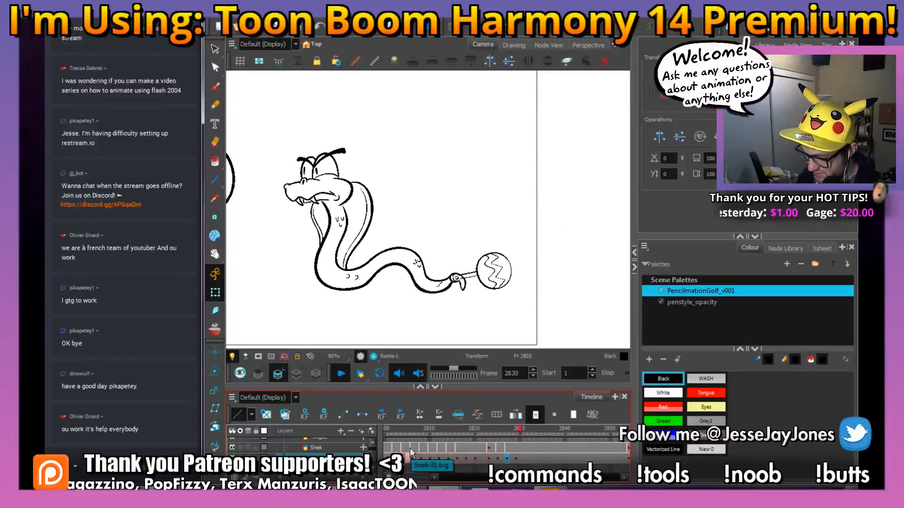
key("Return")
left_click_drag(409, 432, 377, 432)
key("Return")
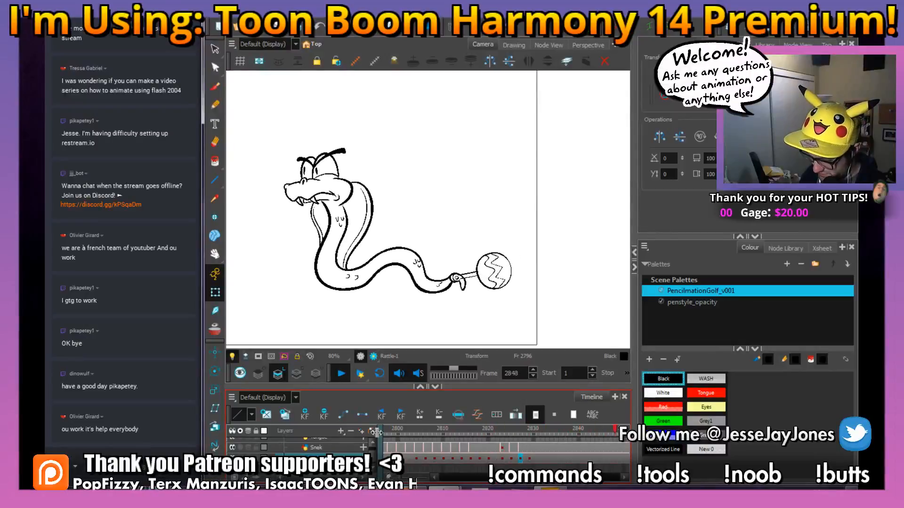
left_click_drag(427, 277, 576, 290)
key("1")
key("1")
left_click(444, 430)
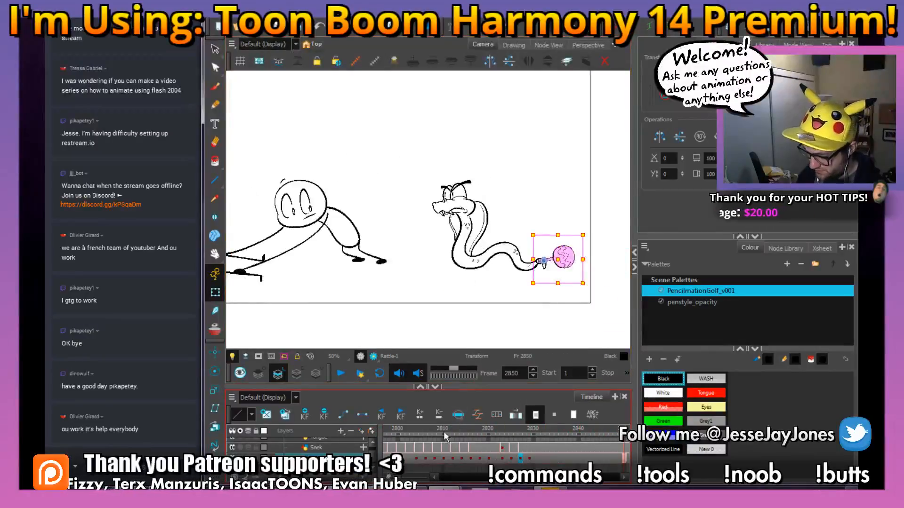
key("Return")
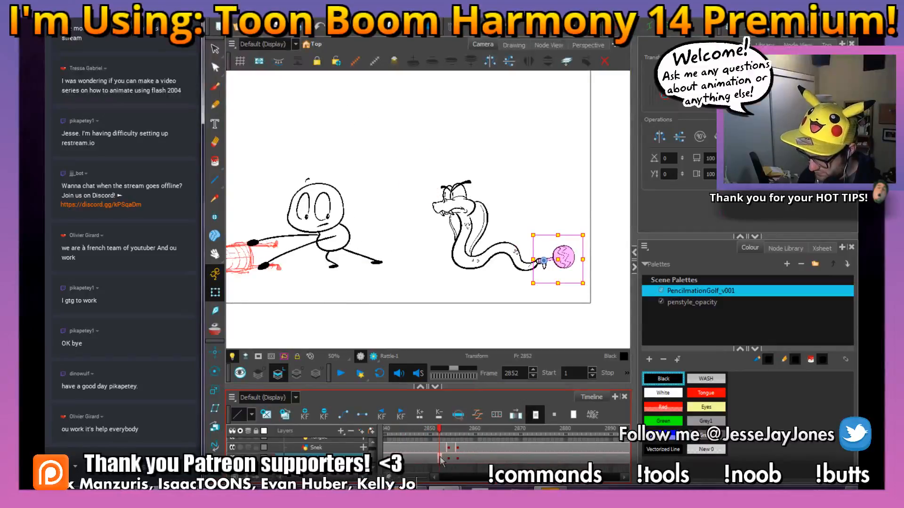
Add keyframes to the Snek-P peg at frames 2852, 2854, 2856 and 2858.
scroll(373, 445, "up", 1)
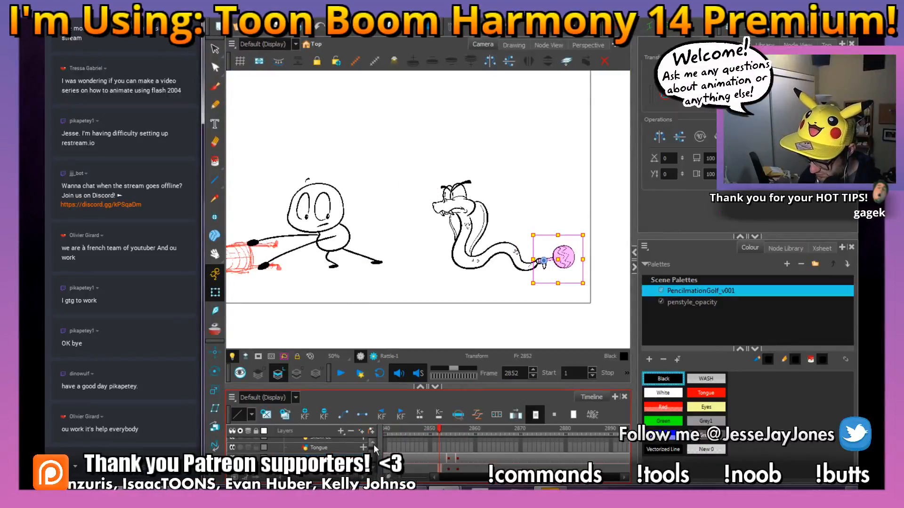
left_click_drag(372, 387, 372, 370)
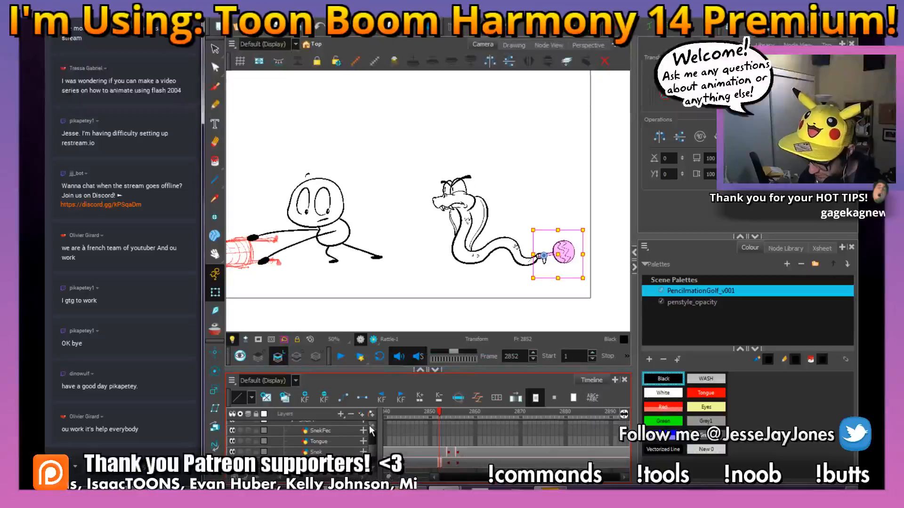
scroll(371, 423, "up", 1)
left_click(439, 430)
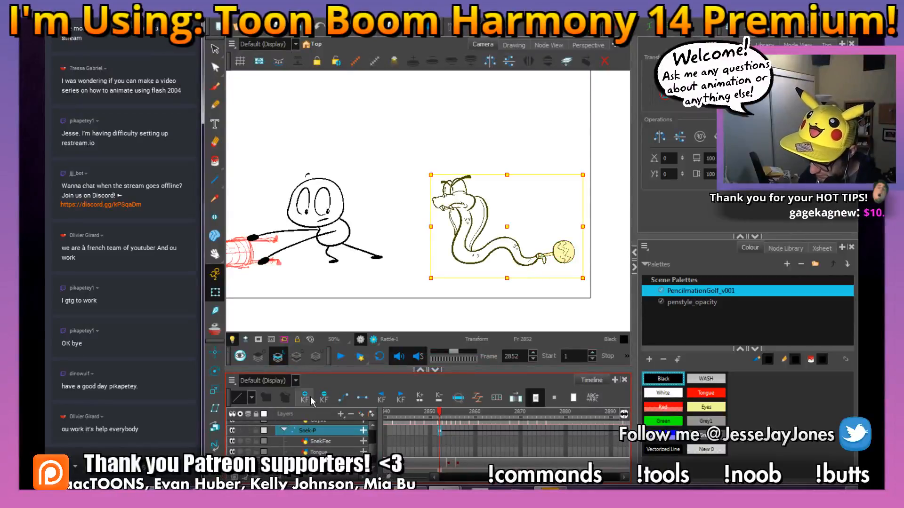
left_click(447, 432)
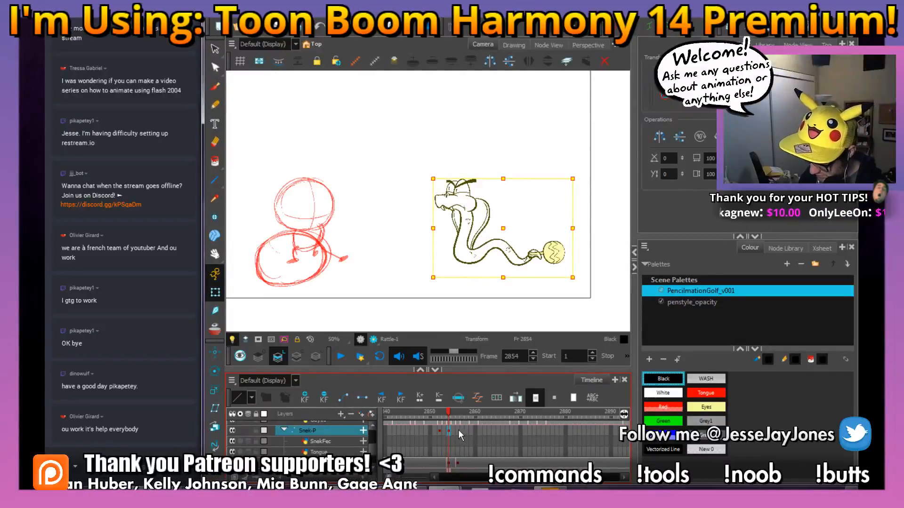
left_click(458, 430)
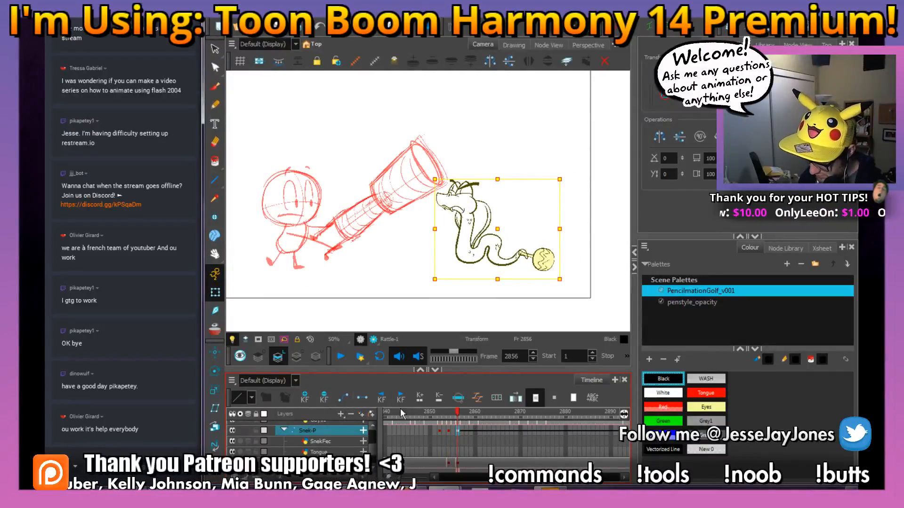
left_click(467, 432)
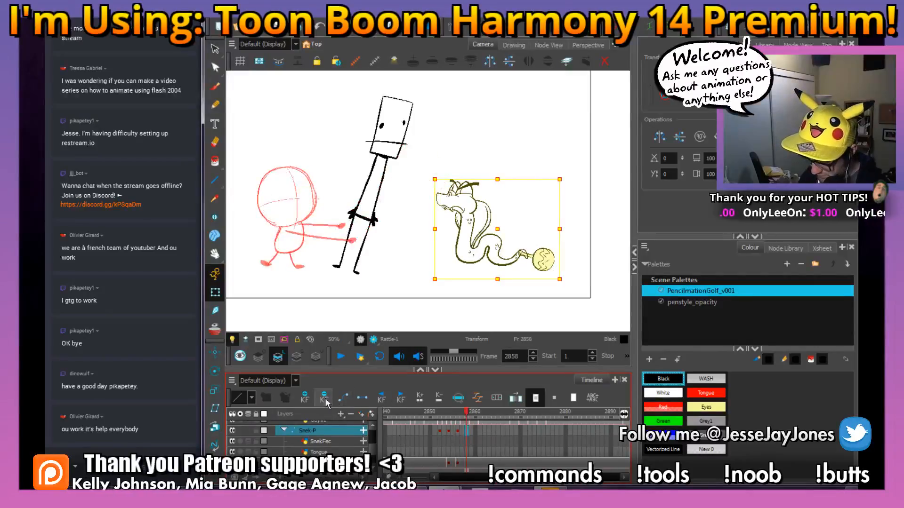
Move the Snek-P peg's pivot to the base of the snake's body at frame 2856.
left_click(458, 431)
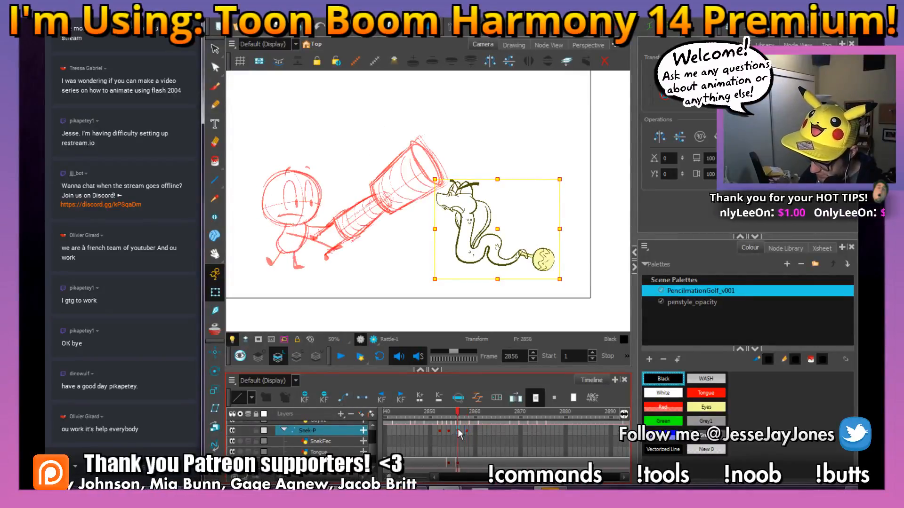
scroll(485, 271, "down", 3)
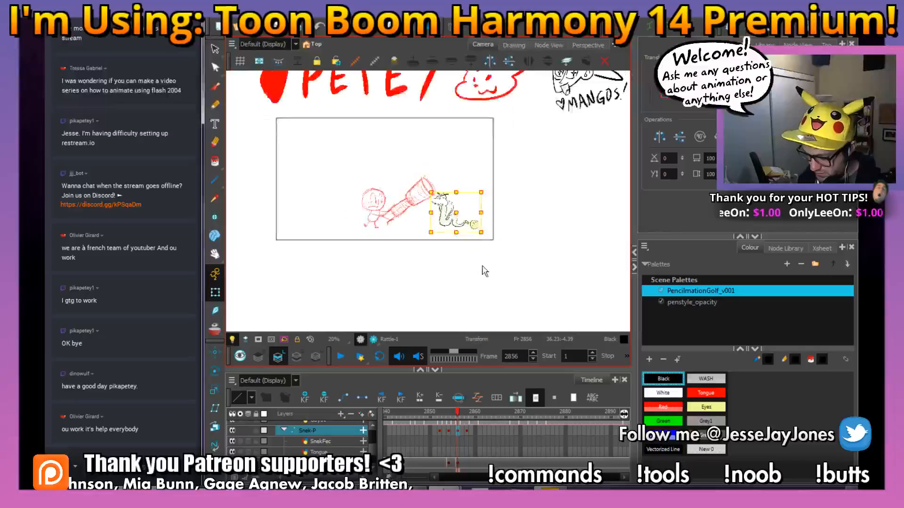
left_click_drag(512, 264, 450, 272)
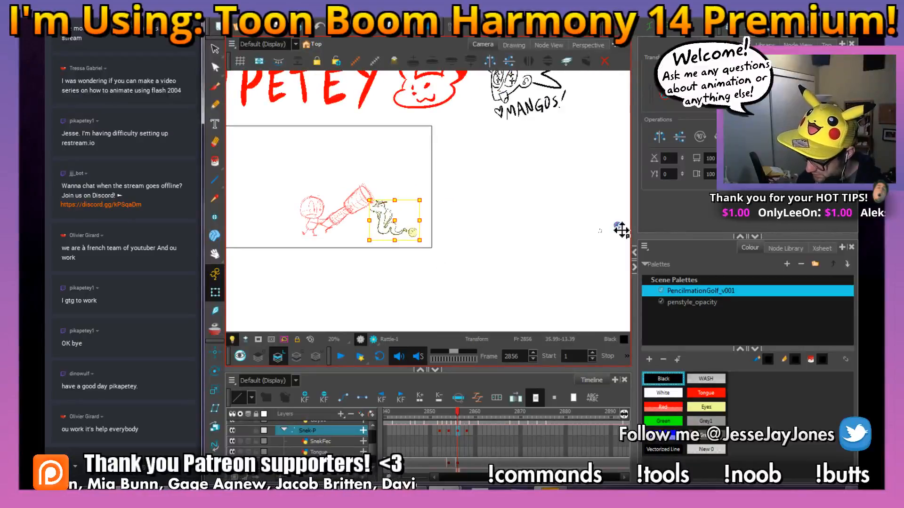
left_click_drag(621, 230, 403, 248)
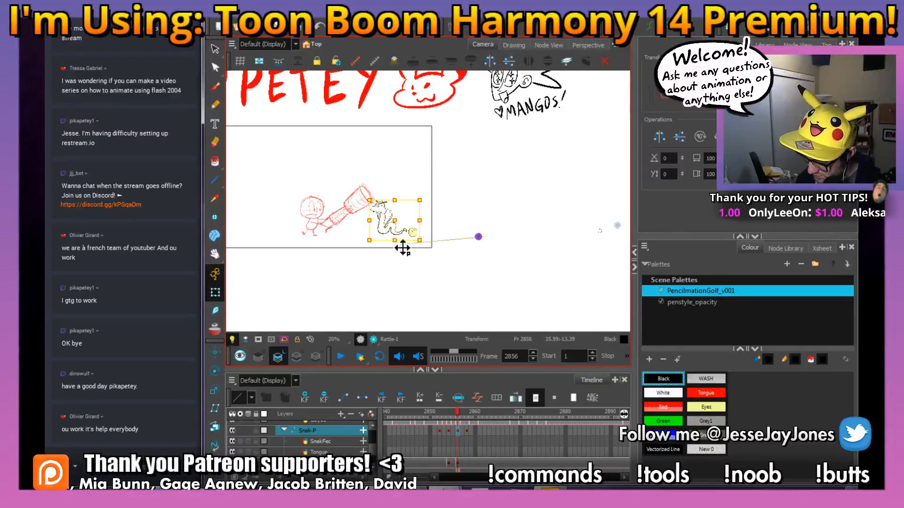
scroll(397, 237, "up", 4)
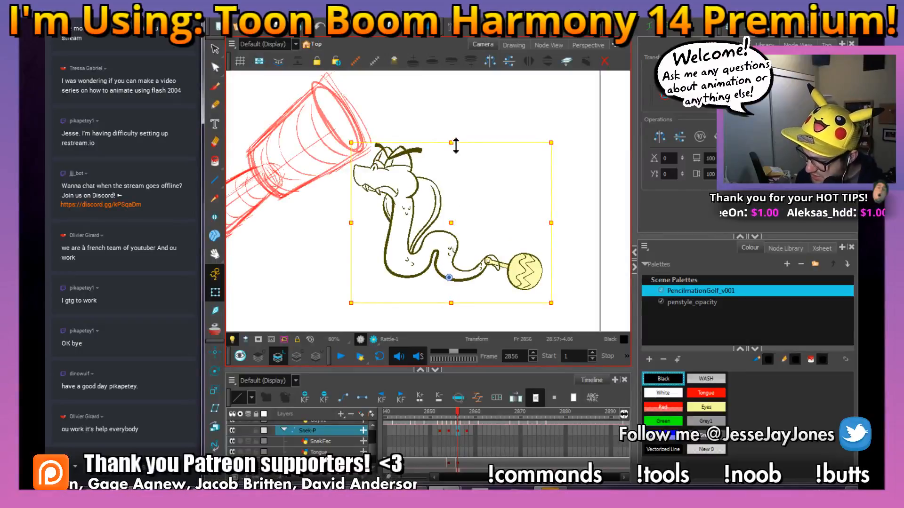
Make the snake slightly taller and narrower at frame 2856, and slightly shorter and wider at frame 2852.
left_click_drag(458, 143, 458, 140)
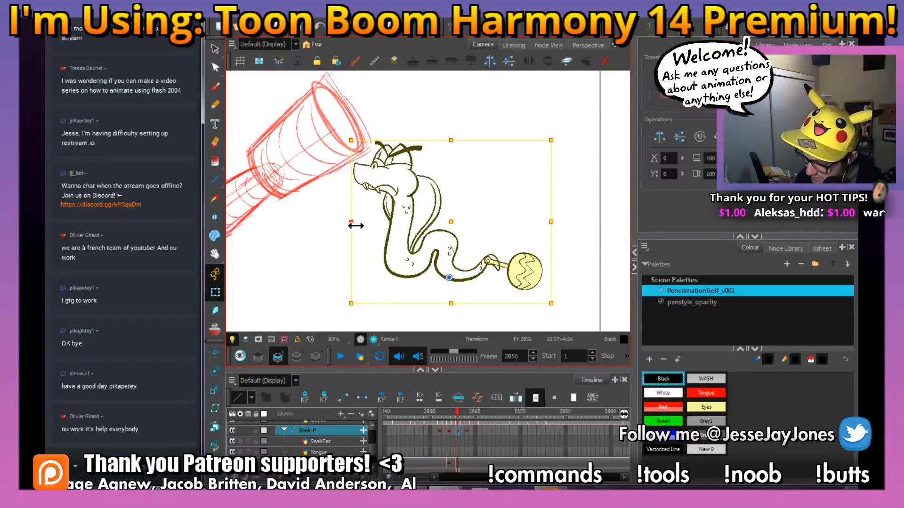
left_click_drag(357, 226, 359, 226)
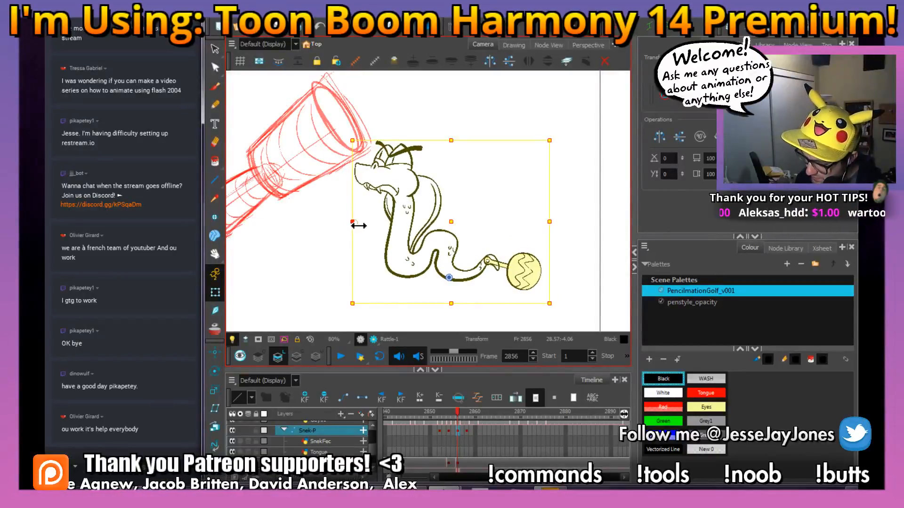
left_click(439, 431)
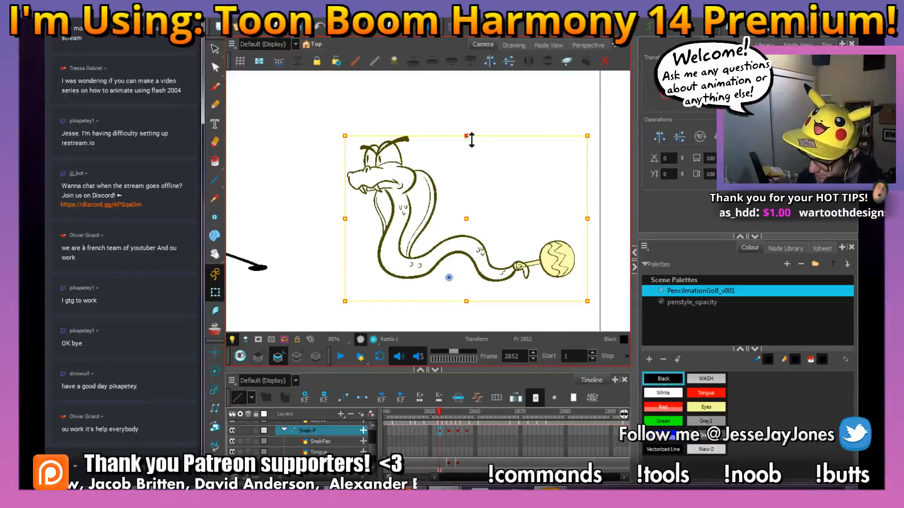
left_click_drag(472, 139, 471, 141)
left_click_drag(348, 220, 346, 225)
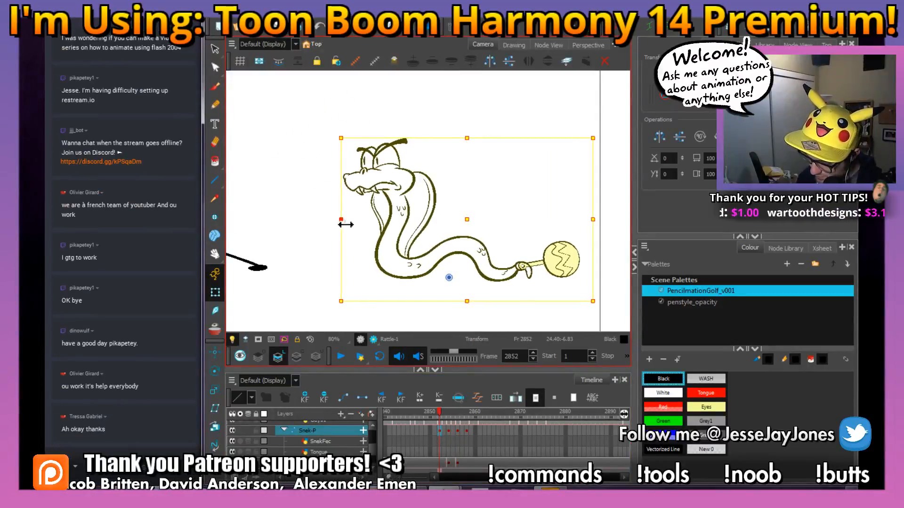
Review the snake's squash and stretch in motion from frame 2852 onward.
key("2")
key("2")
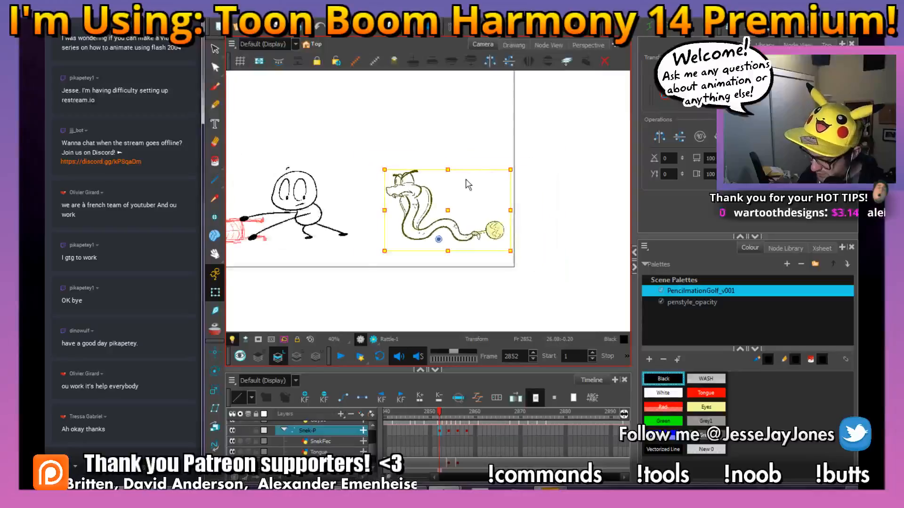
left_click_drag(439, 413, 484, 416)
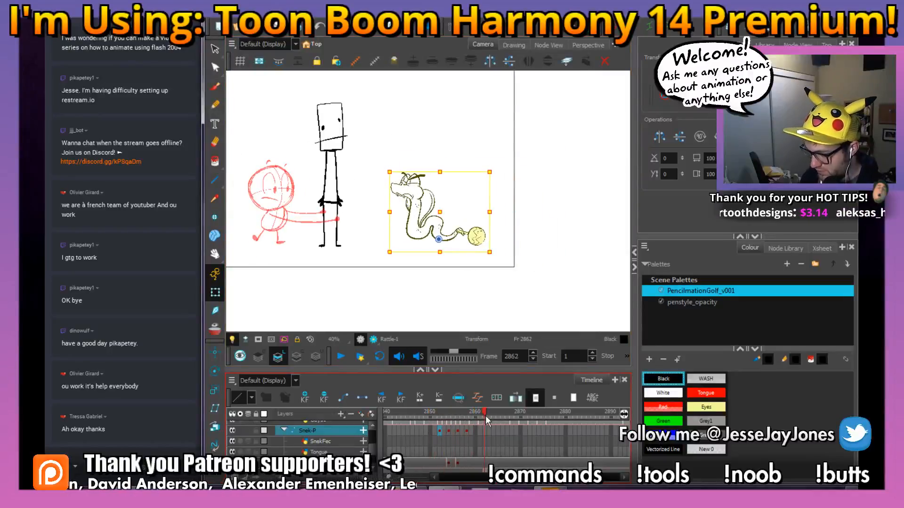
key("Return")
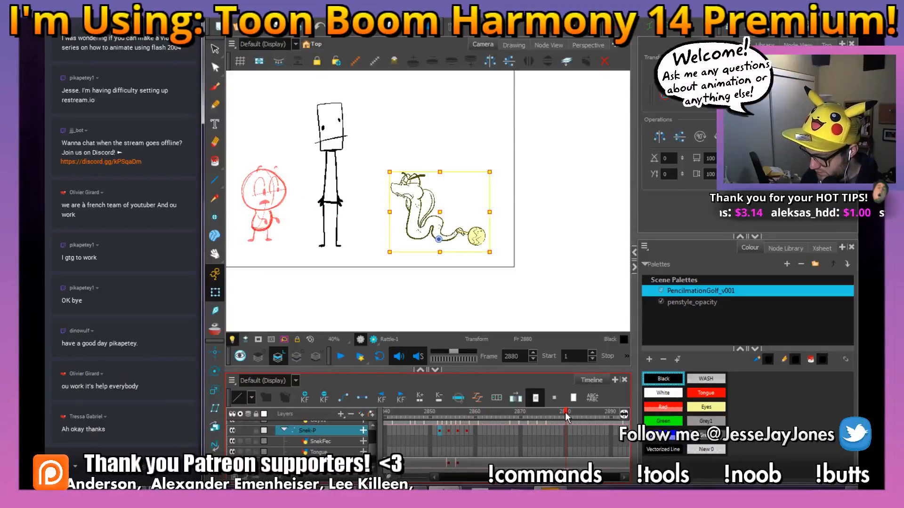
left_click_drag(576, 417, 502, 463)
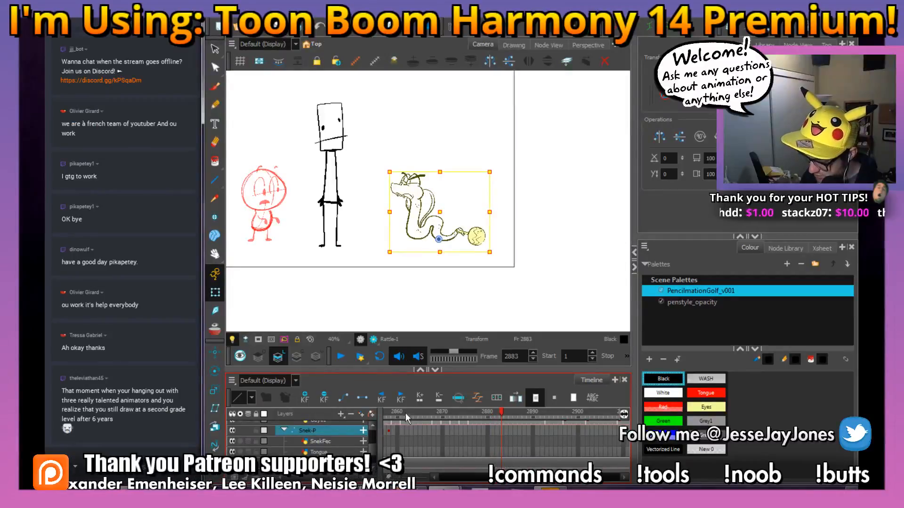
Cut the snake's eyes and eyebrows from its body drawing at frame 2856 and paste them onto the SnekFec layer.
left_click_drag(405, 414, 464, 435)
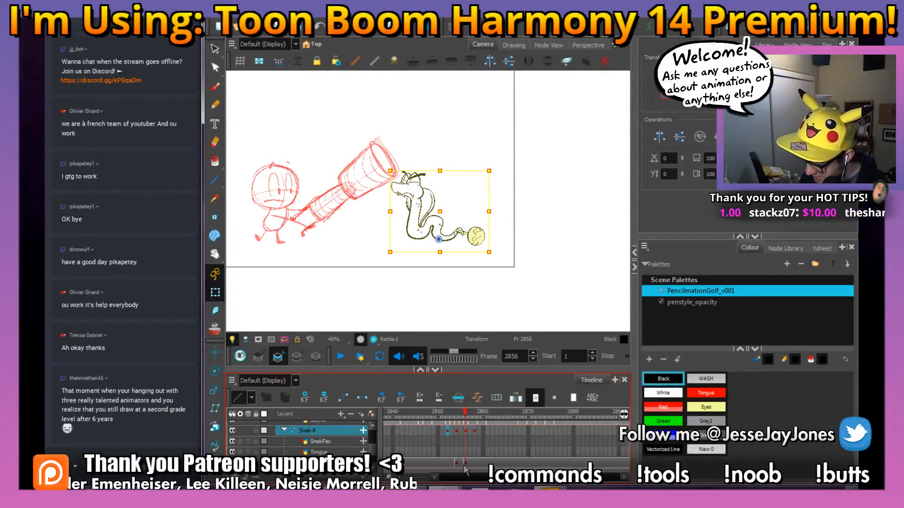
left_click(417, 212)
key("2")
key("2")
key("2")
key("2")
left_click(213, 50)
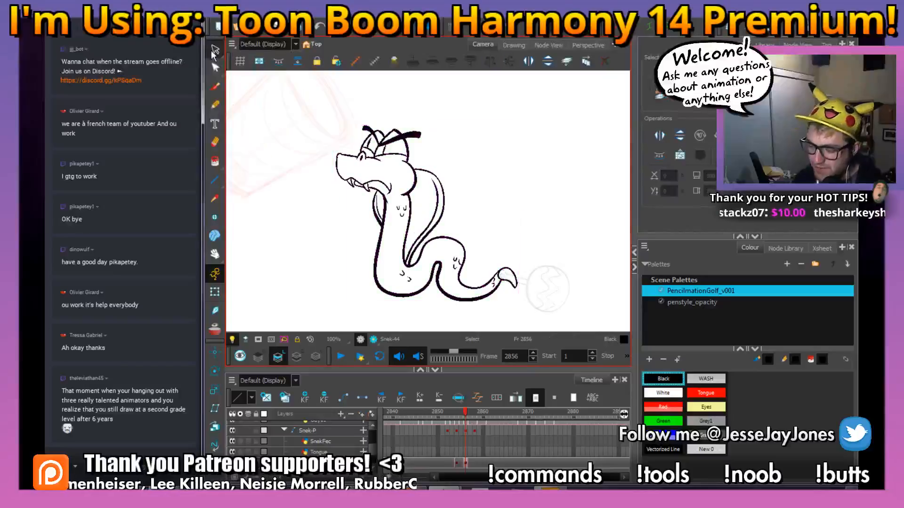
left_click_drag(430, 133, 430, 210)
key("2")
key("2")
key("2")
left_click_drag(370, 242, 406, 212)
key("2")
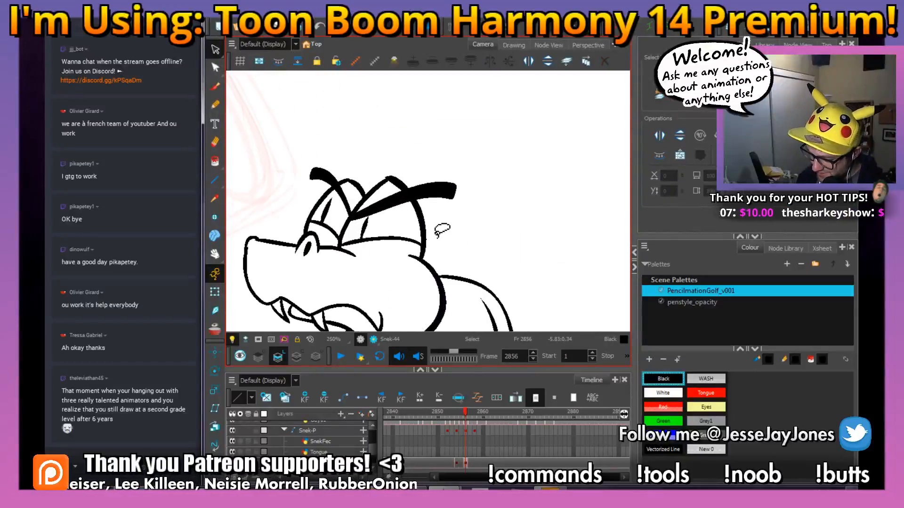
mouse_move(373, 239)
left_mouse_down()
mouse_move(426, 242)
mouse_move(407, 246)
left_mouse_up()
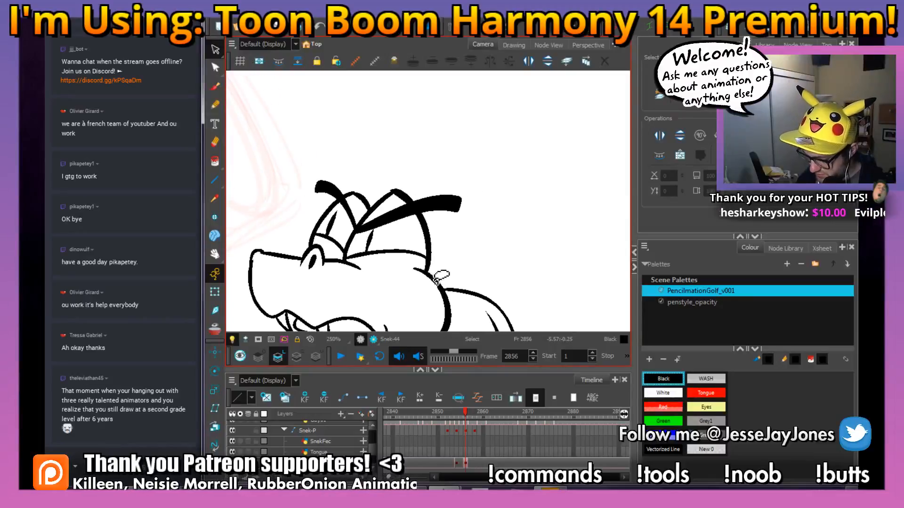
mouse_move(452, 176)
left_mouse_down()
mouse_move(479, 202)
mouse_move(463, 258)
mouse_move(393, 261)
mouse_move(332, 242)
mouse_move(311, 189)
mouse_move(506, 183)
left_mouse_up()
key("ctrl+x")
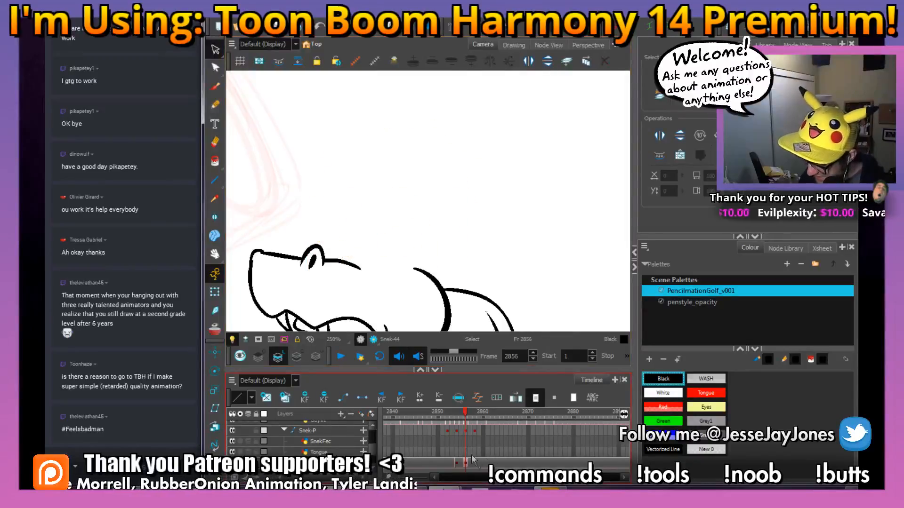
left_click(464, 440)
key("ctrl+v")
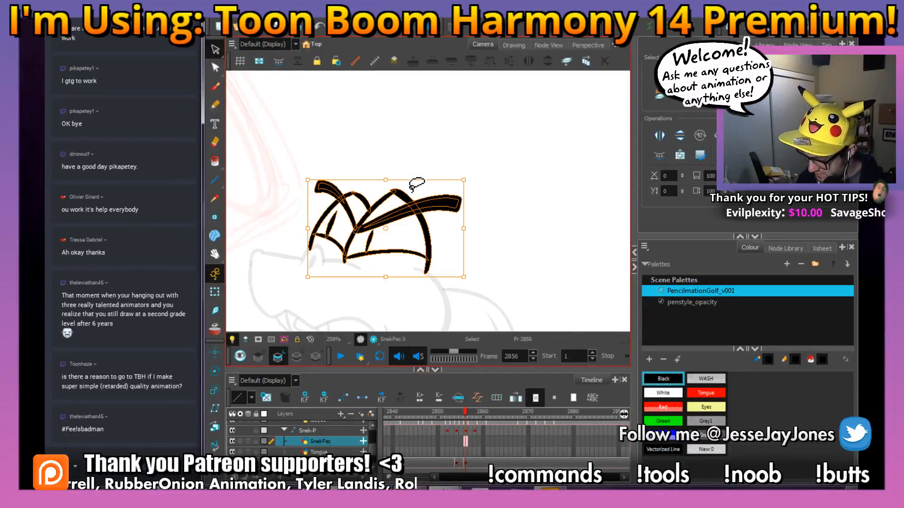
Extend the SnekFec face drawing's exposure from frame 2856 to frame 3173 and return to frame 2856.
left_click(493, 244)
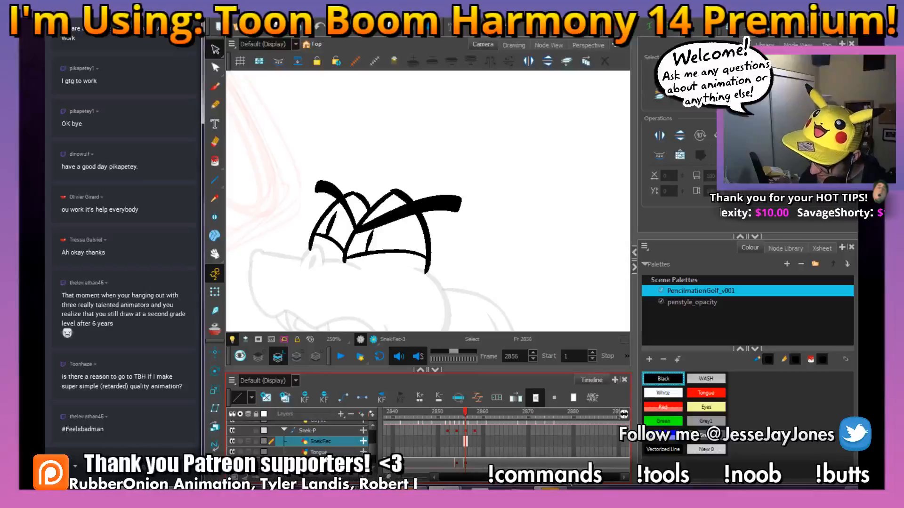
left_click_drag(570, 484, 585, 485)
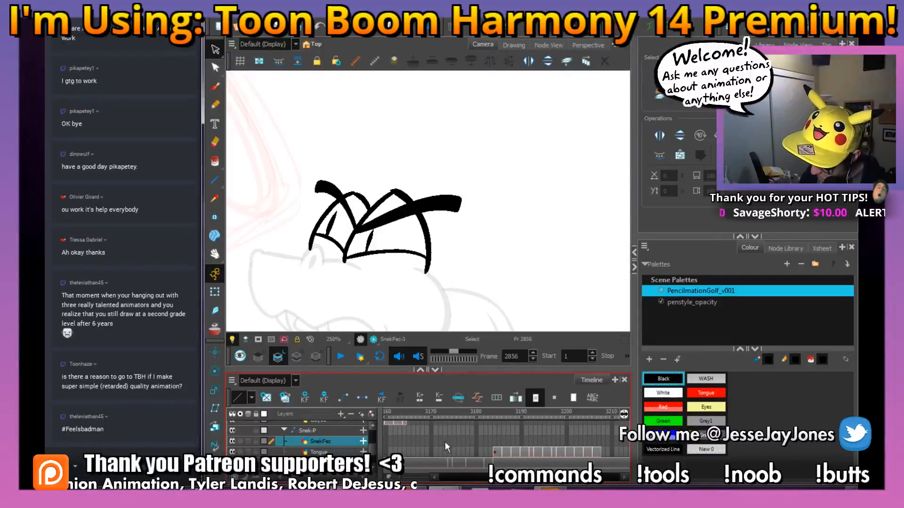
left_click(446, 441)
key("F5")
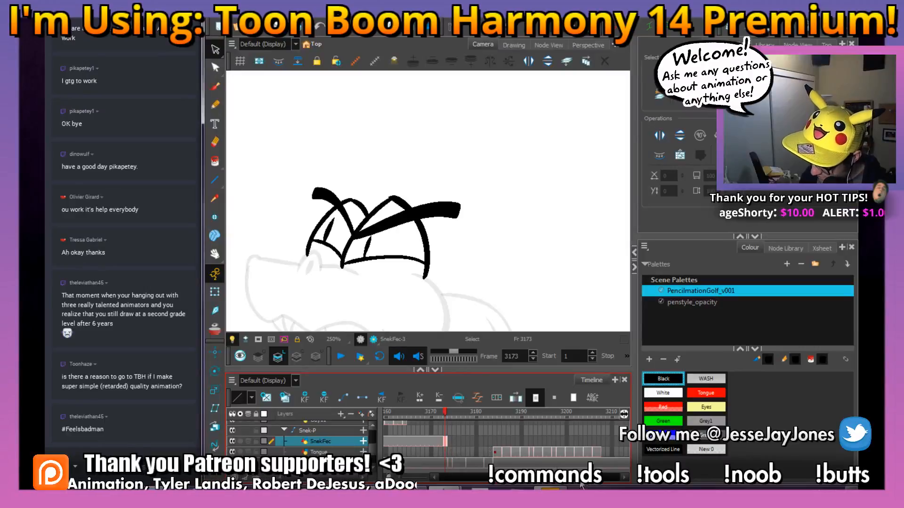
left_click_drag(582, 485, 574, 484)
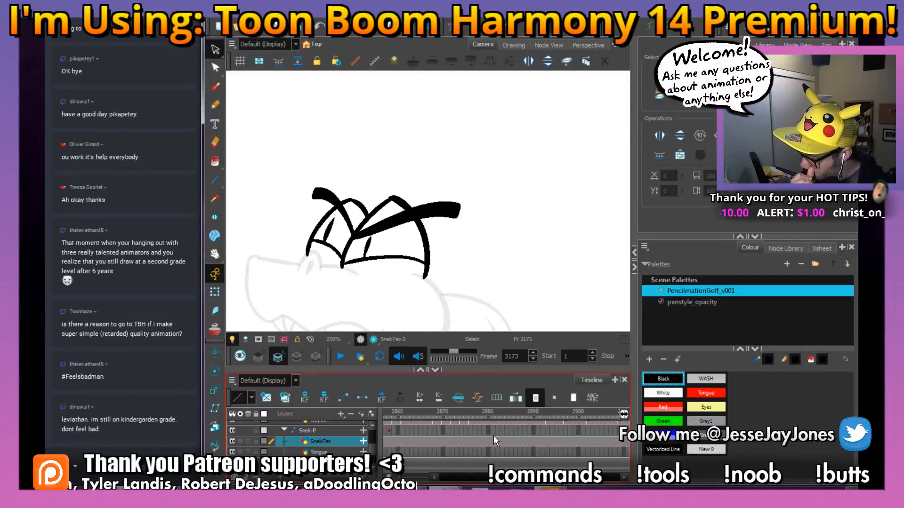
mouse_move(421, 218)
left_mouse_down()
mouse_move(445, 211)
mouse_move(418, 216)
left_mouse_up()
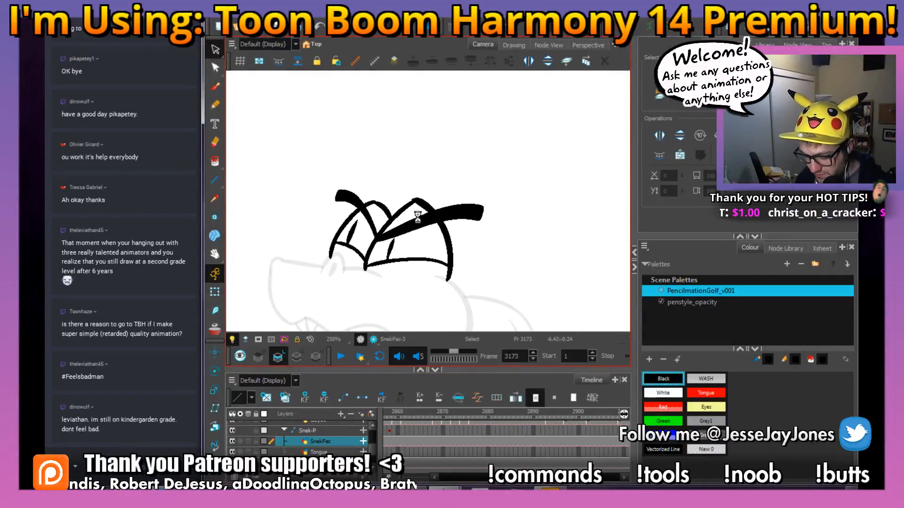
scroll(422, 218, "down", 2)
mouse_move(417, 274)
left_mouse_down()
mouse_move(409, 253)
mouse_move(388, 241)
mouse_move(391, 247)
left_mouse_up()
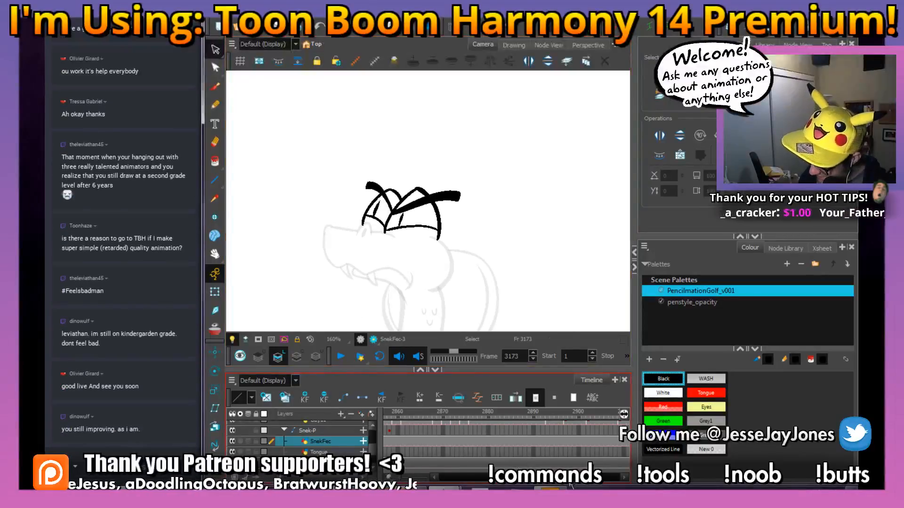
left_click_drag(569, 483, 569, 487)
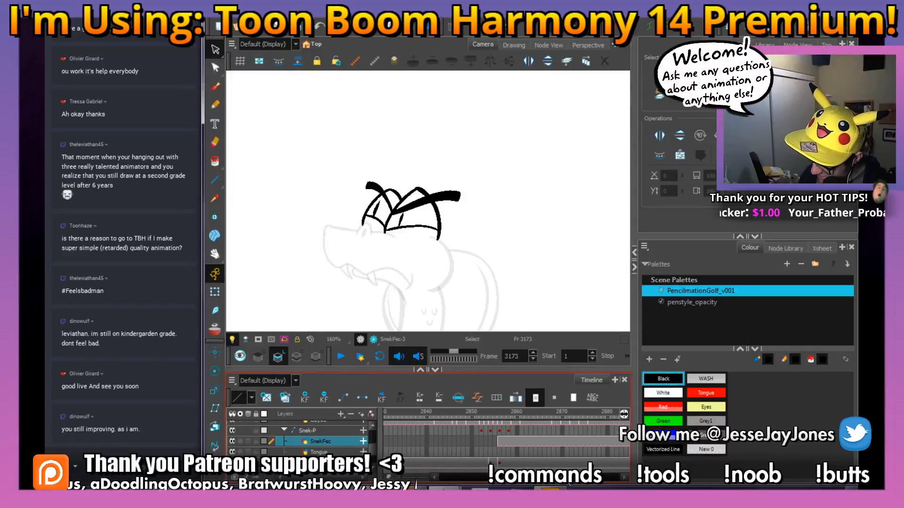
left_click(499, 441)
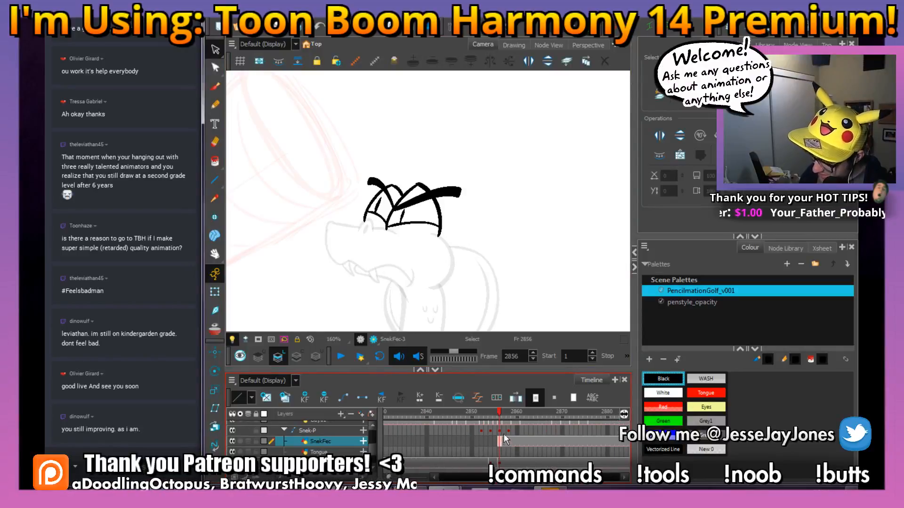
Scribble black test brush strokes beside the snake's head at frame 2856 and delete them.
left_click(214, 88)
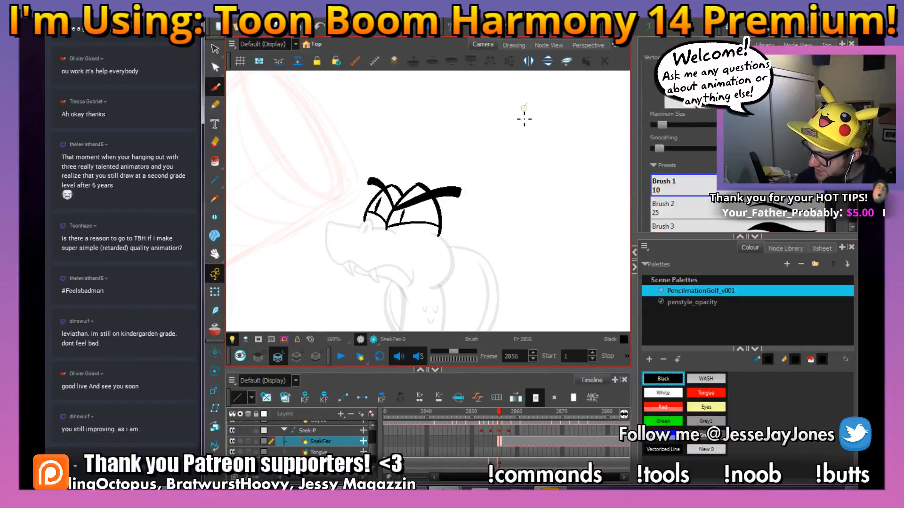
mouse_move(546, 141)
left_mouse_down()
mouse_move(554, 179)
mouse_move(533, 274)
mouse_move(595, 178)
mouse_move(556, 304)
mouse_move(602, 228)
mouse_move(602, 155)
mouse_move(580, 112)
mouse_move(568, 146)
left_mouse_up()
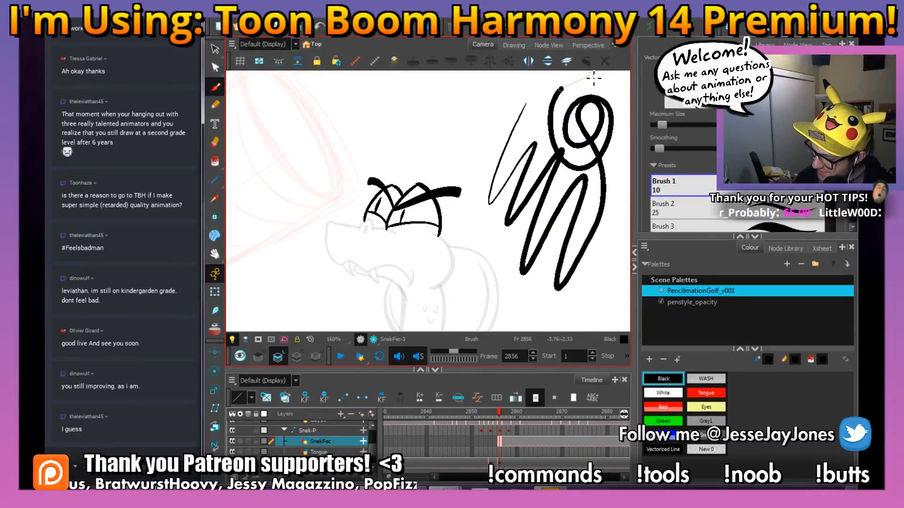
left_click_drag(506, 193, 533, 87)
left_click(215, 49)
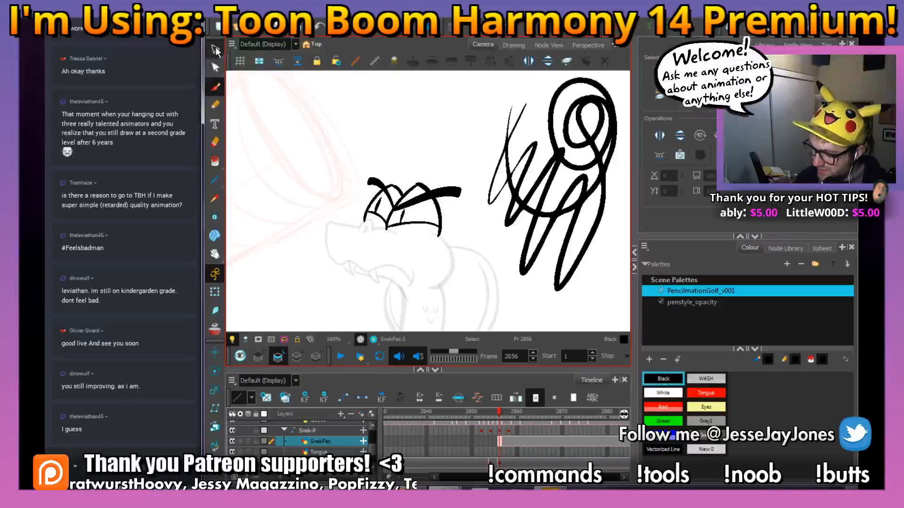
left_click(560, 206)
key("Delete")
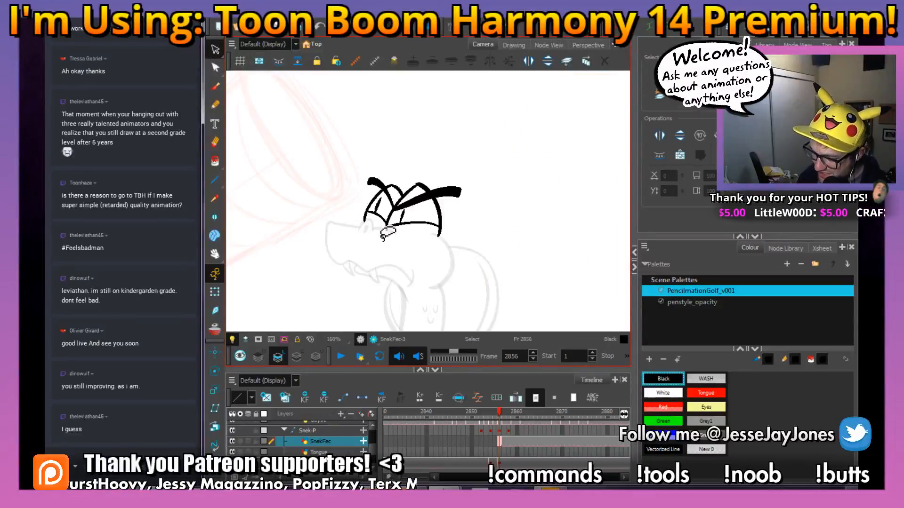
Go to frame 2868 and examine the snake's face up close and within the whole scene.
left_click(215, 87)
mouse_move(471, 291)
left_mouse_down()
mouse_move(455, 254)
mouse_move(462, 261)
left_mouse_up()
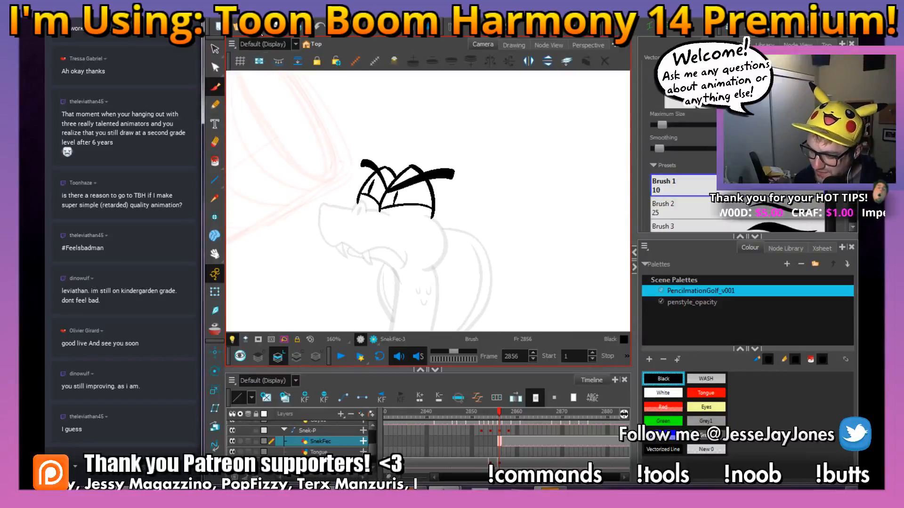
left_click_drag(312, 122, 299, 117)
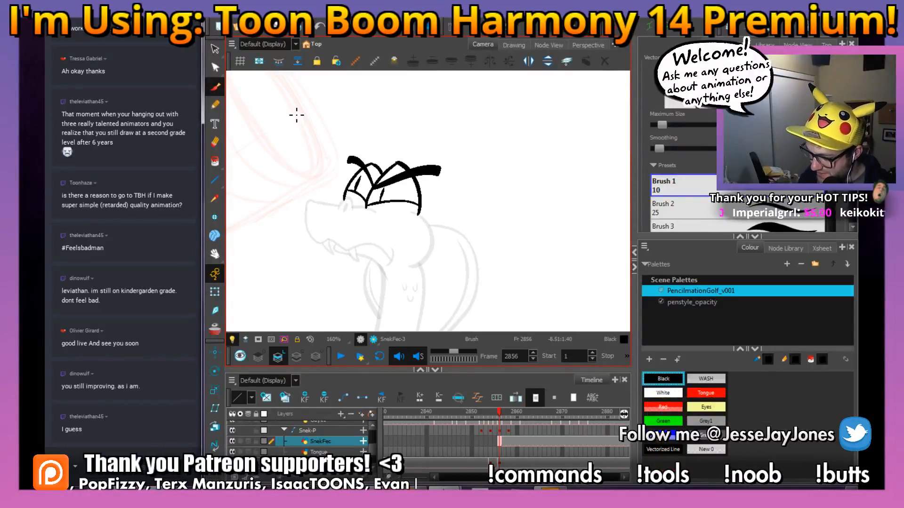
left_click(513, 414)
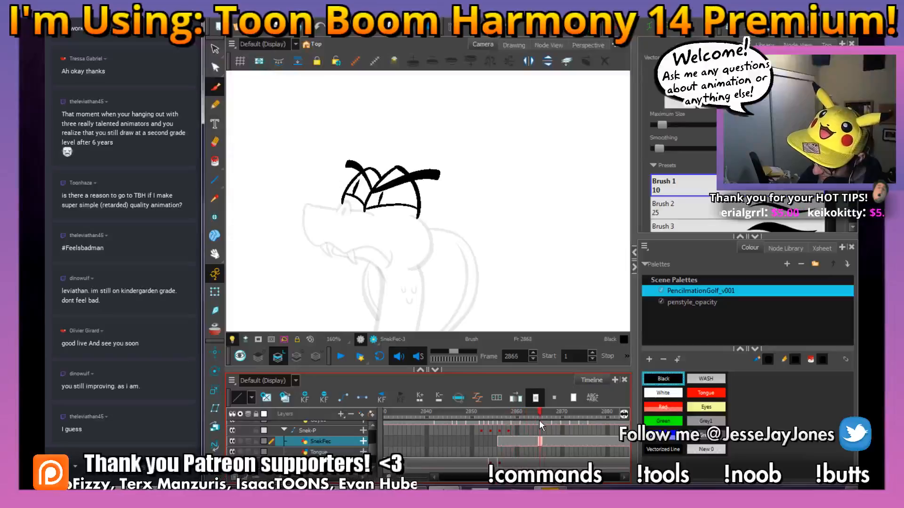
left_click_drag(609, 430, 591, 438)
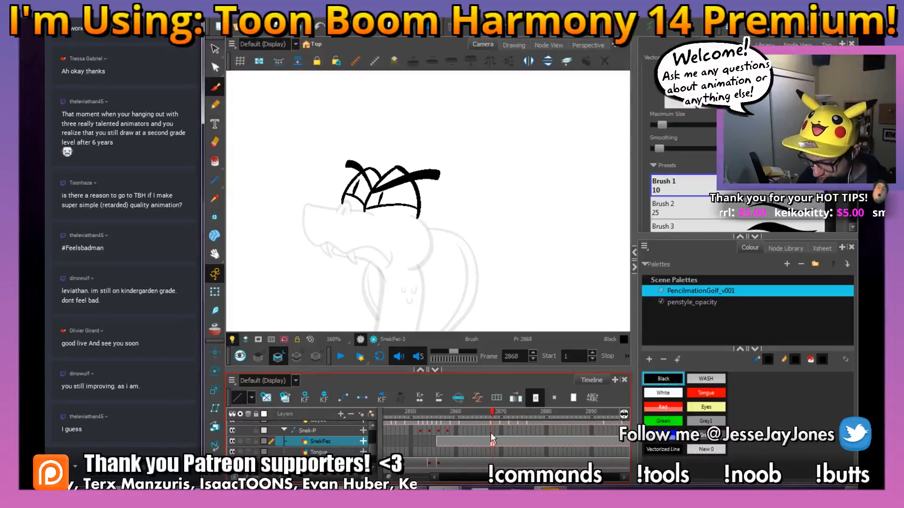
key("1")
key("1")
key("1")
key("1")
key("1")
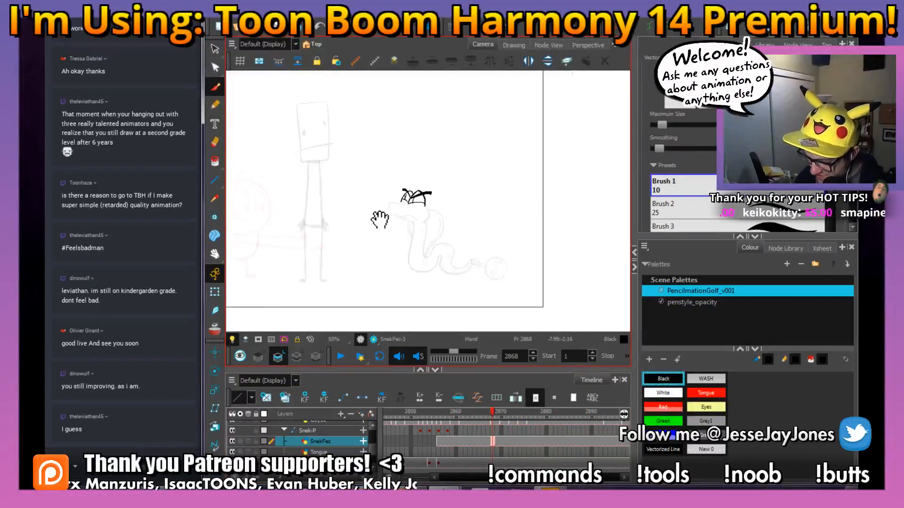
left_click_drag(380, 219, 428, 241)
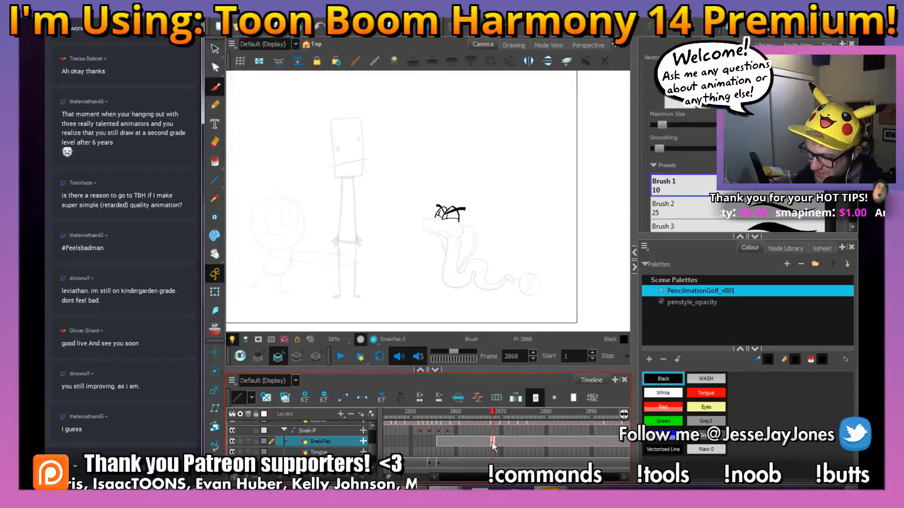
key("2")
key("2")
key("2")
left_click_drag(475, 222, 395, 216)
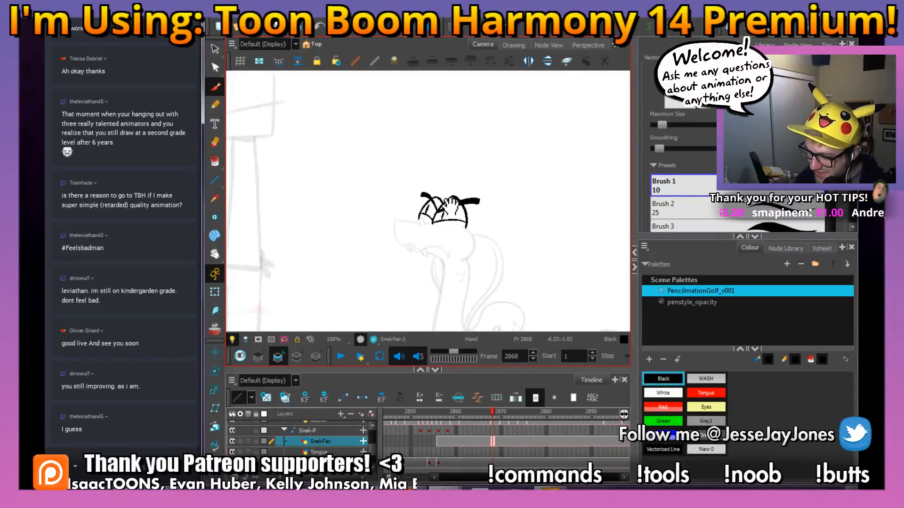
key("2")
key("2")
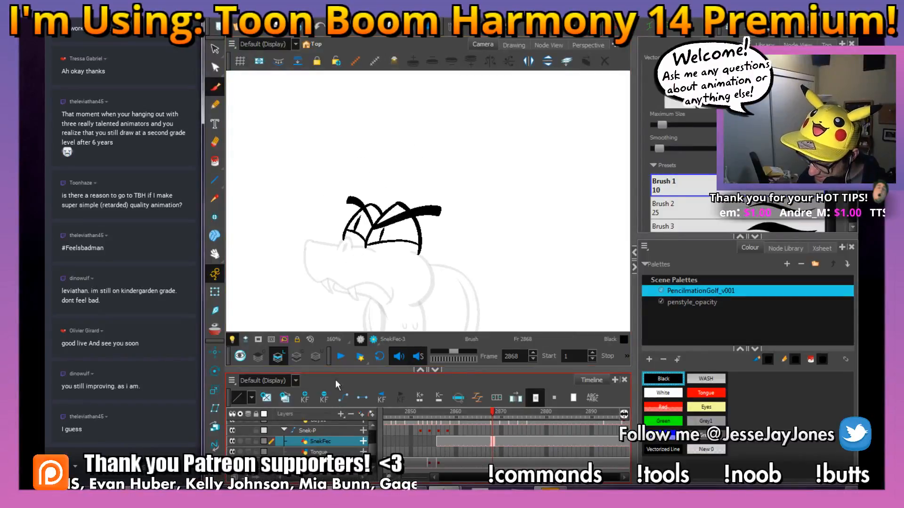
left_click_drag(394, 289, 408, 276)
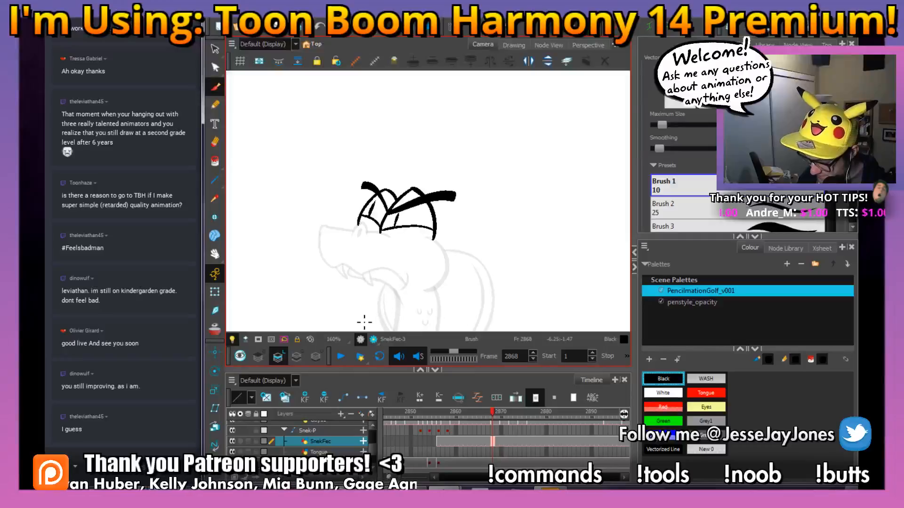
Duplicate the SnekFec drawing at frame 2868 and delete both eyebrows from the copy.
left_click(215, 49)
scroll(426, 200, "up", 2)
left_click(422, 195)
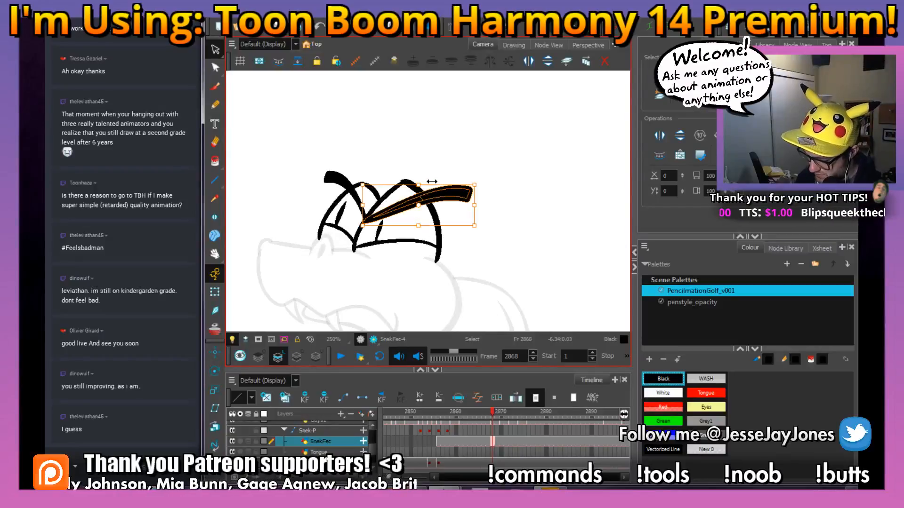
key("Delete")
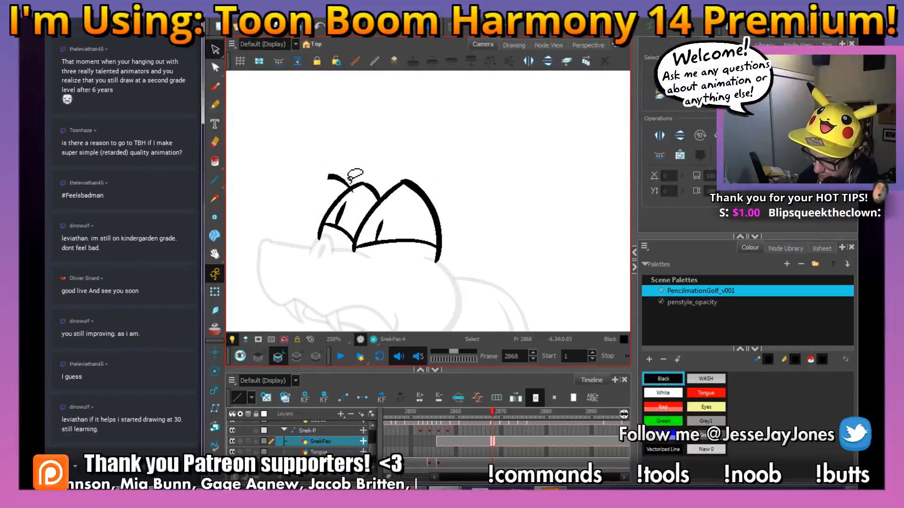
left_click(343, 182)
key("Delete")
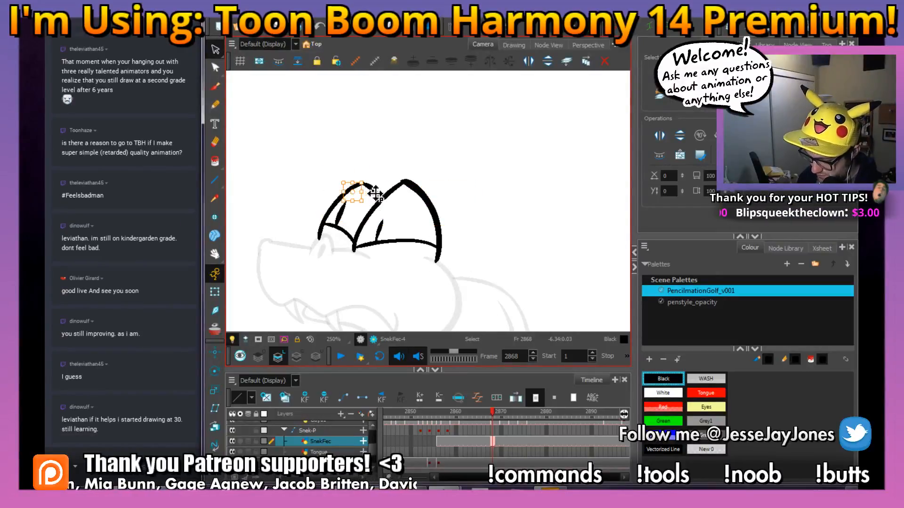
Redraw both eyebrows at frame 2868 in black, slightly lower and thicker, using the previous drawing's onion skin as a guide.
left_click(216, 87)
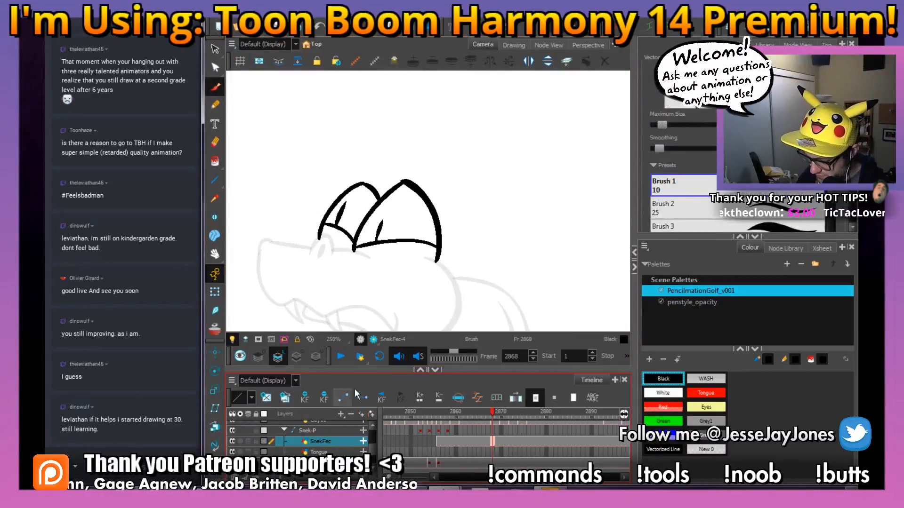
key("alt+o")
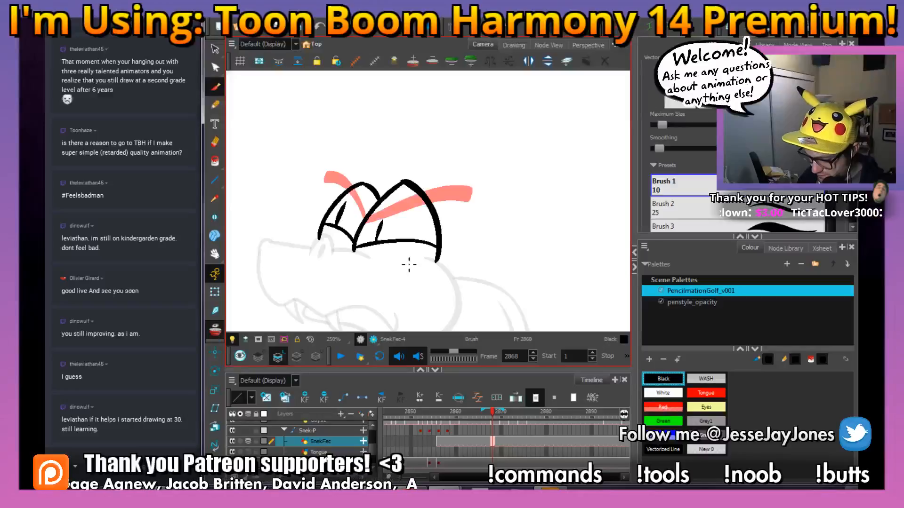
key("alt+s")
scroll(414, 247, "up", 2)
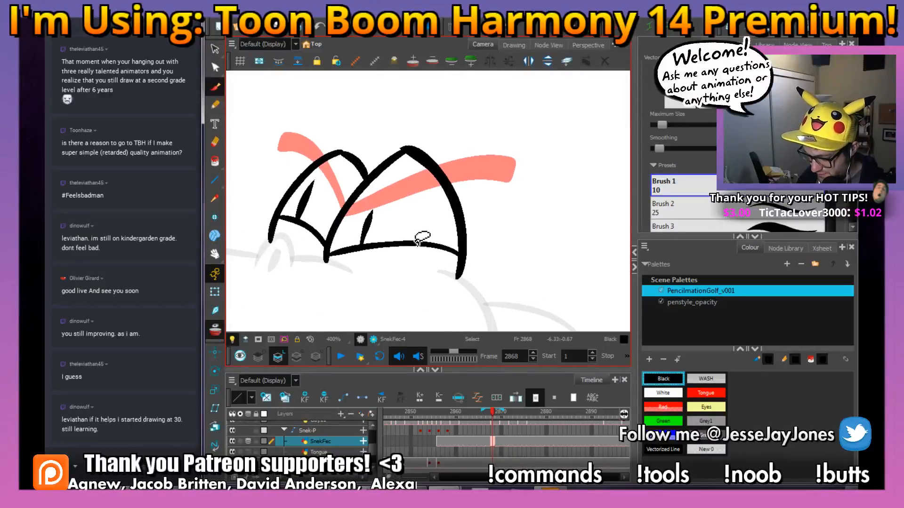
left_click_drag(437, 184, 429, 208)
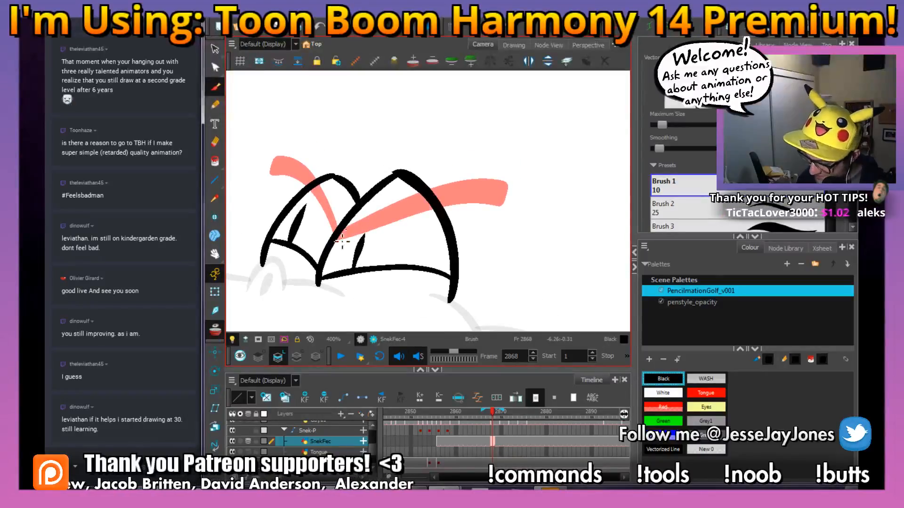
mouse_move(328, 258)
left_mouse_down()
mouse_move(445, 224)
mouse_move(501, 233)
mouse_move(504, 204)
mouse_move(442, 208)
mouse_move(329, 253)
mouse_move(324, 212)
mouse_move(299, 192)
mouse_move(275, 194)
mouse_move(280, 173)
mouse_move(310, 176)
mouse_move(334, 249)
left_mouse_up()
mouse_move(426, 217)
left_mouse_down()
mouse_move(494, 214)
mouse_move(463, 211)
left_mouse_up()
left_click_drag(304, 183, 282, 178)
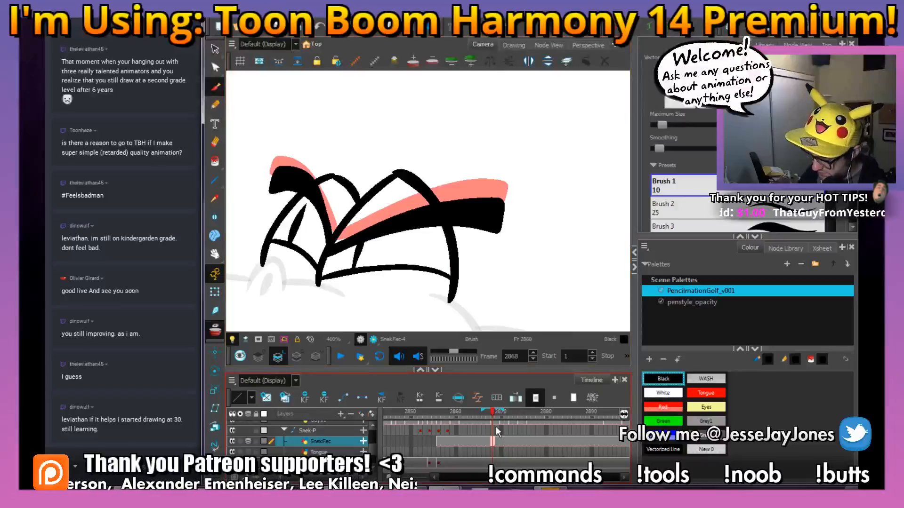
Compare the new brow pose with frame 2865 and duplicate the SnekFec drawing at frame 2869.
mouse_move(493, 412)
left_mouse_down()
mouse_move(476, 417)
mouse_move(508, 418)
left_mouse_up()
left_click(479, 442)
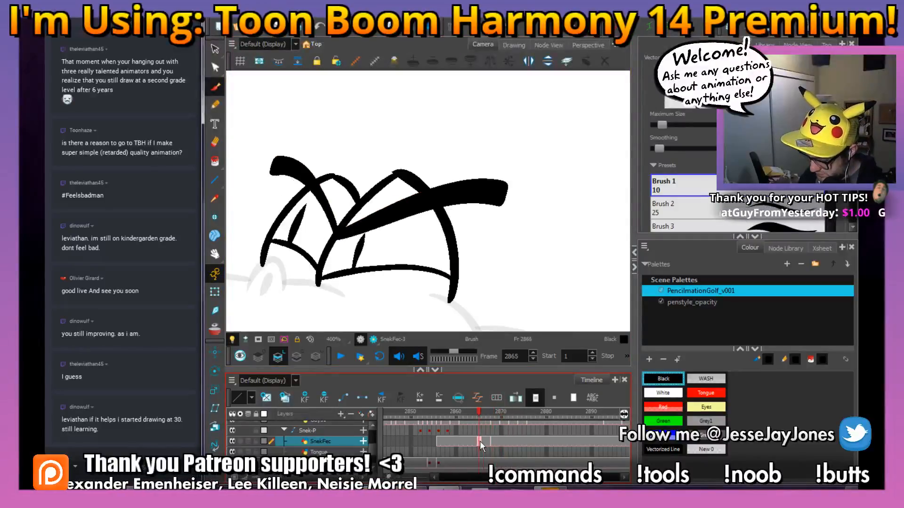
left_click(496, 441)
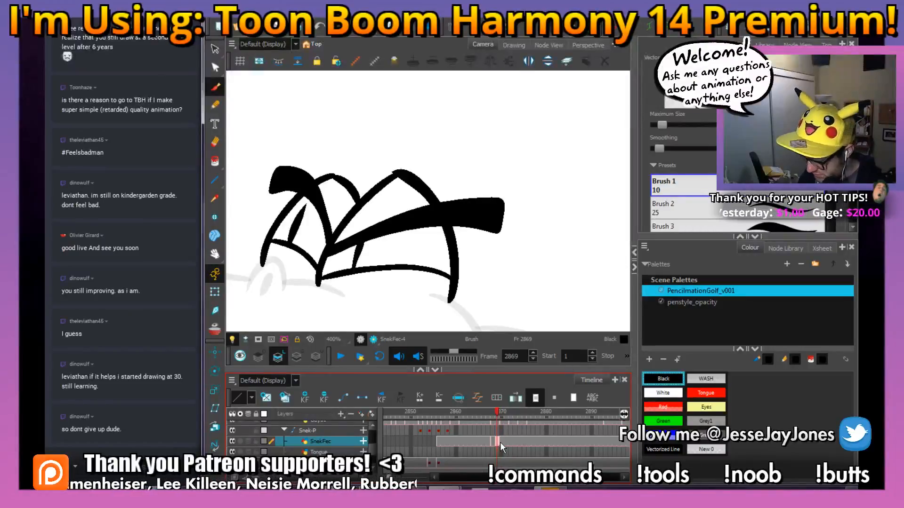
left_click(285, 398)
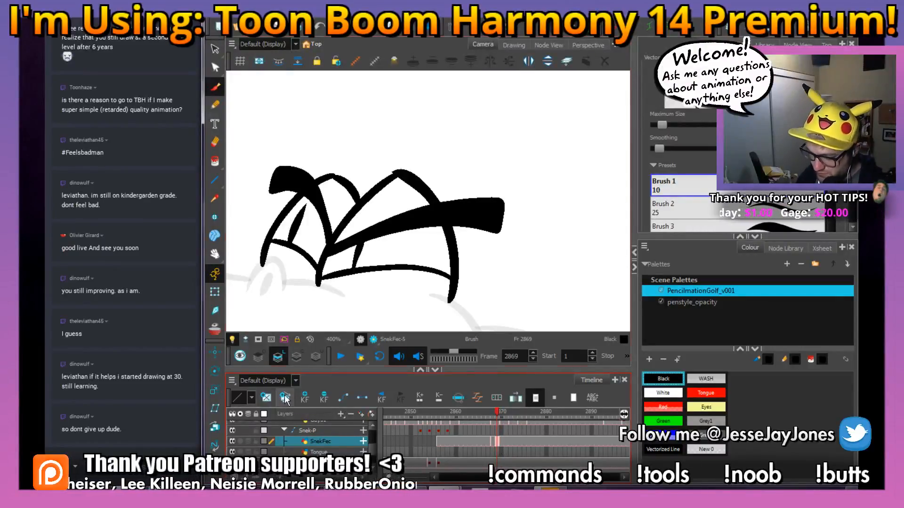
Delete the eyebrows, pupils and lower eye lines from the frame 2869 face drawing, keeping the upper eye outlines.
key("alt+s")
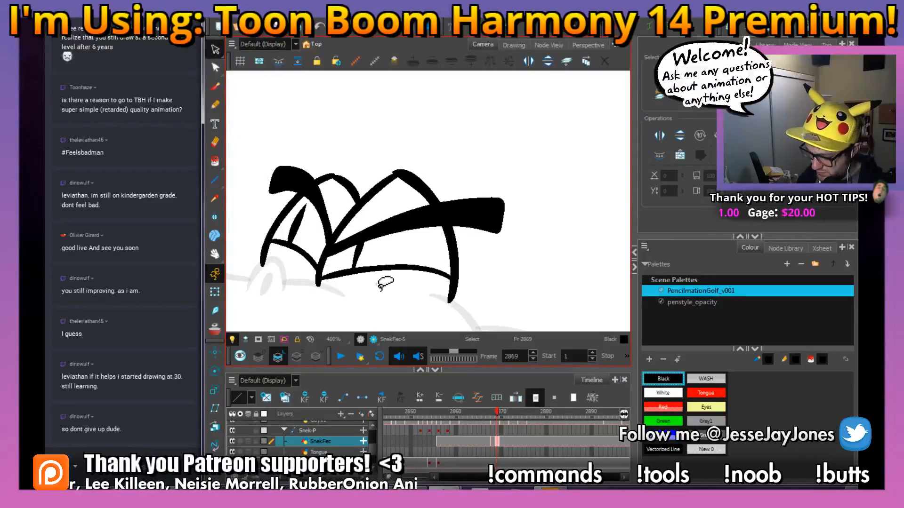
mouse_move(396, 261)
left_mouse_down()
mouse_move(346, 255)
mouse_move(353, 270)
mouse_move(313, 238)
mouse_move(288, 256)
left_mouse_up()
key("Delete")
left_click(471, 216)
key("Delete")
key("Delete")
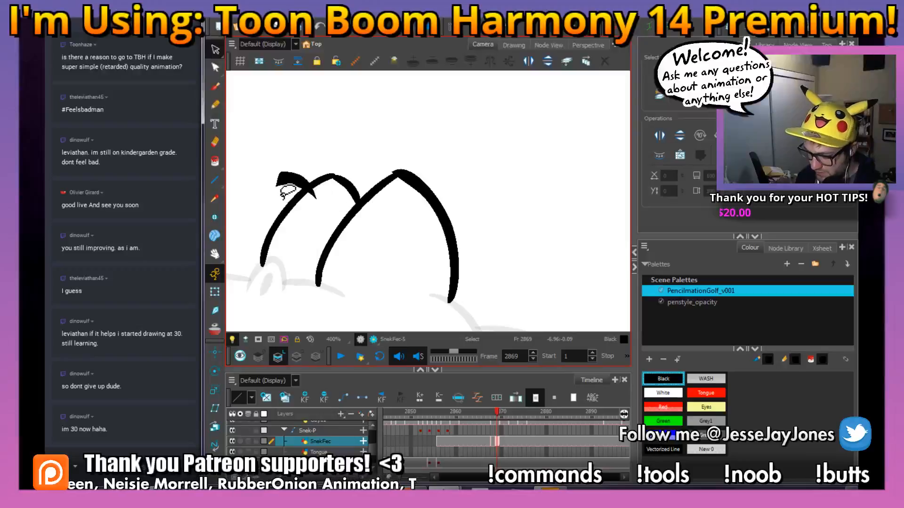
left_click_drag(284, 193, 312, 157)
key("Delete")
key("alt+b")
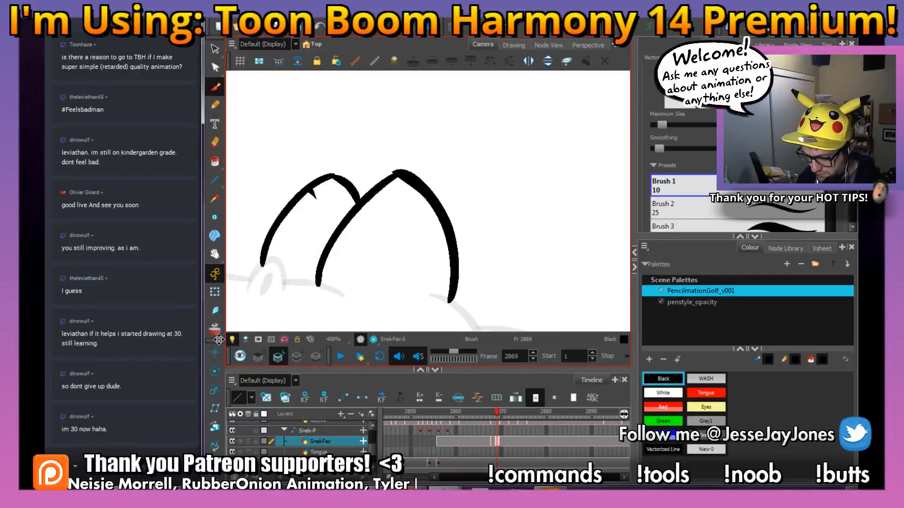
Draw and fill both black eyebrows low across the base of the eyes at frame 2869, using the onion skin as a guide.
key("alt+o")
left_click_drag(423, 305, 435, 281)
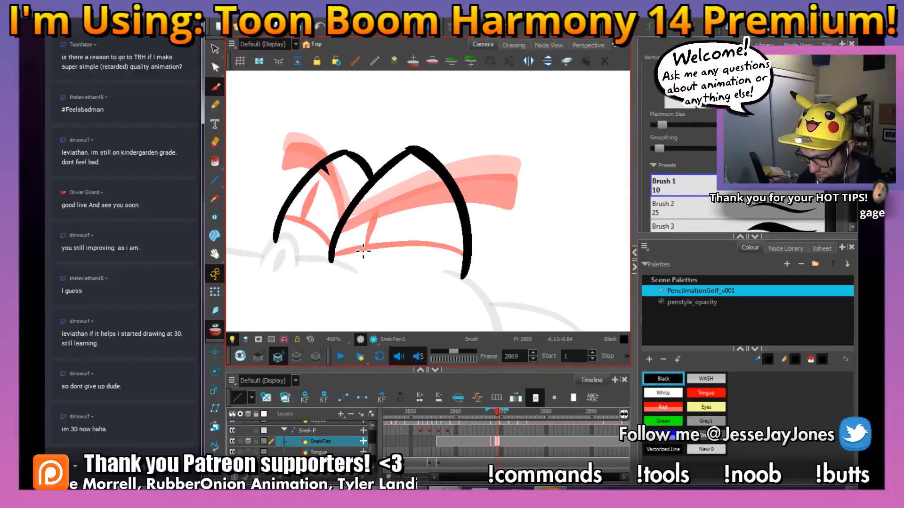
left_click_drag(359, 251, 358, 257)
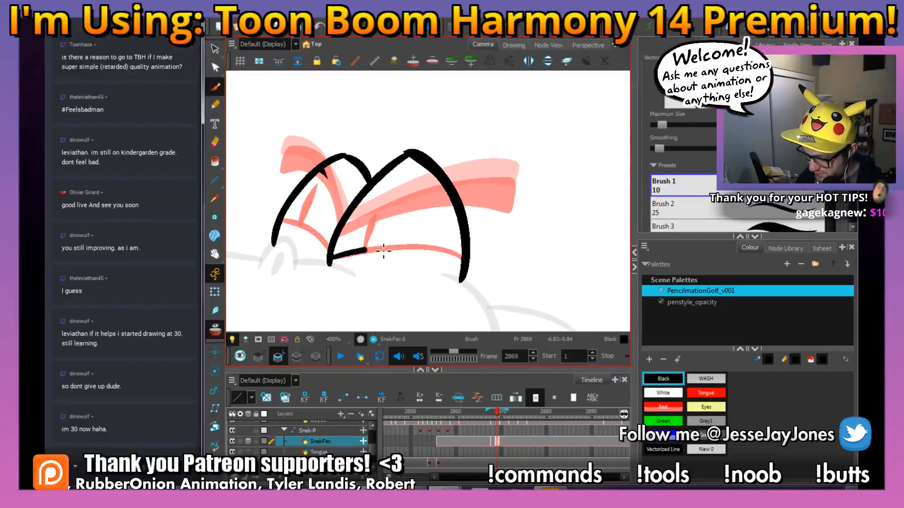
mouse_move(383, 251)
left_mouse_down()
mouse_move(462, 255)
mouse_move(504, 270)
mouse_move(509, 242)
mouse_move(440, 236)
mouse_move(334, 257)
left_mouse_up()
key("ctrl+z")
left_click_drag(258, 217, 283, 221)
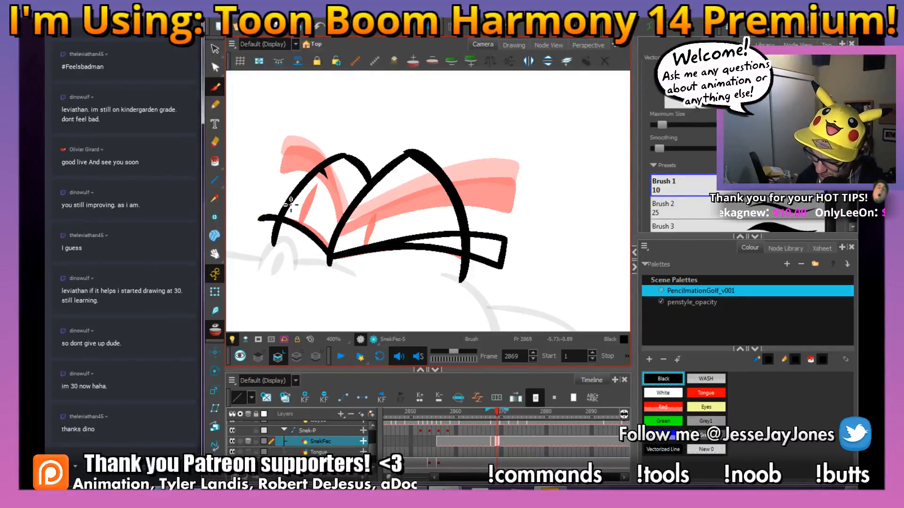
mouse_move(331, 246)
left_mouse_down()
mouse_move(268, 204)
mouse_move(261, 218)
mouse_move(287, 214)
mouse_move(264, 210)
left_mouse_up()
left_click_drag(409, 243, 499, 255)
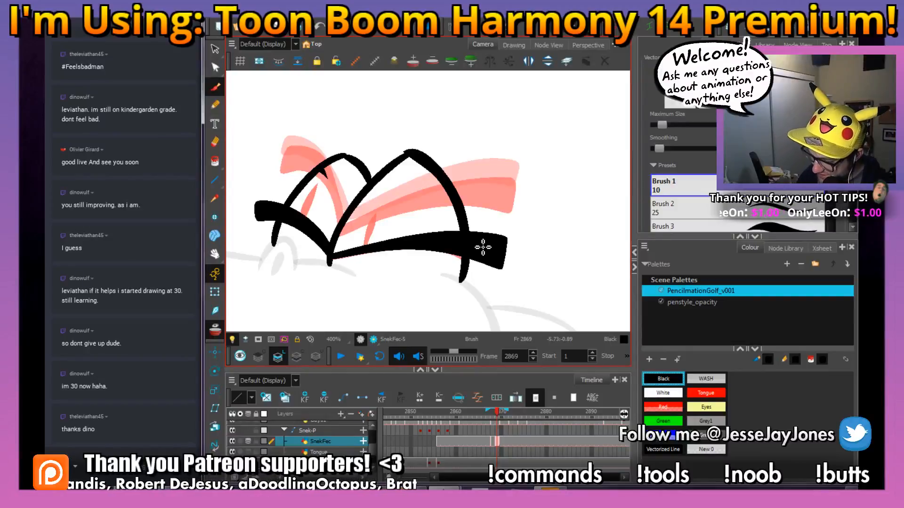
key("alt+o")
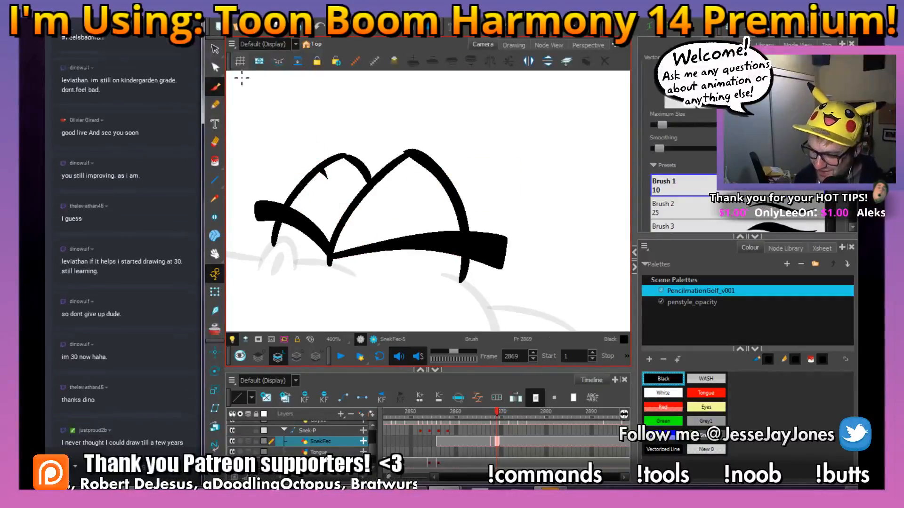
Delete the stray spur inside the left eye outline and duplicate the SnekFec drawing at frame 2871.
left_click(215, 49)
left_click(324, 173)
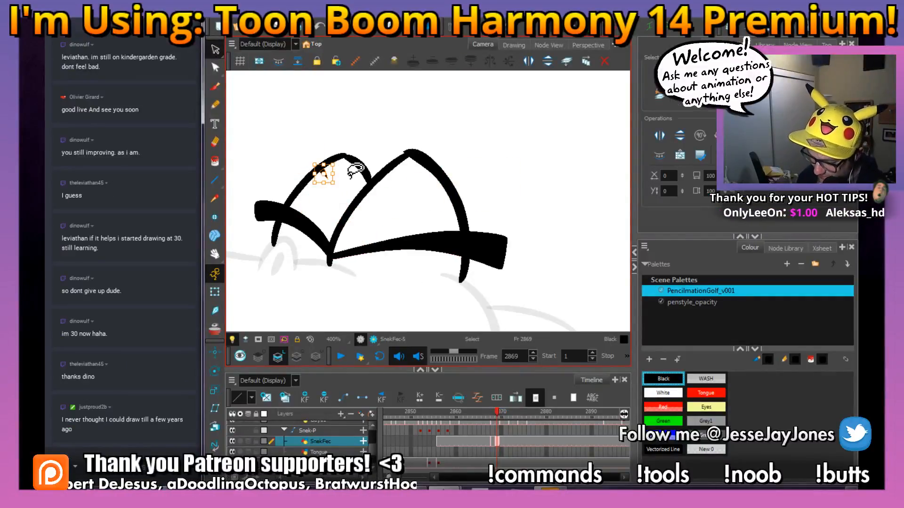
key("Delete")
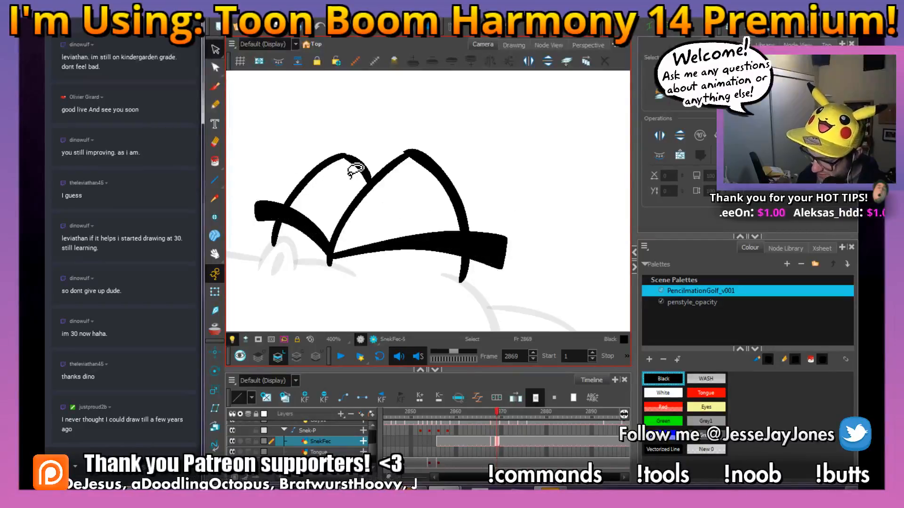
key("period")
key("period")
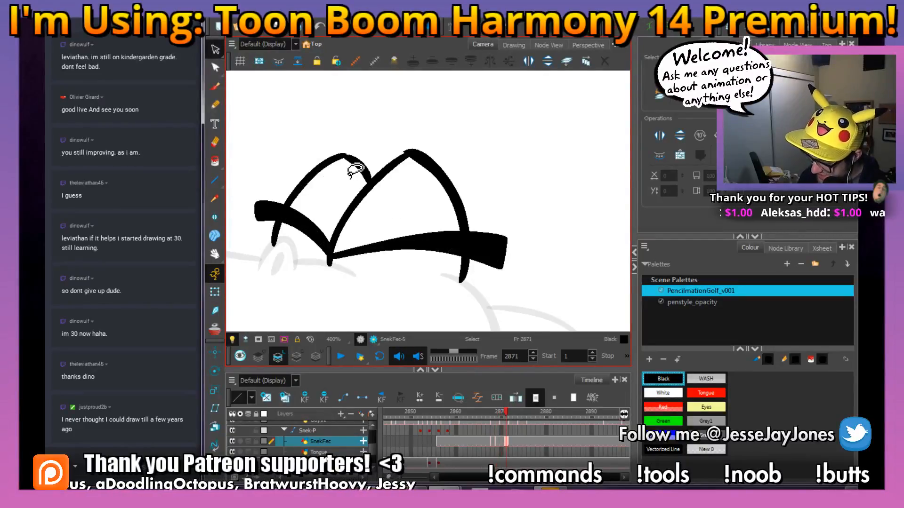
left_click(505, 441)
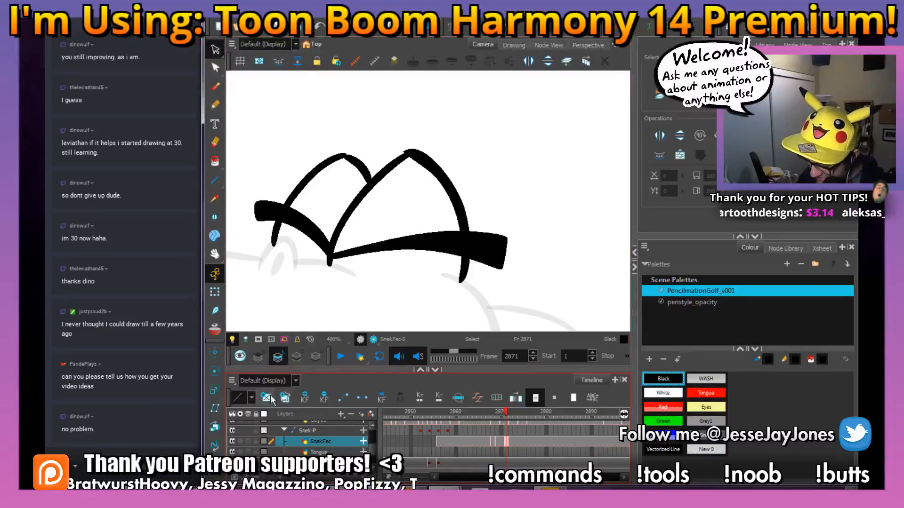
Squash the whole frame 2869 face drawing slightly from a pivot where the eyes meet, and check it against the onion skin.
left_click(498, 443)
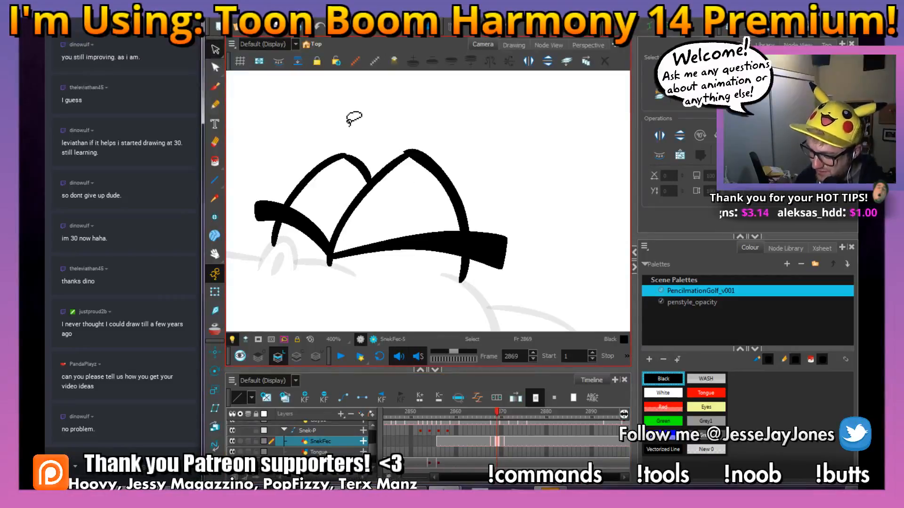
mouse_move(418, 151)
left_mouse_down()
mouse_move(297, 303)
mouse_move(434, 114)
mouse_move(414, 110)
left_mouse_up()
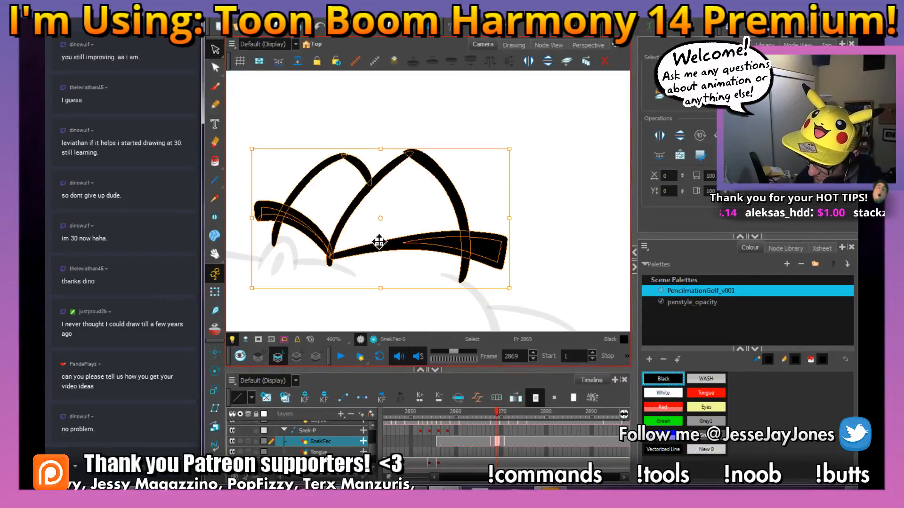
left_click_drag(380, 218, 329, 266)
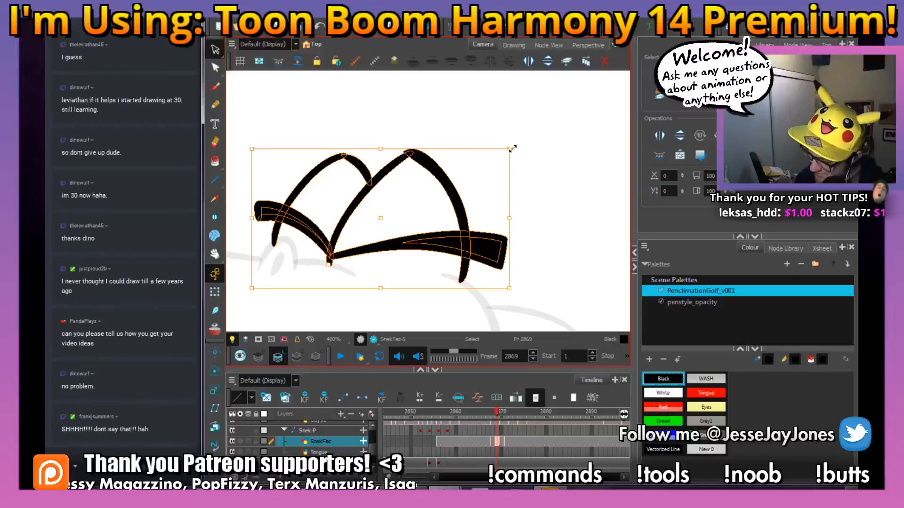
left_click_drag(512, 149, 512, 152)
left_click(544, 173)
key("space")
left_click_drag(503, 235, 500, 240)
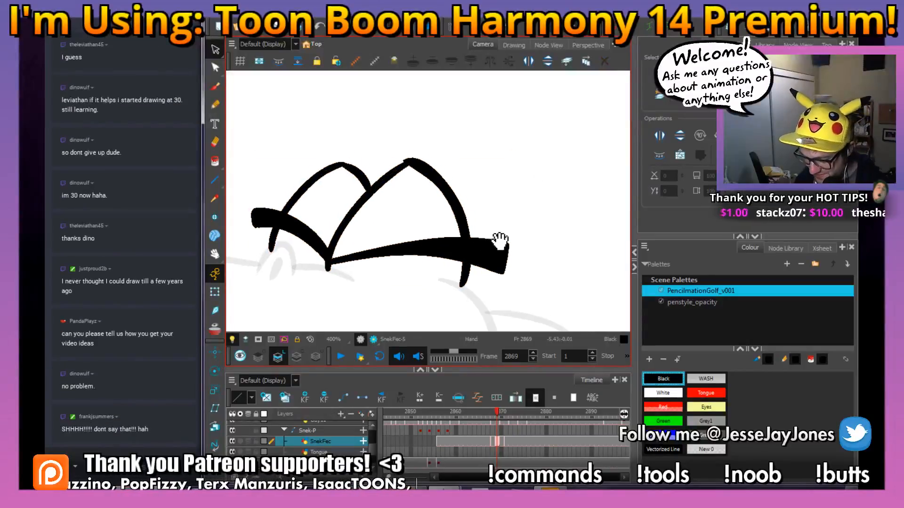
left_click(233, 338)
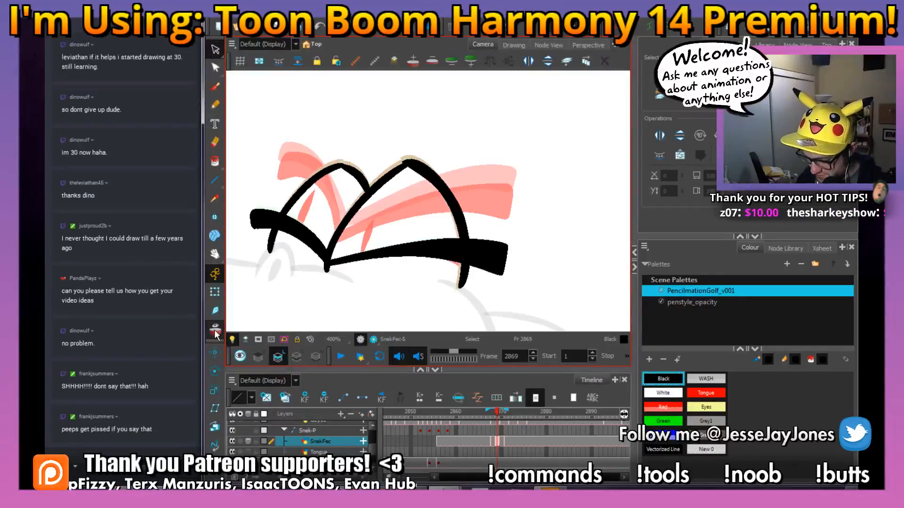
left_click(214, 330)
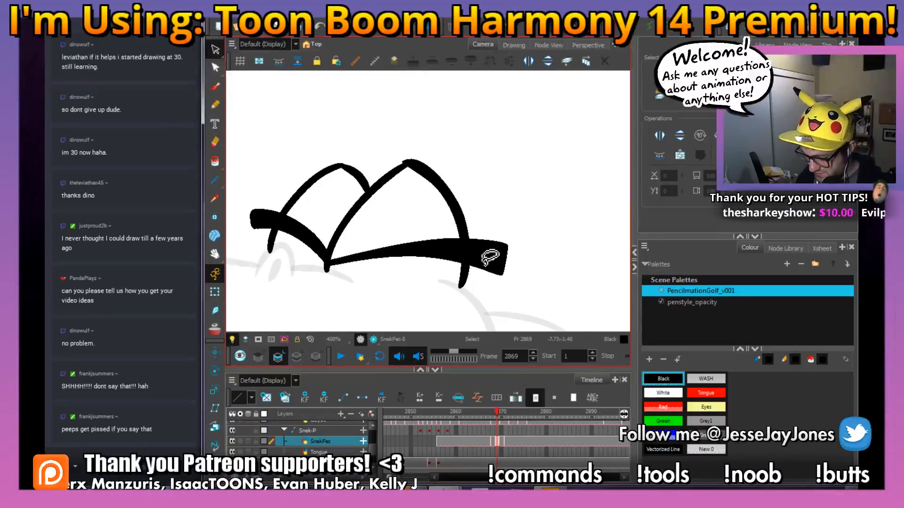
Paste a duplicate of the frame 2868 face drawing at frame 2873 and delete its right eyebrow, pupil and lower eye line.
mouse_move(499, 415)
left_mouse_down()
mouse_move(483, 415)
mouse_move(511, 418)
mouse_move(482, 419)
mouse_move(503, 422)
mouse_move(479, 436)
mouse_move(512, 441)
mouse_move(494, 438)
left_mouse_up()
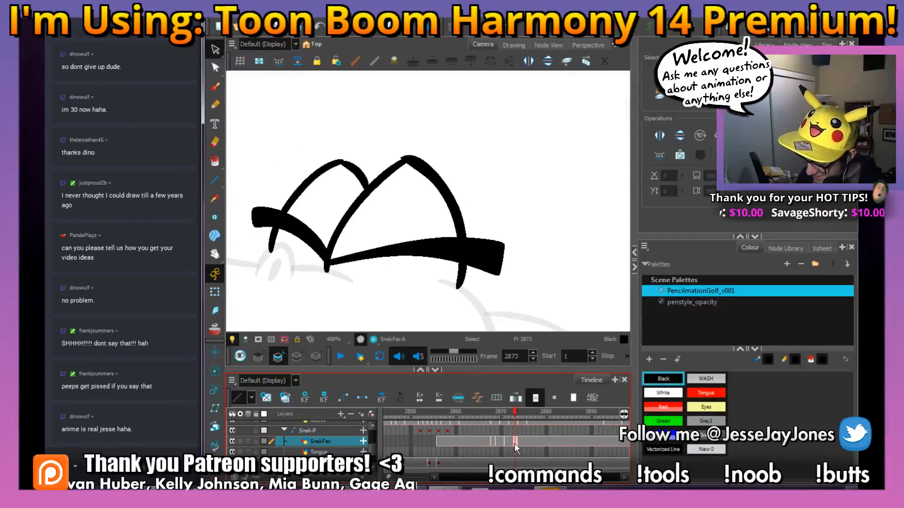
key("ctrl+v")
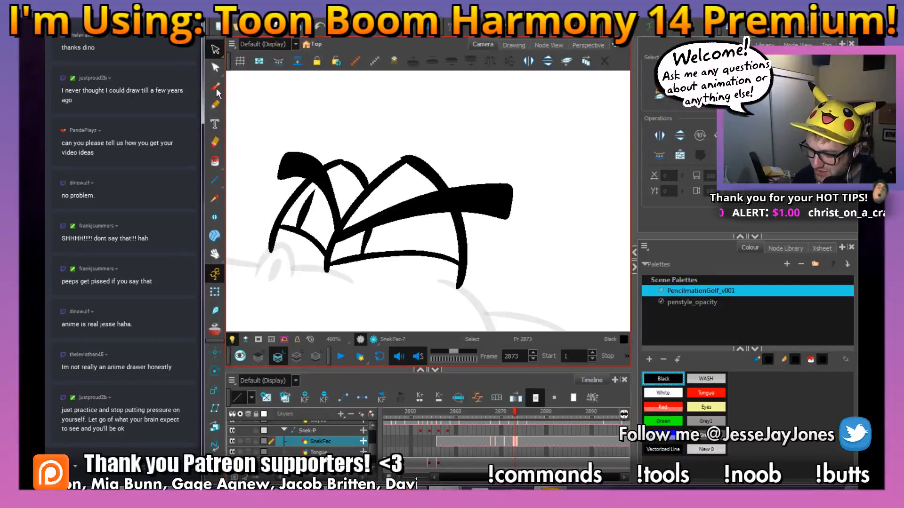
mouse_move(504, 240)
left_mouse_down()
mouse_move(477, 175)
mouse_move(497, 259)
left_mouse_up()
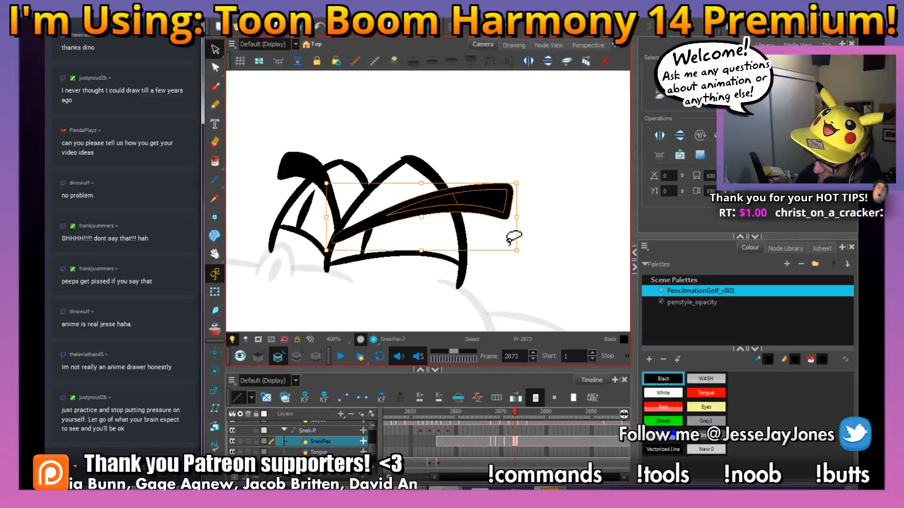
key("Delete")
mouse_move(415, 233)
left_mouse_down()
mouse_move(430, 220)
mouse_move(411, 213)
mouse_move(374, 234)
mouse_move(388, 265)
mouse_move(383, 240)
left_mouse_up()
key("Delete")
key("Delete")
key("Delete")
Delete the left eye's lower line, pupil, eyebrow and leftover spur from the frame 2873 drawing, keeping the upper outlines.
left_click_drag(297, 236, 303, 266)
key("Delete")
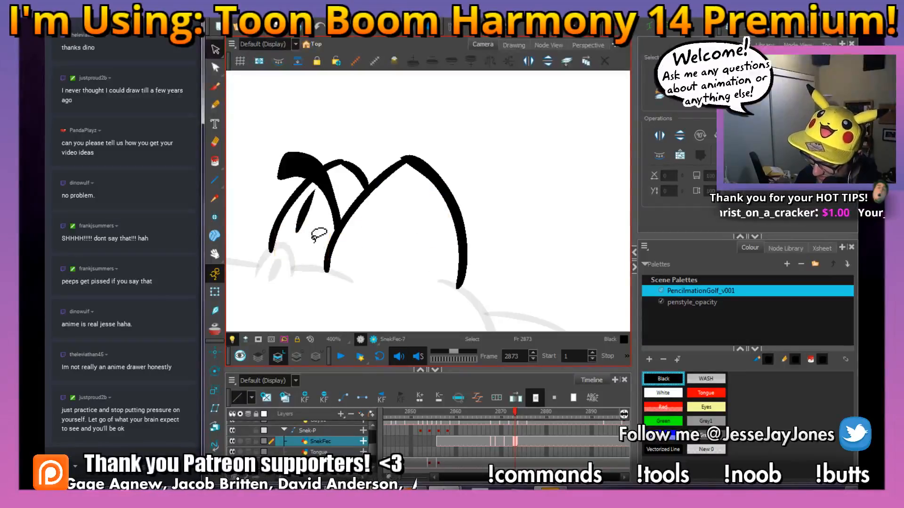
key("Delete")
mouse_move(319, 235)
left_mouse_down()
mouse_move(297, 223)
mouse_move(343, 185)
left_mouse_up()
key("Delete")
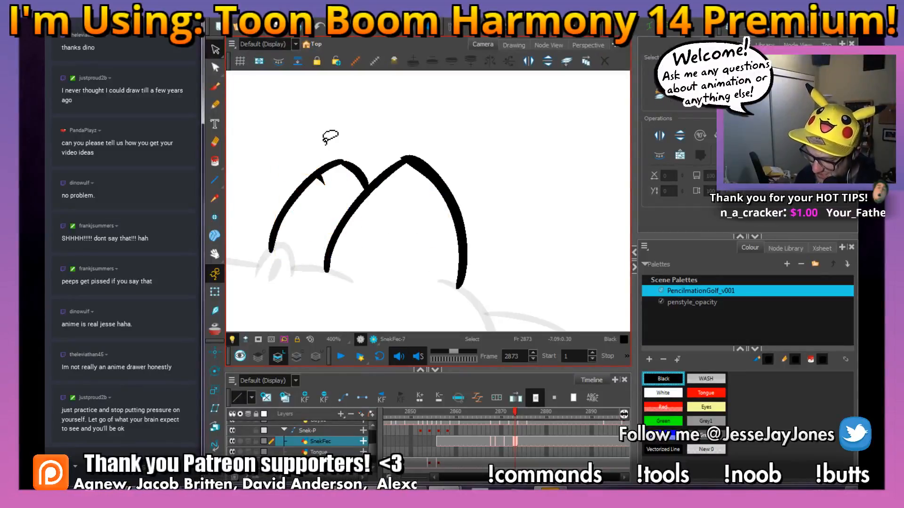
key("alt+b")
key("alt+s")
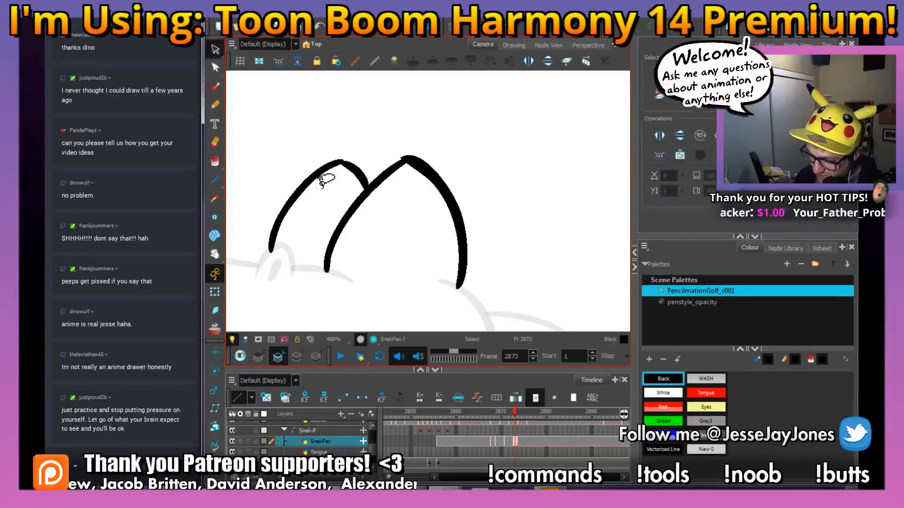
left_click_drag(322, 187, 333, 184)
key("Delete")
Turn on onion skin and copy the frame 2866 face drawing to frame 2875.
left_click(215, 88)
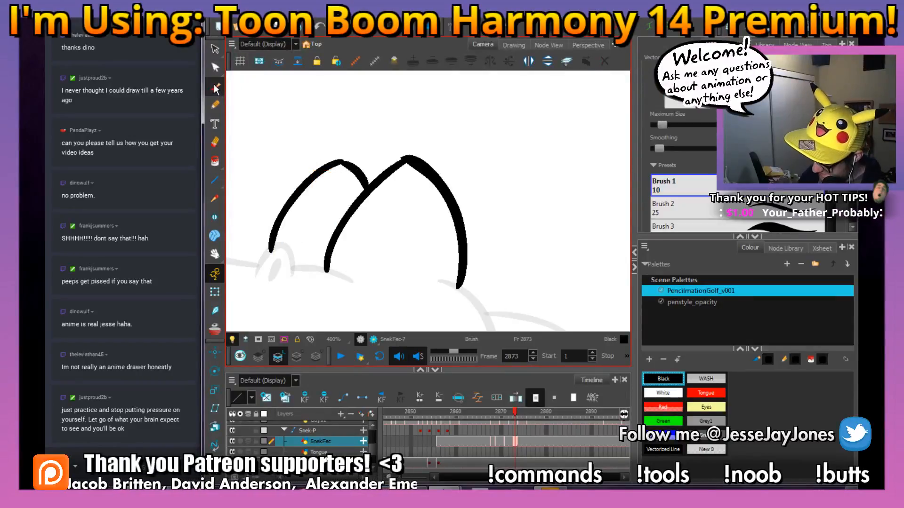
left_click(214, 331)
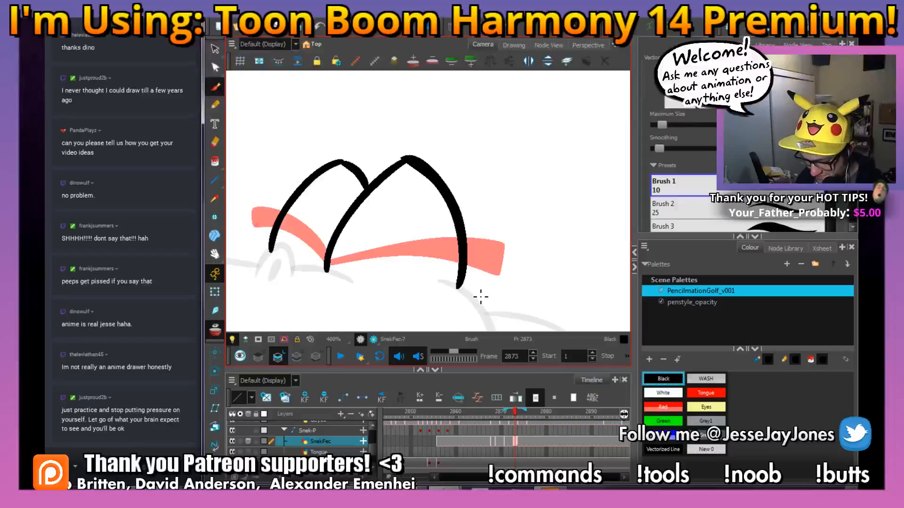
left_click(483, 442)
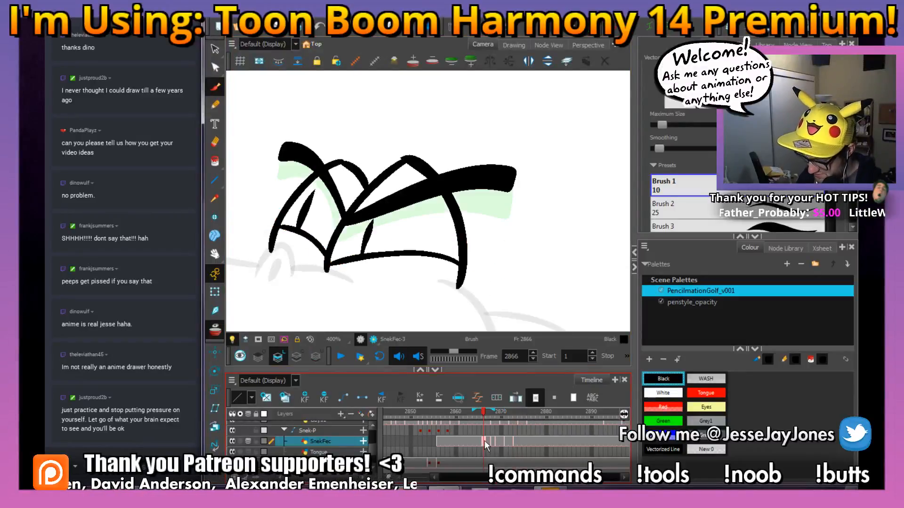
left_click(523, 442)
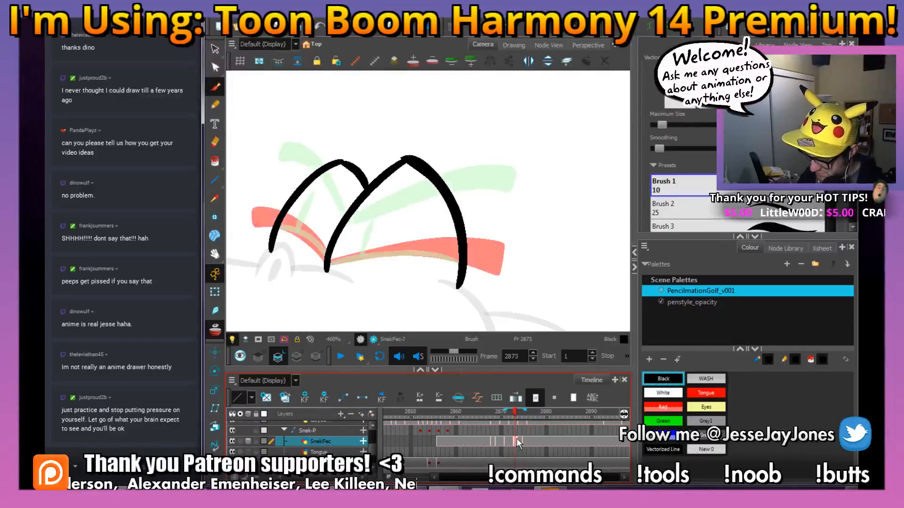
Copy both pupils from the frame 2875 drawing and paste them into the frame 2873 drawing.
left_click(214, 49)
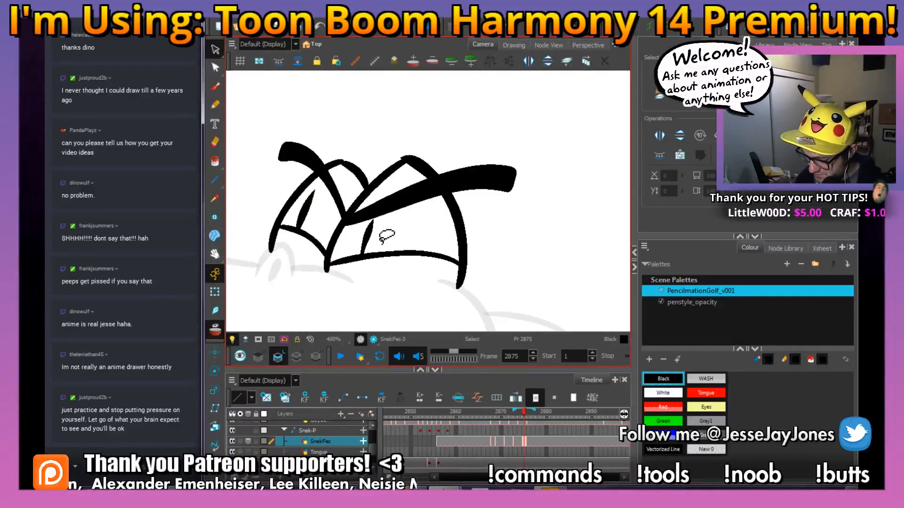
left_click(367, 232)
left_click(313, 212, "shift")
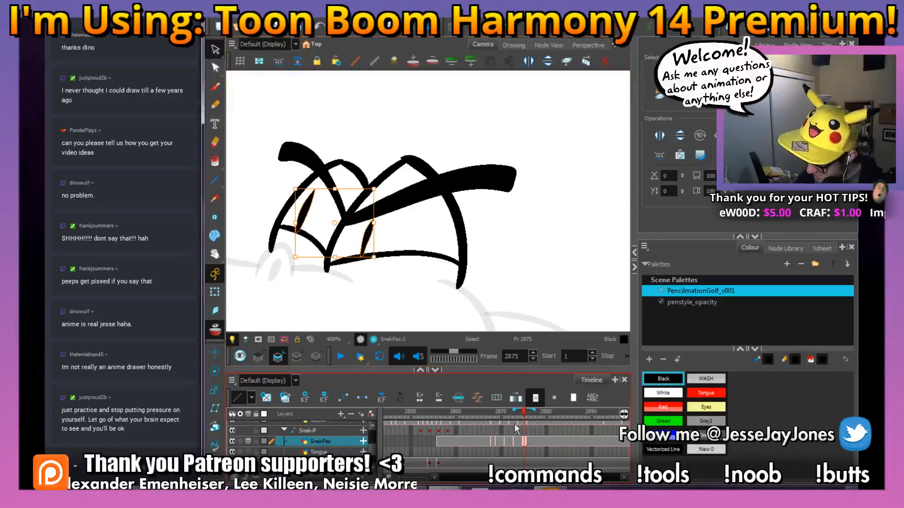
left_click(527, 441)
left_click(532, 442)
left_click(524, 442)
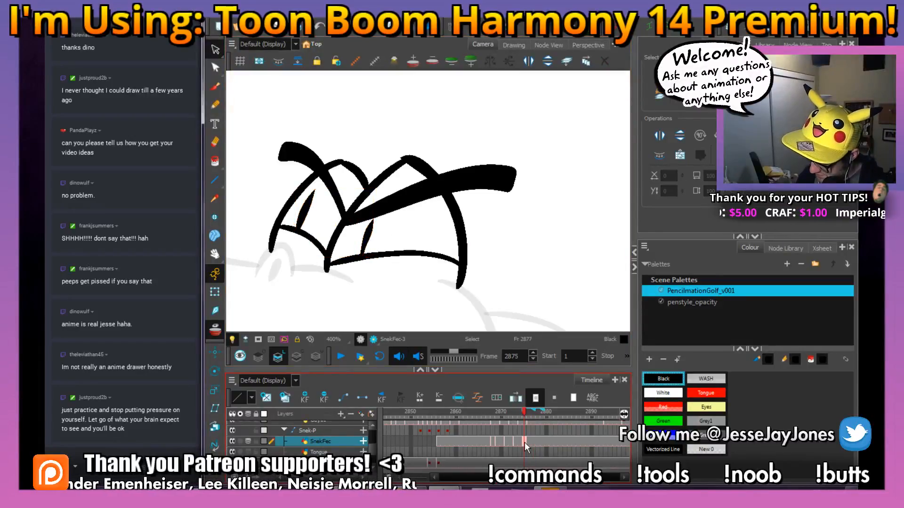
left_click(516, 443)
key("ctrl+v")
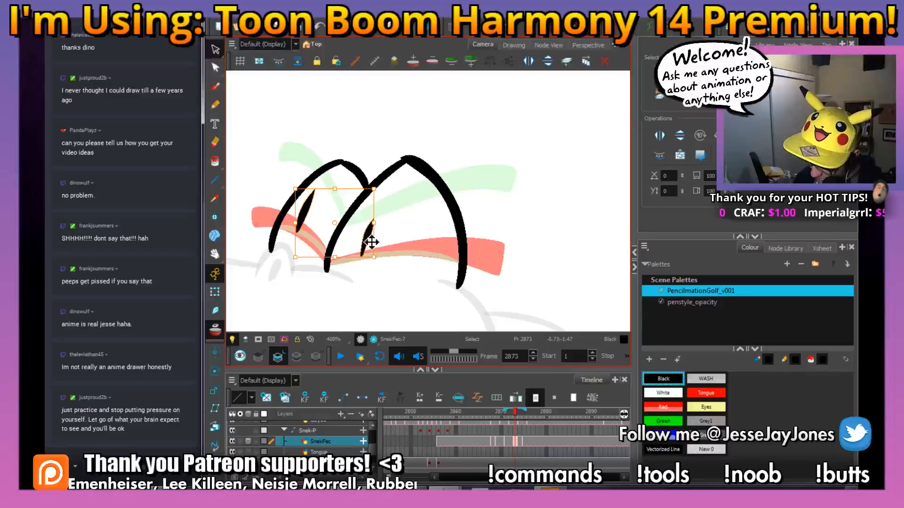
Nudge both pasted pupils slightly down at frame 2873, moving the left one a little further on its own.
left_click_drag(367, 238, 366, 244)
left_click(410, 229)
left_click(305, 220)
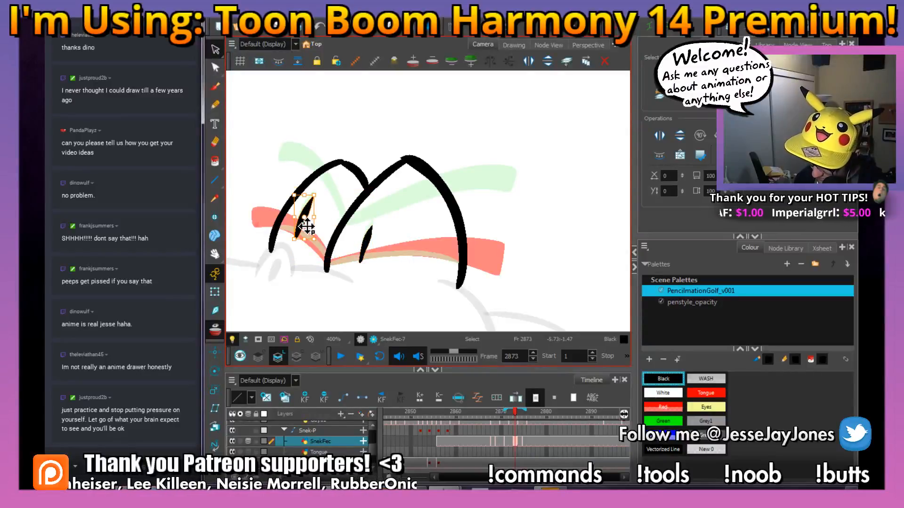
left_click_drag(300, 227, 299, 228)
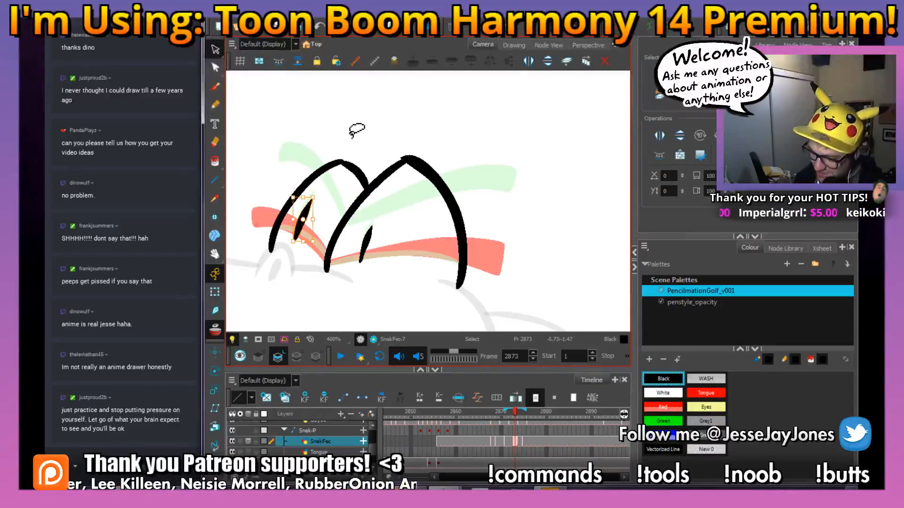
left_click(356, 129)
Brush in black lower eye lines just above the onion-skin lines at frame 2873 and cut off the pupil ends below them.
left_click(216, 87)
key("2")
left_click_drag(438, 251, 480, 236)
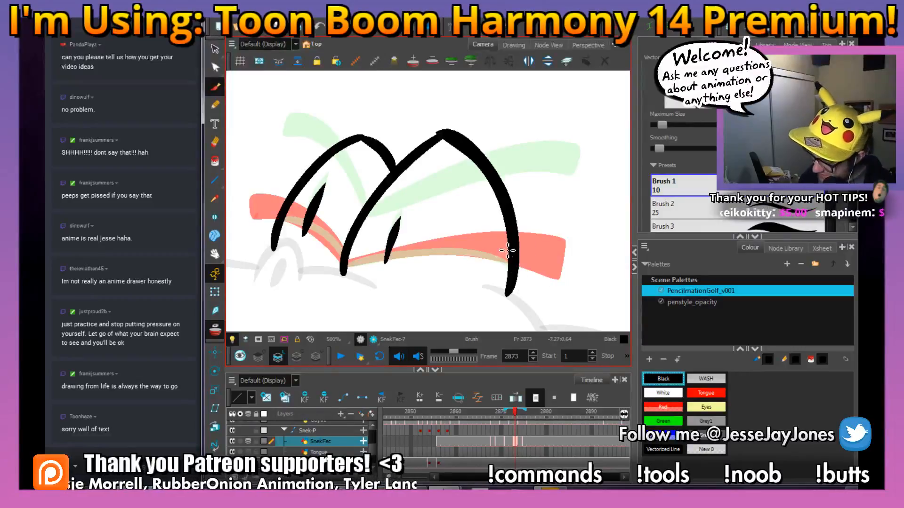
mouse_move(517, 257)
left_mouse_down()
mouse_move(425, 250)
mouse_move(346, 263)
mouse_move(385, 247)
mouse_move(348, 254)
mouse_move(319, 222)
mouse_move(285, 212)
mouse_move(303, 215)
mouse_move(323, 239)
left_mouse_up()
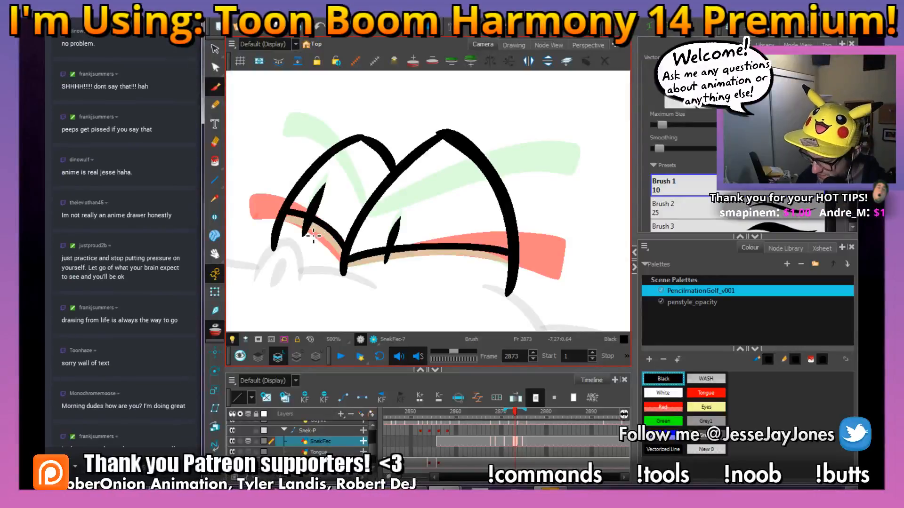
key("alt+t")
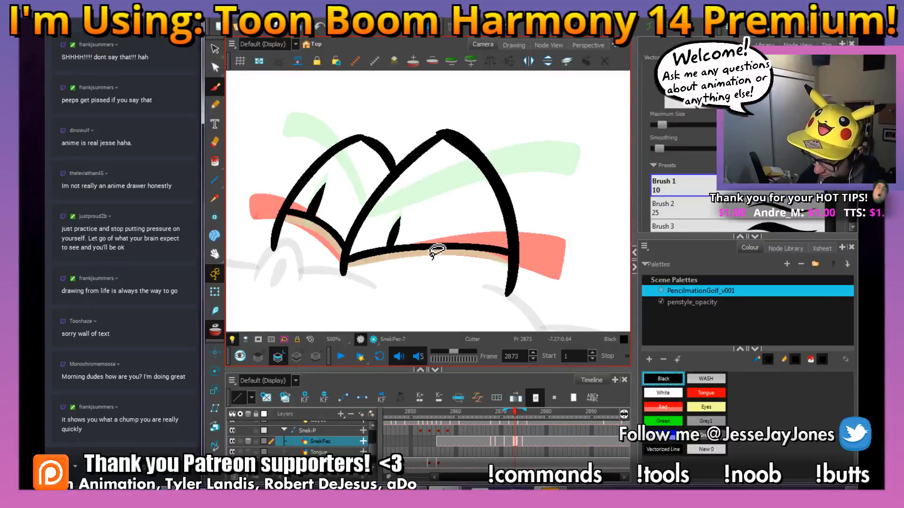
left_click_drag(442, 192, 422, 208)
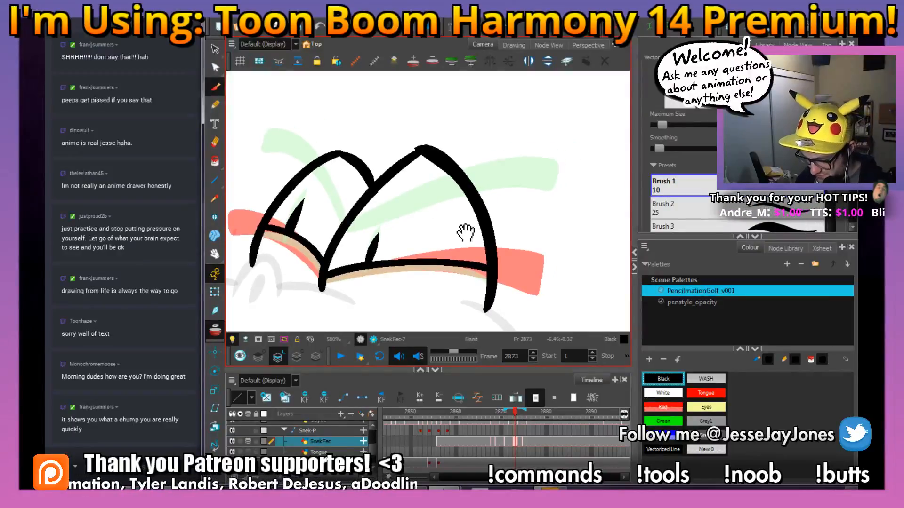
Brush the outline of the larger eye's eyebrow in black at frame 2873, between the red and green onion-skin brows.
left_click_drag(467, 232, 416, 244)
key("1")
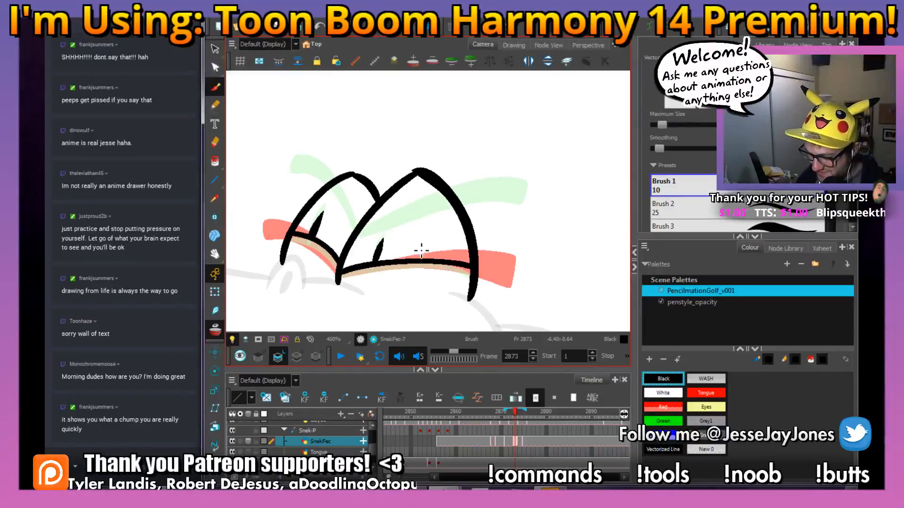
key("2")
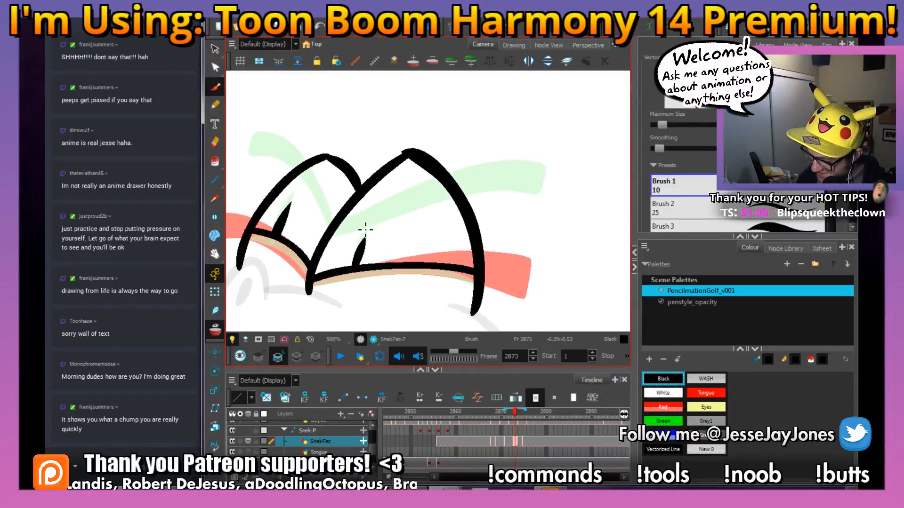
mouse_move(339, 250)
left_mouse_down()
mouse_move(393, 232)
mouse_move(474, 225)
mouse_move(537, 250)
left_mouse_up()
key("ctrl+z")
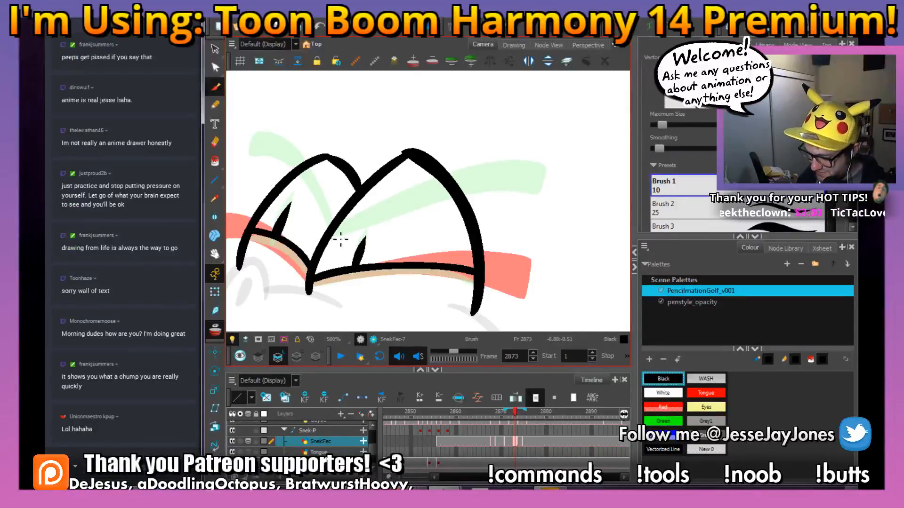
mouse_move(322, 256)
left_mouse_down()
mouse_move(377, 236)
mouse_move(482, 226)
mouse_move(531, 242)
left_mouse_up()
mouse_move(532, 213)
left_mouse_down()
mouse_move(455, 212)
mouse_move(323, 252)
mouse_move(357, 248)
mouse_move(400, 264)
mouse_move(392, 263)
left_mouse_up()
Brush the outline of the smaller eye's eyebrow in black, curving from between the eyes to its blunt outer end.
key("space")
key("space")
key("s")
key("alt+b")
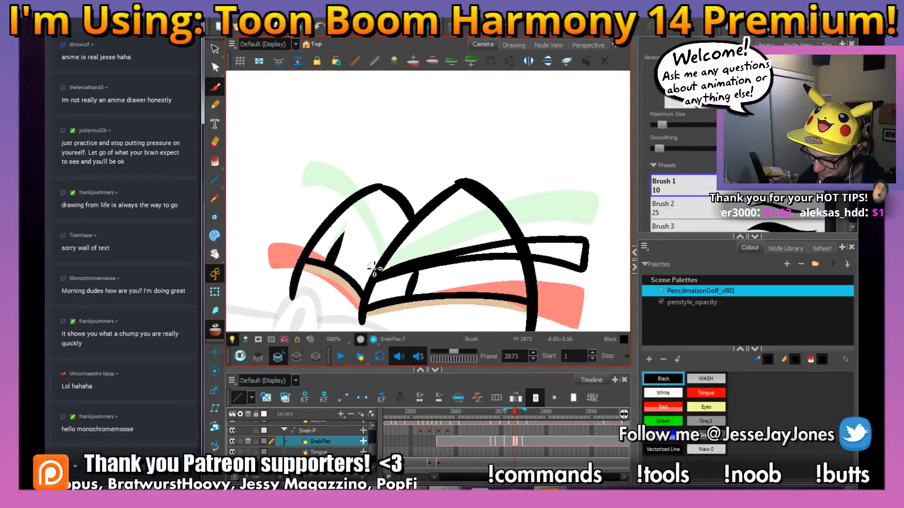
mouse_move(374, 269)
left_mouse_down()
mouse_move(358, 245)
mouse_move(288, 218)
left_mouse_up()
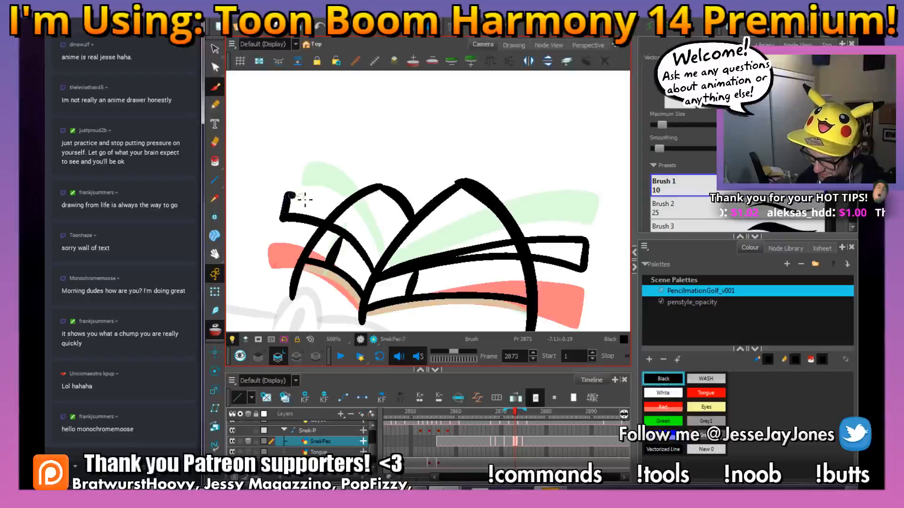
Fill both eyebrow outlines at frame 2873 with solid black.
key("space")
left_click_drag(459, 258, 394, 264)
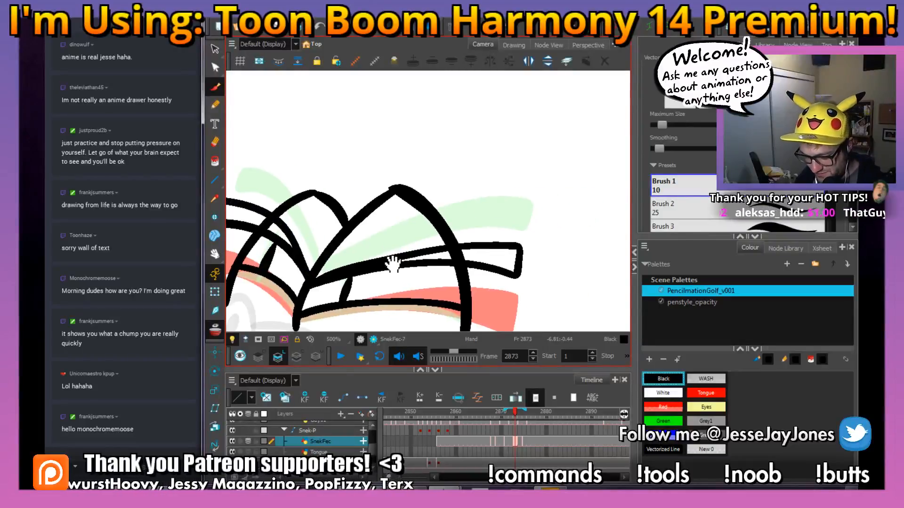
left_click(439, 256)
left_click(476, 258)
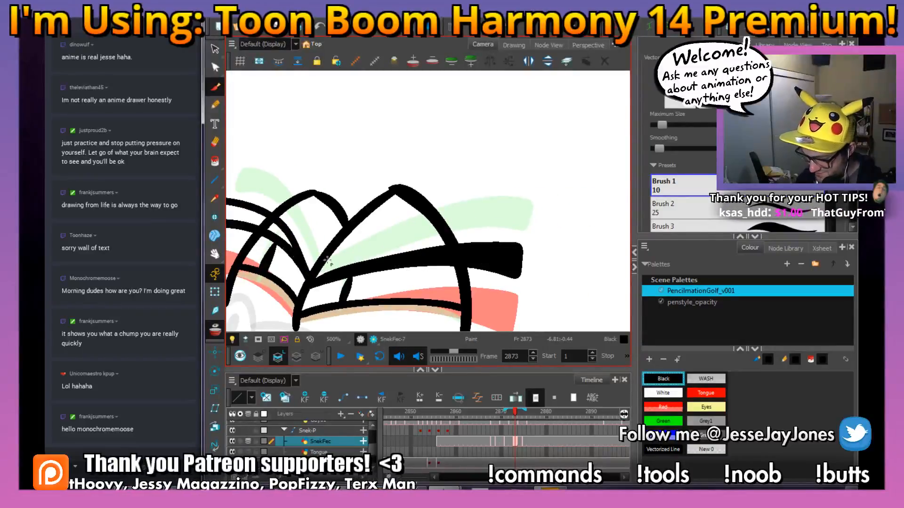
left_click(272, 226)
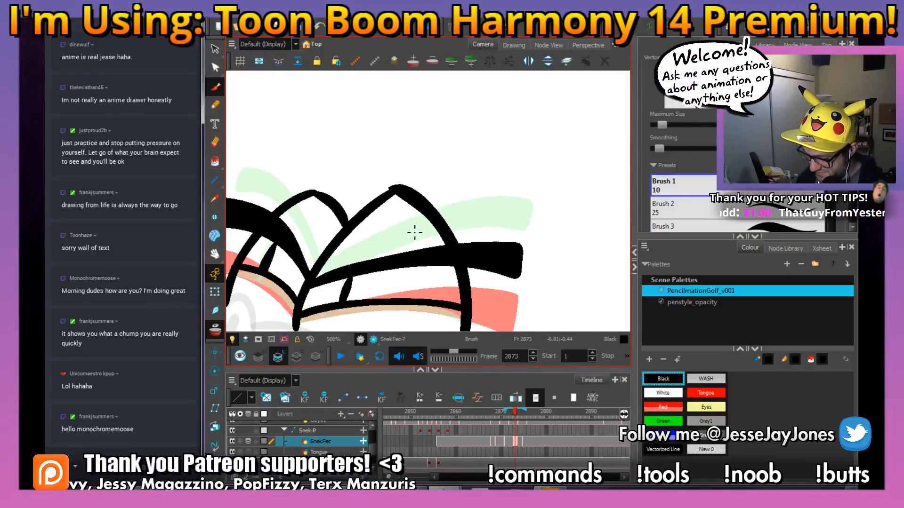
Turn off onion skin and play back the blink with the new eyebrow drawing.
scroll(414, 240, "down", 3)
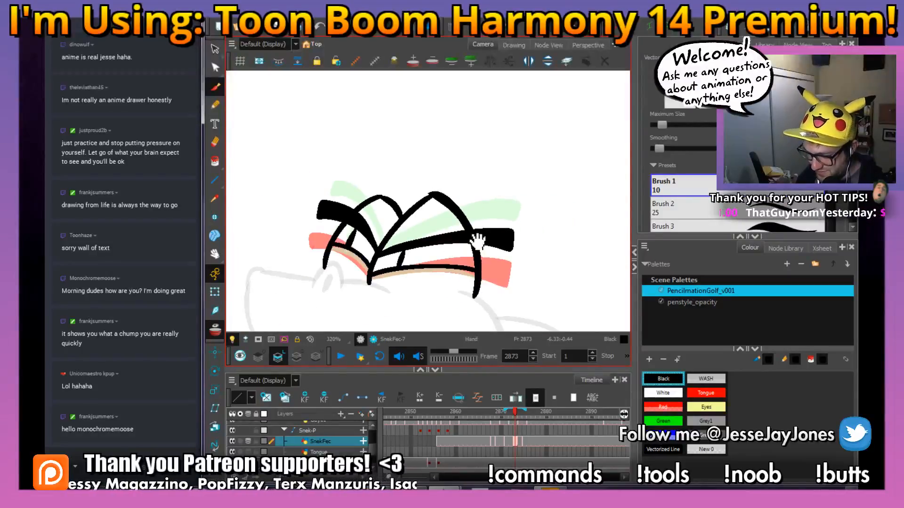
left_click_drag(478, 241, 461, 240)
left_click(214, 329)
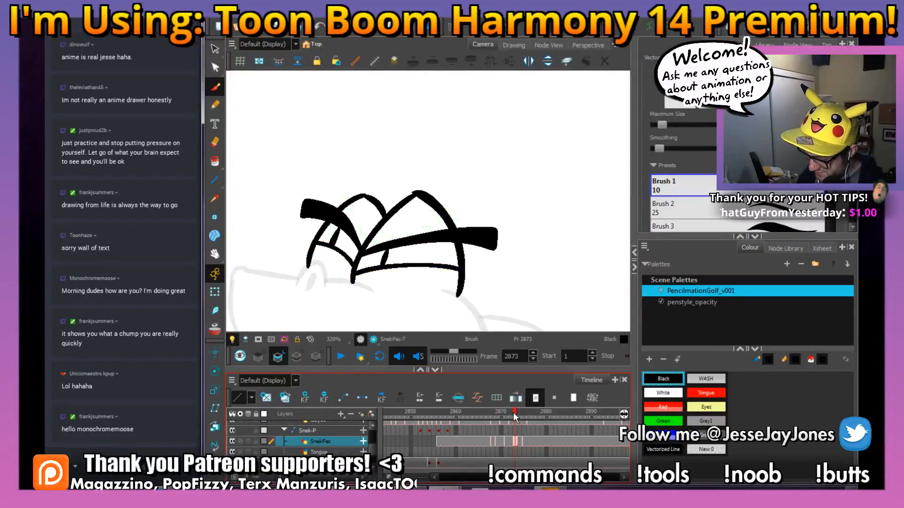
mouse_move(513, 413)
left_mouse_down()
mouse_move(528, 414)
mouse_move(460, 417)
mouse_move(538, 417)
mouse_move(532, 443)
left_mouse_up()
key("Return")
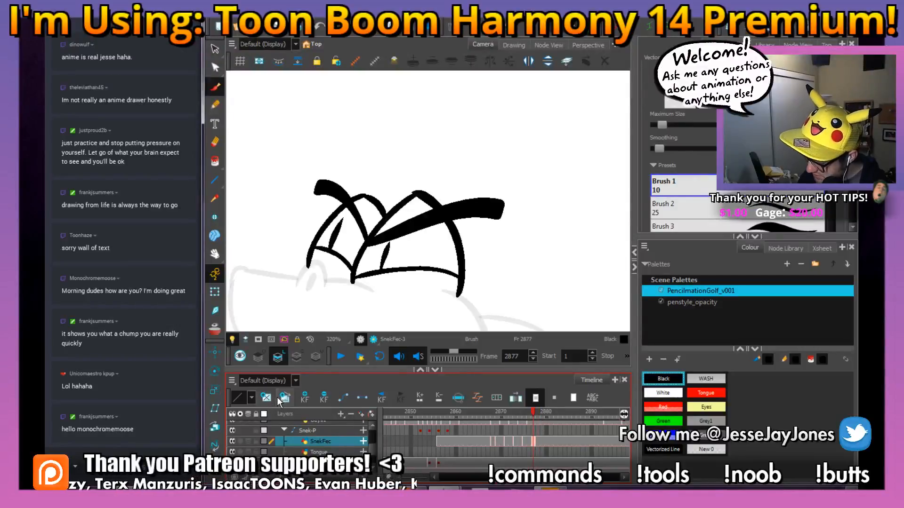
mouse_move(490, 411)
left_mouse_down()
mouse_move(547, 424)
mouse_move(477, 433)
left_mouse_up()
key("shift+Return")
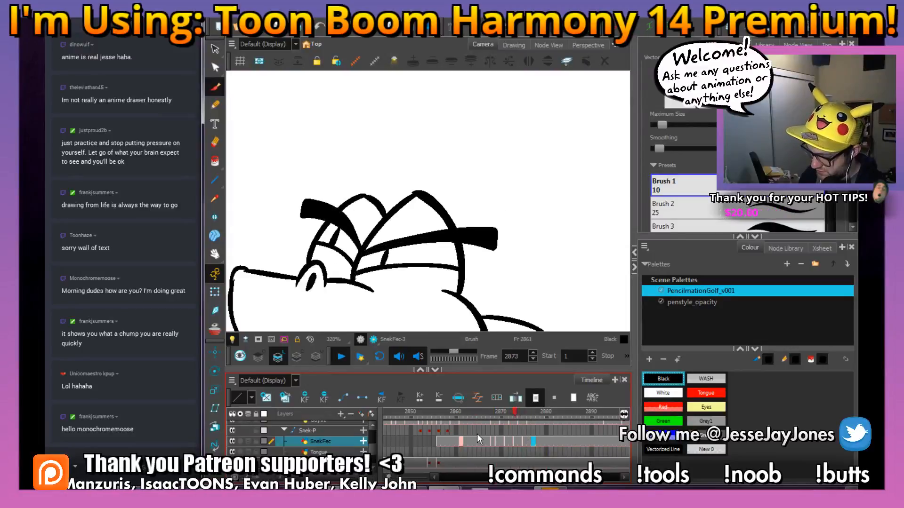
key("shift+Return")
Duplicate the SnekFec face drawing at frame 2875 so it can be edited separately.
left_click(536, 439)
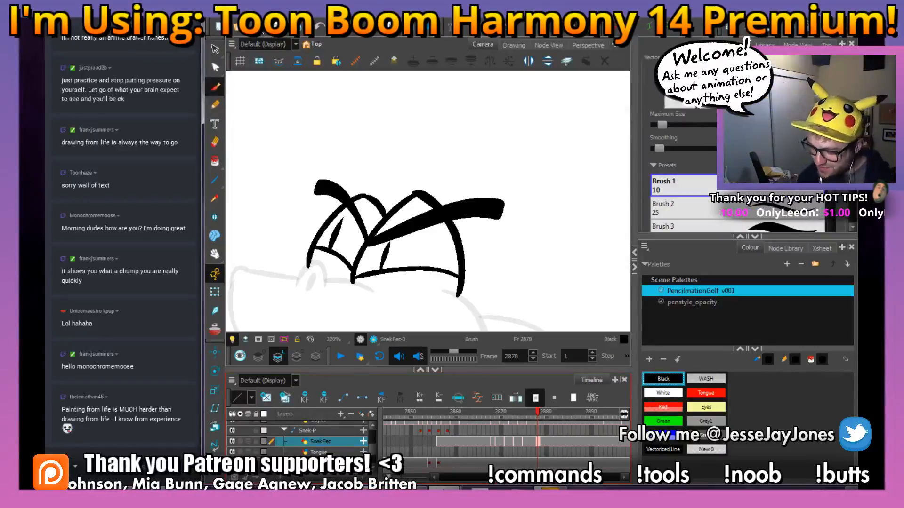
left_click(521, 443)
left_click(529, 441)
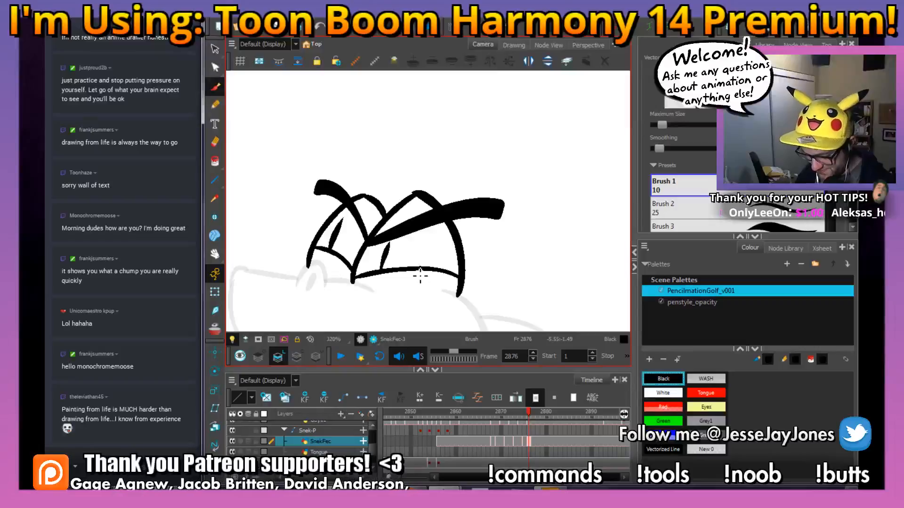
left_click(532, 415)
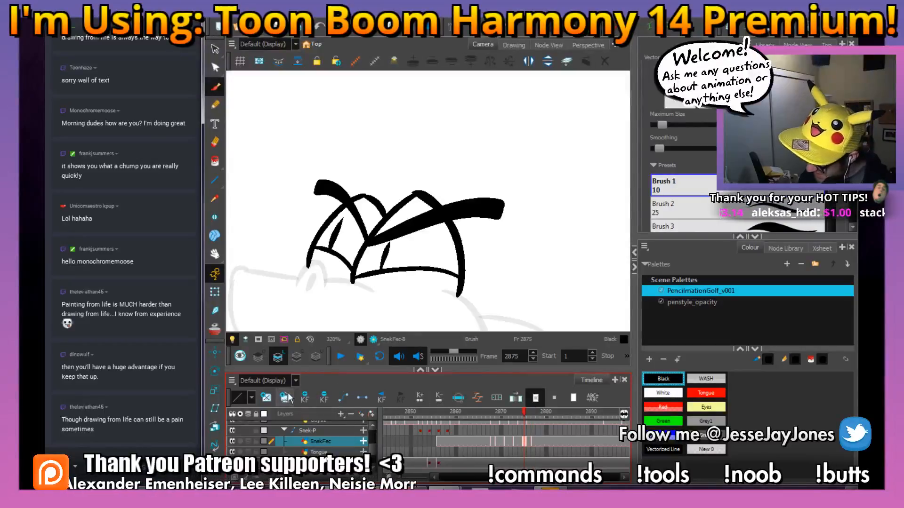
Select the whole face drawing at frame 2875, set its pivot at the base between the eyes, and stretch it slightly taller and narrower.
key("alt+s")
mouse_move(348, 133)
left_mouse_down()
mouse_move(538, 283)
mouse_move(323, 177)
left_mouse_up()
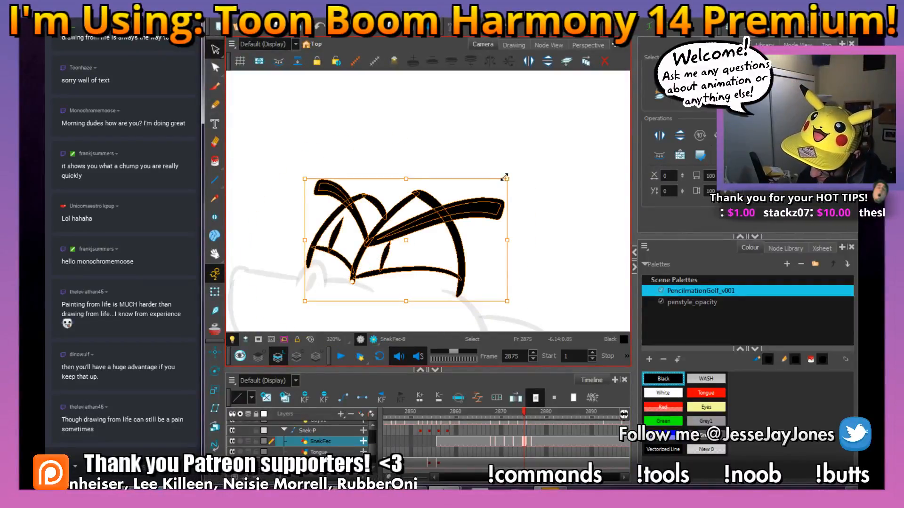
left_click_drag(504, 177, 500, 178)
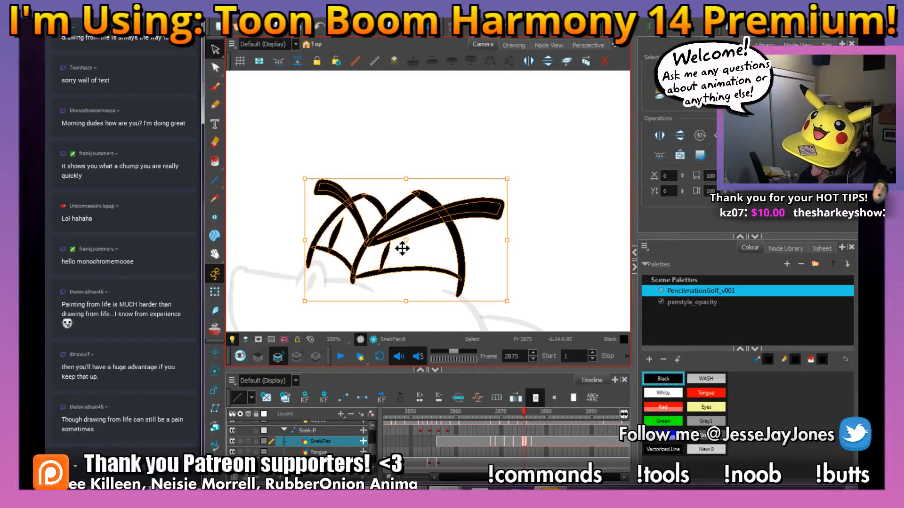
left_click_drag(410, 244, 356, 285)
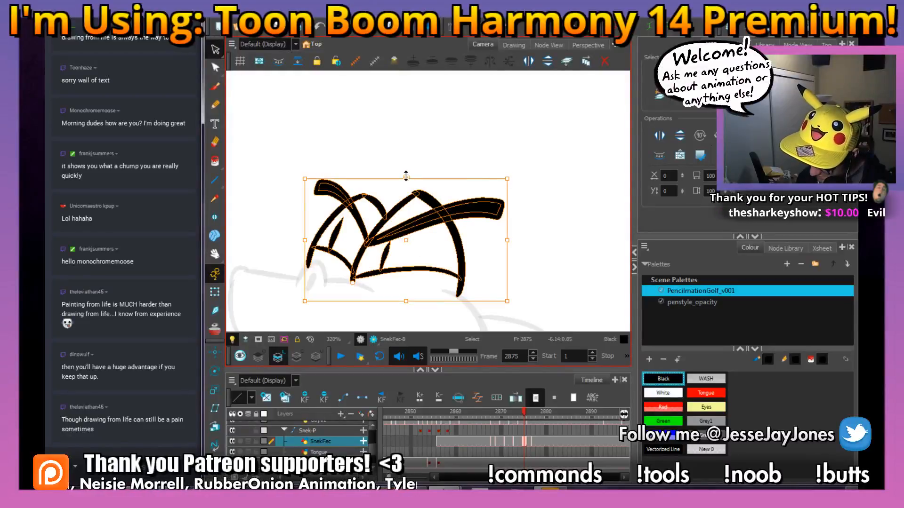
left_click_drag(406, 176, 406, 173)
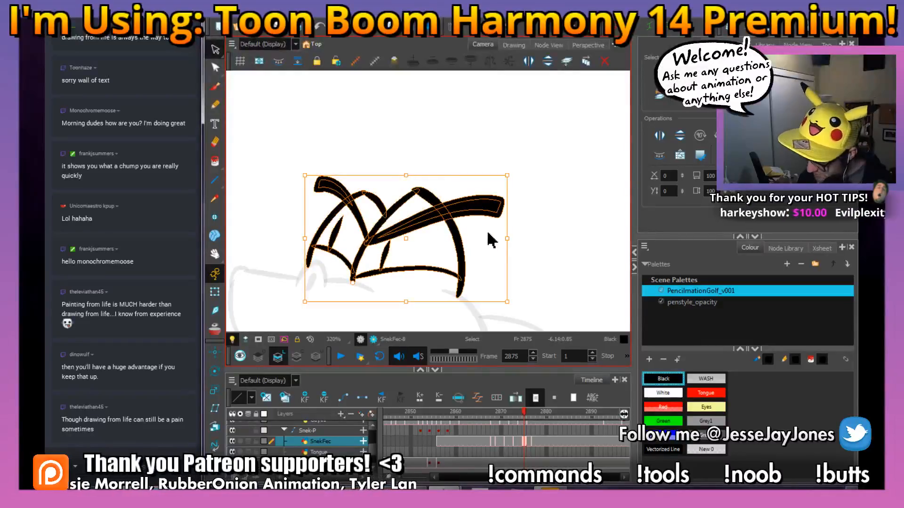
left_click_drag(506, 240, 506, 241)
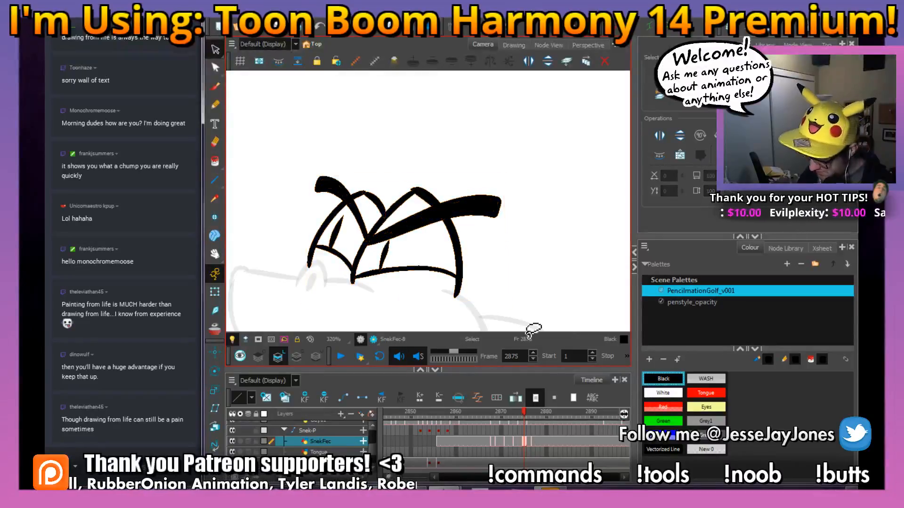
Scrub through frames 2873 to 2877 and play back the blink to check the stretched face drawing.
mouse_move(525, 412)
left_mouse_down()
mouse_move(513, 414)
mouse_move(537, 419)
left_mouse_up()
key("Return")
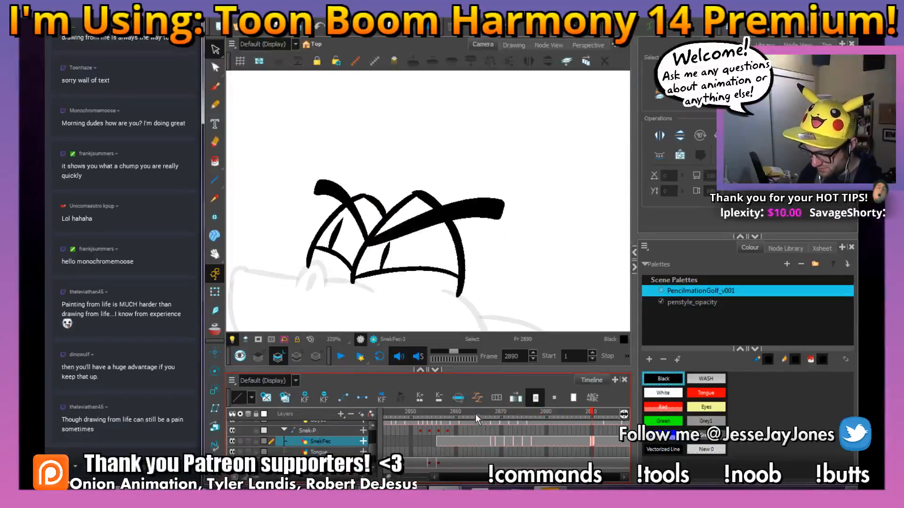
left_click(528, 424)
left_click_drag(529, 412, 519, 412)
key("ctrl+a")
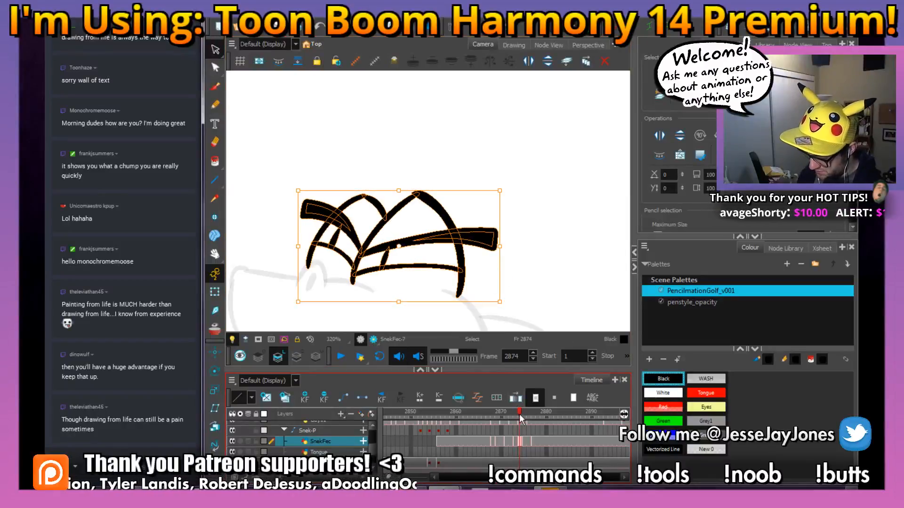
left_click_drag(519, 414, 527, 414)
key("Return")
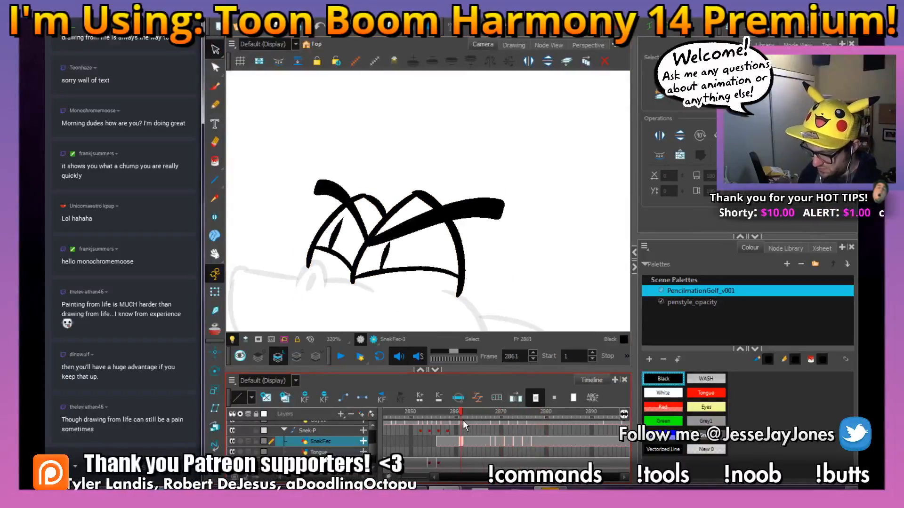
key("Return")
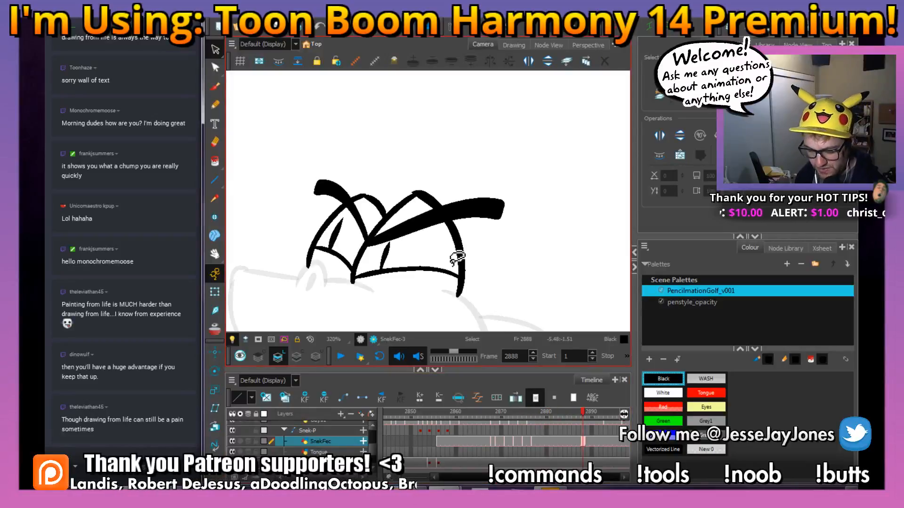
Show the whole scene with all characters, deselect the face, and play back the animation from frame 2858.
key("1")
key("1")
key("1")
key("1")
key("1")
key("1")
key("shift+t")
key("1")
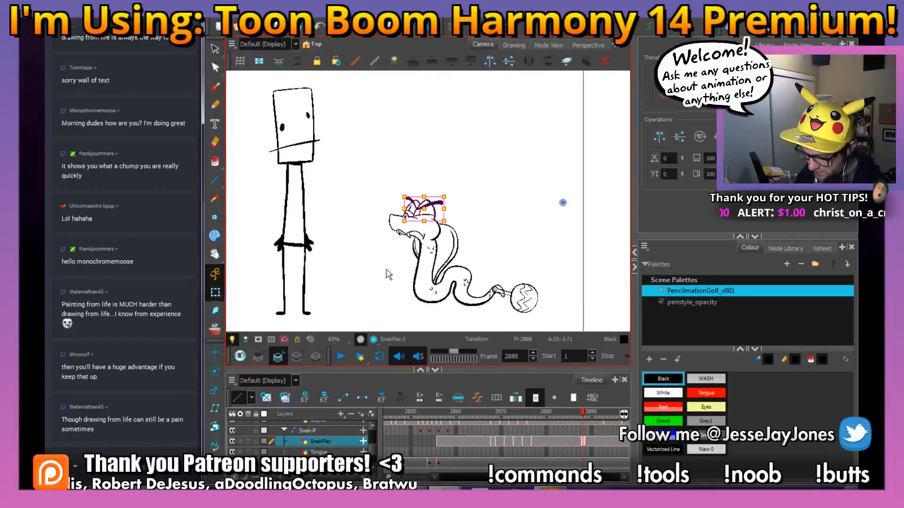
left_click(389, 274)
key("1")
key("1")
left_click_drag(409, 280, 464, 282)
left_click_drag(499, 411, 451, 415)
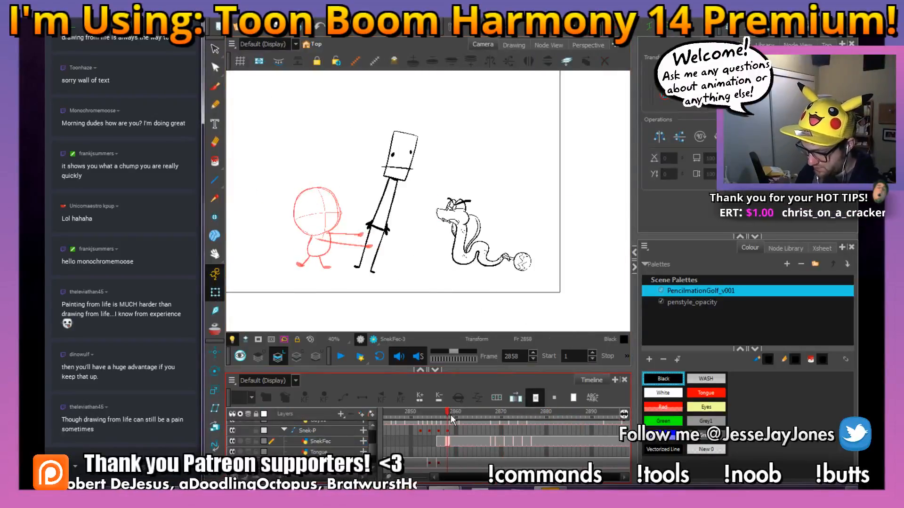
key("Return")
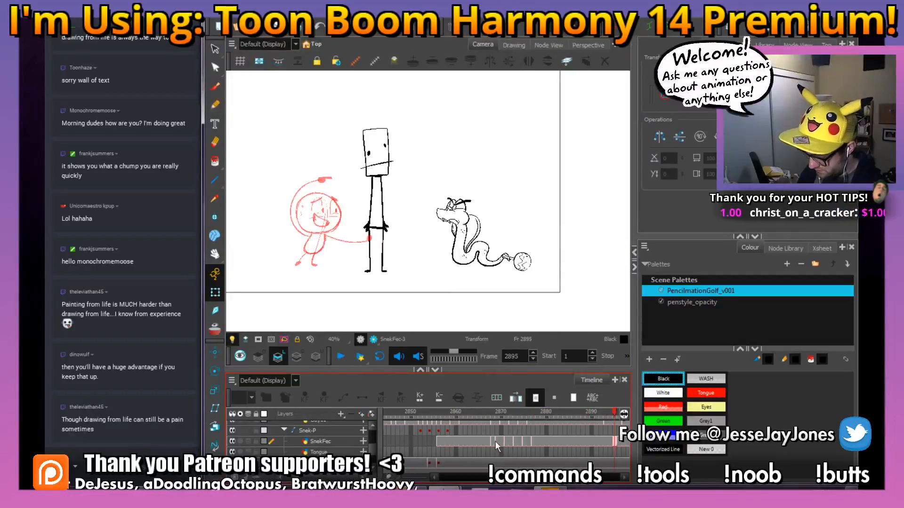
Review the scene further along the SnekFec layer and go to frame 2938.
left_click(493, 442)
left_click_drag(532, 441, 592, 442)
key("Return")
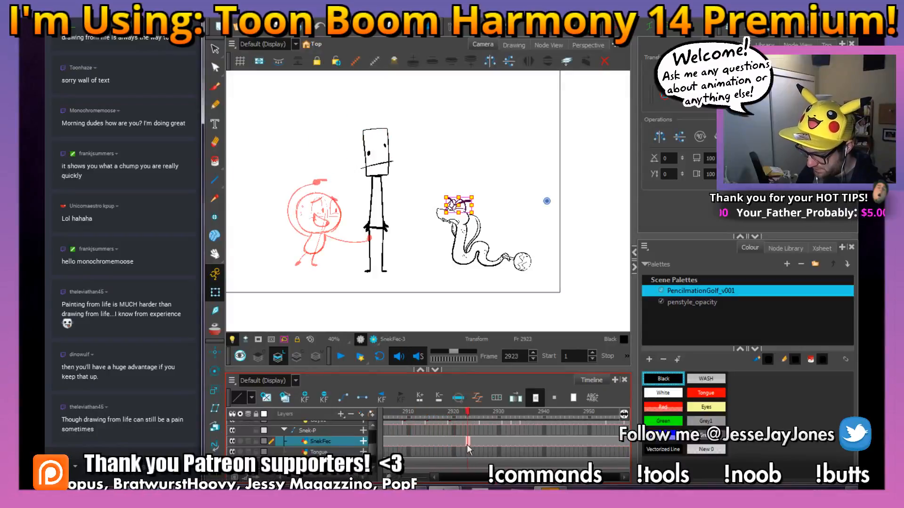
left_click(510, 437)
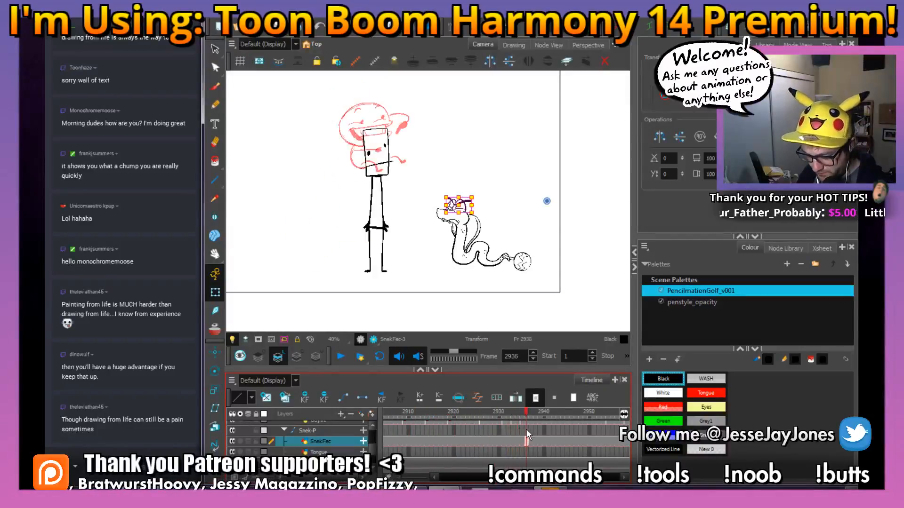
left_click(471, 436)
left_click_drag(471, 436, 537, 436)
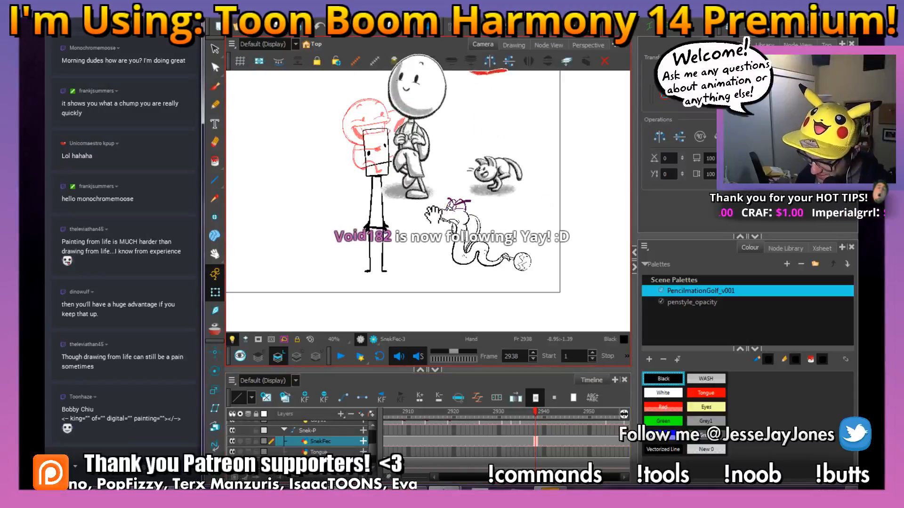
left_click_drag(434, 208, 410, 219)
mouse_move(341, 128)
left_mouse_down()
mouse_move(344, 138)
mouse_move(338, 129)
left_mouse_up()
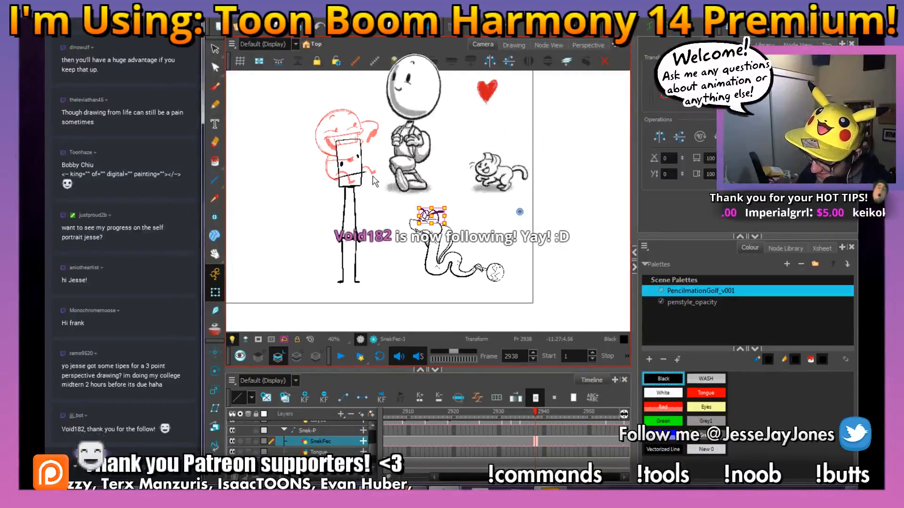
key("2")
key("2")
left_click_drag(382, 223, 351, 224)
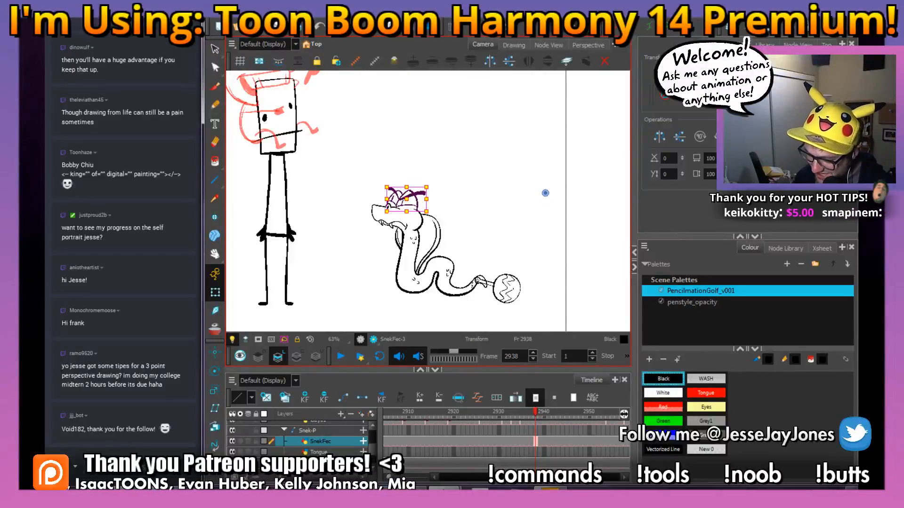
mouse_move(354, 265)
left_mouse_down()
mouse_move(362, 268)
mouse_move(357, 253)
left_mouse_up()
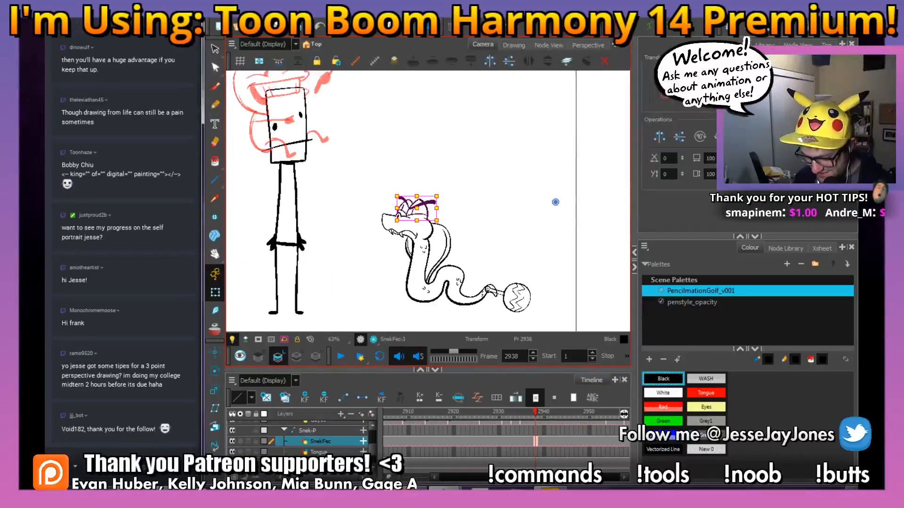
left_click_drag(403, 271, 390, 254)
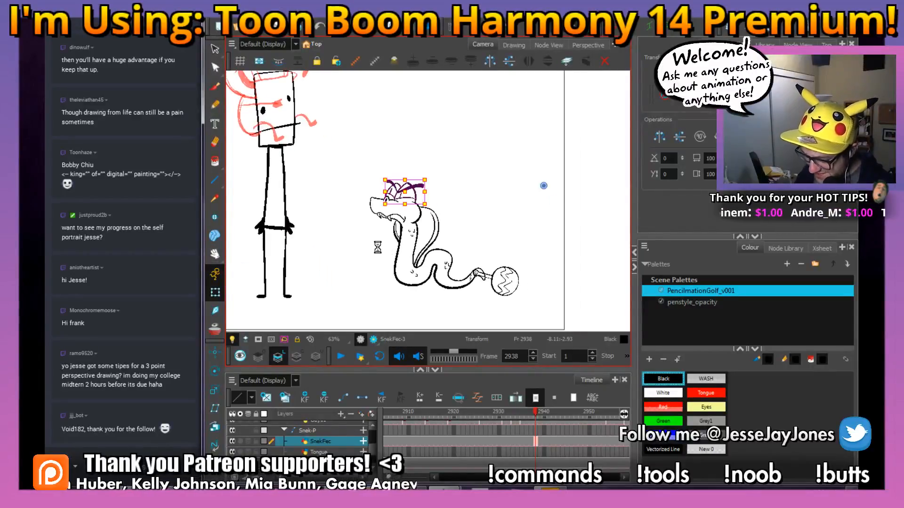
left_click(536, 442)
left_click_drag(393, 193, 385, 200)
left_click_drag(433, 258, 441, 263)
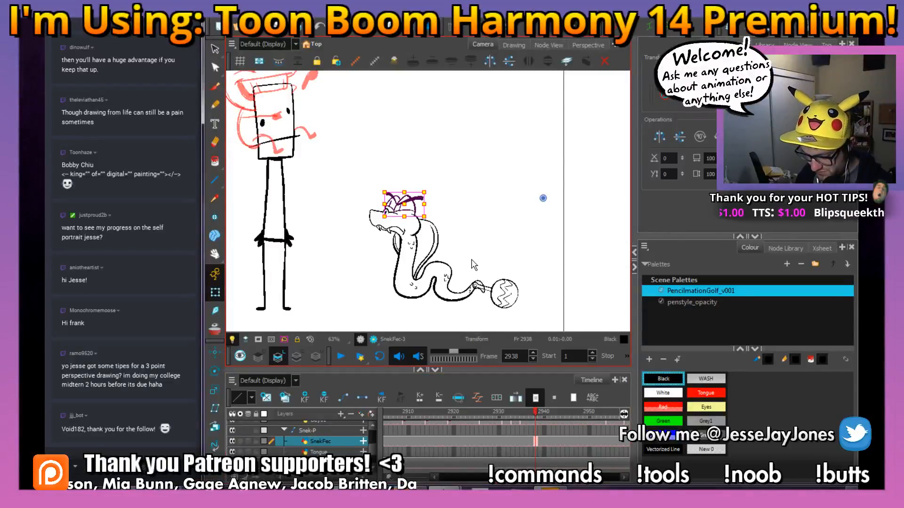
Draw a black four-sided shape that tapers toward its base with the Brush in the empty space beyond the snake.
left_click_drag(474, 265, 466, 262)
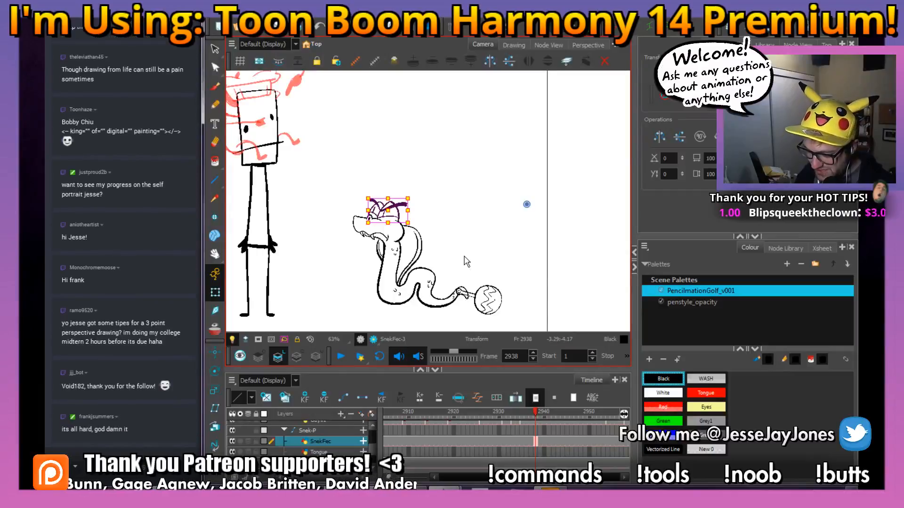
left_click(214, 83)
left_click_drag(559, 260, 401, 262)
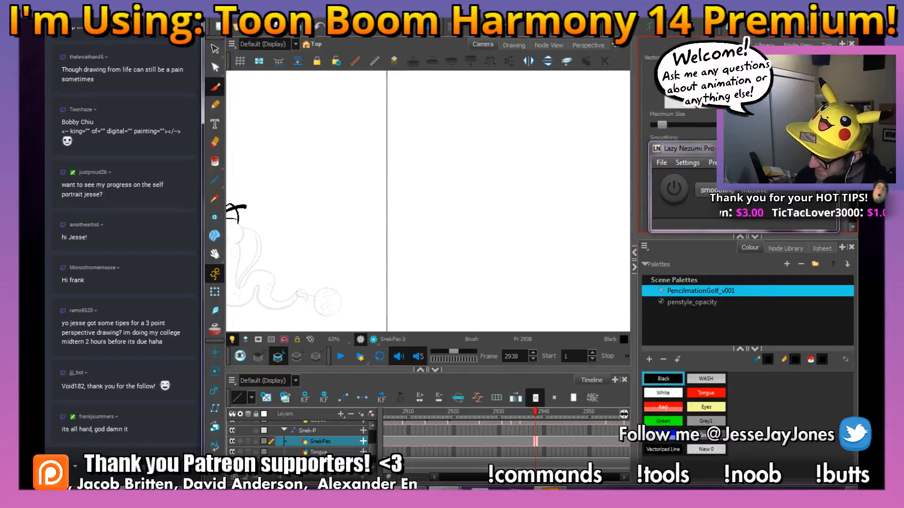
left_click_drag(560, 214, 449, 214)
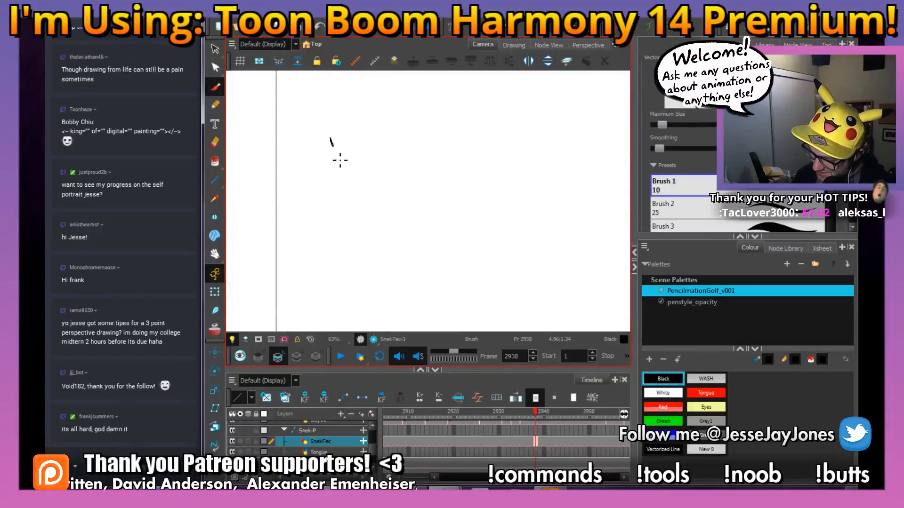
left_click_drag(340, 160, 363, 257)
key("ctrl+z")
left_click_drag(324, 129, 370, 288)
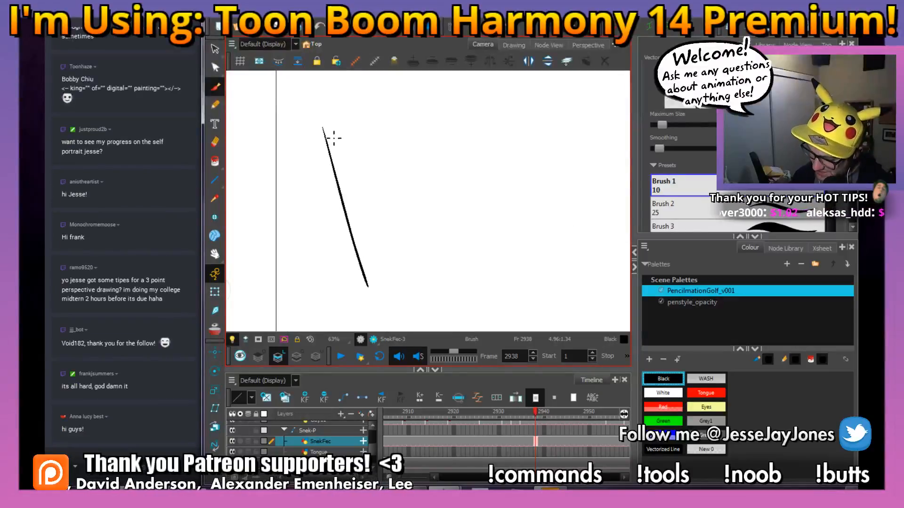
left_click_drag(427, 115, 433, 263)
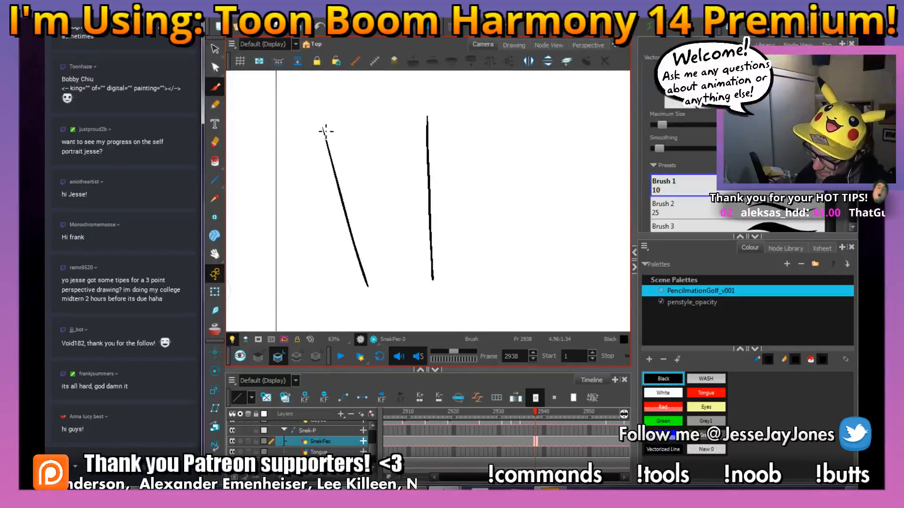
left_click_drag(324, 128, 427, 112)
left_click_drag(369, 284, 443, 287)
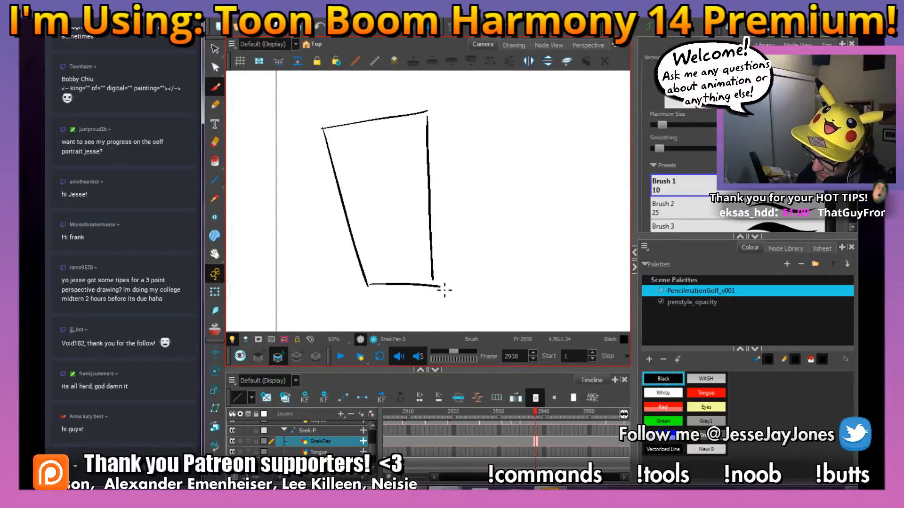
Draw red arrows in the Tongue colour along all four edges of the tapered shape to show their perspective directions.
left_click_drag(477, 210, 452, 216)
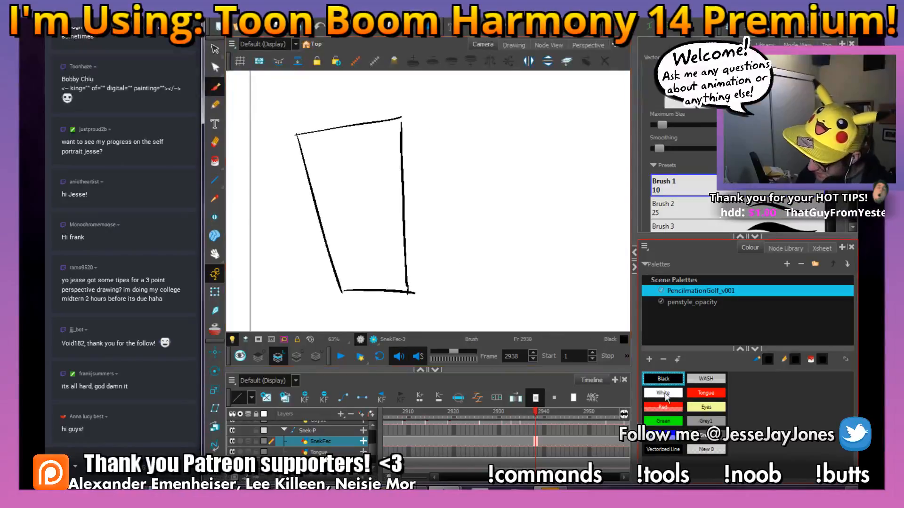
left_click(706, 393)
left_click_drag(415, 274, 496, 263)
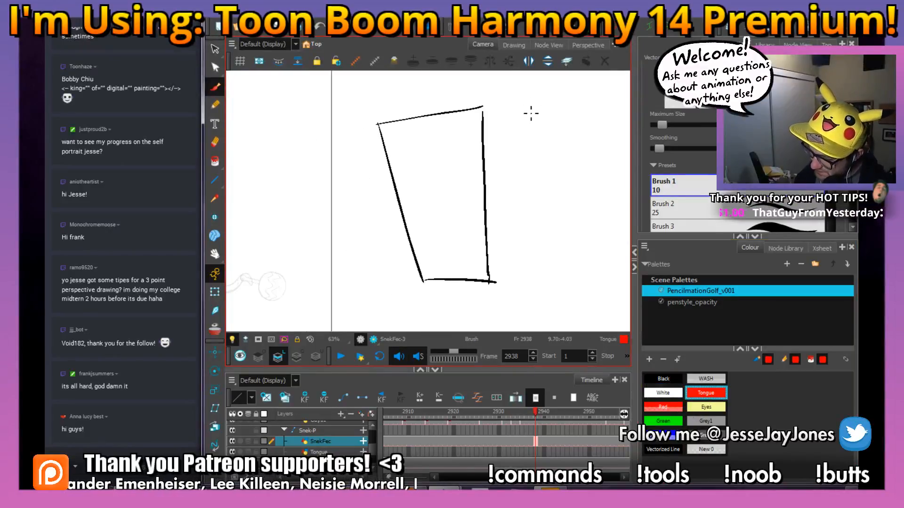
left_click_drag(511, 107, 502, 124)
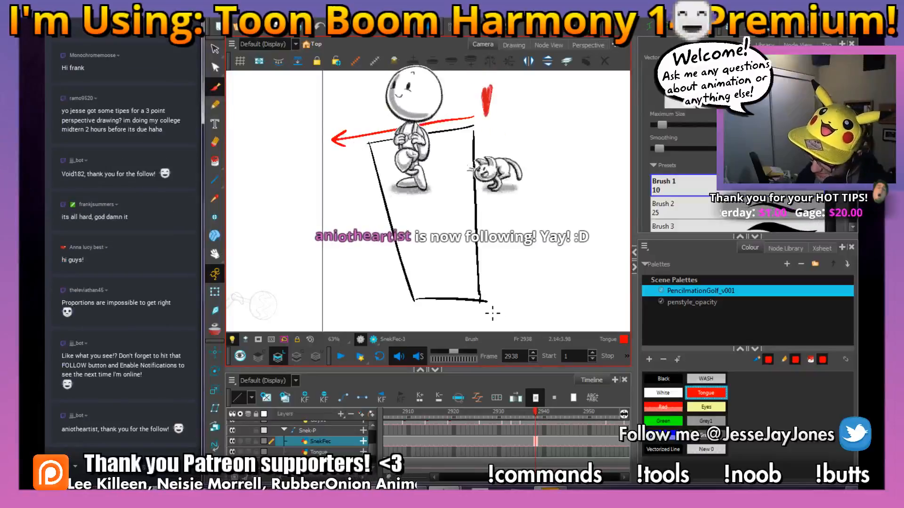
mouse_move(488, 309)
left_mouse_down()
mouse_move(359, 303)
mouse_move(372, 298)
mouse_move(375, 313)
left_mouse_up()
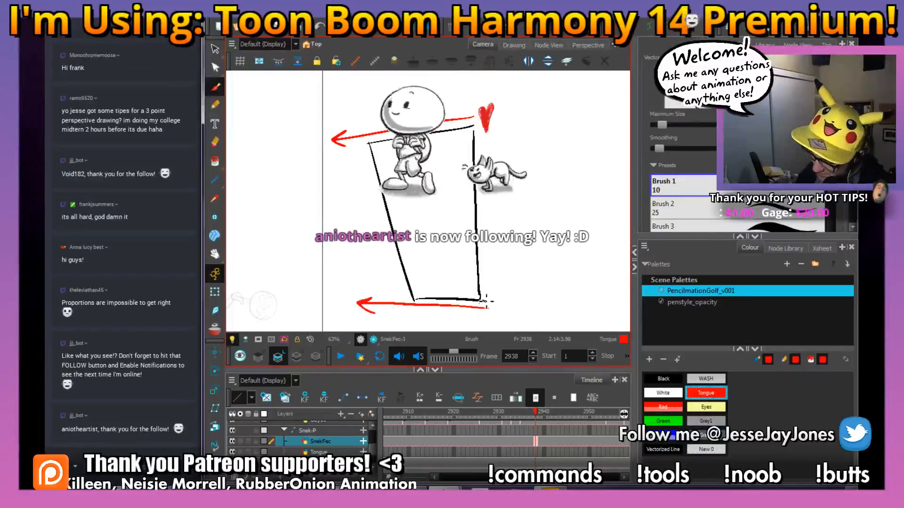
mouse_move(364, 156)
left_mouse_down()
mouse_move(423, 328)
mouse_move(410, 319)
left_mouse_up()
left_click_drag(423, 328, 428, 315)
left_click_drag(487, 139, 485, 328)
mouse_move(485, 329)
left_mouse_down()
mouse_move(474, 318)
mouse_move(494, 312)
left_mouse_up()
Draw a black square beside the tapered shape and add thin strokes just outside its four sides.
left_click_drag(552, 295, 467, 270)
left_click(666, 380)
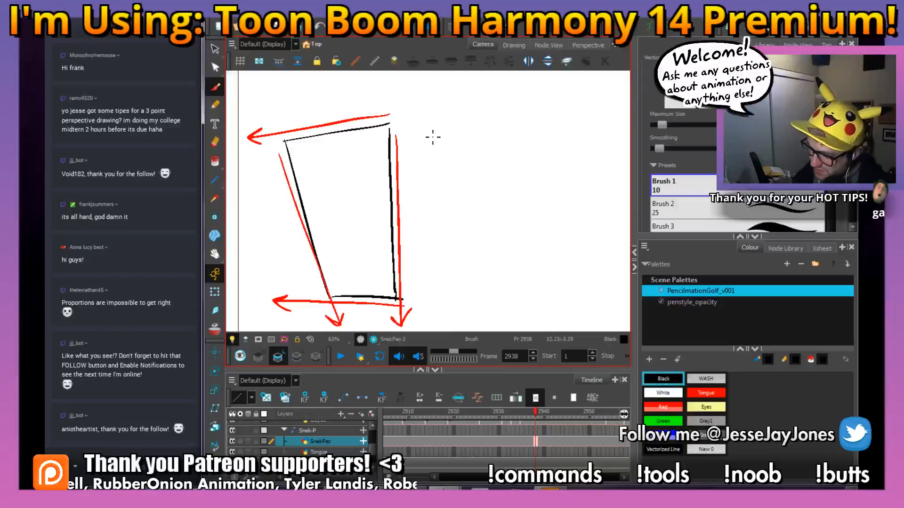
mouse_move(446, 146)
left_mouse_down()
mouse_move(447, 244)
mouse_move(501, 150)
mouse_move(542, 148)
mouse_move(540, 250)
left_mouse_up()
left_click_drag(449, 250, 542, 250)
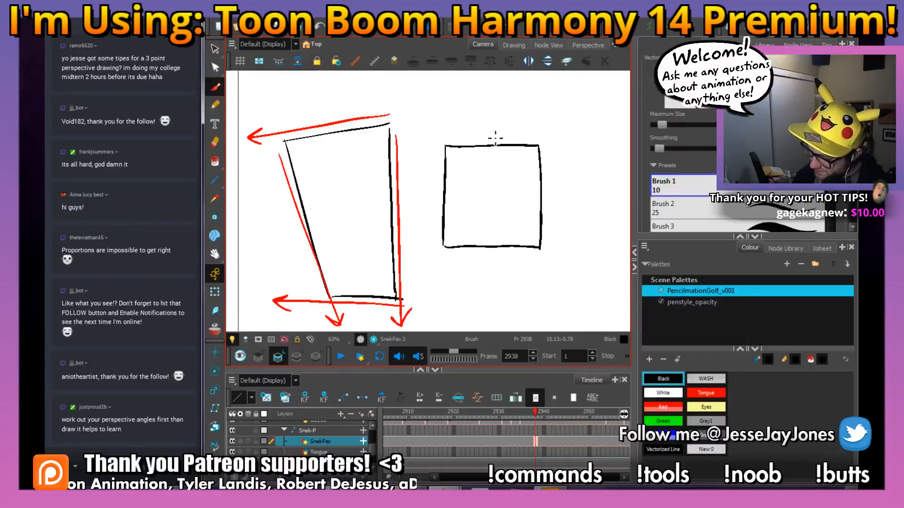
mouse_move(461, 134)
left_mouse_down()
mouse_move(502, 135)
mouse_move(554, 217)
left_mouse_up()
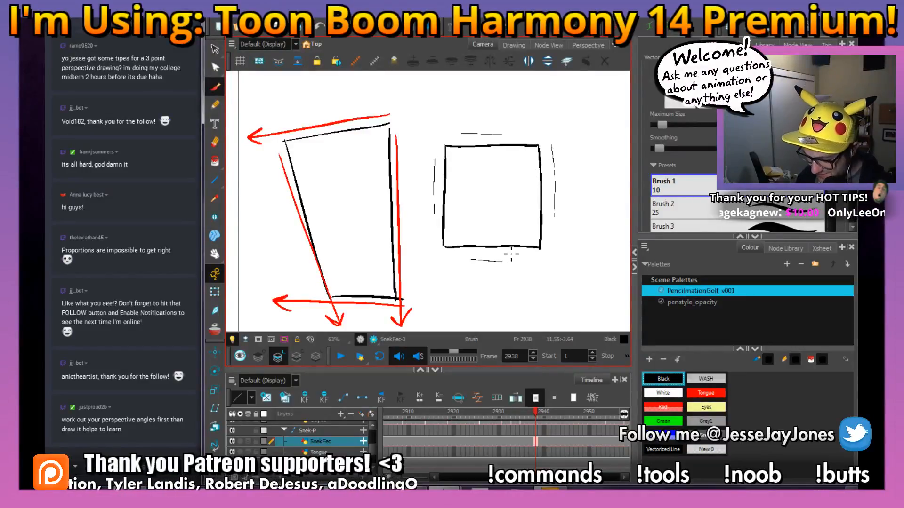
Draw short diagonals inward from the square's corners and join them with a smaller inner square in one-point perspective.
left_click_drag(530, 226, 512, 232)
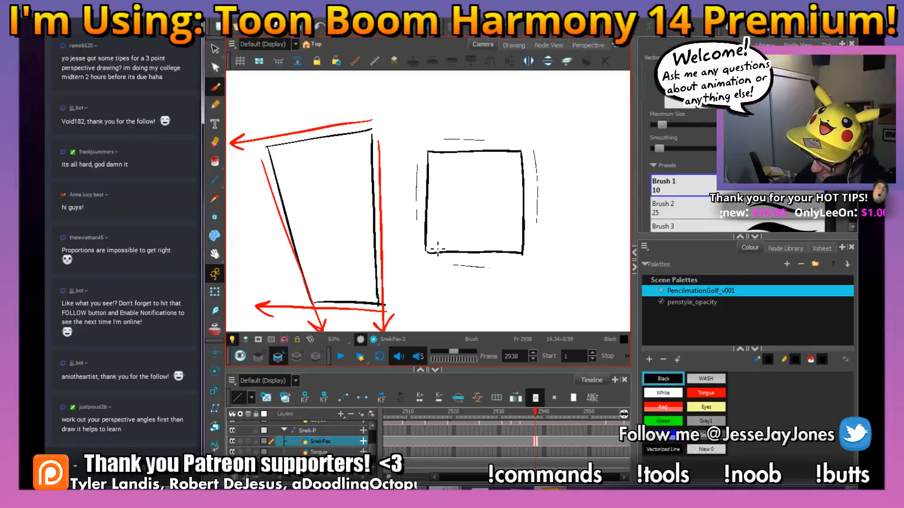
left_click_drag(446, 242, 448, 234)
left_click_drag(428, 154, 443, 170)
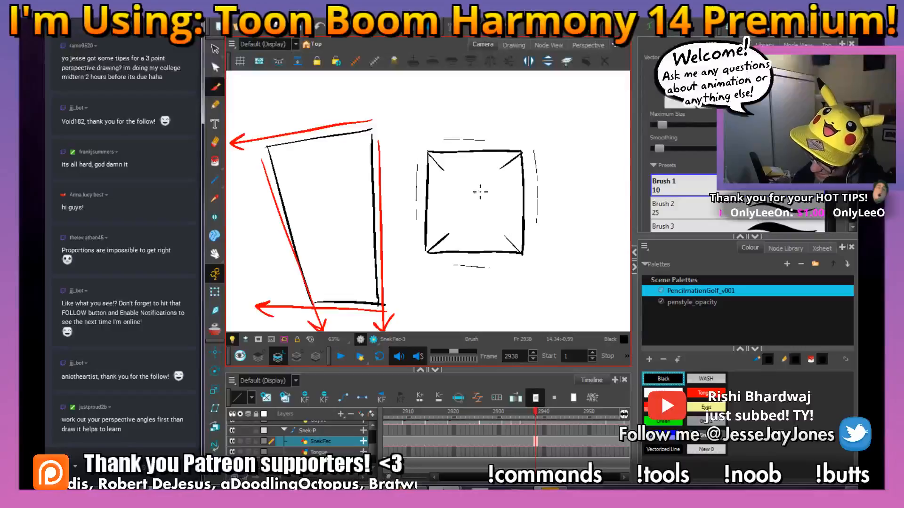
mouse_move(451, 171)
left_mouse_down()
mouse_move(506, 172)
mouse_move(504, 239)
mouse_move(452, 232)
left_mouse_up()
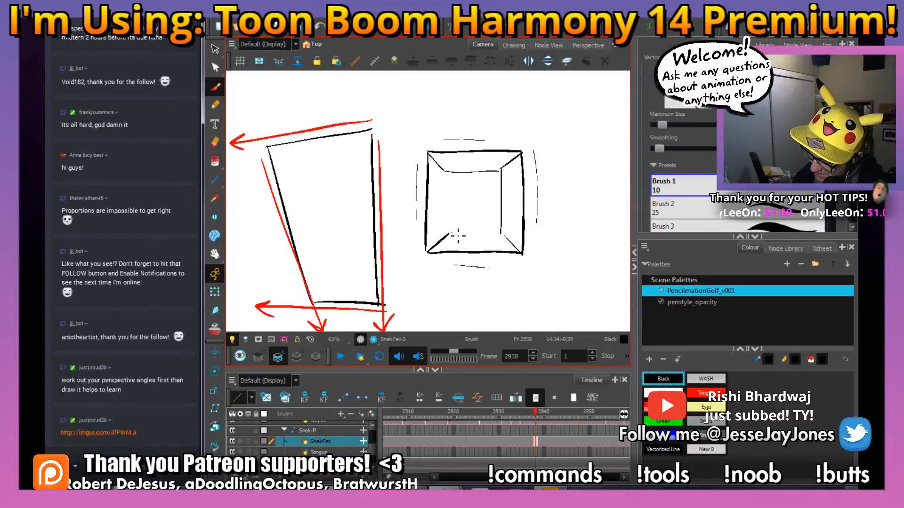
left_click_drag(446, 172, 449, 233)
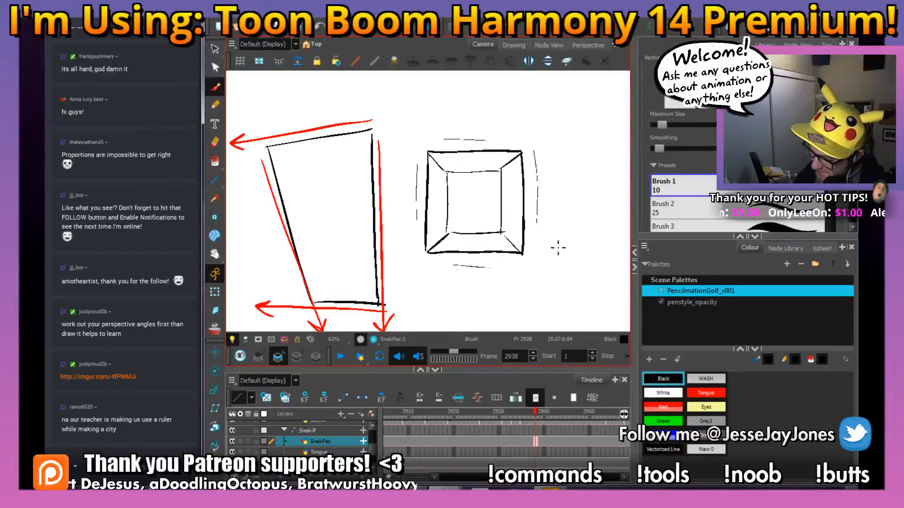
Mark the four corner diagonals with red arrows in the Tongue colour converging toward the square's centre.
left_click(705, 392)
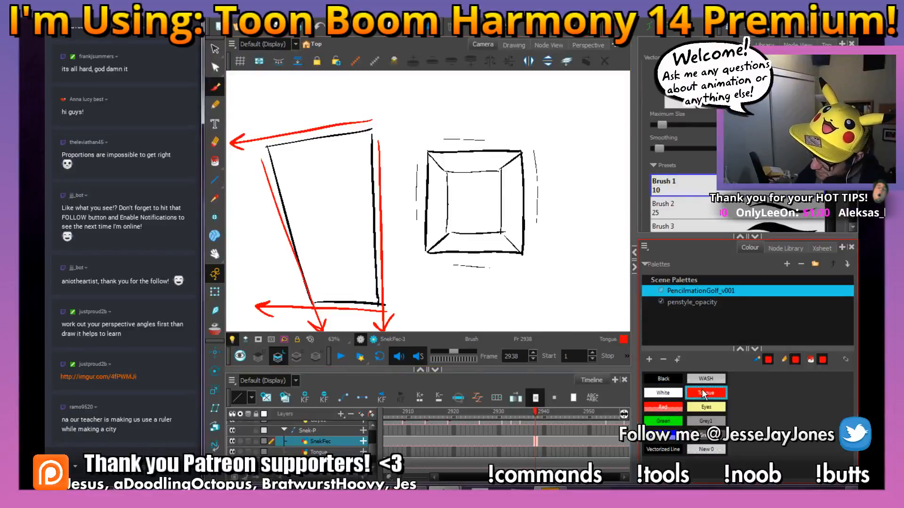
mouse_move(518, 157)
left_mouse_down()
mouse_move(492, 182)
mouse_move(500, 185)
left_mouse_up()
left_click_drag(437, 162, 458, 182)
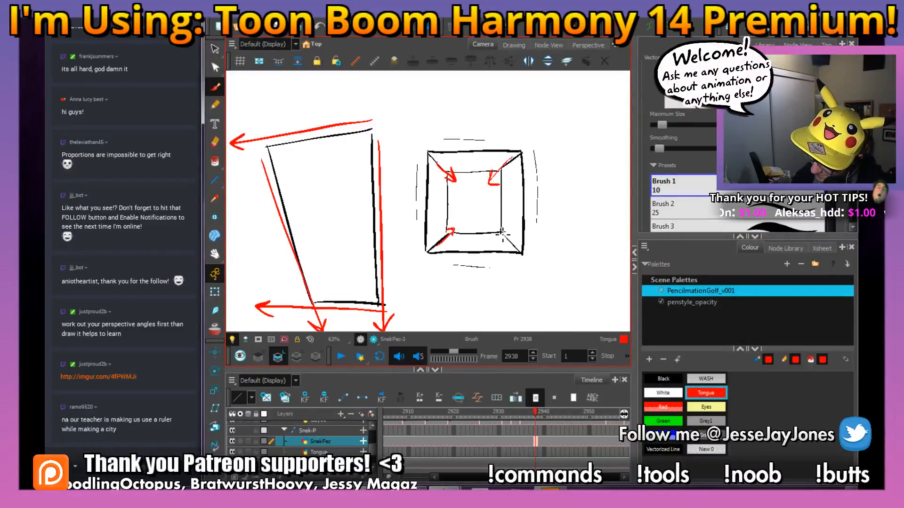
left_click_drag(522, 254, 503, 235)
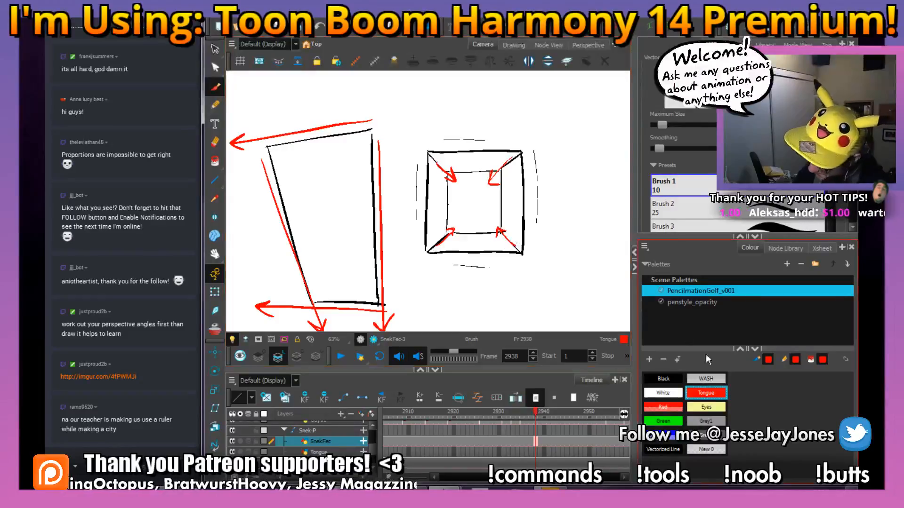
Draw a black two-point perspective box beside the square, with a tall central edge and two receding faces.
left_click(663, 379)
left_click_drag(579, 233, 449, 233)
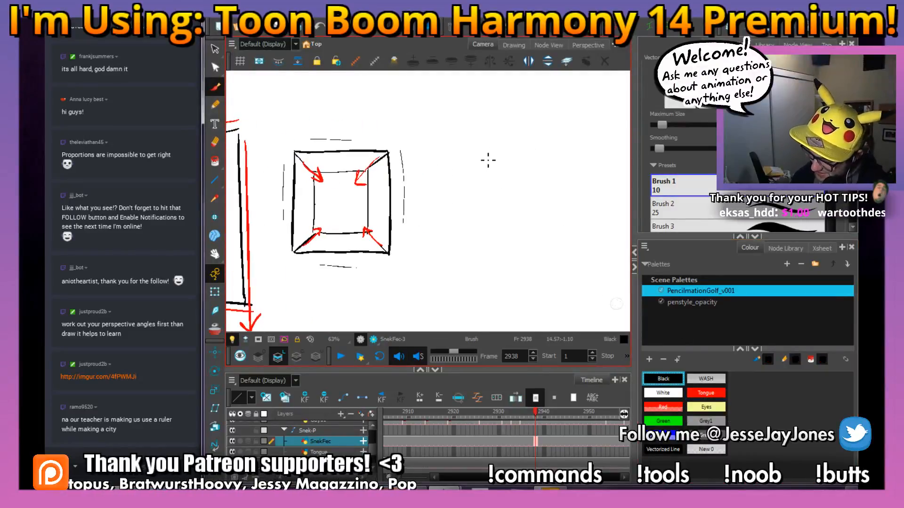
left_click_drag(496, 156, 494, 263)
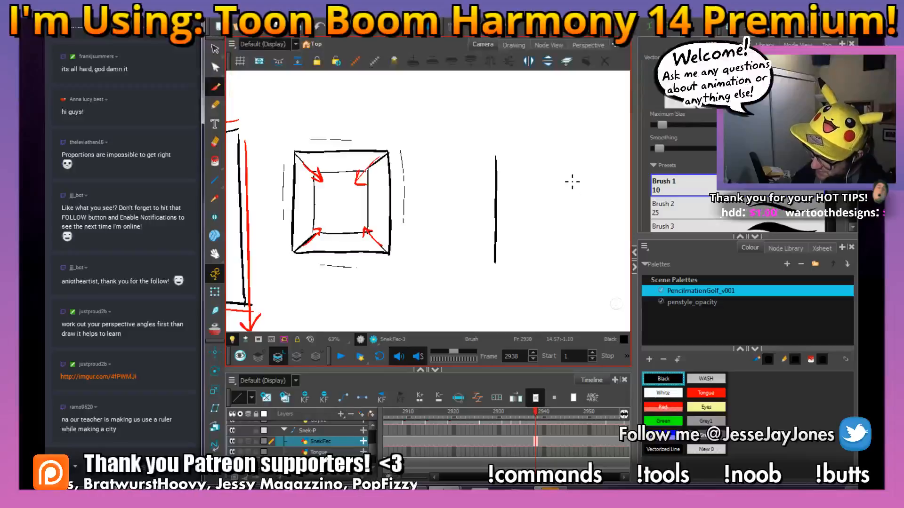
left_click_drag(571, 180, 574, 250)
left_click_drag(442, 190, 441, 236)
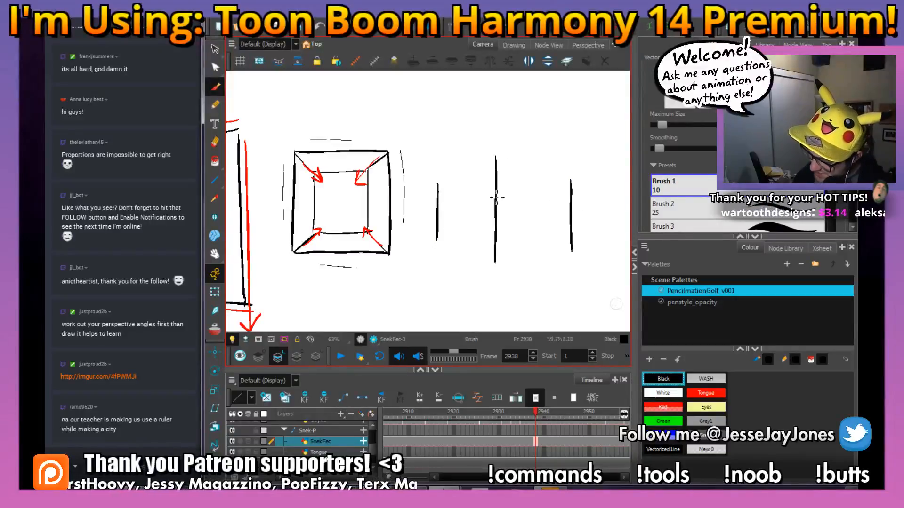
left_click_drag(457, 180, 500, 155)
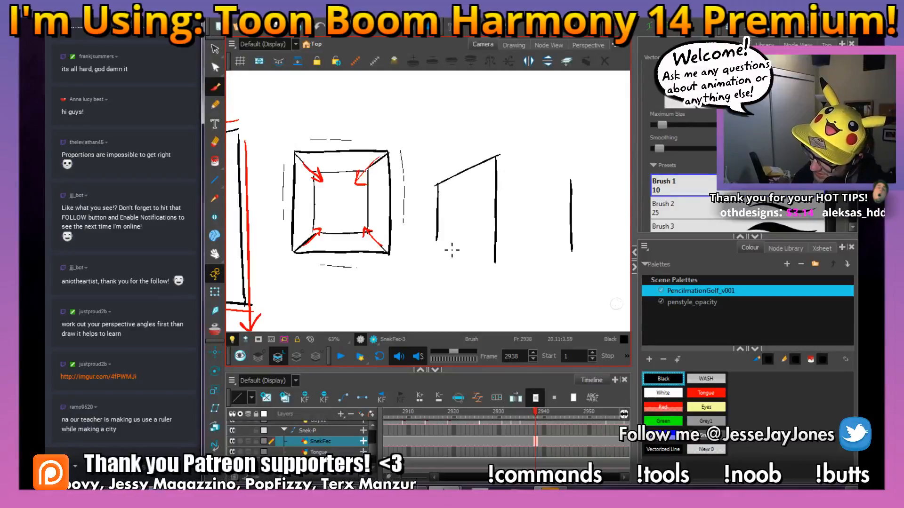
left_click_drag(459, 252, 494, 265)
left_click_drag(498, 155, 572, 192)
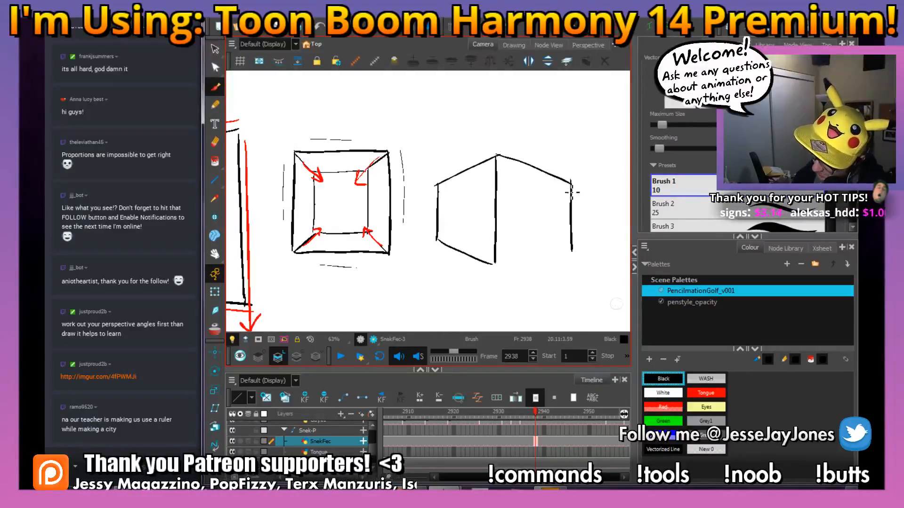
left_click_drag(494, 265, 572, 249)
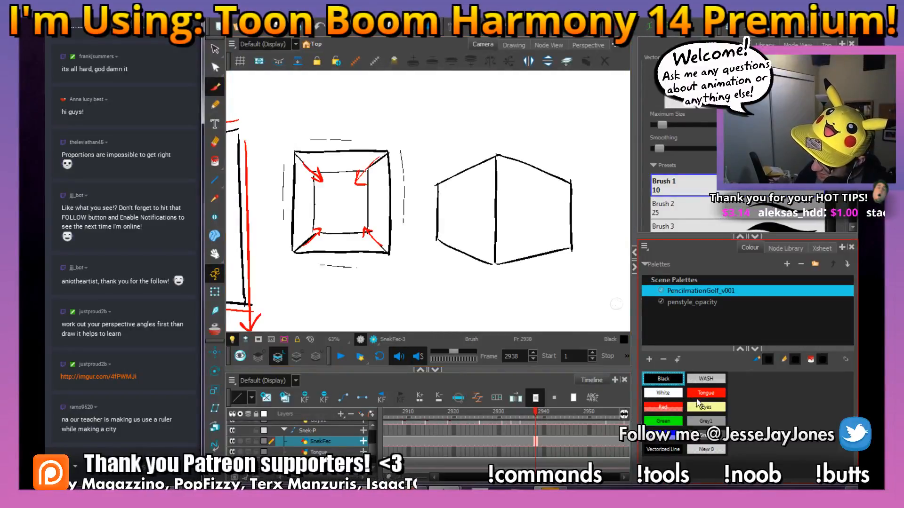
Draw red arrows in the Tongue colour along the box's upper and lower edges, pointing outward to both sides.
left_click(703, 393)
mouse_move(496, 142)
left_mouse_down()
mouse_move(592, 167)
mouse_move(577, 164)
left_mouse_up()
mouse_move(494, 278)
left_mouse_down()
mouse_move(594, 255)
mouse_move(563, 262)
left_mouse_up()
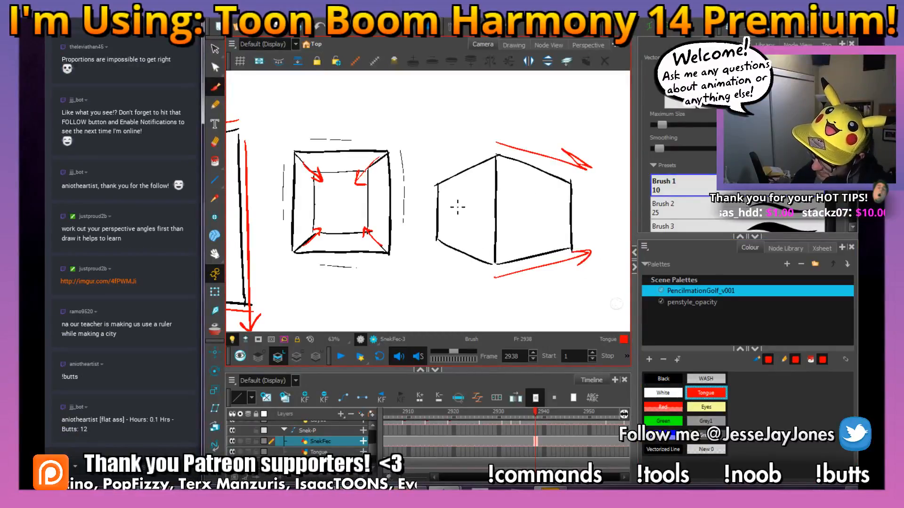
mouse_move(457, 264)
left_mouse_down()
mouse_move(424, 246)
mouse_move(435, 246)
left_mouse_up()
left_click_drag(492, 144, 423, 179)
left_click_drag(429, 167, 435, 185)
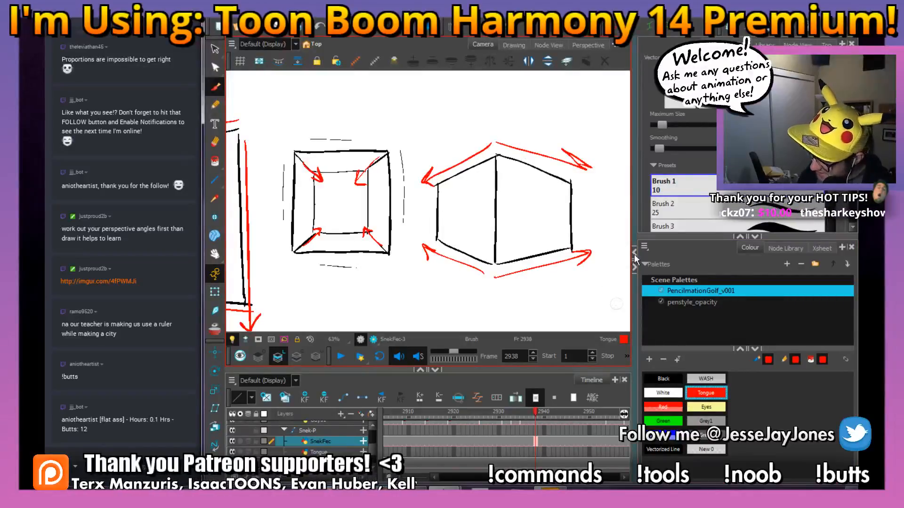
Draw a small black arrow pointing at the right vertical edge of the two-point perspective box.
key("1")
left_click(665, 379)
key("space")
left_click_drag(624, 269, 463, 246)
left_click_drag(366, 202, 422, 217)
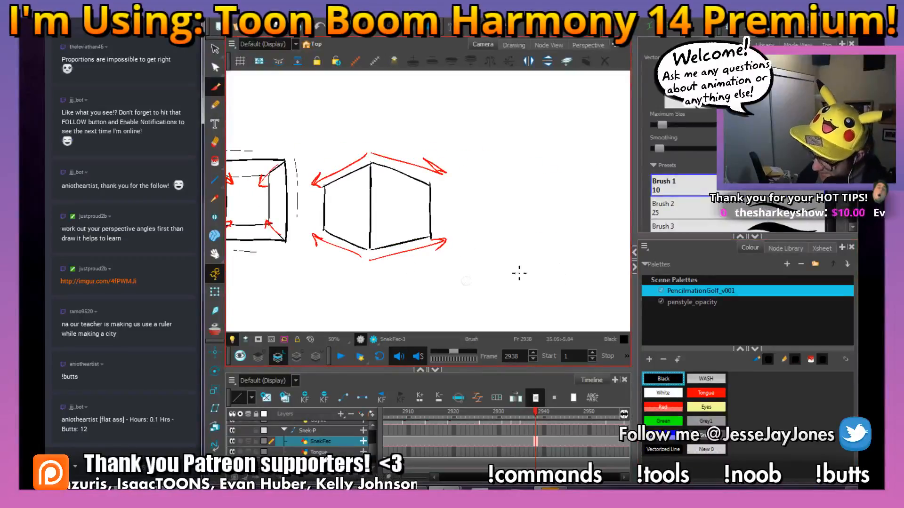
key("space")
left_click_drag(385, 190, 429, 189)
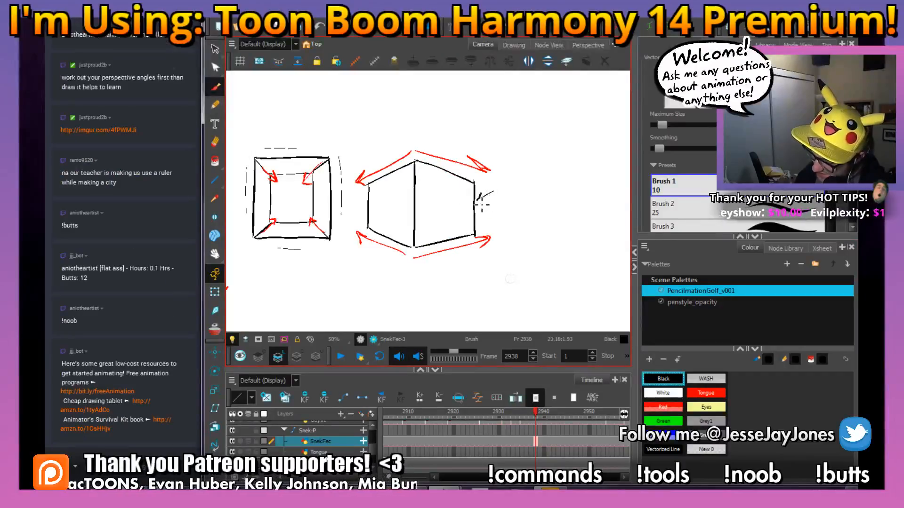
left_click_drag(482, 204, 487, 202)
key("space")
left_click_drag(575, 250, 450, 234)
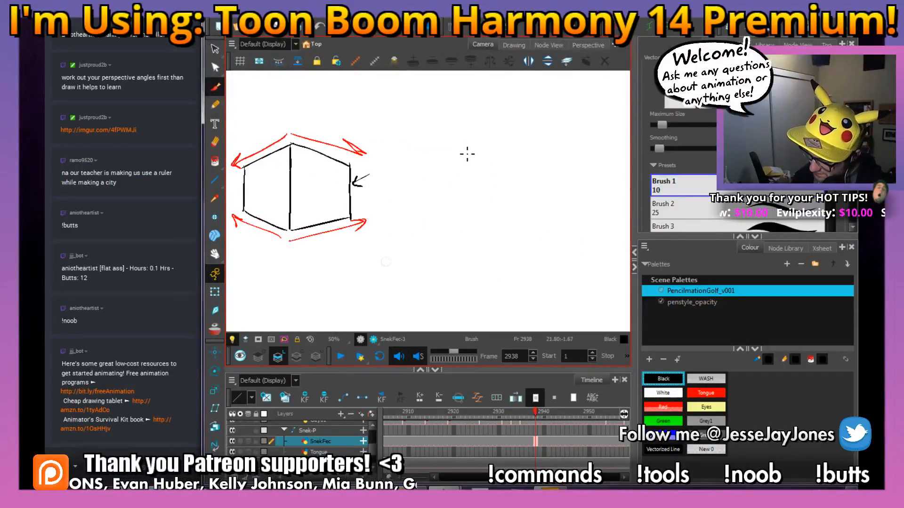
left_click_drag(467, 154, 467, 239)
mouse_move(463, 150)
left_mouse_down()
mouse_move(423, 180)
mouse_move(443, 193)
mouse_move(424, 179)
mouse_move(436, 213)
left_mouse_up()
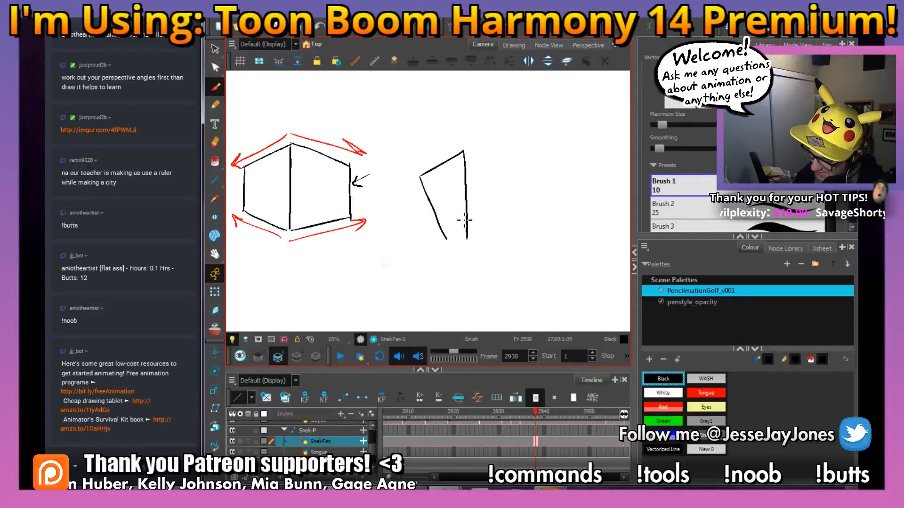
key("ctrl+z")
key("ctrl+z")
key("ctrl+z")
left_click_drag(464, 132, 466, 222)
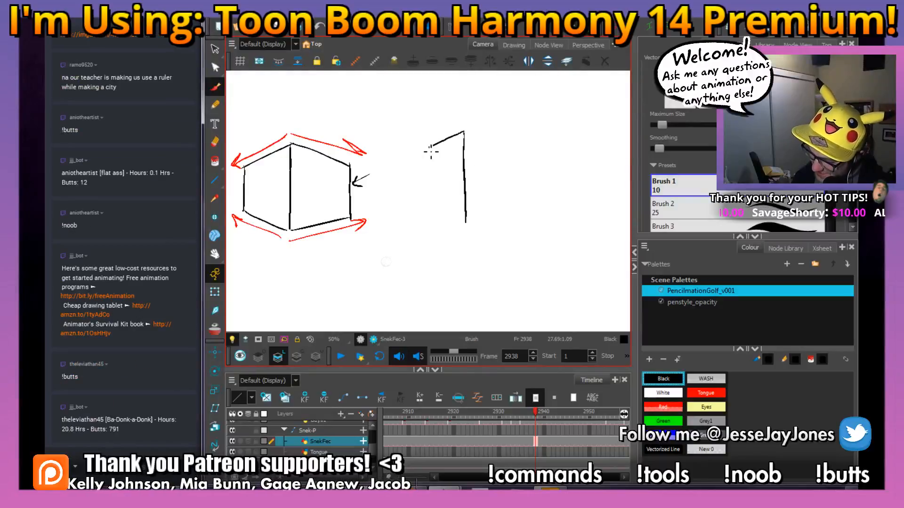
left_click_drag(431, 151, 415, 155)
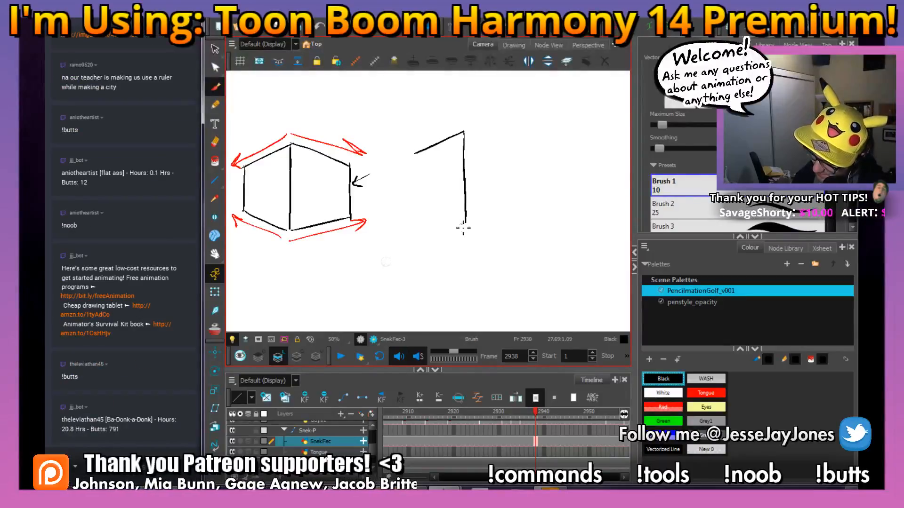
key("ctrl+z")
key("ctrl+z")
key("ctrl+z")
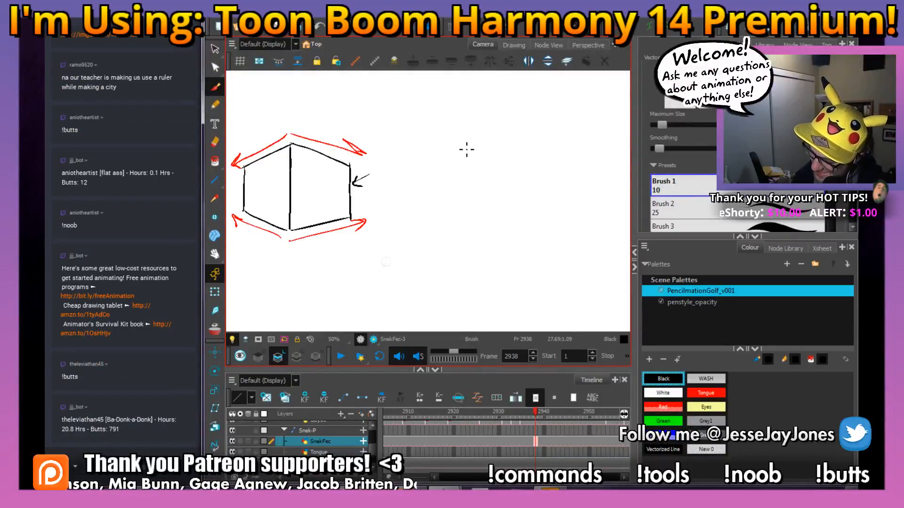
Draw a black three-point perspective box beside the two-point one, with two upright faces meeting at a central edge and a visible underside.
mouse_move(465, 146)
left_mouse_down()
mouse_move(462, 233)
mouse_move(466, 208)
mouse_move(422, 229)
left_mouse_up()
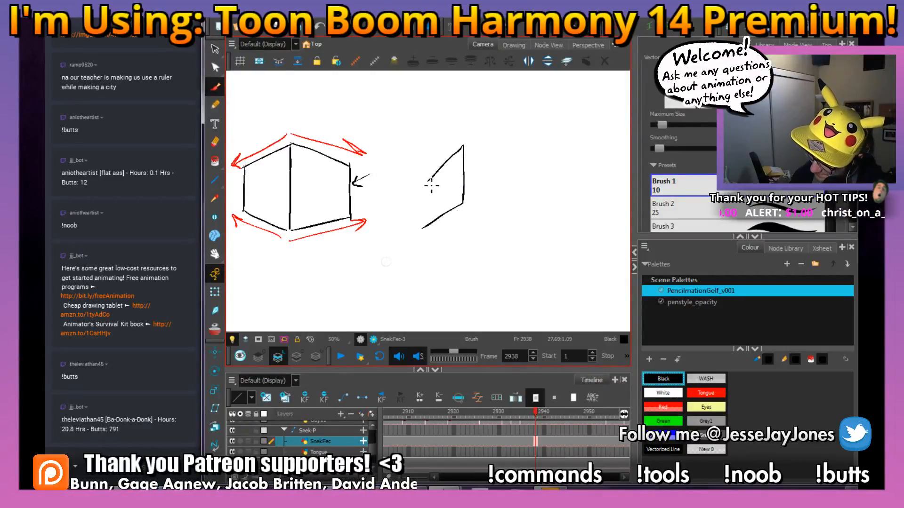
left_click_drag(429, 179, 428, 229)
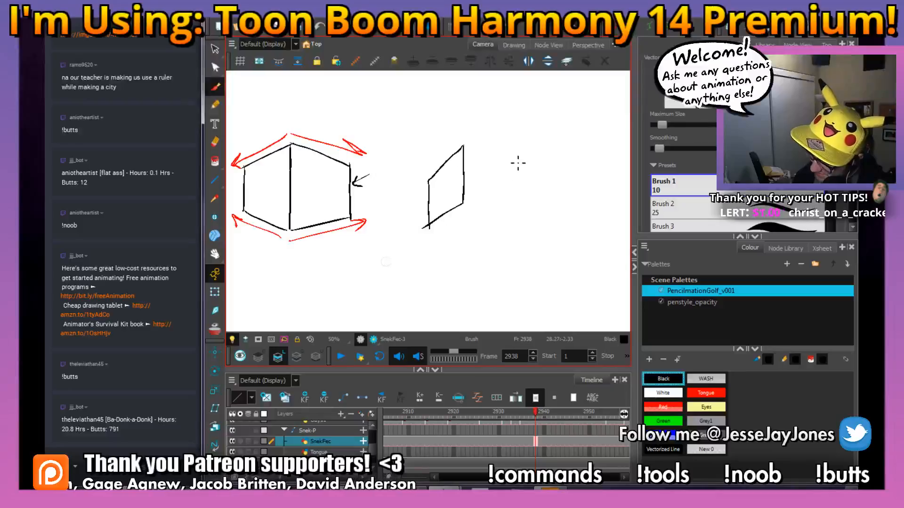
mouse_move(510, 187)
left_mouse_down()
mouse_move(503, 209)
mouse_move(509, 166)
mouse_move(508, 210)
left_mouse_up()
key("ctrl+z")
key("ctrl+z")
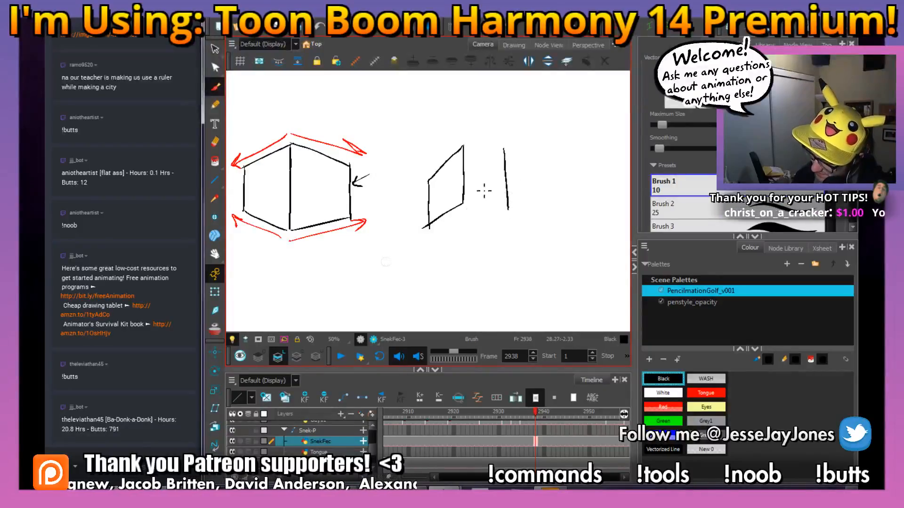
left_click_drag(465, 145, 510, 154)
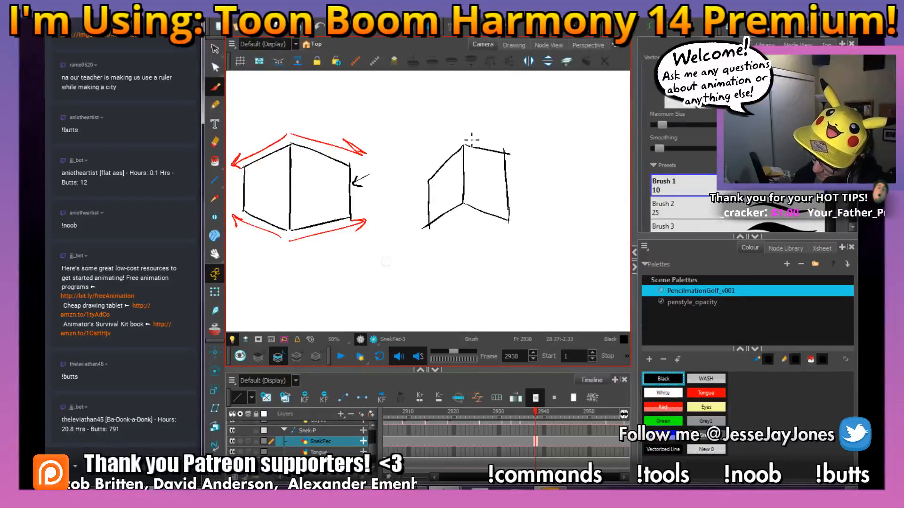
left_click_drag(477, 150, 507, 156)
key("ctrl+z")
key("e")
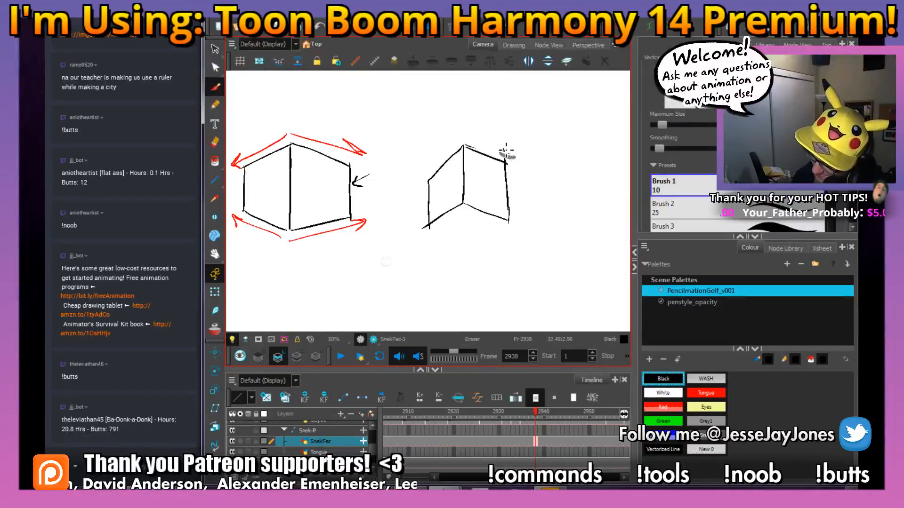
mouse_move(508, 224)
left_mouse_down()
mouse_move(488, 239)
mouse_move(453, 234)
mouse_move(473, 240)
left_mouse_up()
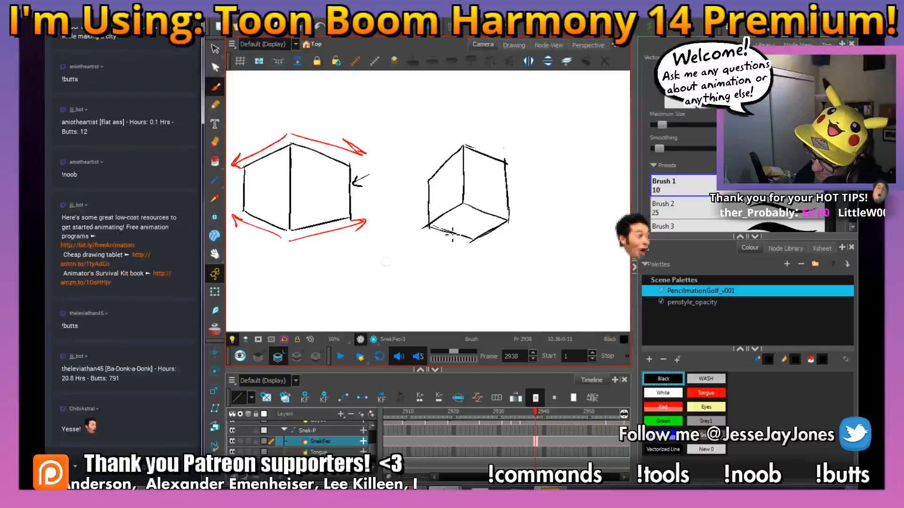
left_click_drag(464, 204, 432, 227)
Draw red arrows in the Tongue colour along the new box's upper edges and the underside's inner edges, pointing outward to both sides.
left_click(706, 392)
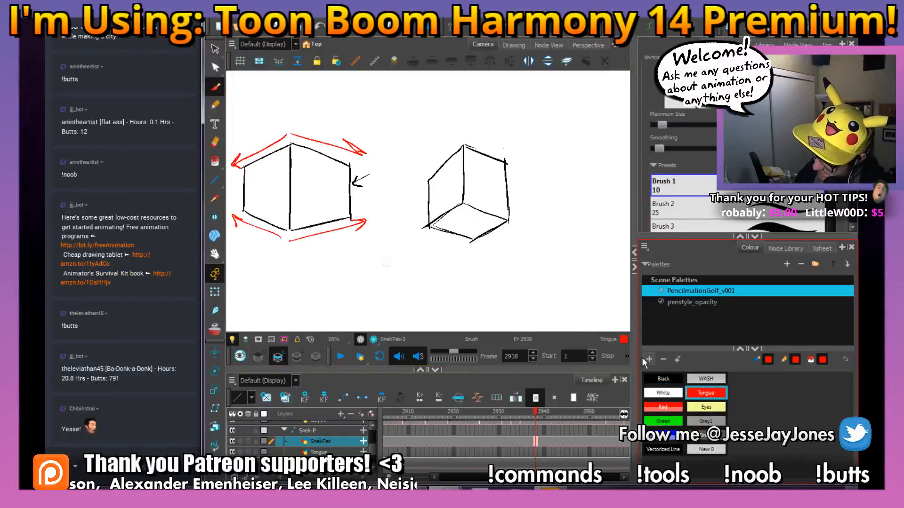
left_click_drag(465, 136, 529, 164)
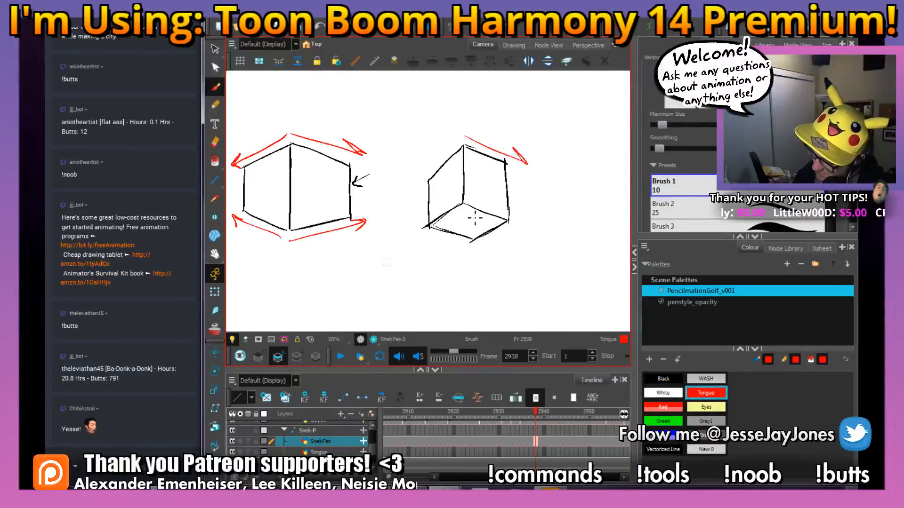
left_click_drag(470, 214, 528, 231)
left_click_drag(459, 140, 410, 183)
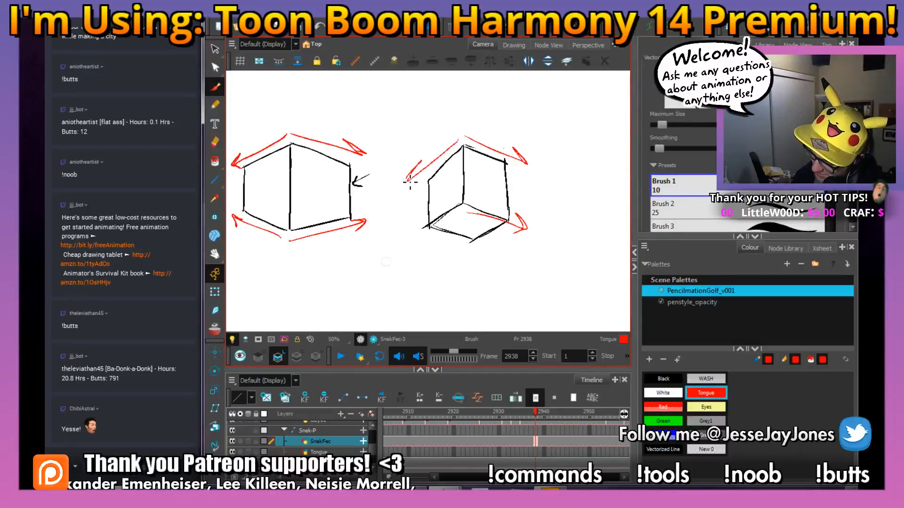
left_click_drag(463, 206, 422, 239)
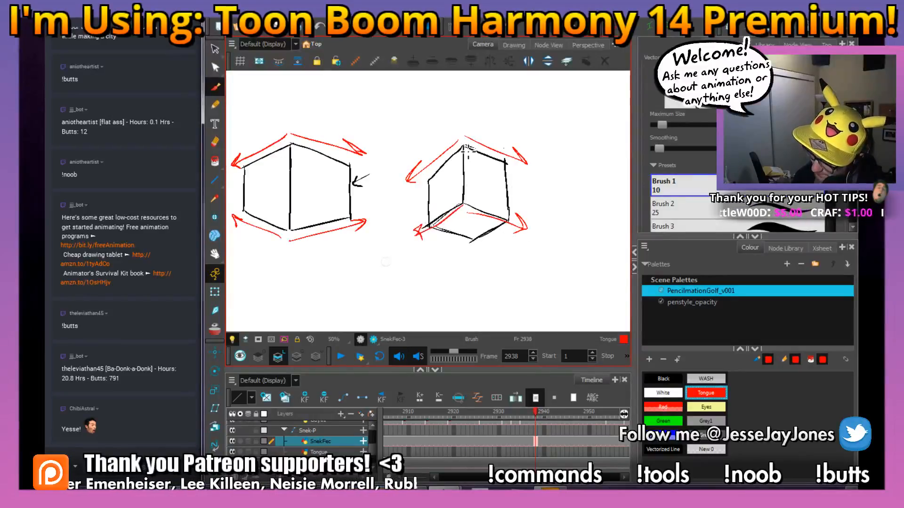
Draw three red arrows extending the three-point box's vertical edges downward so that they converge below it.
left_click_drag(464, 147, 465, 282)
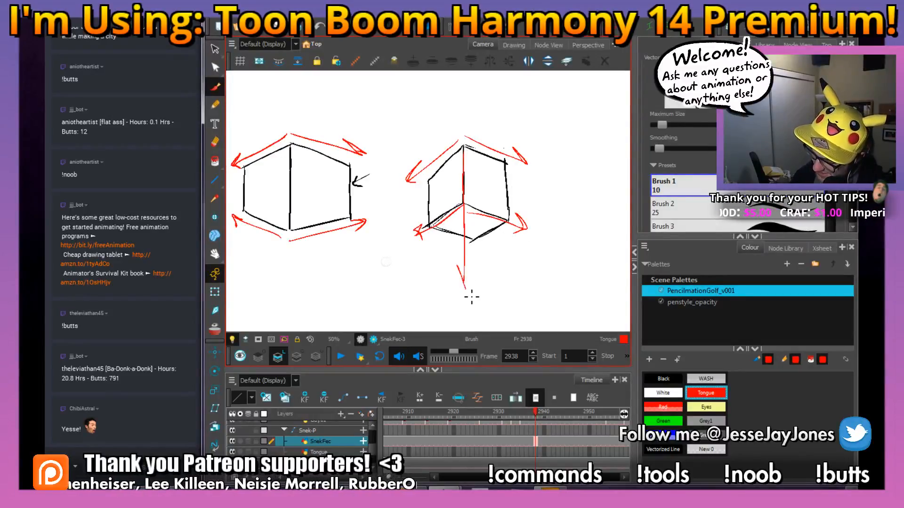
left_click_drag(426, 181, 449, 285)
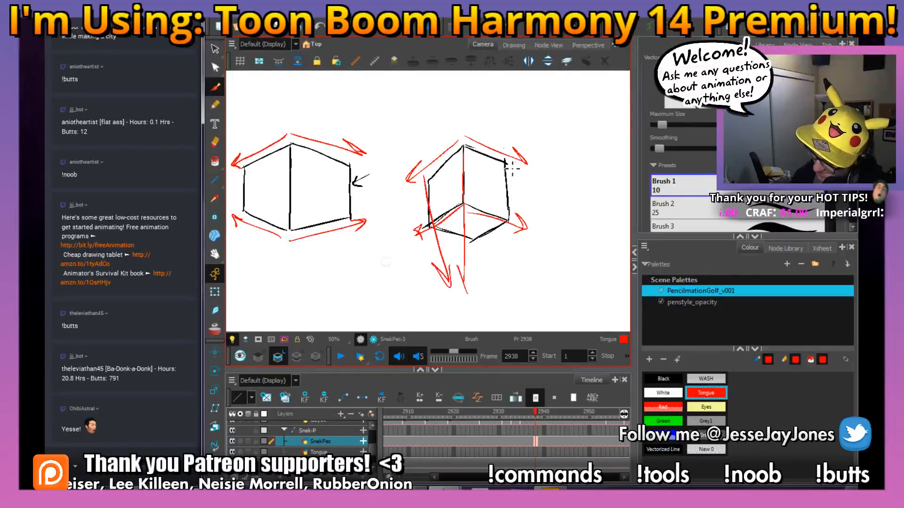
mouse_move(508, 162)
left_mouse_down()
mouse_move(496, 266)
mouse_move(506, 269)
left_mouse_up()
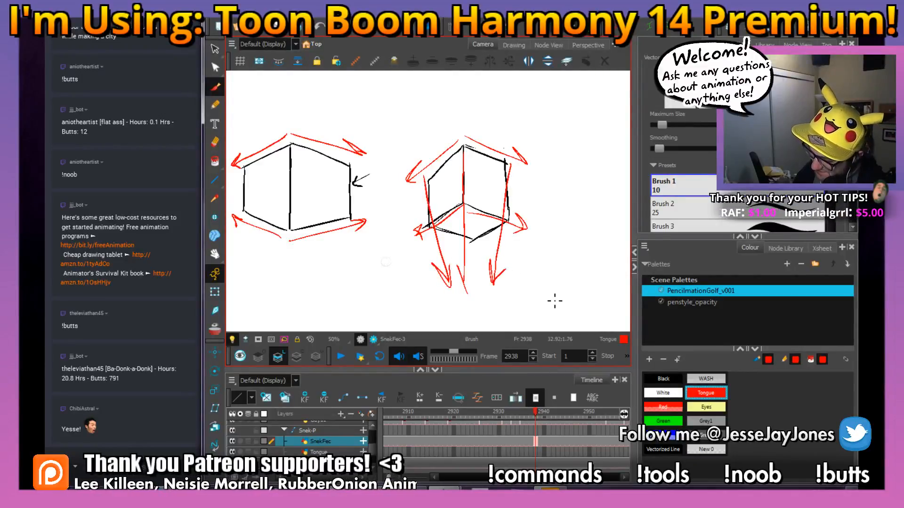
Mark the vanishing points with red dots: one inside the square, two for the two-point box and three for the three-point box.
left_click_drag(578, 279, 567, 268)
left_click_drag(436, 253, 625, 265)
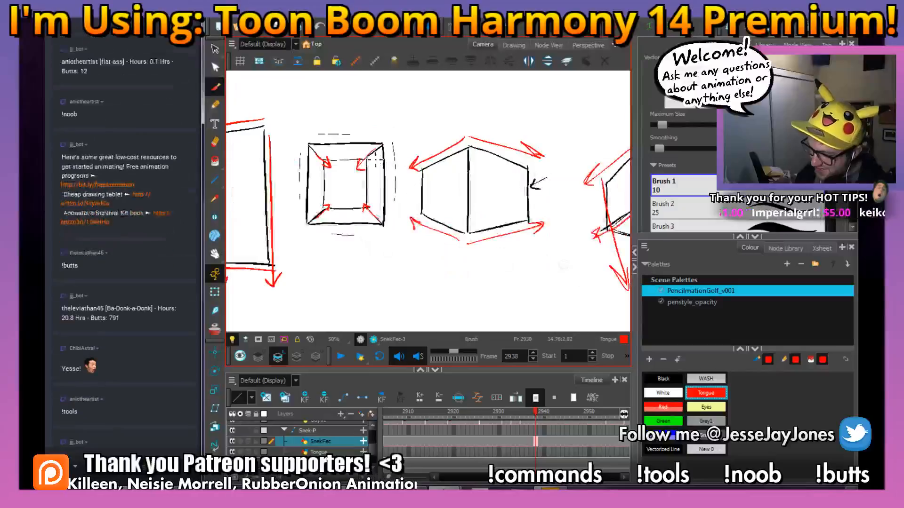
left_click_drag(479, 252, 401, 251)
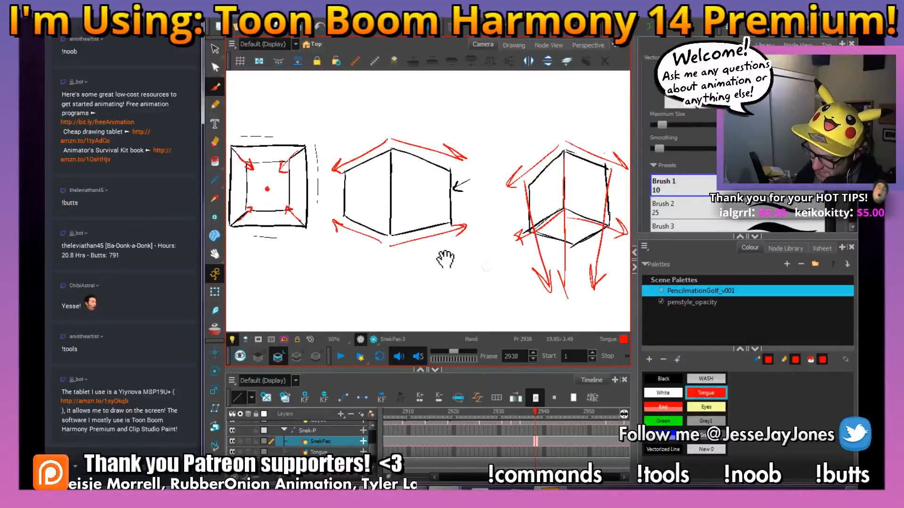
left_click_drag(486, 267, 533, 267)
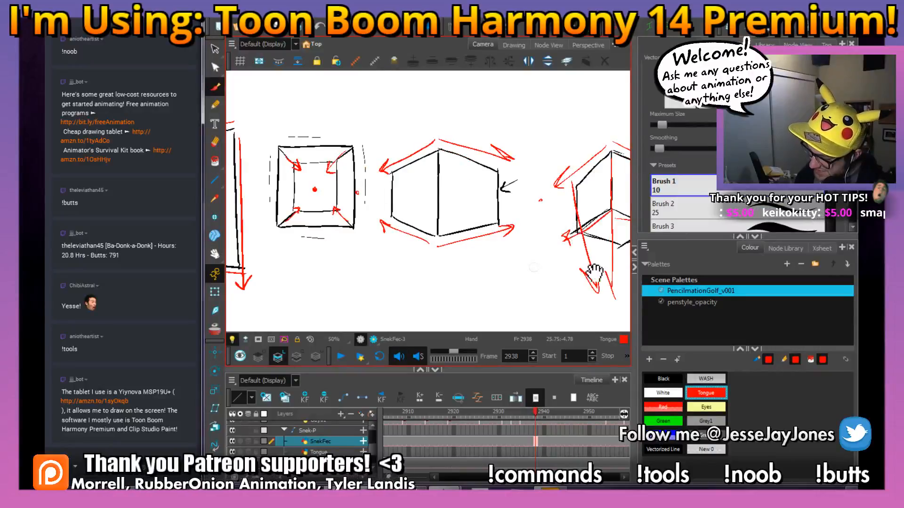
mouse_move(593, 273)
left_mouse_down()
mouse_move(417, 242)
mouse_move(419, 231)
left_mouse_up()
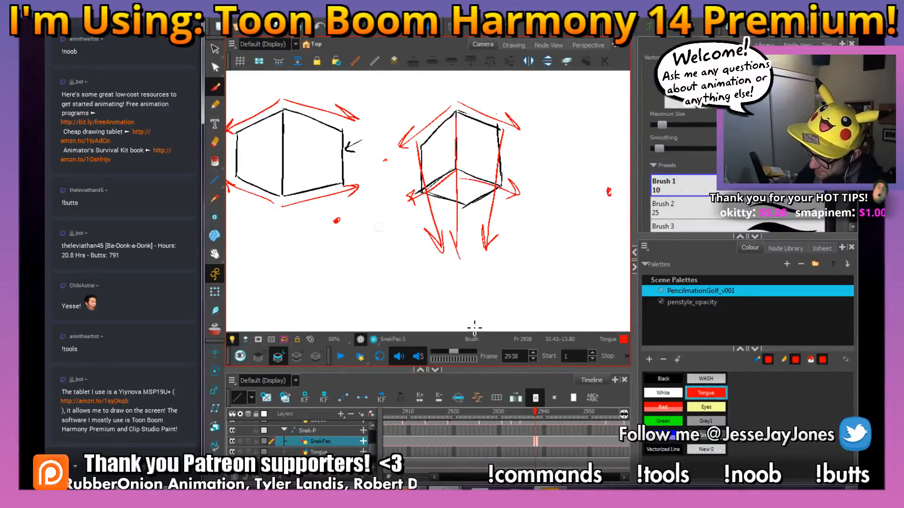
key("1")
key("1")
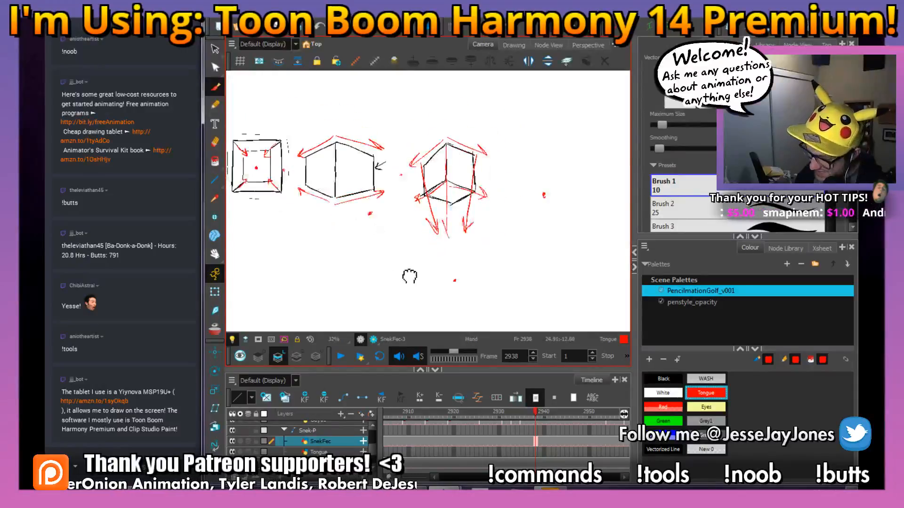
Return to the cobra inside the camera frame and examine its inked eyes and brows against the rough head sketch.
left_click_drag(255, 251, 450, 258)
left_click_drag(325, 243, 509, 237)
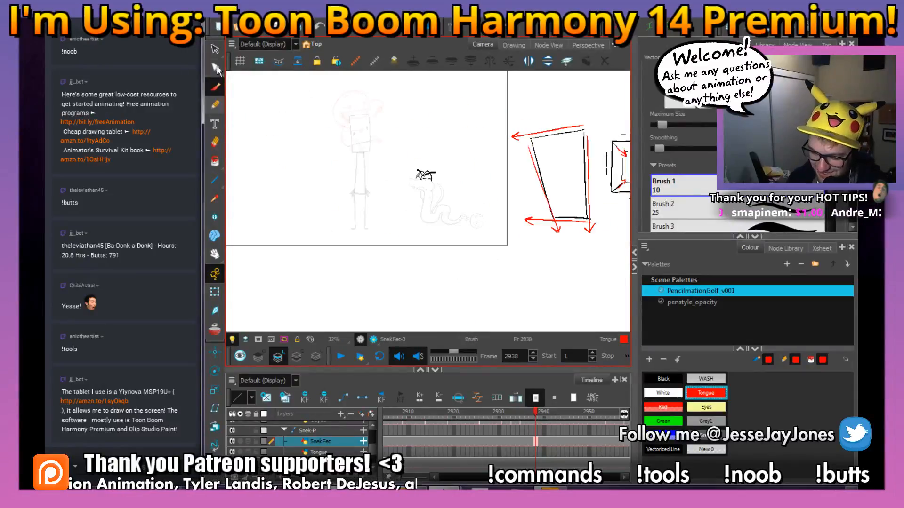
left_click_drag(352, 220, 374, 246)
key("s")
mouse_move(337, 186)
left_mouse_down()
mouse_move(408, 200)
mouse_move(328, 228)
left_mouse_up()
key("alt+b")
key("2")
key("2")
mouse_move(452, 246)
left_mouse_down()
mouse_move(370, 241)
mouse_move(326, 270)
left_mouse_up()
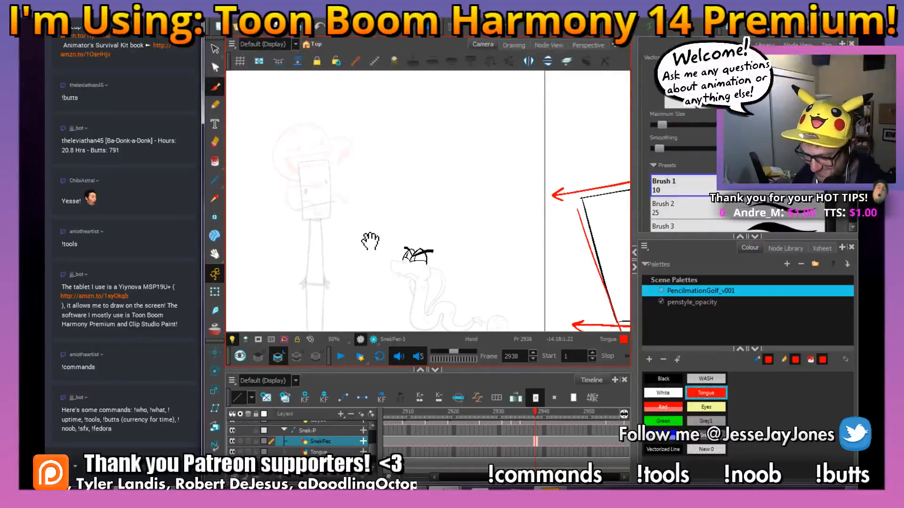
key("2")
key("2")
left_click_drag(404, 284, 424, 245)
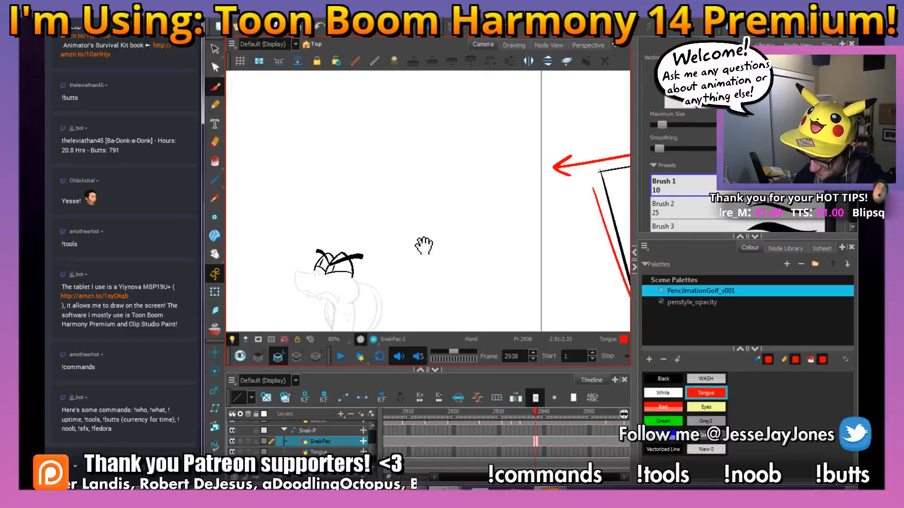
left_click_drag(406, 316, 422, 293)
key("2")
left_click_drag(356, 272, 402, 259)
key("1")
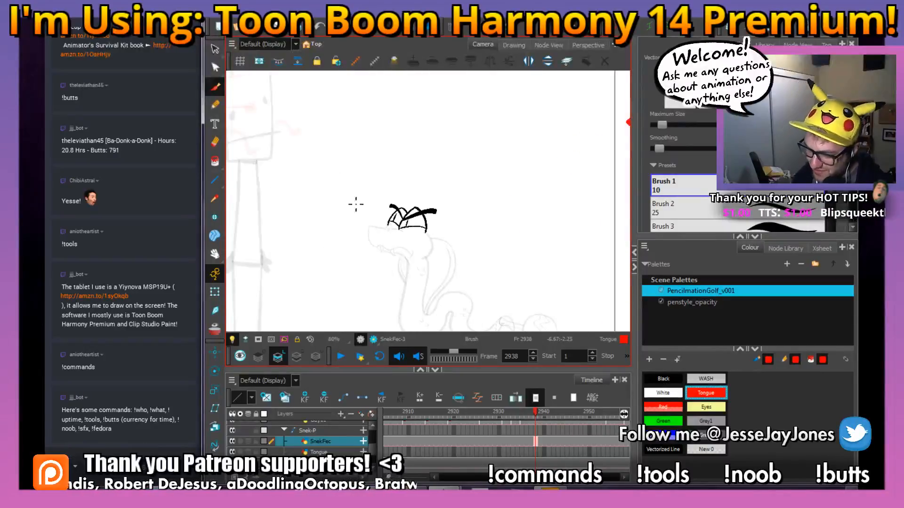
left_click_drag(471, 240, 454, 234)
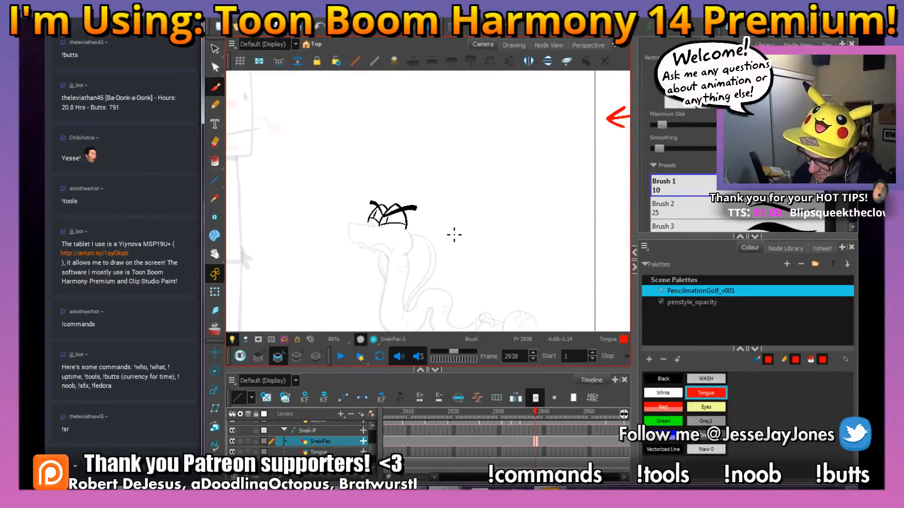
mouse_move(395, 242)
left_mouse_down()
mouse_move(419, 251)
mouse_move(419, 261)
mouse_move(394, 282)
left_mouse_up()
key("2")
key("2")
key("2")
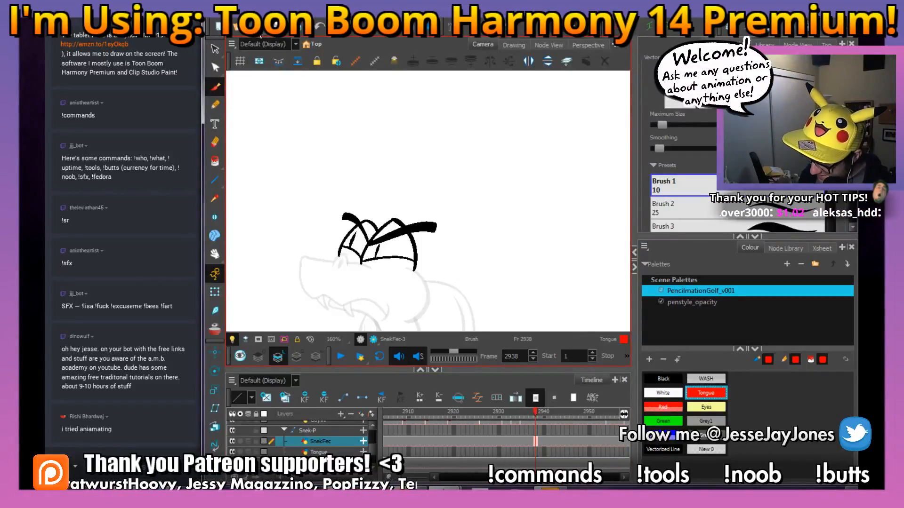
Select all the perspective boxes, arrows and dots outside the camera frame and delete them, keeping the cobra's face.
scroll(472, 240, "down", 4)
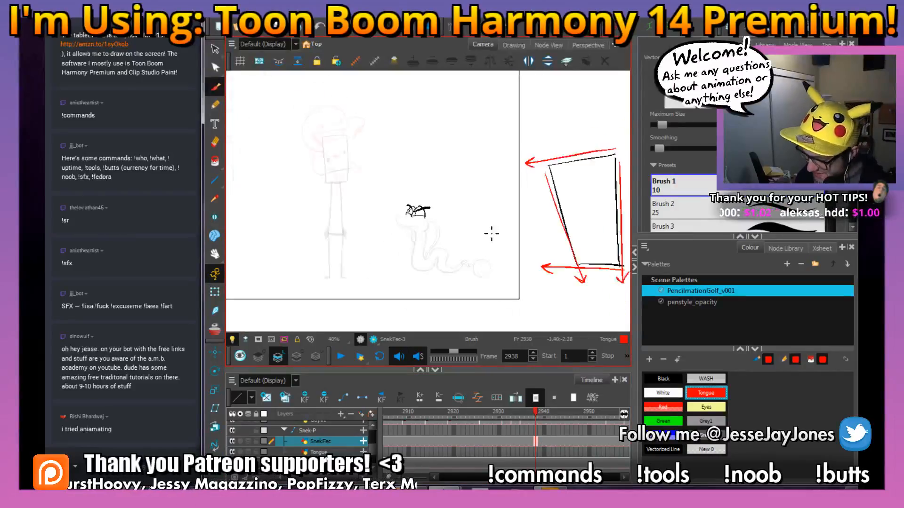
left_click_drag(497, 228, 387, 247)
left_click_drag(482, 266, 391, 260)
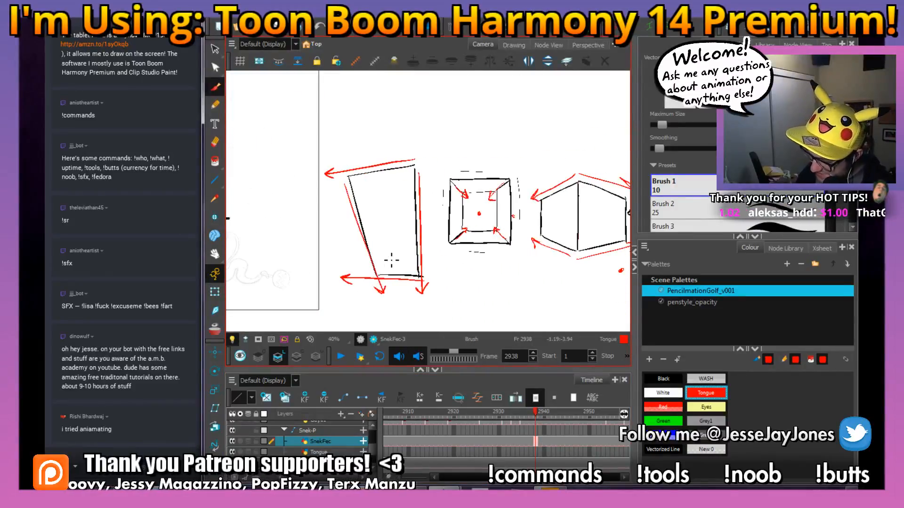
scroll(436, 256, "down", 1)
left_click_drag(476, 288, 410, 285)
scroll(428, 283, "down", 1)
left_click_drag(366, 264, 452, 261)
left_click(216, 49)
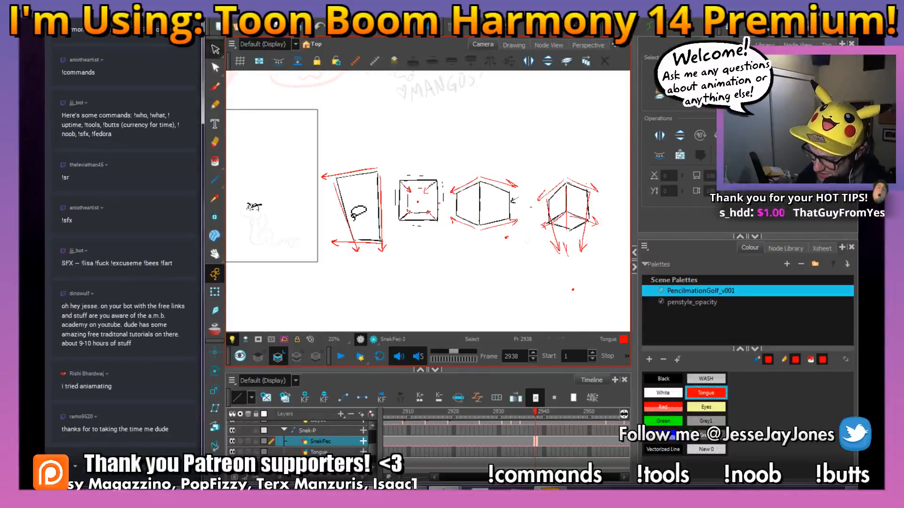
key("1")
key("1")
mouse_move(504, 294)
left_mouse_down()
mouse_move(602, 200)
mouse_move(354, 177)
mouse_move(480, 296)
mouse_move(503, 293)
left_mouse_up()
key("Delete")
Bring the cobra's head back into close view to check its face drawing.
key("2")
key("2")
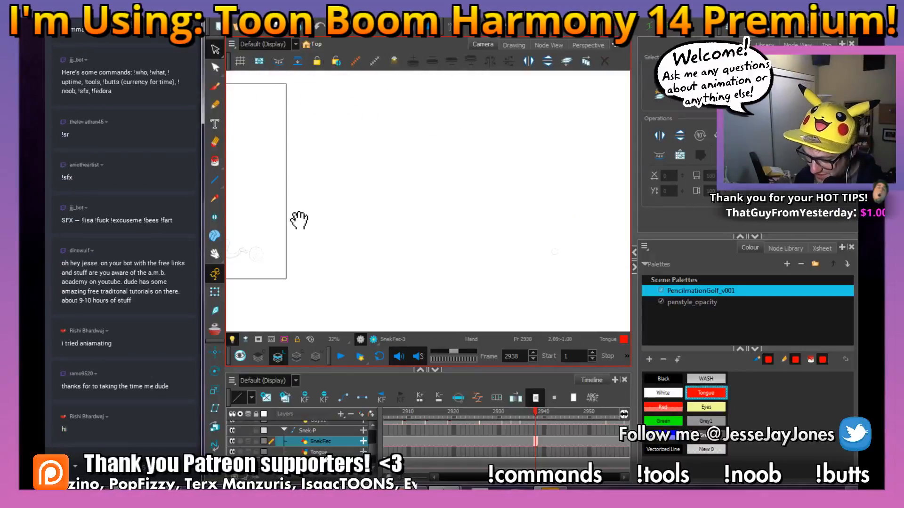
left_click_drag(306, 232, 486, 241)
key("2")
key("2")
key("2")
key("2")
key("2")
left_click_drag(343, 221, 405, 186)
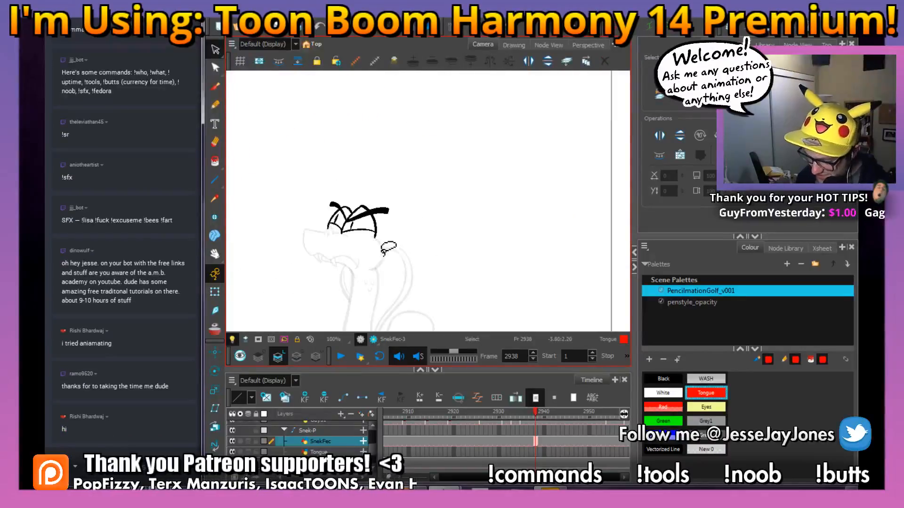
left_click_drag(325, 258, 442, 249)
key("2")
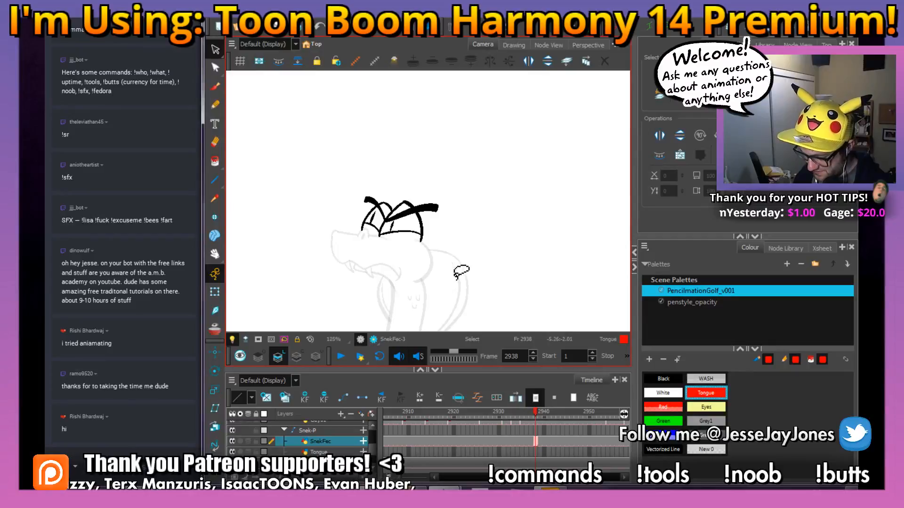
key("2")
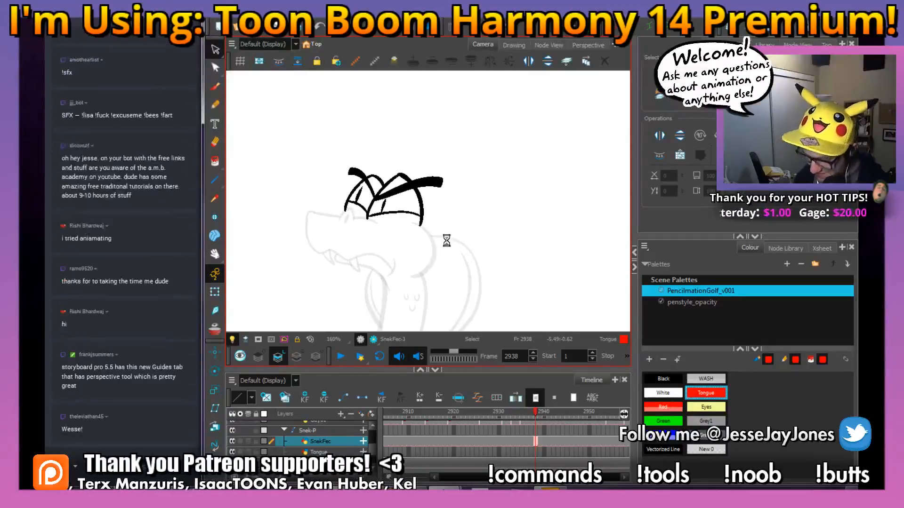
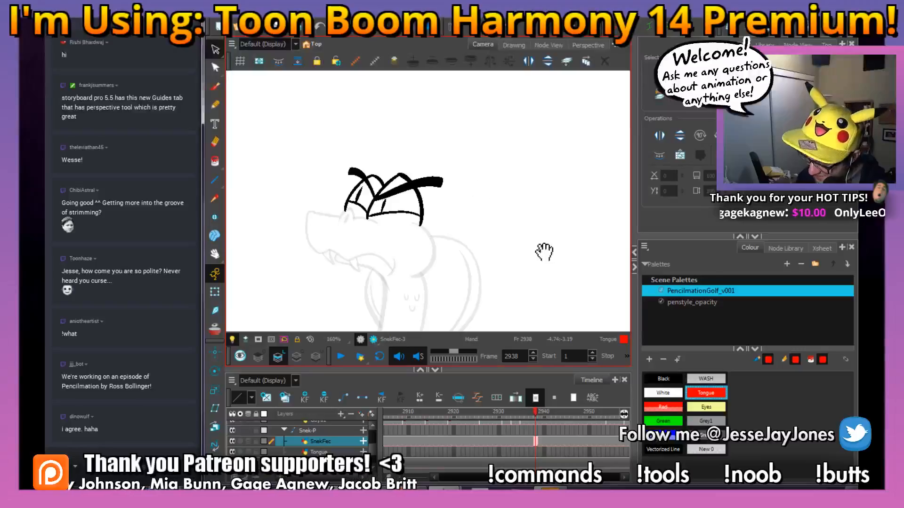
scroll(520, 247, "down", 4)
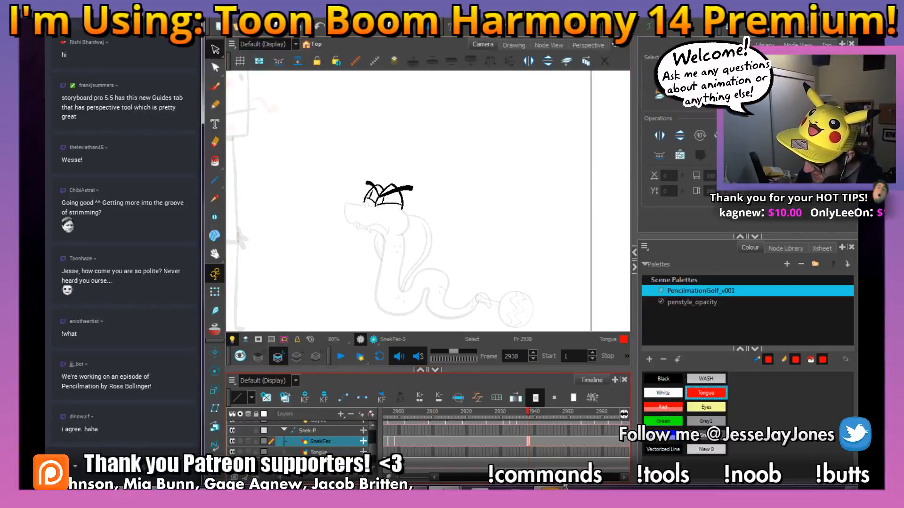
key("1")
key("1")
key("1")
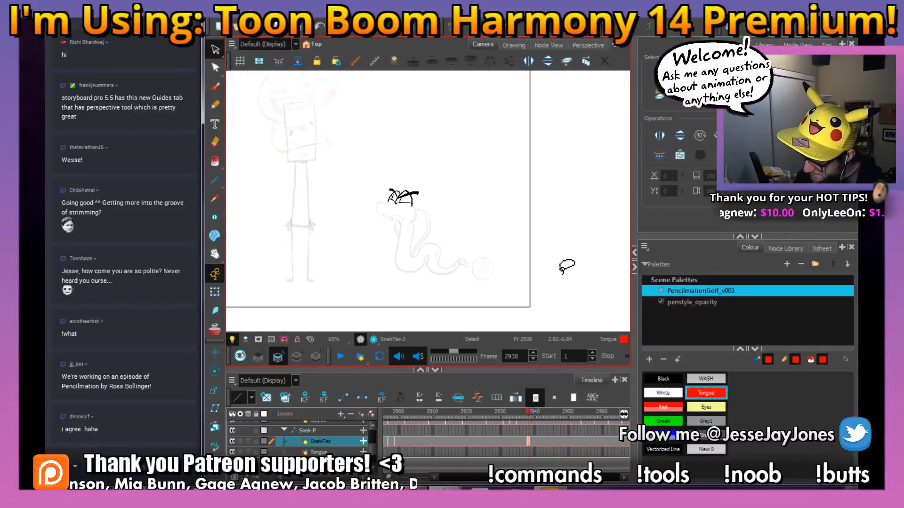
left_click_drag(555, 265, 481, 274)
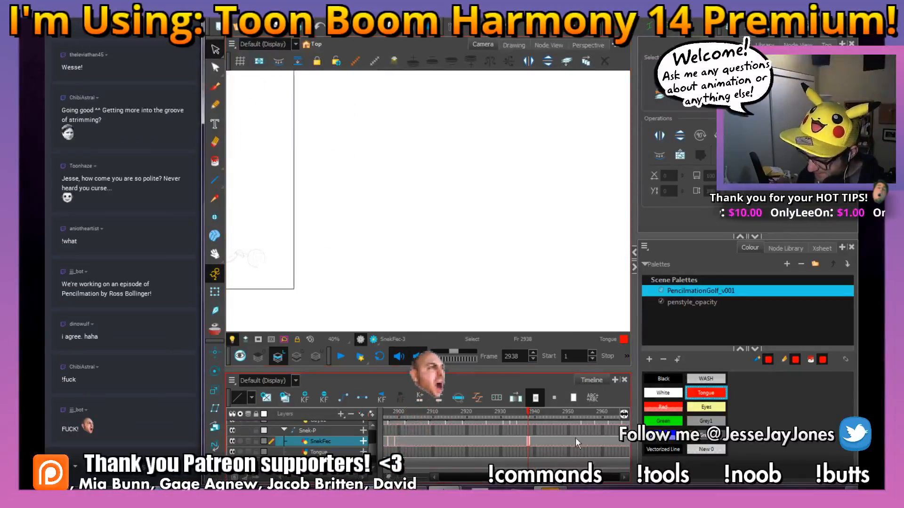
Switch to Lazy Nezumi Pro, load the "constraint - perspective" preset and turn it on for brush strokes in the empty area beside the camera frame.
left_click(554, 489)
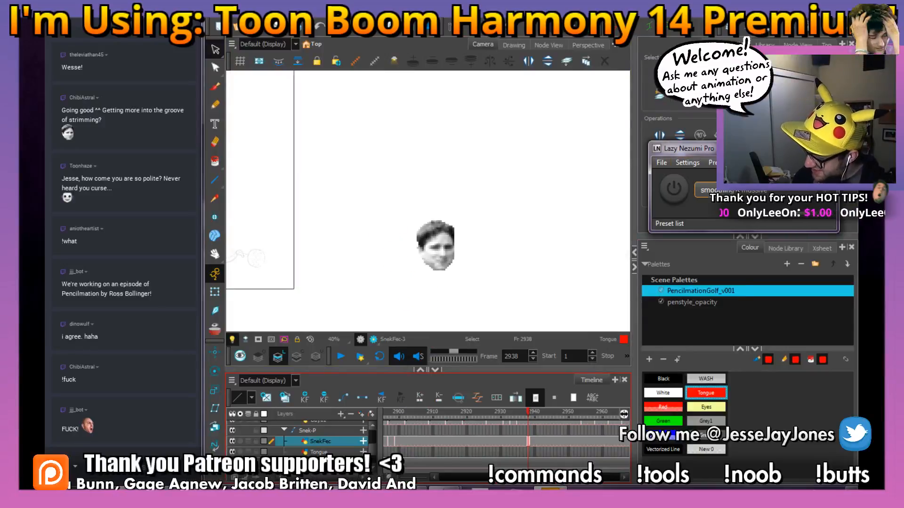
left_click(725, 190)
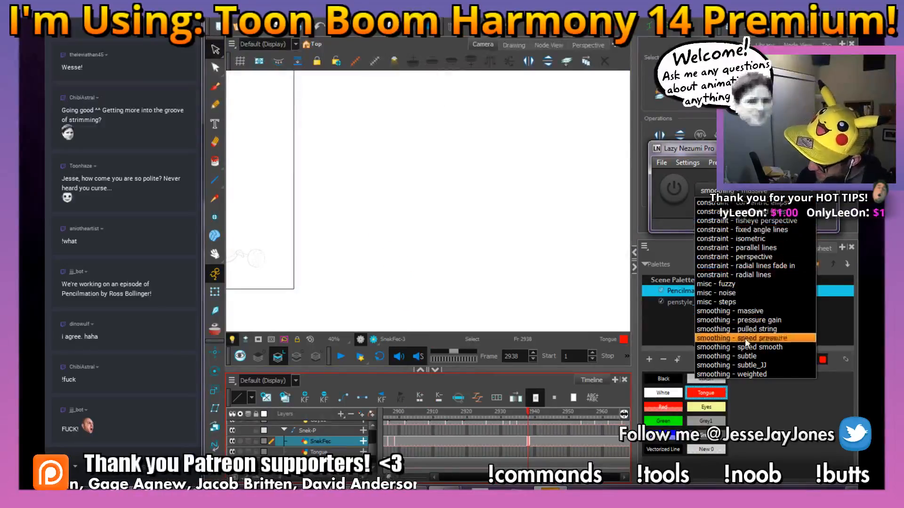
left_click(770, 257)
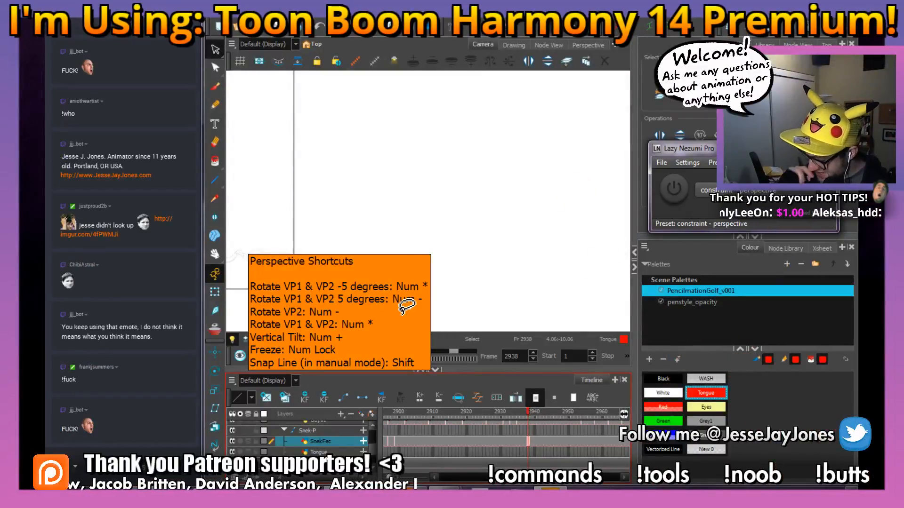
left_click(394, 230)
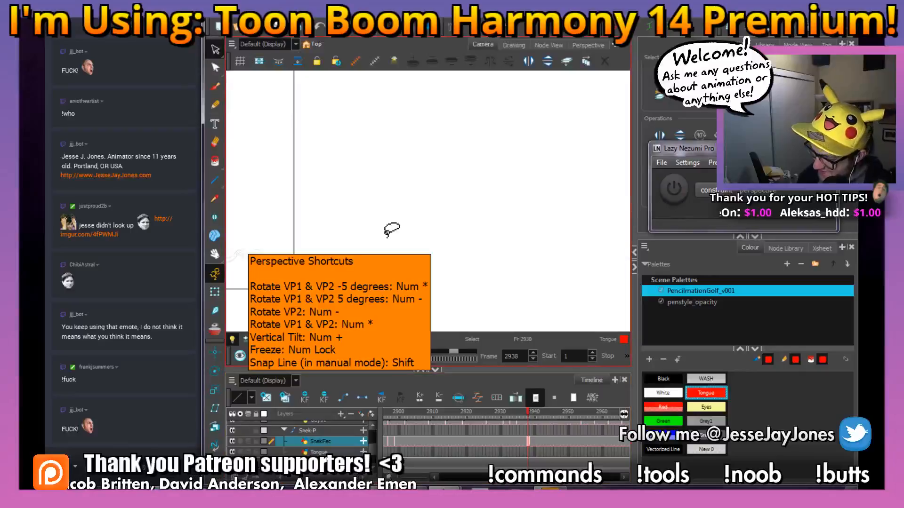
key("alt+b")
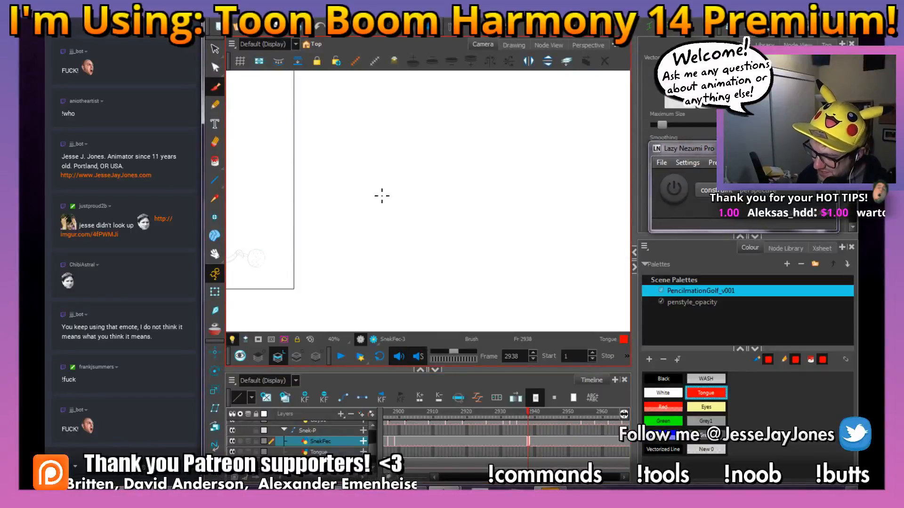
left_click_drag(358, 197, 439, 208)
key("ctrl+z")
key("ctrl+alt")
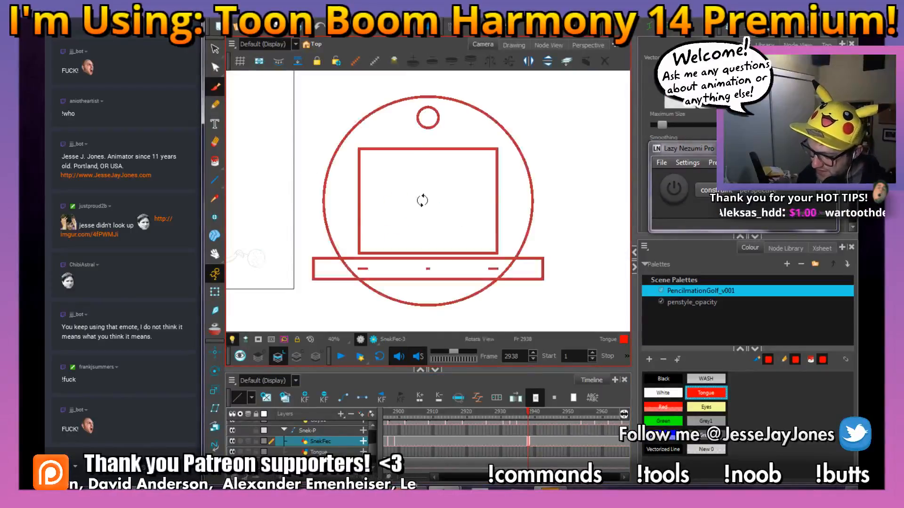
left_click(676, 191)
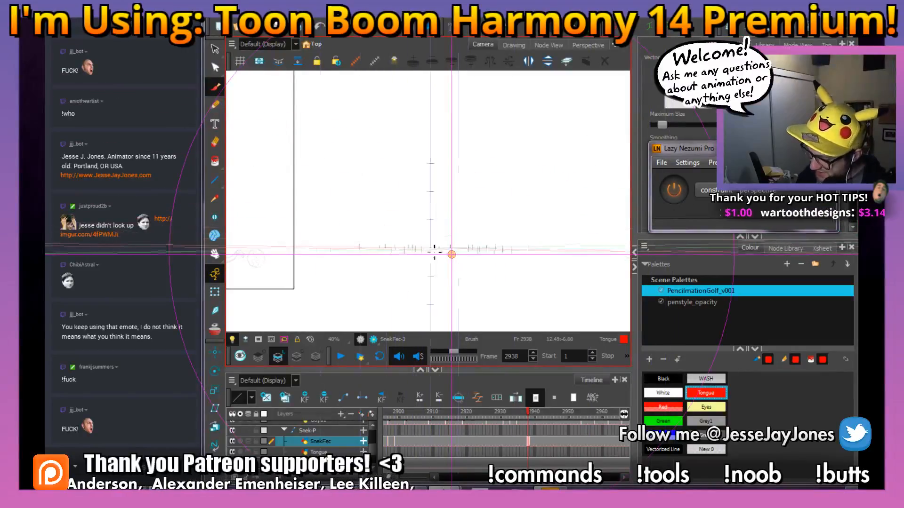
Draw a red two-sided box above the horizon line, following the perspective guides.
left_click_drag(338, 161, 340, 215)
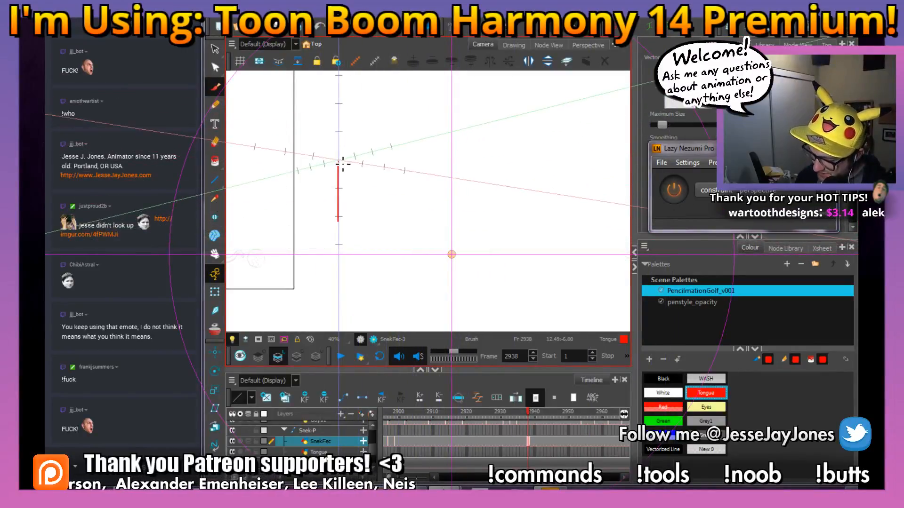
mouse_move(339, 162)
left_mouse_down()
mouse_move(405, 190)
mouse_move(412, 176)
mouse_move(415, 224)
left_mouse_up()
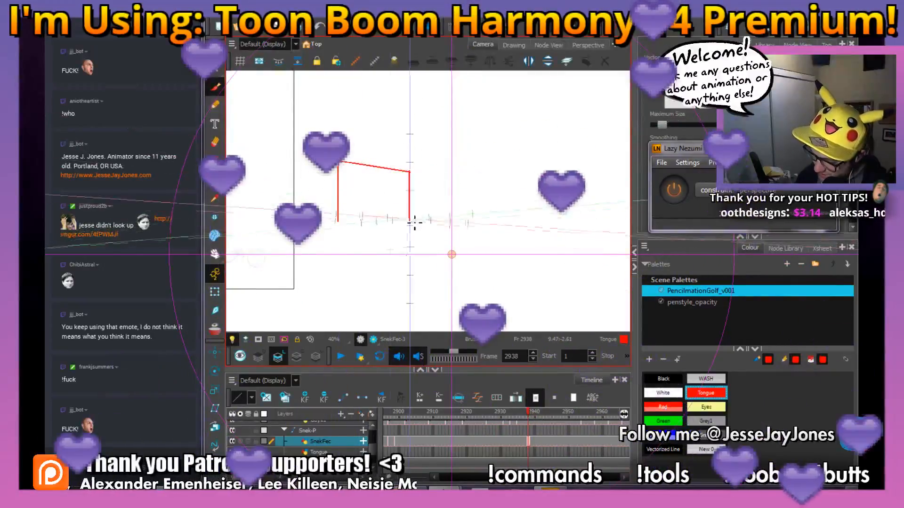
left_click_drag(339, 223, 408, 226)
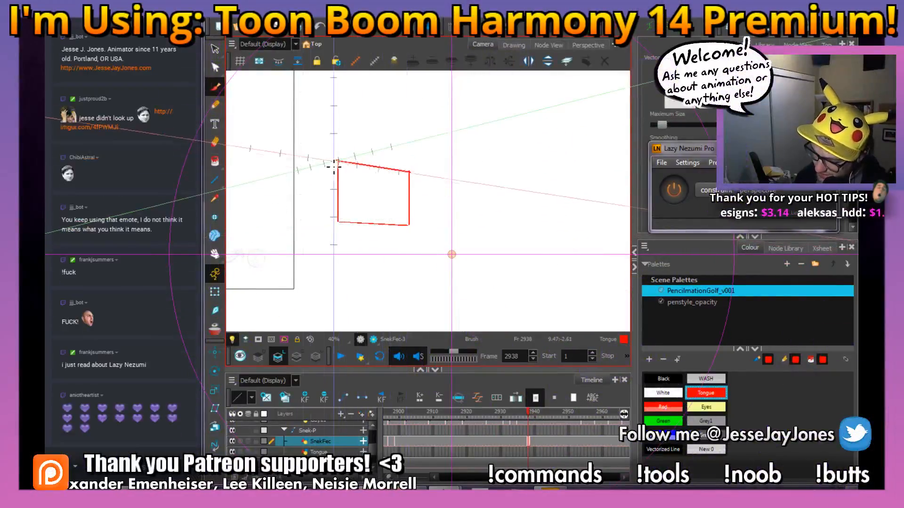
left_click_drag(338, 161, 292, 175)
left_click_drag(338, 223, 284, 215)
left_click_drag(287, 172, 286, 226)
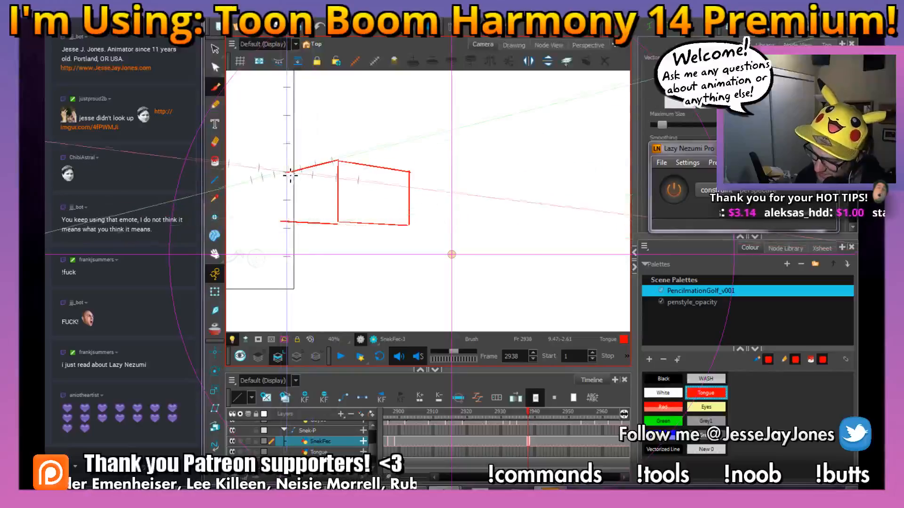
Draw a second, smaller red box below the horizon line with its sides and top face following the perspective guides.
left_click_drag(382, 328, 380, 329)
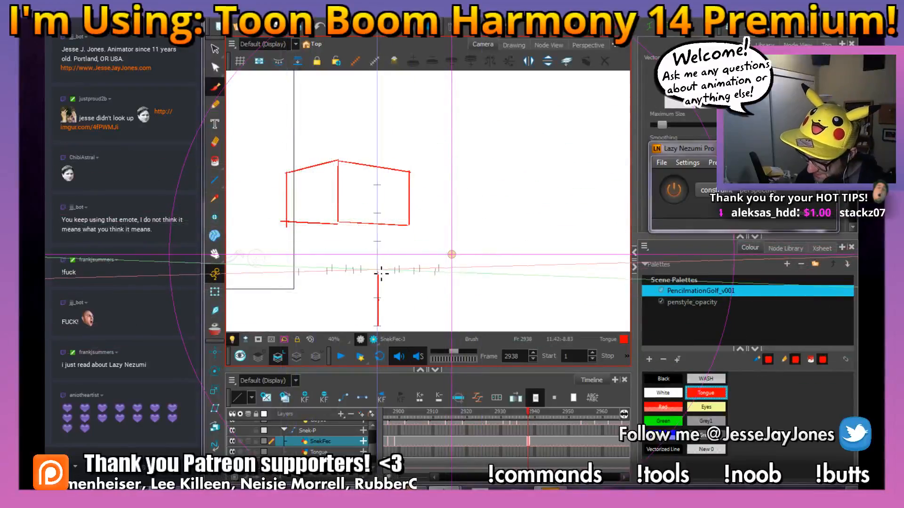
left_click_drag(379, 272, 419, 272)
left_click_drag(379, 326, 424, 321)
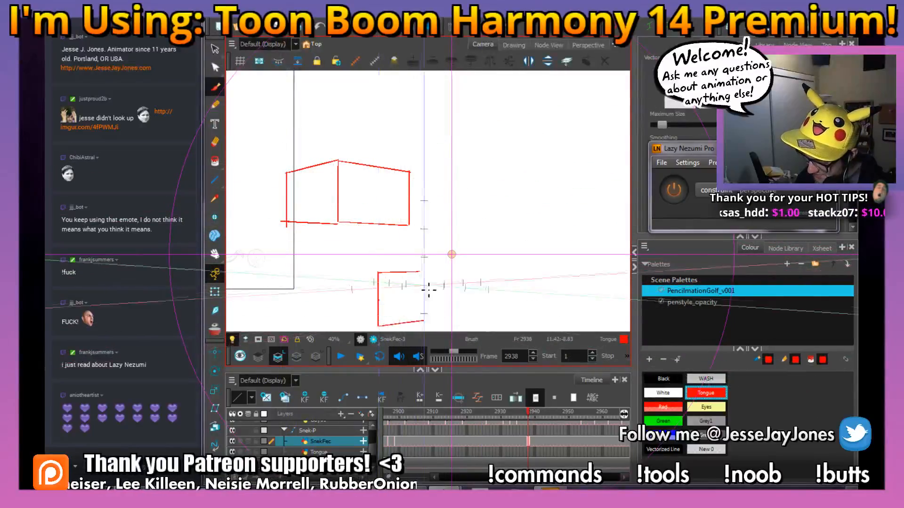
left_click_drag(420, 272, 420, 321)
left_click_drag(378, 273, 355, 271)
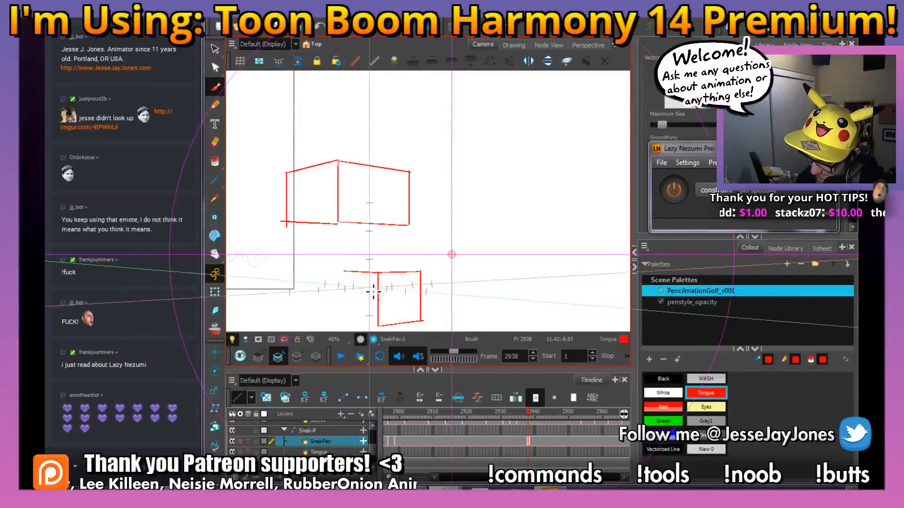
left_click_drag(379, 326, 329, 319)
mouse_move(421, 272)
left_mouse_down()
mouse_move(378, 270)
mouse_move(386, 269)
mouse_move(346, 328)
left_mouse_up()
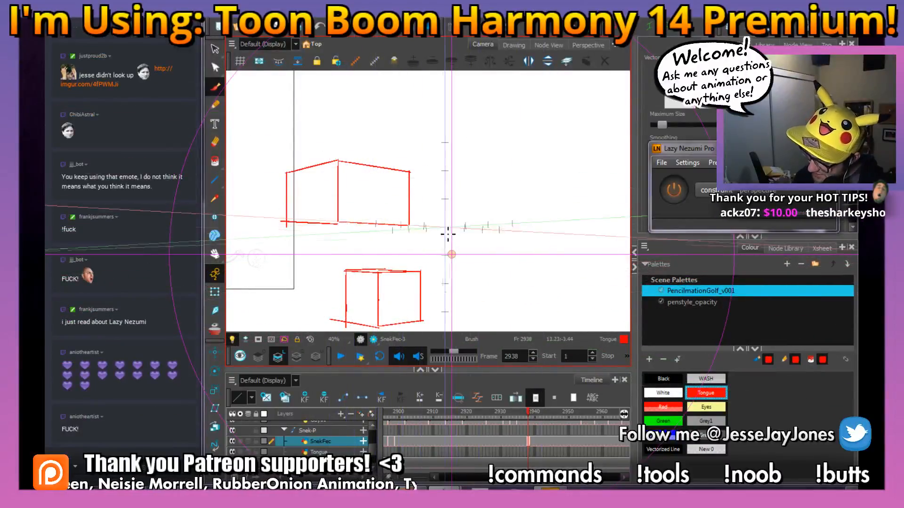
Draw a third red two-sided box straddling the horizon line with the perspective guides.
mouse_move(439, 223)
left_mouse_down()
mouse_move(503, 218)
mouse_move(505, 282)
mouse_move(440, 286)
left_mouse_up()
mouse_move(504, 218)
left_mouse_down()
mouse_move(554, 249)
mouse_move(556, 233)
mouse_move(511, 284)
left_mouse_up()
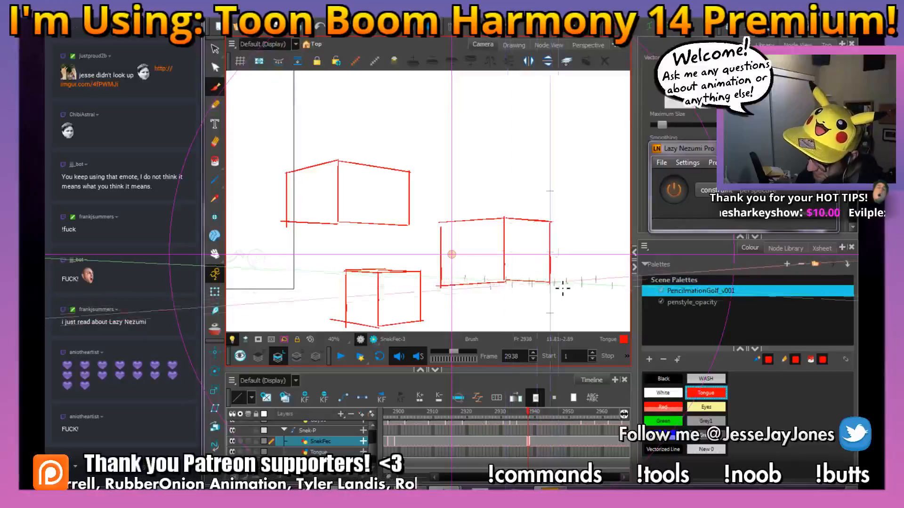
left_click_drag(587, 269, 519, 266)
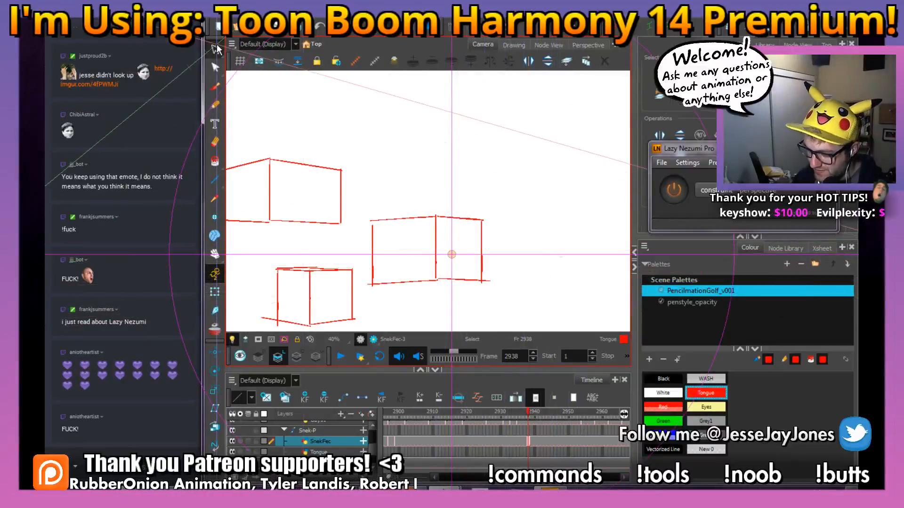
Turn off the perspective guide and load the "smoothing - massive" preset in Lazy Nezumi Pro.
key("alt+s")
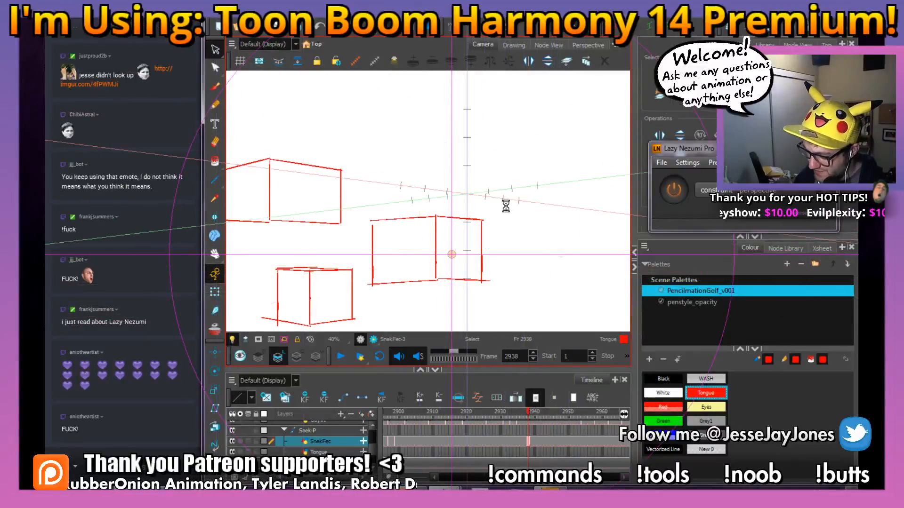
left_click(675, 190)
left_click(711, 190)
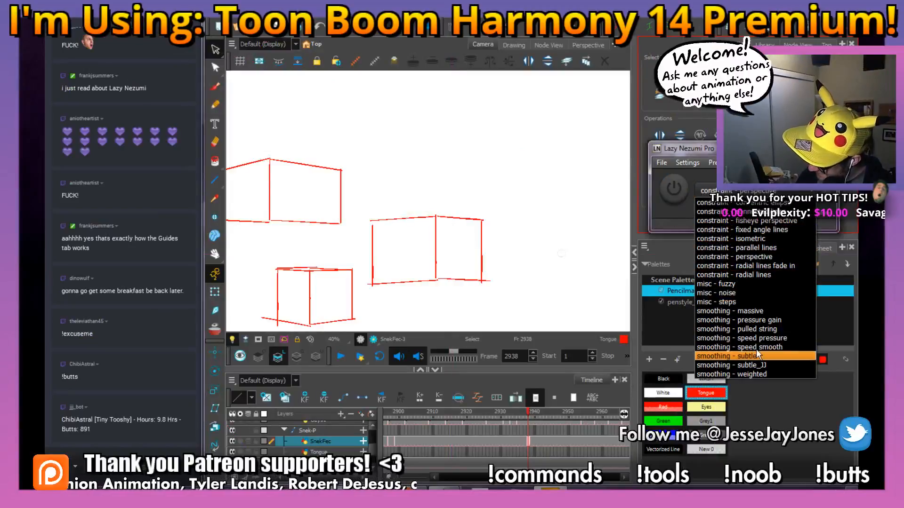
left_click(752, 312)
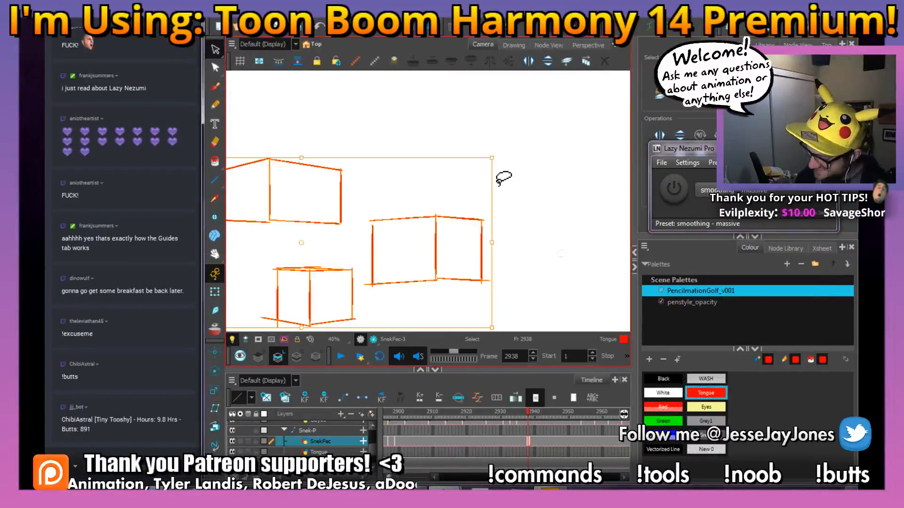
Delete all three perspective boxes beside the camera frame and dismiss the Lazy Nezumi Pro window.
left_click_drag(494, 210, 577, 204)
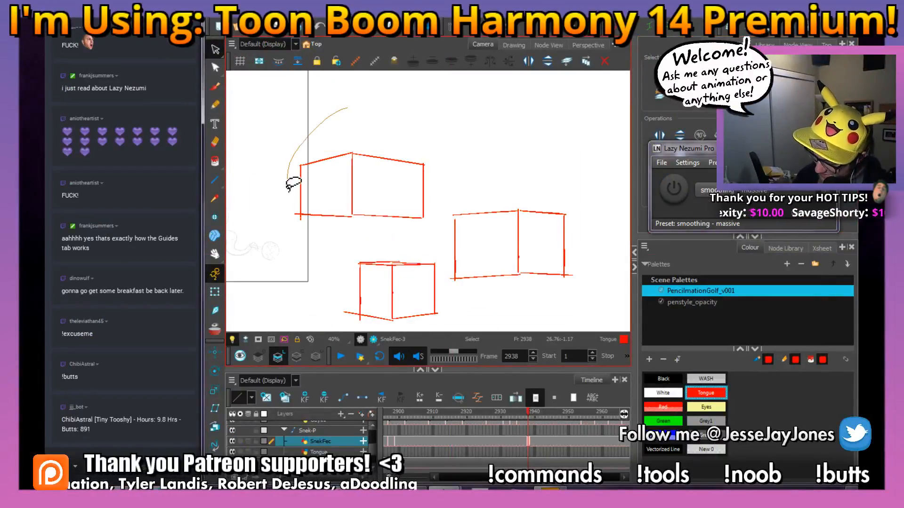
key("ctrl+a")
key("Delete")
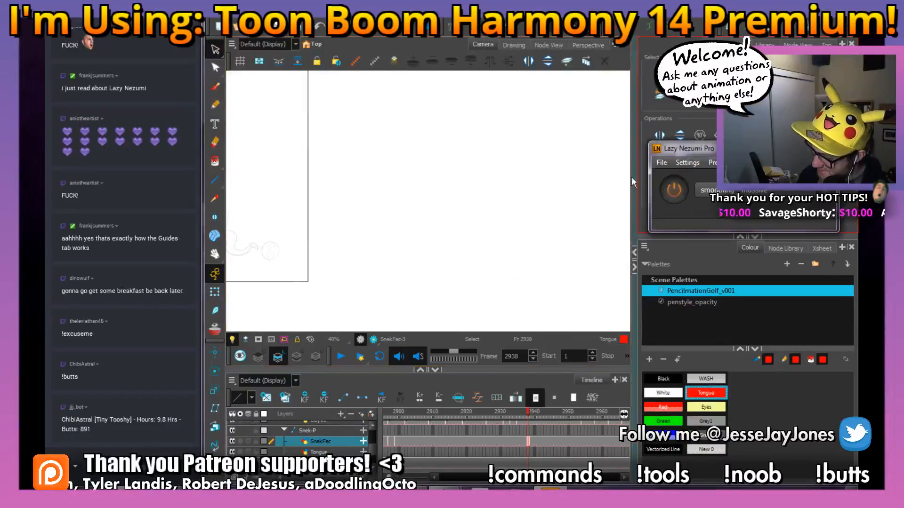
left_click(796, 147)
Go back to the cobra with the Brush and inspect its inked eyes and brows both close up and with the whole scene.
mouse_move(312, 202)
left_mouse_down()
mouse_move(397, 183)
mouse_move(483, 235)
left_mouse_up()
left_click_drag(374, 265, 434, 254)
left_click(215, 88)
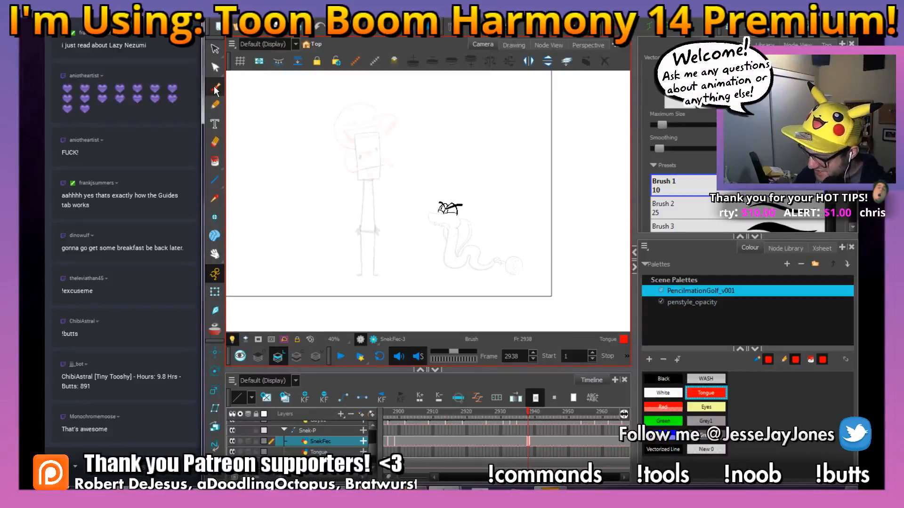
key("2")
key("2")
key("2")
left_click_drag(506, 252, 435, 240)
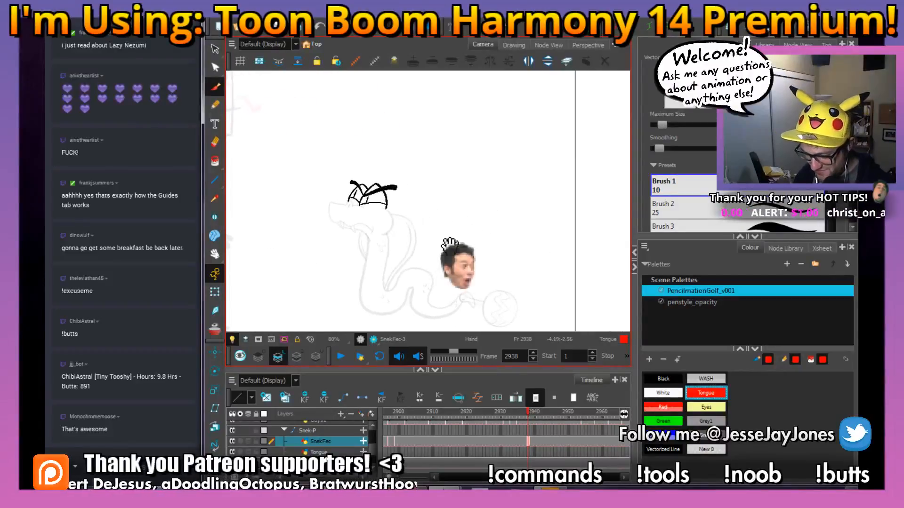
left_click_drag(371, 239, 405, 218)
key("2")
key("2")
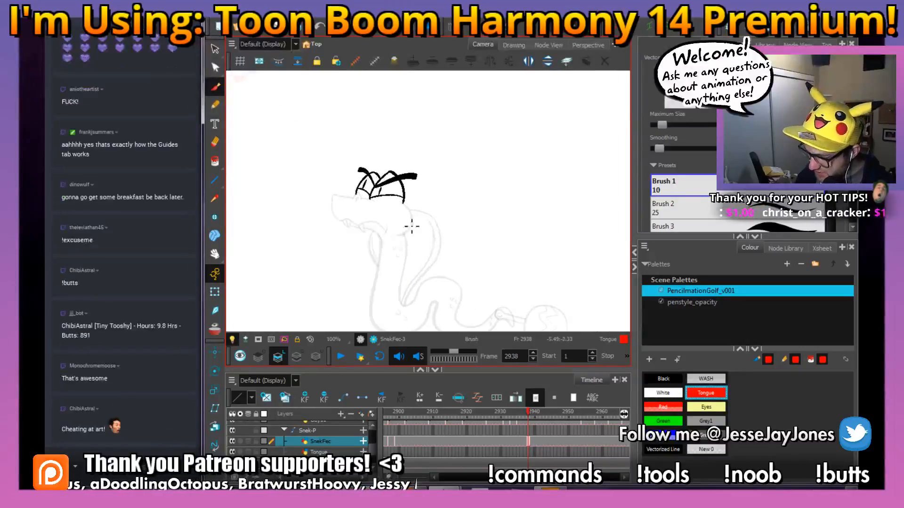
key("1")
key("1")
key("1")
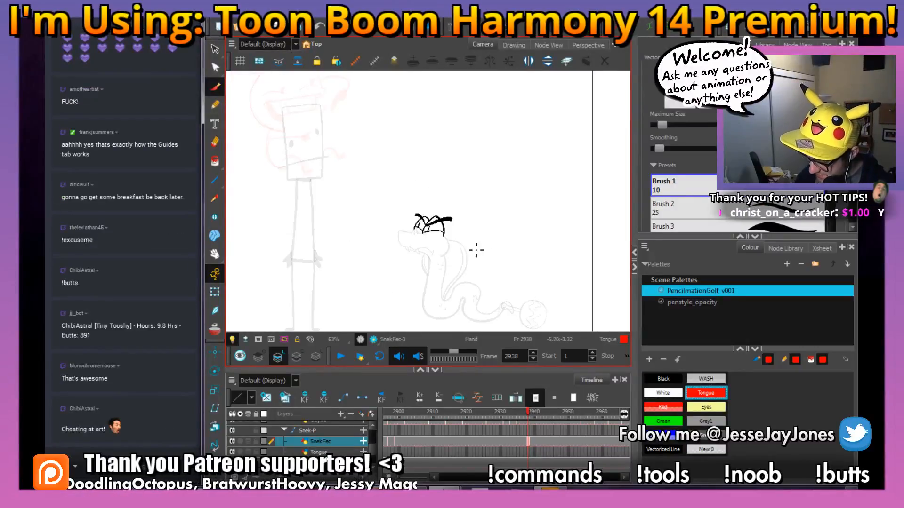
Move to frame 2933 on the SnekFec layer, duplicate the face drawing there and bring the cobra's eyes into close view.
left_click(527, 414)
left_click_drag(527, 414, 510, 414)
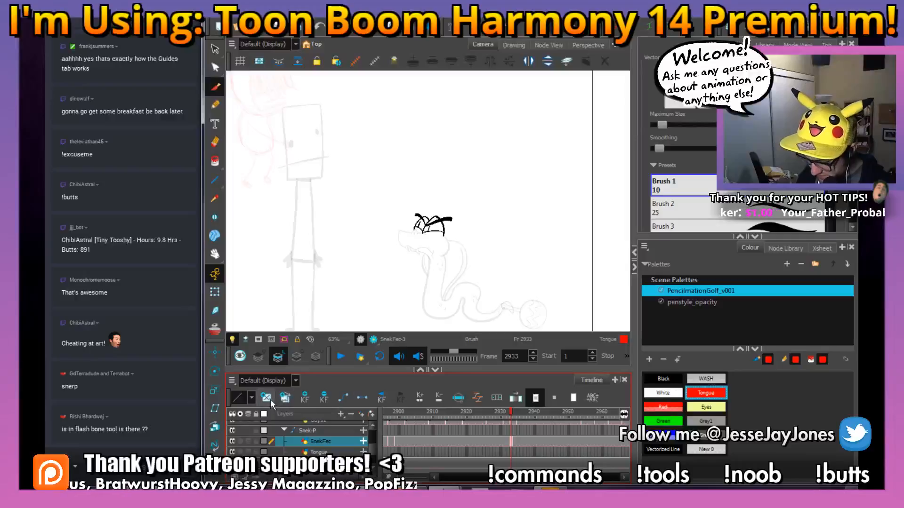
key("2")
key("2")
key("2")
key("2")
key("2")
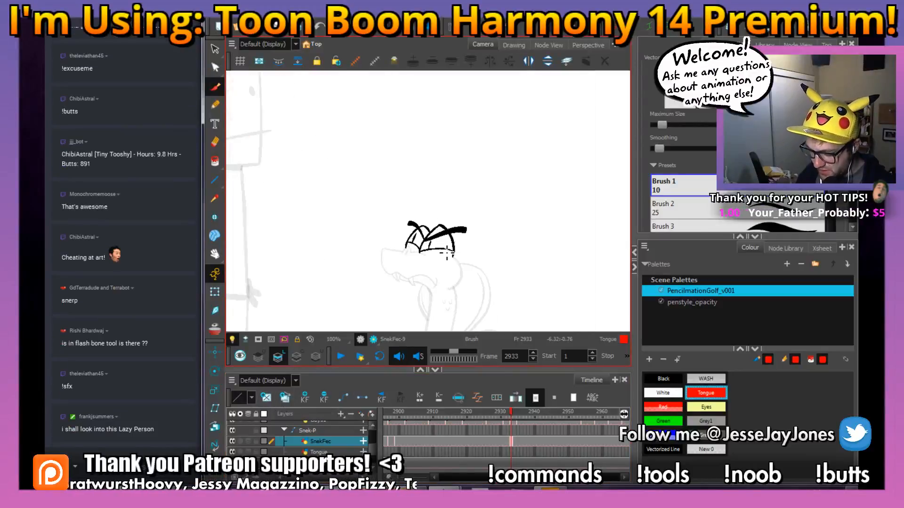
left_click_drag(466, 272, 458, 235)
key("2")
left_click_drag(333, 175, 307, 143)
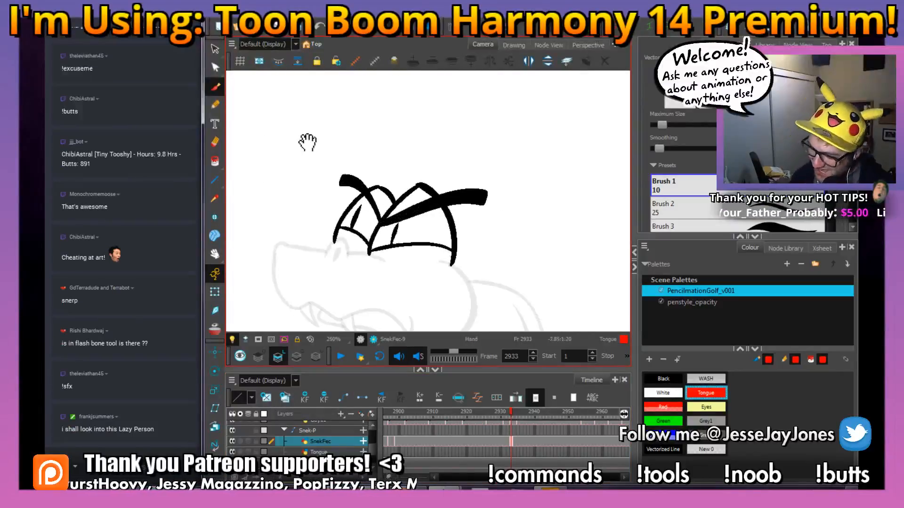
Select the copied eyes and brows in the frame 2933 drawing and delete them.
left_click(214, 48)
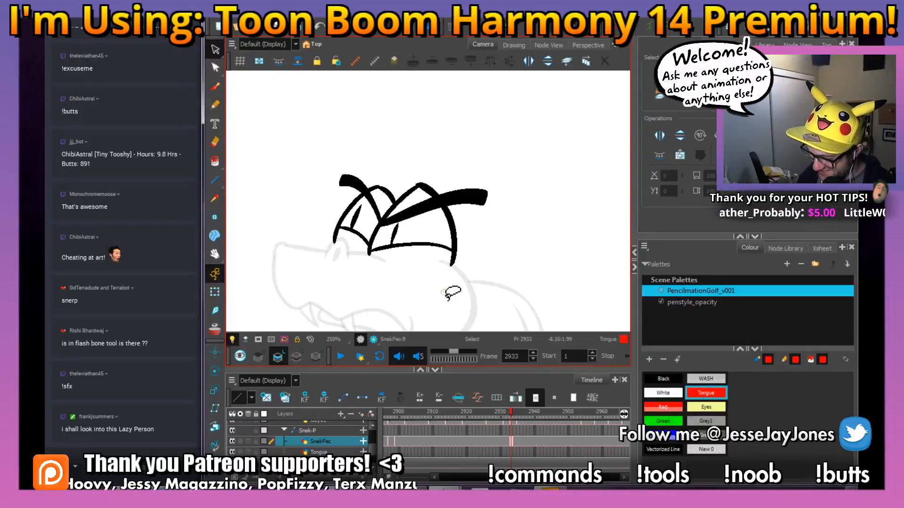
mouse_move(447, 295)
left_mouse_down()
mouse_move(268, 232)
mouse_move(513, 260)
left_mouse_up()
key("Delete")
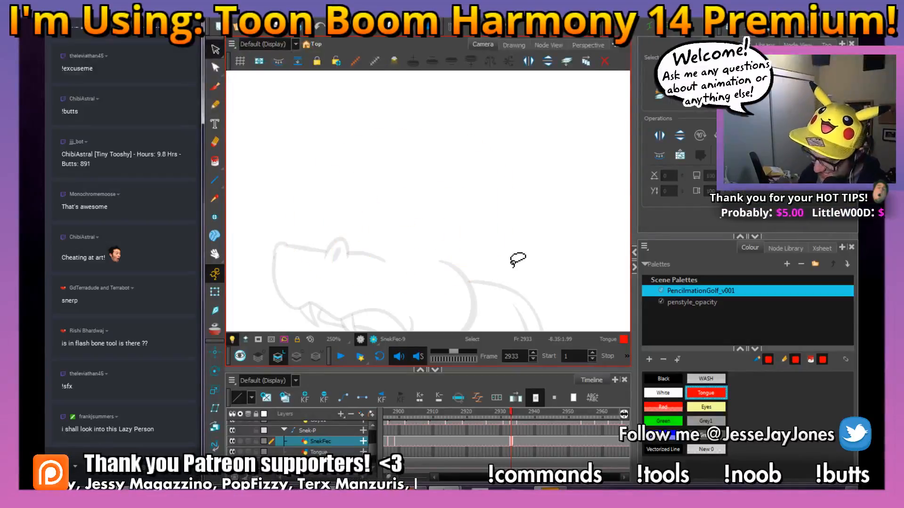
Turn on the onion skin and ink the arched outlines of both cobra eyes with the Brush in Black, using the previous drawing as reference.
left_click(215, 87)
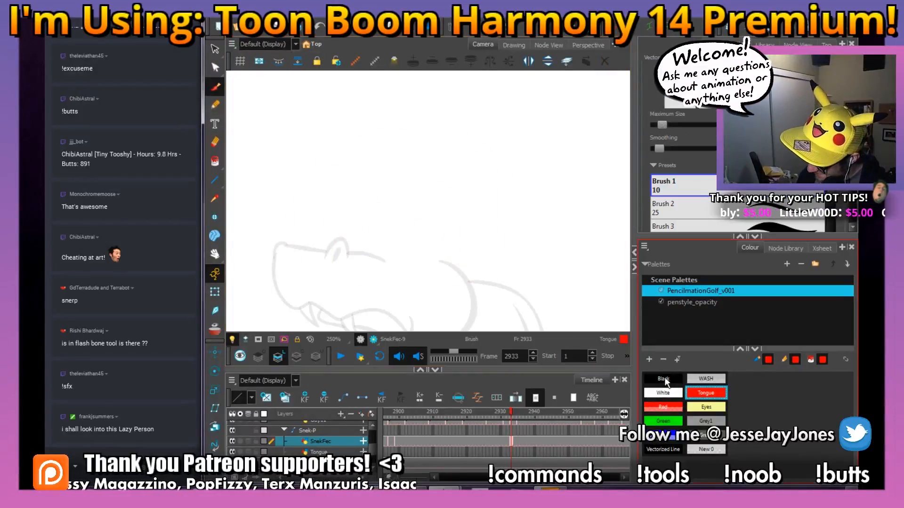
left_click(663, 379)
key("alt+o")
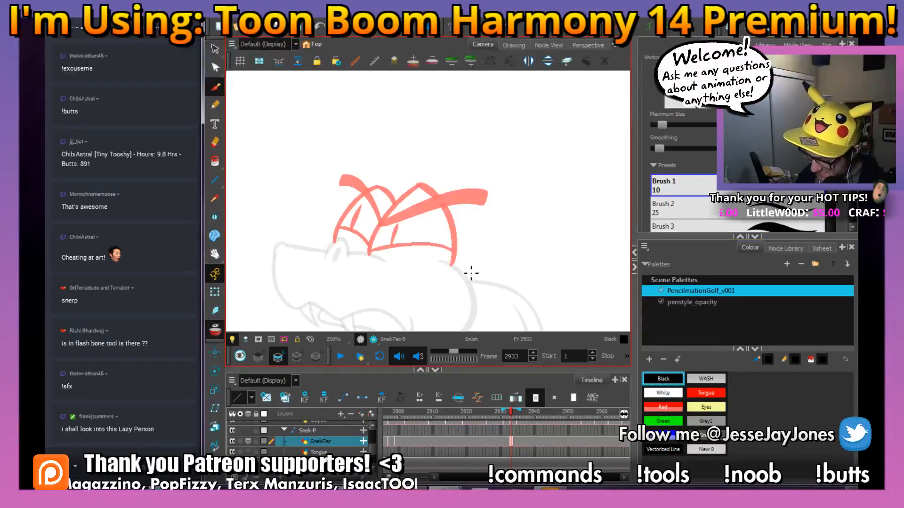
left_click_drag(470, 273, 447, 260)
left_click_drag(438, 219, 429, 222)
scroll(430, 222, "up", 1)
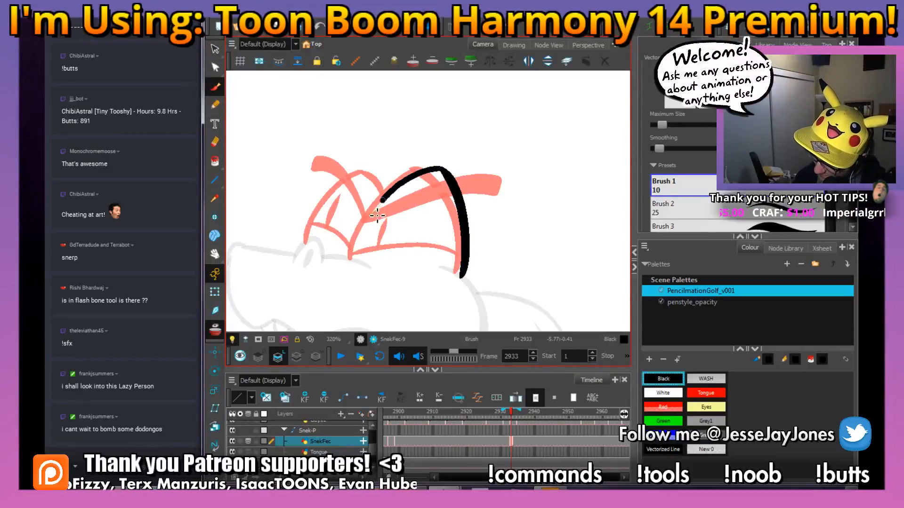
mouse_move(416, 196)
left_mouse_down()
mouse_move(436, 200)
mouse_move(402, 179)
mouse_move(349, 202)
left_mouse_up()
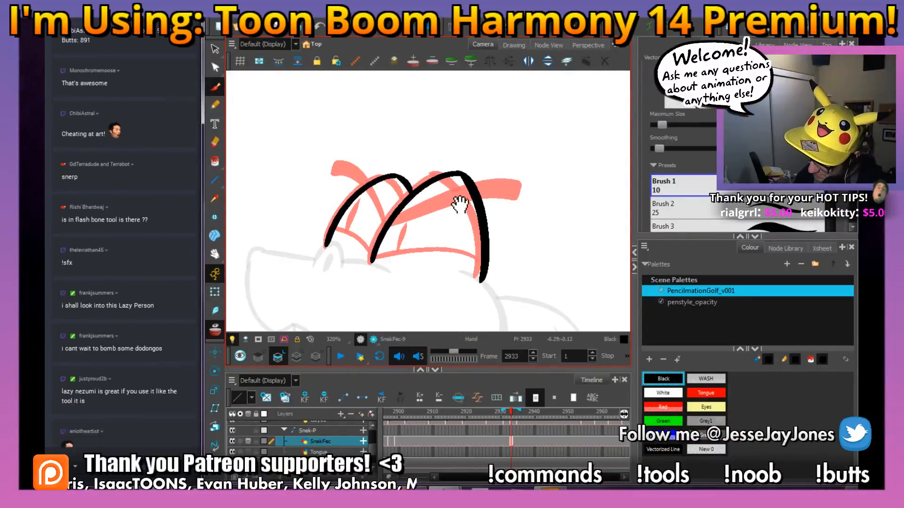
Ink the outlines of both slanted brows in Black across the cobra's eye arches, using the onion-skinned brows as reference.
left_click_drag(488, 197, 450, 201)
mouse_move(438, 236)
left_mouse_down()
mouse_move(486, 230)
mouse_move(477, 247)
left_mouse_up()
left_click_drag(489, 209, 463, 210)
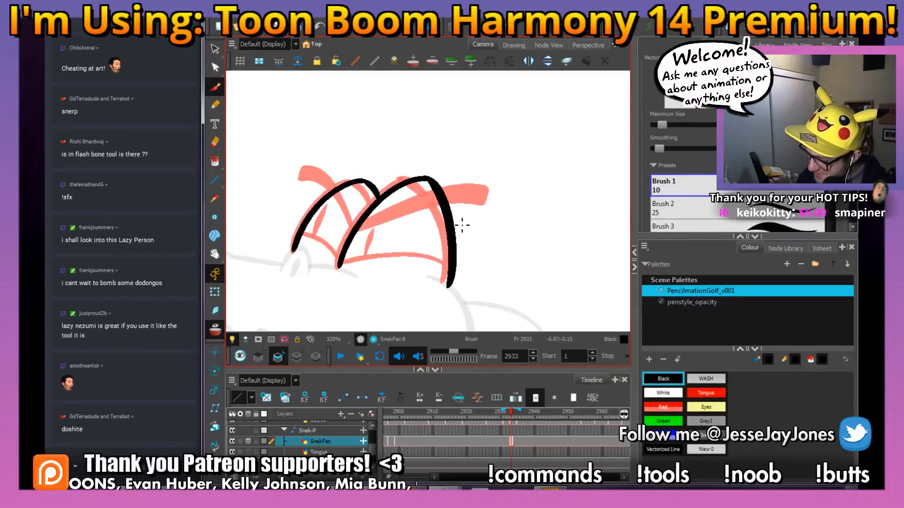
left_click_drag(397, 226, 416, 224)
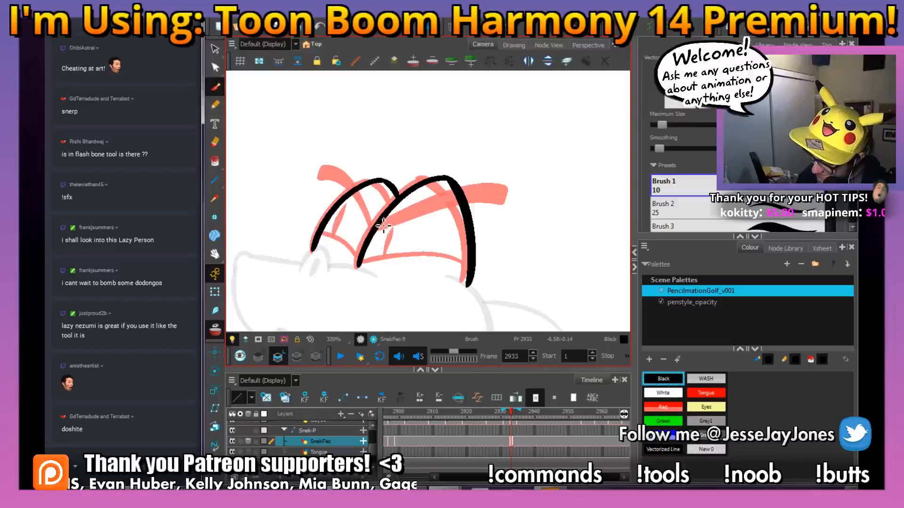
left_click_drag(481, 200, 511, 217)
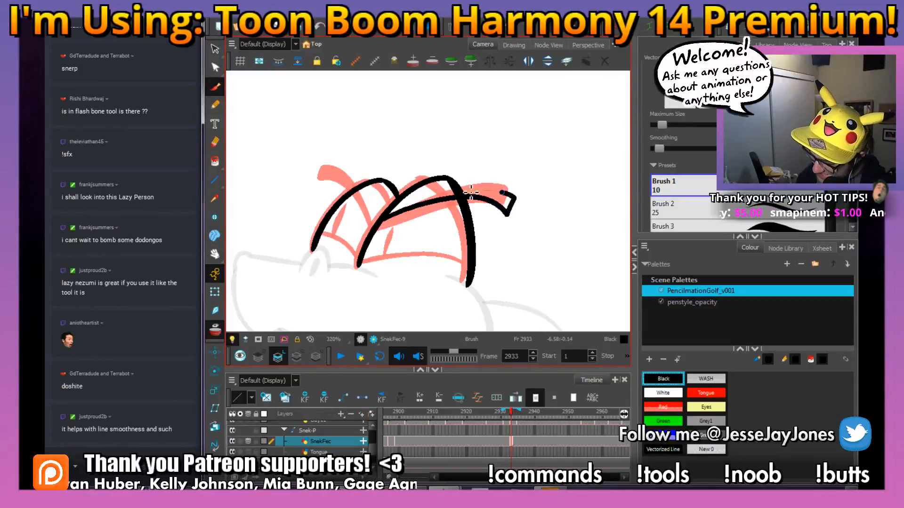
left_click_drag(422, 191, 462, 211)
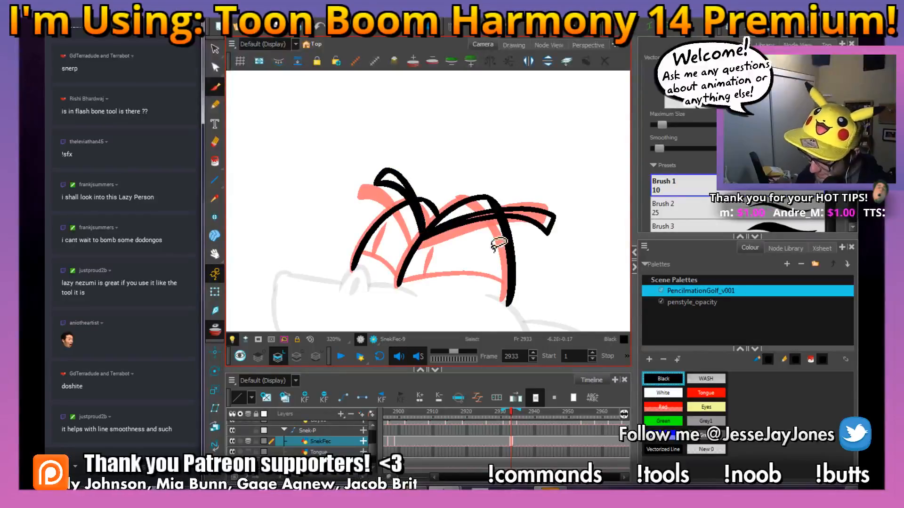
Draw a narrow slanted pupil in each of the cobra's eyes and check the face against the whole scene.
left_click_drag(498, 243, 474, 237)
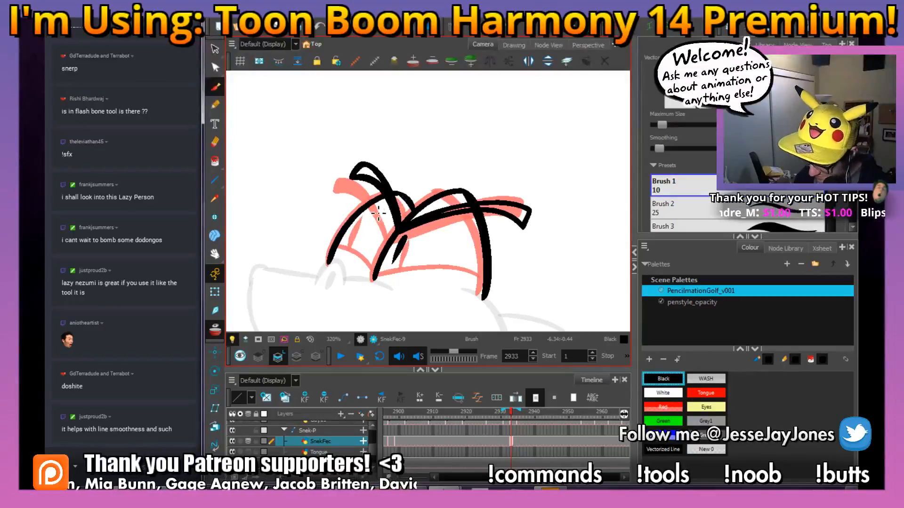
scroll(442, 234, "down", 4)
scroll(430, 238, "up", 2)
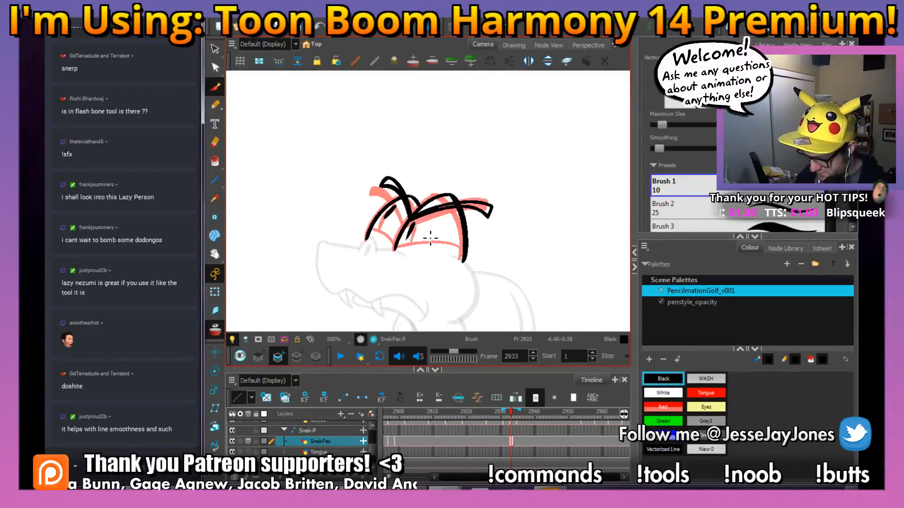
scroll(448, 254, "down", 5)
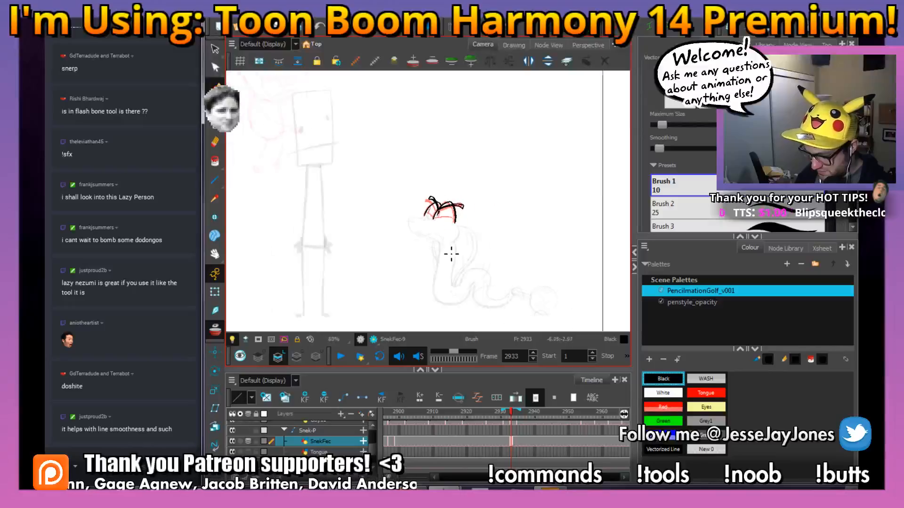
scroll(449, 255, "up", 5)
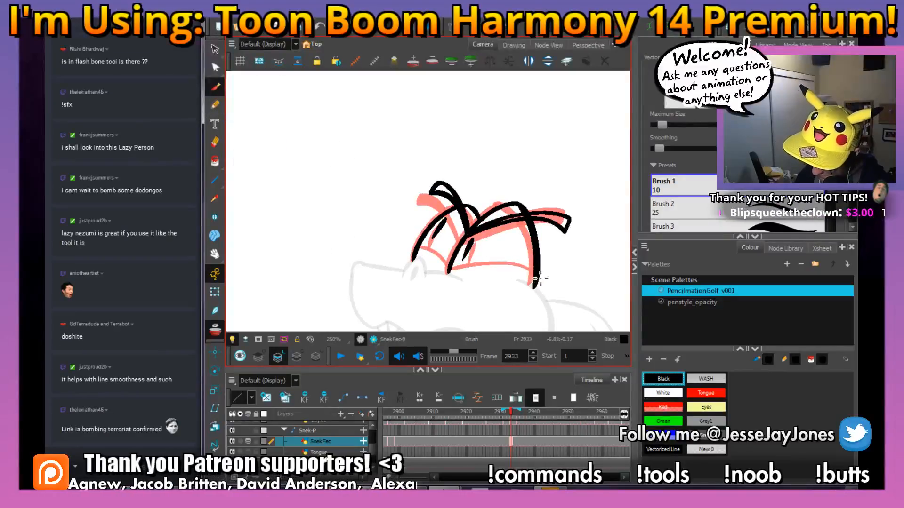
Ink the lower edges of both eyes and fill the two brow outlines with Black using Paint.
left_click_drag(512, 269, 453, 269)
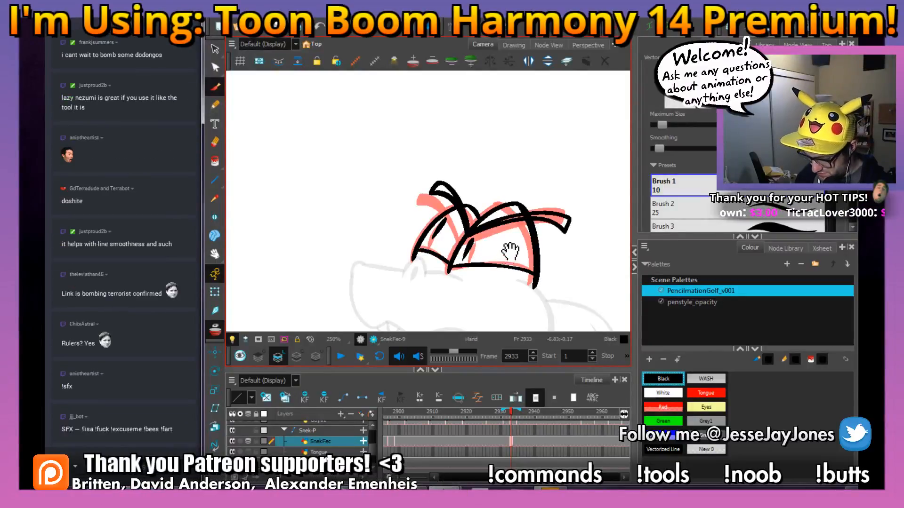
left_click_drag(503, 257, 414, 226)
scroll(353, 238, "up", 4)
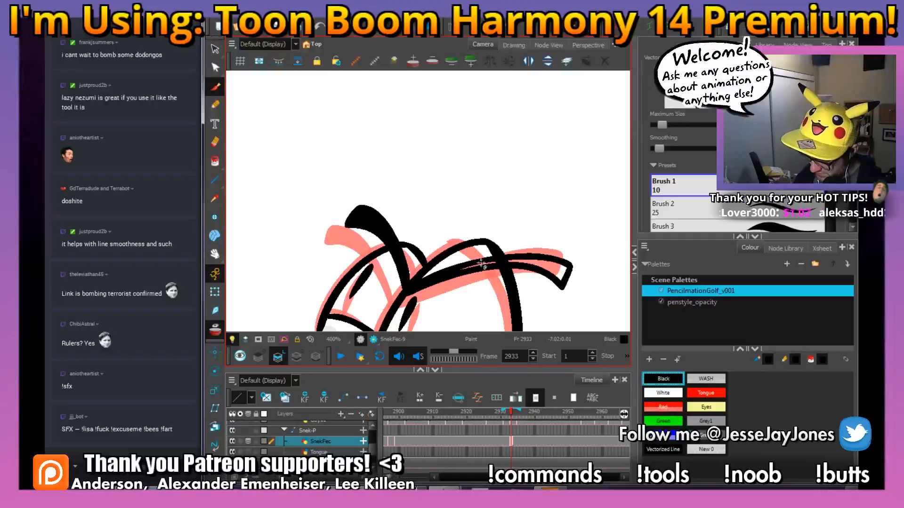
scroll(485, 198, "down", 4)
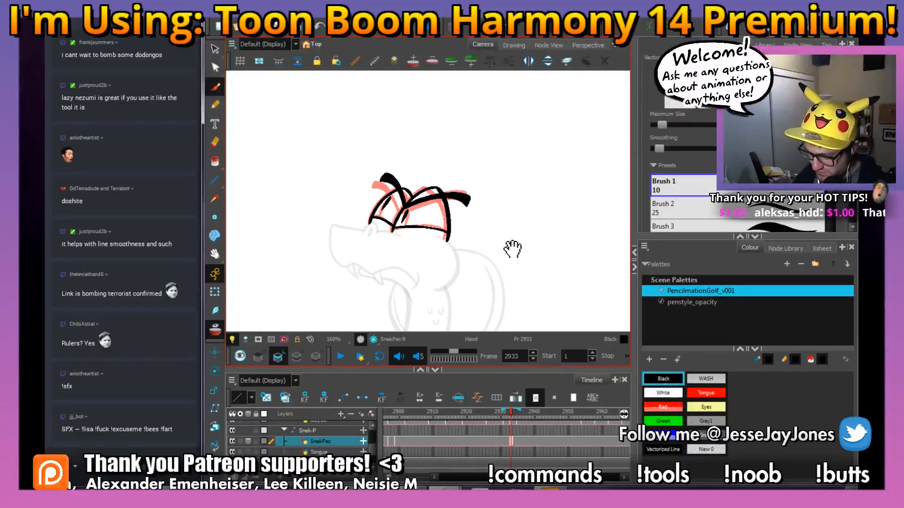
Turn off the onion skin and review the cobra's new eye pose with the rest of the scene.
mouse_move(513, 249)
left_mouse_down()
mouse_move(474, 243)
mouse_move(495, 256)
mouse_move(479, 255)
left_mouse_up()
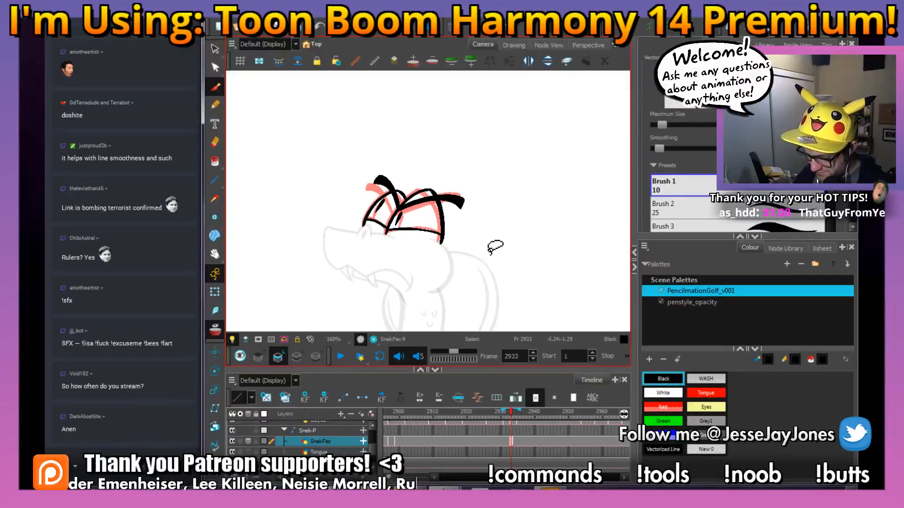
left_click(218, 331)
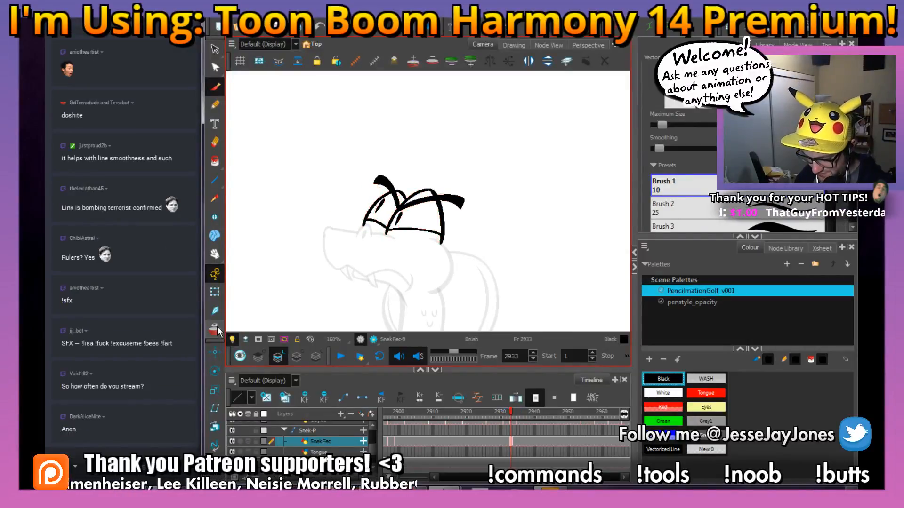
left_click_drag(455, 256, 460, 260)
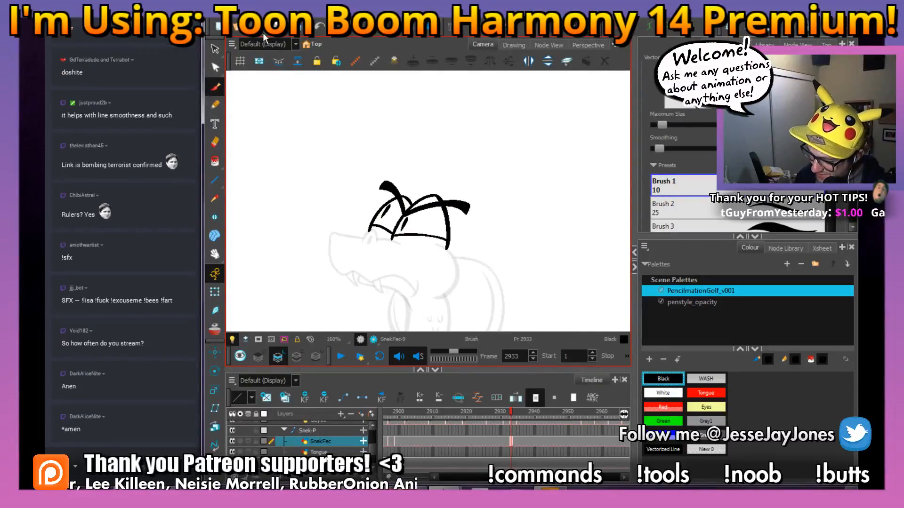
key("1")
key("1")
key("space")
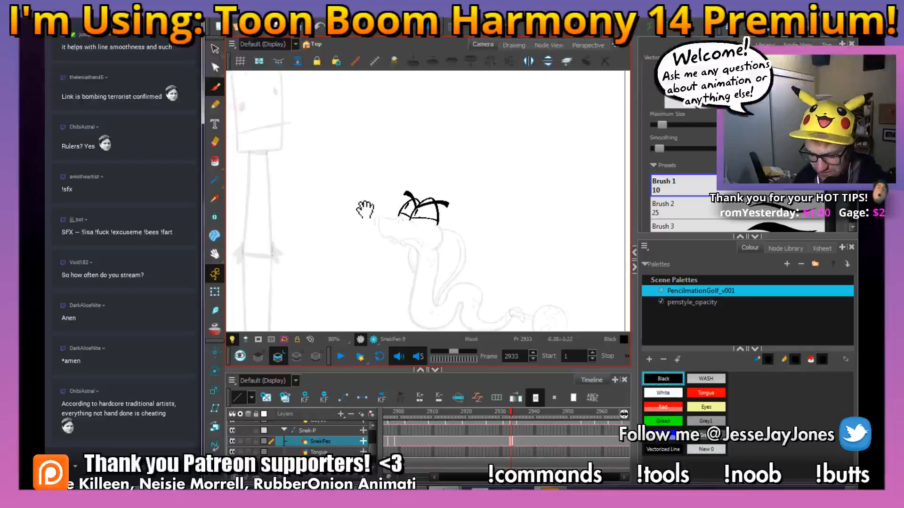
left_click_drag(382, 213, 404, 239)
key("space")
left_click_drag(356, 182, 376, 201)
key("1")
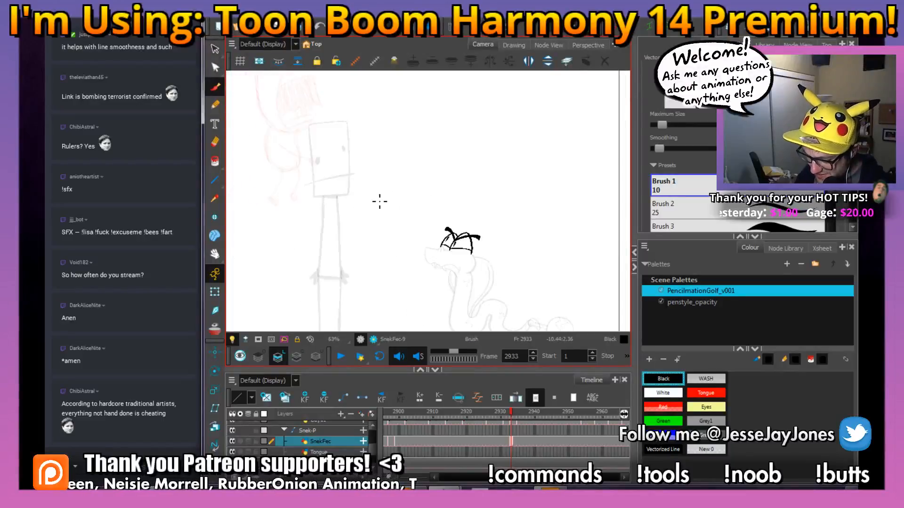
key("1")
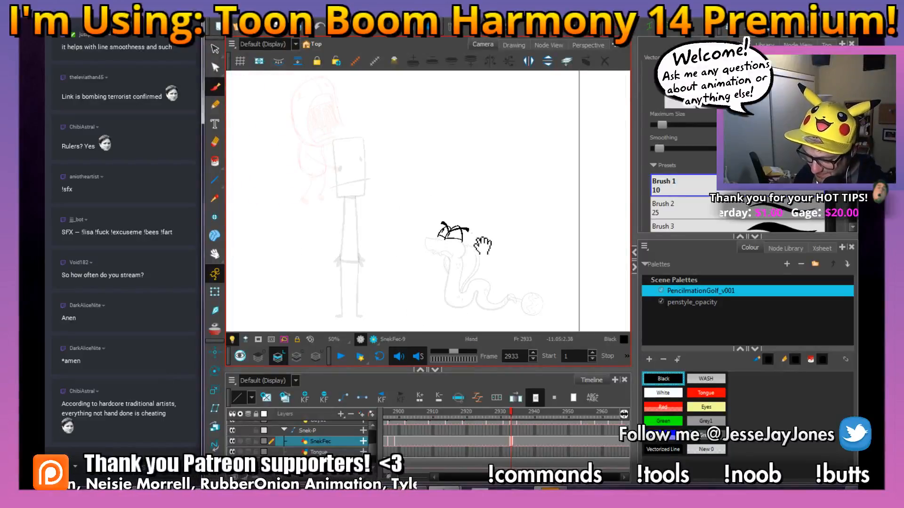
left_click_drag(483, 245, 476, 249)
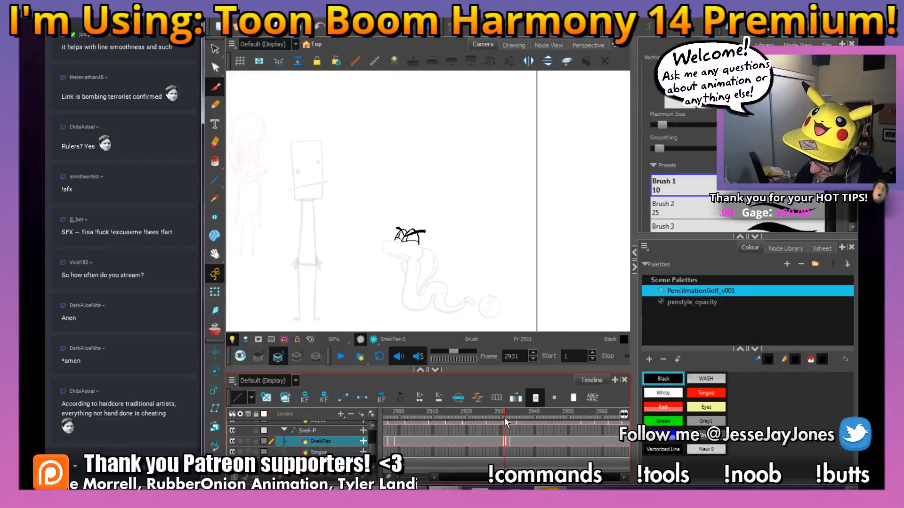
Move to frame 2935, select the near eye's pupil on the SnekFec drawing and rotate it to a flatter slant.
left_click_drag(504, 417, 515, 419)
key("2")
key("2")
key("2")
key("2")
key("2")
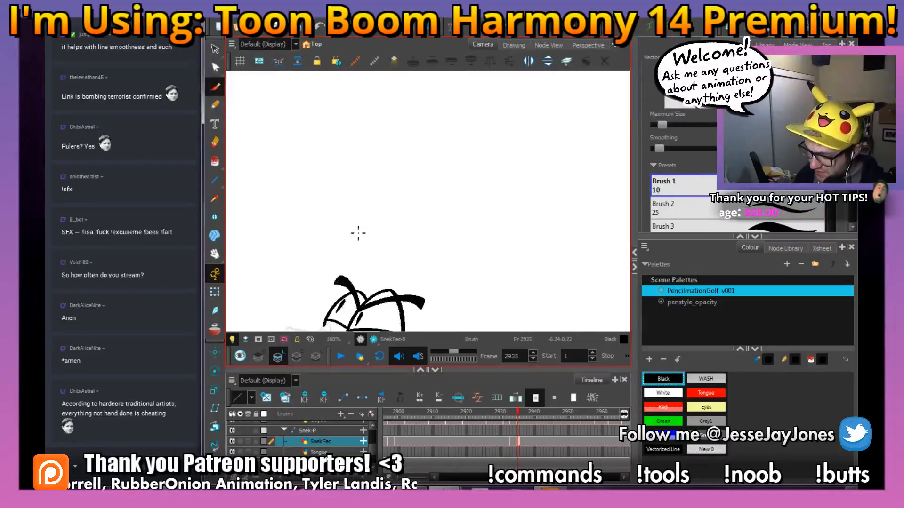
key("2")
key("2")
left_click(215, 49)
left_click_drag(353, 270, 414, 143)
key("2")
key("2")
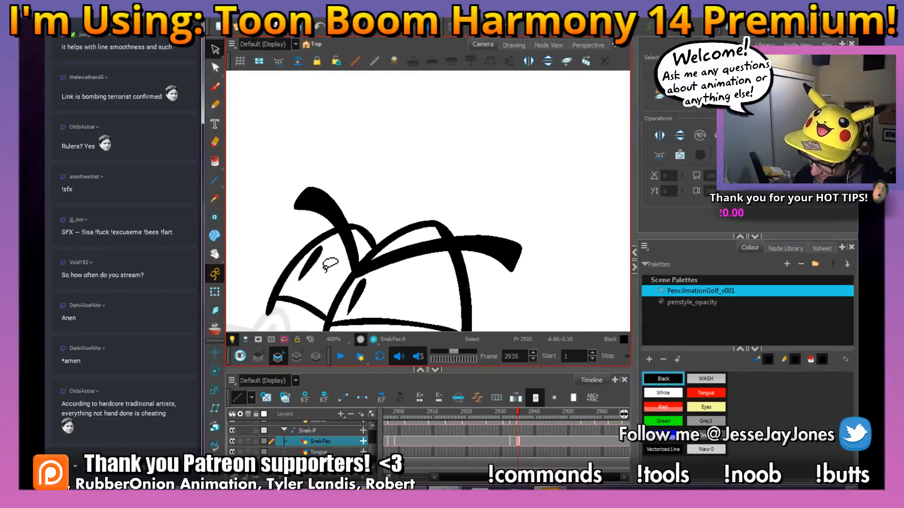
left_click(311, 261)
left_click(360, 288)
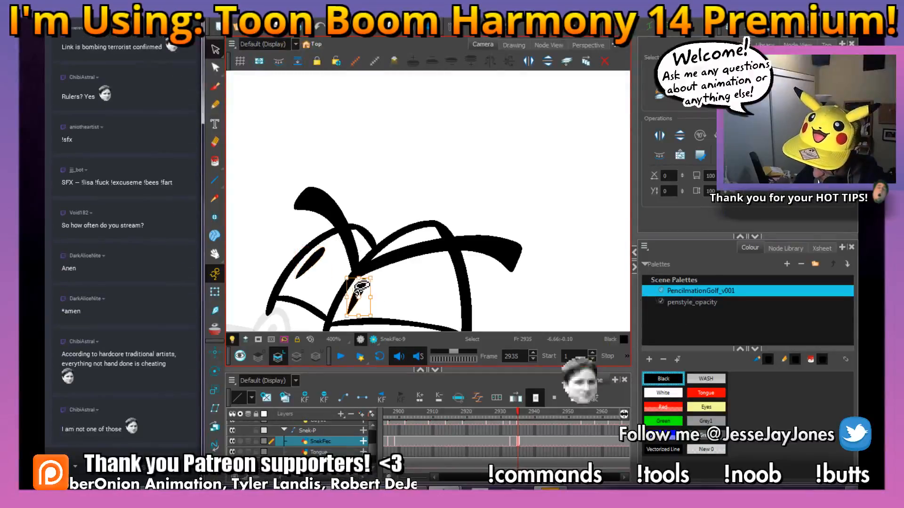
left_click_drag(373, 276, 387, 281)
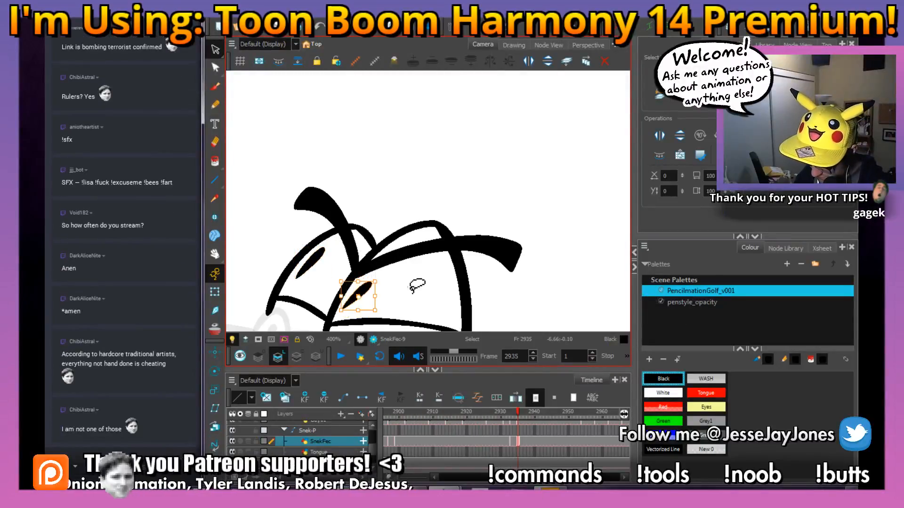
Check the adjusted pupils both in the whole scene and close up.
key("1")
key("1")
key("1")
key("1")
key("1")
left_click(480, 261)
key("2")
key("2")
key("2")
key("2")
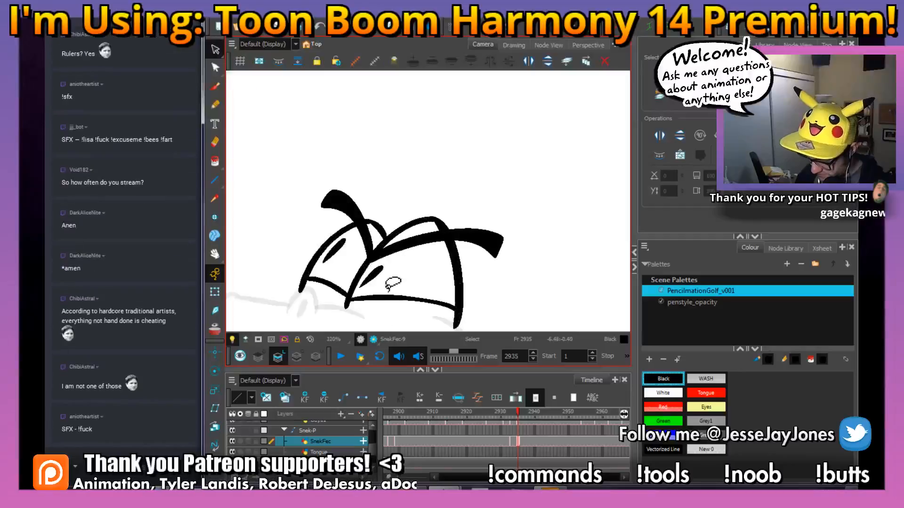
left_click(379, 275)
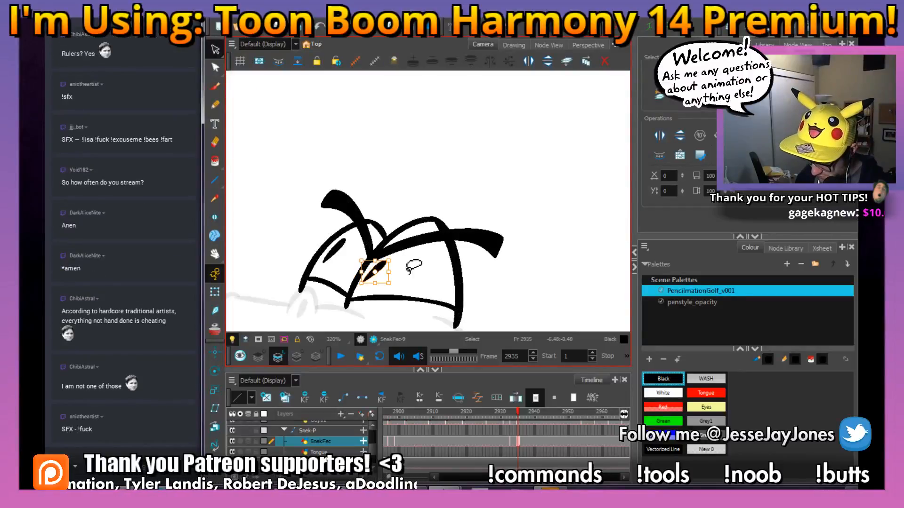
key("1")
key("1")
key("1")
key("1")
key("1")
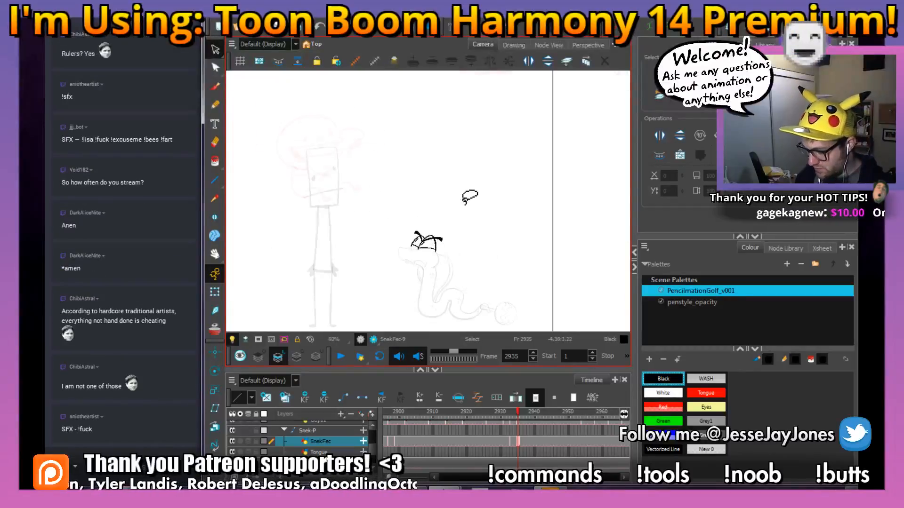
Reuse the earlier SnekFec transition drawings at frames 2926 to 2932 and play the eye change back.
mouse_move(518, 414)
left_mouse_down()
mouse_move(476, 417)
mouse_move(500, 419)
left_mouse_up()
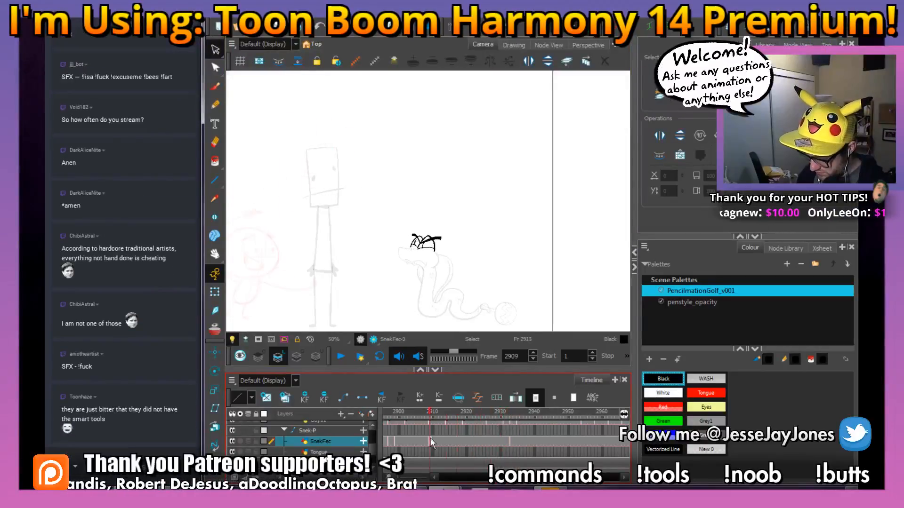
mouse_move(430, 438)
left_mouse_down()
mouse_move(397, 445)
mouse_move(530, 449)
left_mouse_up()
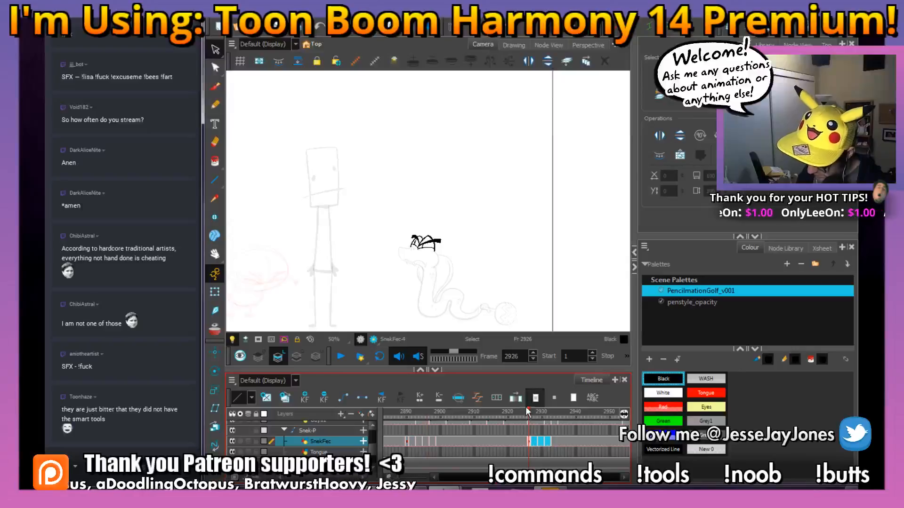
mouse_move(519, 414)
left_mouse_down()
mouse_move(580, 426)
mouse_move(526, 445)
mouse_move(558, 445)
mouse_move(535, 416)
mouse_move(584, 420)
mouse_move(509, 427)
left_mouse_up()
key("shift+Return")
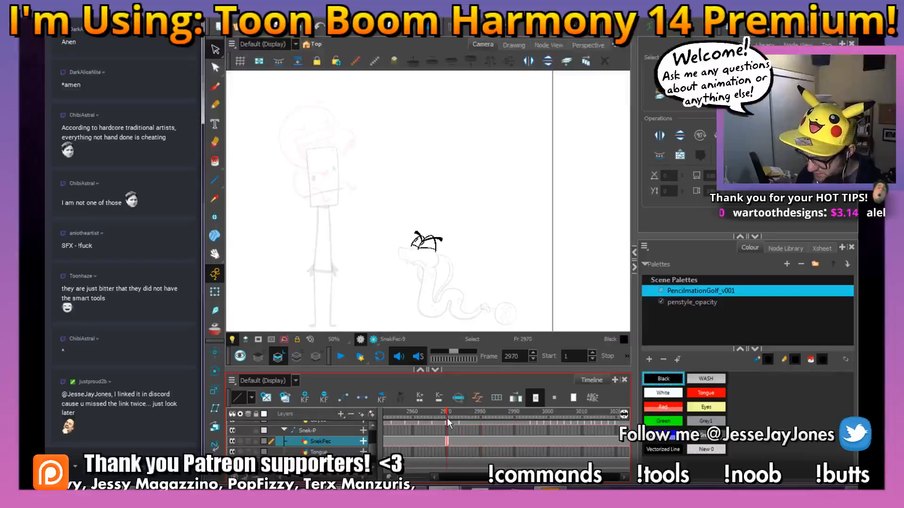
Examine the cobra's face beside the other characters at frame 2971 and switch back to the Brush.
key("space")
mouse_move(348, 240)
left_mouse_down()
mouse_move(394, 254)
mouse_move(381, 271)
mouse_move(391, 273)
left_mouse_up()
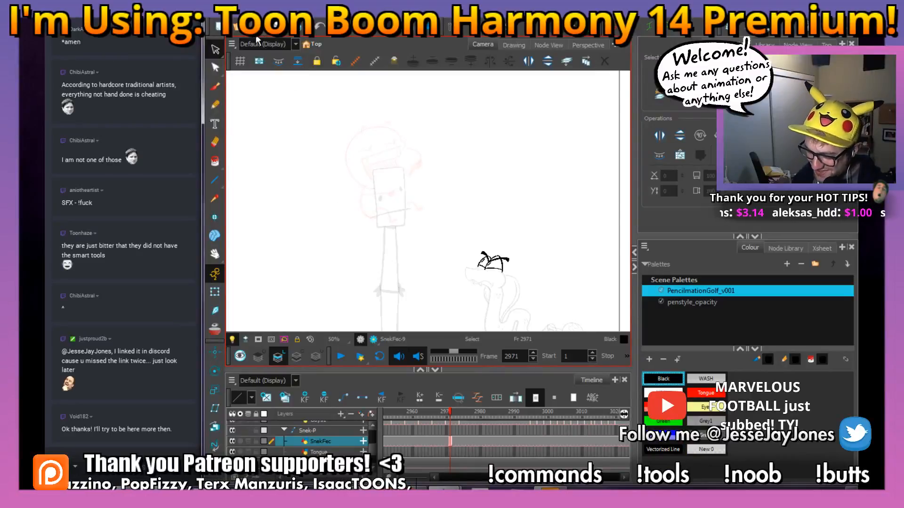
scroll(410, 236, "down", 3)
scroll(292, 178, "up", 3)
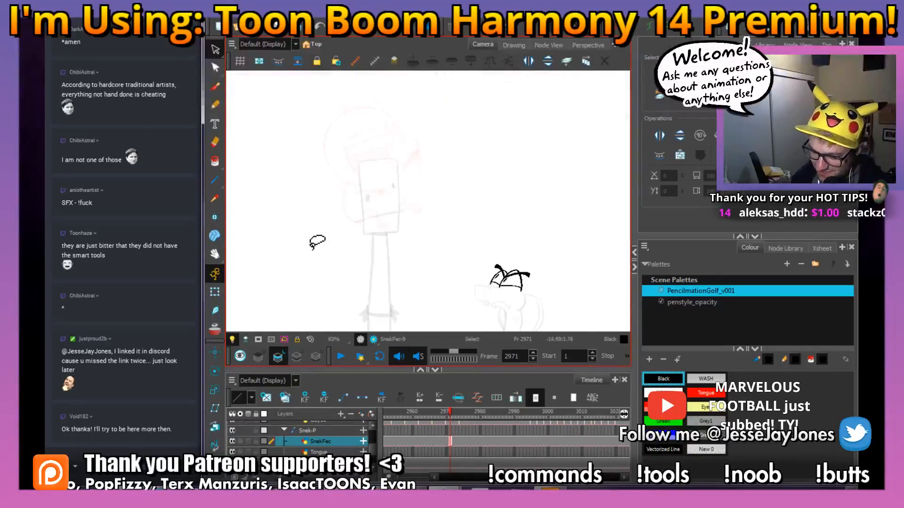
scroll(377, 210, "up", 2)
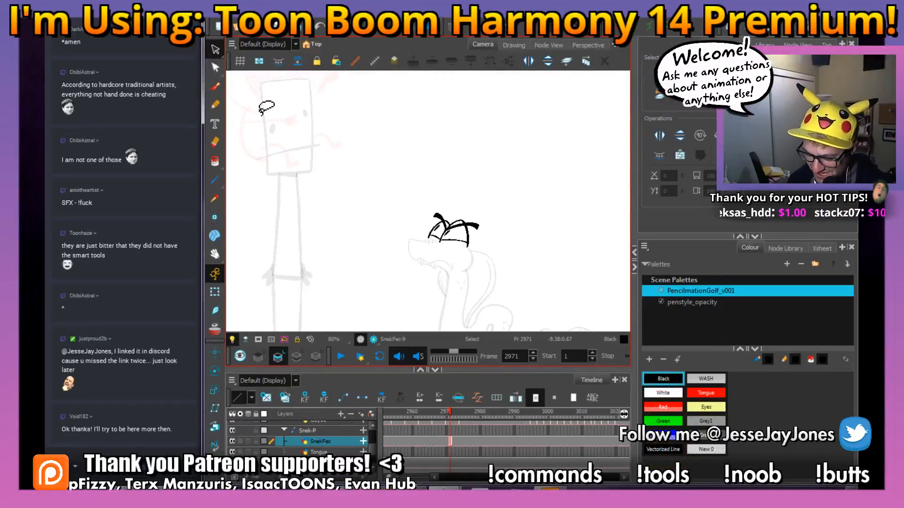
left_click(213, 88)
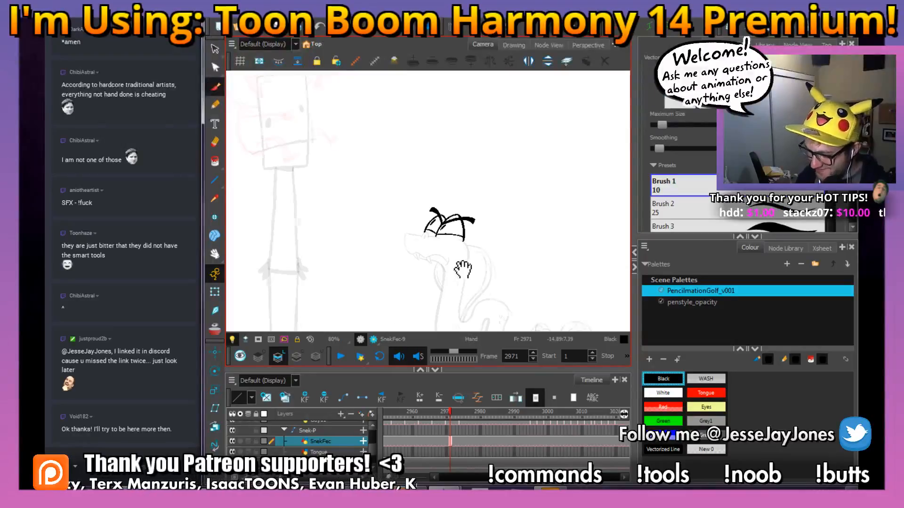
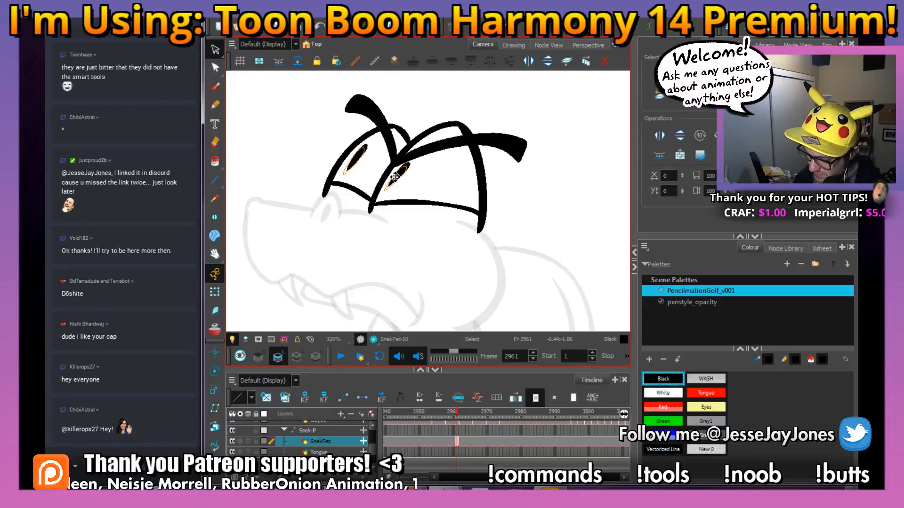
Copy the SnekFec face drawing from just before frame 2961 and paste it at frame 2963.
key("2")
left_click(451, 442)
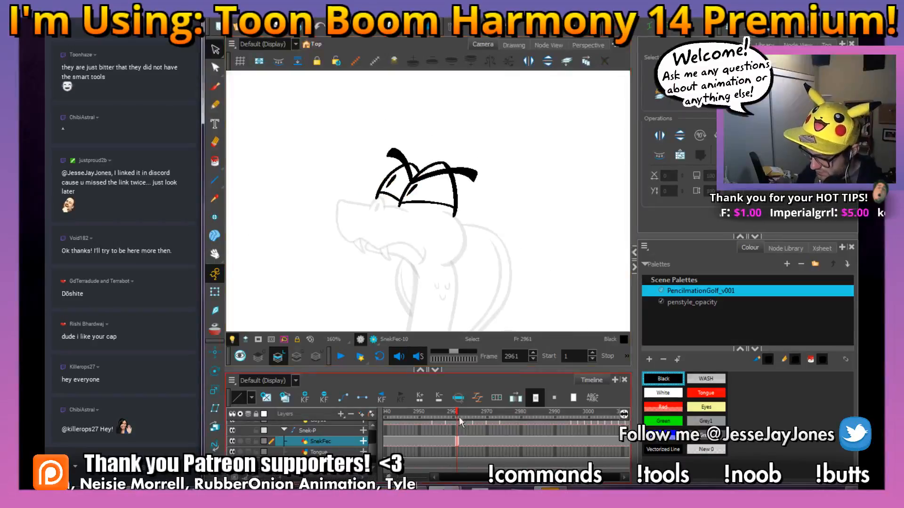
left_click(466, 441)
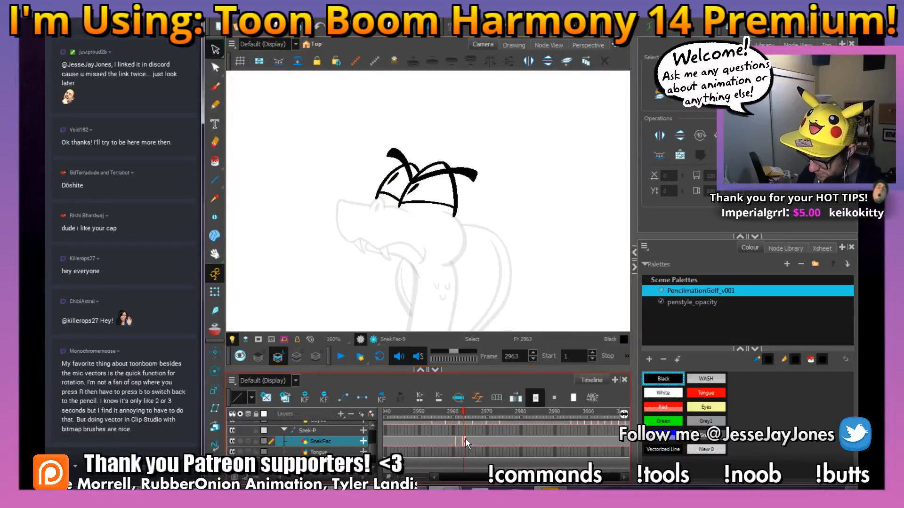
Move the SnekFec face drawing pasted at frame 2963 so that it starts at frame 2966.
key("Return")
left_click(463, 442)
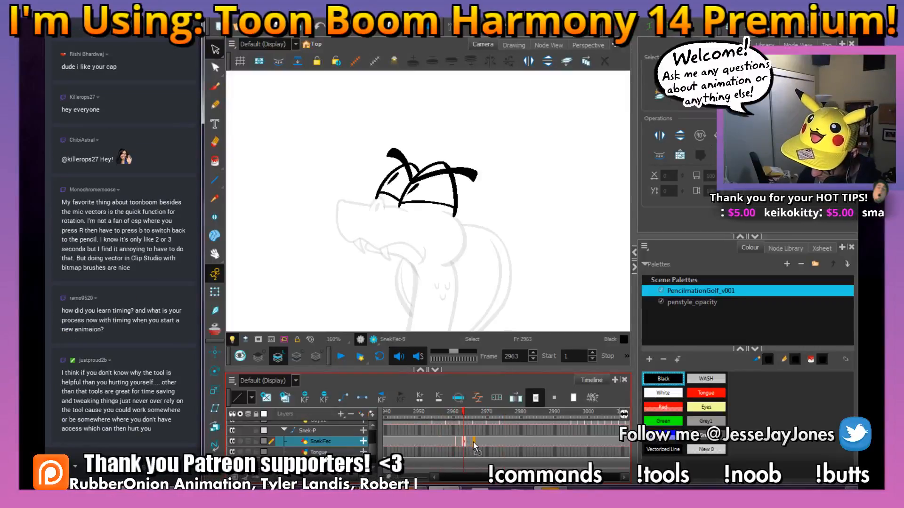
left_click(473, 442)
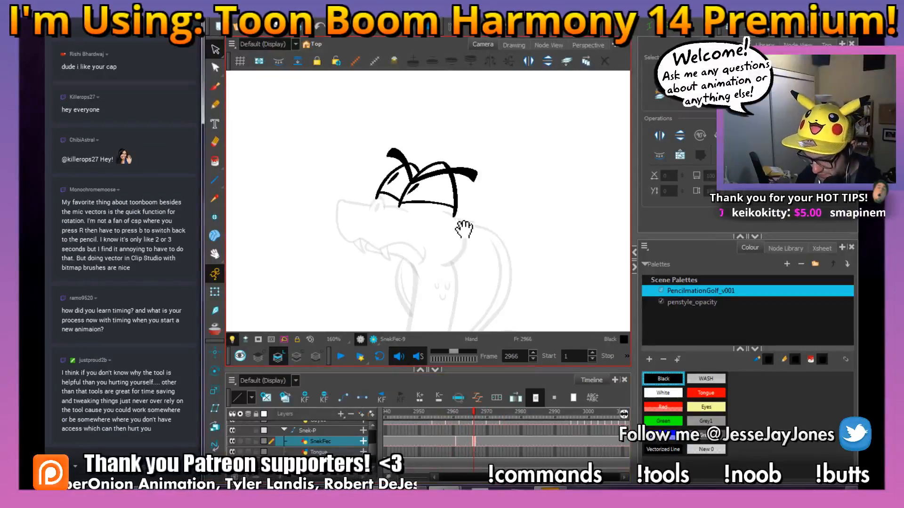
Compare the cobra's face at frame 2966 with the frames leading back to 2954.
mouse_move(464, 229)
left_mouse_down()
mouse_move(475, 256)
mouse_move(468, 250)
left_mouse_up()
key("2")
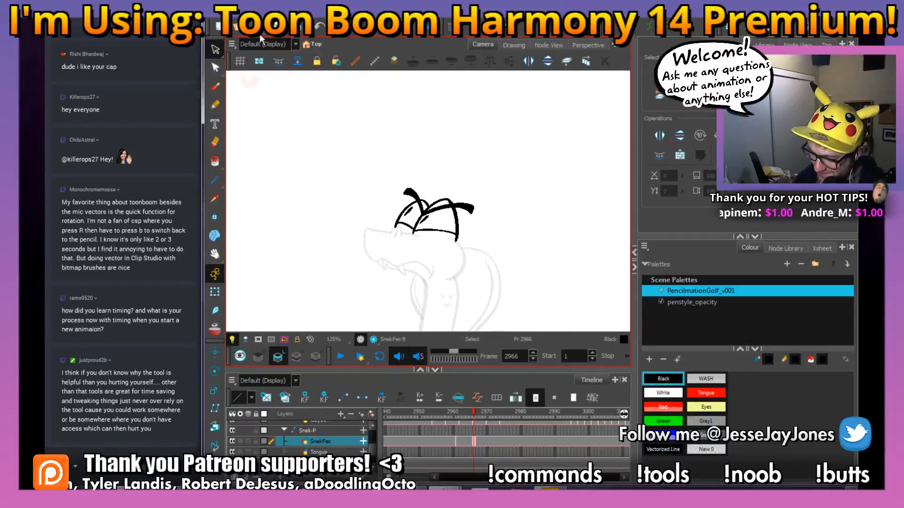
key("2")
key("2")
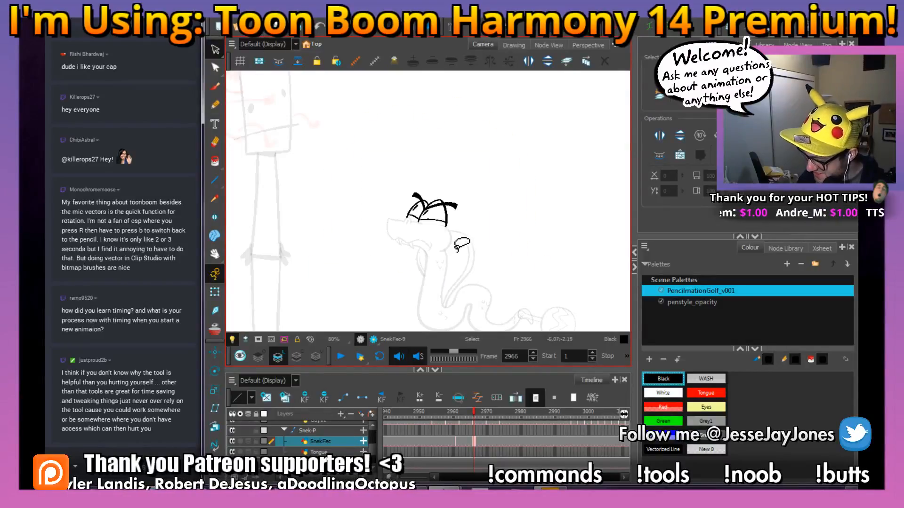
mouse_move(474, 413)
left_mouse_down()
mouse_move(442, 413)
mouse_move(476, 417)
left_mouse_up()
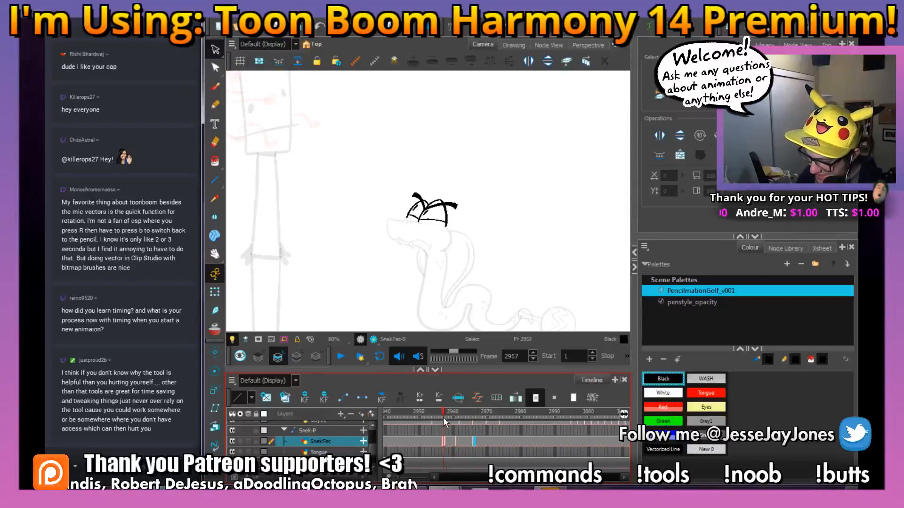
left_click_drag(453, 296, 438, 274)
key("1")
key("1")
key("1")
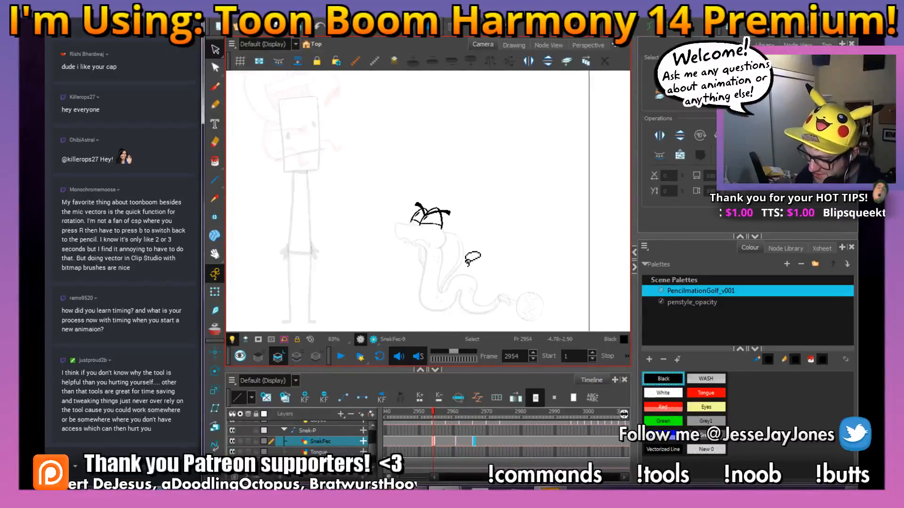
Examine the cobra's eyes at frame 2954 both close up and beside the standing character.
key("2")
key("2")
key("2")
key("1")
key("1")
key("1")
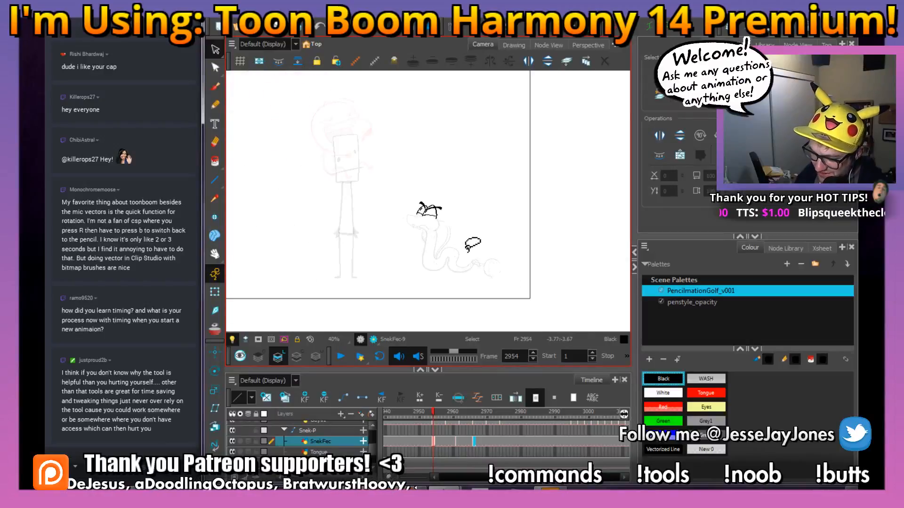
key("2")
key("2")
key("2")
key("2")
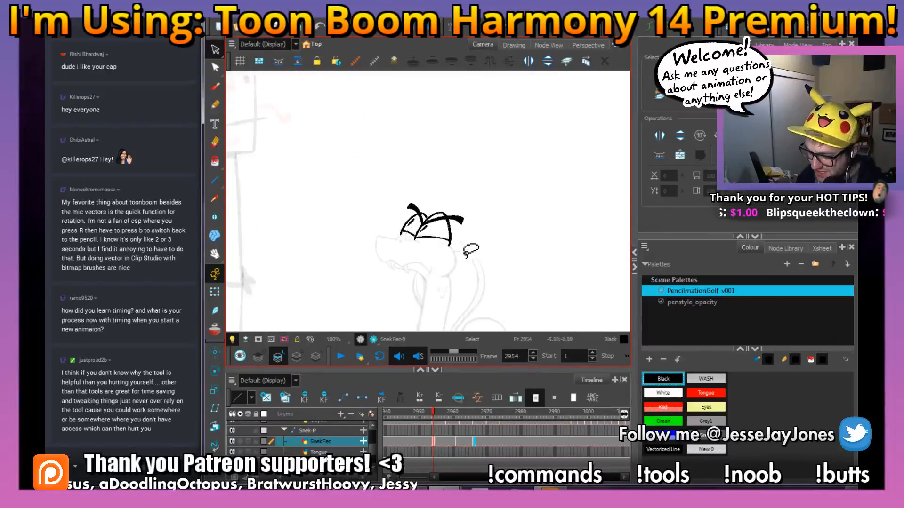
key("1")
key("1")
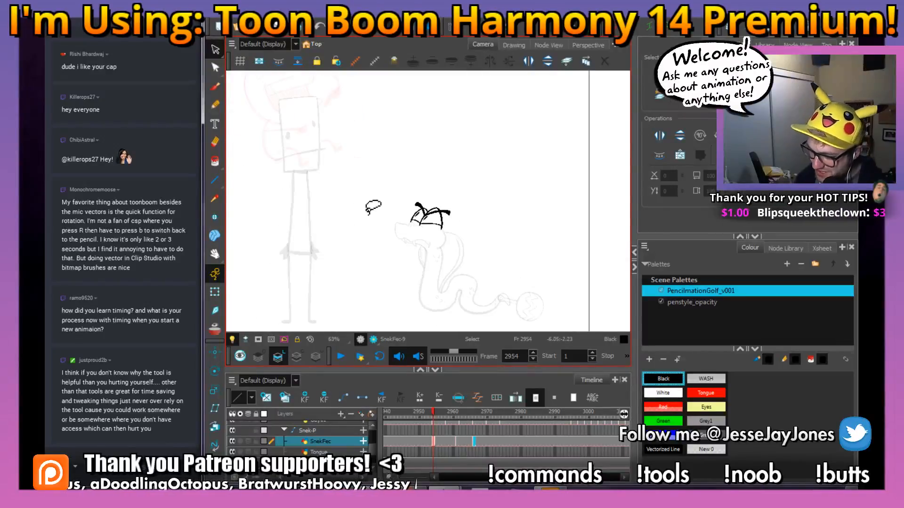
left_click_drag(489, 271, 467, 252)
left_click_drag(486, 271, 500, 265)
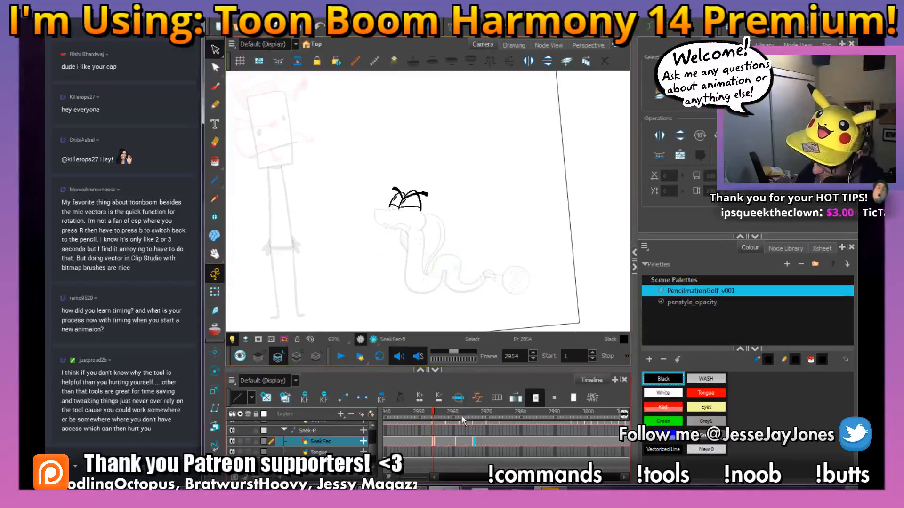
Check the cobra's returning expression at frame 2966 within the wider scene.
left_click(473, 442)
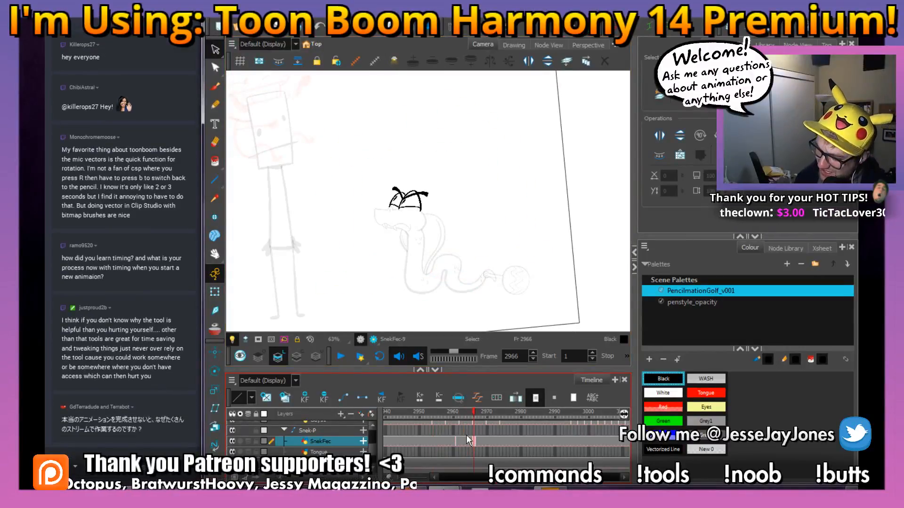
key("1")
key("1")
key("1")
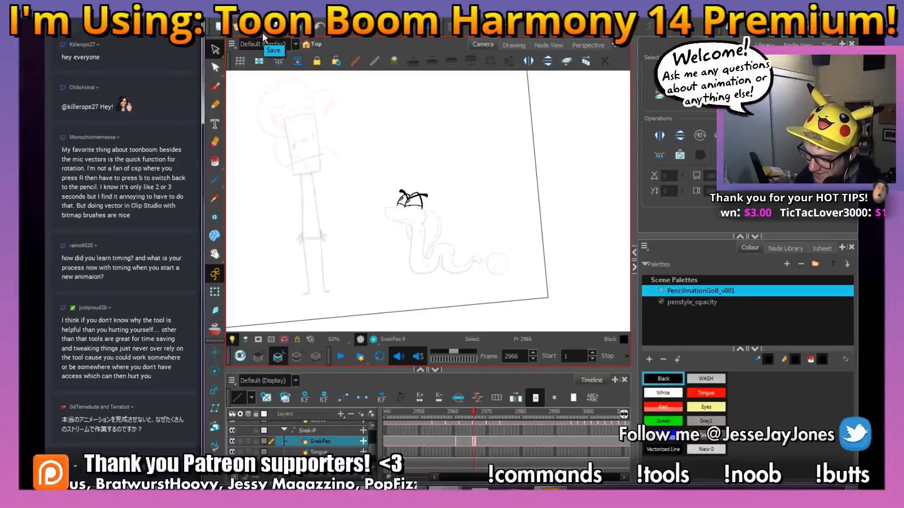
key("2")
key("2")
left_click_drag(403, 235, 416, 244)
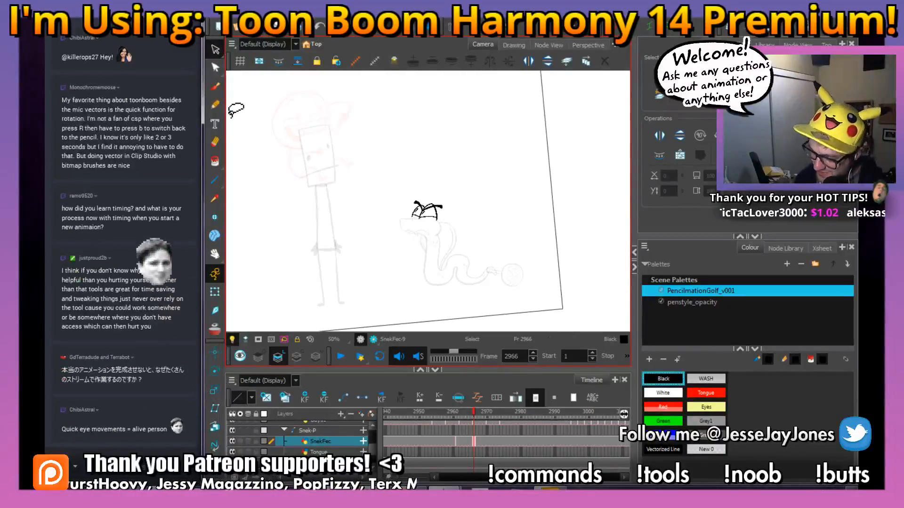
Review the cobra's eyes at frame 2957 in the reset full-scene view and closer up.
left_click(465, 442)
left_click(445, 414)
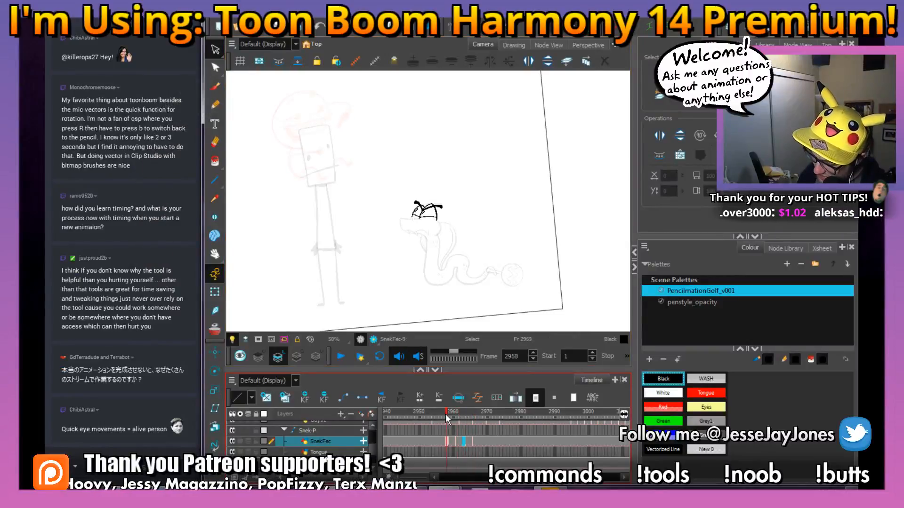
left_click_drag(445, 414, 443, 414)
key("shift+m")
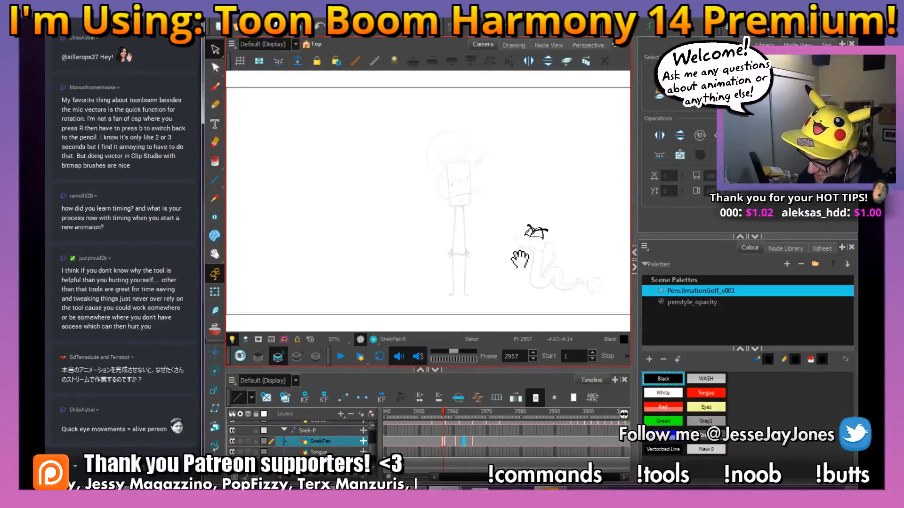
left_click_drag(521, 258, 445, 278)
key("2")
key("2")
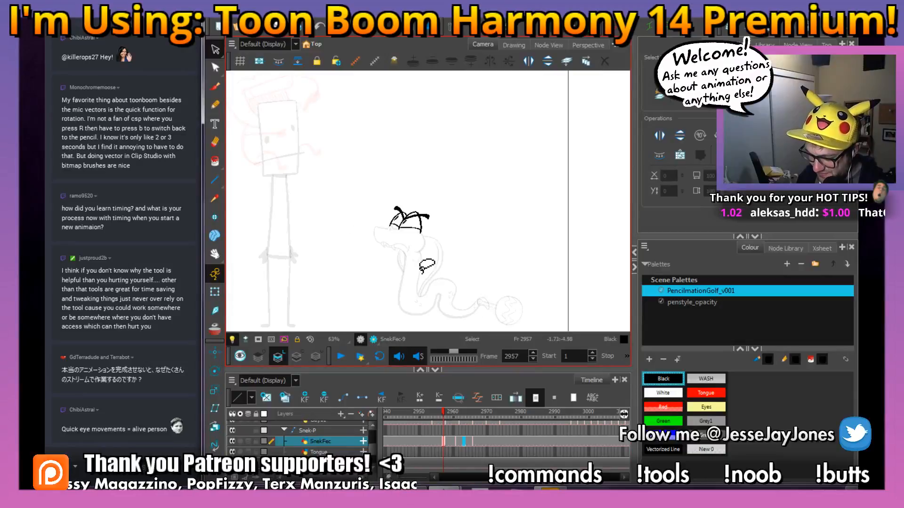
left_click_drag(447, 242, 438, 251)
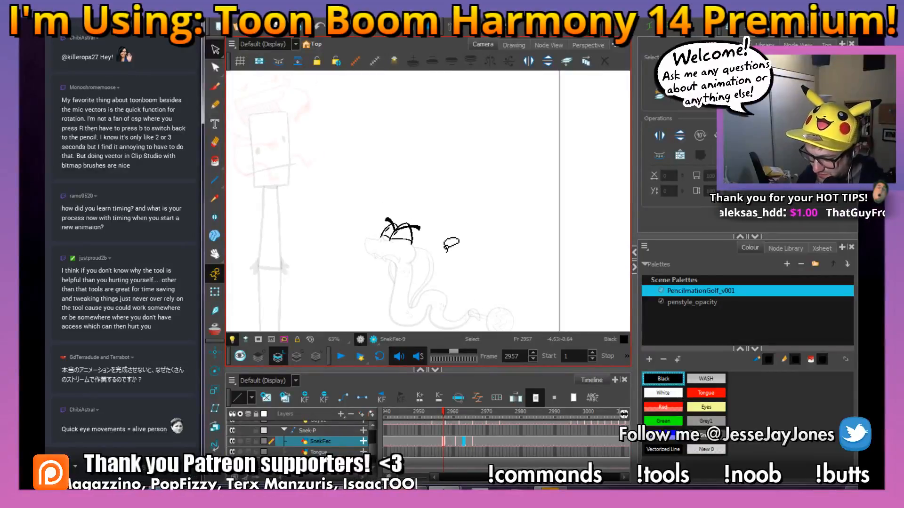
Scrub through the glance and examine the cobra and the standing character at frame 2955.
left_click_drag(450, 413, 486, 419)
left_click_drag(431, 428, 436, 427)
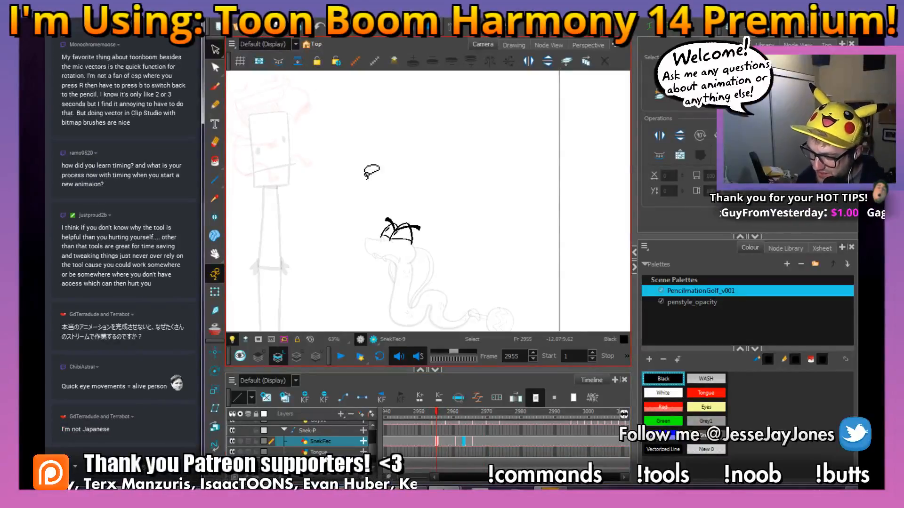
left_click_drag(371, 171, 385, 189)
left_click_drag(441, 241, 447, 236)
key("1")
key("1")
key("1")
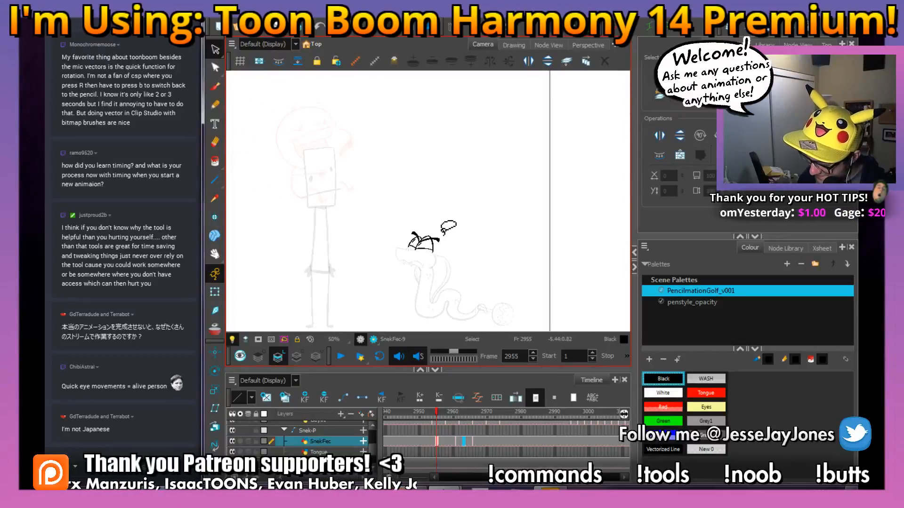
Scrub the SnekFec timing out to frame 2986 and compare the eye drawings at frames 2953 and 2962.
left_click(437, 416)
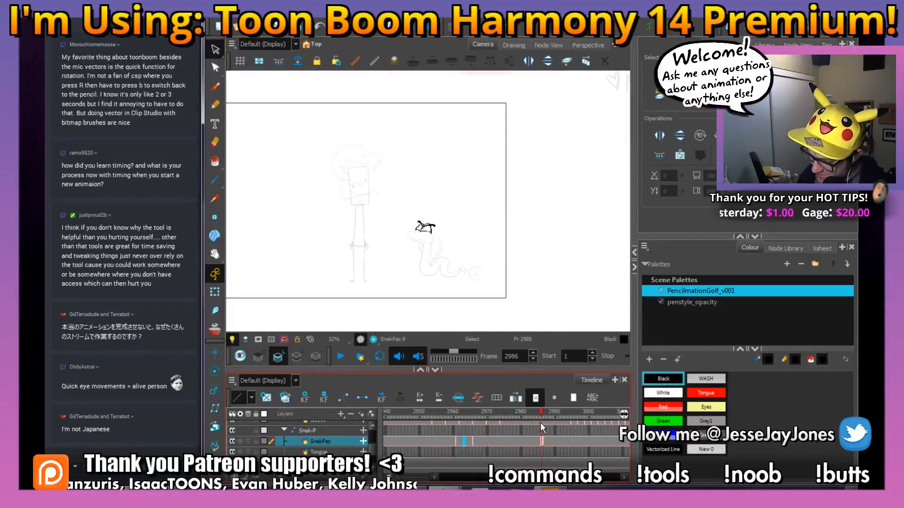
left_click_drag(541, 422, 406, 422)
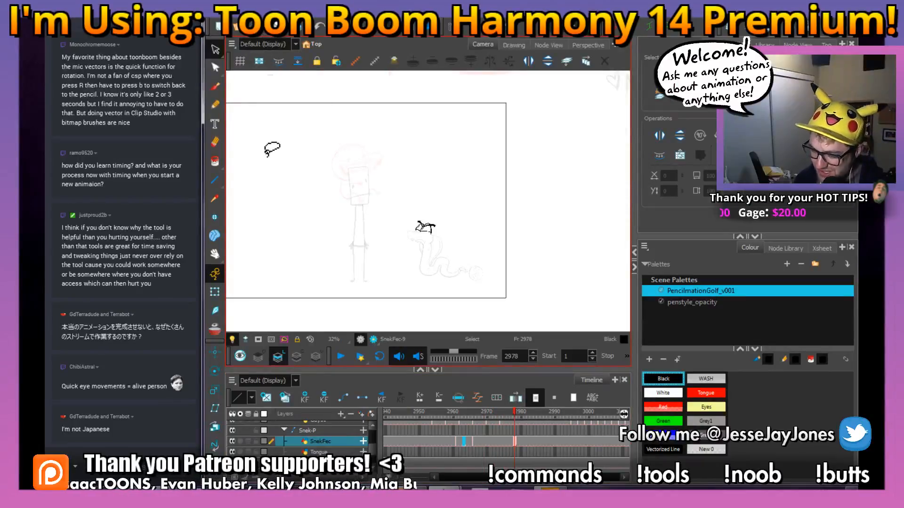
left_click_drag(320, 184, 337, 191)
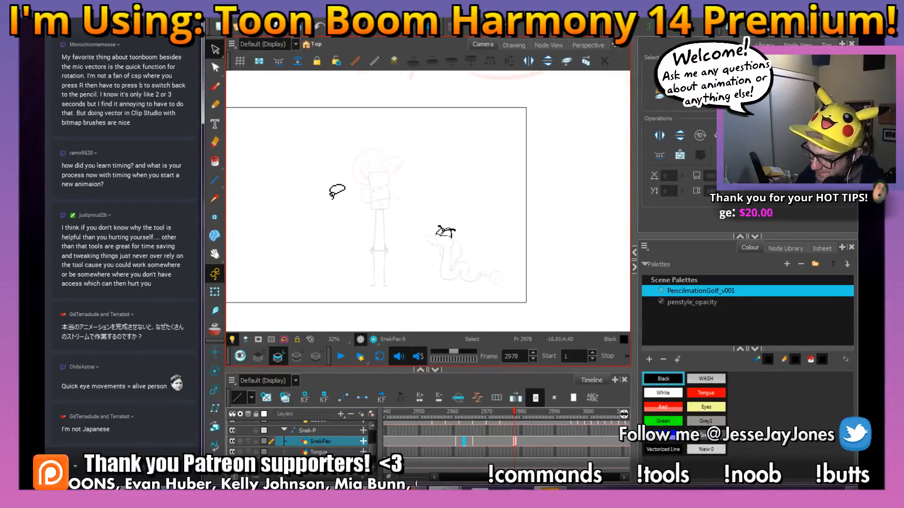
left_click(465, 412)
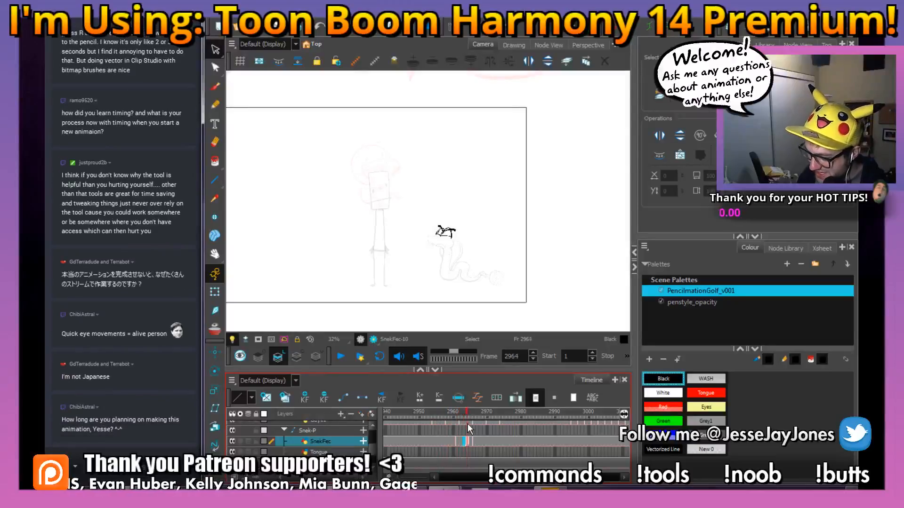
left_click(430, 440)
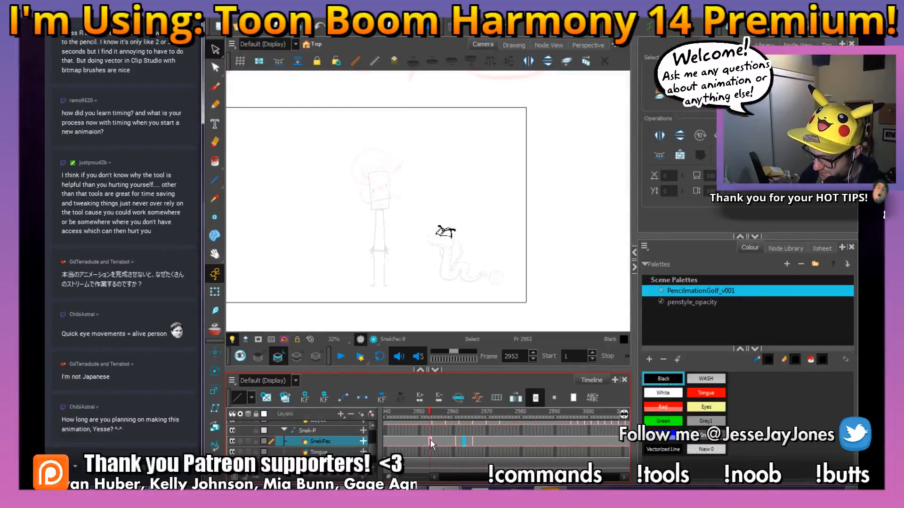
left_click(460, 441)
Brush widely and tightly spaced groups of bracketed strokes beside the scene at frame 2962, using the Tongue colour and Brush 2, size 25.
left_click_drag(484, 282, 394, 272)
left_click(706, 393)
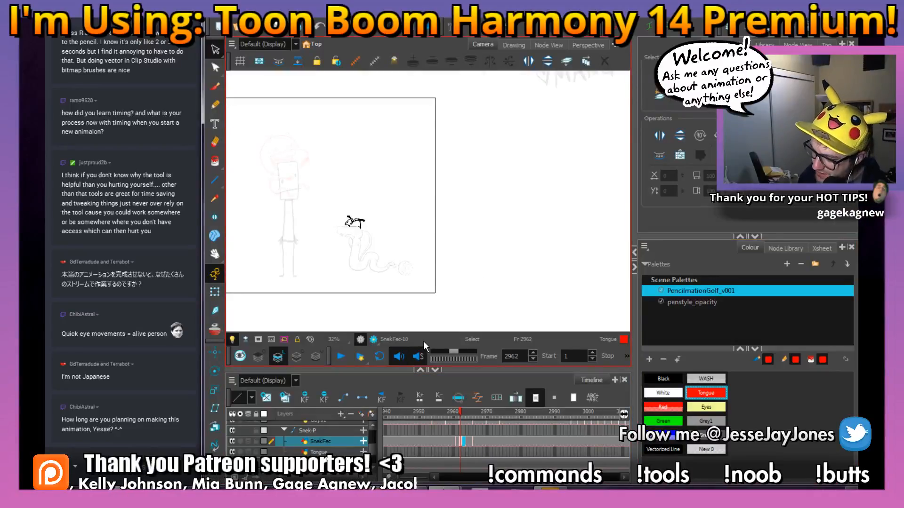
left_click_drag(527, 240, 443, 235)
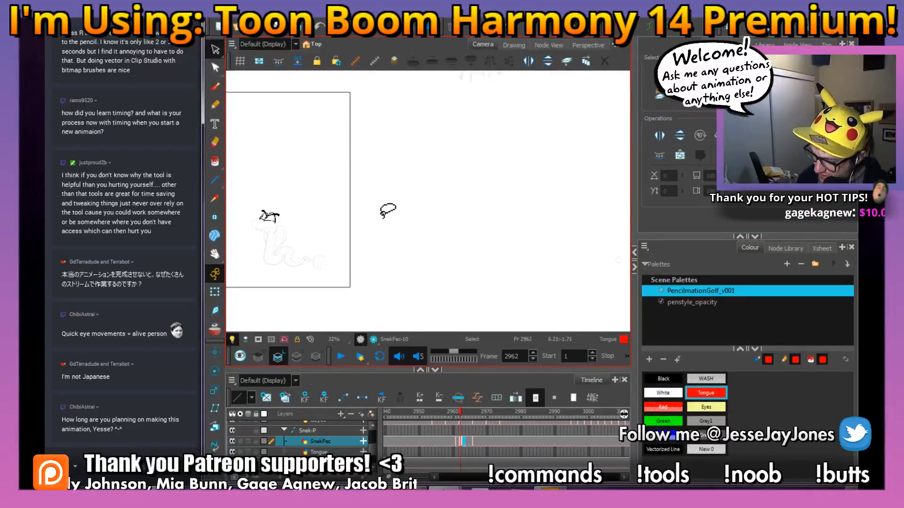
left_click(215, 88)
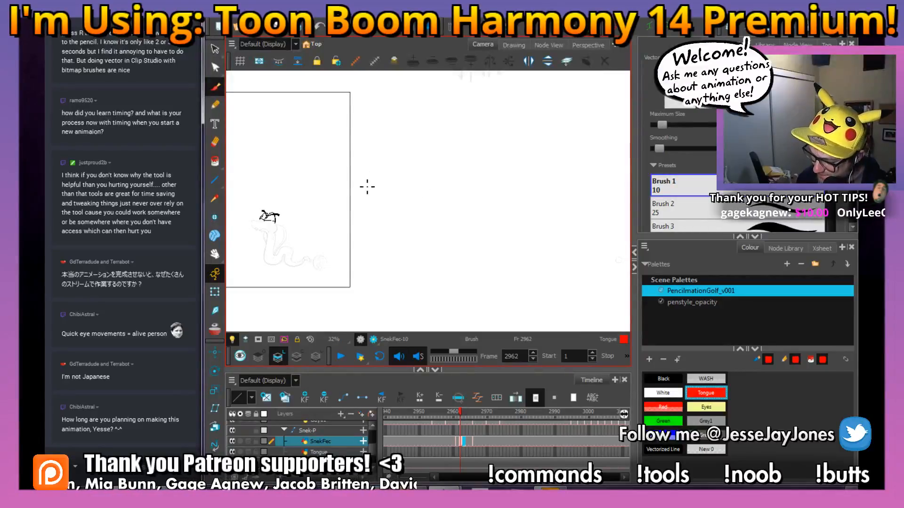
key("ctrl+z")
left_click(673, 207)
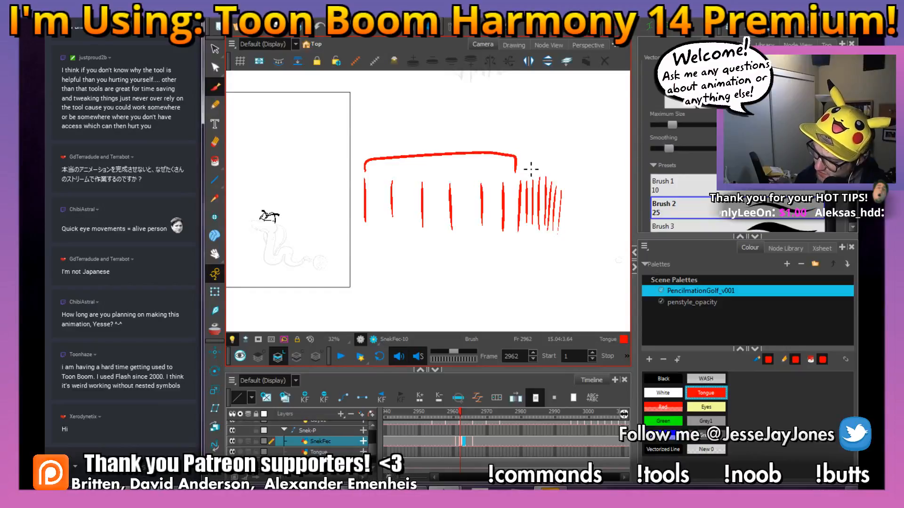
left_click_drag(579, 190, 554, 192)
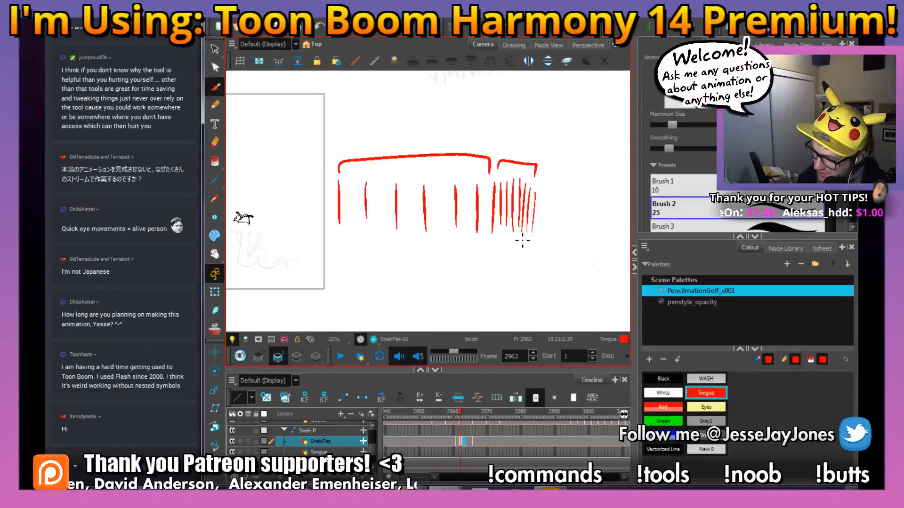
Delete the red bracketed strokes from the frame 2962 drawing and bring the characters back into view.
left_click(215, 49)
mouse_move(402, 147)
left_mouse_down()
mouse_move(329, 212)
mouse_move(435, 125)
mouse_move(400, 142)
left_mouse_up()
key("Delete")
mouse_move(347, 204)
left_mouse_down()
mouse_move(440, 236)
mouse_move(456, 214)
left_mouse_up()
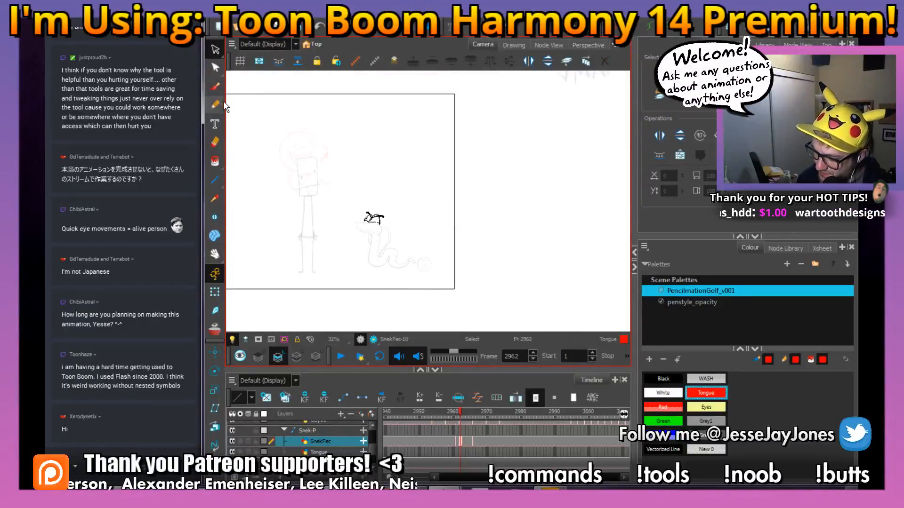
key("space")
scroll(330, 262, "up", 3)
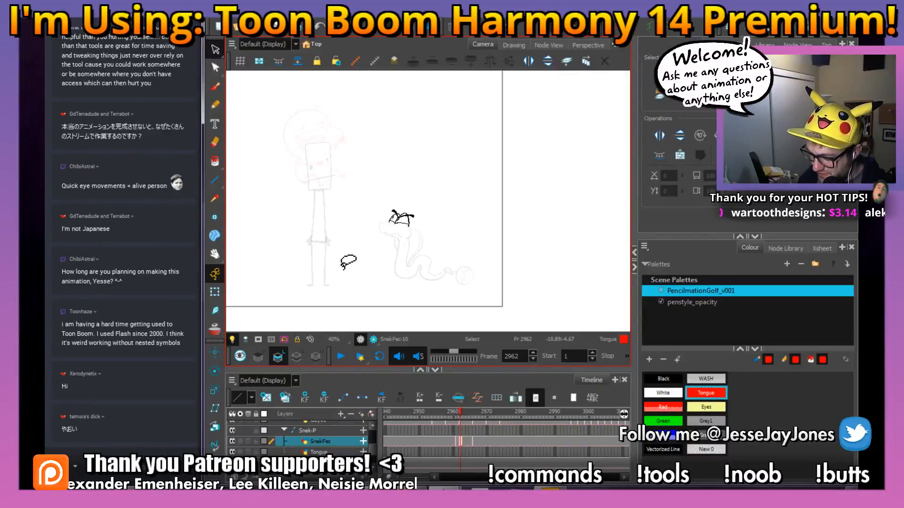
left_click_drag(362, 220, 394, 230)
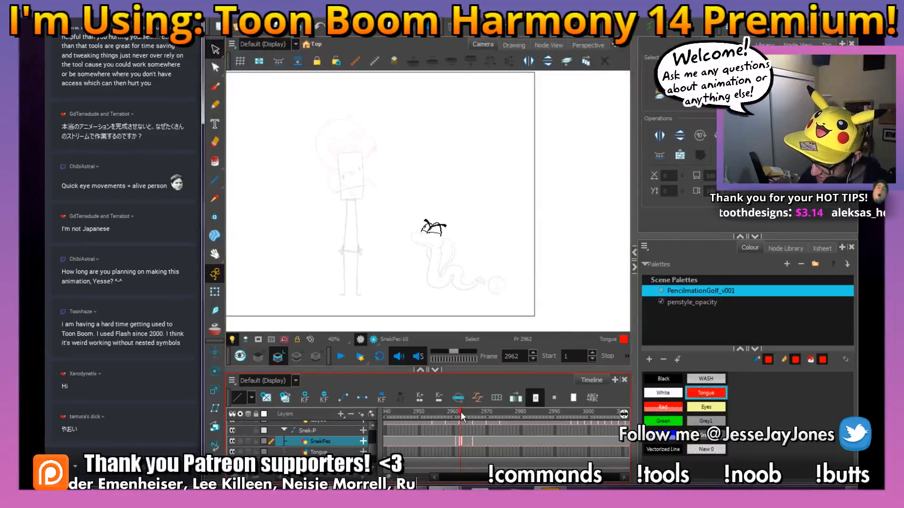
Play the eye movement from frame 2949, scrub ahead to frame 2996 and go back to the SnekFec drawing at frame 2890.
left_click_drag(459, 411, 416, 418)
key("Return")
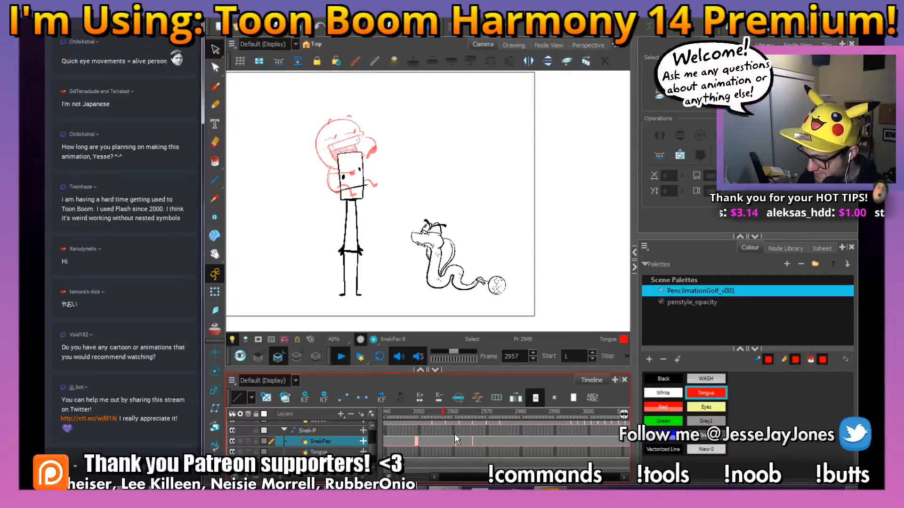
left_click(567, 419)
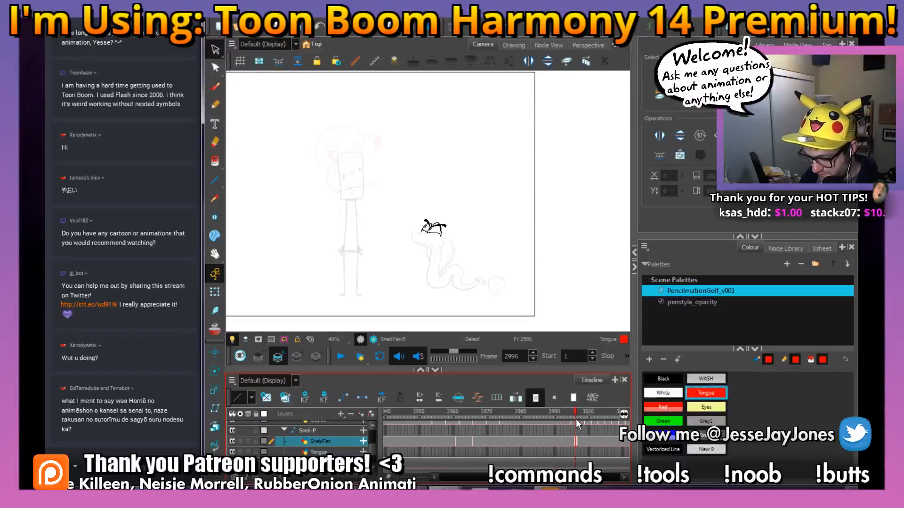
left_click(396, 440)
mouse_move(399, 436)
left_mouse_down()
mouse_move(388, 442)
mouse_move(505, 436)
mouse_move(472, 441)
left_mouse_up()
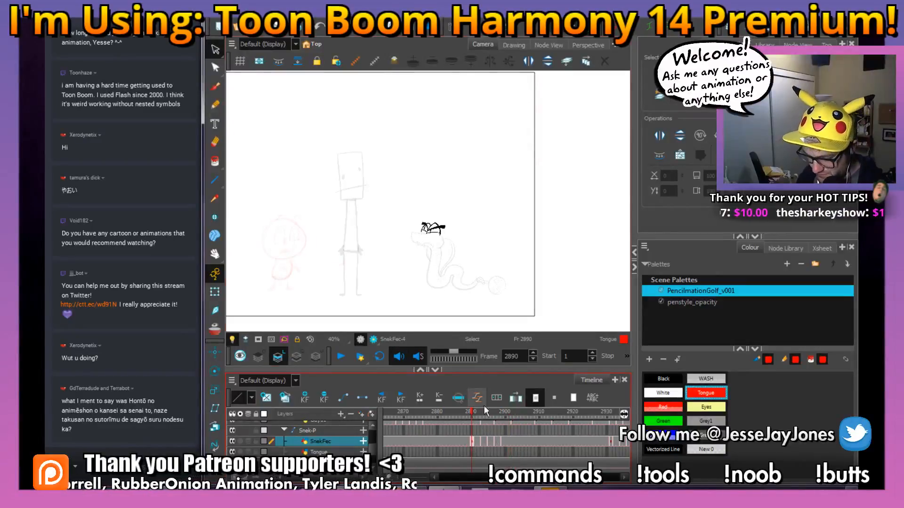
Review the SnekFec eye drawings from frame 2890 through 2900 and on to frame 2943.
key("space")
left_click_drag(486, 254, 470, 257)
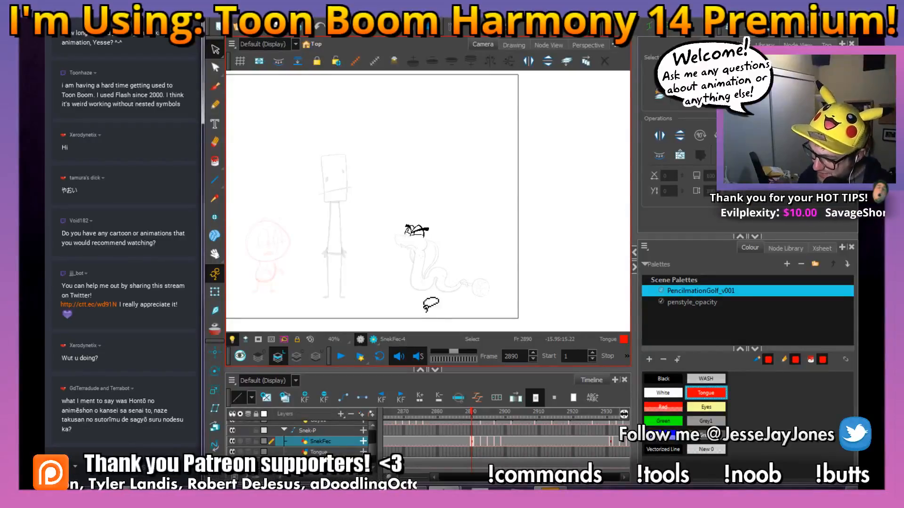
left_click(504, 438)
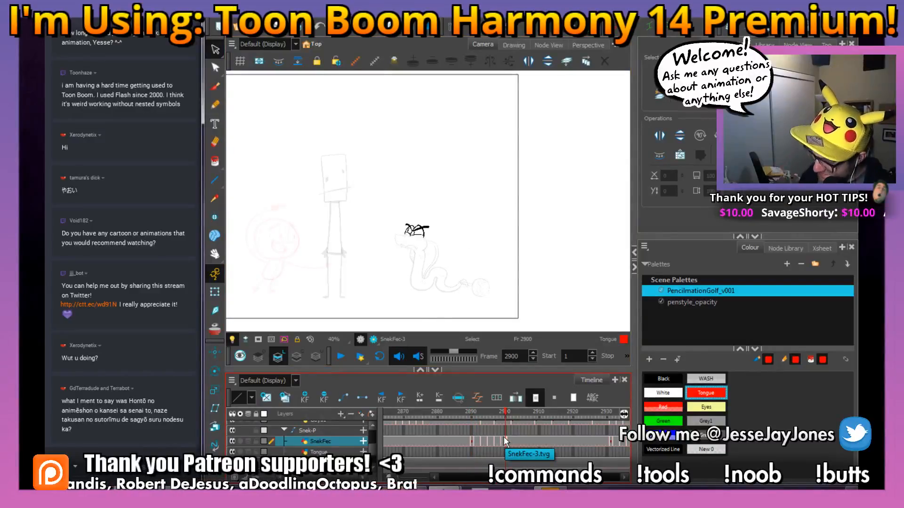
mouse_move(474, 413)
left_mouse_down()
mouse_move(528, 425)
mouse_move(547, 447)
mouse_move(612, 450)
mouse_move(412, 439)
mouse_move(479, 442)
left_mouse_up()
left_click_drag(539, 443, 598, 445)
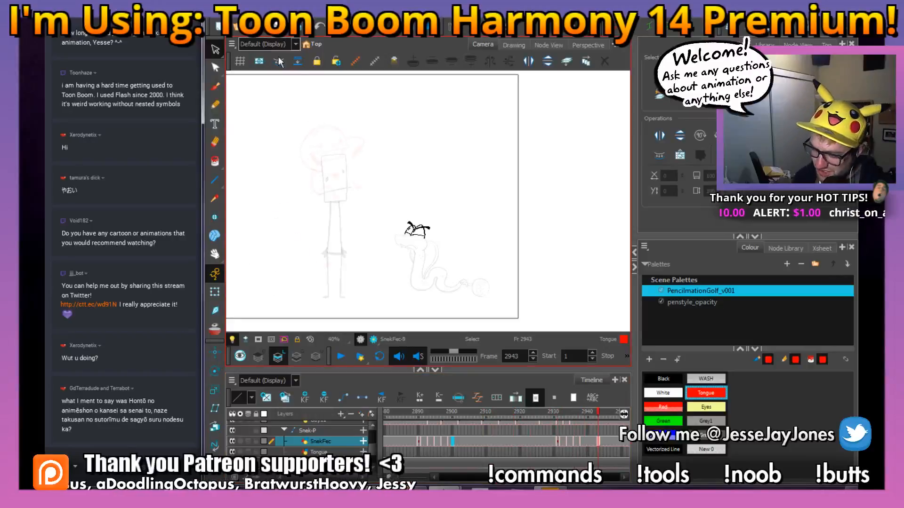
Copy the SnekFec drawings from frames 2890 to 2898, paste them near frame 3010 and play back the repeated glance.
left_click(418, 442)
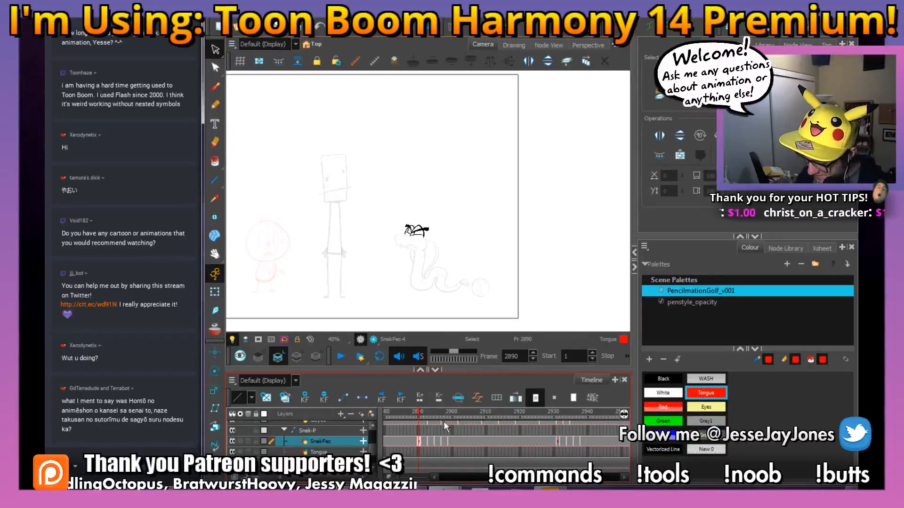
left_click(446, 442)
left_click(419, 442, "shift")
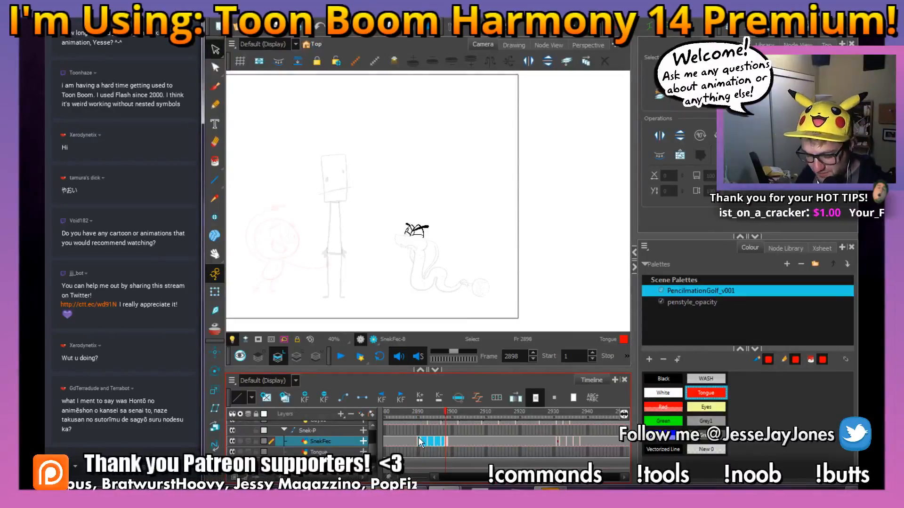
left_click(430, 418)
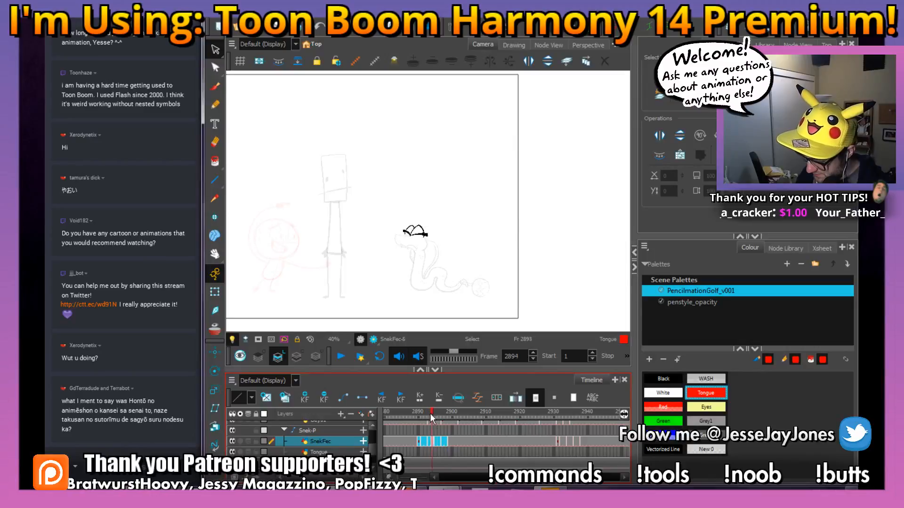
mouse_move(529, 429)
left_mouse_down()
mouse_move(615, 439)
mouse_move(485, 444)
mouse_move(539, 440)
mouse_move(536, 415)
mouse_move(527, 414)
mouse_move(576, 422)
mouse_move(520, 433)
left_mouse_up()
key("ctrl+v")
key("Return")
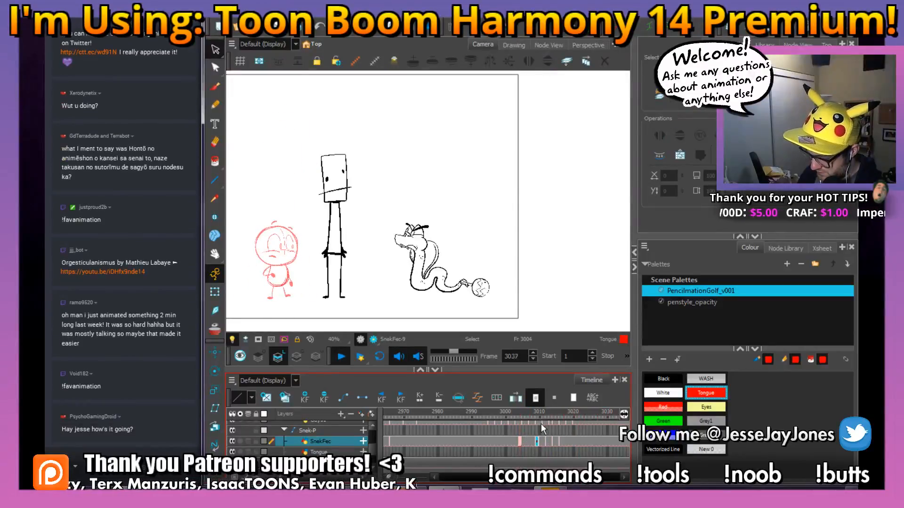
key("Return")
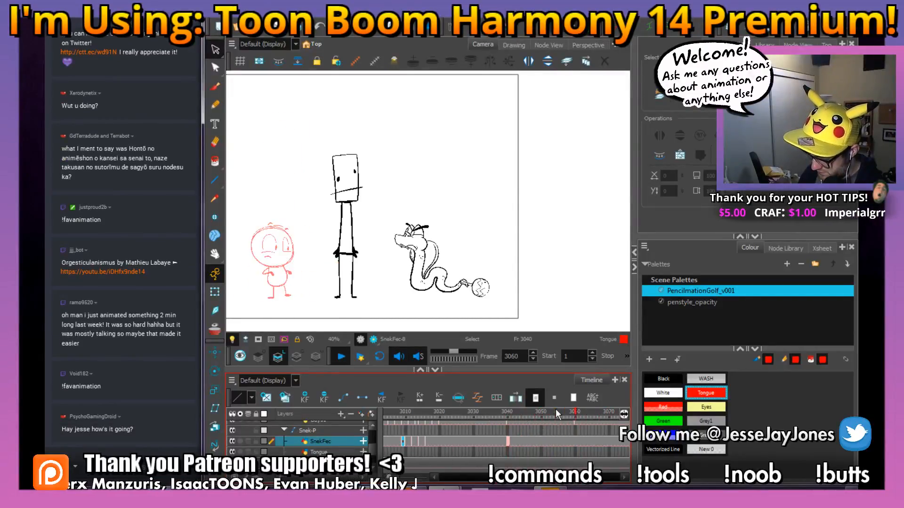
key("Return")
Compare the Snek body drawings at frames 2847, 2852, 2854 and 2855 to study how the cobra changes pose.
mouse_move(565, 412)
left_mouse_down()
mouse_move(498, 433)
mouse_move(566, 444)
mouse_move(375, 445)
mouse_move(377, 461)
mouse_move(482, 463)
left_mouse_up()
left_click(482, 463)
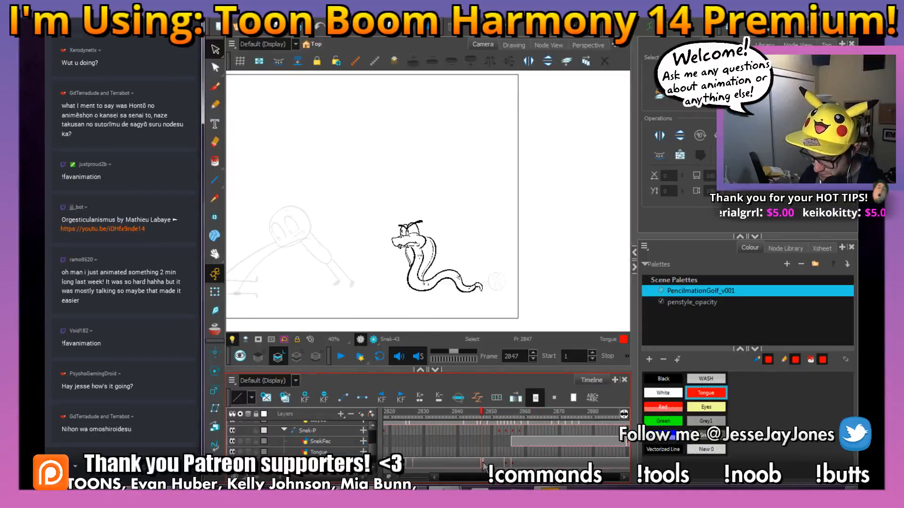
left_click(509, 464)
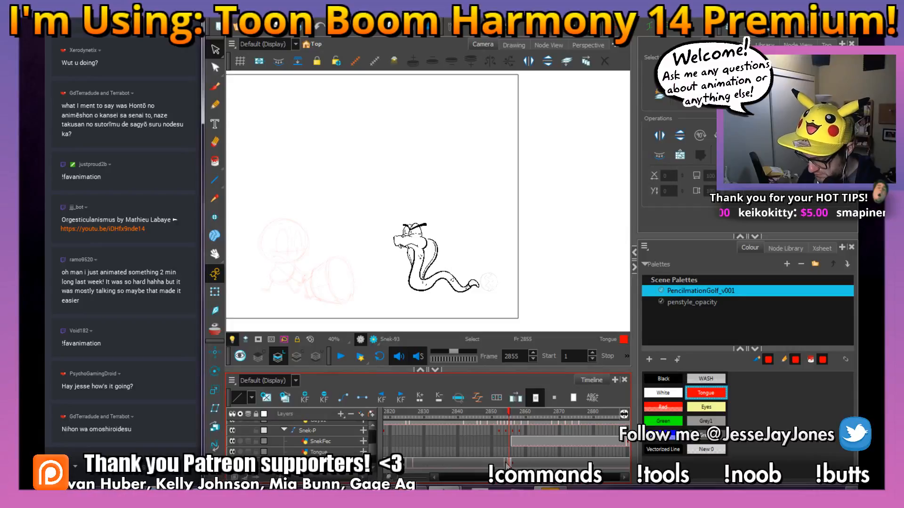
left_click(506, 464)
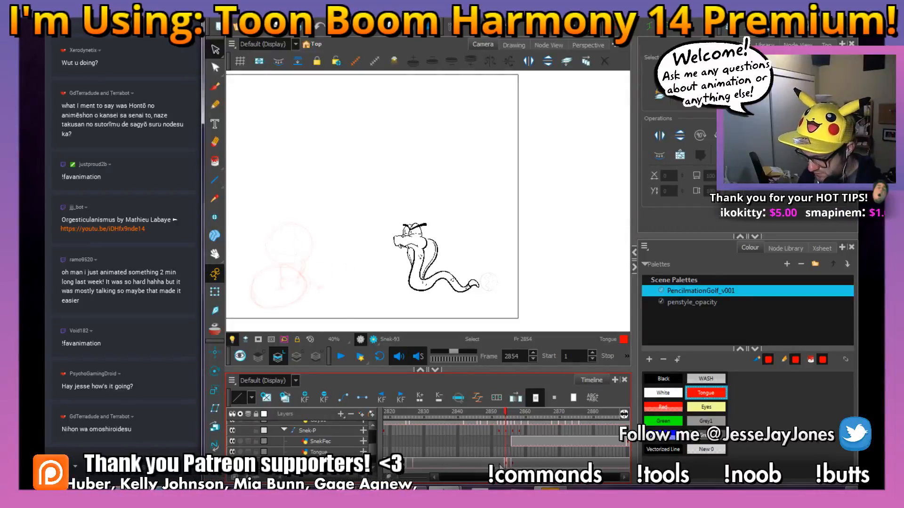
left_click(499, 464)
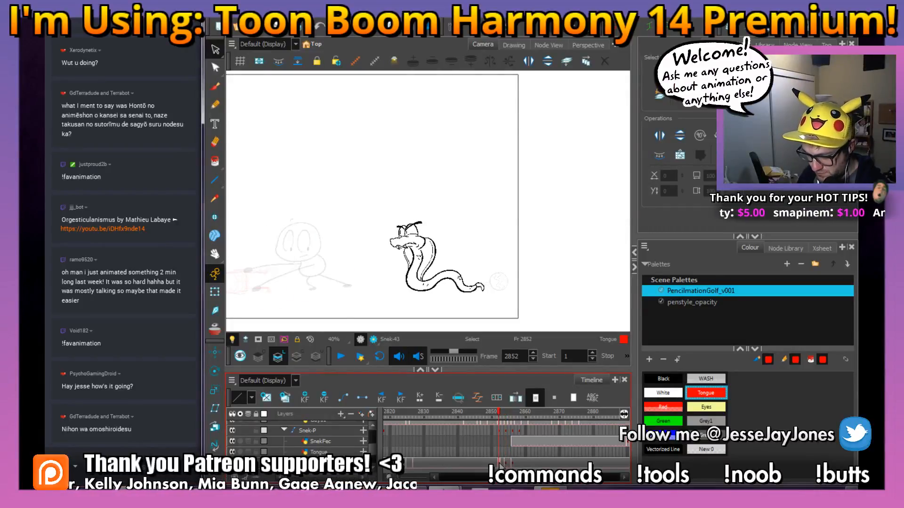
Swap the cobra's body drawing at frame 3050 to Snek-43 and clear the SnekFec face from that frame.
left_click_drag(501, 411, 584, 422)
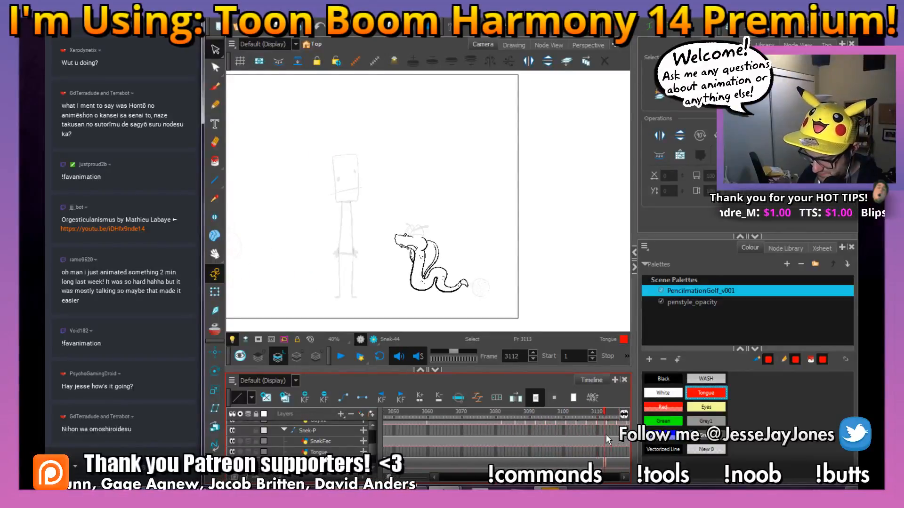
mouse_move(602, 438)
left_mouse_down()
mouse_move(387, 451)
mouse_move(544, 451)
left_mouse_up()
left_click_drag(441, 443, 385, 442)
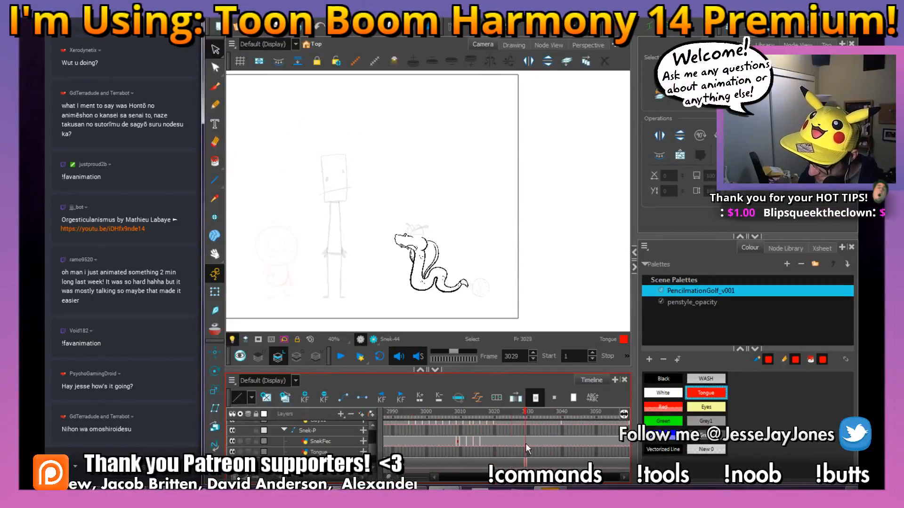
mouse_move(583, 445)
left_mouse_down()
mouse_move(628, 448)
mouse_move(480, 450)
mouse_move(516, 453)
left_mouse_up()
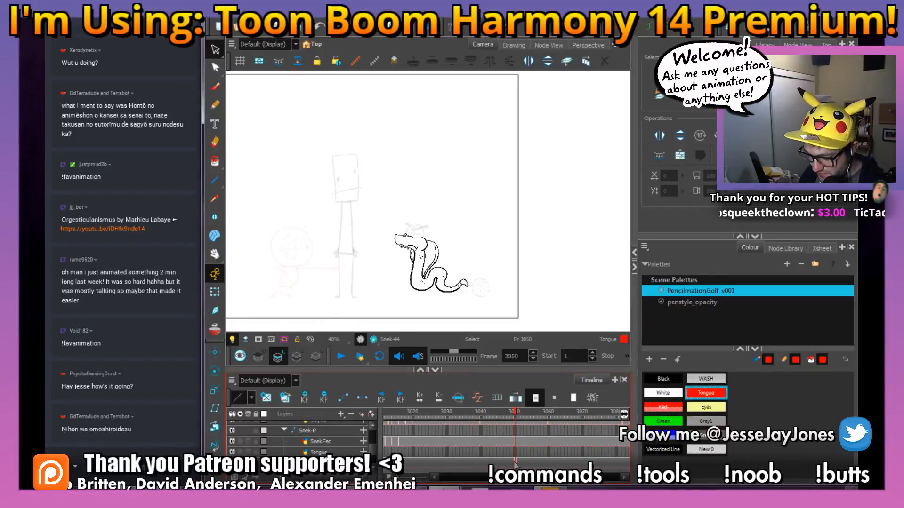
key("bracketleft")
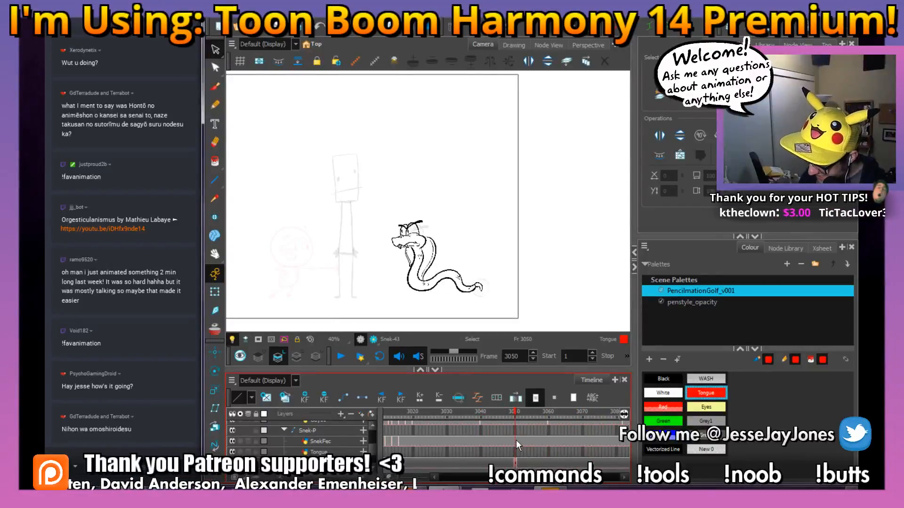
left_click(516, 440)
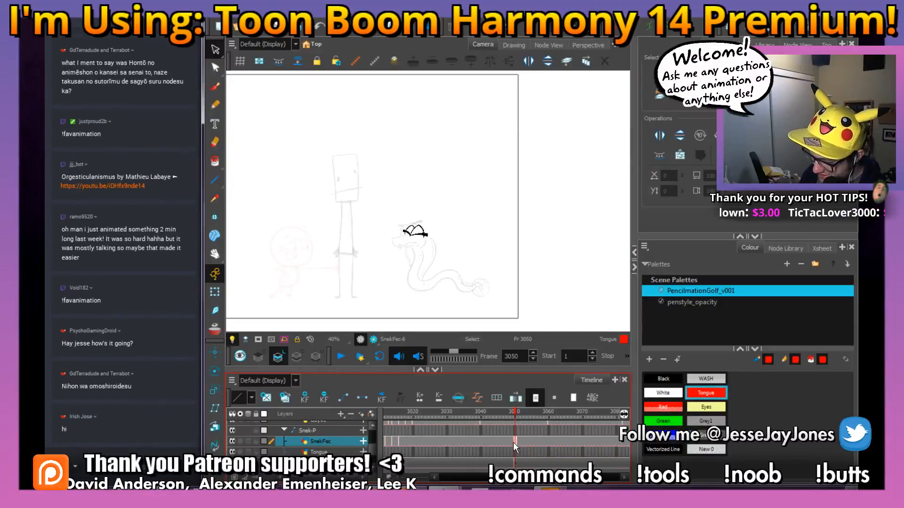
key("Delete")
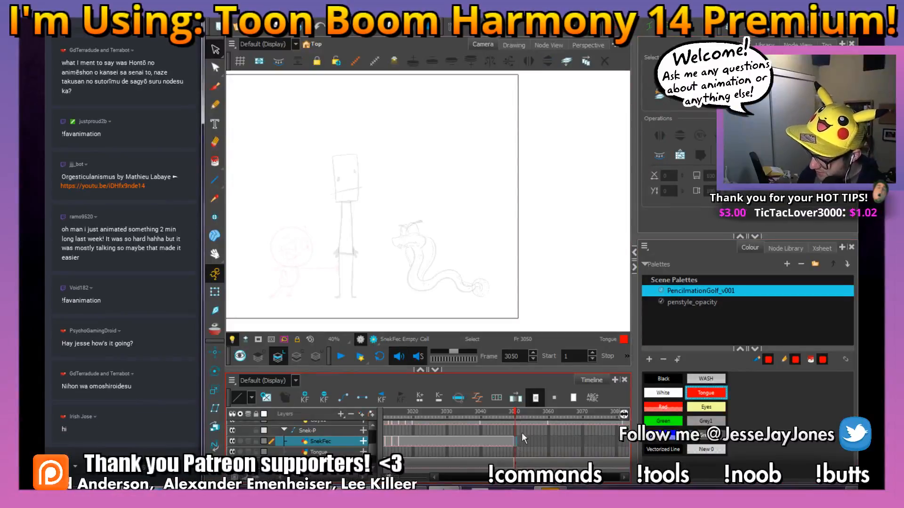
Scrub between the SnekFec timing at frames 3041 and 2864 and check the in-between body drawing at frame 2854.
mouse_move(516, 413)
left_mouse_down()
mouse_move(523, 420)
mouse_move(393, 445)
mouse_move(625, 451)
mouse_move(458, 453)
mouse_move(560, 464)
mouse_move(449, 459)
left_mouse_up()
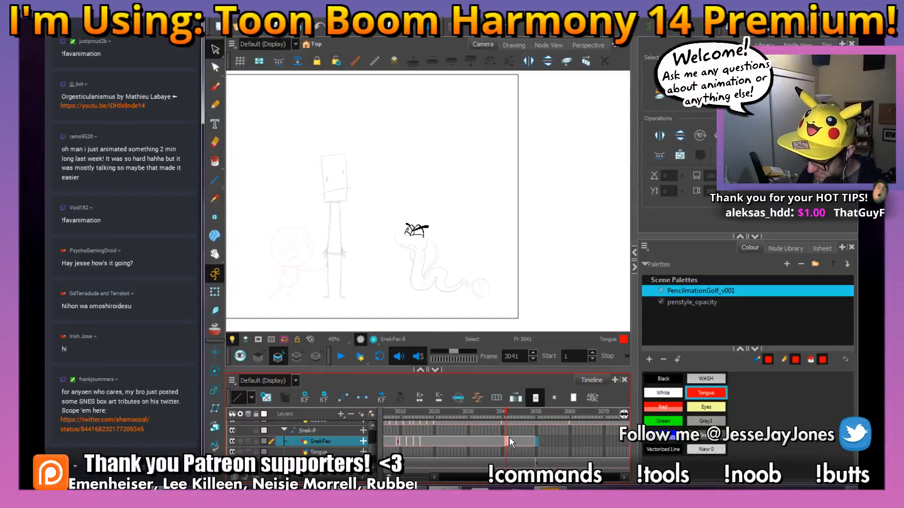
left_click_drag(509, 437, 501, 413)
mouse_move(442, 433)
left_mouse_down()
mouse_move(394, 455)
mouse_move(422, 465)
left_mouse_up()
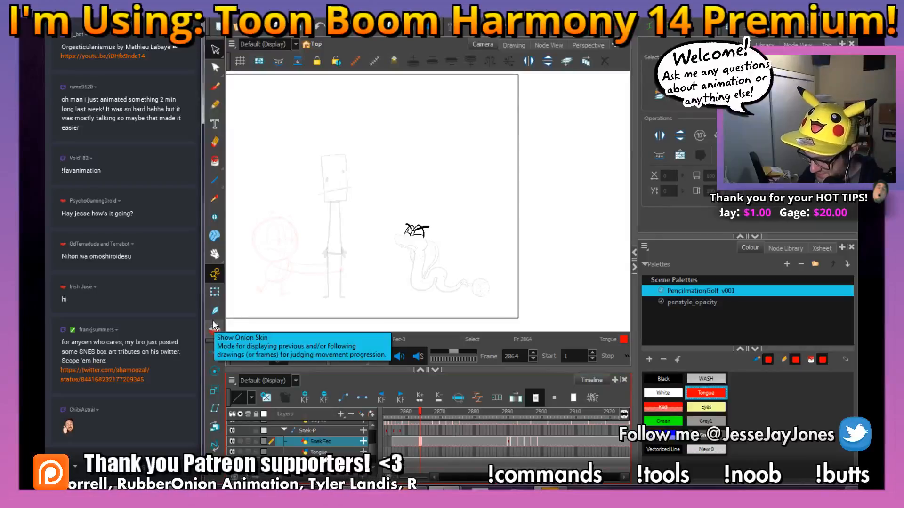
mouse_move(421, 415)
left_mouse_down()
mouse_move(394, 422)
mouse_move(533, 442)
mouse_move(408, 452)
mouse_move(514, 447)
mouse_move(416, 452)
mouse_move(619, 461)
mouse_move(415, 462)
mouse_move(596, 459)
mouse_move(653, 443)
left_mouse_up()
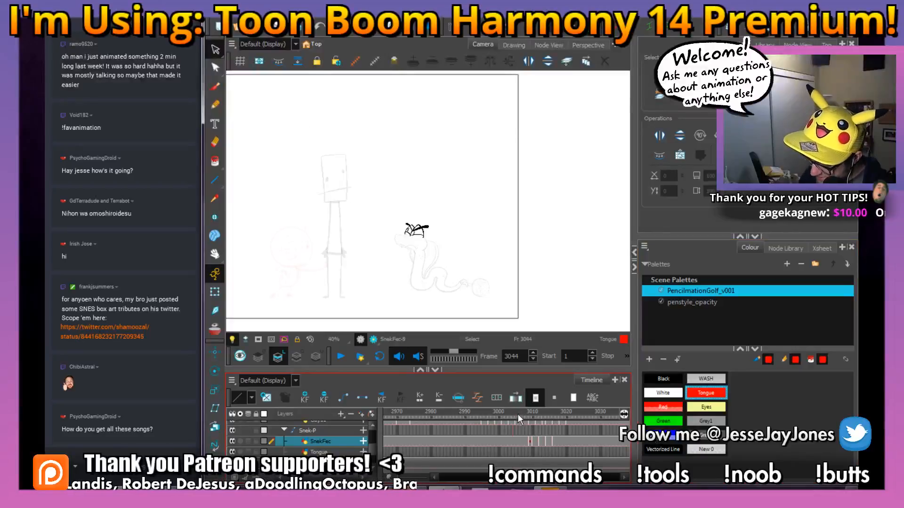
mouse_move(518, 414)
left_mouse_down()
mouse_move(540, 436)
mouse_move(612, 451)
mouse_move(551, 450)
mouse_move(621, 453)
mouse_move(372, 464)
mouse_move(433, 466)
left_mouse_up()
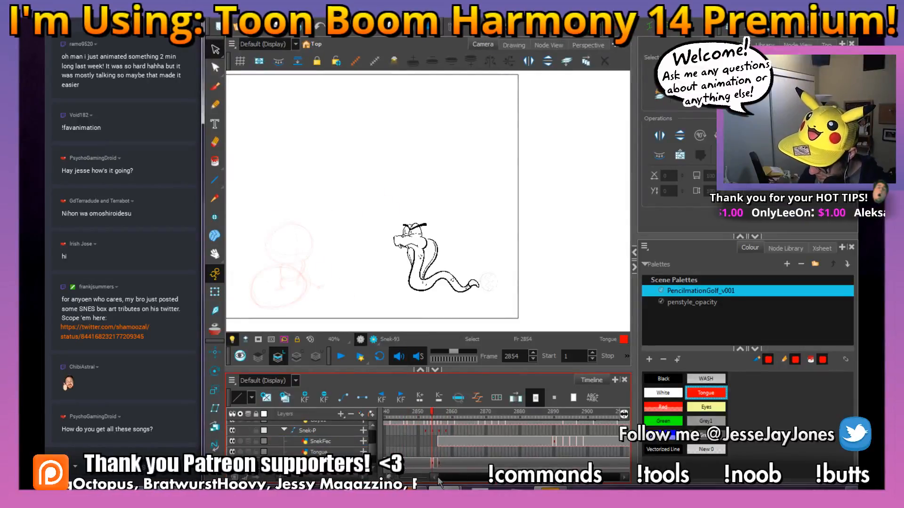
Swap the cobra's body at frame 3048 to the in-between pose used at frame 2854 and clear the SnekFec face there.
left_click_drag(574, 481, 580, 483)
left_click(500, 465)
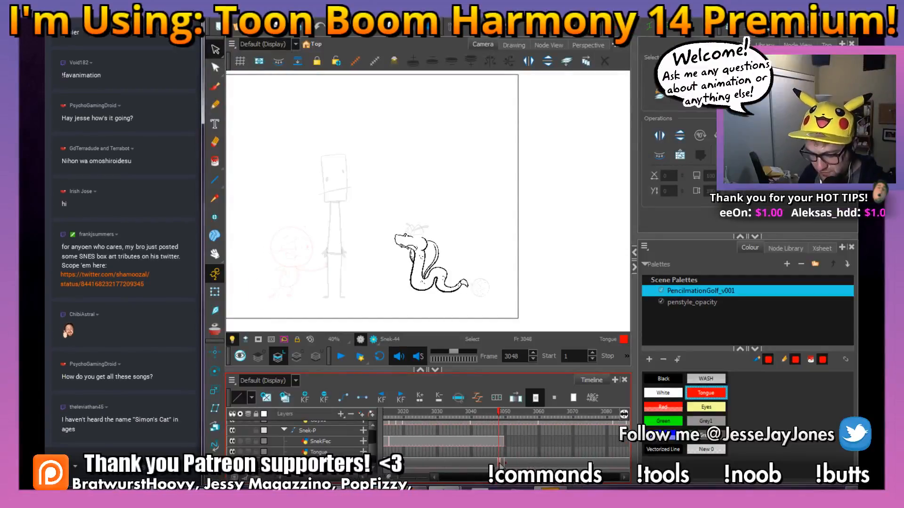
left_click(499, 442)
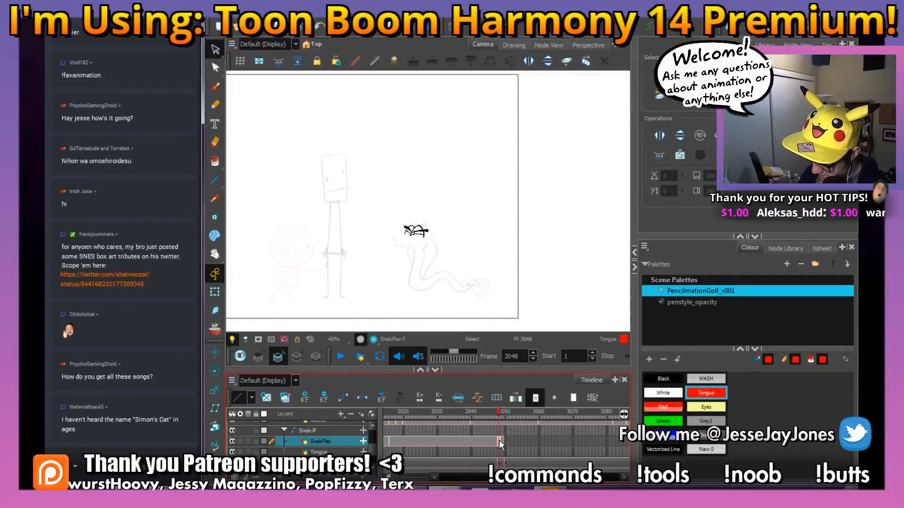
key("Delete")
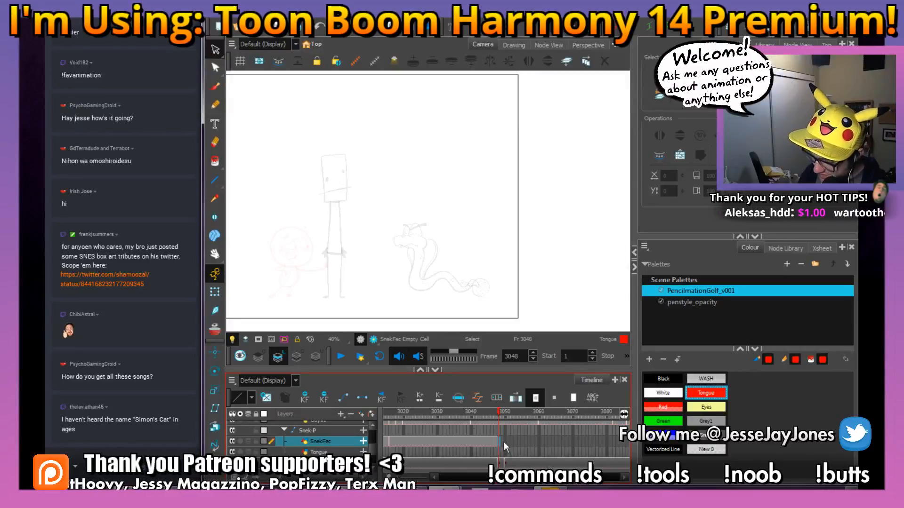
left_click_drag(320, 272, 321, 277)
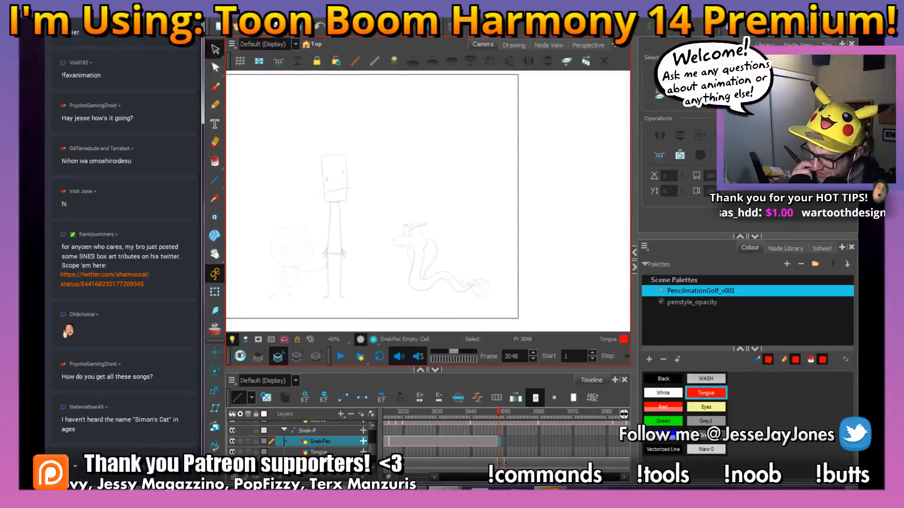
Copy the group of Snek-P peg keyframes starting at frame 2852 and paste them at frame 3046.
left_click_drag(574, 478, 569, 485)
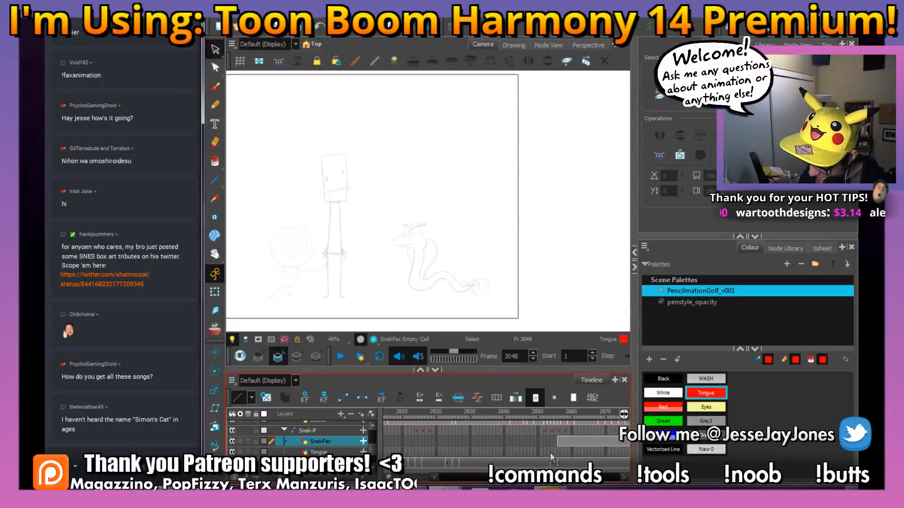
mouse_move(556, 420)
left_mouse_down()
mouse_move(518, 423)
mouse_move(543, 431)
left_mouse_up()
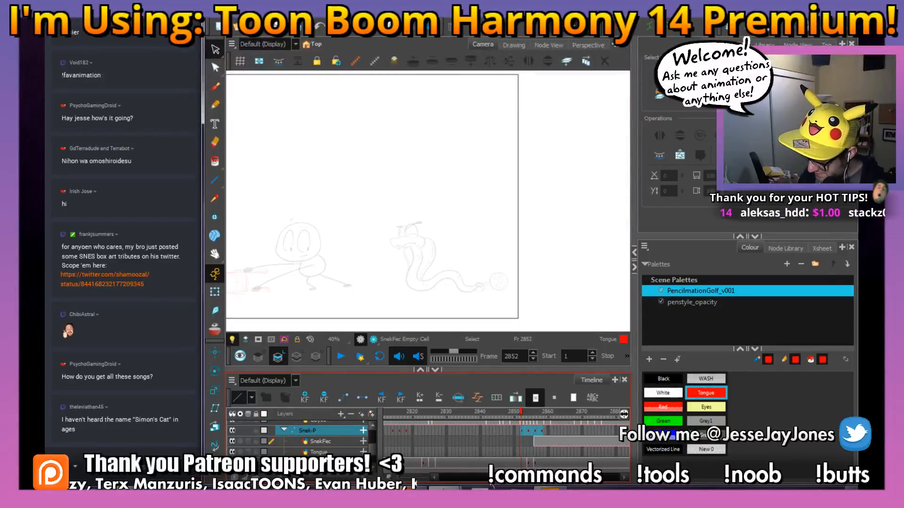
left_click_drag(567, 484, 579, 485)
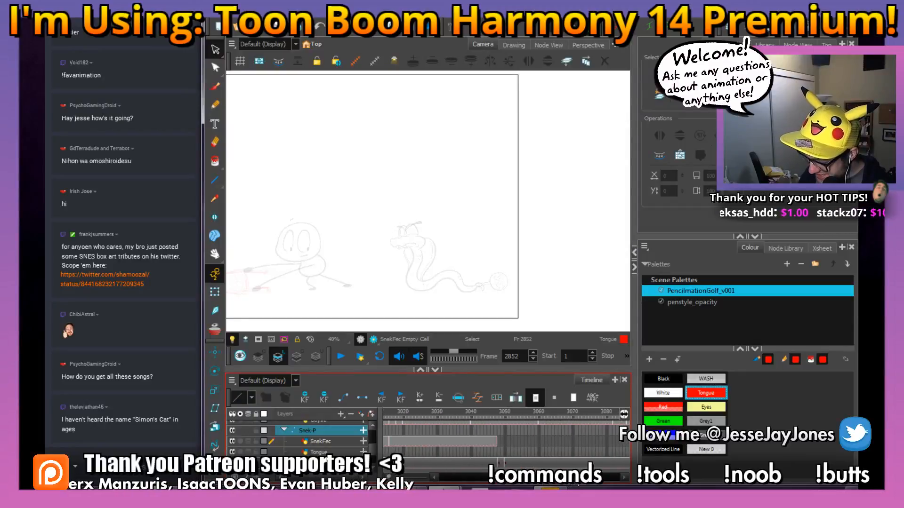
left_click(486, 411)
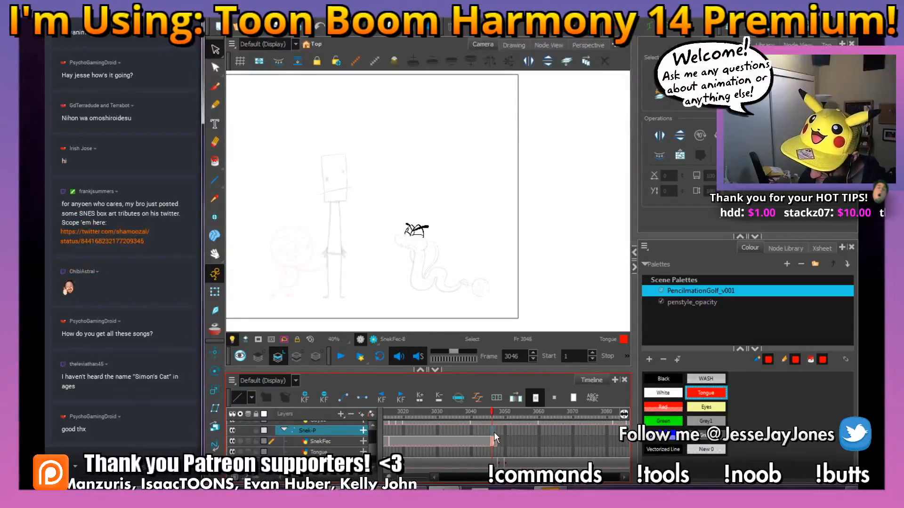
left_click(492, 430)
key("ctrl+v")
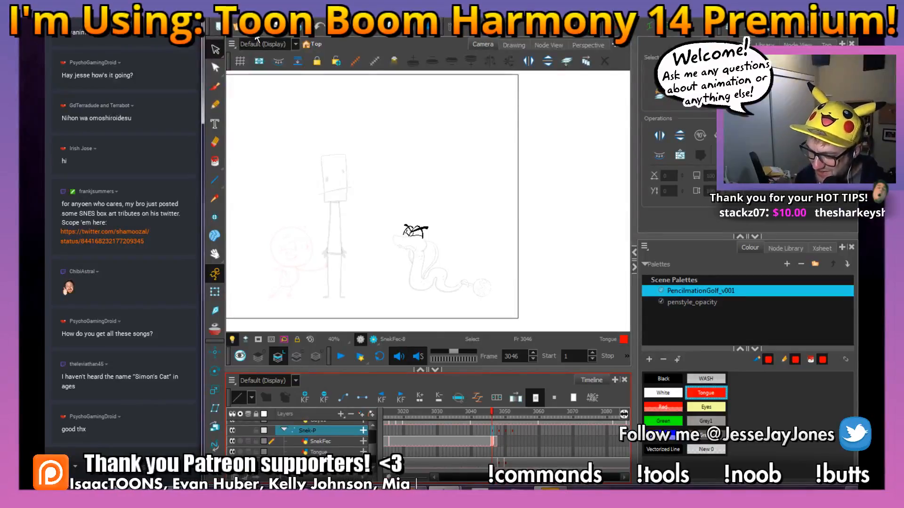
Play the cobra's pose change from frames 3040 and 3010, and check the SnekFec drawing at frame 3030.
left_click(499, 412)
left_click_drag(498, 414, 528, 438)
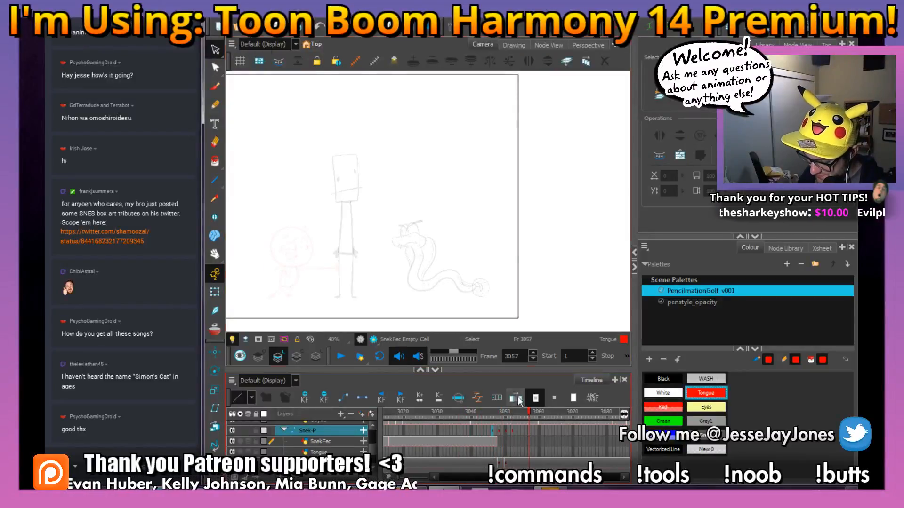
left_click(474, 417)
key("Return")
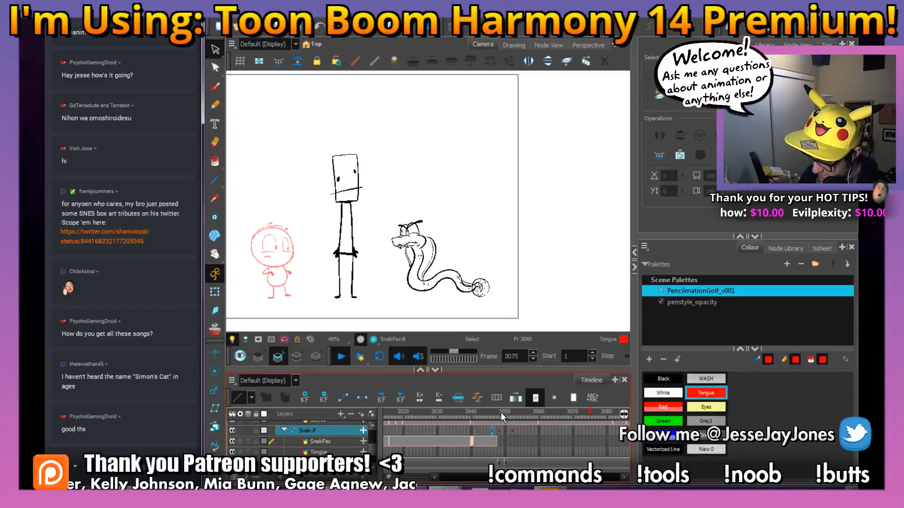
left_click_drag(499, 417, 416, 448)
key("Return")
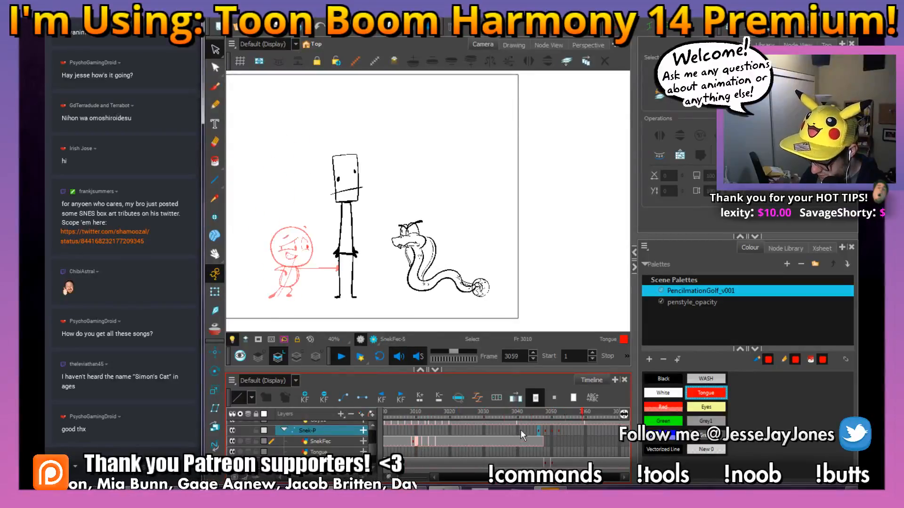
key("Return")
left_click(454, 440)
mouse_move(454, 441)
left_mouse_down()
mouse_move(423, 452)
mouse_move(603, 454)
mouse_move(483, 459)
mouse_move(565, 453)
mouse_move(534, 459)
left_mouse_up()
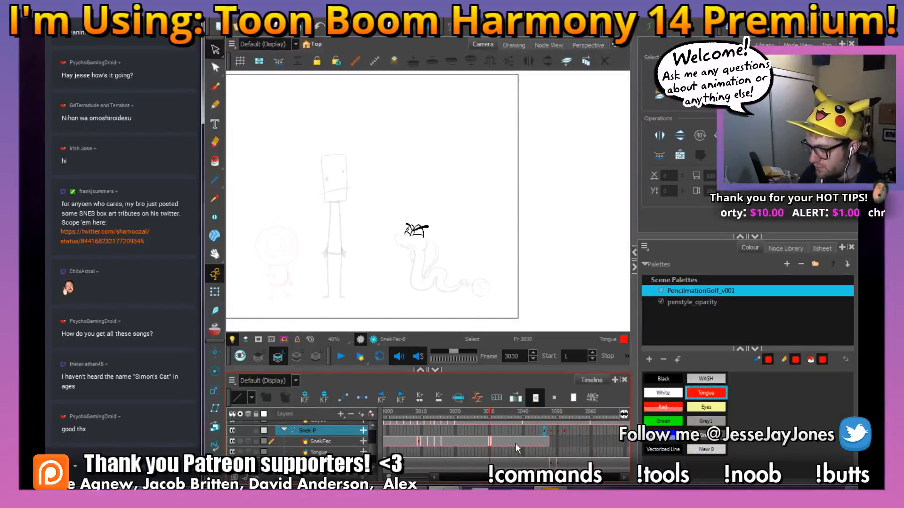
Play the cobra's pose change and go back to its Snek body drawing at frame 3050.
key("Return")
key("Return")
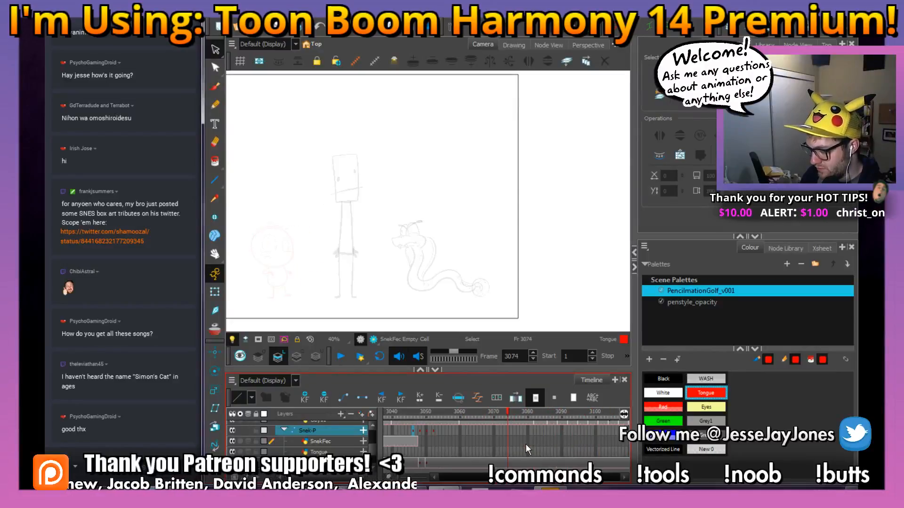
mouse_move(507, 416)
left_mouse_down()
mouse_move(502, 424)
mouse_move(439, 417)
mouse_move(426, 460)
left_mouse_up()
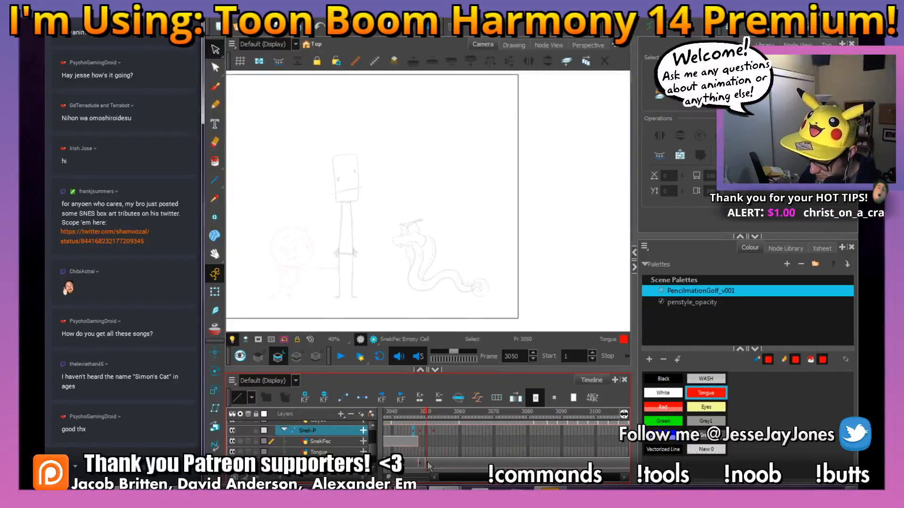
left_click(427, 463)
Duplicate the cobra's Snek drawing at frame 3050 and delete the eyebrows and pupils from the copy.
key("2")
key("2")
key("2")
key("2")
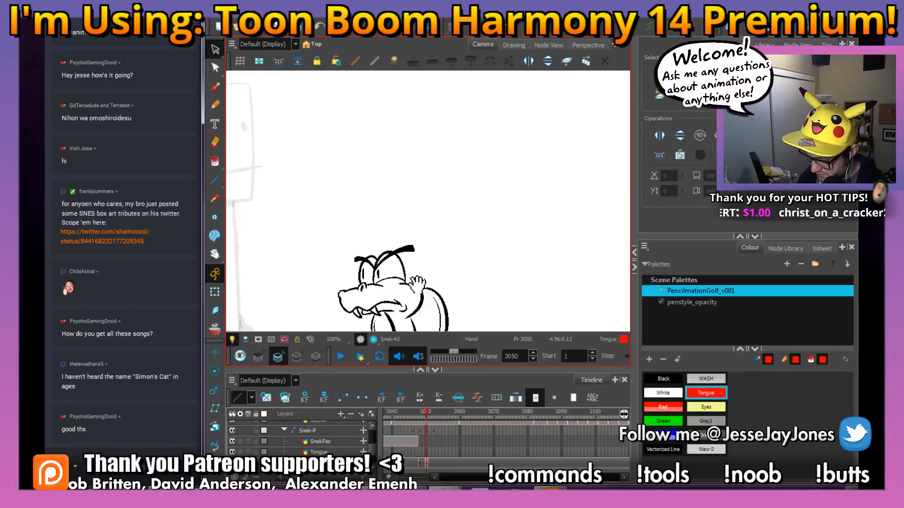
left_click_drag(418, 282, 482, 241)
key("2")
key("2")
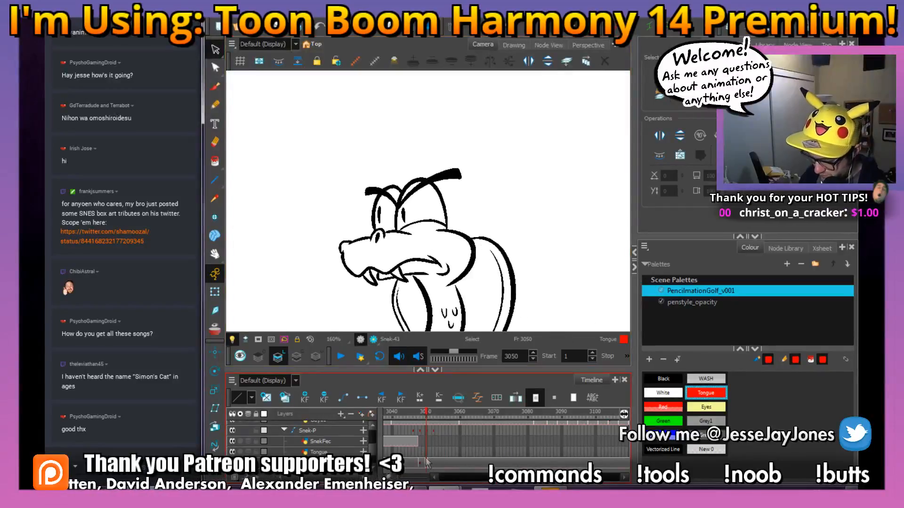
key("2")
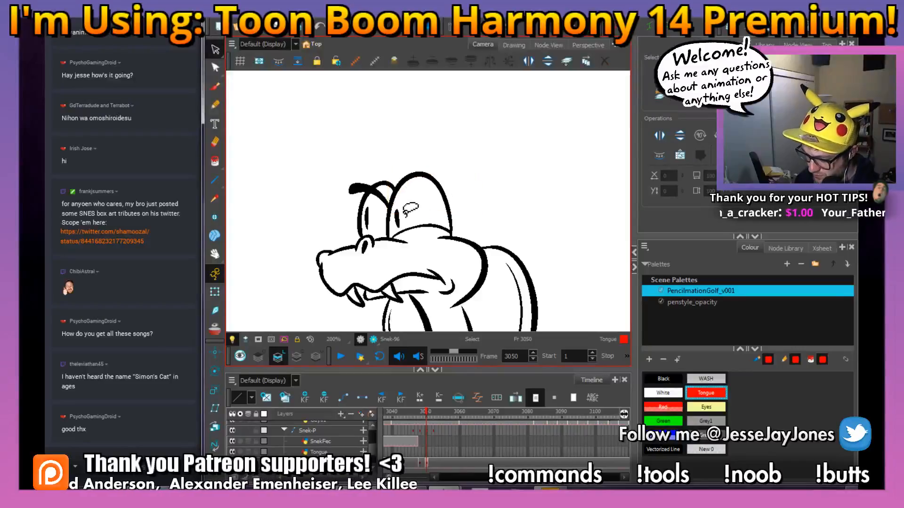
left_click(364, 190)
key("Delete")
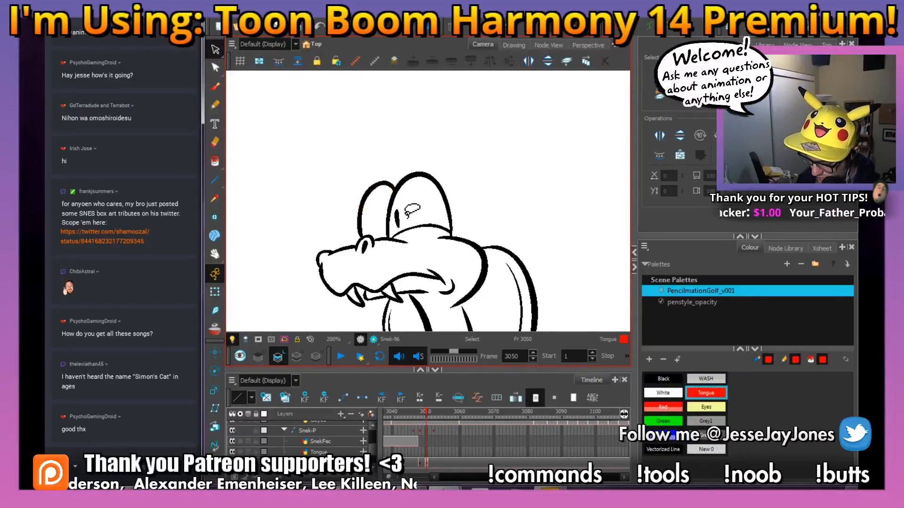
Redraw the cobra's pupils and thick filled eyebrows at frame 3050 in black with Brush 1, size 10, using onion skin as a guide.
left_click(216, 87)
key("space")
left_click_drag(458, 217, 449, 225)
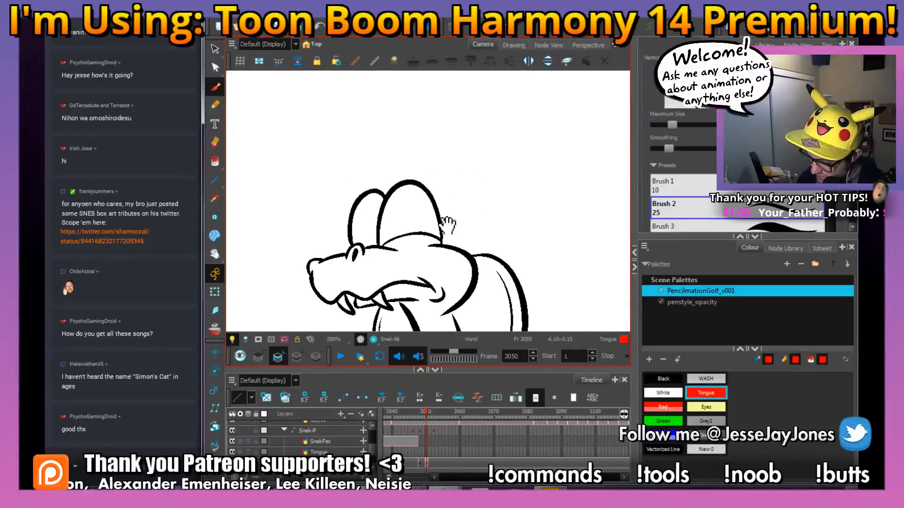
left_click_drag(412, 192, 440, 180)
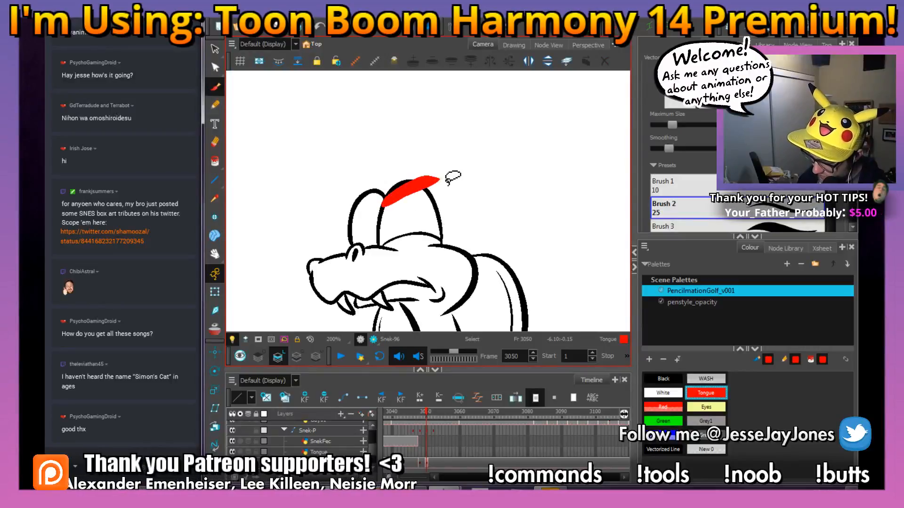
key("ctrl+z")
left_click(681, 186)
left_click(664, 379)
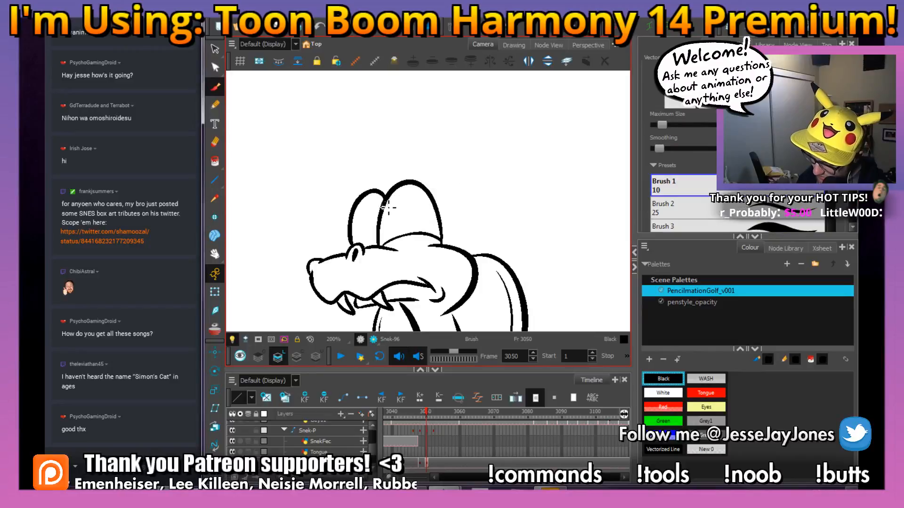
left_click(215, 333)
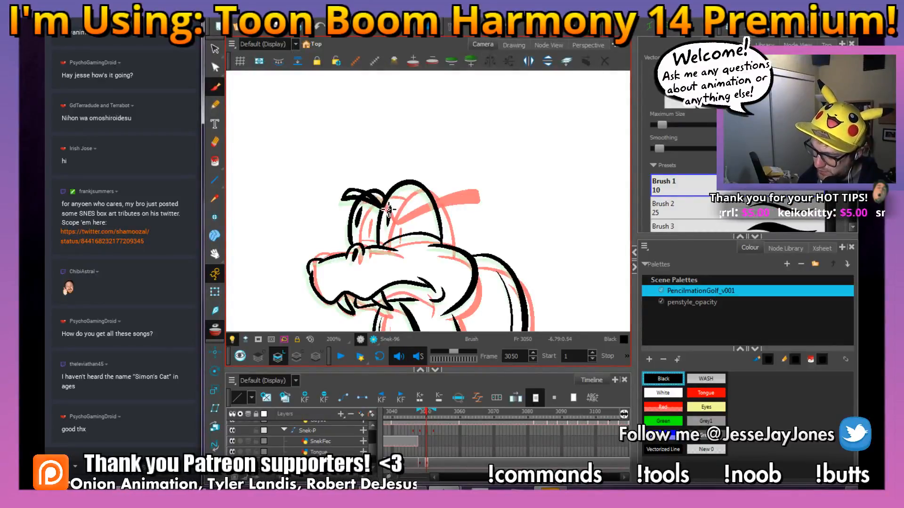
mouse_move(434, 186)
left_mouse_down()
mouse_move(461, 185)
mouse_move(467, 199)
mouse_move(398, 206)
left_mouse_up()
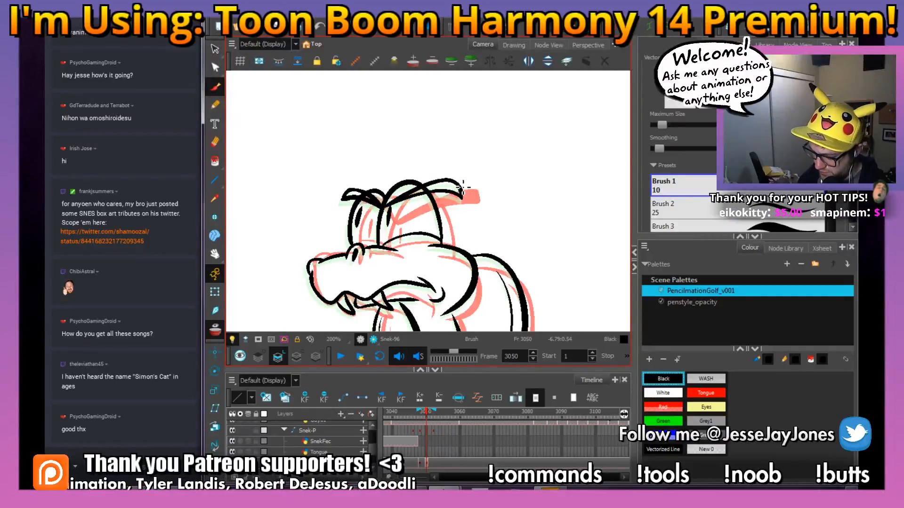
key("i")
left_click(446, 186)
left_click(422, 192)
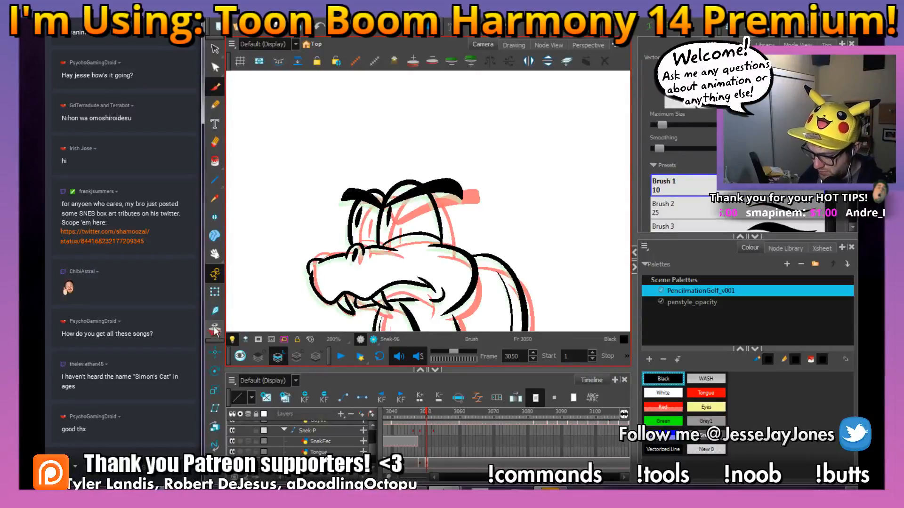
Turn off onion skin and play the cobra's pose change from about frame 3042 to check the redrawn brows.
key("alt+o")
key("1")
key("1")
key("1")
key("1")
key("1")
key("1")
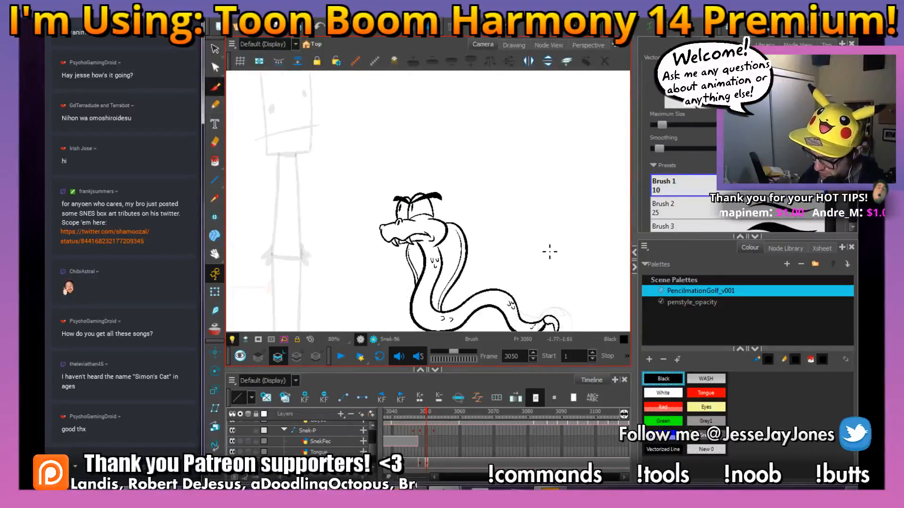
left_click(428, 418)
mouse_move(428, 417)
left_mouse_down()
mouse_move(420, 415)
mouse_move(438, 418)
mouse_move(392, 423)
mouse_move(428, 429)
left_mouse_up()
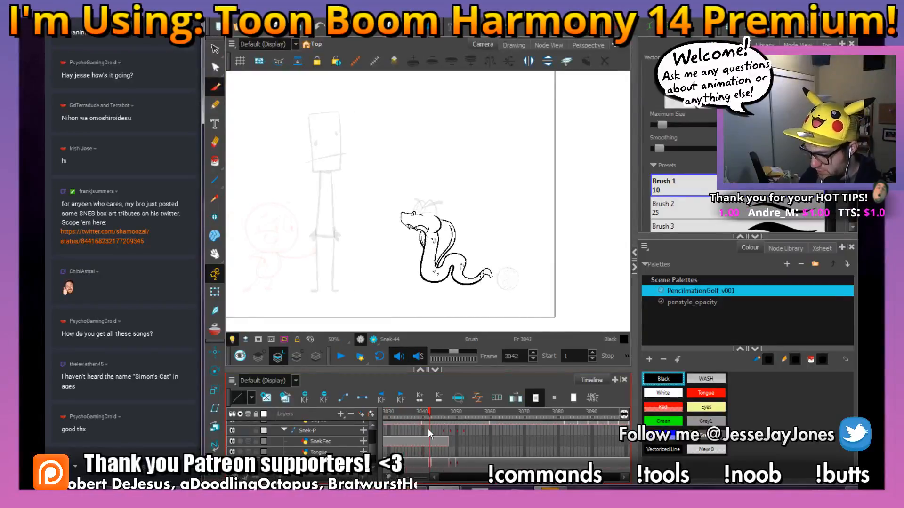
key("shift+Return")
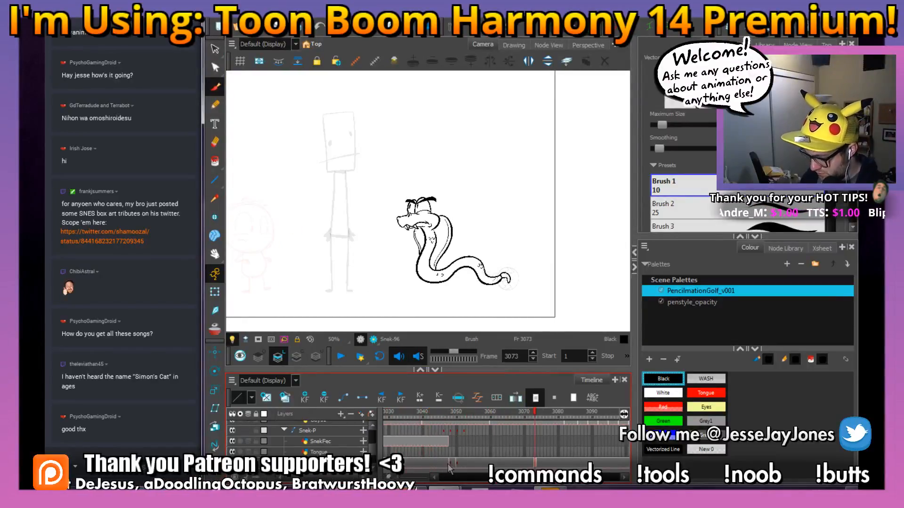
Duplicate the cobra's Snek drawing at frame 3048 and turn on onion skin for editing the copy.
key("2")
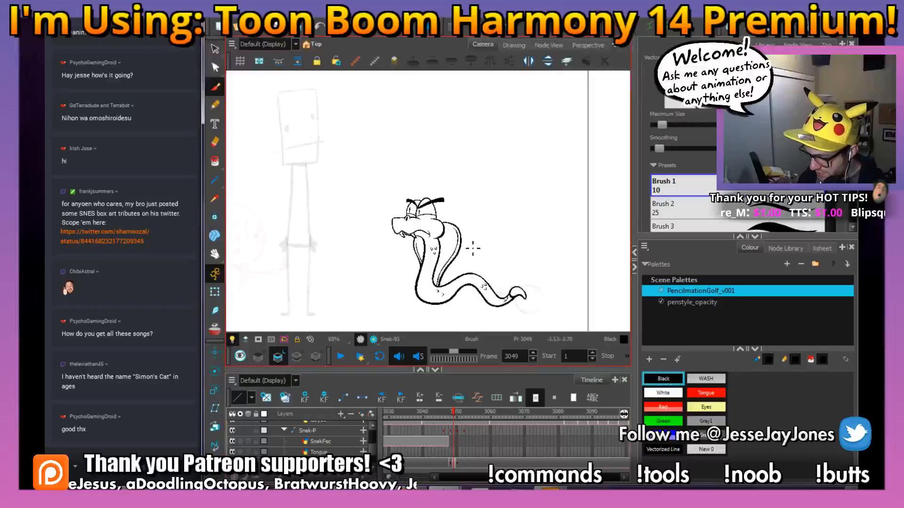
key("2")
key("2")
key("2")
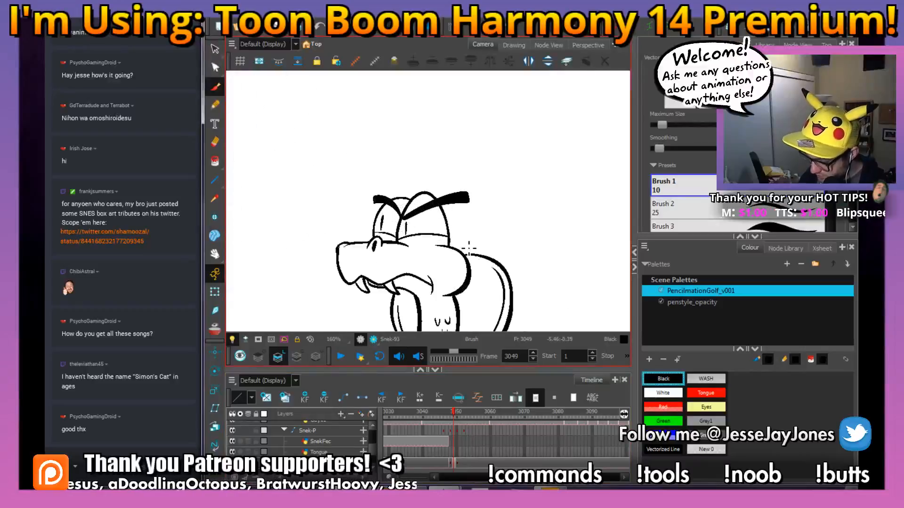
key("2")
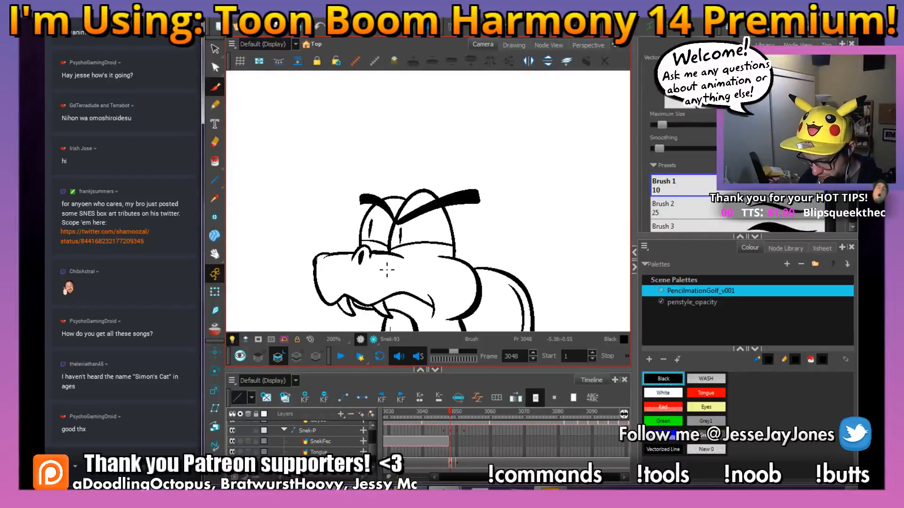
key("2")
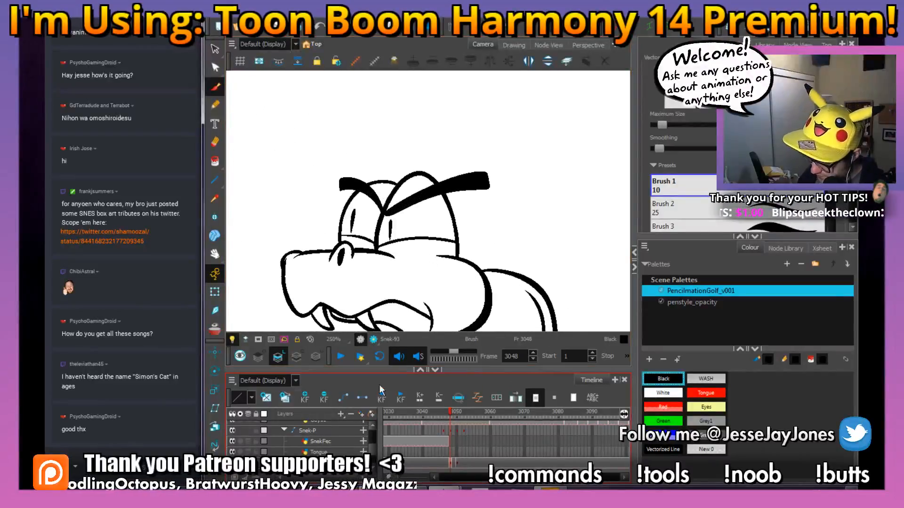
left_click(286, 399)
left_click(215, 49)
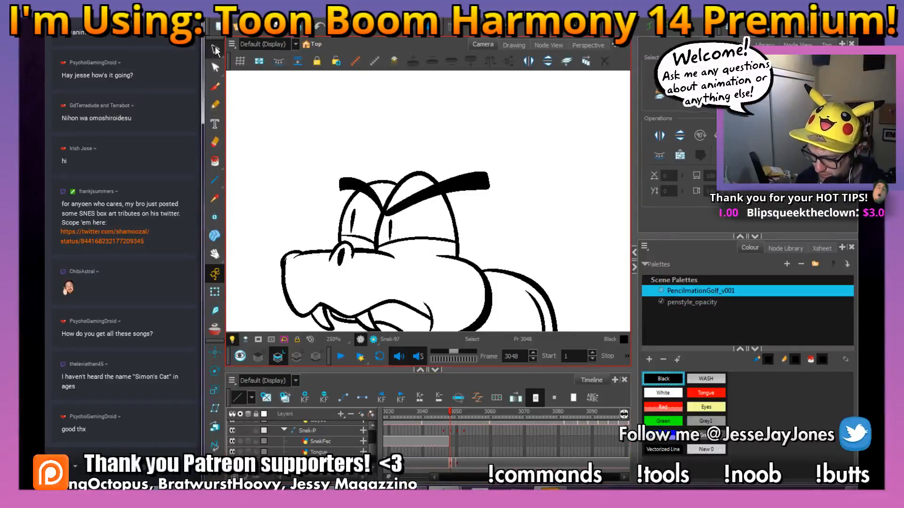
left_click(215, 330)
key("2")
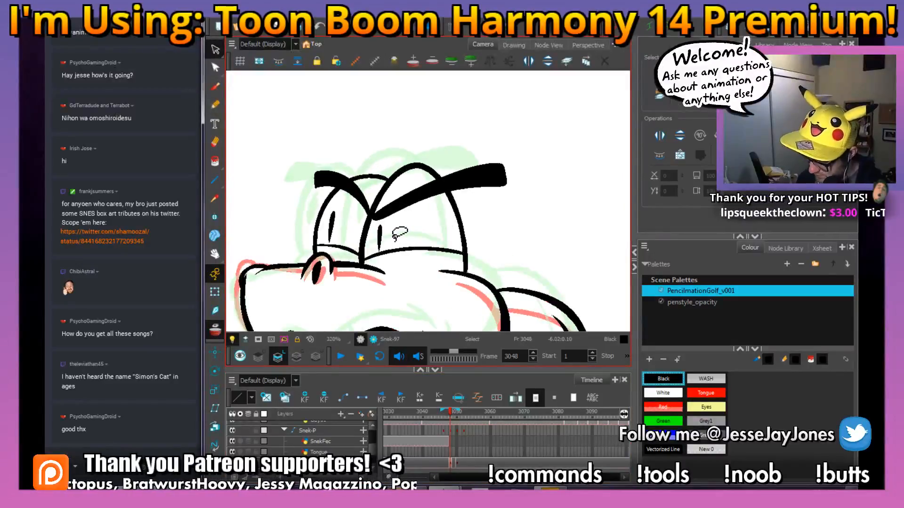
Move and tilt the cobra's two pupils beneath the eyebrows in the frame 3048 drawing.
left_click(380, 239)
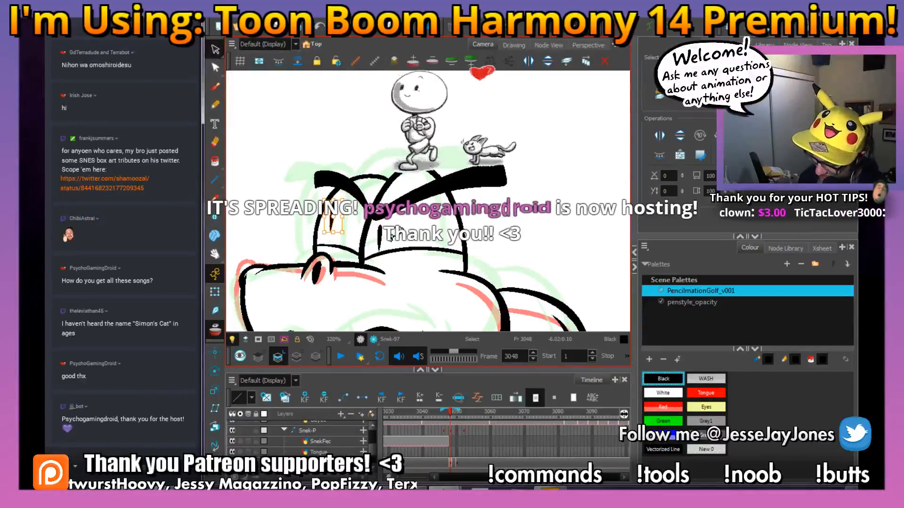
left_click_drag(381, 227, 380, 221)
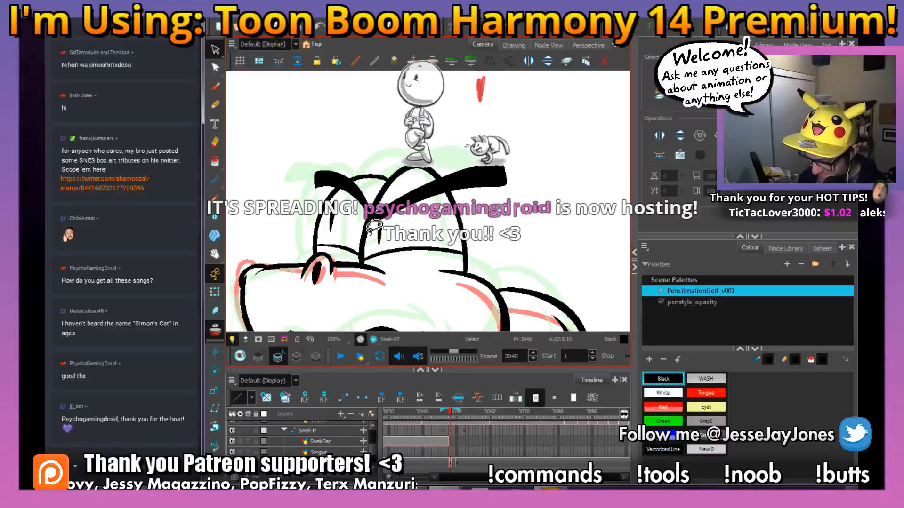
left_click(333, 217)
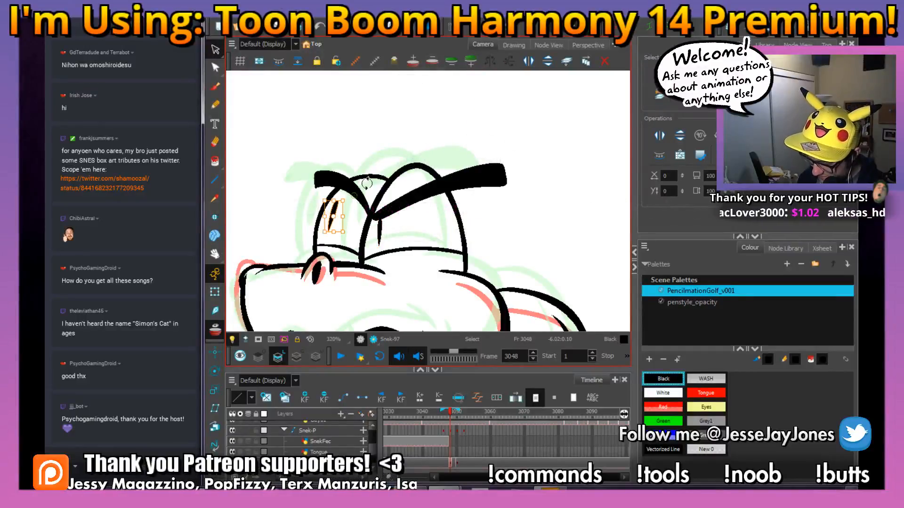
left_click(456, 151)
key("1")
left_click(404, 218)
key("2")
key("2")
key("2")
key("2")
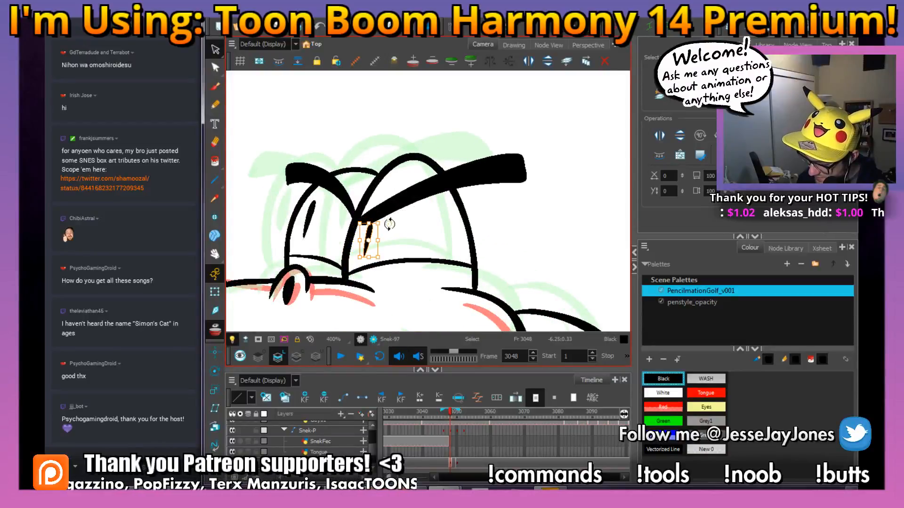
left_click(507, 245)
Turn off onion skin and play the cobra's pose change through frames 3048 and 3050 to check the adjusted pupils.
key("1")
key("1")
key("1")
key("1")
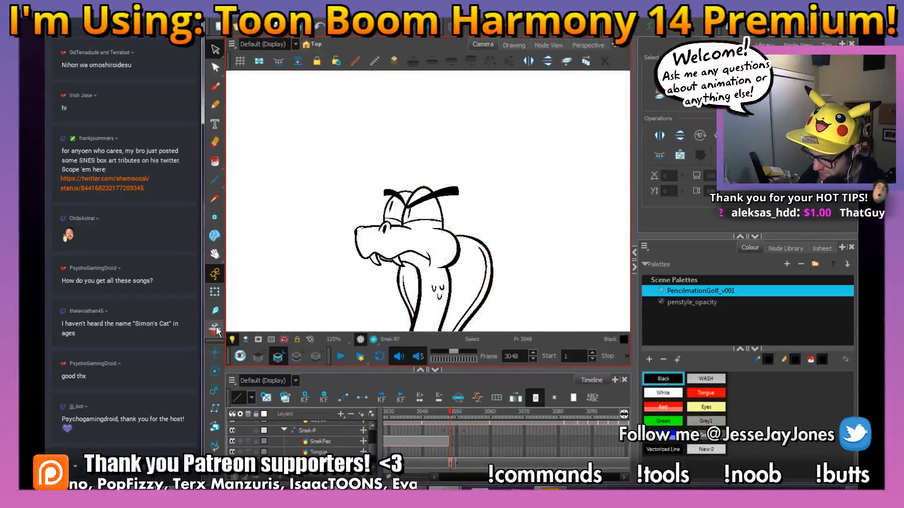
mouse_move(448, 413)
left_mouse_down()
mouse_move(463, 417)
mouse_move(419, 426)
left_mouse_up()
key("shift+Return")
key("shift+Return")
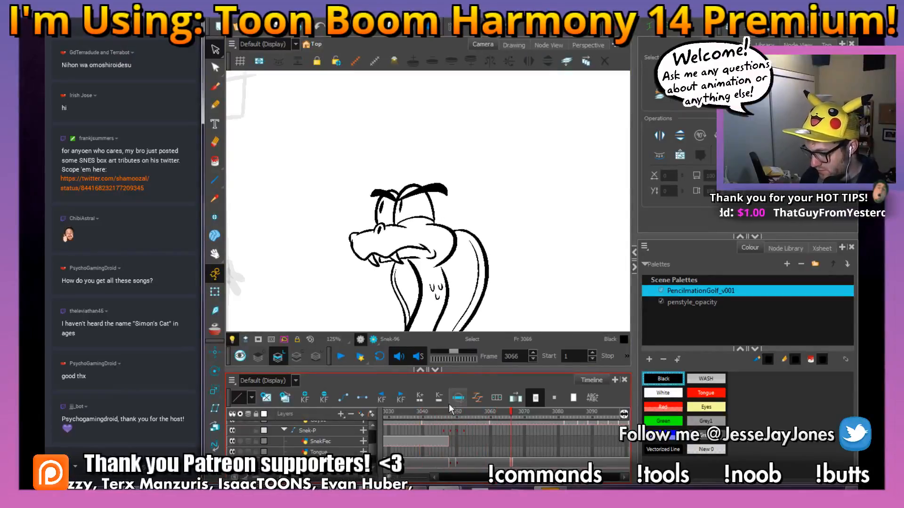
key("1")
key("1")
key("1")
key("1")
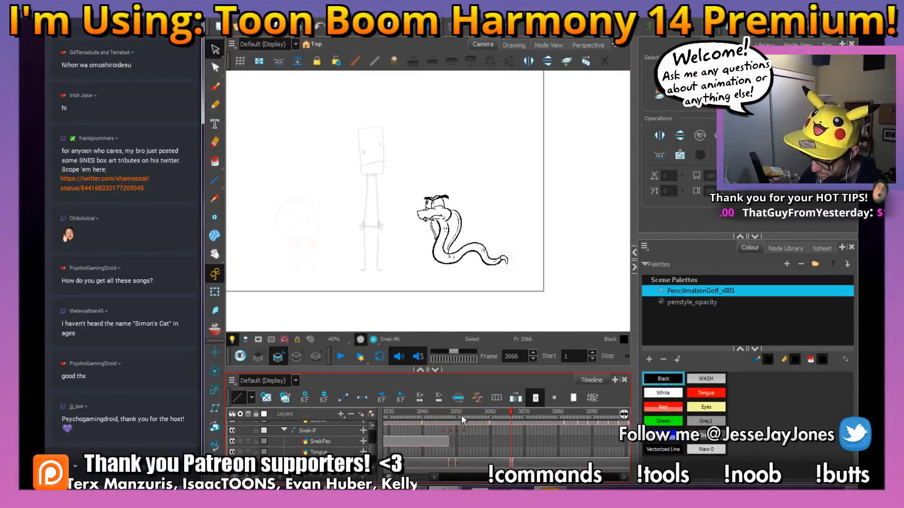
Check the rattle's poses around frames 2854 to 2856, and rotate and move the rattle at frame 3050 onto the cobra's tail tip.
left_click_drag(461, 415, 430, 425)
scroll(434, 431, "down", 2)
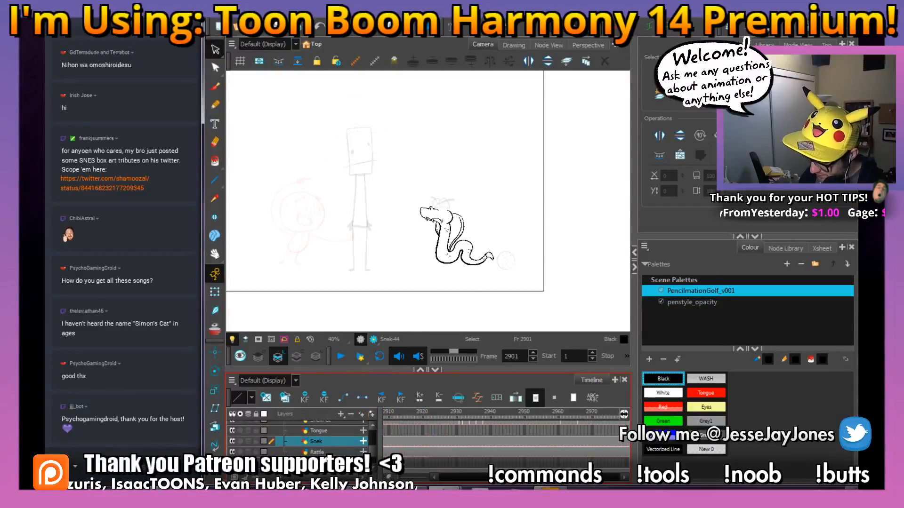
left_click(513, 452)
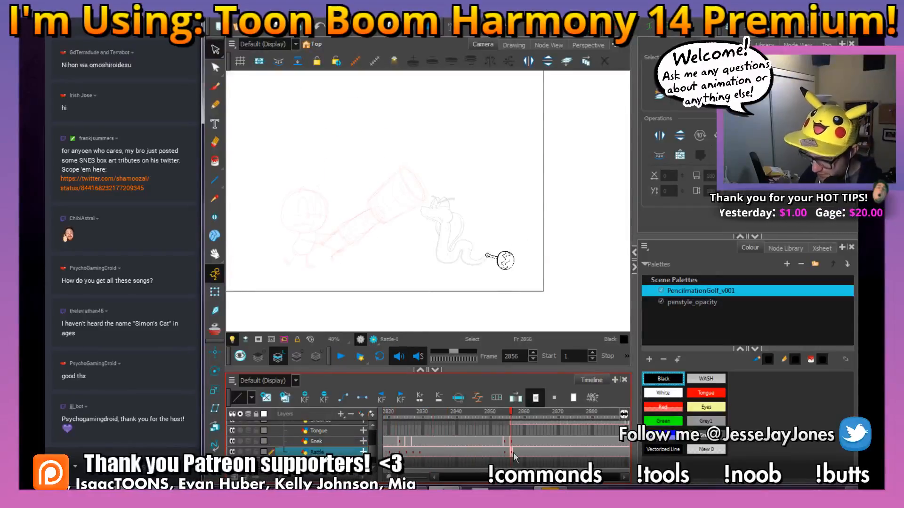
left_click_drag(568, 478, 587, 485)
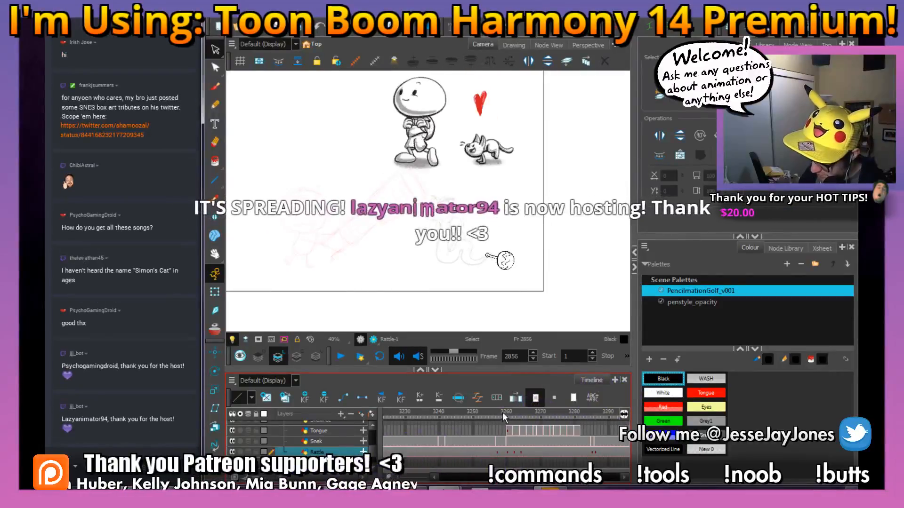
left_click_drag(502, 413, 442, 457)
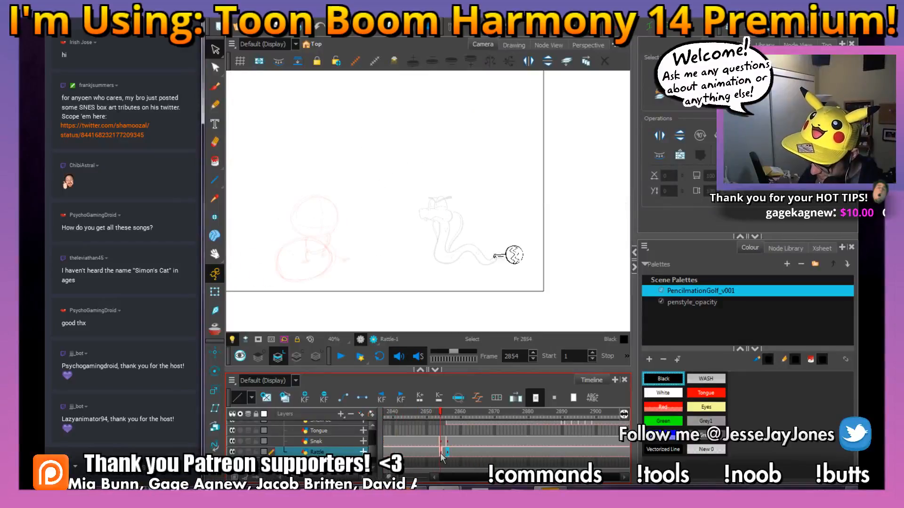
left_click_drag(439, 411, 437, 446)
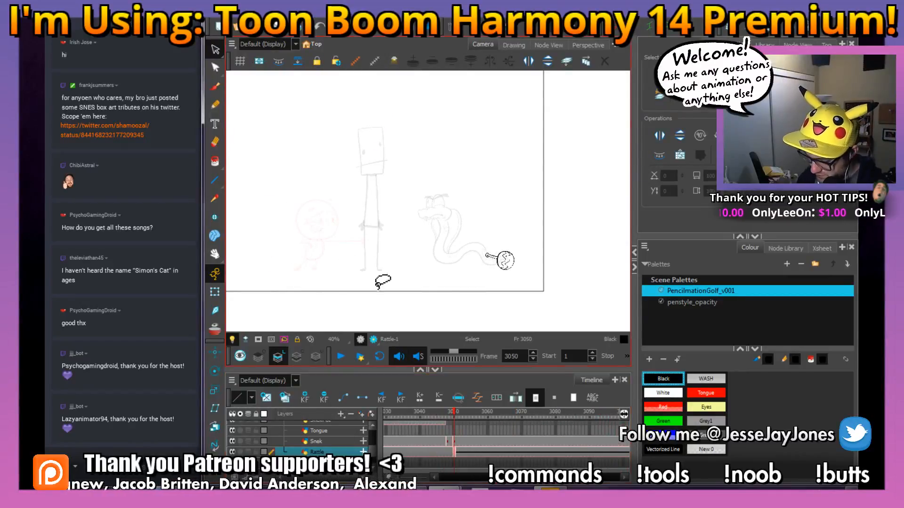
left_click(215, 292)
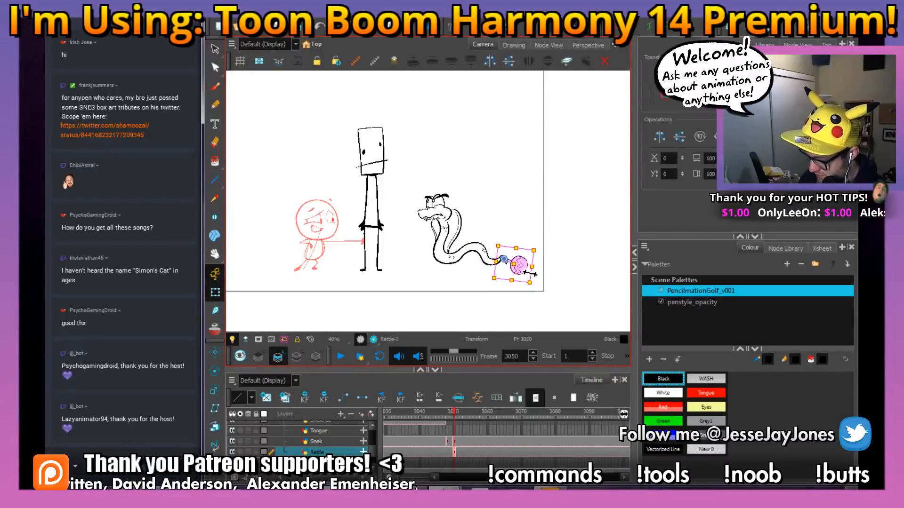
left_click(448, 414)
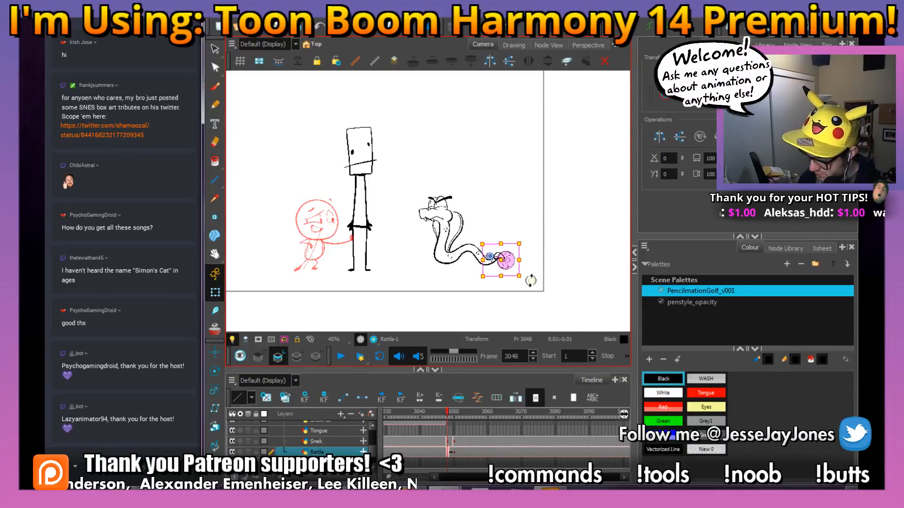
Reposition and rotate the snake's rattle to follow the tail tip at frames 3048 and 3050, and play back the motion.
left_click_drag(514, 269, 533, 287)
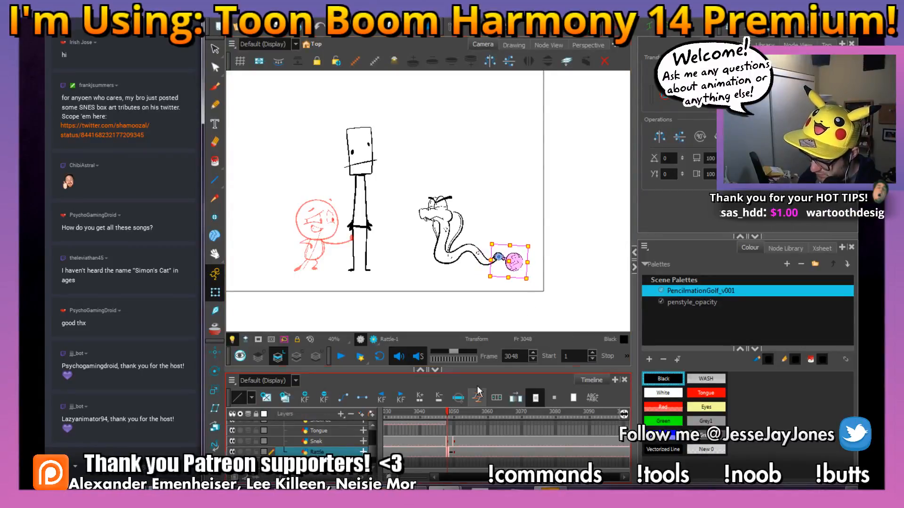
left_click_drag(446, 412, 458, 414)
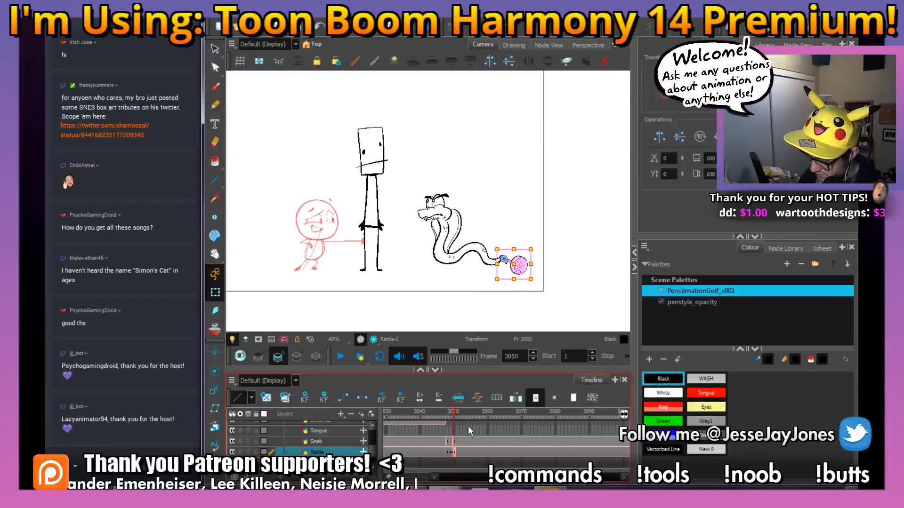
left_click_drag(539, 278, 538, 290)
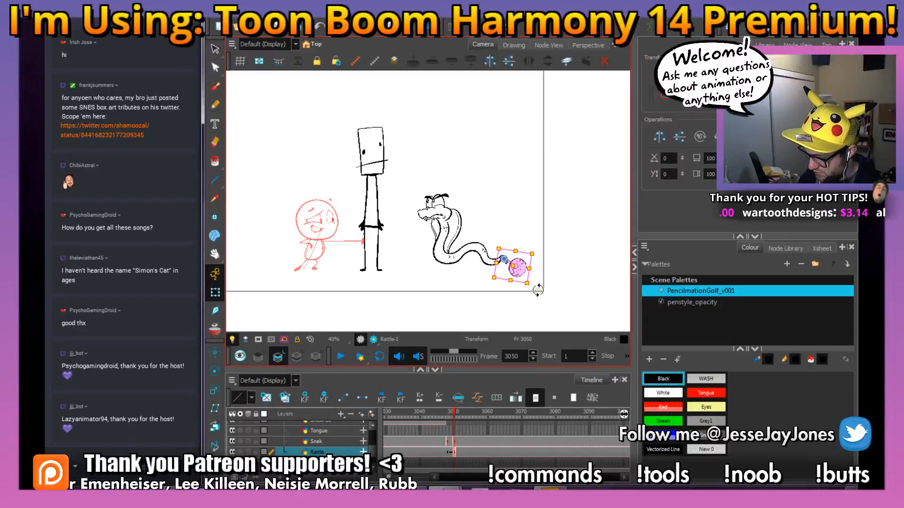
left_click(443, 452)
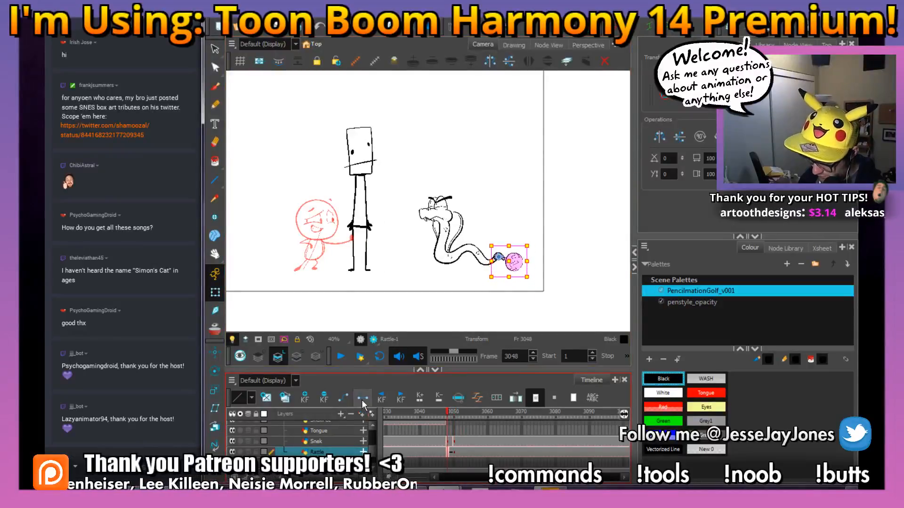
key("Return")
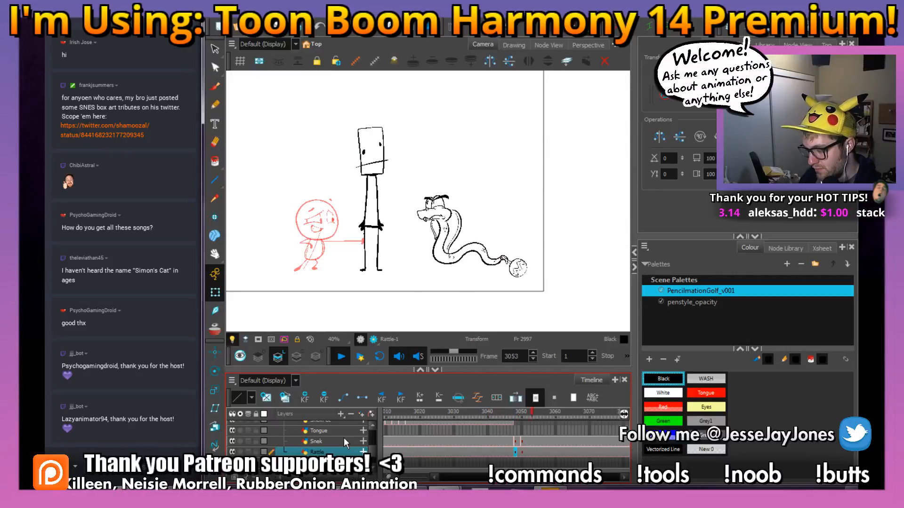
left_click(480, 414)
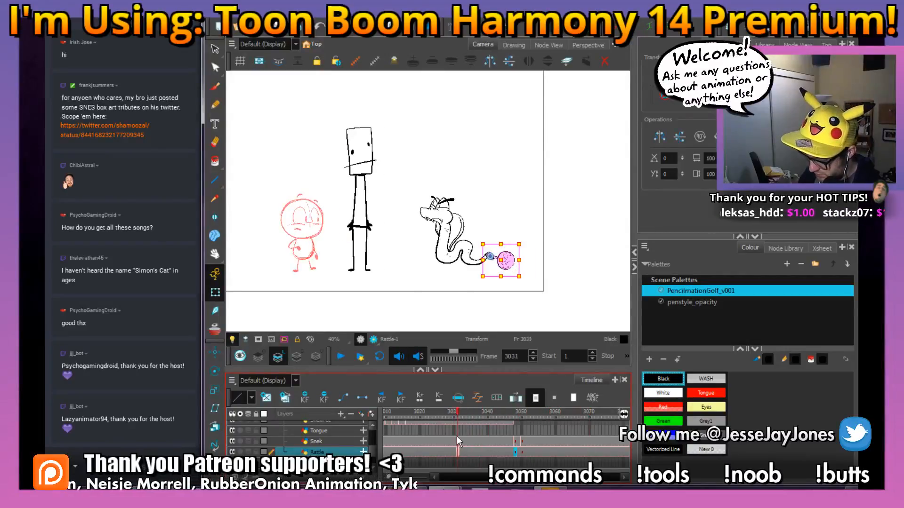
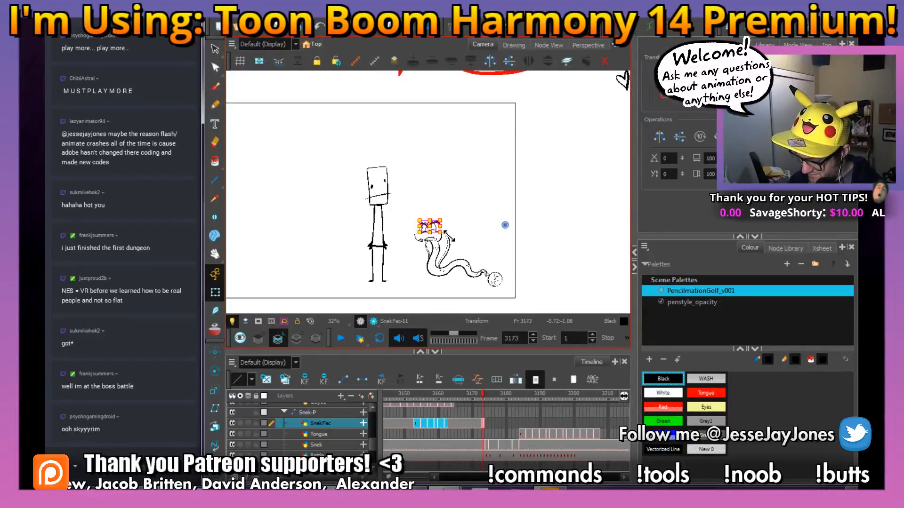
Scrub back through the earlier snake animation and go to frame 2805 on the Snek layer.
left_click(395, 416)
left_click_drag(395, 415, 498, 409)
left_click(398, 399)
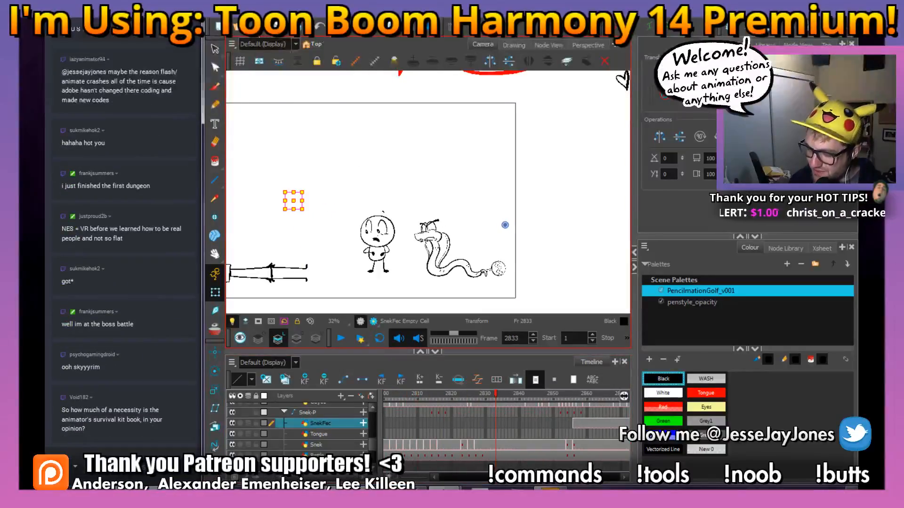
left_click_drag(501, 396, 537, 447)
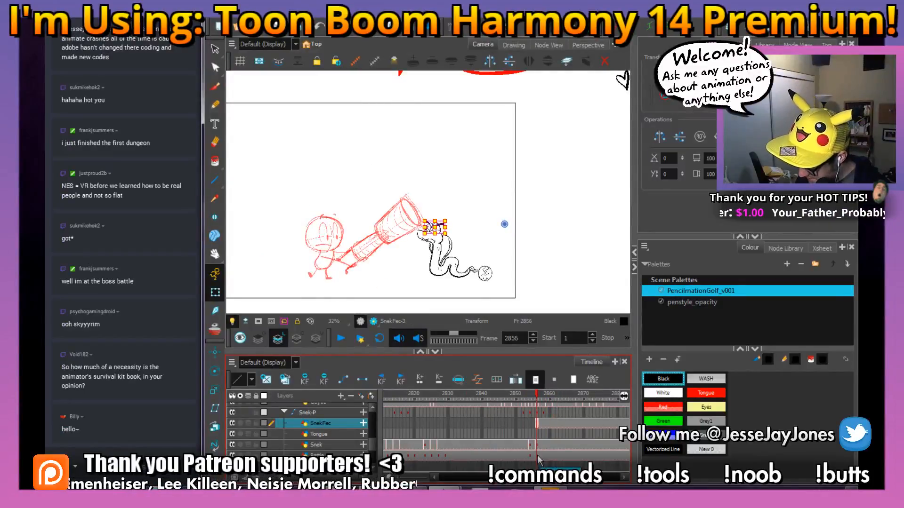
left_click(538, 455)
left_click_drag(543, 211, 486, 217)
left_click_drag(507, 396, 434, 416)
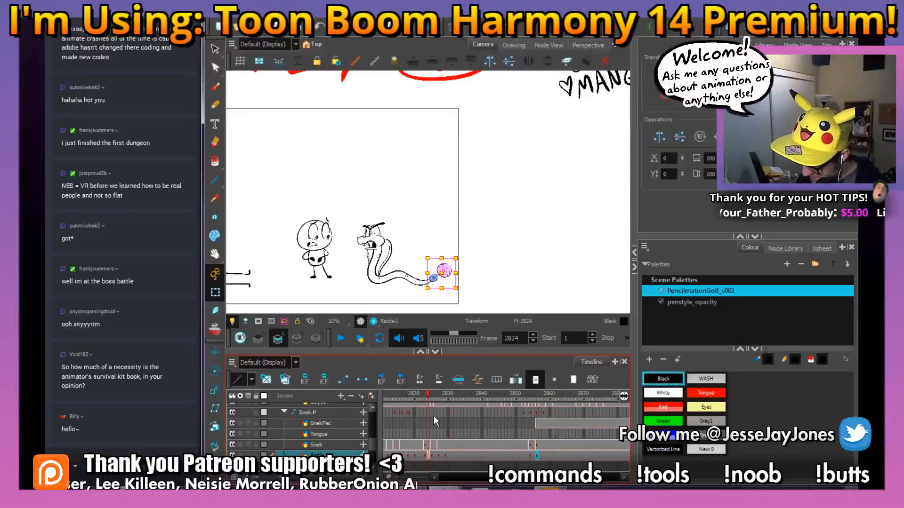
left_click(536, 444)
left_click(409, 445)
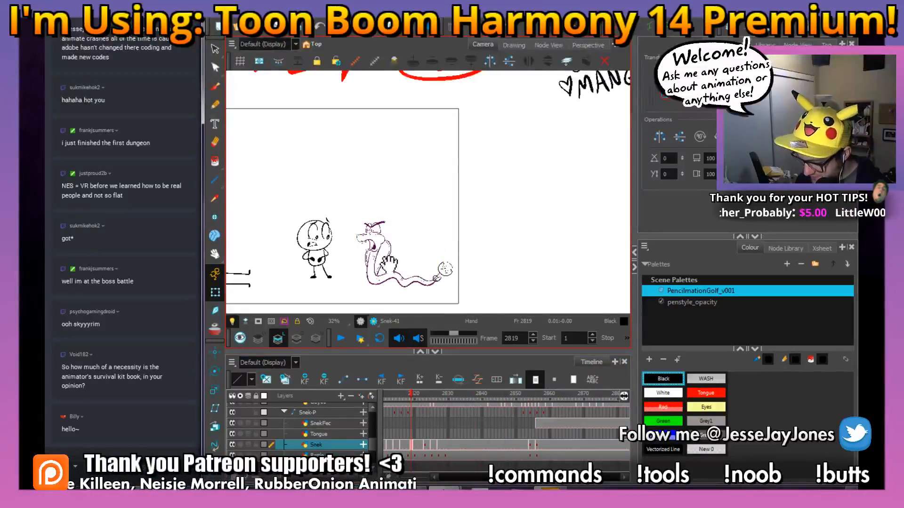
left_click_drag(383, 258, 402, 235)
mouse_move(411, 396)
left_mouse_down()
mouse_move(381, 404)
mouse_move(489, 408)
left_mouse_up()
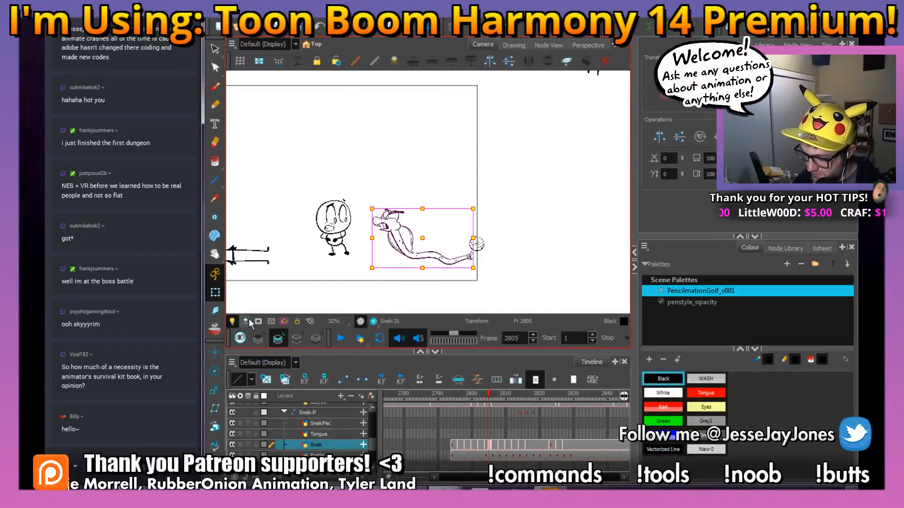
Show the snake in the Drawing view and fill its frame 2805 drawing with White using Paint Unpainted.
left_click(514, 45)
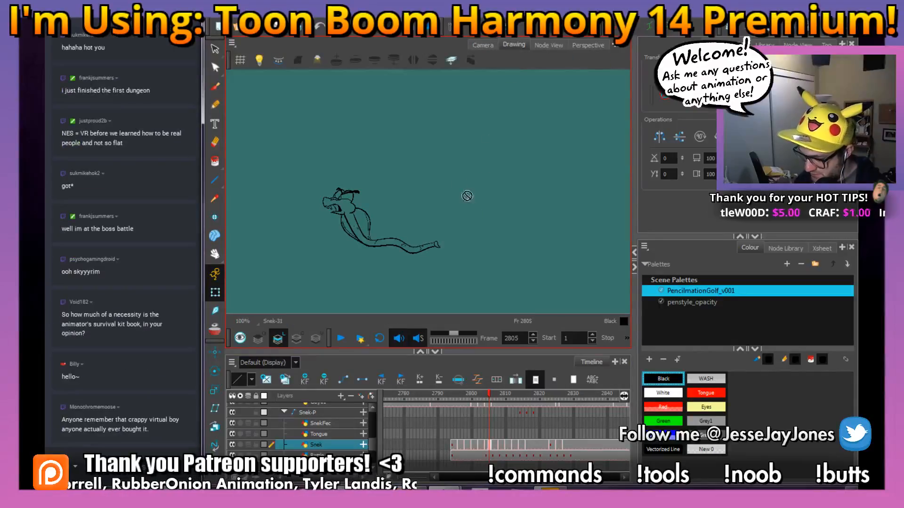
left_click(215, 163)
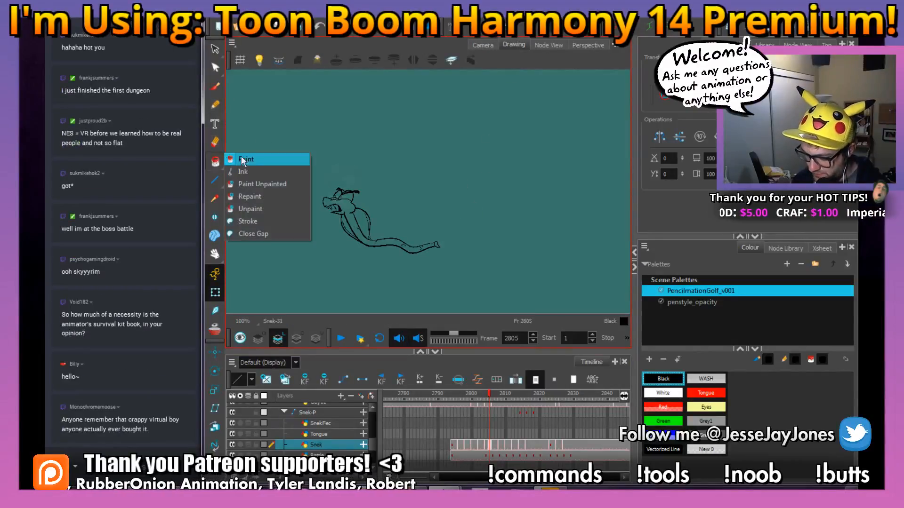
left_click(296, 156)
left_click(215, 162)
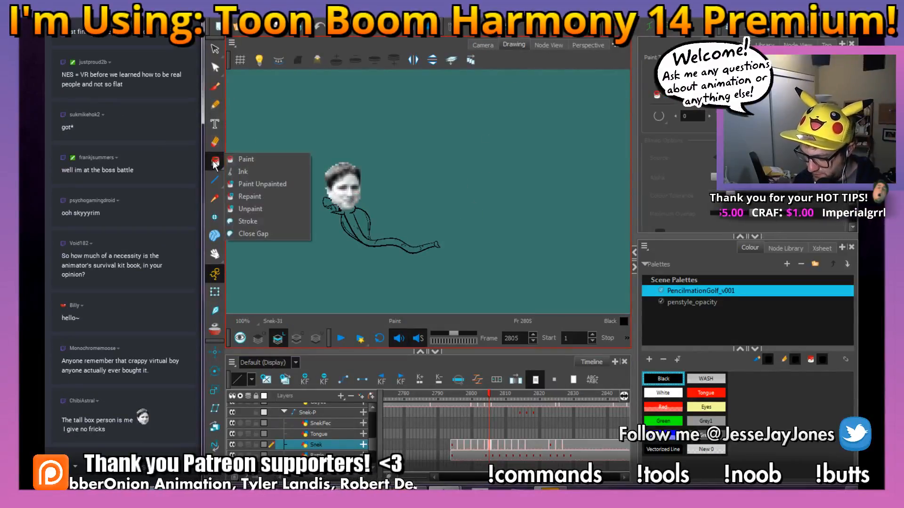
left_click(252, 183)
left_click(674, 393)
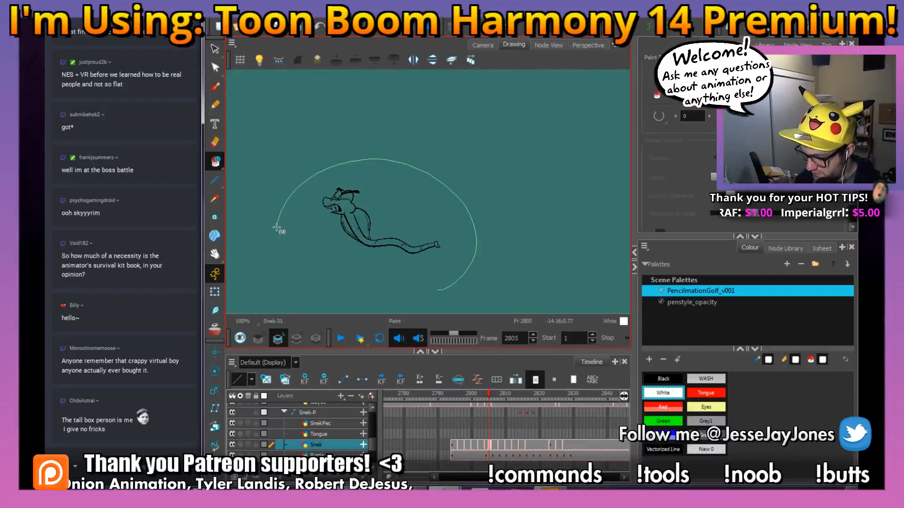
left_click_drag(286, 202, 433, 297)
Fill the unpainted areas of the snake drawings from frame 2806 through 2812 with White.
key("period")
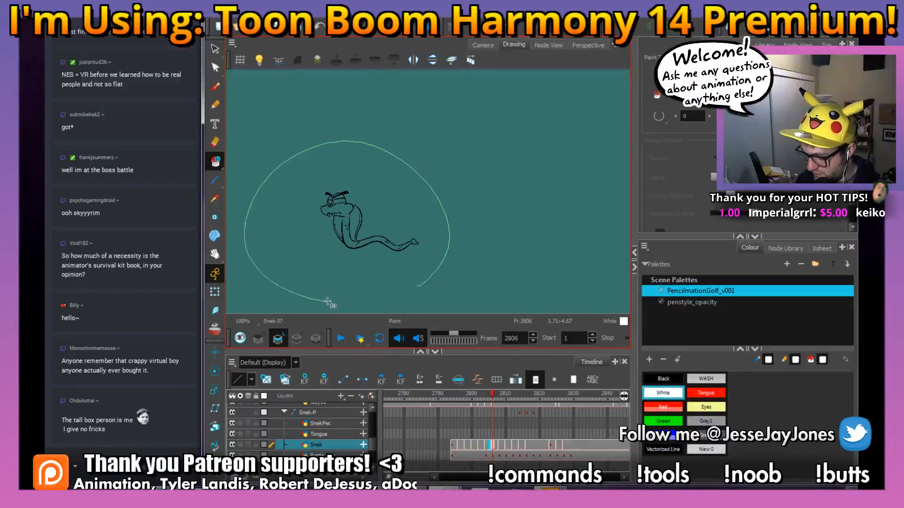
left_click_drag(280, 287, 414, 289)
key("period")
key("period")
left_click_drag(433, 229, 393, 238)
key("period")
key("period")
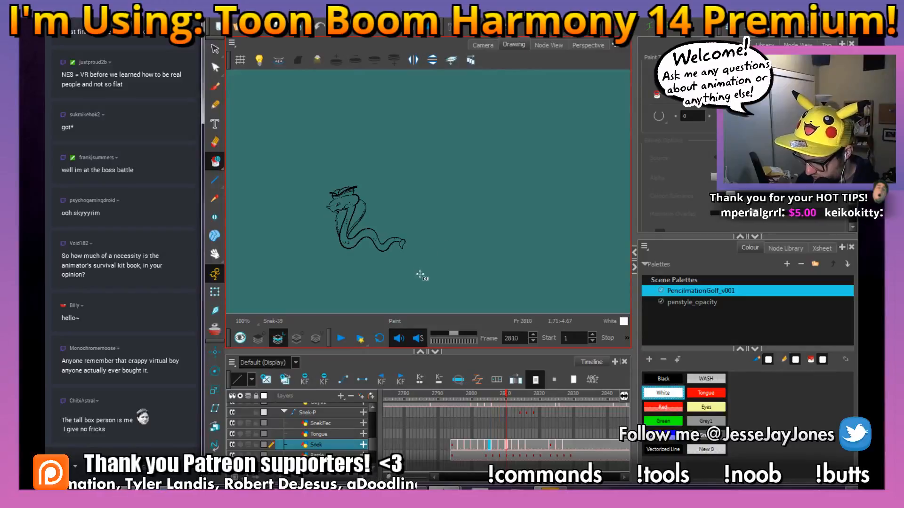
left_click_drag(351, 283, 435, 264)
key("period")
key("period")
left_click_drag(277, 200, 491, 231)
Continue the White fill on the snake drawings from frame 2814 up to the one before frame 2825.
key("period")
key("period")
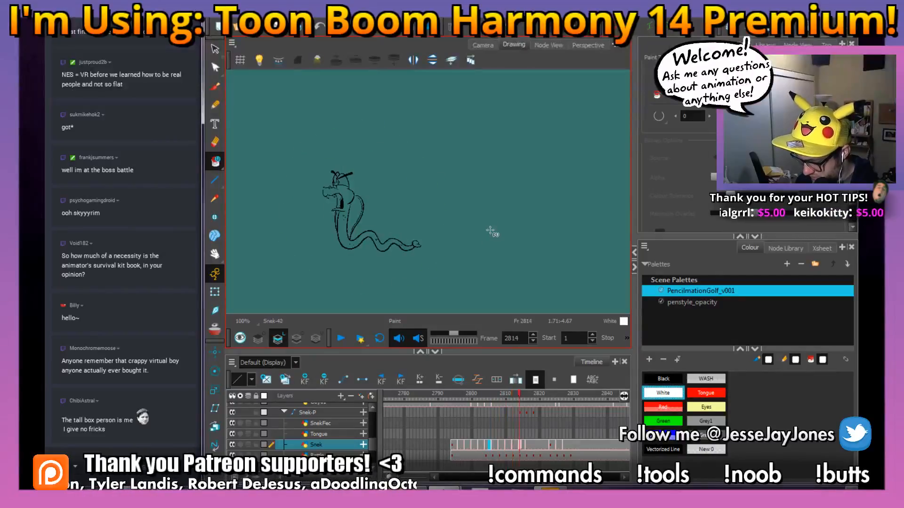
mouse_move(358, 134)
left_mouse_down()
mouse_move(398, 285)
mouse_move(415, 154)
mouse_move(332, 286)
mouse_move(457, 219)
left_mouse_up()
key("period")
key("period")
key("period")
key("period")
left_click_drag(438, 281, 439, 274)
Fill the unpainted areas of the snake drawings from frame 2825 through 2856 with White.
key("period")
key("period")
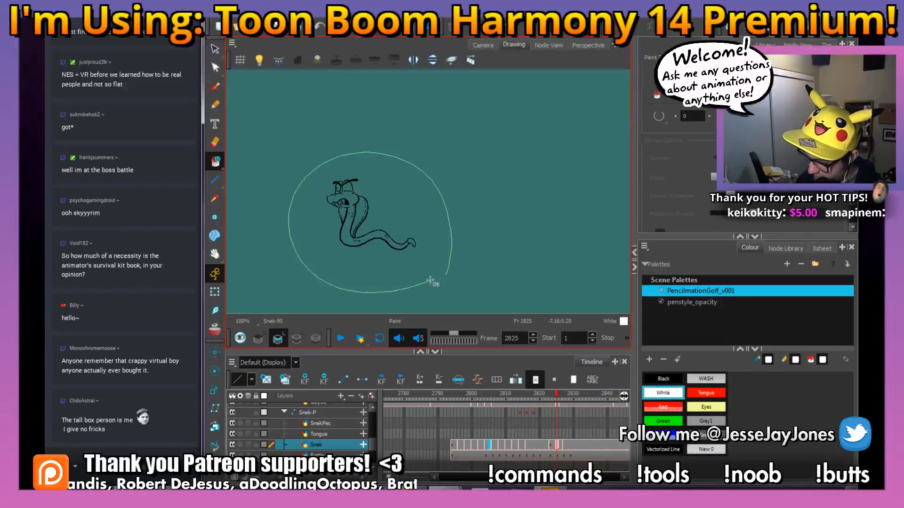
left_click_drag(371, 293, 427, 276)
key("period")
key("period")
left_click_drag(320, 263, 325, 268)
key("period")
key("period")
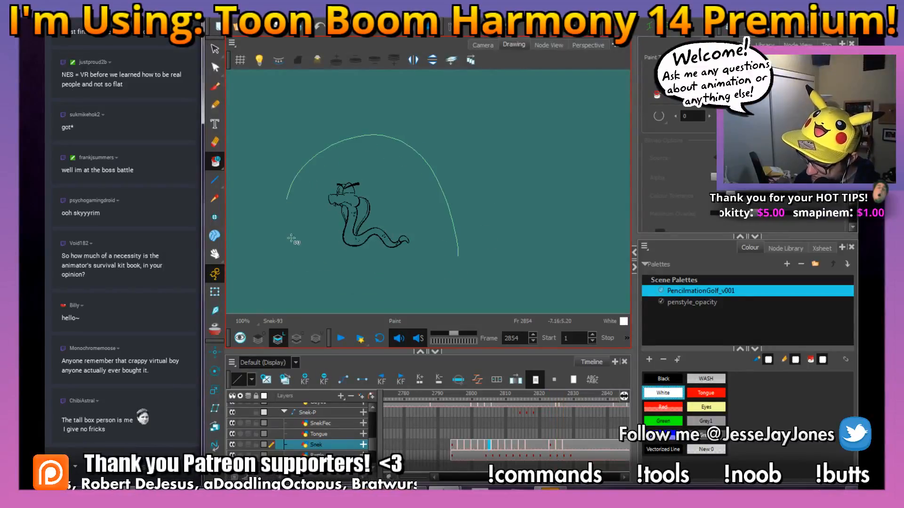
left_click_drag(286, 207, 442, 271)
key("period")
key("period")
left_click_drag(323, 160, 441, 280)
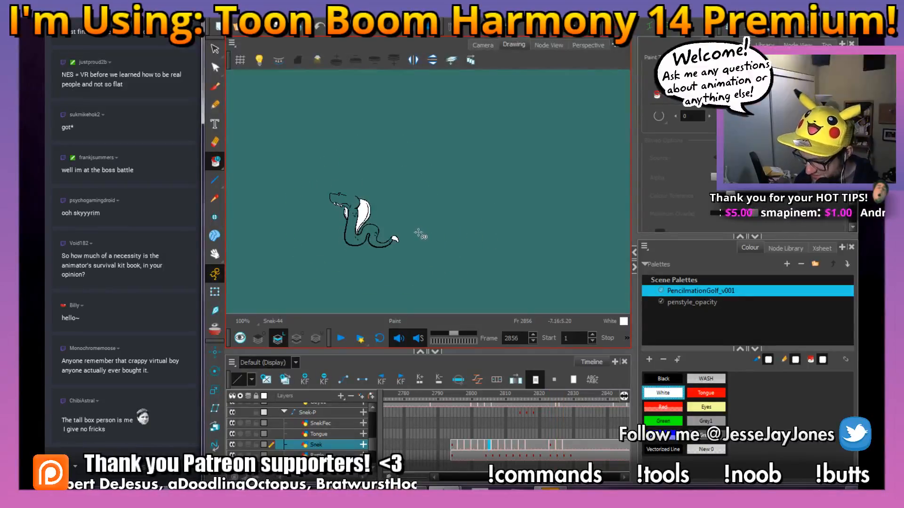
Fill the closed areas of the snake drawings at frames 3056 and 3058 with White, and return to frame 2856.
key("period")
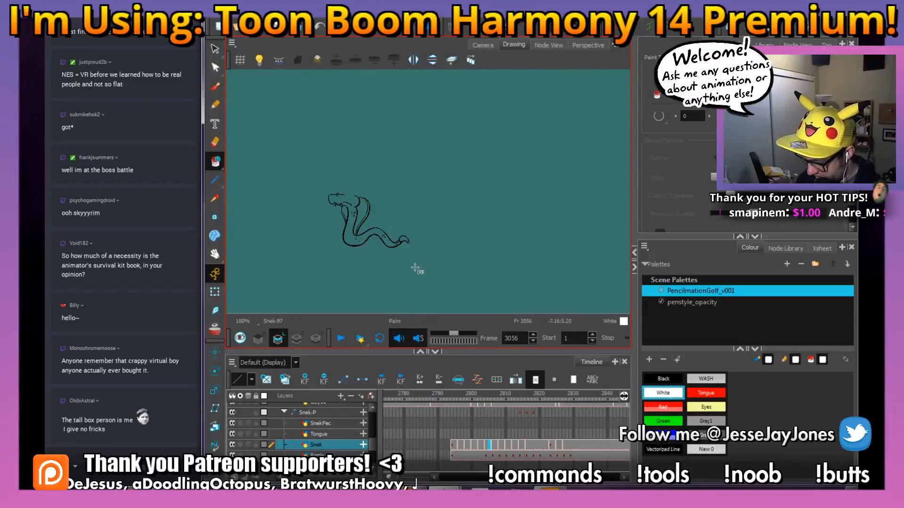
left_click_drag(313, 162, 414, 285)
key("g")
mouse_move(440, 249)
left_mouse_down()
mouse_move(438, 219)
mouse_move(431, 259)
left_mouse_up()
key("f")
key("comma")
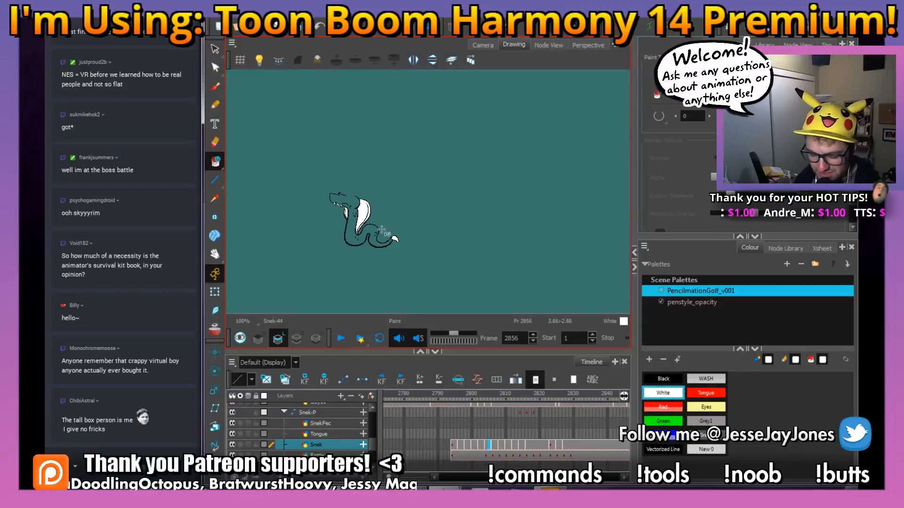
Add an invisible stroke across the snake's body at frame 2856 to close off the tail, and fill the tail with White.
left_click_drag(376, 216, 366, 255)
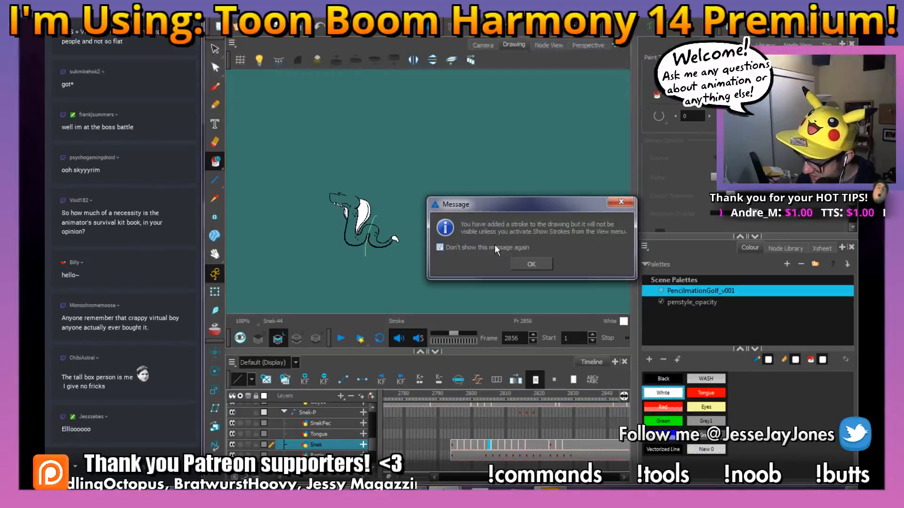
left_click(523, 264)
left_click_drag(419, 249, 415, 243)
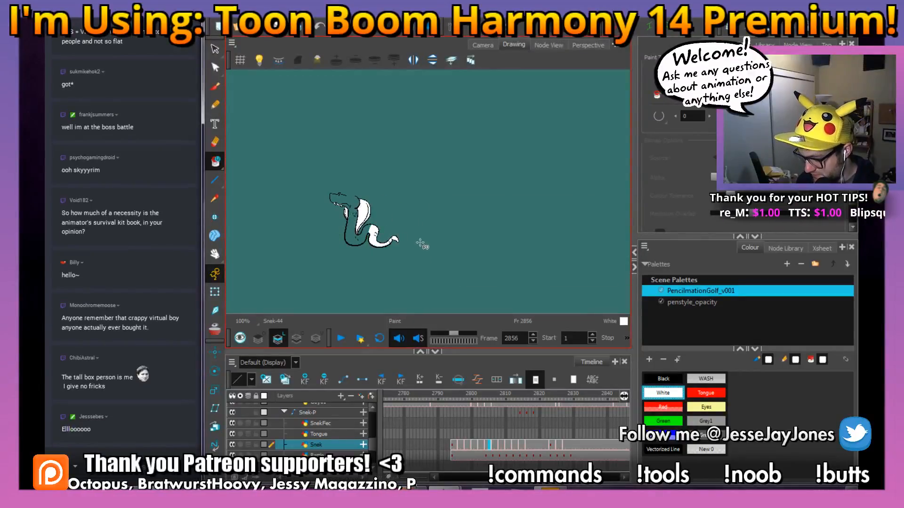
Close off the open tail in the drawings at frames 3056 and 3058 with strokes and fill both tails with White.
key("period")
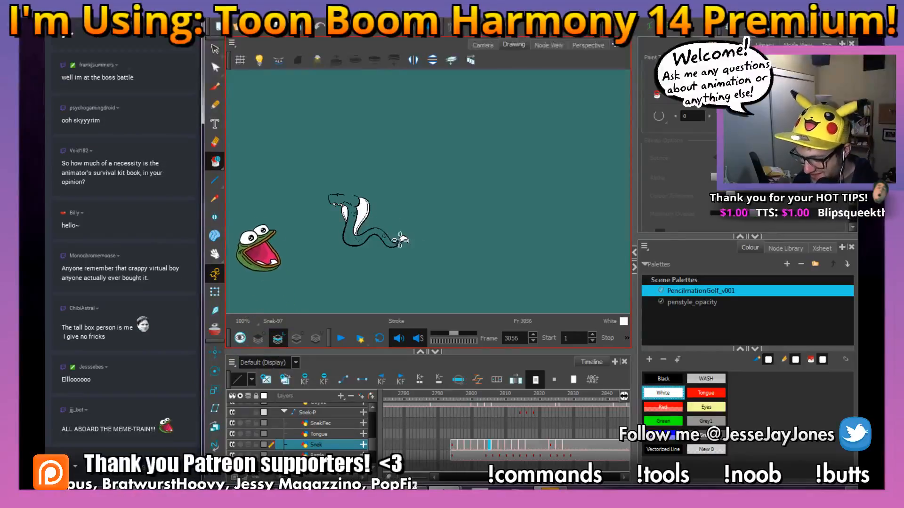
left_click_drag(455, 262, 438, 278)
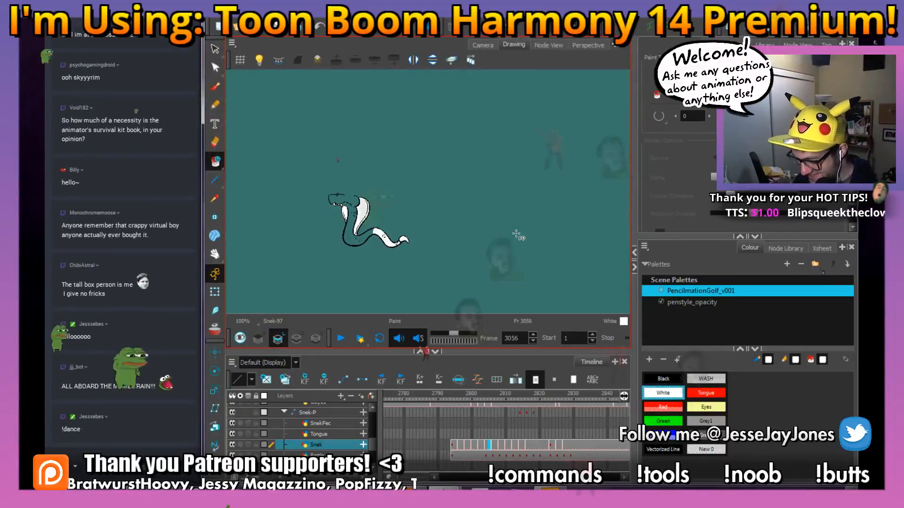
key("g")
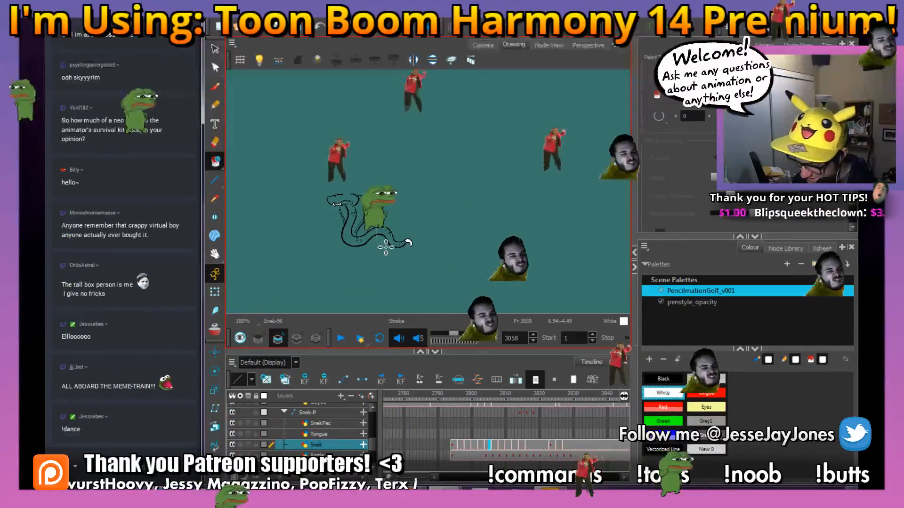
left_click_drag(405, 273, 410, 271)
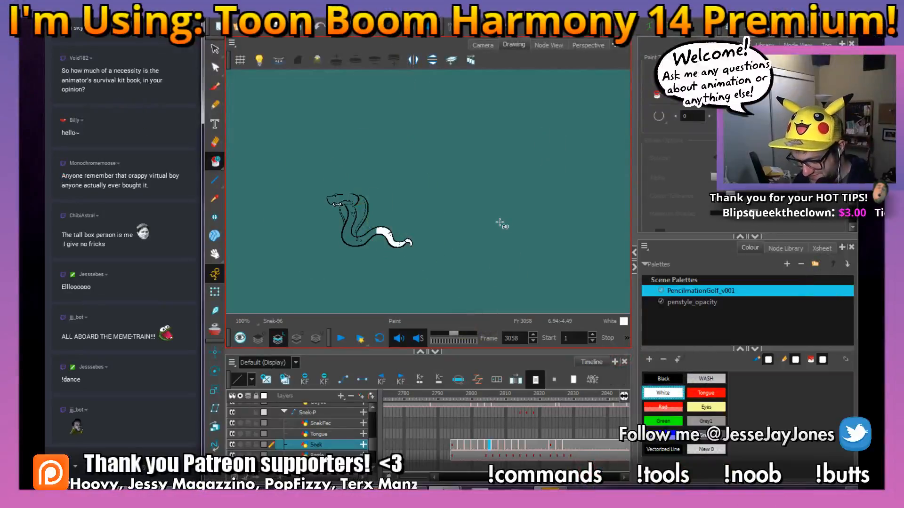
key("space")
mouse_move(409, 239)
left_mouse_down()
mouse_move(452, 199)
mouse_move(412, 195)
mouse_move(484, 239)
mouse_move(421, 225)
mouse_move(468, 256)
mouse_move(415, 242)
mouse_move(465, 250)
mouse_move(424, 252)
left_mouse_up()
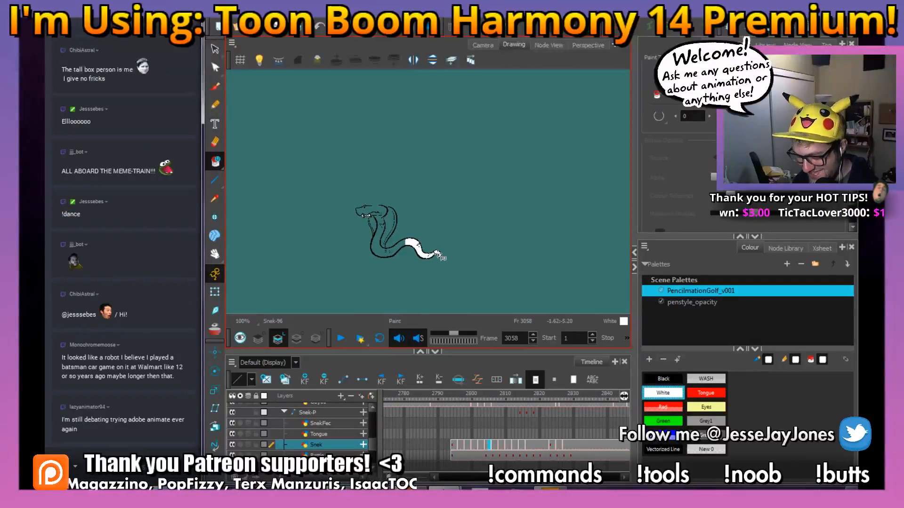
Choose the Twitch channel as the destination in the stream chat.
left_click(75, 466)
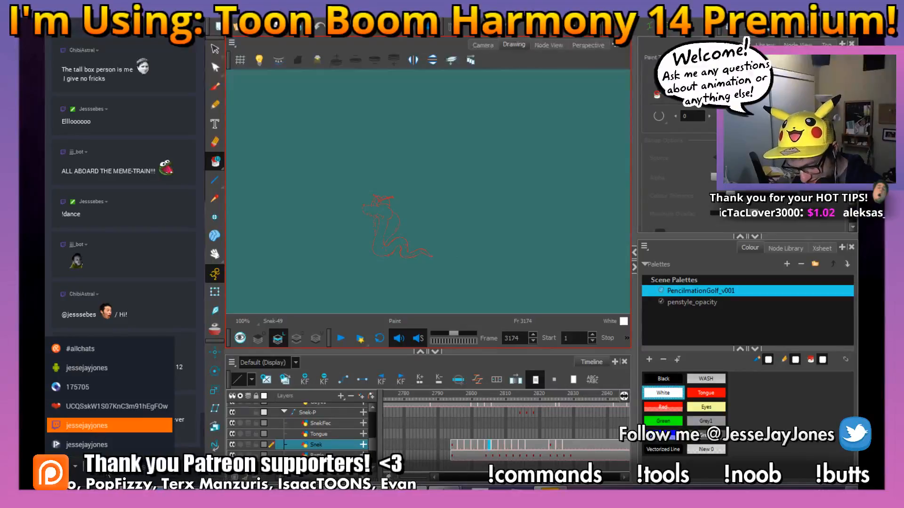
left_click(110, 426)
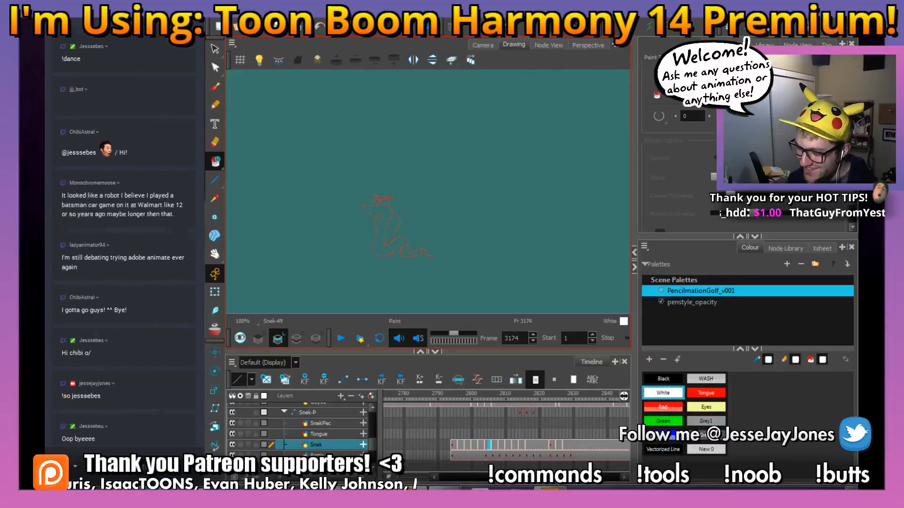
Show the scene in the Camera view and set the stream chat destination to #allchats.
left_click(483, 45)
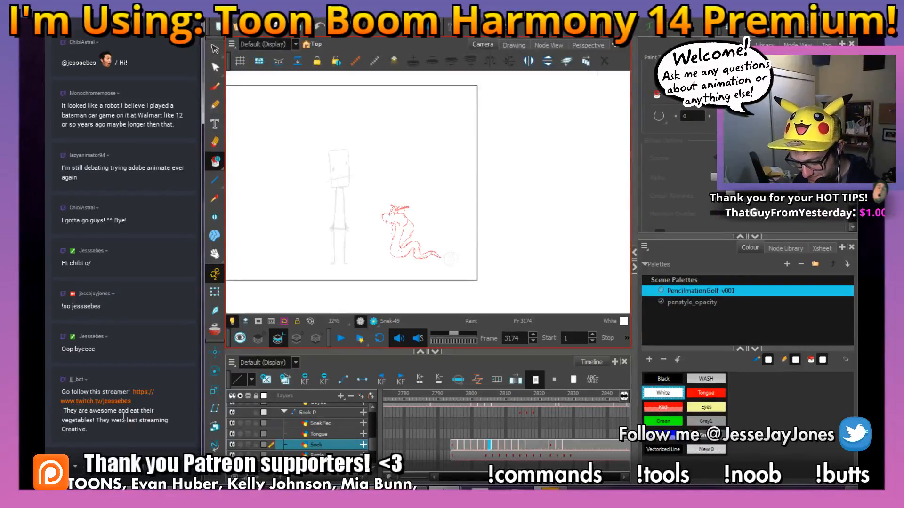
left_click(74, 467)
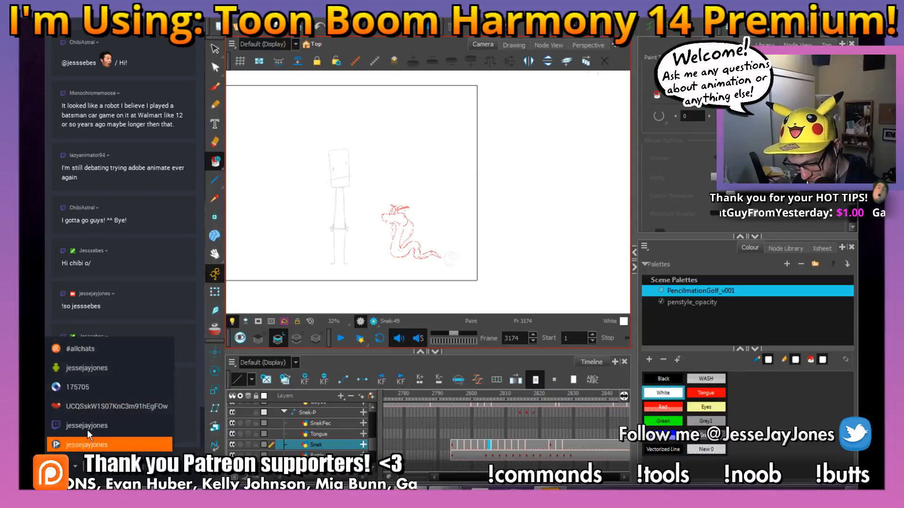
left_click(100, 350)
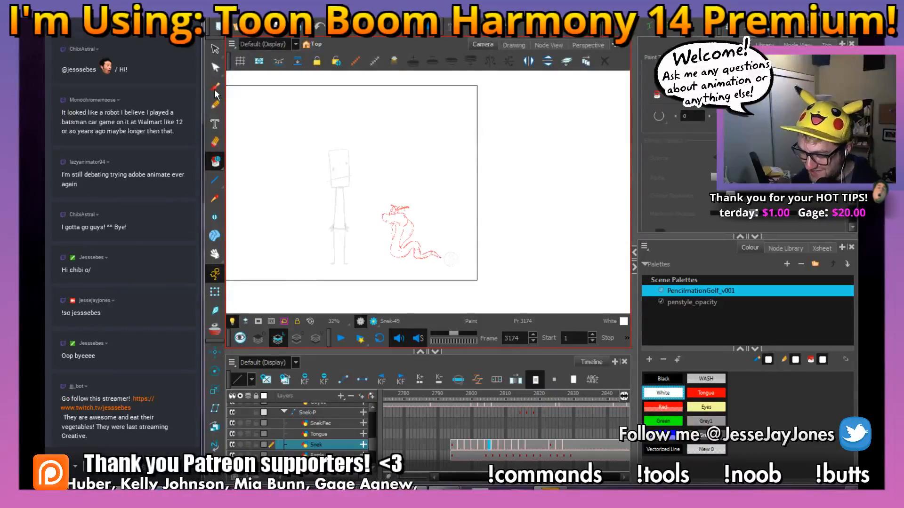
Go to frame 2853 and select the sitting round-headed character's Guy01 drawing for editing.
key("alt+b")
mouse_move(527, 395)
left_mouse_down()
mouse_move(458, 399)
mouse_move(629, 425)
mouse_move(436, 433)
left_mouse_up()
key("Return")
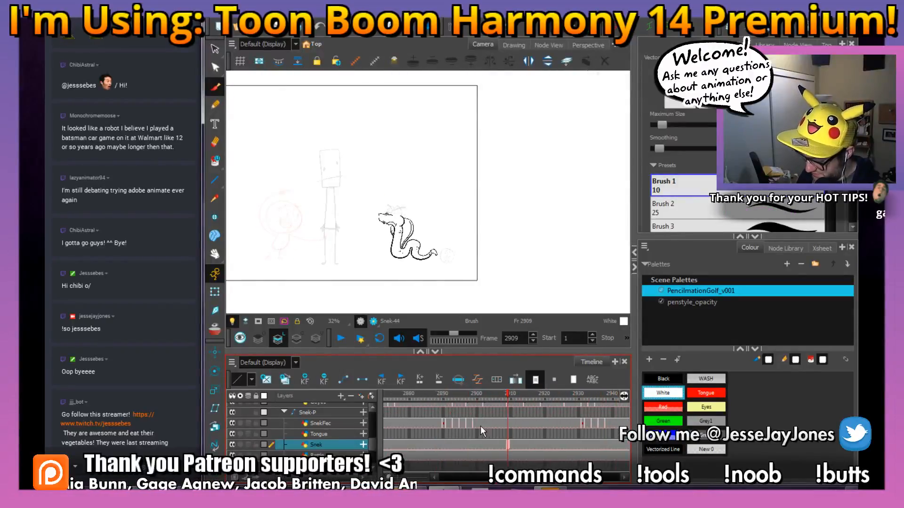
left_click(393, 412)
mouse_move(393, 411)
left_mouse_down()
mouse_move(614, 424)
mouse_move(363, 425)
mouse_move(417, 448)
mouse_move(382, 445)
mouse_move(492, 441)
mouse_move(434, 442)
mouse_move(459, 441)
left_mouse_up()
left_click(215, 292)
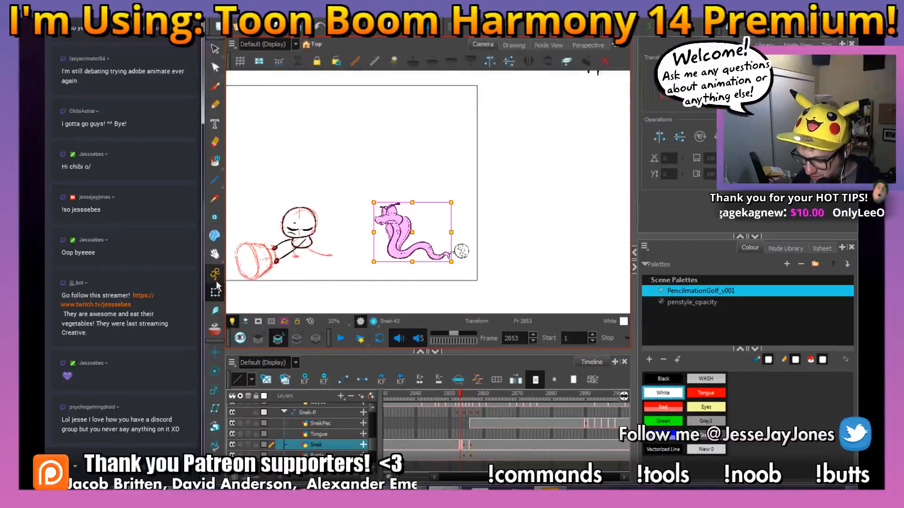
left_click(324, 238)
Ink the character's bent leg and foot outline over the red sketch at frame 2853 with the Brush in Black.
key("2")
key("2")
key("2")
left_click_drag(271, 309, 431, 238)
key("2")
key("2")
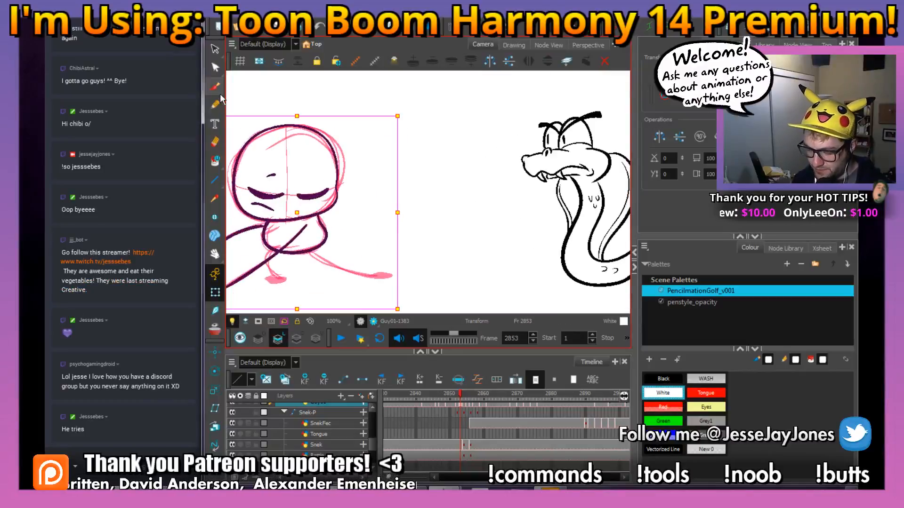
left_click(217, 88)
mouse_move(335, 261)
left_mouse_down()
mouse_move(444, 198)
mouse_move(410, 222)
mouse_move(420, 233)
left_mouse_up()
key("2")
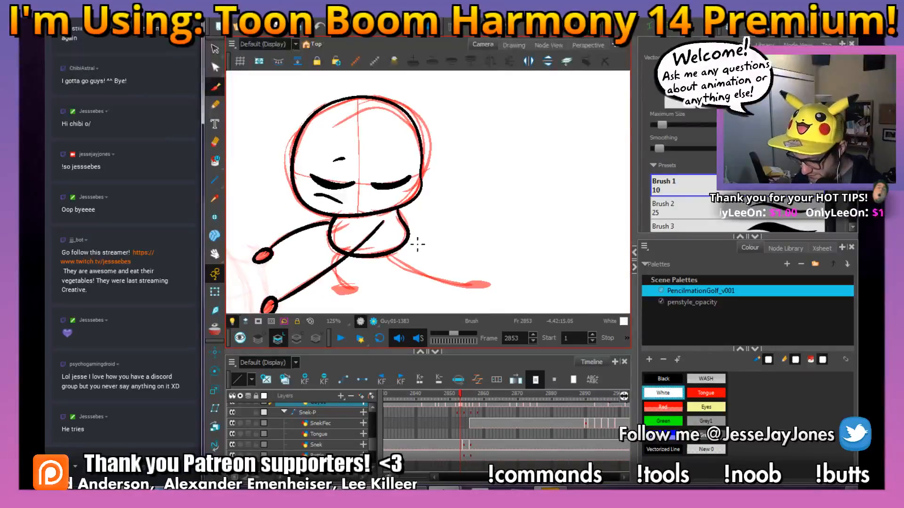
key("2")
left_click_drag(419, 271, 424, 236)
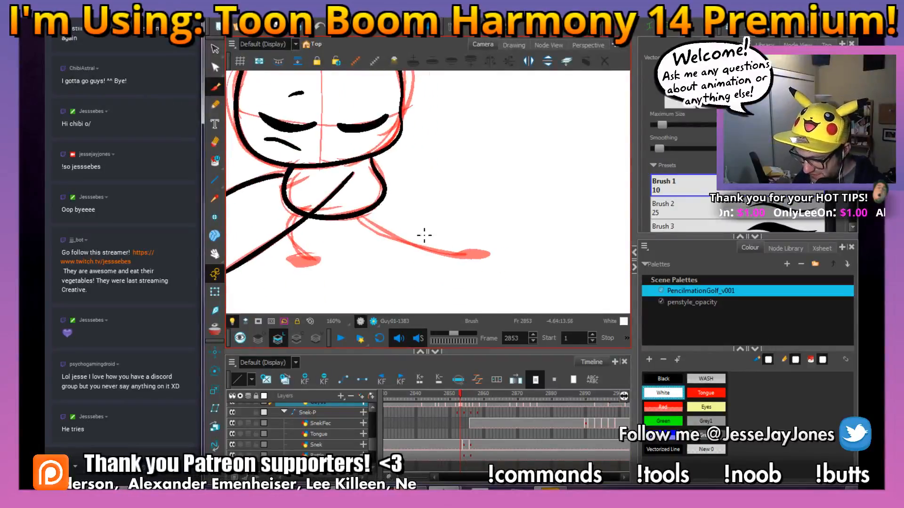
key("comma")
key("period")
left_click_drag(335, 187, 353, 200)
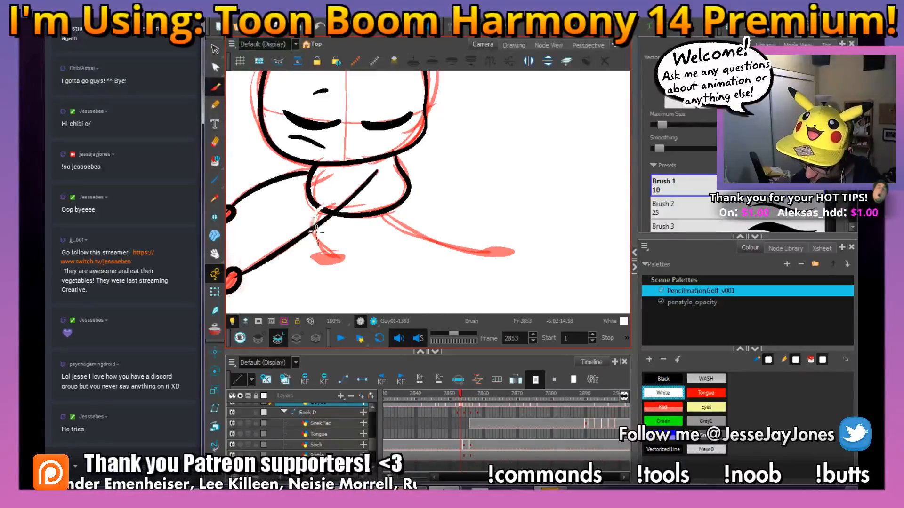
key("ctrl+z")
left_click(668, 379)
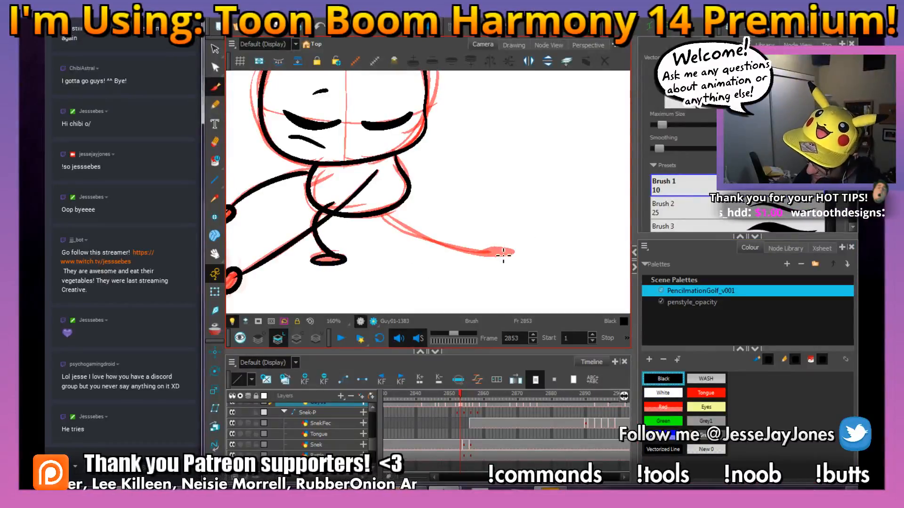
Ink the outstretched leg and its foot at frame 2853 in Black and fill both feet solid.
key("comma")
key("period")
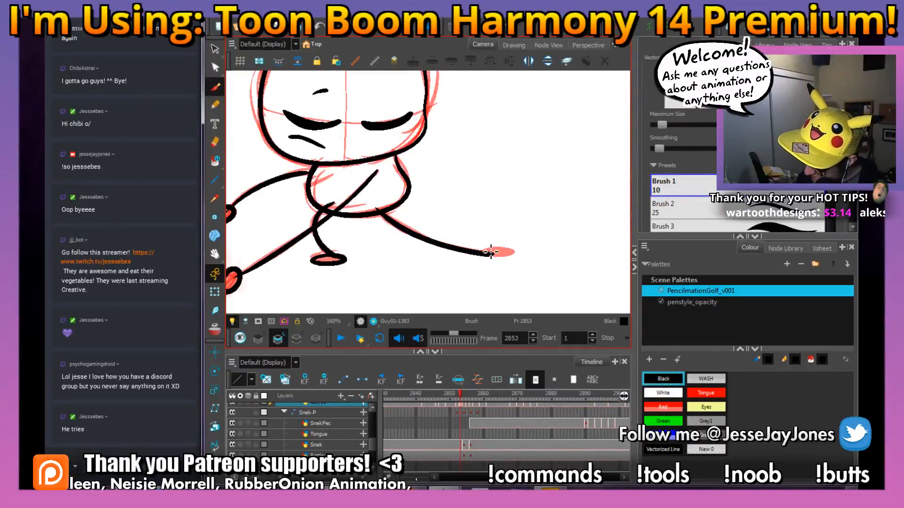
key("ctrl+z")
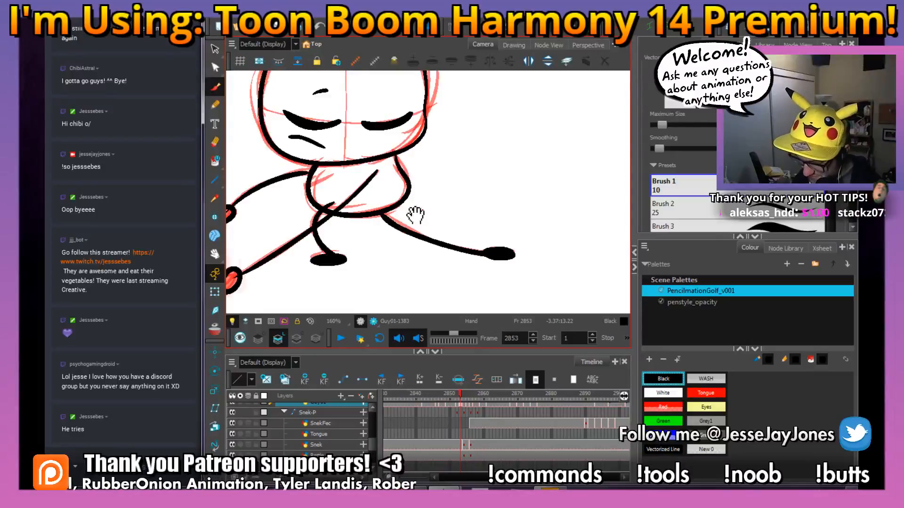
Select the red sketch lines of the character at frame 2853 and delete them, keeping the black ink.
left_click_drag(405, 226, 424, 260)
left_click(215, 49)
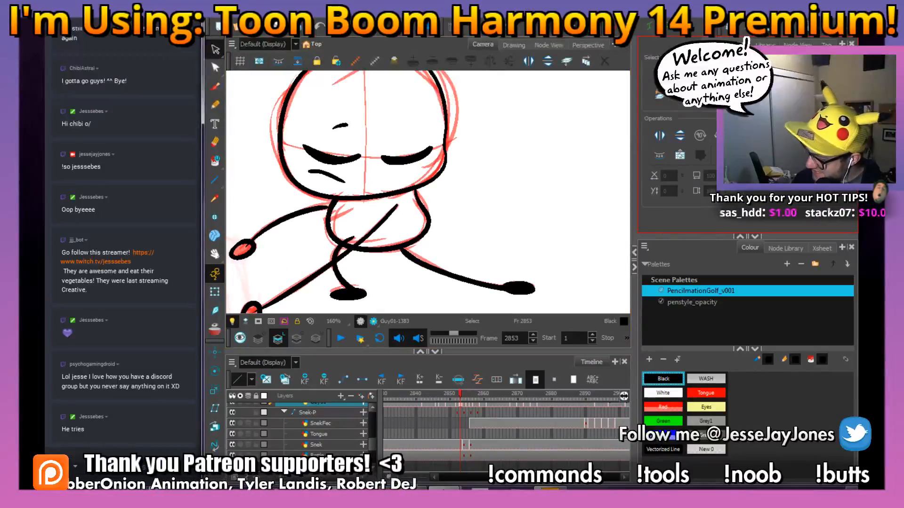
left_click(455, 98)
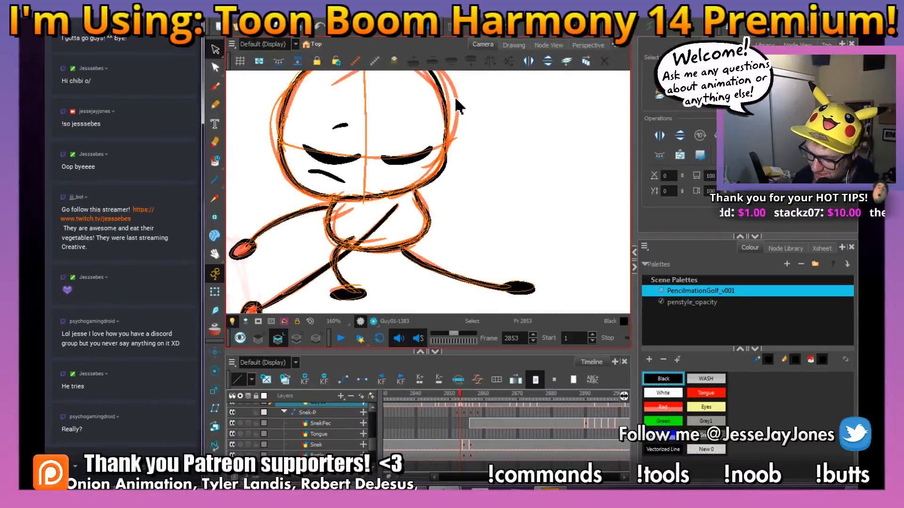
left_click_drag(455, 99, 453, 99)
key("Delete")
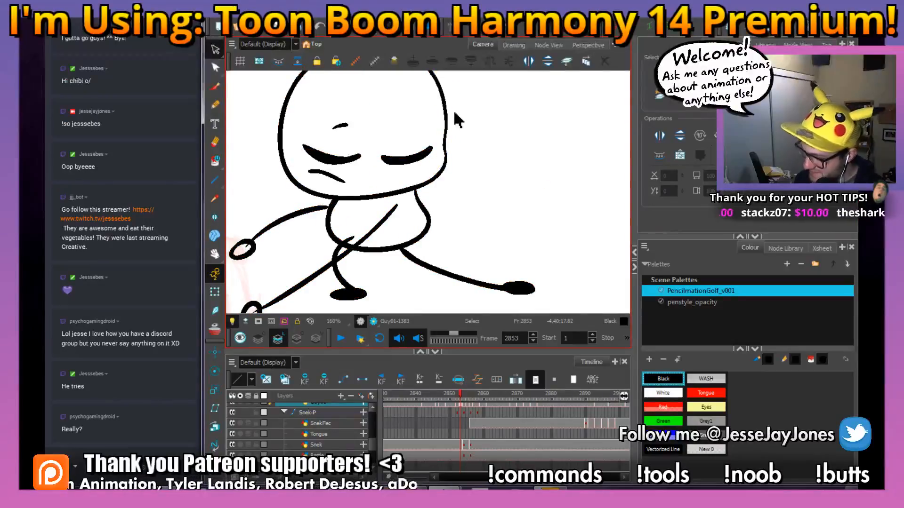
Fill both of the character's hands with Black at frame 2853 and advance to frame 2854.
left_click_drag(278, 262, 385, 219)
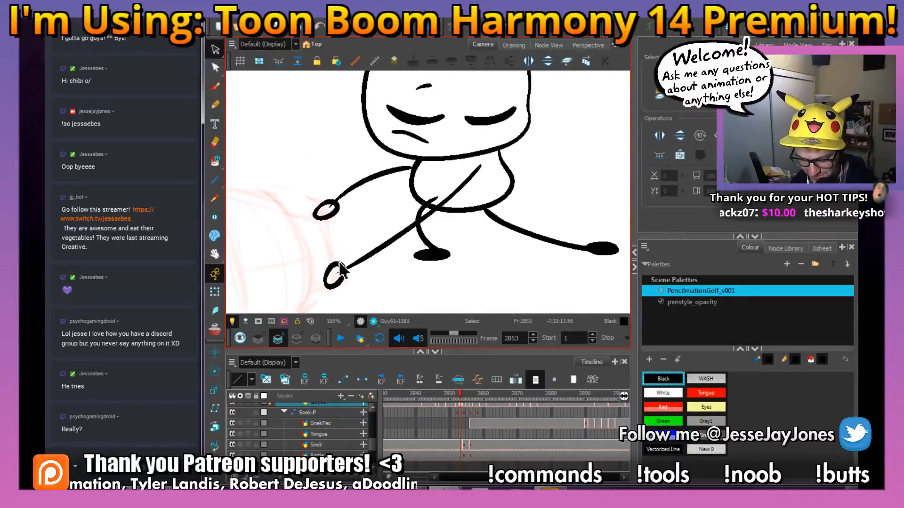
left_click_drag(591, 145, 521, 169)
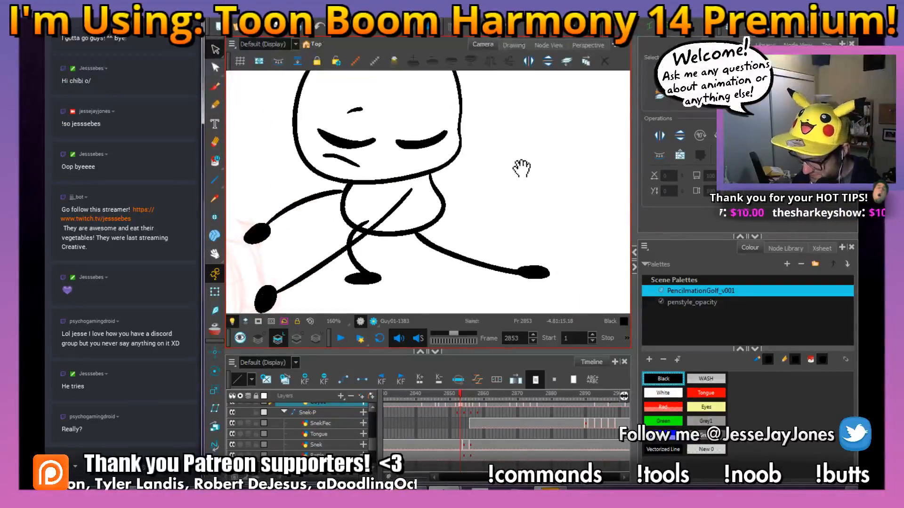
key("1")
left_click_drag(500, 200, 486, 206)
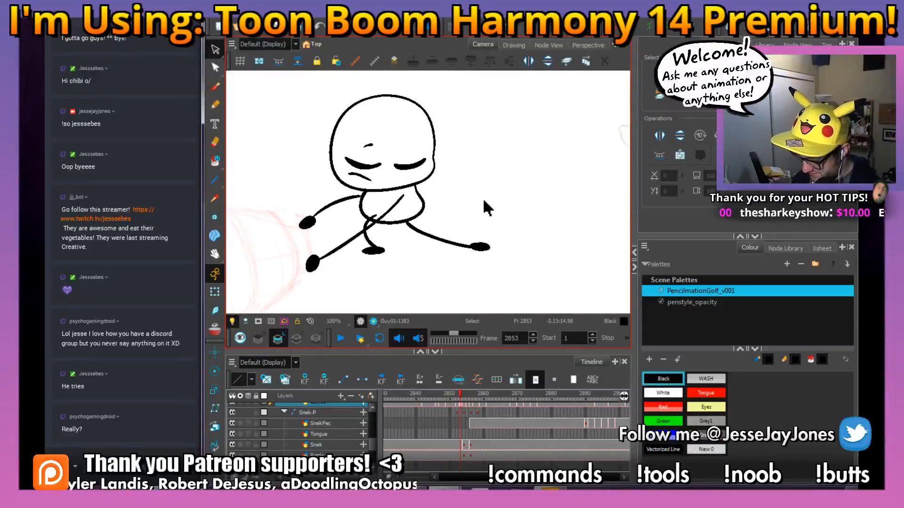
key("period")
key("comma")
key("period")
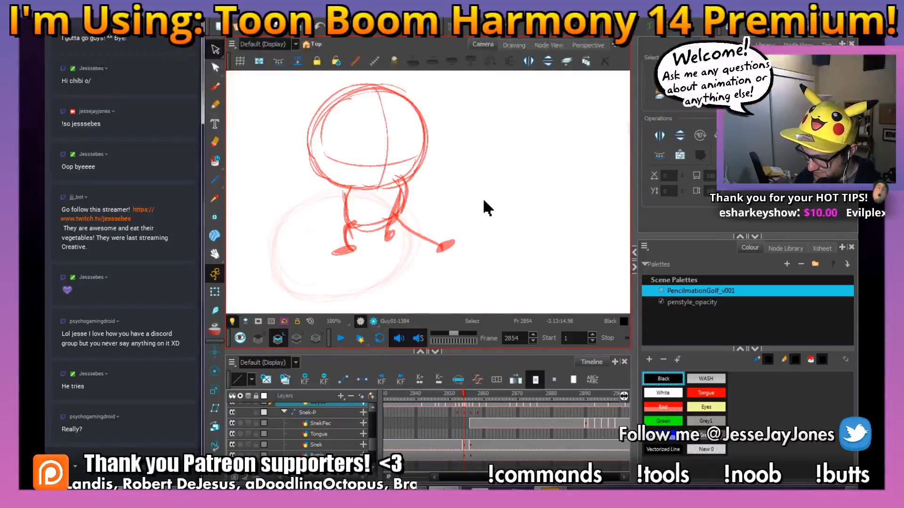
Ink the character's head outline over the red sketch at frame 2854 with the Black brush, checking it against the previous frame.
left_click(214, 87)
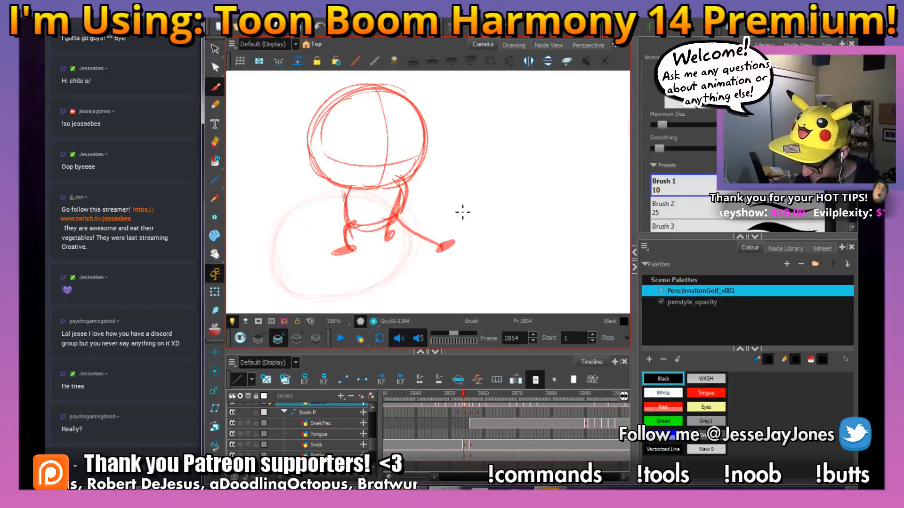
left_click_drag(446, 227, 496, 268)
key("2")
key("2")
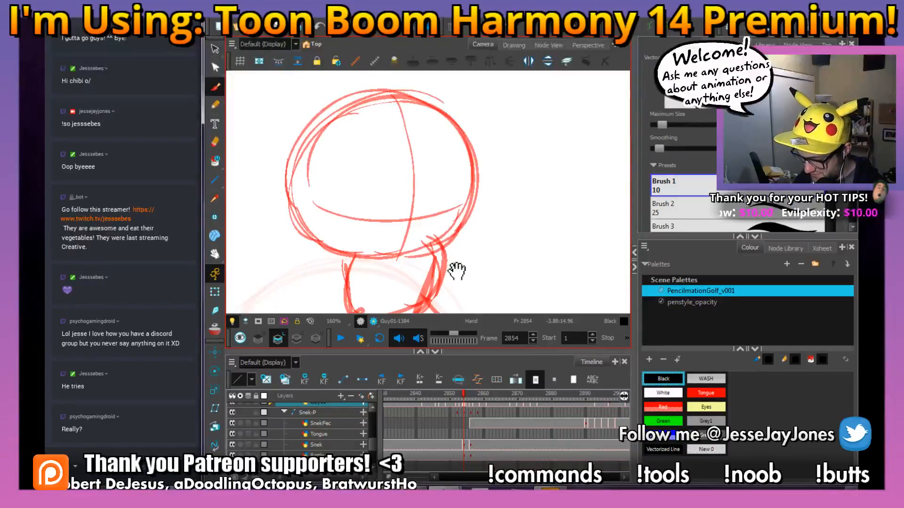
key("comma")
key("period")
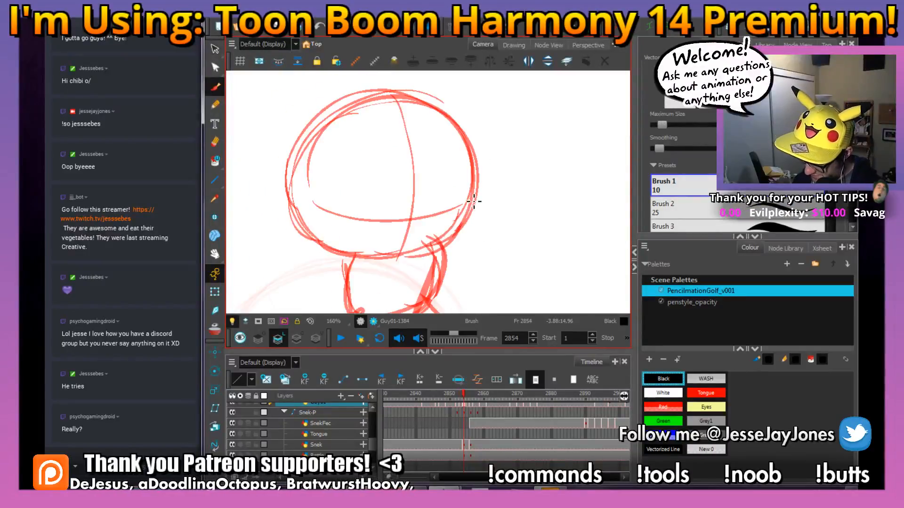
mouse_move(418, 255)
left_mouse_down()
mouse_move(371, 260)
mouse_move(323, 250)
left_mouse_up()
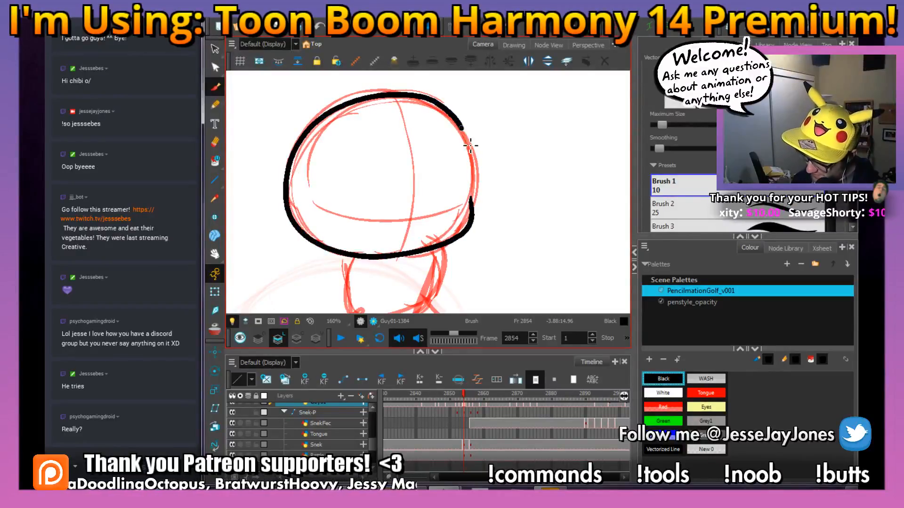
left_click_drag(476, 185, 473, 208)
key("comma")
key("period")
key("comma")
key("period")
key("comma")
key("period")
Narrow the inked head outline slightly by moving its left edge inward with the Perspective tool.
left_click(285, 193)
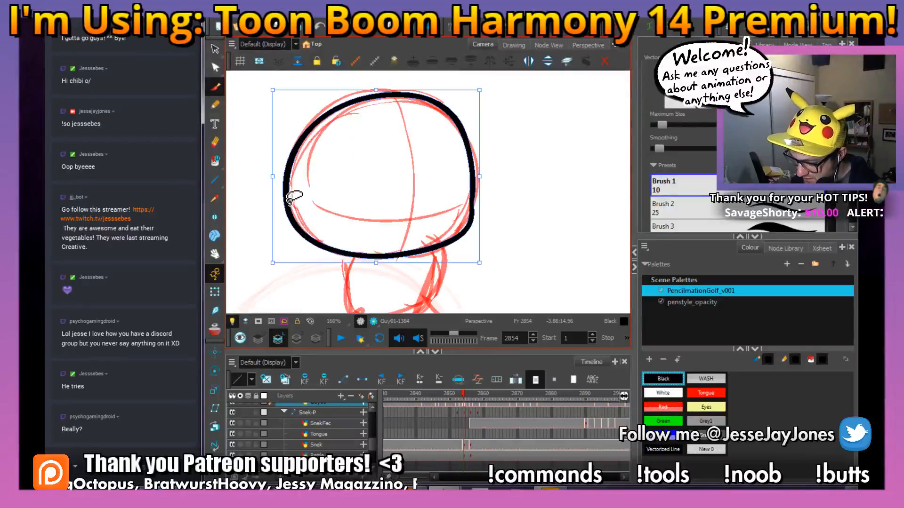
left_click_drag(274, 178, 277, 178)
left_click(519, 179)
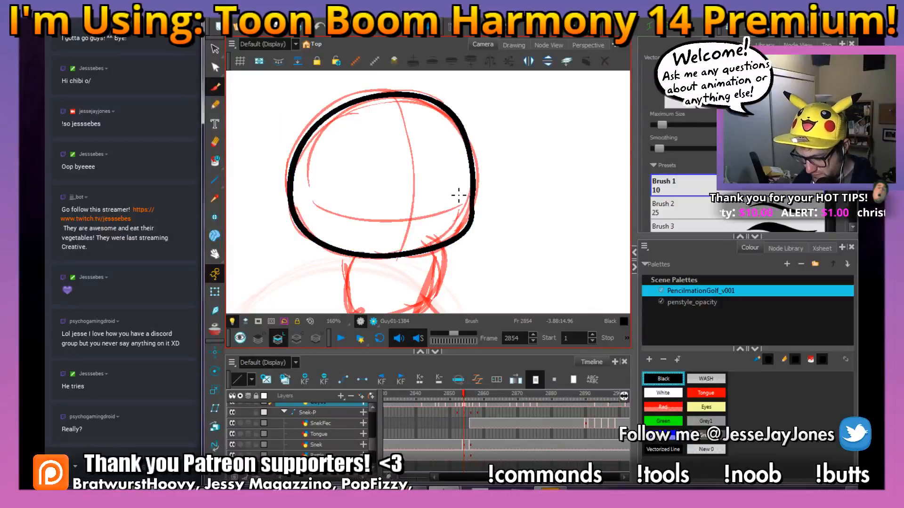
Draw the two thick closed eyes along the face guideline at frame 2854, matching the neighbouring drawing.
key("comma")
key("period")
key("comma")
key("period")
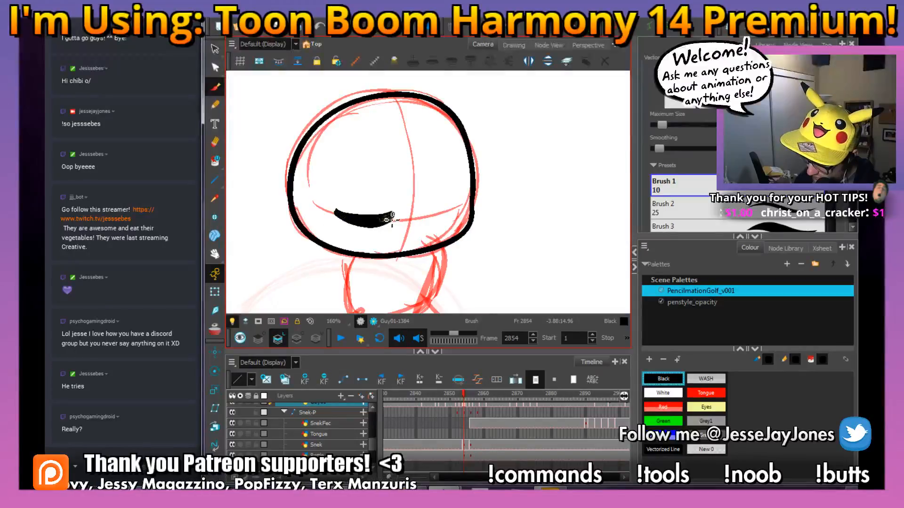
key("comma")
left_click_drag(436, 219, 463, 204)
key("f")
key("g")
Draw the small curved nose and the frowning mouth on the face at frame 2854.
left_click_drag(378, 184, 379, 183)
key("f")
key("g")
left_click_drag(360, 241, 379, 237)
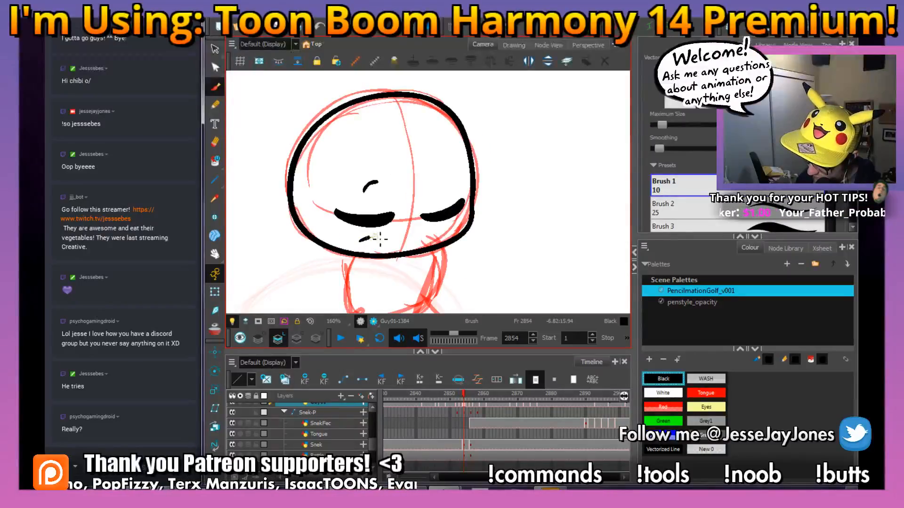
key("f")
key("g")
Ink the rounded torso beneath the head at frame 2854, comparing it with the previous frame.
mouse_move(472, 270)
left_mouse_down()
mouse_move(428, 173)
mouse_move(473, 168)
left_mouse_up()
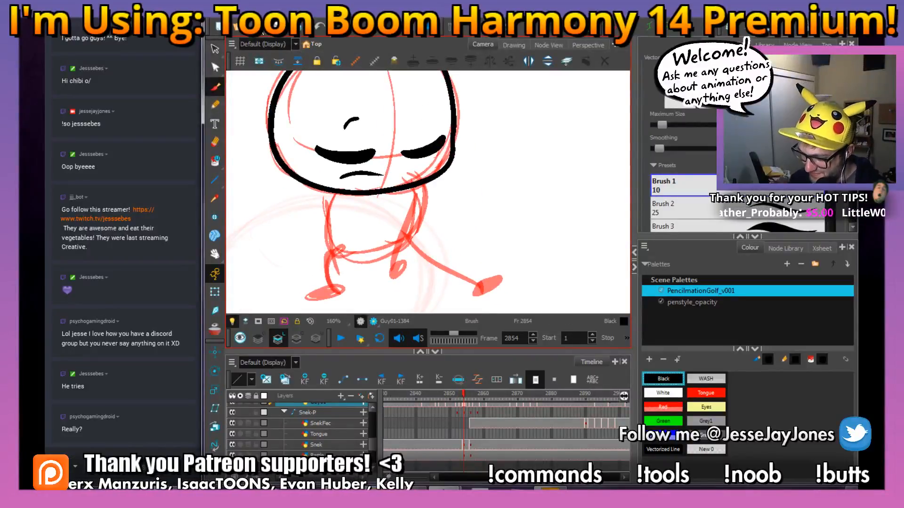
left_click_drag(405, 186, 374, 171)
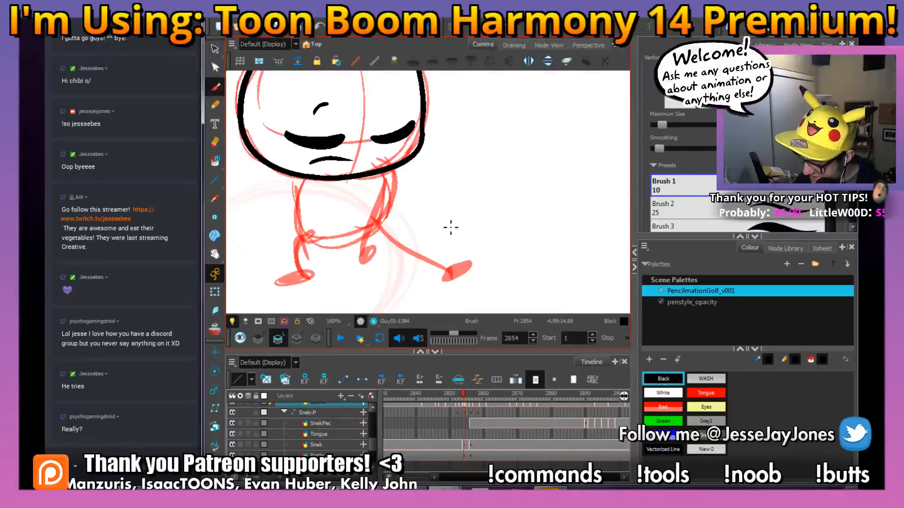
key("comma")
key("period")
key("comma")
key("period")
mouse_move(311, 179)
left_mouse_down()
mouse_move(299, 208)
mouse_move(309, 233)
mouse_move(328, 240)
mouse_move(375, 232)
mouse_move(387, 219)
mouse_move(384, 175)
left_mouse_up()
key("comma")
key("period")
Ink both arms and their round hands over the torso sketch at frame 2854.
mouse_move(364, 230)
left_mouse_down()
mouse_move(387, 232)
mouse_move(346, 244)
left_mouse_up()
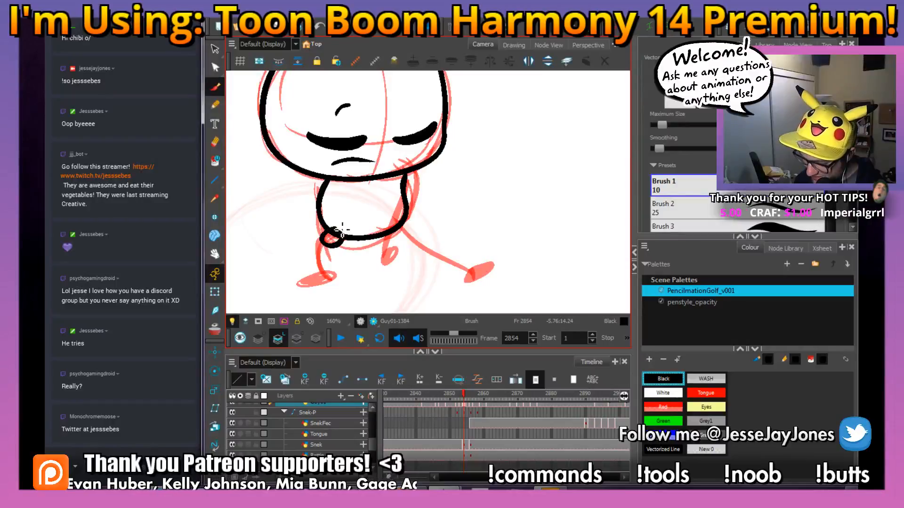
left_click_drag(337, 233, 325, 178)
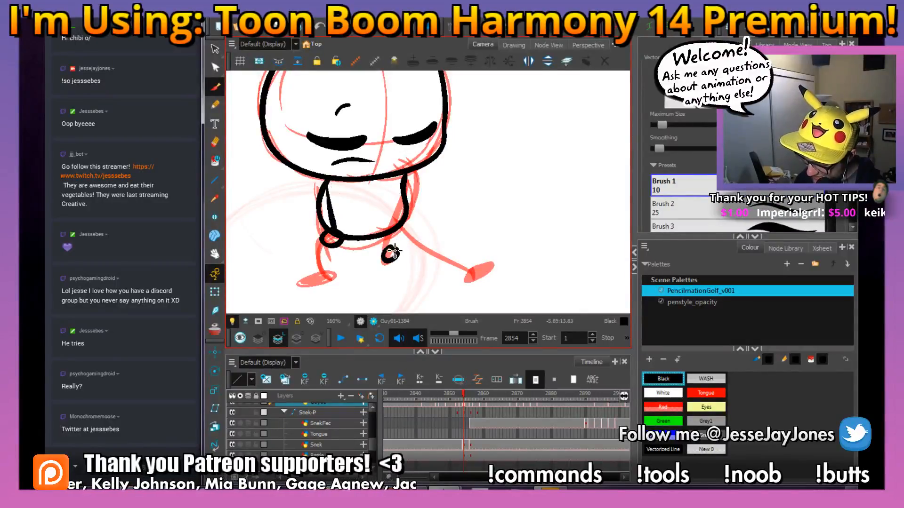
left_click_drag(391, 267, 404, 183)
key("comma")
key("period")
key("comma")
key("period")
Ink the bent leg, the outstretched leg and both foot outlines at frame 2854.
left_click_drag(401, 247, 431, 244)
mouse_move(379, 263)
left_mouse_down()
mouse_move(389, 231)
mouse_move(345, 251)
left_mouse_up()
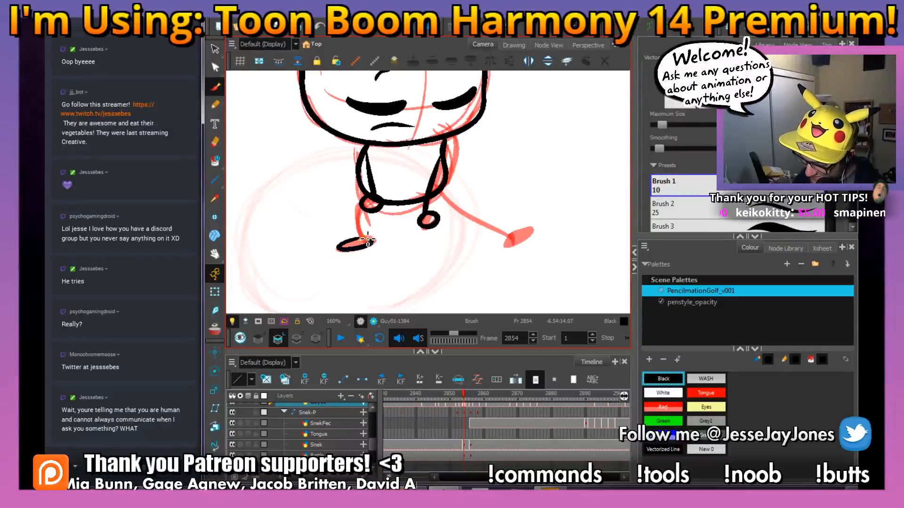
left_click_drag(370, 204, 361, 236)
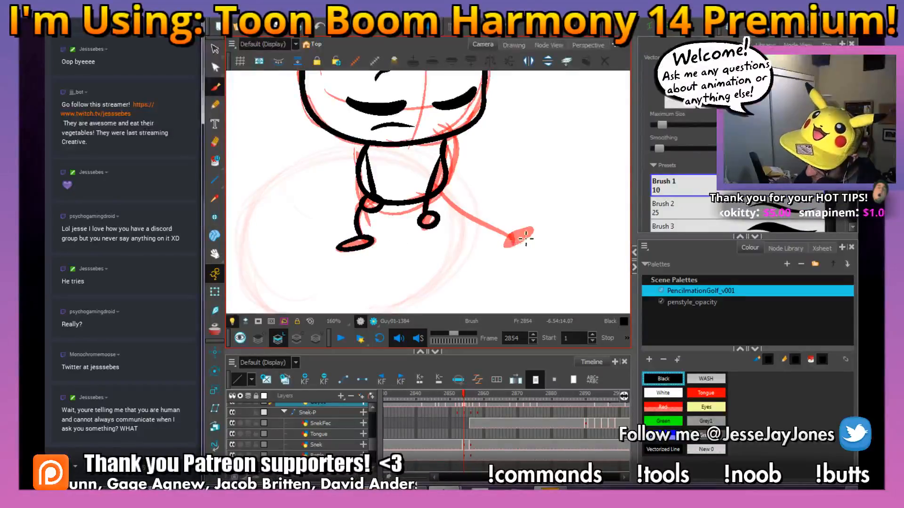
mouse_move(529, 243)
left_mouse_down()
mouse_move(497, 245)
mouse_move(457, 244)
mouse_move(423, 224)
mouse_move(399, 198)
left_mouse_up()
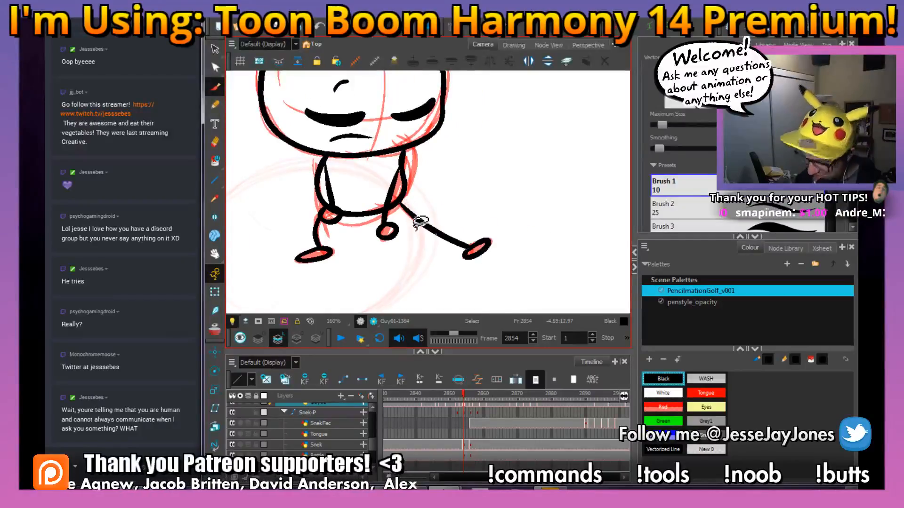
mouse_move(305, 156)
left_mouse_down()
mouse_move(338, 163)
mouse_move(354, 205)
left_mouse_up()
left_click_drag(523, 242, 453, 235)
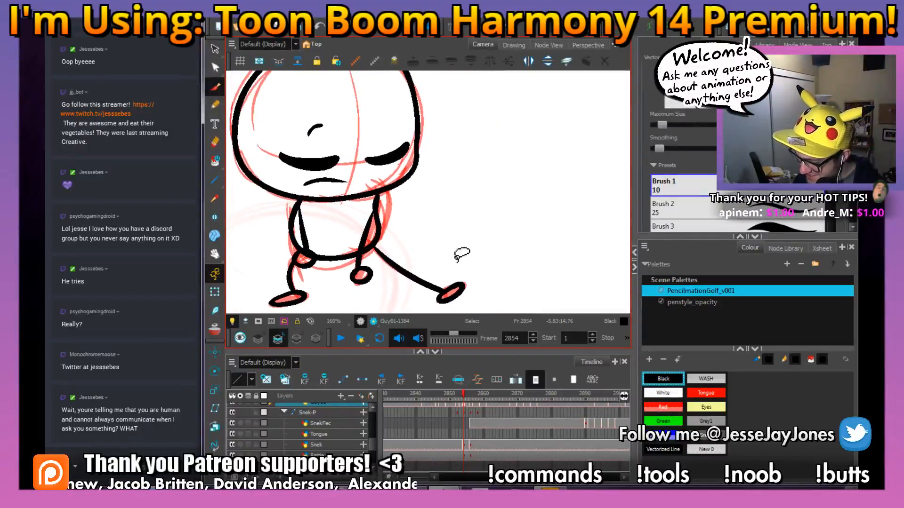
Select the character's red rough sketch at frame 2854 and delete it.
left_click_drag(493, 264, 500, 258)
key("comma")
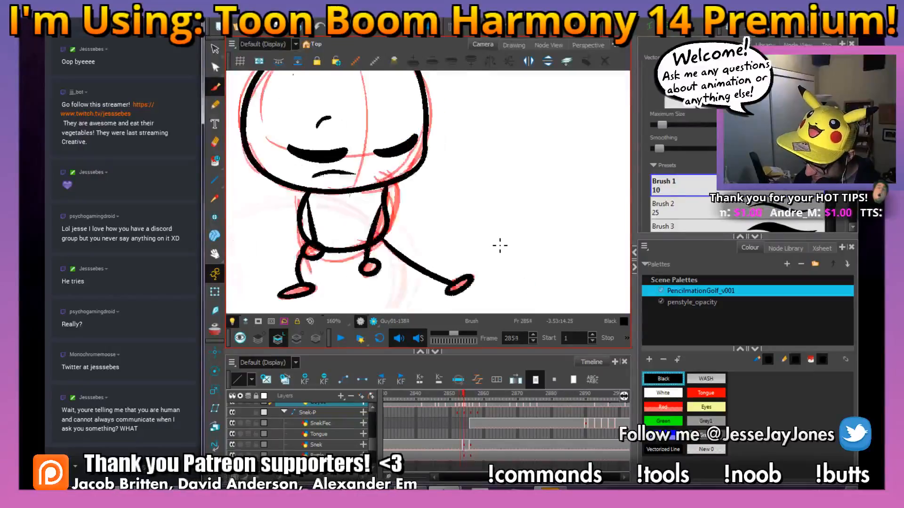
key("alt+s")
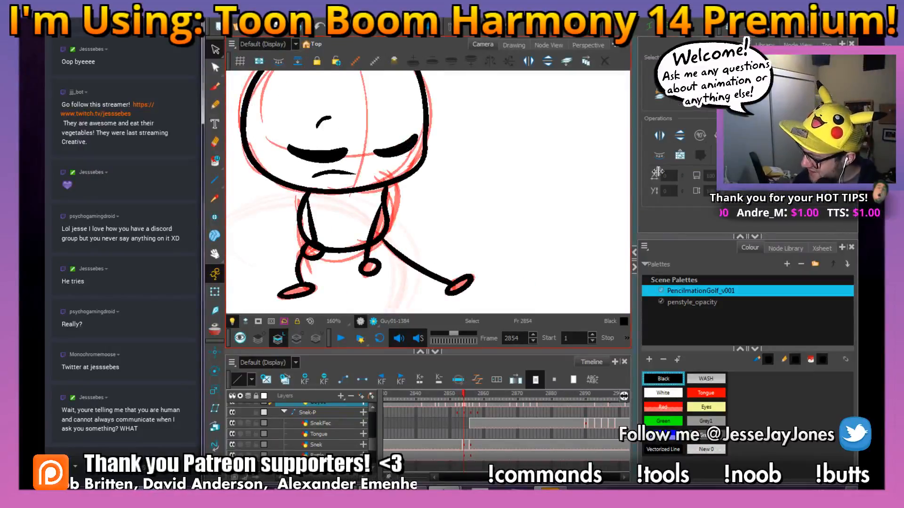
left_click_drag(351, 230, 476, 189)
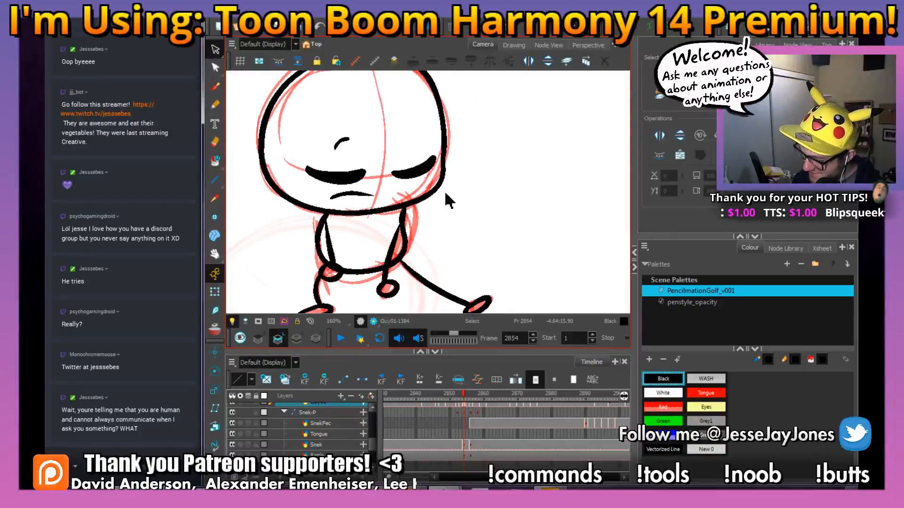
key("ctrl+a")
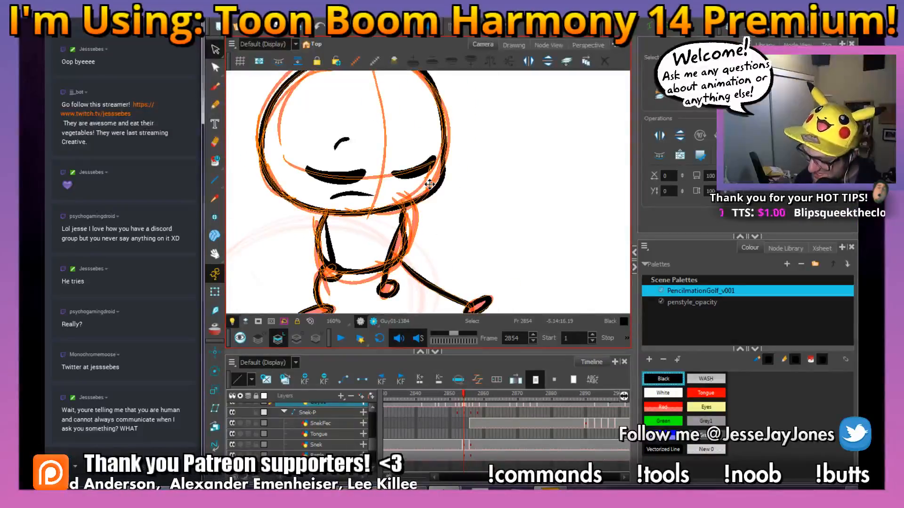
left_click(433, 211)
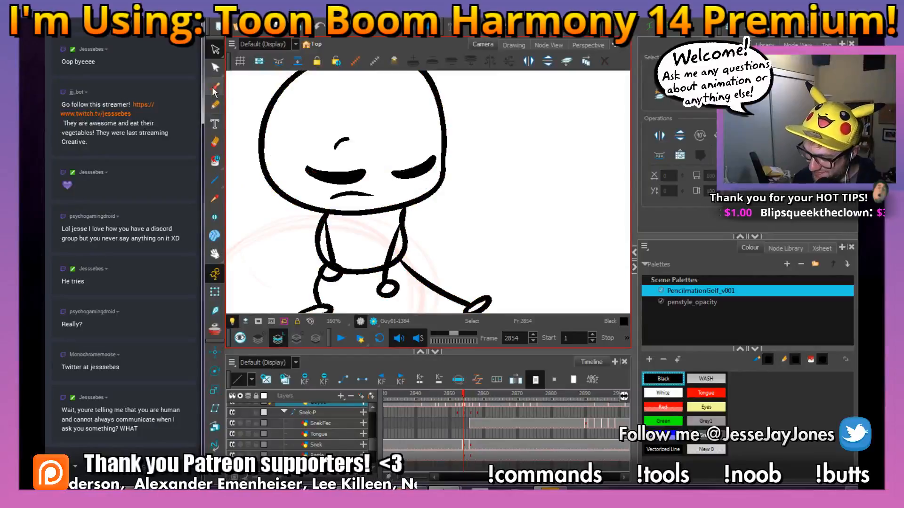
key("alt+b")
mouse_move(468, 209)
left_mouse_down()
mouse_move(528, 241)
mouse_move(495, 186)
left_mouse_up()
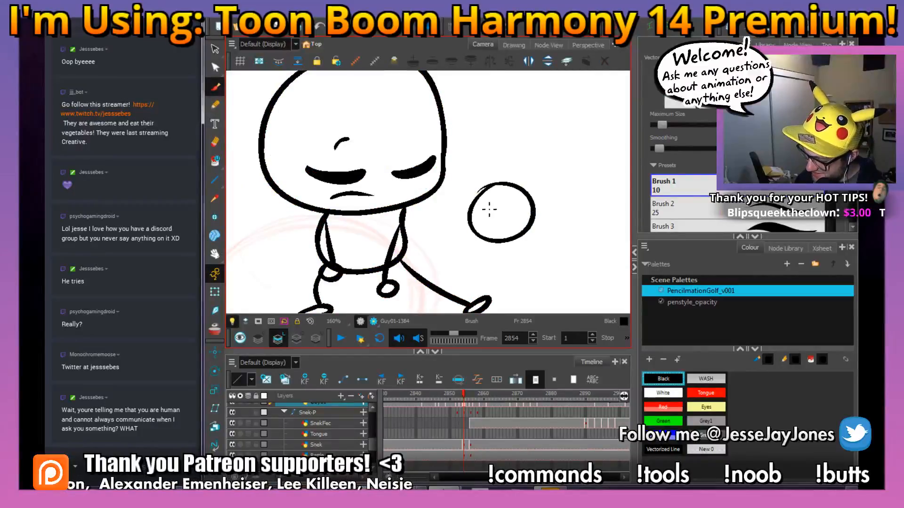
left_click_drag(493, 225, 502, 225)
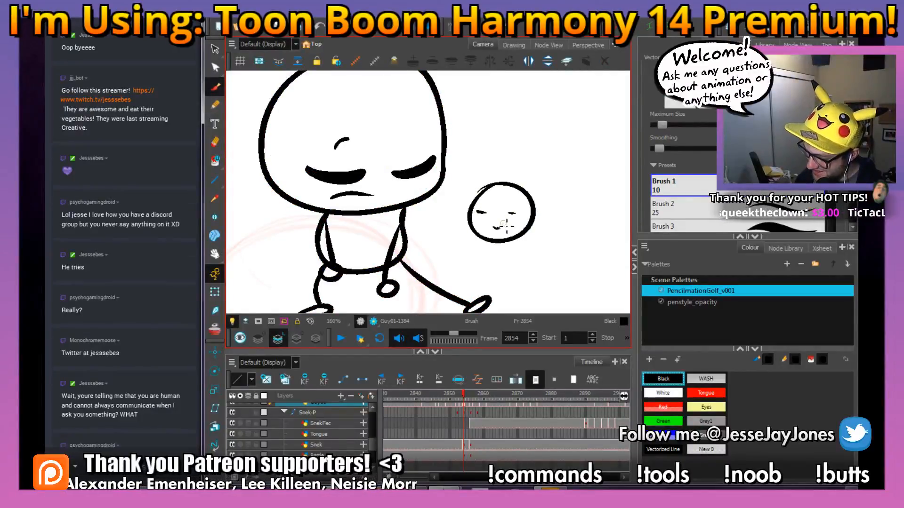
left_click_drag(571, 248, 510, 234)
mouse_move(523, 161)
left_mouse_down()
mouse_move(504, 200)
mouse_move(569, 199)
mouse_move(513, 161)
left_mouse_up()
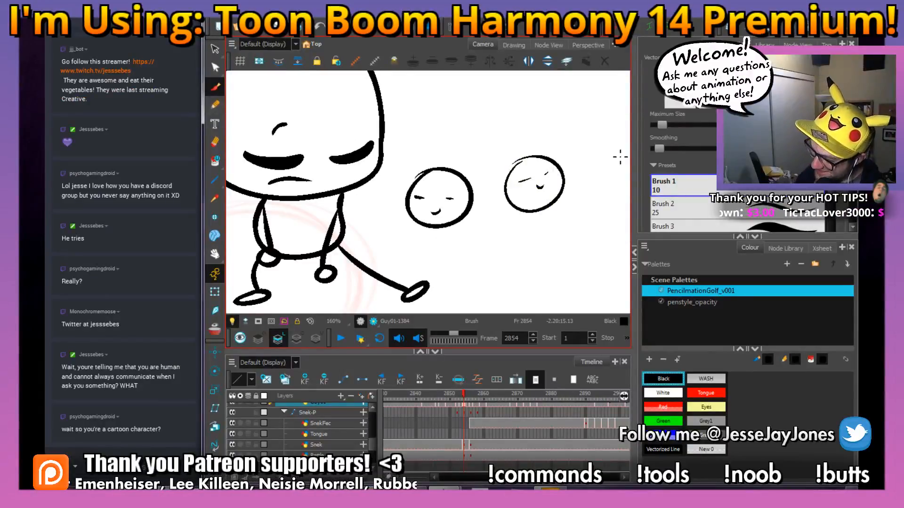
left_click(220, 49)
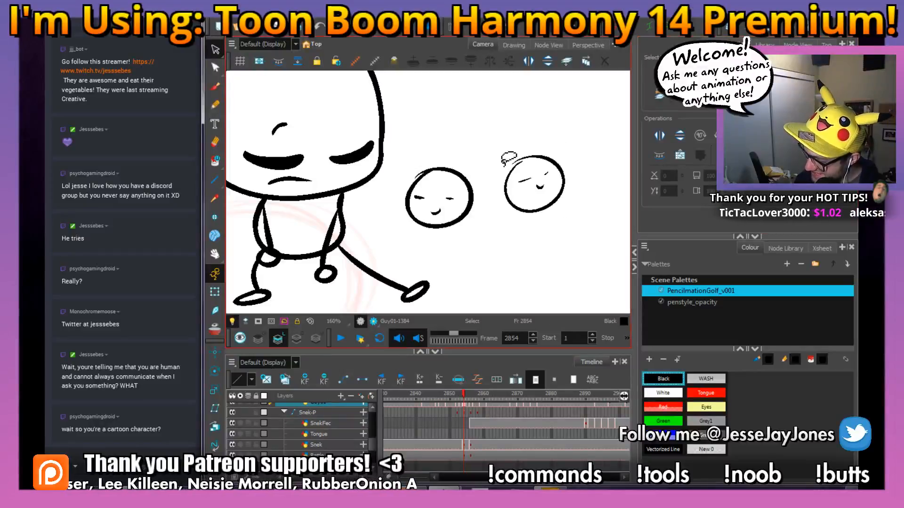
left_click_drag(430, 249, 462, 133)
key("Delete")
Fill both hands and both feet with solid black at frame 2854.
left_click_drag(391, 225, 458, 230)
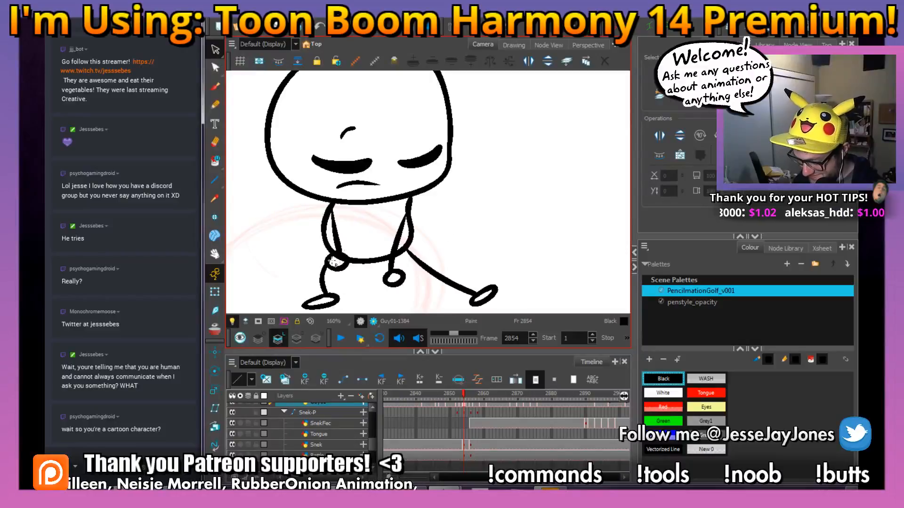
mouse_move(308, 305)
left_mouse_down()
mouse_move(484, 240)
mouse_move(476, 264)
mouse_move(481, 245)
left_mouse_up()
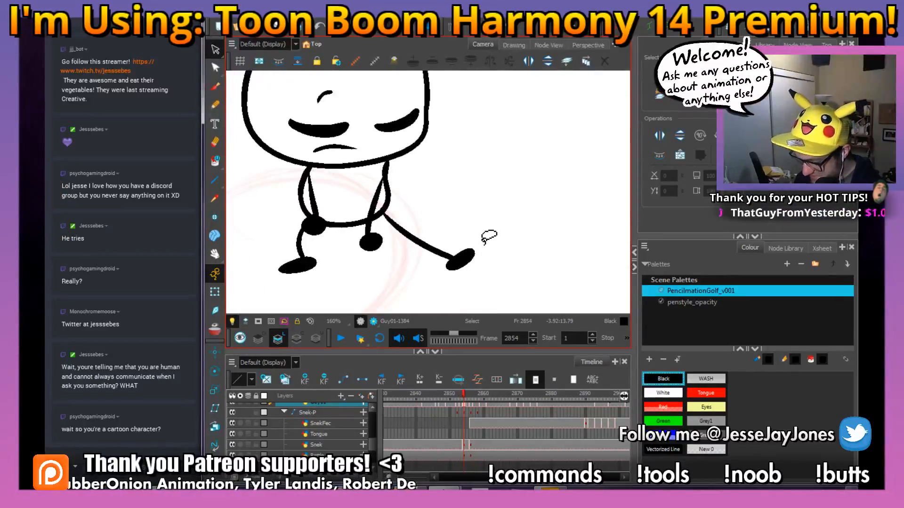
Ink the rounded head outline in black over the sketch at frame 2855, comparing it with the previous frame.
key("period")
left_click_drag(283, 119, 308, 198)
left_click(215, 87)
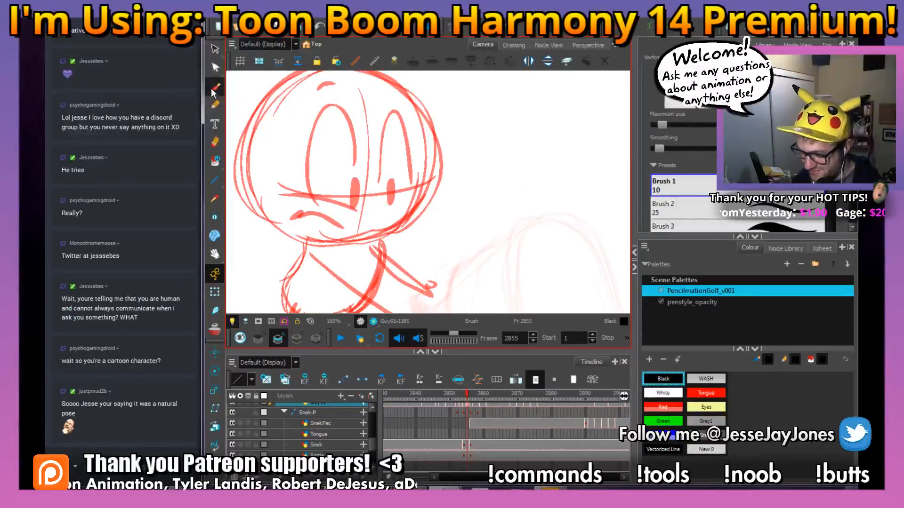
mouse_move(414, 217)
left_mouse_down()
mouse_move(426, 245)
mouse_move(412, 222)
left_mouse_up()
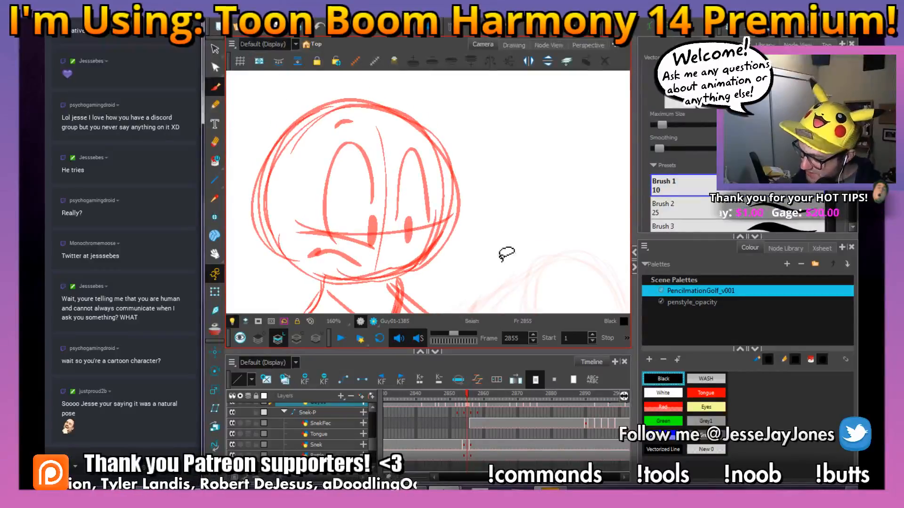
left_click_drag(459, 250, 464, 241)
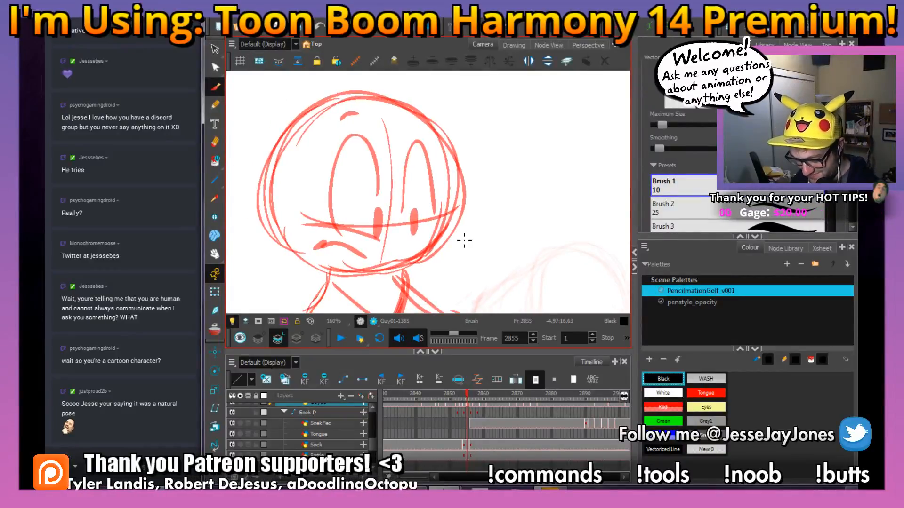
key("comma")
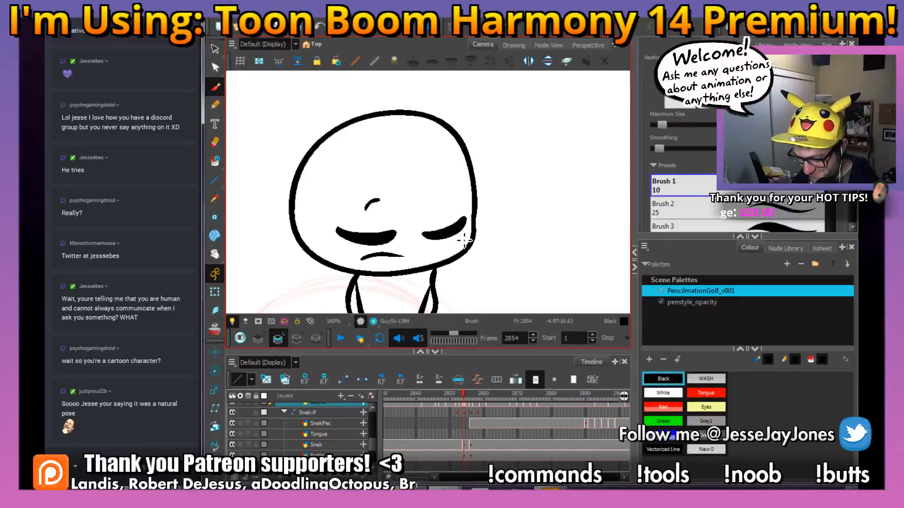
key("period")
mouse_move(478, 244)
left_mouse_down()
mouse_move(468, 225)
mouse_move(480, 208)
mouse_move(458, 243)
mouse_move(424, 265)
mouse_move(366, 269)
mouse_move(323, 259)
mouse_move(291, 218)
mouse_move(287, 179)
mouse_move(311, 121)
mouse_move(337, 100)
mouse_move(393, 93)
mouse_move(423, 104)
mouse_move(457, 136)
mouse_move(467, 207)
left_mouse_up()
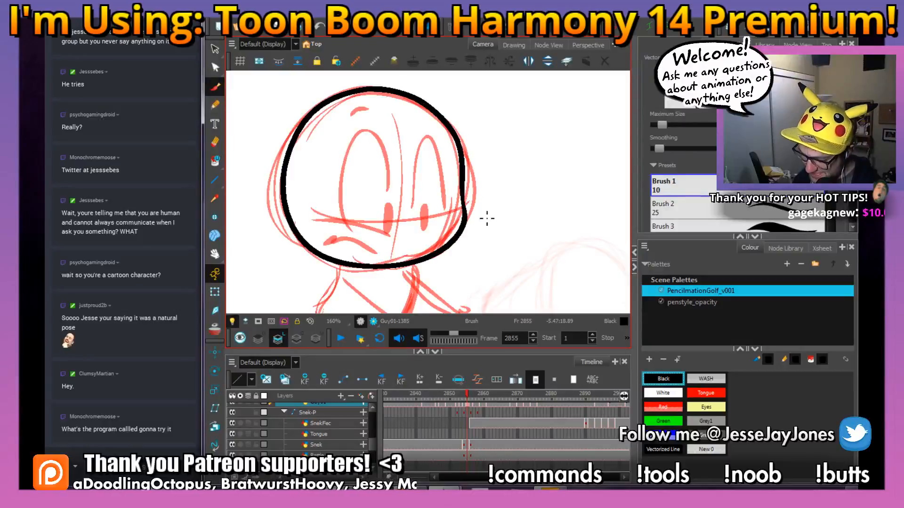
Ink the two tall eye arches, the curved line beneath the larger eye and the frowning mouth at frame 2855.
mouse_move(396, 175)
left_mouse_down()
mouse_move(387, 196)
mouse_move(414, 202)
mouse_move(444, 229)
left_mouse_up()
key("comma")
key("period")
left_click_drag(375, 248, 309, 234)
mouse_move(434, 230)
left_mouse_down()
mouse_move(423, 149)
mouse_move(408, 161)
mouse_move(404, 225)
left_mouse_up()
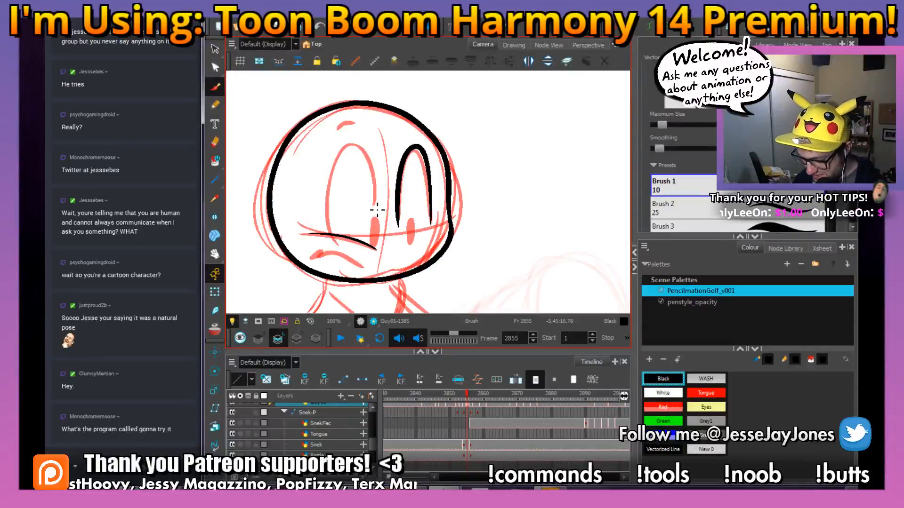
mouse_move(376, 211)
left_mouse_down()
mouse_move(366, 151)
mouse_move(349, 147)
mouse_move(332, 182)
mouse_move(337, 227)
left_mouse_up()
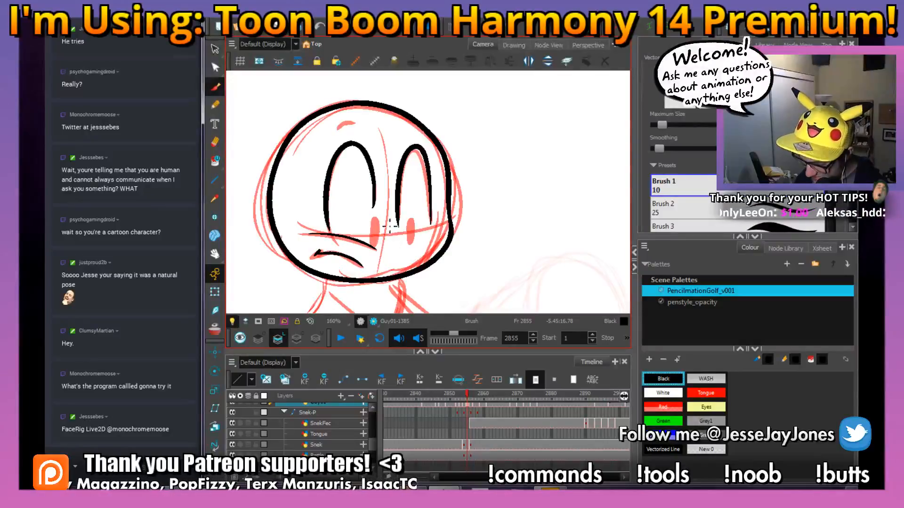
Paint both oval pupils solid black over the sketched ones at frame 2855.
key("space")
left_click_drag(397, 249, 400, 231)
key("2")
key("2")
key("space")
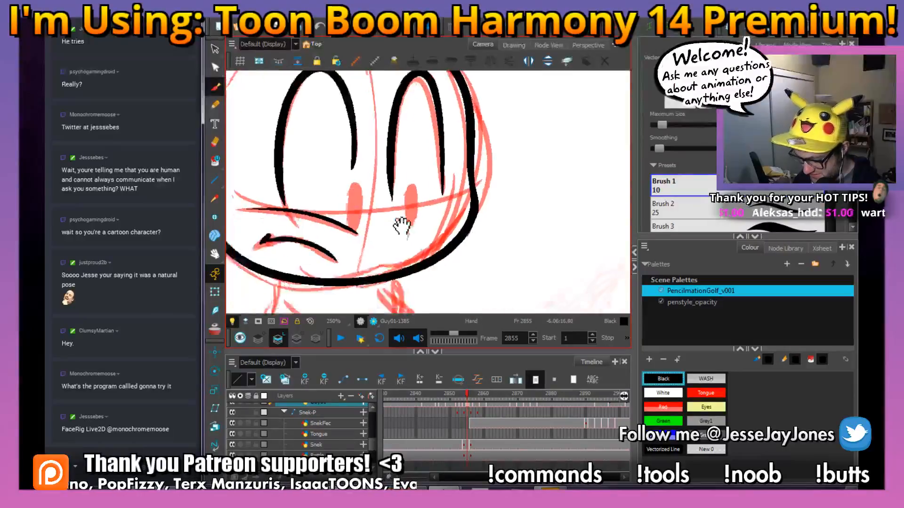
key("2")
key("2")
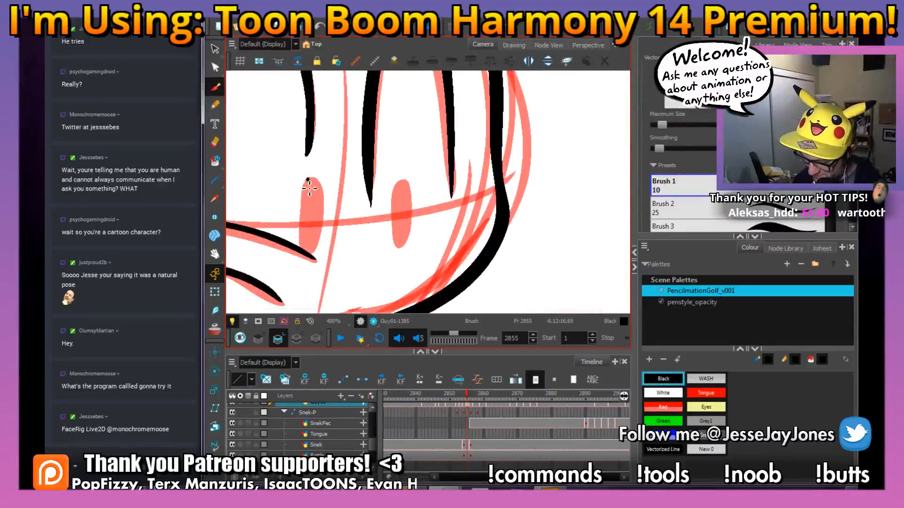
mouse_move(309, 189)
left_mouse_down()
mouse_move(304, 239)
mouse_move(314, 255)
mouse_move(322, 209)
mouse_move(315, 183)
mouse_move(310, 249)
mouse_move(320, 217)
left_mouse_up()
mouse_move(402, 186)
left_mouse_down()
mouse_move(396, 238)
mouse_move(402, 245)
mouse_move(408, 180)
mouse_move(410, 236)
left_mouse_up()
Add a small highlight in the lower part of each pupil with the White swatch at frame 2855.
left_click(663, 392)
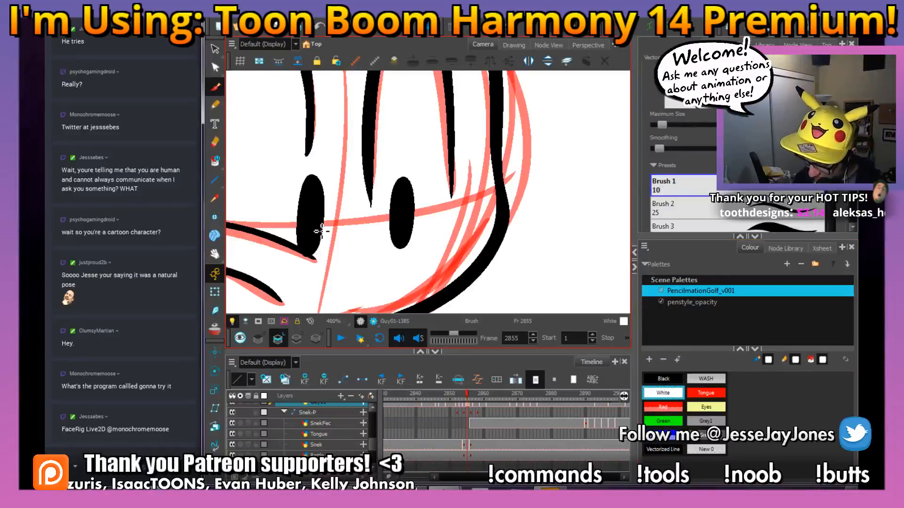
left_click_drag(318, 225, 313, 245)
key("ctrl+z")
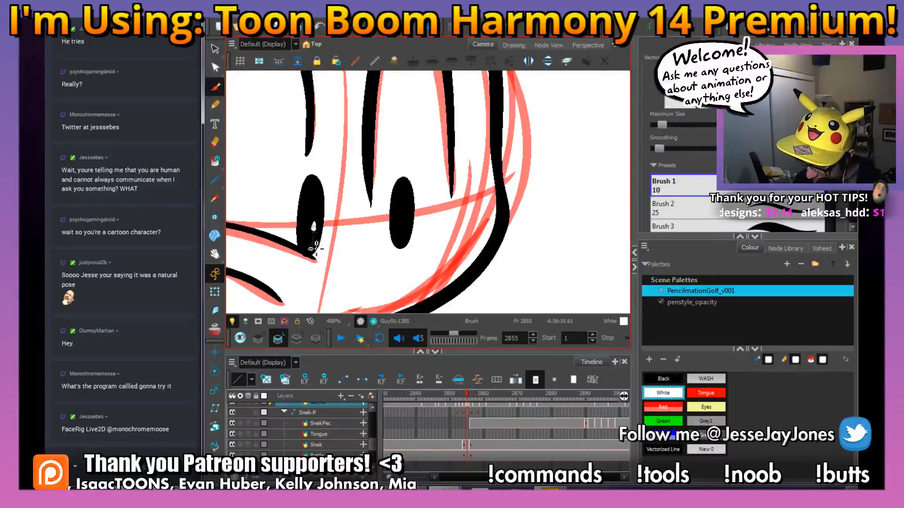
left_click_drag(408, 224, 405, 242)
key("1")
key("1")
key("1")
key("1")
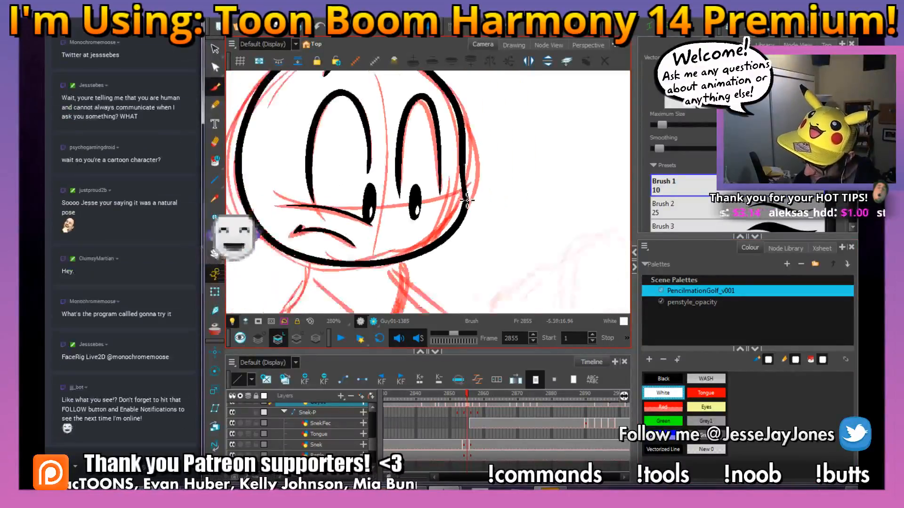
left_click_drag(470, 185, 449, 182)
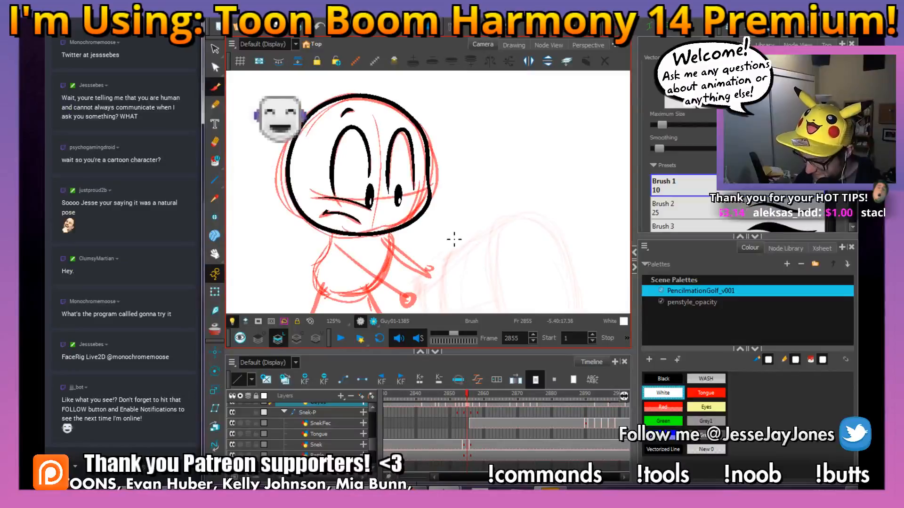
Ink the rounded torso beneath the head with the Black swatch at frame 2855.
left_click(663, 379)
mouse_move(408, 299)
left_mouse_down()
mouse_move(431, 234)
mouse_move(467, 234)
left_mouse_up()
key("2")
key("2")
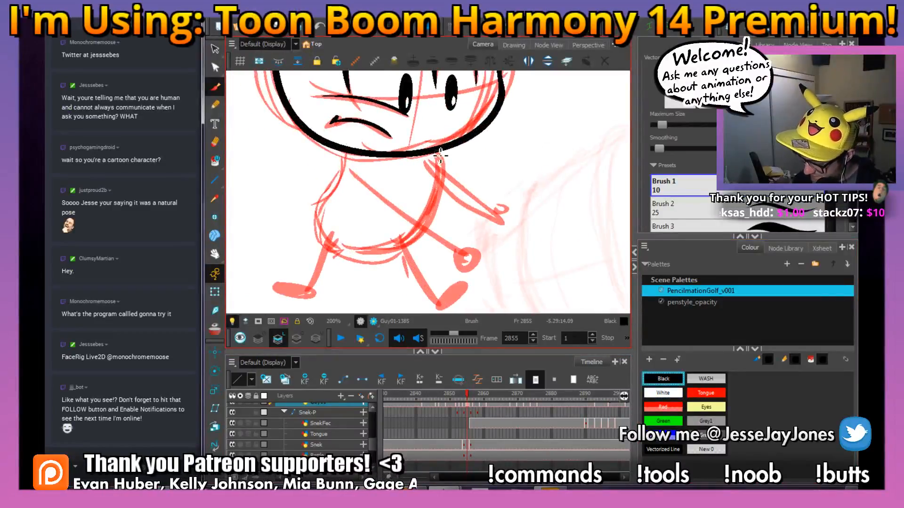
mouse_move(440, 156)
left_mouse_down()
mouse_move(442, 201)
mouse_move(425, 232)
mouse_move(368, 253)
mouse_move(338, 247)
mouse_move(323, 226)
mouse_move(347, 151)
left_mouse_up()
Ink both outstretched arms and their round hands at frame 2855.
left_click_drag(478, 253, 464, 240)
key("alt+s")
mouse_move(340, 162)
left_mouse_down()
mouse_move(440, 237)
mouse_move(457, 238)
left_mouse_up()
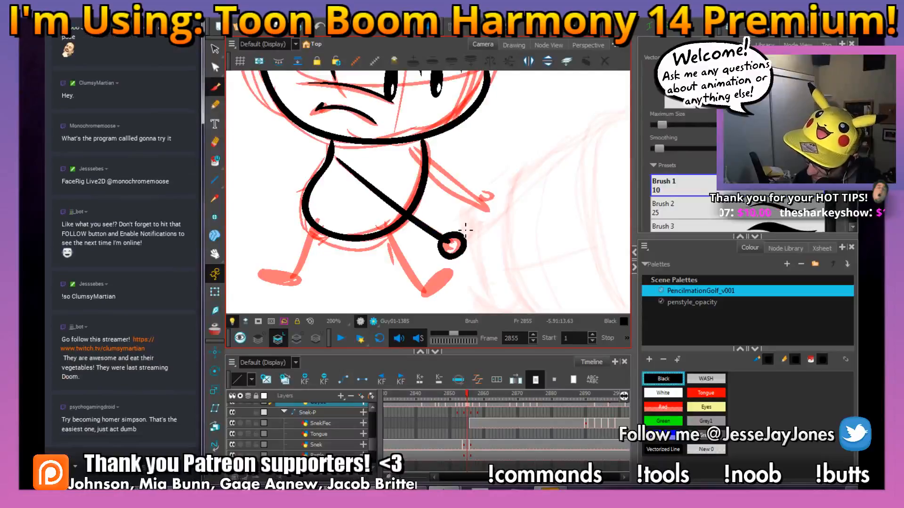
mouse_move(448, 180)
left_mouse_down()
mouse_move(489, 202)
mouse_move(480, 207)
mouse_move(507, 204)
left_mouse_up()
Ink both legs and the oval foot outlines at frame 2855.
left_click_drag(400, 247, 411, 202)
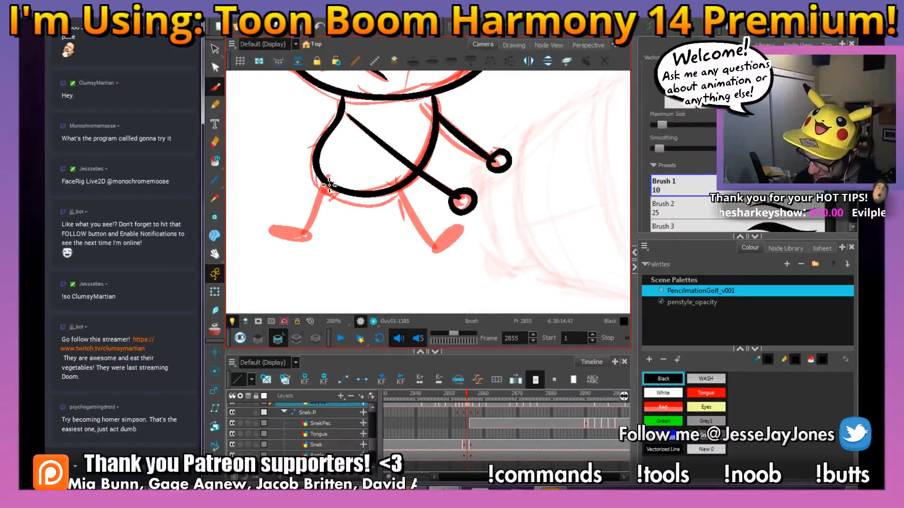
left_click_drag(327, 183, 304, 237)
mouse_move(399, 191)
left_mouse_down()
mouse_move(437, 245)
mouse_move(448, 227)
mouse_move(434, 248)
left_mouse_up()
mouse_move(311, 233)
left_mouse_down()
mouse_move(271, 229)
mouse_move(308, 236)
left_mouse_up()
Select and delete the red rough sketch beneath the inked character at frame 2855.
left_click_drag(463, 204, 417, 278)
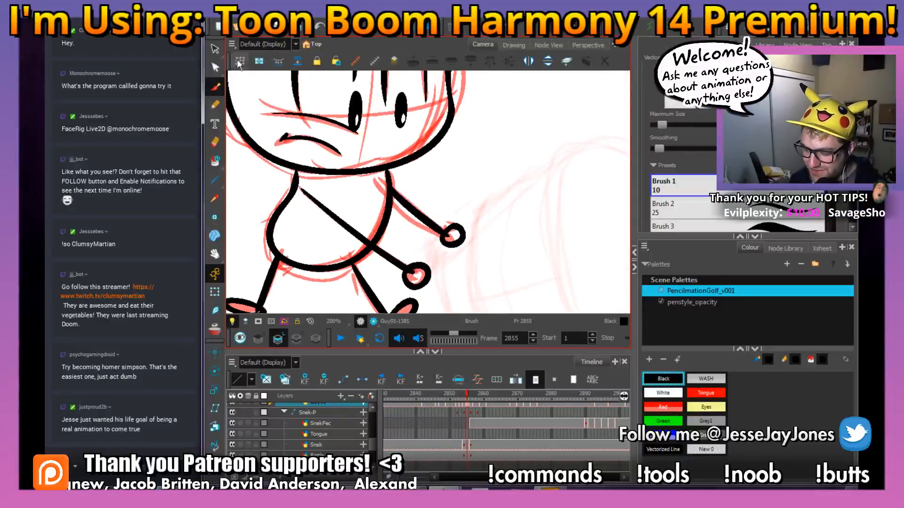
left_click(215, 48)
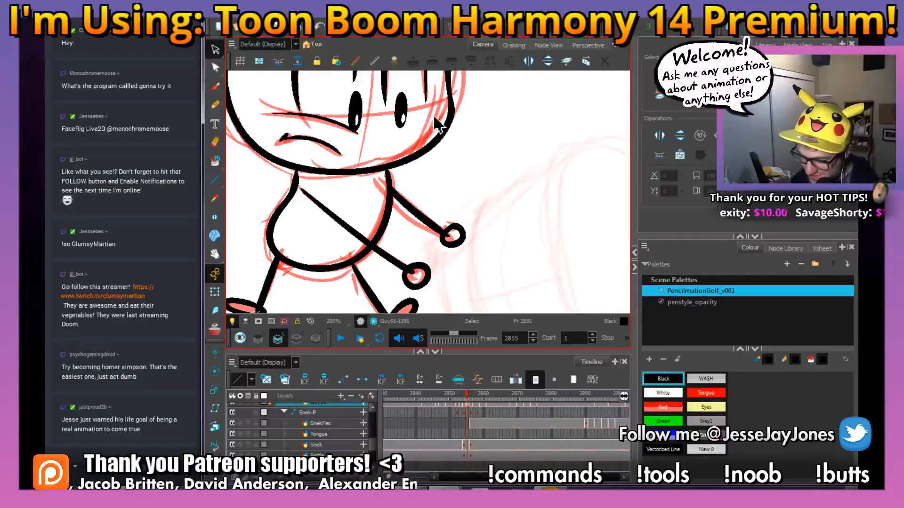
key("ctrl+a")
key("Delete")
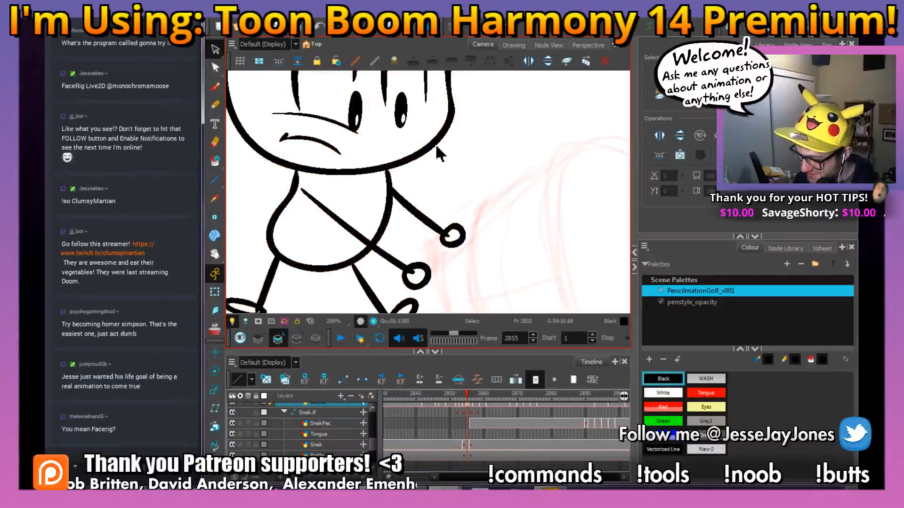
Fill both hands and both feet with solid black at frame 2855.
left_click(453, 236)
left_click(417, 276)
left_click_drag(439, 270, 460, 239)
left_click(417, 278)
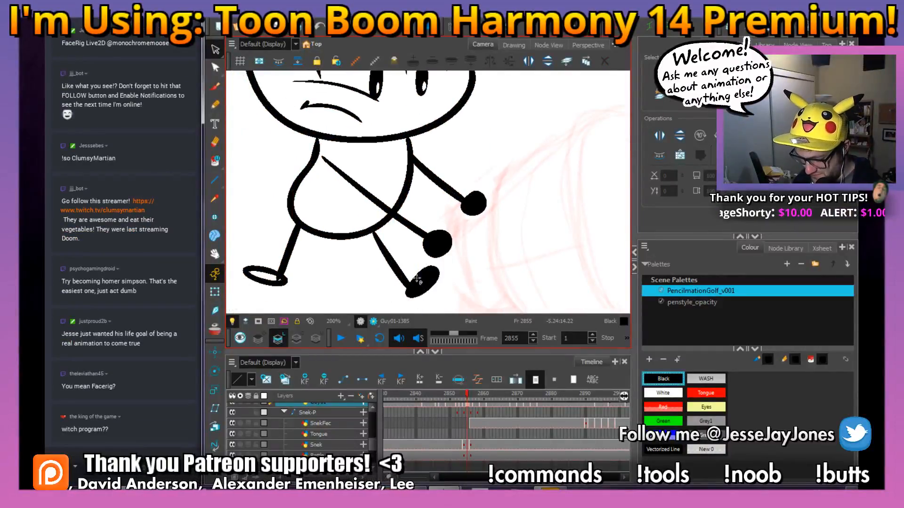
left_click(271, 279)
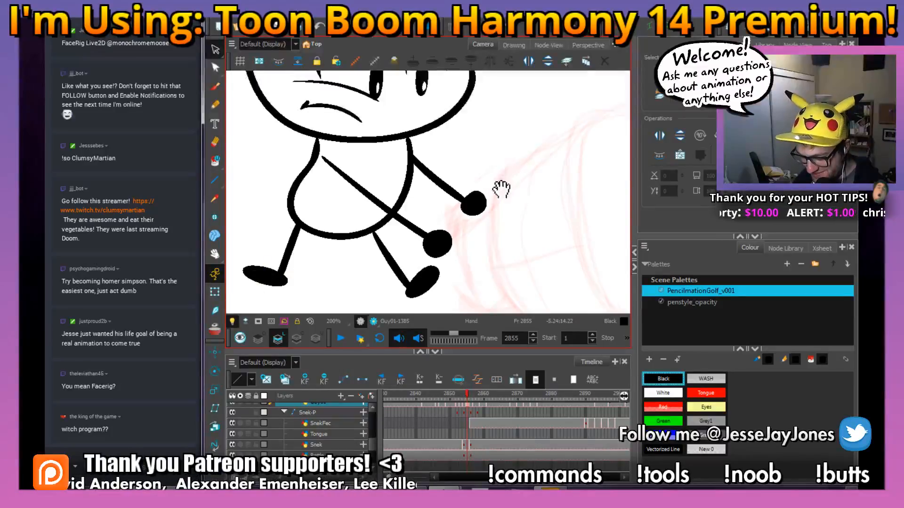
Flip back and forth between frames 2855 and 2856 to compare the inked pose with the following rough sketch.
scroll(480, 193, "down", 2)
scroll(485, 188, "down", 2)
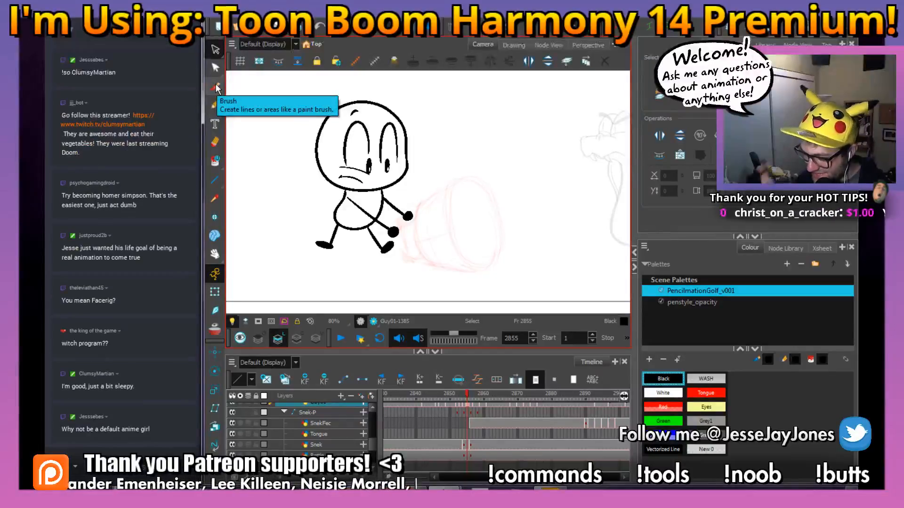
left_click_drag(431, 196, 409, 209)
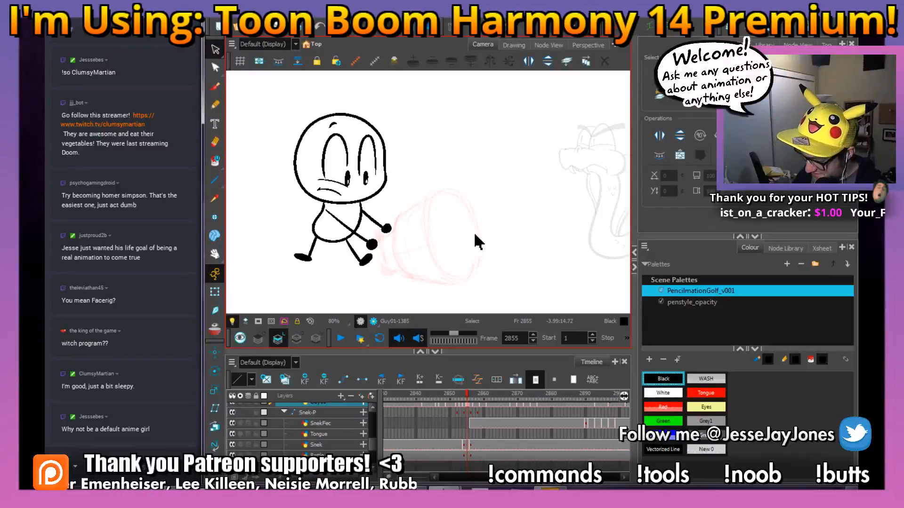
key("period")
key("comma")
key("period")
key("comma")
key("period")
key("comma")
key("period")
Ready the Brush for inking and frame the head of the red rough sketch at frame 2856.
left_click(215, 87)
mouse_move(382, 160)
left_mouse_down()
mouse_move(395, 177)
mouse_move(369, 179)
left_mouse_up()
key("2")
key("2")
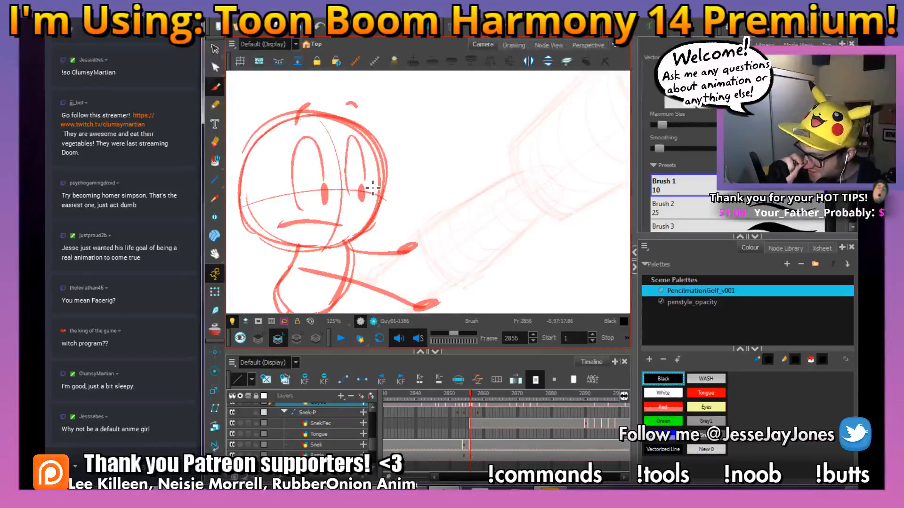
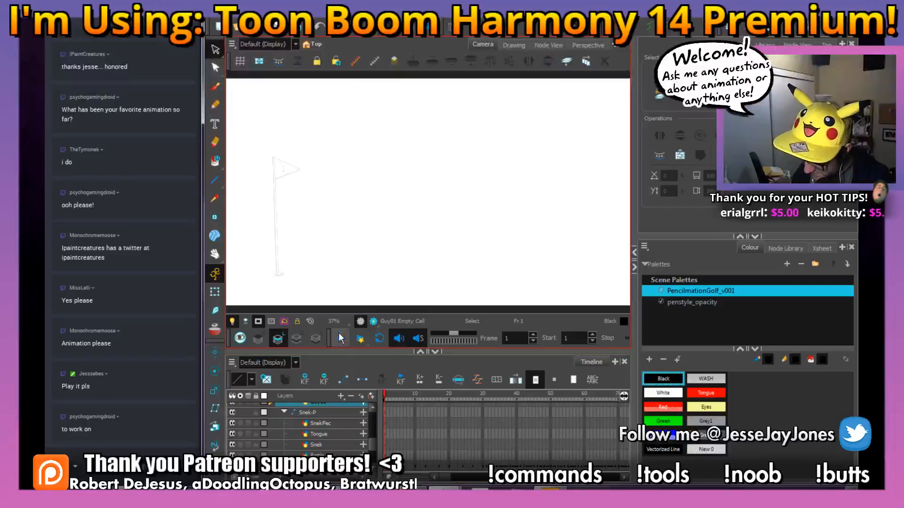
Play the scene from frame 1 with the Camera view enlarged over the side panels and timeline.
left_click(341, 339)
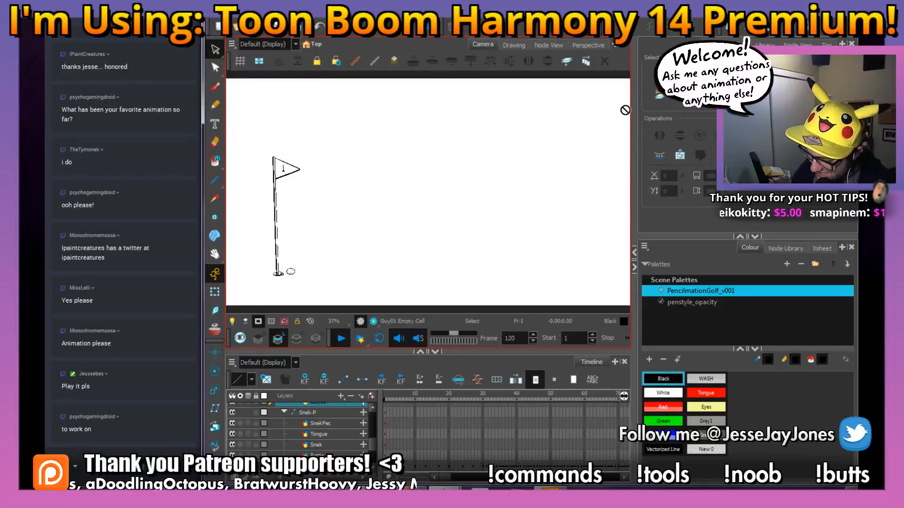
left_click(634, 267)
left_click(547, 352)
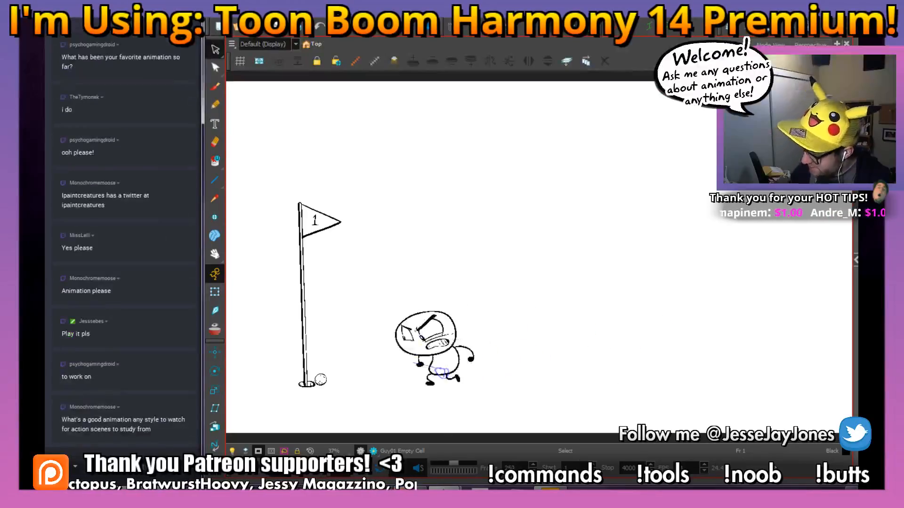
Restore the colour panels and the timeline, leaving the Camera view slightly wider.
left_click(855, 261)
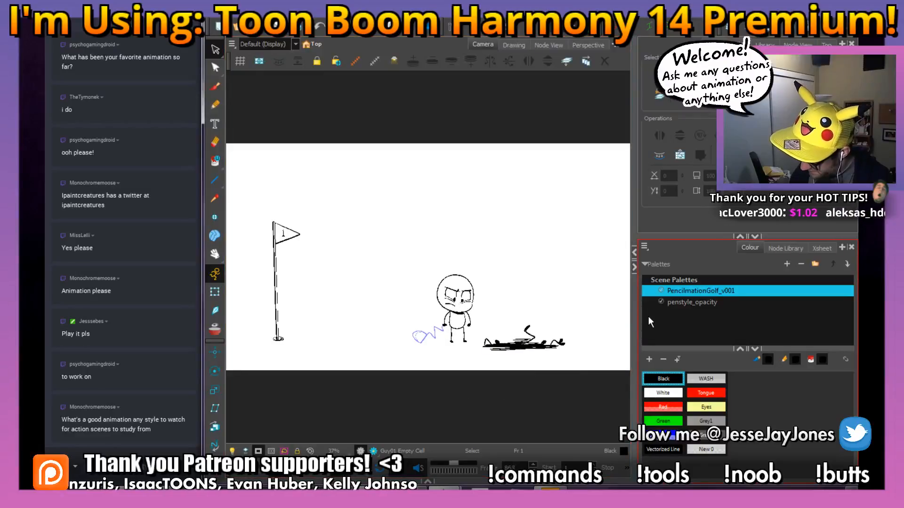
left_click_drag(635, 346, 666, 351)
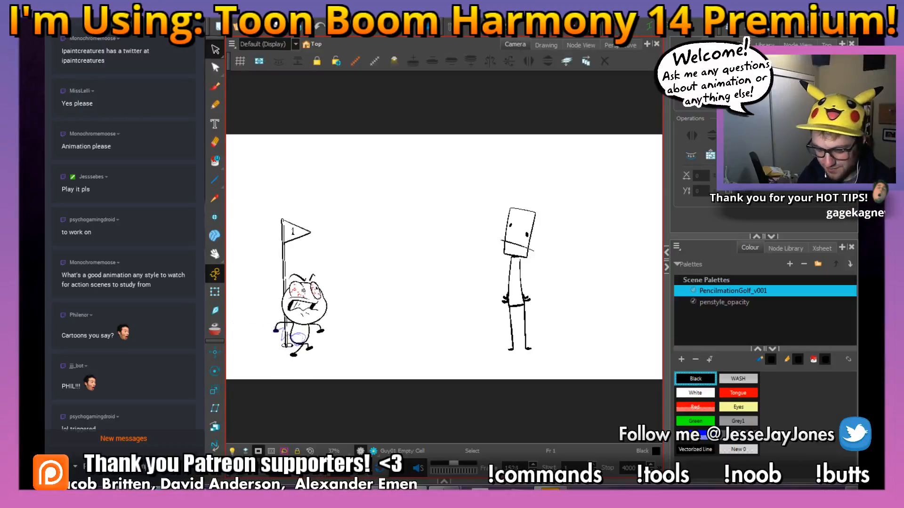
left_click(124, 439)
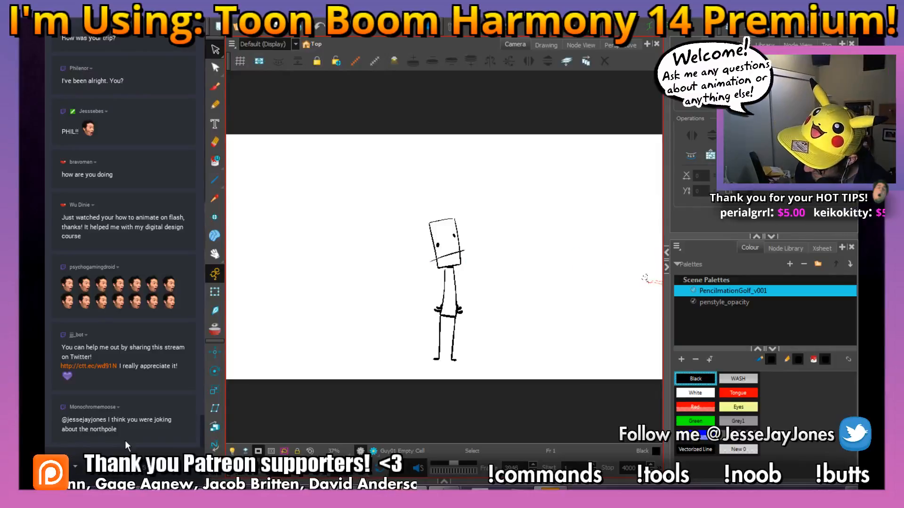
left_click(443, 481)
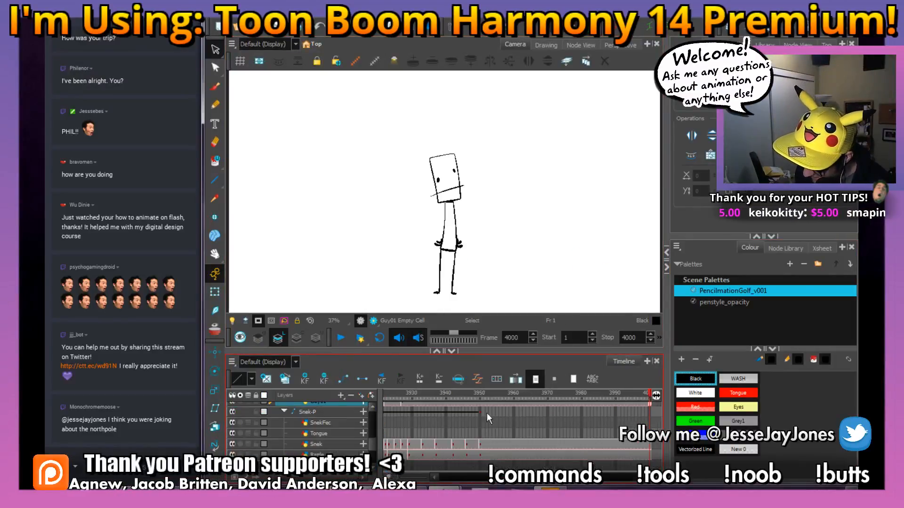
Play back the snake and tall character section of the animation starting from frame 3024.
left_click_drag(462, 395, 423, 430)
left_click_drag(406, 429, 472, 430)
left_click(341, 338)
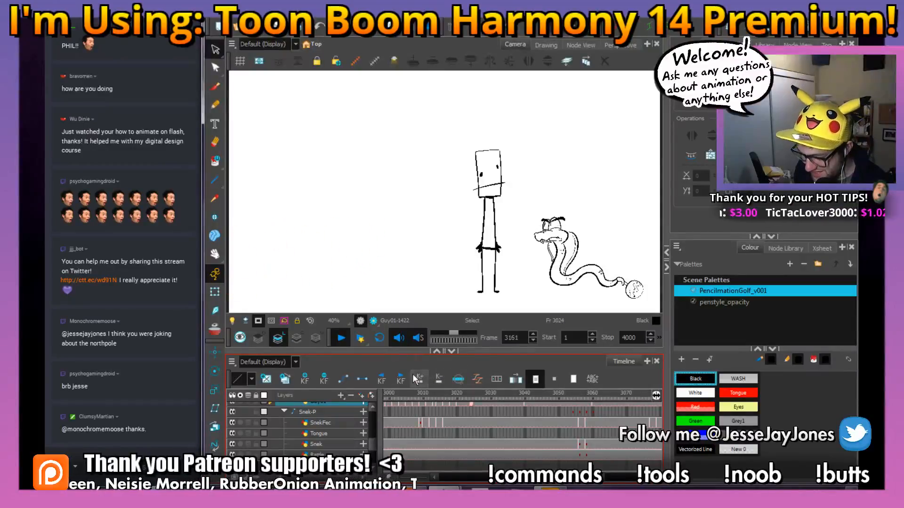
left_click(340, 338)
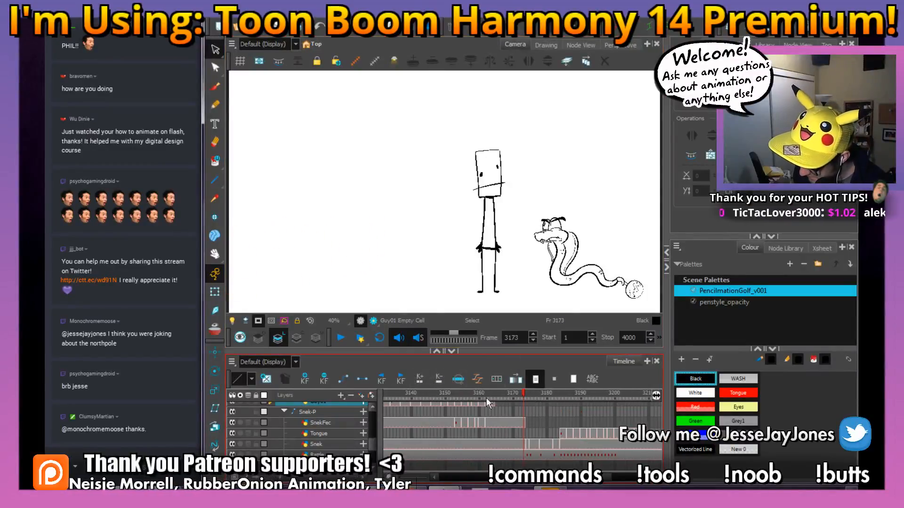
Return to frame 2859, frame the character's red rough sketch closely and ready the Brush for inking.
left_click_drag(479, 401, 539, 425)
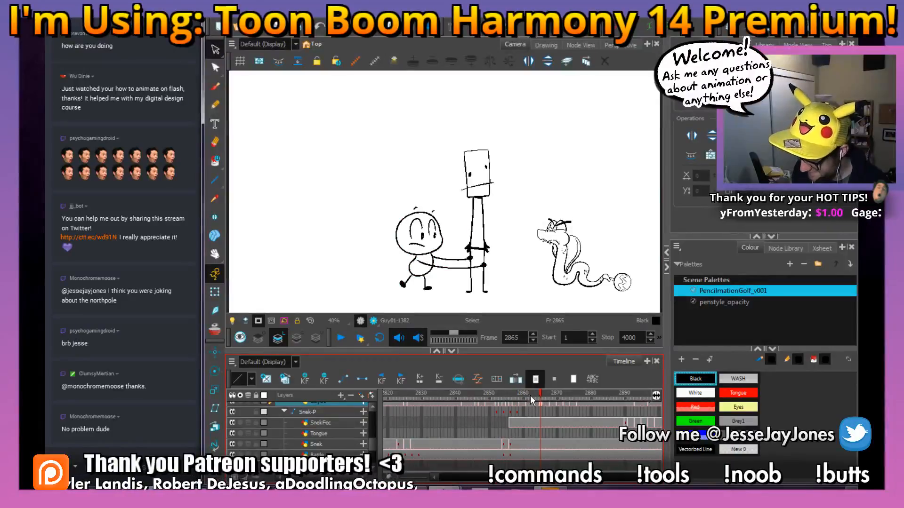
mouse_move(530, 396)
left_mouse_down()
mouse_move(490, 398)
mouse_move(527, 401)
left_mouse_up()
key("2")
key("2")
key("2")
key("space")
left_click_drag(427, 236, 425, 166)
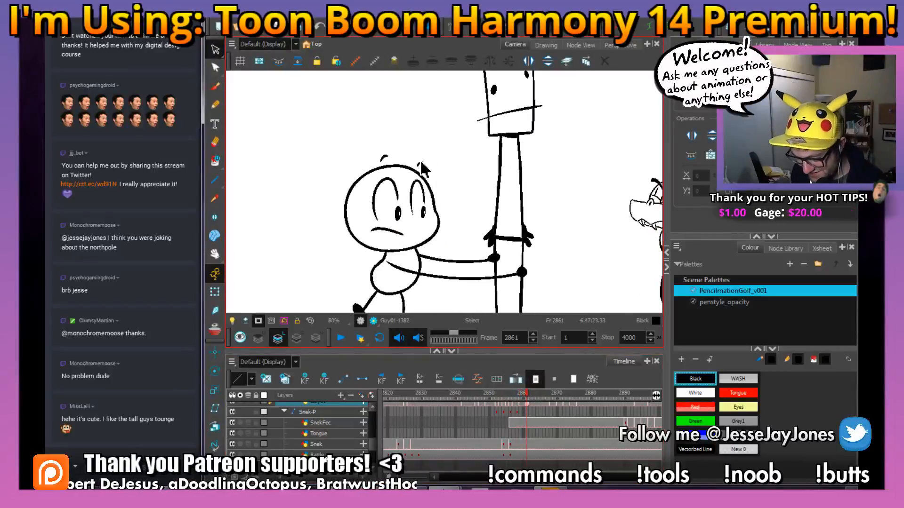
left_click(513, 398)
mouse_move(513, 398)
left_mouse_down()
mouse_move(494, 401)
mouse_move(530, 402)
mouse_move(520, 401)
left_mouse_up()
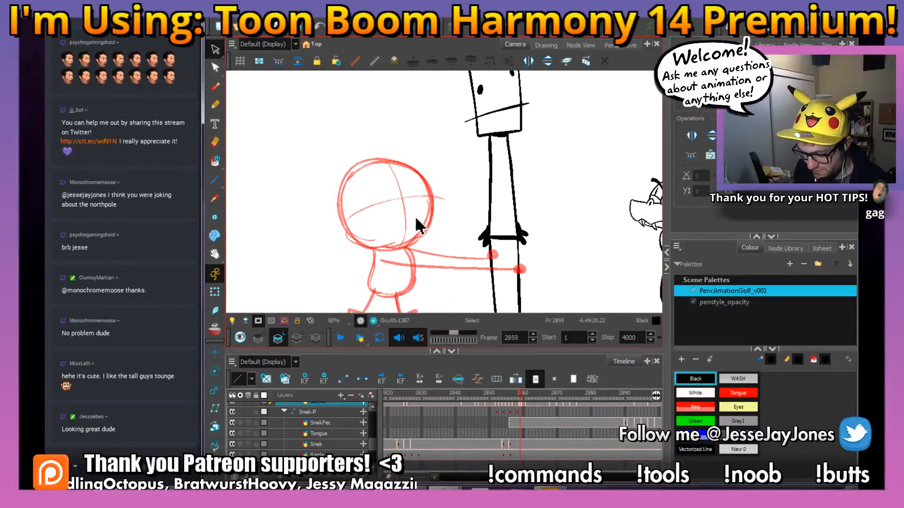
left_click(213, 89)
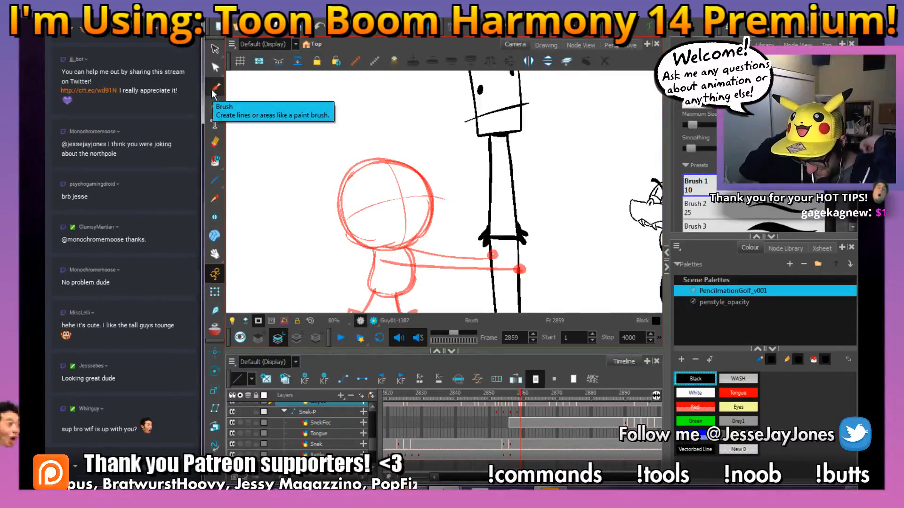
Switch the stream chat's target to the Twitch channel for a shoutout command and set it back to #allchats.
left_click(75, 467)
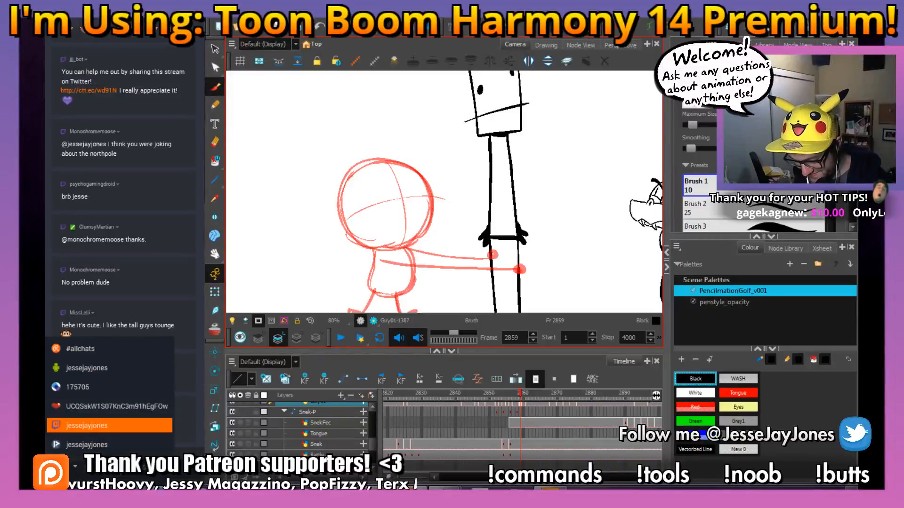
left_click(110, 426)
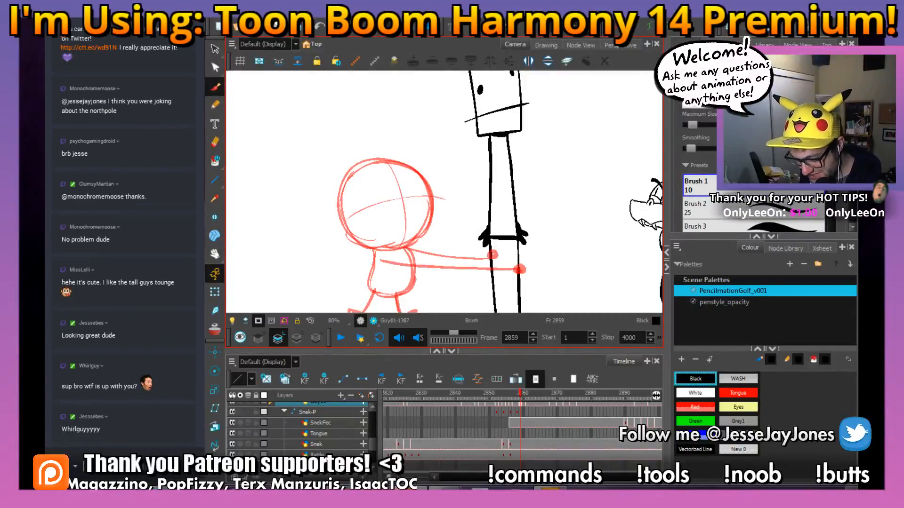
left_click(73, 467)
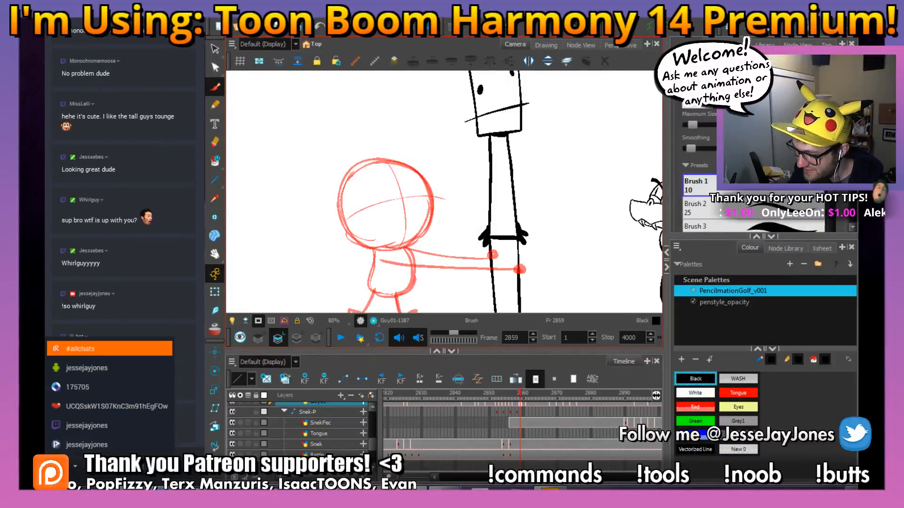
left_click(91, 350)
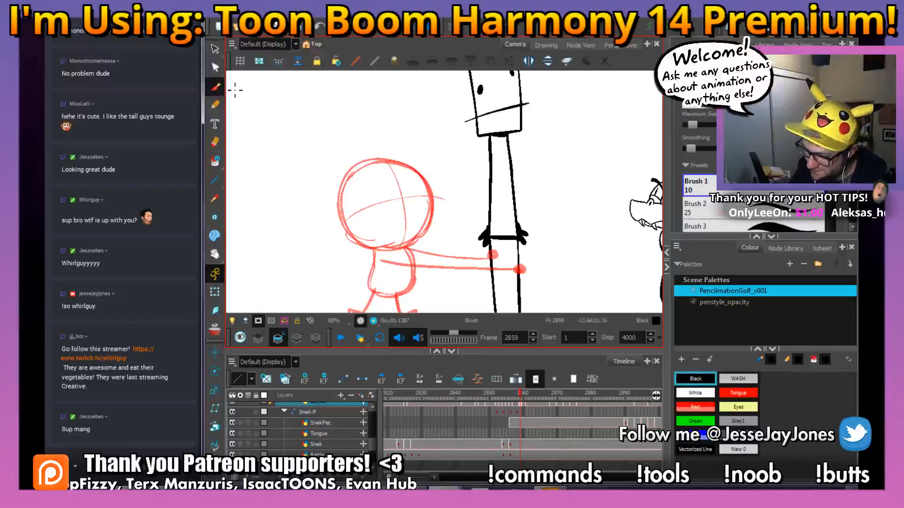
Ink the head outline in black over the red rough at frame 2859, redoing the first cheek stroke.
key("alt+s")
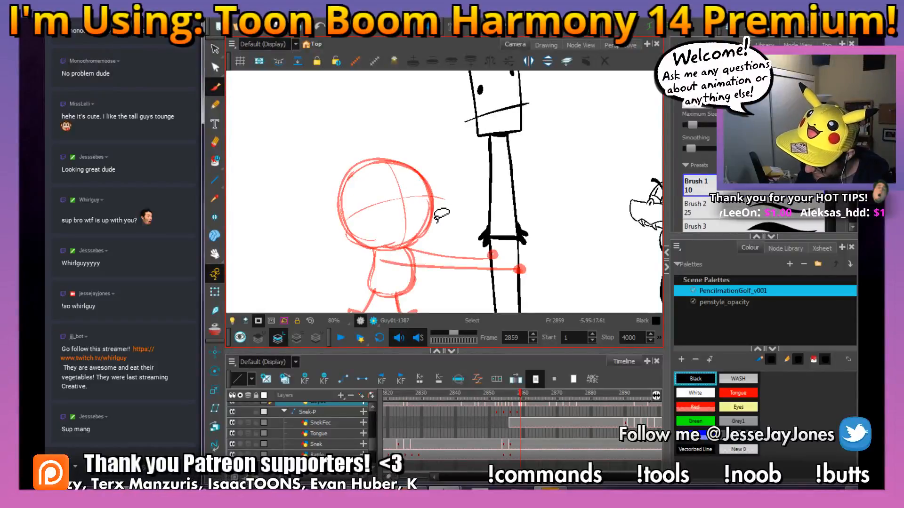
scroll(439, 218, "up", 3)
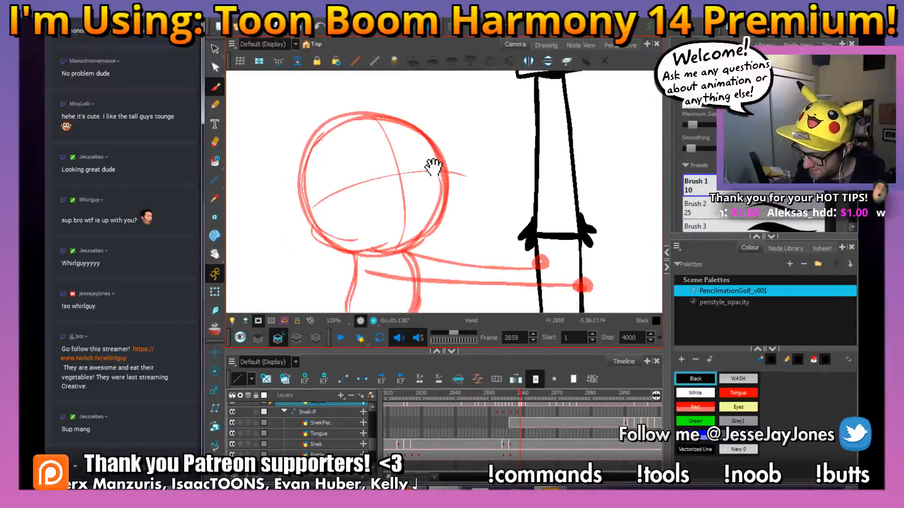
scroll(448, 176, "up", 1)
key("alt+b")
scroll(474, 220, "up", 1)
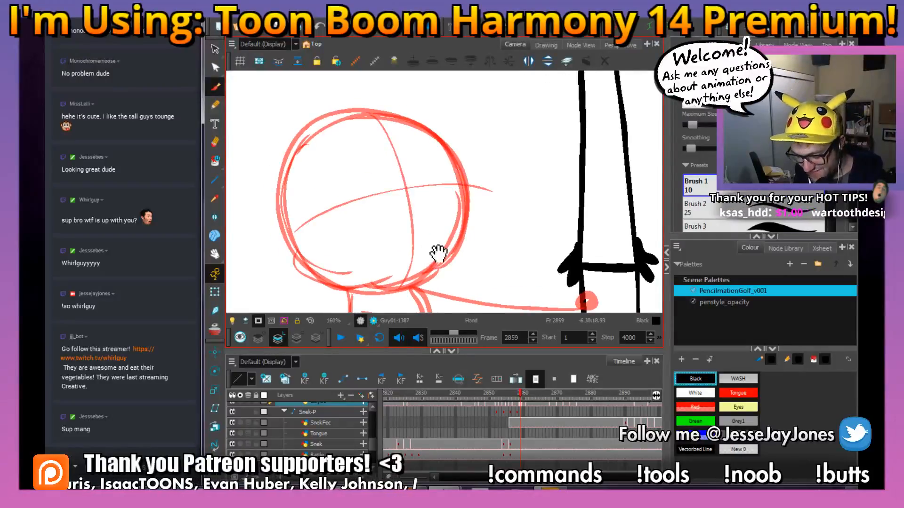
left_click_drag(438, 255, 425, 228)
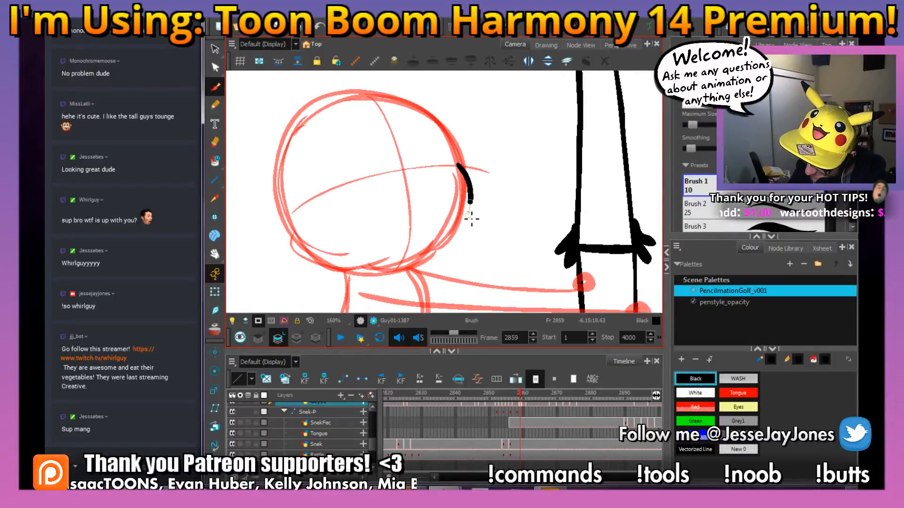
key("ctrl+z")
mouse_move(453, 181)
left_mouse_down()
mouse_move(478, 210)
mouse_move(468, 234)
mouse_move(408, 269)
mouse_move(356, 277)
mouse_move(324, 266)
mouse_move(294, 239)
mouse_move(284, 203)
mouse_move(286, 156)
mouse_move(303, 125)
mouse_move(339, 101)
mouse_move(404, 100)
mouse_move(428, 111)
mouse_move(476, 178)
left_mouse_up()
key("space")
left_click_drag(502, 214, 492, 224)
Ink the rounded torso outline below the head at frame 2859.
left_click_drag(483, 270, 490, 161)
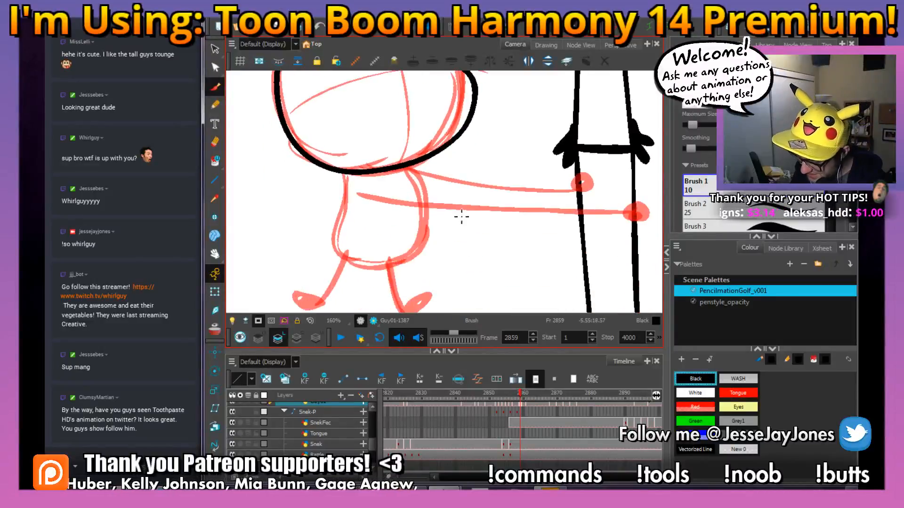
left_click_drag(409, 171, 426, 226)
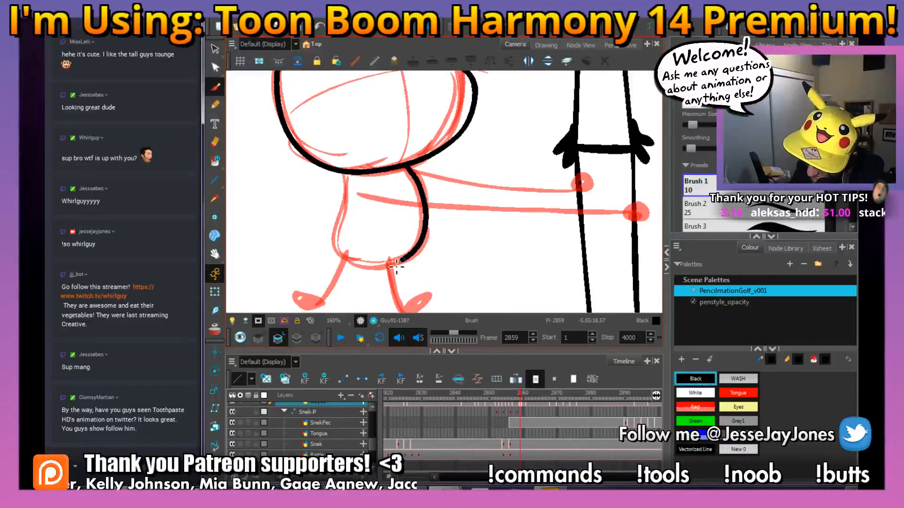
left_click_drag(353, 199, 350, 173)
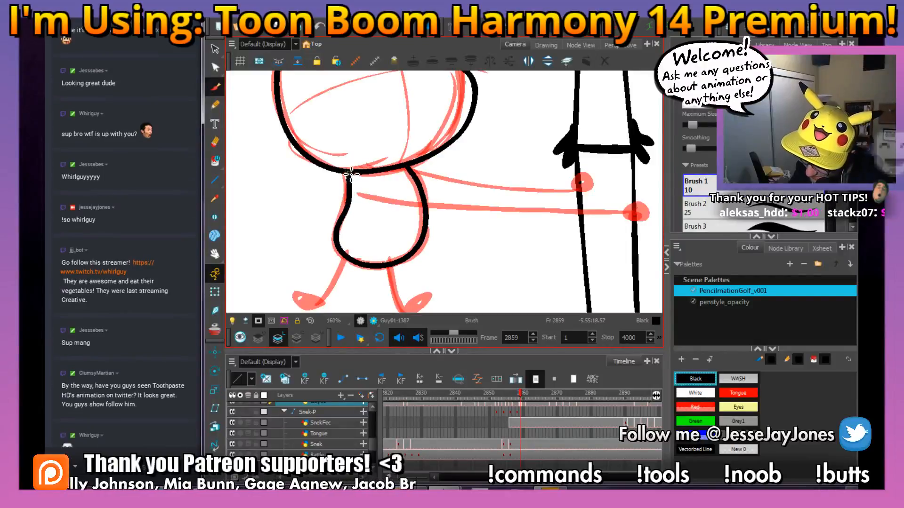
Ink both round hand outlines and the two outstretched arms at frame 2859, with the light table dimming the other layers.
key("space")
mouse_move(653, 202)
left_mouse_down()
mouse_move(625, 195)
mouse_move(599, 213)
mouse_move(615, 199)
left_mouse_up()
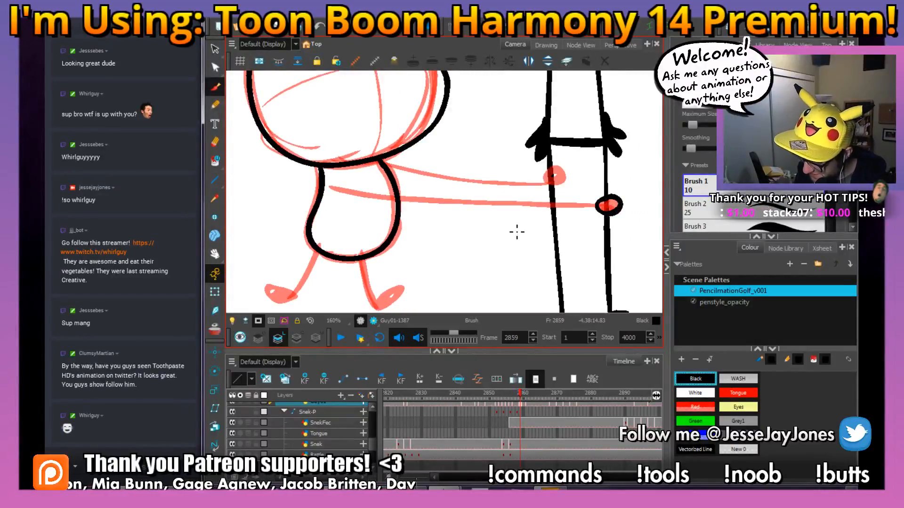
left_click(232, 321)
mouse_move(553, 170)
left_mouse_down()
mouse_move(549, 185)
mouse_move(565, 179)
mouse_move(547, 168)
mouse_move(528, 183)
mouse_move(489, 183)
mouse_move(385, 166)
left_mouse_up()
mouse_move(598, 209)
left_mouse_down()
mouse_move(486, 212)
mouse_move(332, 188)
left_mouse_up()
Ink both legs and the oval foot outlines at frame 2859.
mouse_move(408, 268)
left_mouse_down()
mouse_move(462, 248)
mouse_move(460, 262)
mouse_move(447, 259)
mouse_move(436, 214)
left_mouse_up()
key("2")
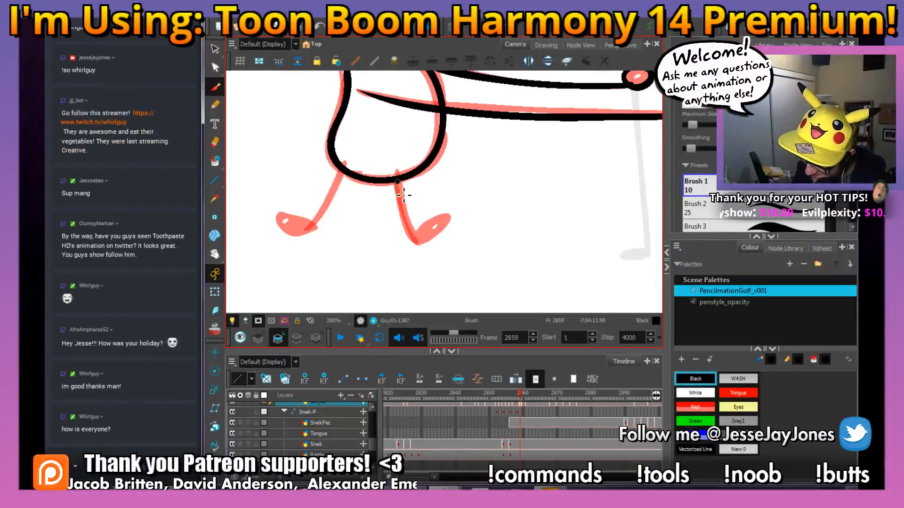
mouse_move(397, 182)
left_mouse_down()
mouse_move(421, 239)
mouse_move(450, 220)
mouse_move(425, 248)
mouse_move(405, 218)
mouse_move(436, 229)
left_mouse_up()
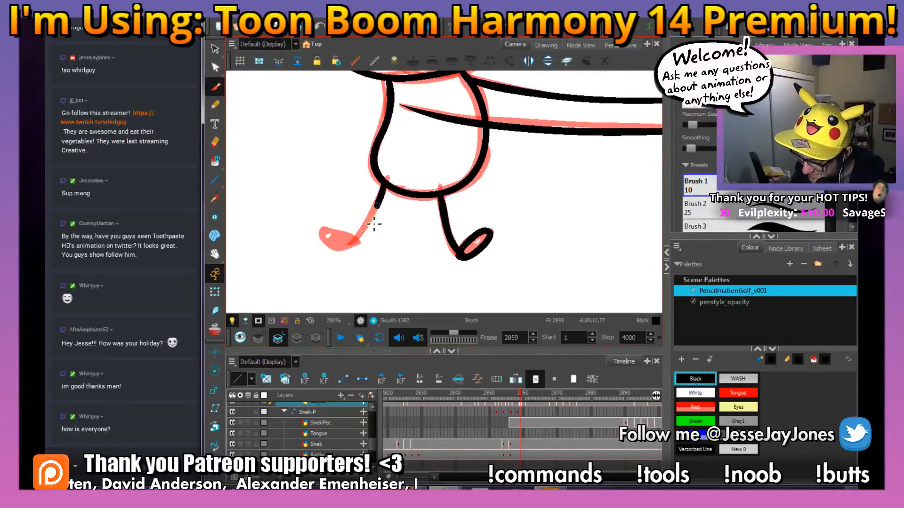
mouse_move(374, 224)
left_mouse_down()
mouse_move(352, 245)
mouse_move(337, 245)
left_mouse_up()
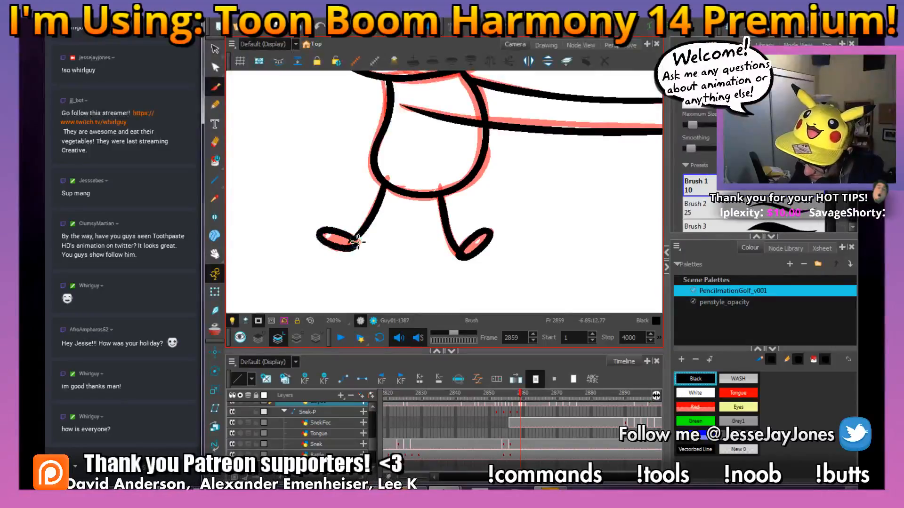
Flip between the newly inked body and the finished drawing at frame 2861 to compare the poses.
left_click_drag(482, 197, 397, 240)
scroll(471, 226, "down", 3)
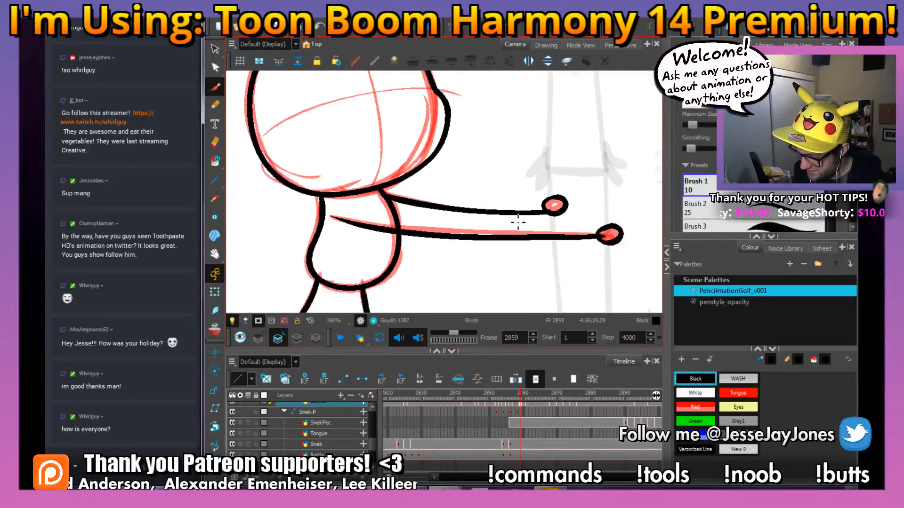
mouse_move(518, 222)
left_mouse_down()
mouse_move(475, 205)
mouse_move(479, 222)
left_mouse_up()
key("g")
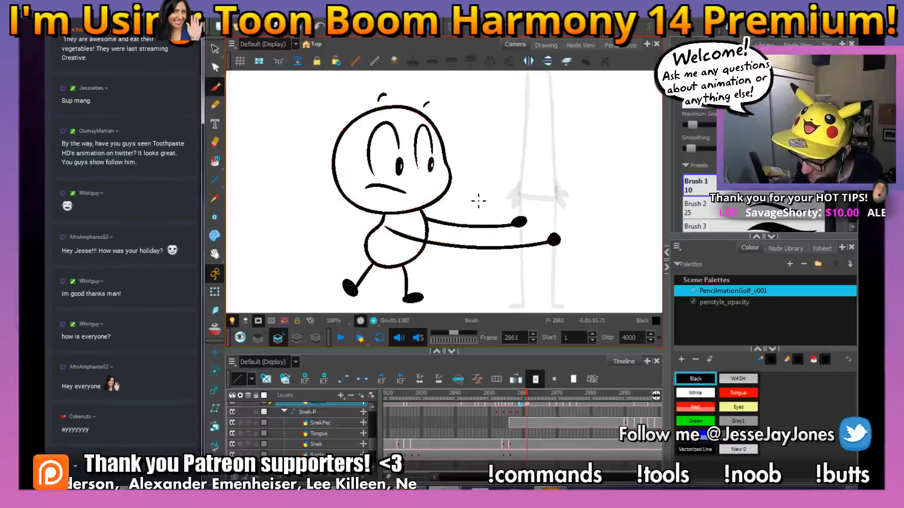
key("f")
Compare frames 2860 and 2861, enable onion skin, and ink both solid black pupils on the head at frame 2860.
left_click_drag(435, 194, 442, 219)
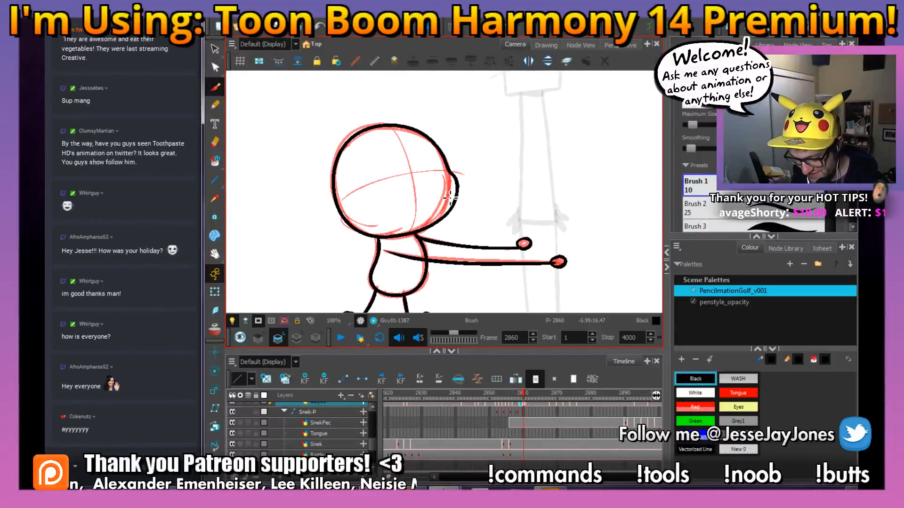
key("2")
key("2")
left_click_drag(426, 174, 442, 195)
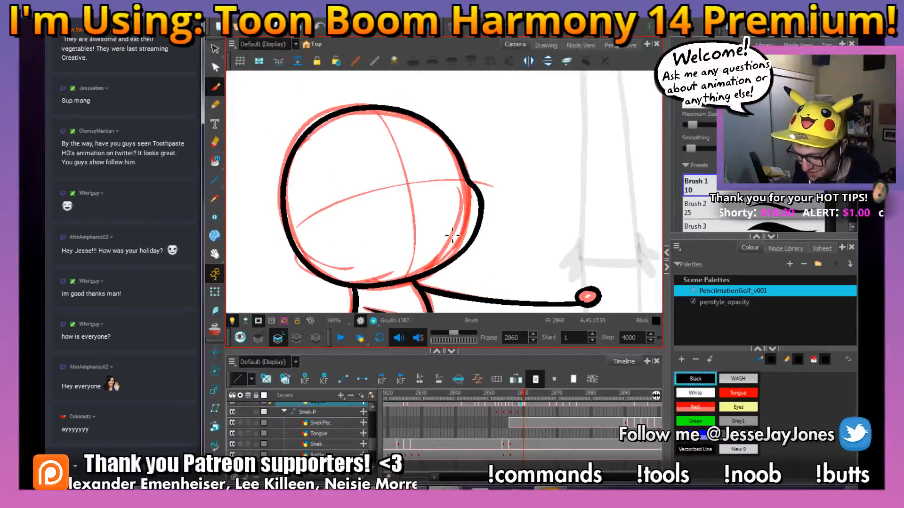
key("period")
key("comma")
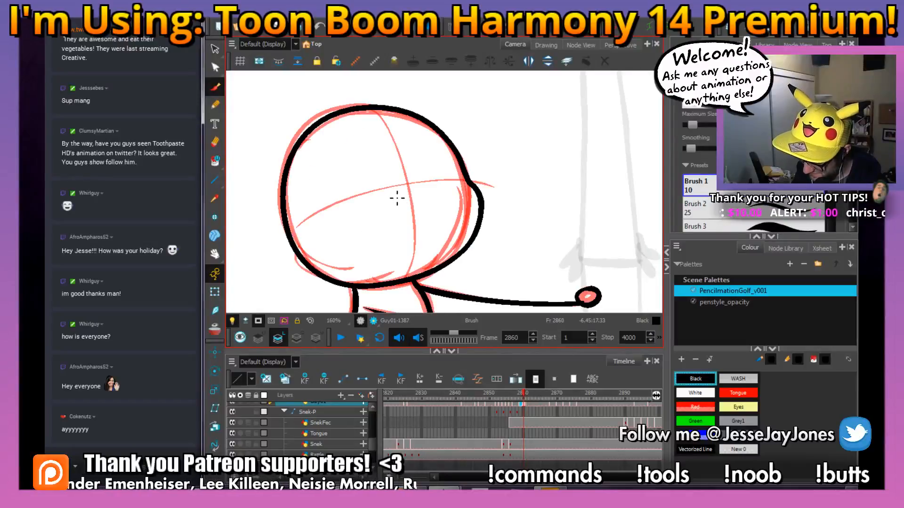
key("alt+o")
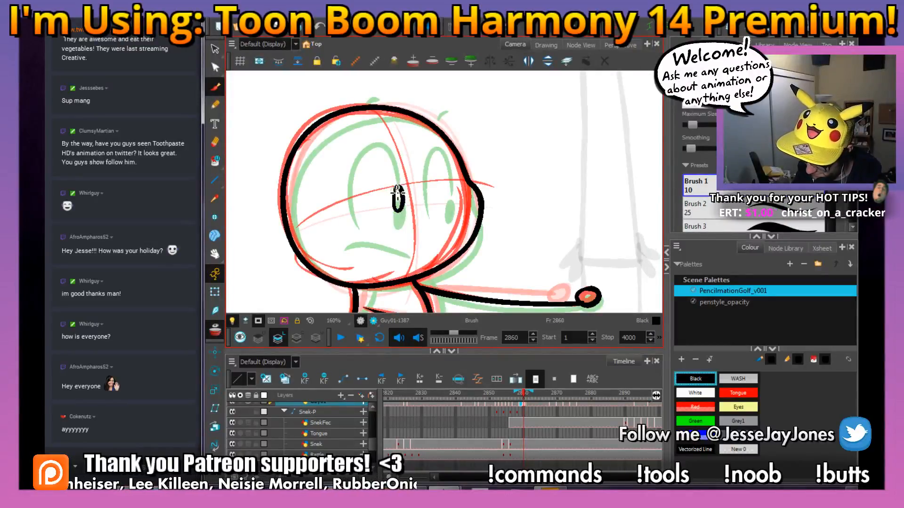
left_click_drag(397, 193, 401, 197)
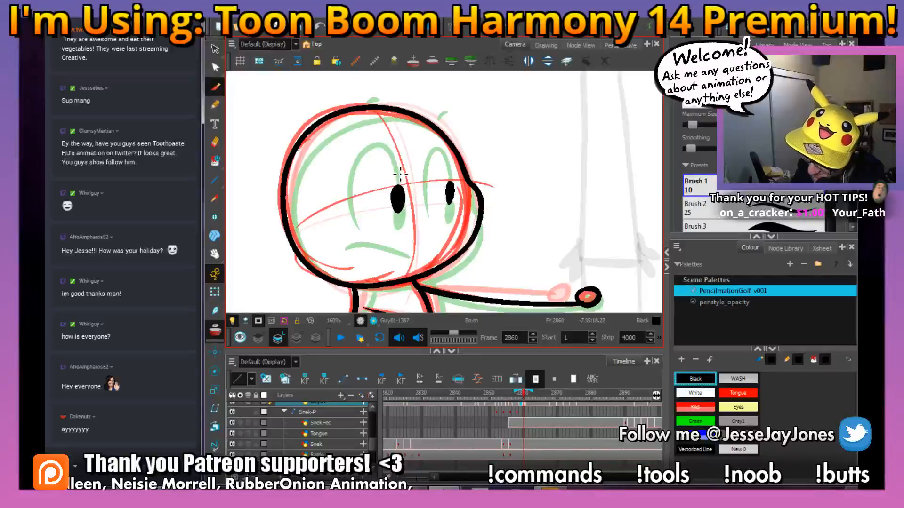
Finish the face at frame 2860 with tall arched eye outlines, a curved frown, white pupil highlights and two black eyebrow strokes.
mouse_move(399, 177)
left_mouse_down()
mouse_move(362, 140)
mouse_move(354, 160)
mouse_move(364, 223)
left_mouse_up()
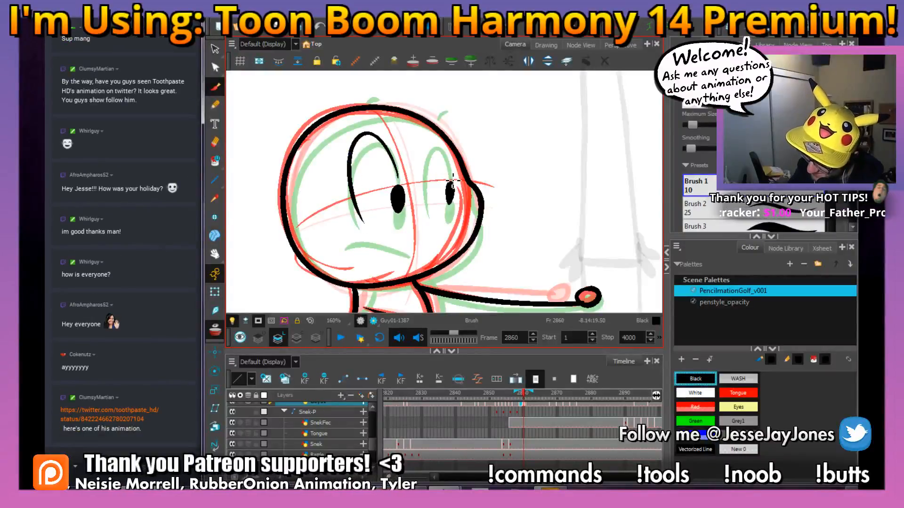
left_click_drag(414, 153, 429, 214)
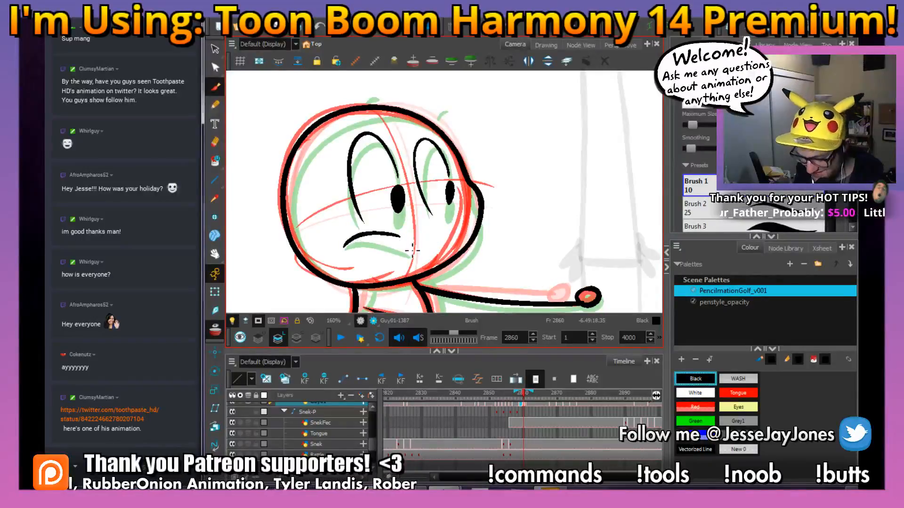
left_click(700, 394)
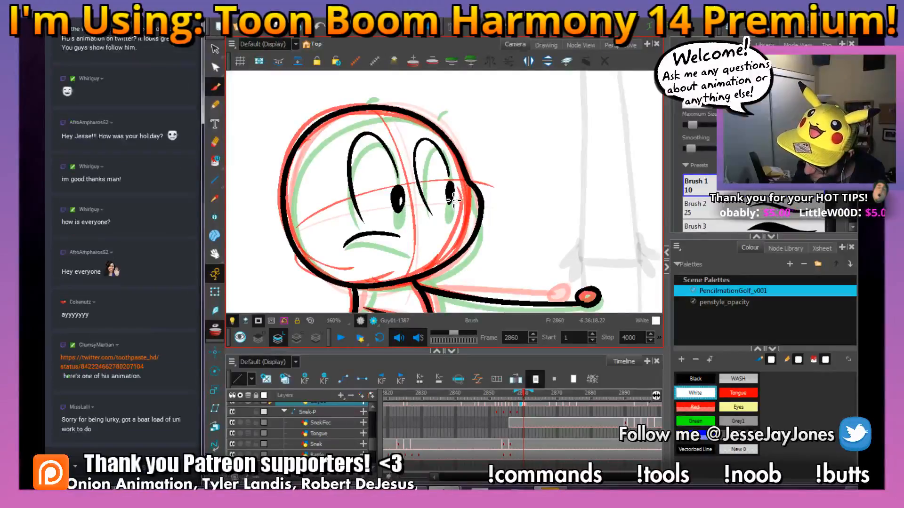
left_click(696, 378)
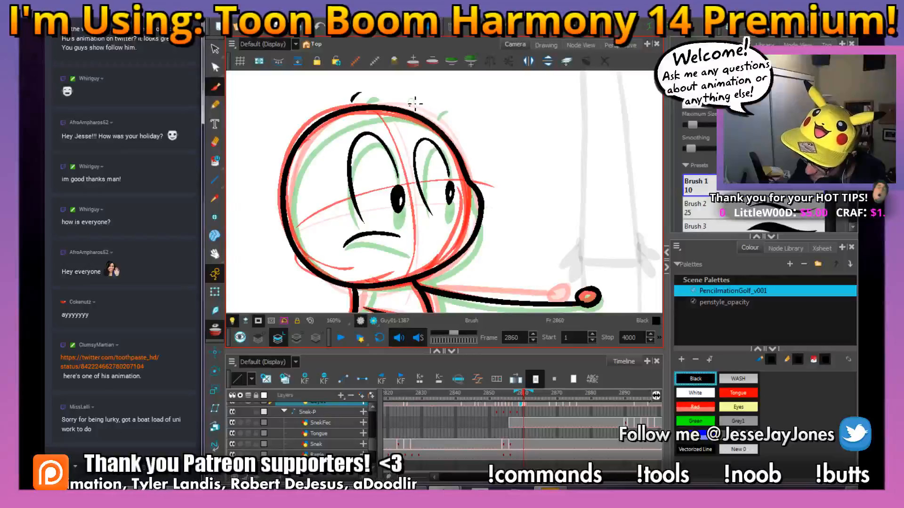
Select and delete the red rough sketch lines at frame 2860.
left_click_drag(436, 259, 457, 226)
left_click(215, 48)
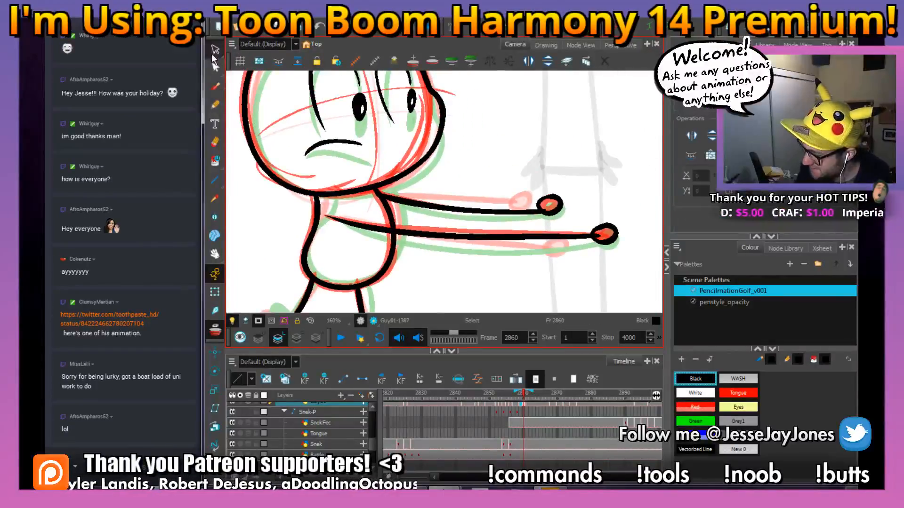
left_click(552, 207)
key("Delete")
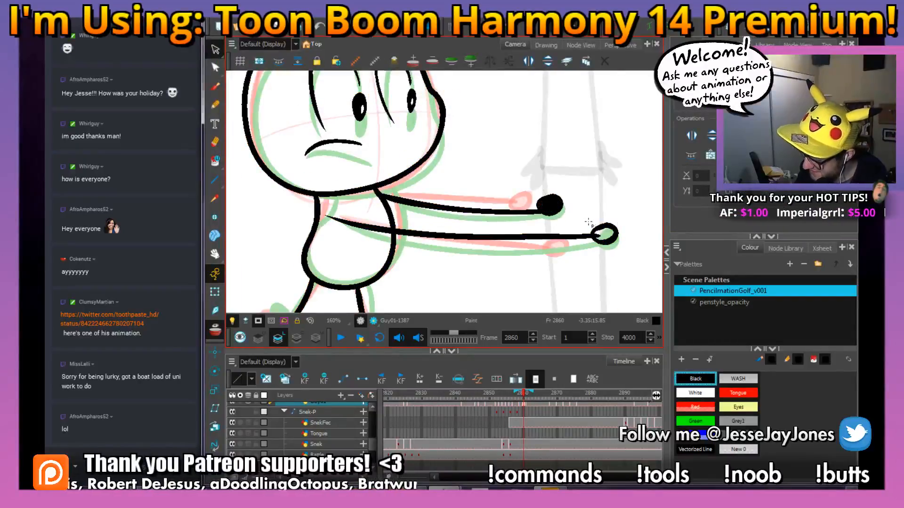
Fill the round hands and oval feet with black at frame 2860.
left_click(601, 234)
left_click_drag(412, 287, 485, 235)
left_click(452, 267)
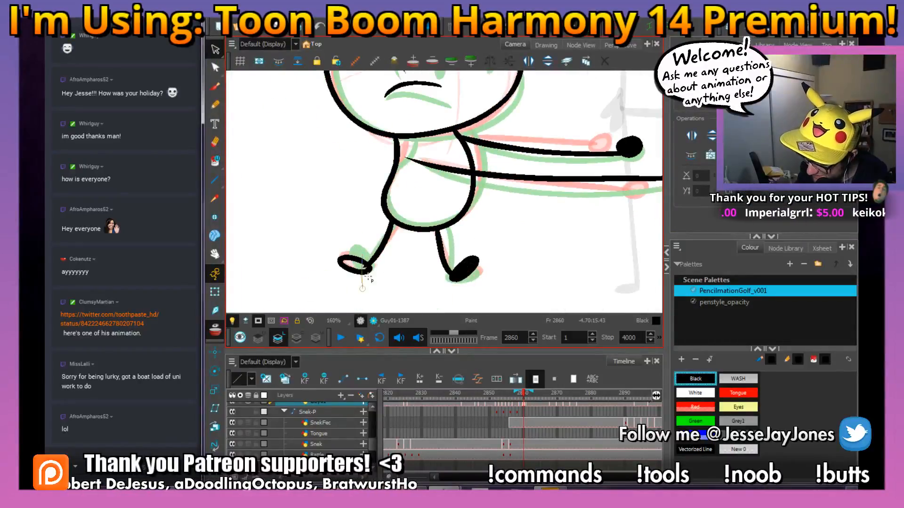
left_click_drag(362, 289, 362, 258)
mouse_move(542, 88)
left_mouse_down()
mouse_move(494, 205)
mouse_move(462, 248)
left_mouse_up()
key("alt+s")
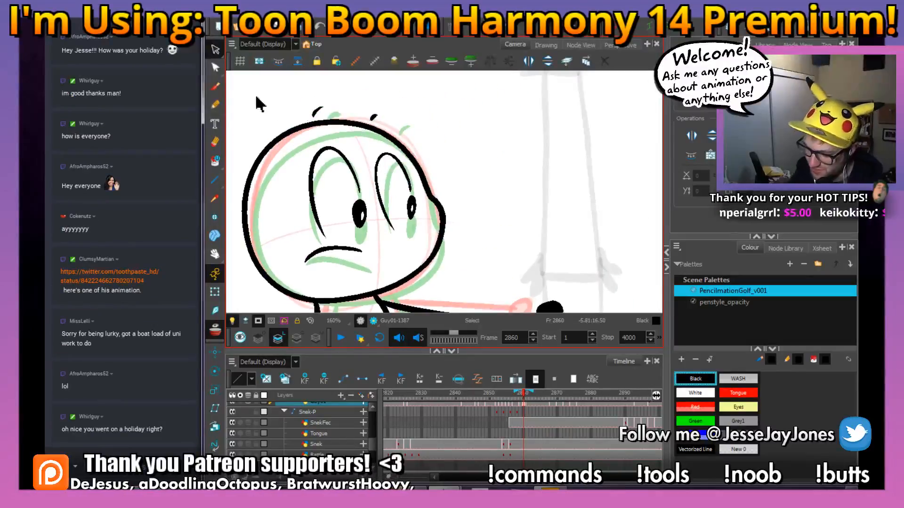
Flip back and forth through the frames around 2860 to check the motion of the inked poses.
left_click(215, 86)
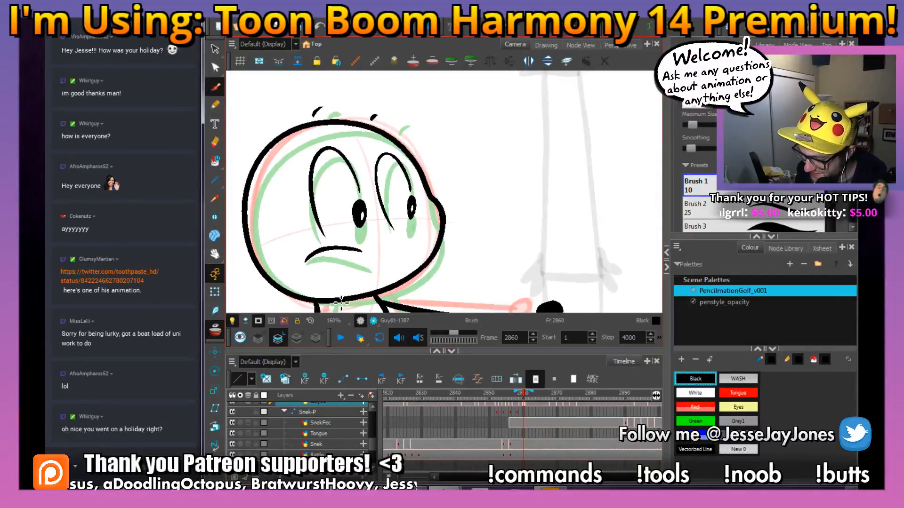
left_click_drag(480, 253, 490, 242)
left_click_drag(541, 262, 558, 251)
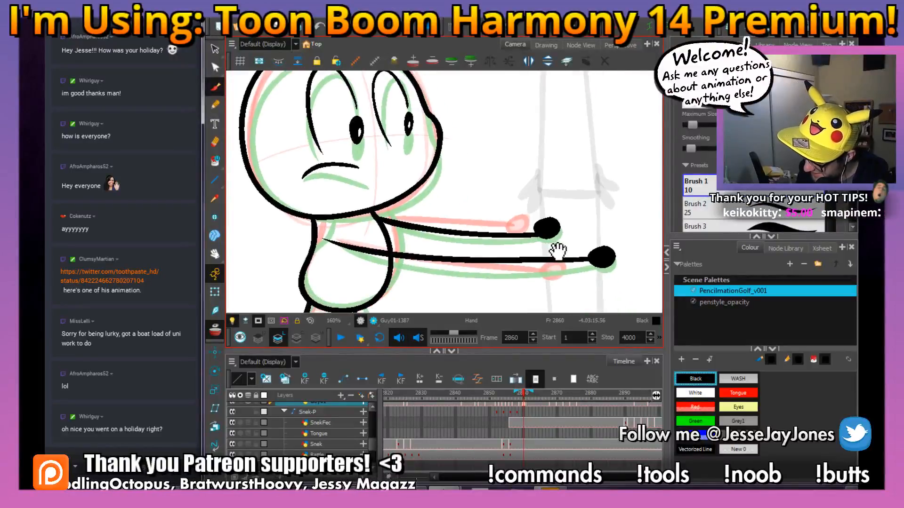
key("period")
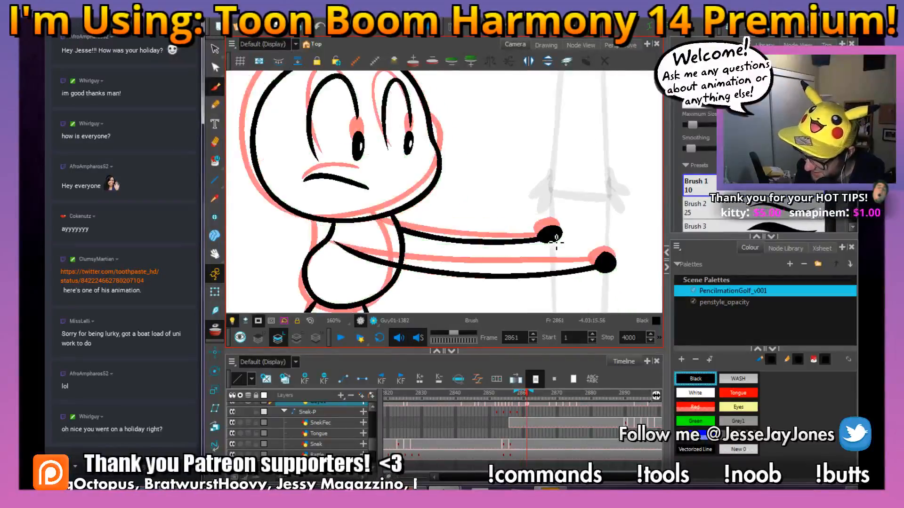
key("comma")
key("comma")
key("comma")
key("comma")
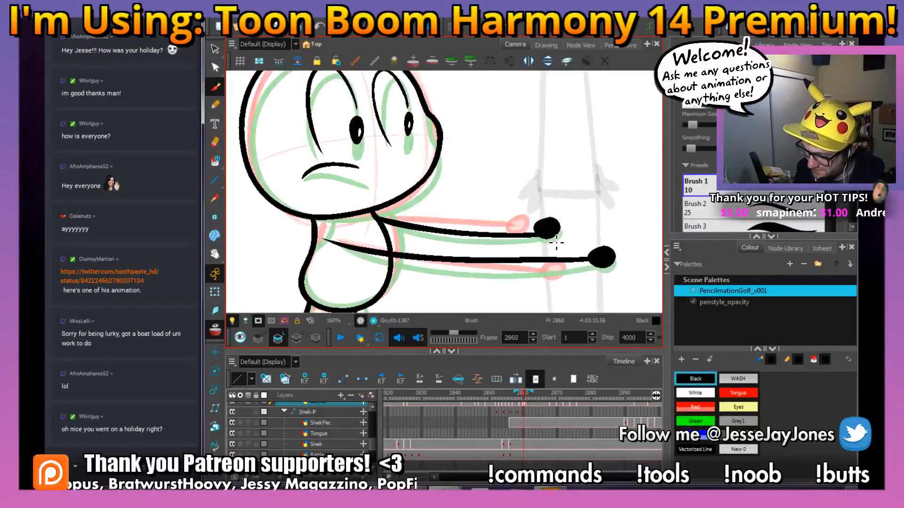
key("period")
key("period")
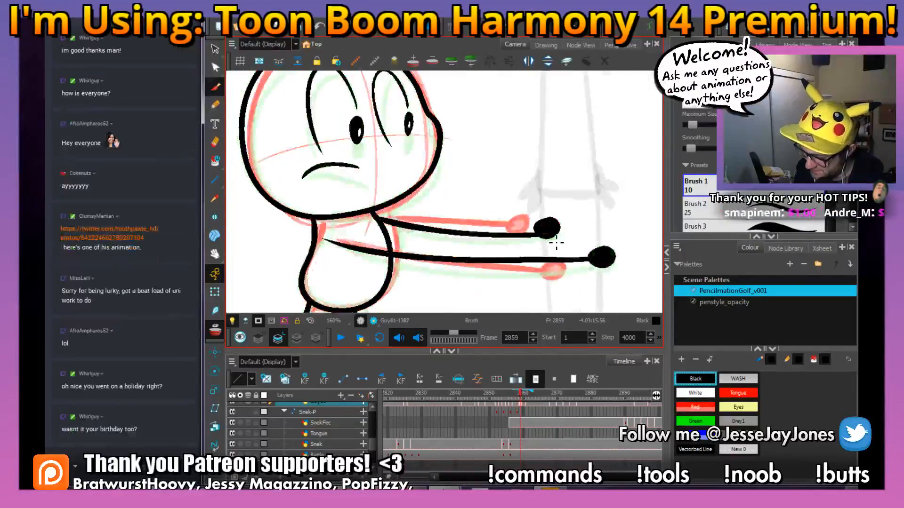
Go to frame 2858 and ink both black pupils and the tall arched eye outlines.
key("comma")
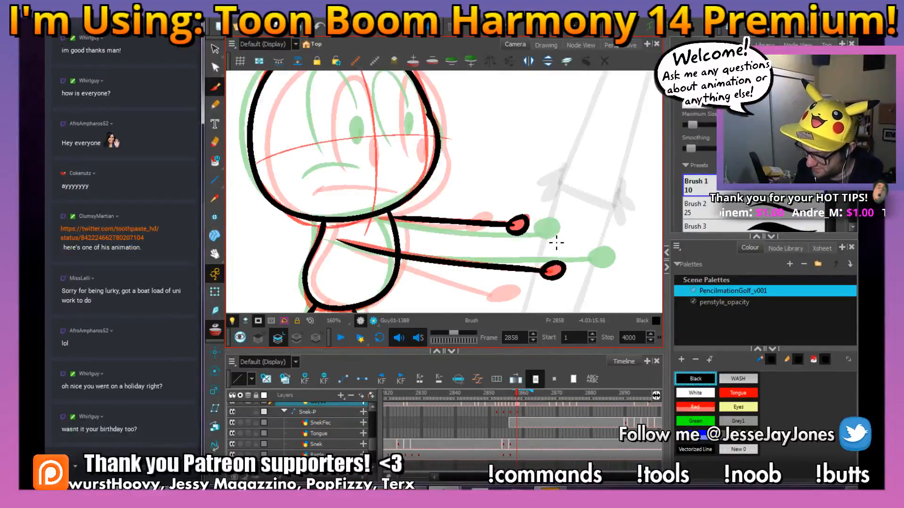
key("space")
left_click_drag(376, 117, 405, 191)
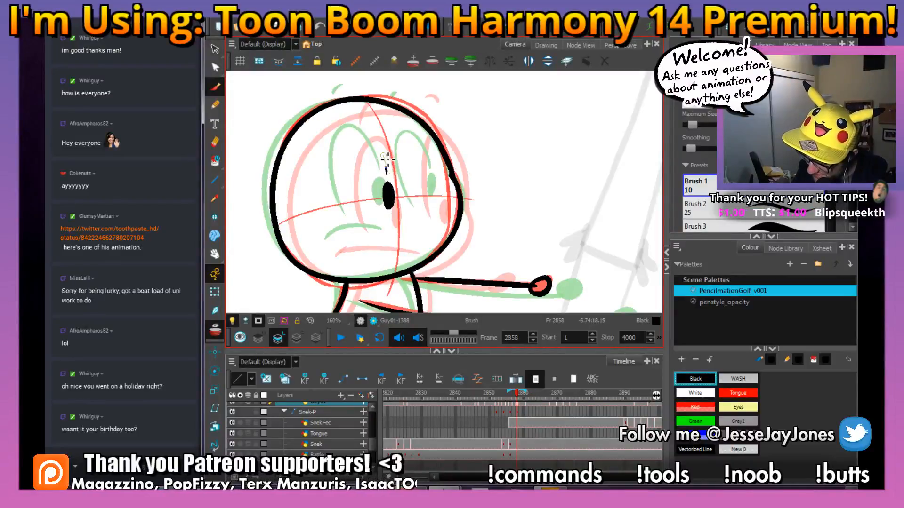
mouse_move(351, 131)
left_mouse_down()
mouse_move(344, 160)
mouse_move(352, 217)
left_mouse_up()
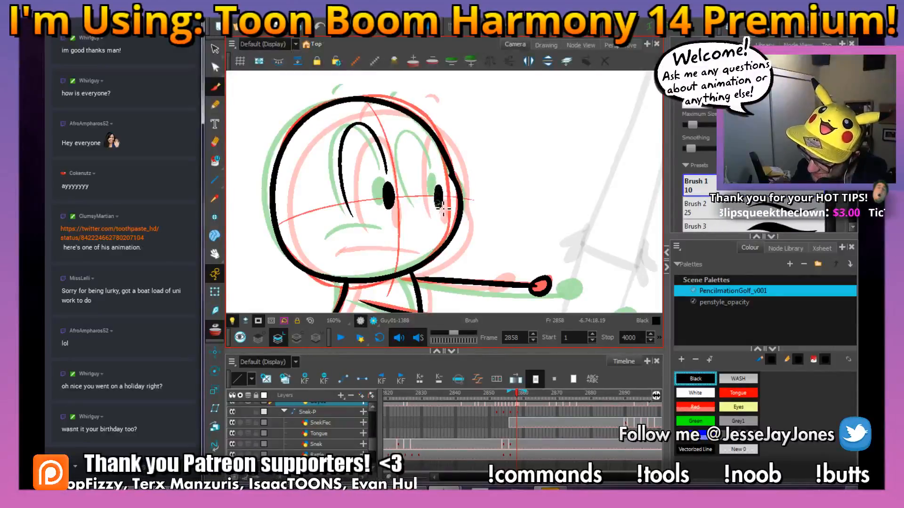
mouse_move(429, 137)
left_mouse_down()
mouse_move(411, 136)
mouse_move(410, 182)
mouse_move(428, 213)
left_mouse_up()
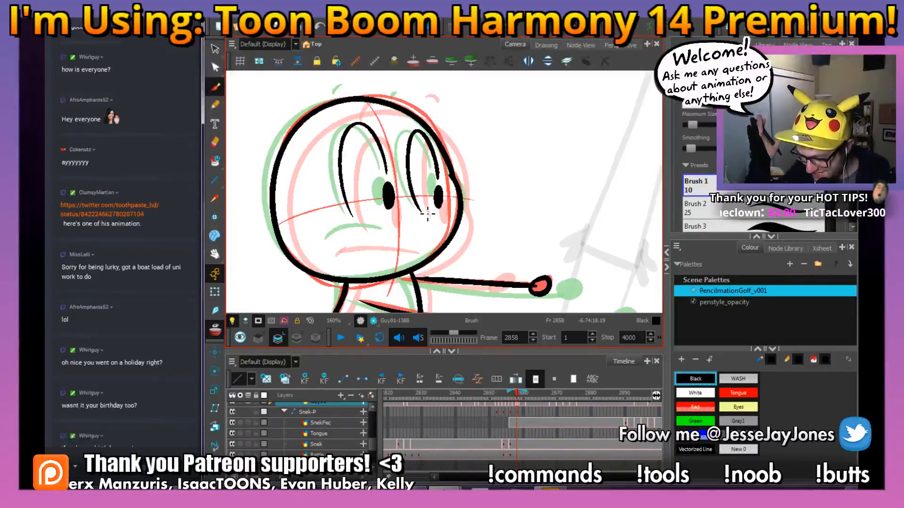
Ink the two short eyebrow strokes above the head and the slightly curved frown at frame 2858.
scroll(426, 207, "up", 3)
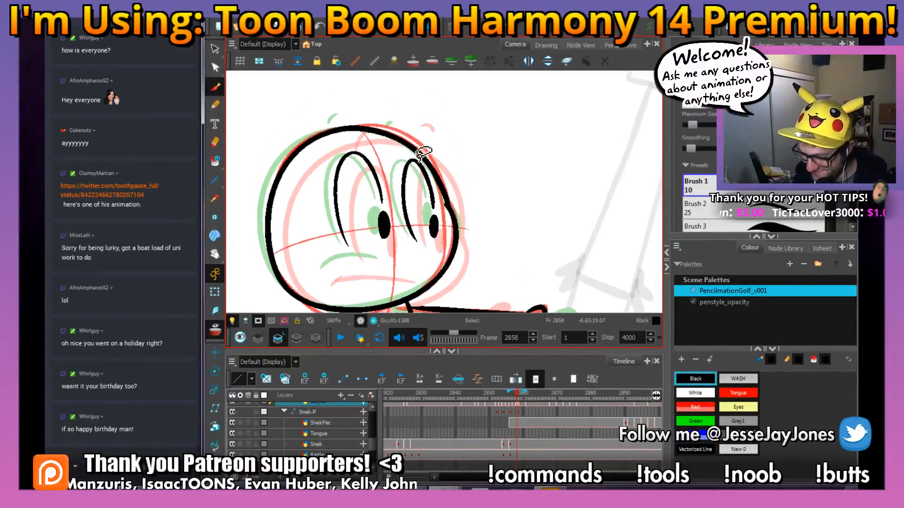
left_click_drag(406, 145, 417, 156)
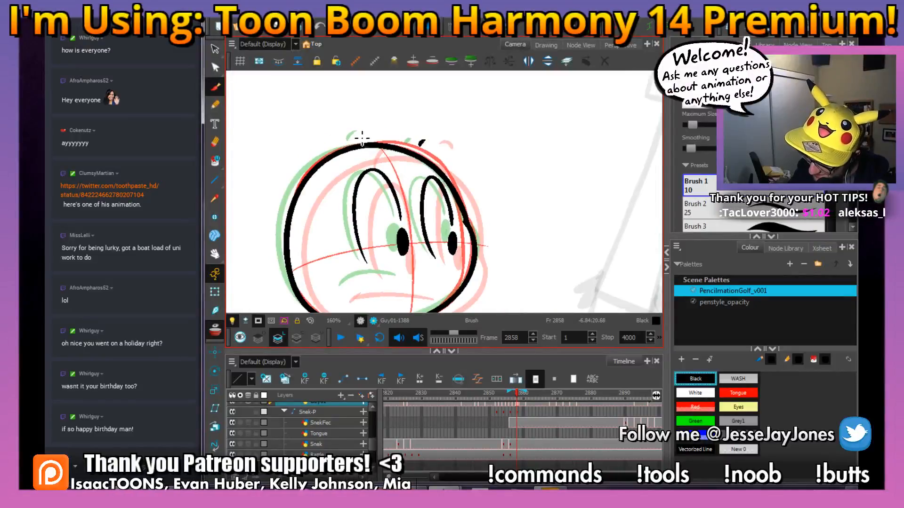
left_click_drag(382, 262, 411, 230)
left_click_drag(488, 269, 476, 251)
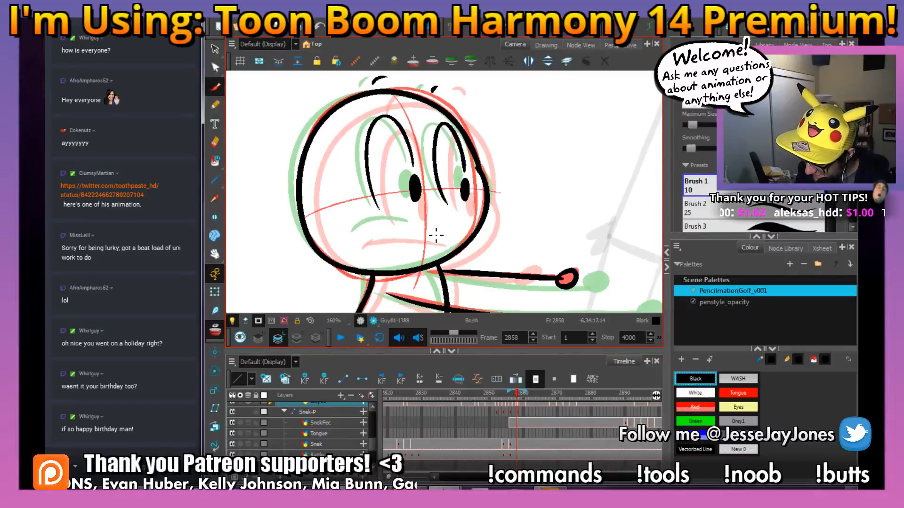
left_click_drag(431, 232, 382, 227)
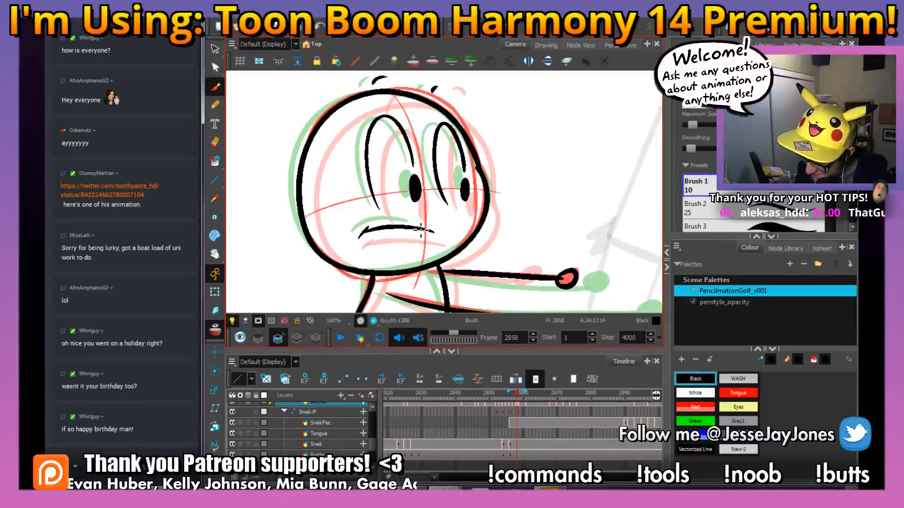
Add small white highlights inside both pupils at frame 2858.
left_click_drag(502, 239, 473, 183)
left_click(701, 393)
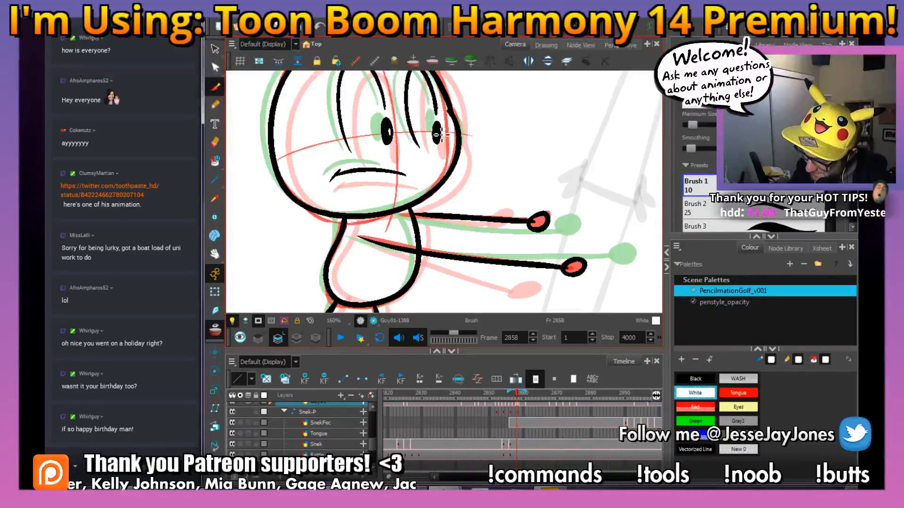
left_click_drag(518, 171, 508, 142)
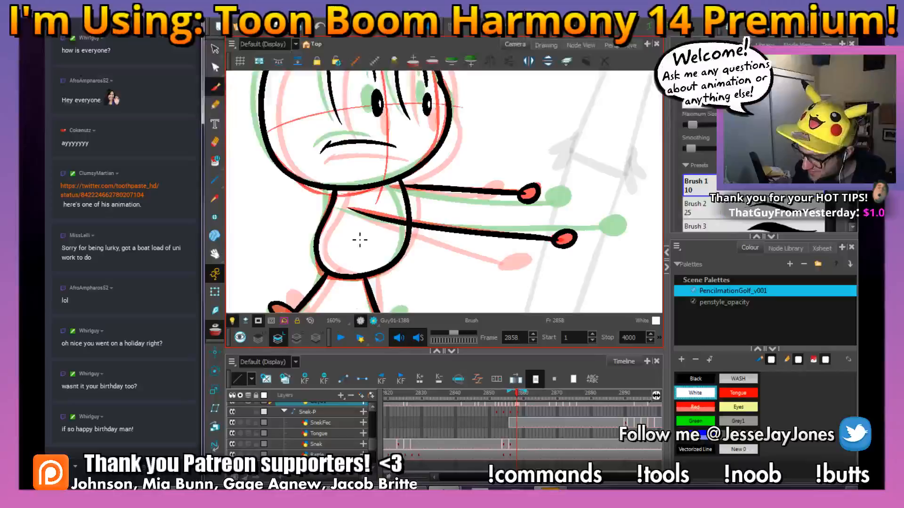
Switch the colour back to Black, then select and delete the red rough sketch lines at frame 2858.
left_click(695, 379)
left_click(214, 49)
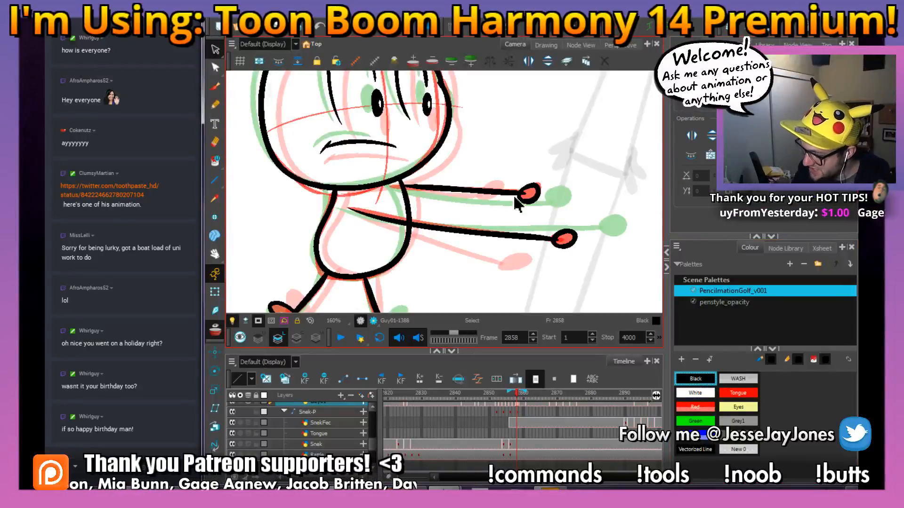
left_click(565, 239)
key("Delete")
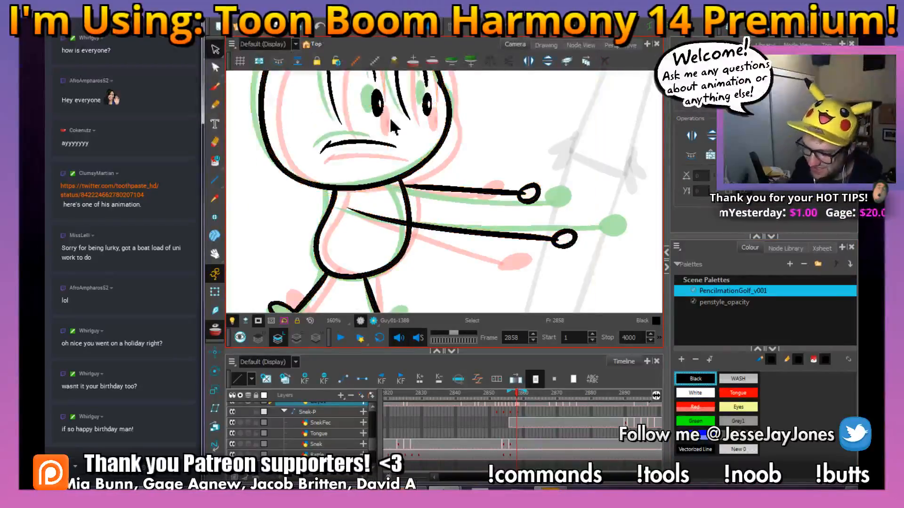
Fill the hand and foot outlines with black at frame 2858.
key("i")
mouse_move(534, 168)
left_mouse_down()
mouse_move(567, 173)
mouse_move(524, 170)
left_mouse_up()
key("space")
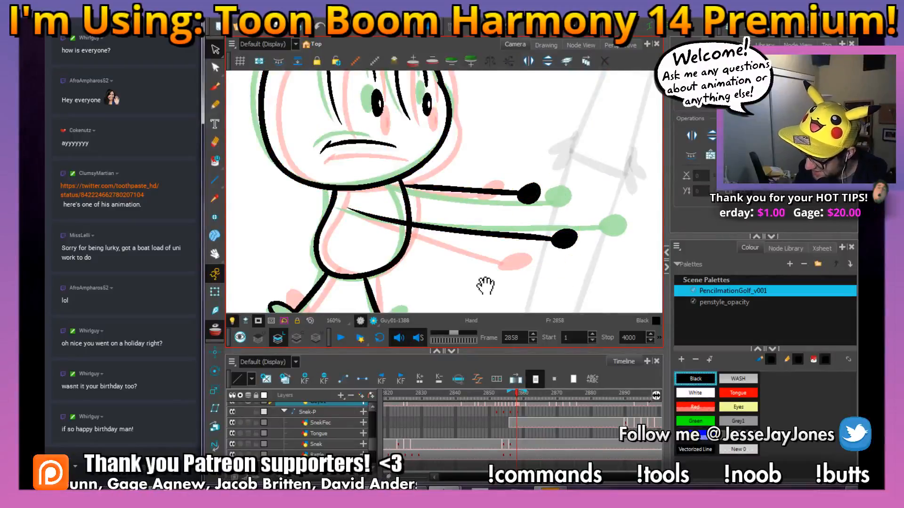
mouse_move(421, 308)
left_mouse_down()
mouse_move(493, 251)
mouse_move(468, 287)
mouse_move(498, 252)
left_mouse_up()
key("space")
left_click_drag(557, 181, 517, 262)
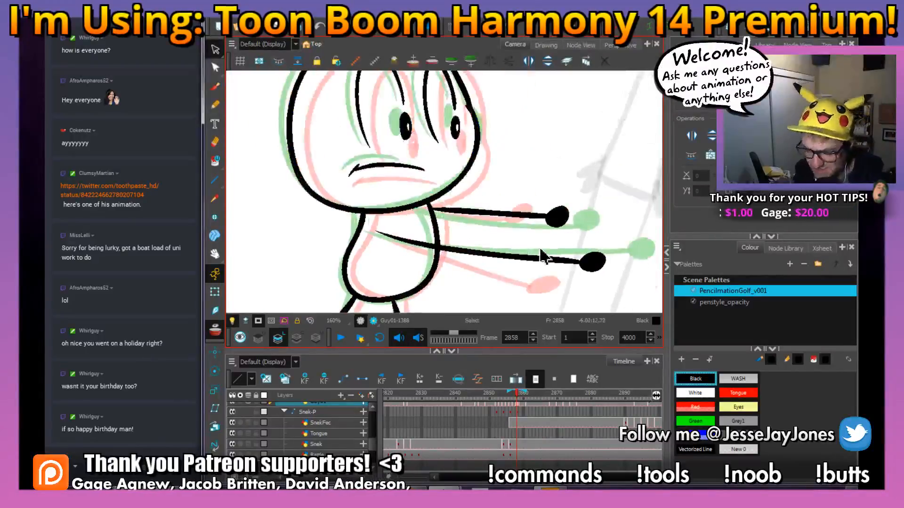
left_click_drag(541, 135, 521, 198)
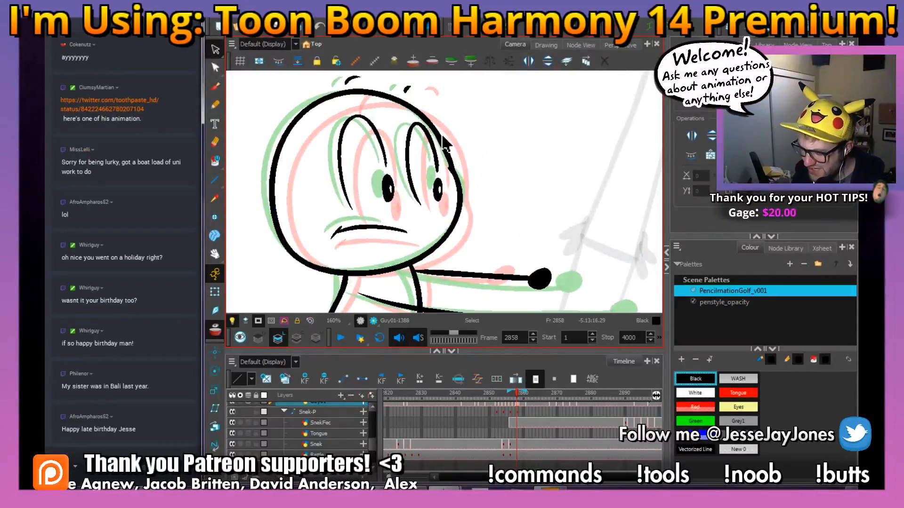
Ready the brush and flip back from frame 2858 to frame 2855 to compare the head poses.
left_click(215, 87)
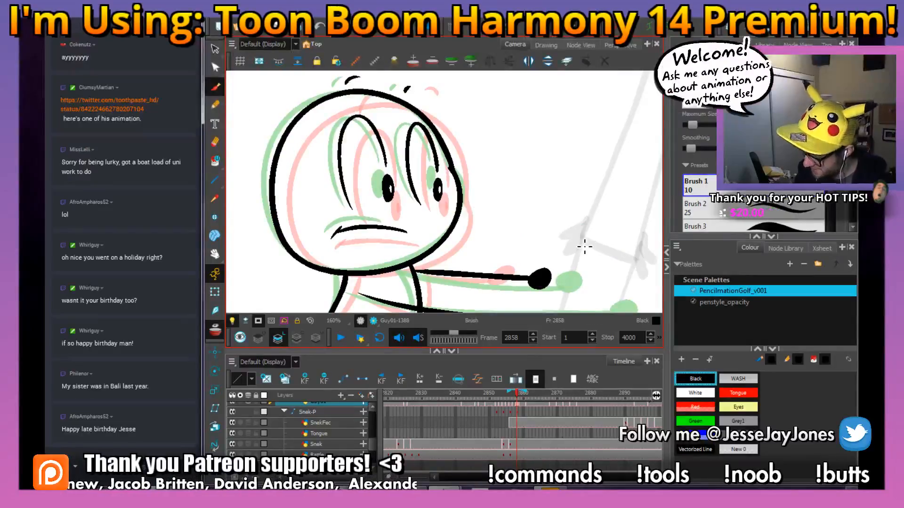
key("comma")
key("comma")
key("comma")
key("period")
key("comma")
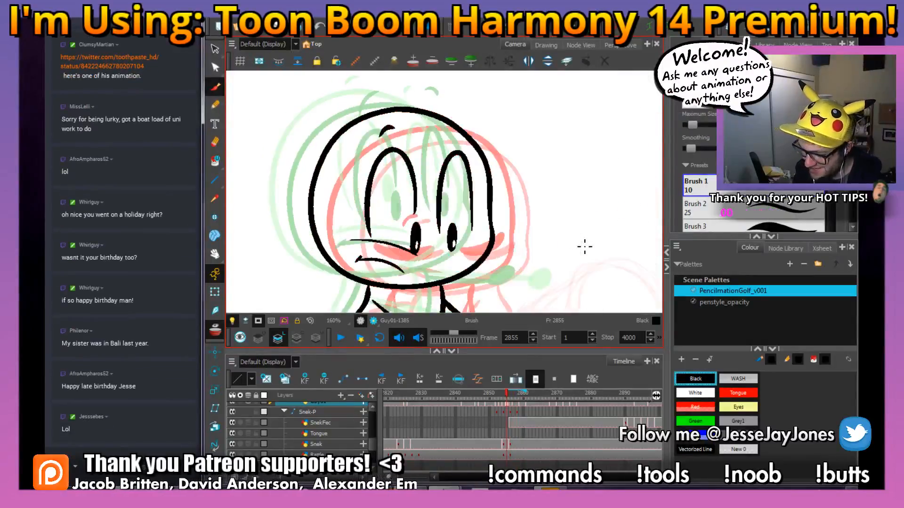
Flip back and forth through the drawings between frames 2854 and 2863 to check the inked head movement.
key("period")
key("period")
key("period")
key("period")
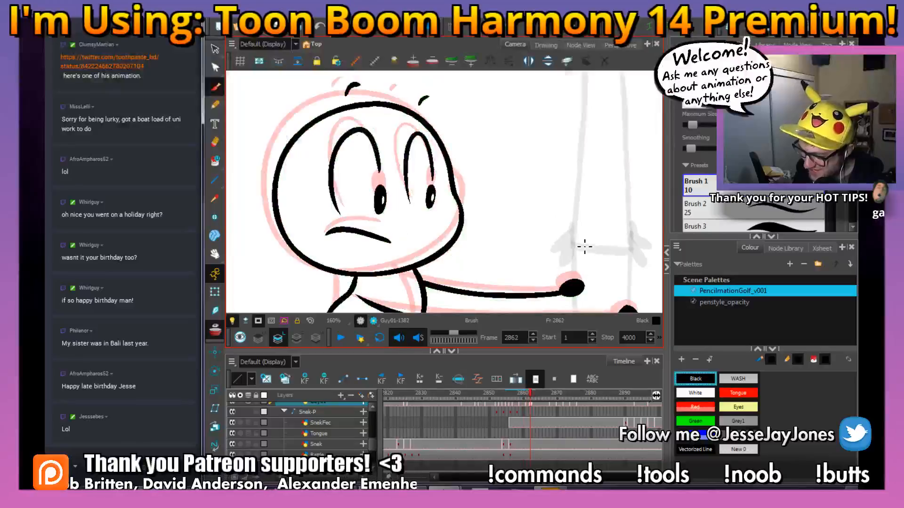
key("comma")
key("comma")
key("comma")
key("comma")
key("comma")
key("period")
key("period")
key("period")
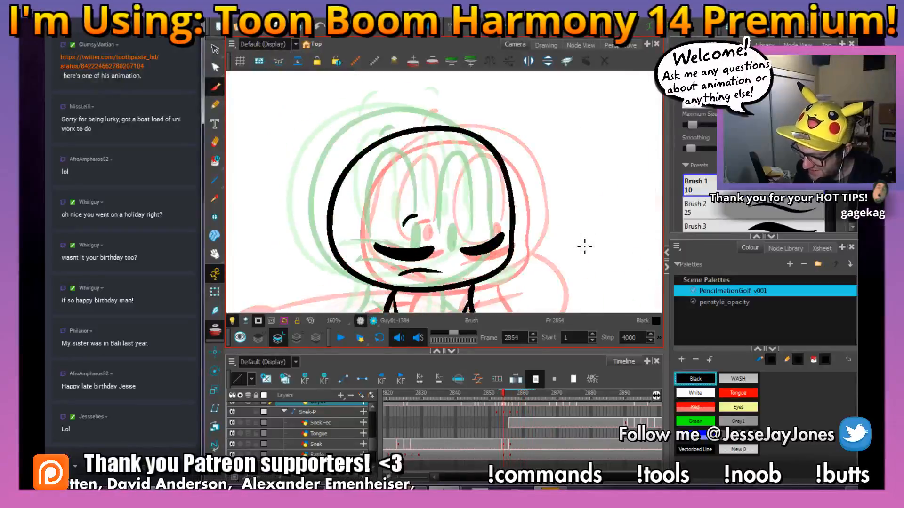
key("period")
key("period")
key("period")
key("period")
key("period")
key("period")
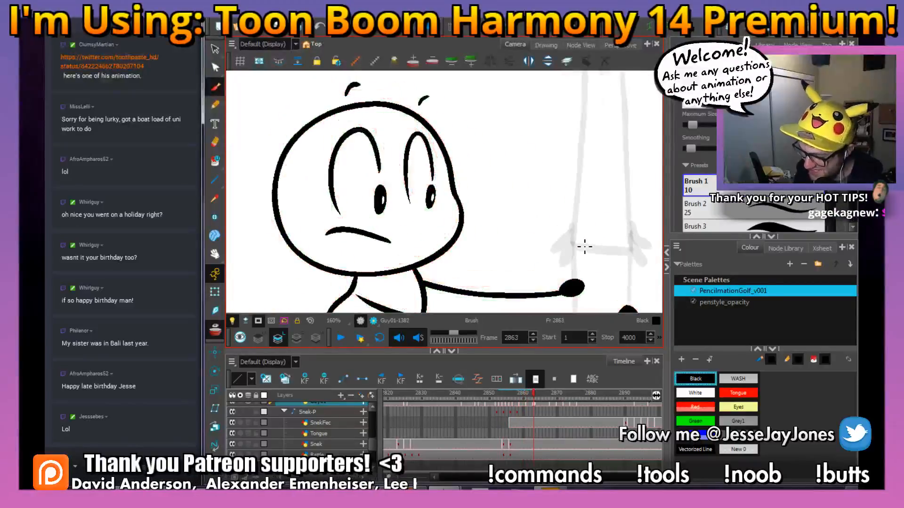
Go to the red rough drawing at frame 2868 and compare it with its neighbouring drawings.
key("period")
key("period")
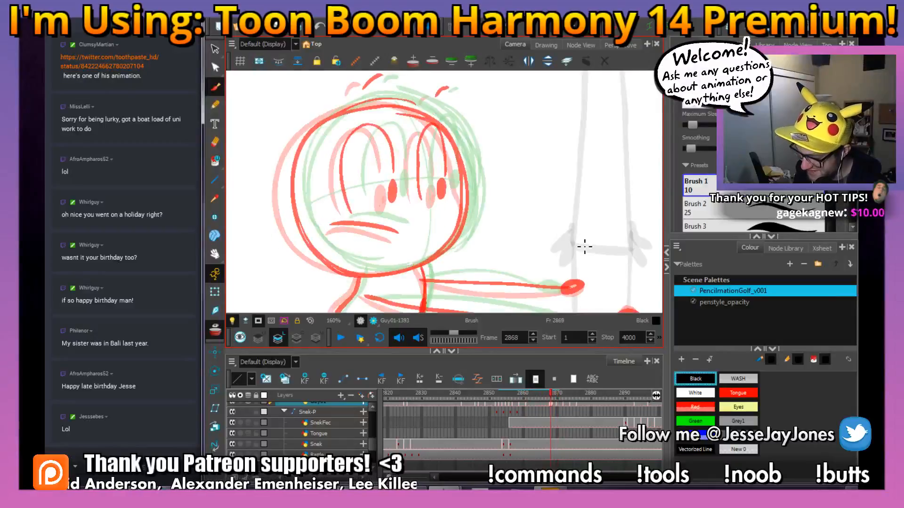
key("comma")
key("period")
key("period")
key("comma")
key("period")
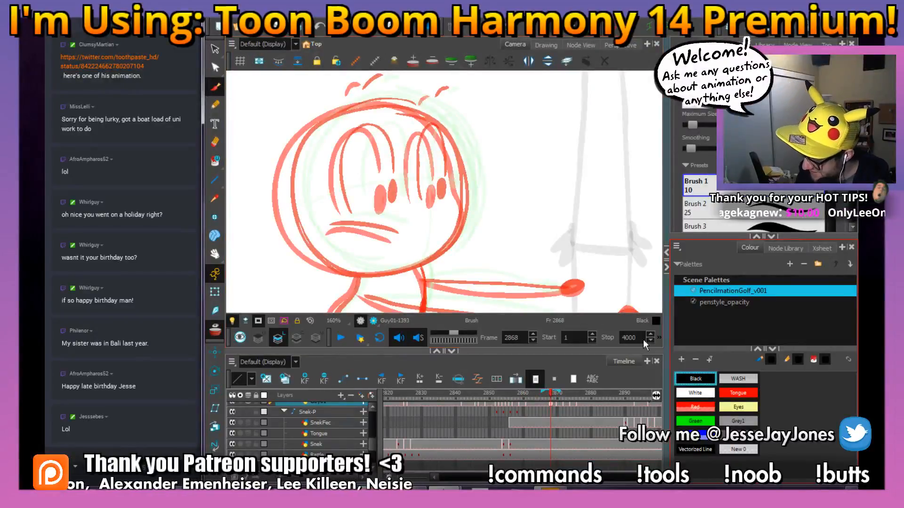
Turn off the onion skin so only the red rough at frame 2868 is displayed.
left_click_drag(430, 241, 430, 208)
mouse_move(461, 169)
left_mouse_down()
mouse_move(450, 210)
mouse_move(443, 170)
mouse_move(443, 213)
left_mouse_up()
key("1")
key("1")
left_click(218, 328)
key("2")
key("2")
mouse_move(458, 273)
left_mouse_down()
mouse_move(474, 181)
mouse_move(489, 192)
left_mouse_up()
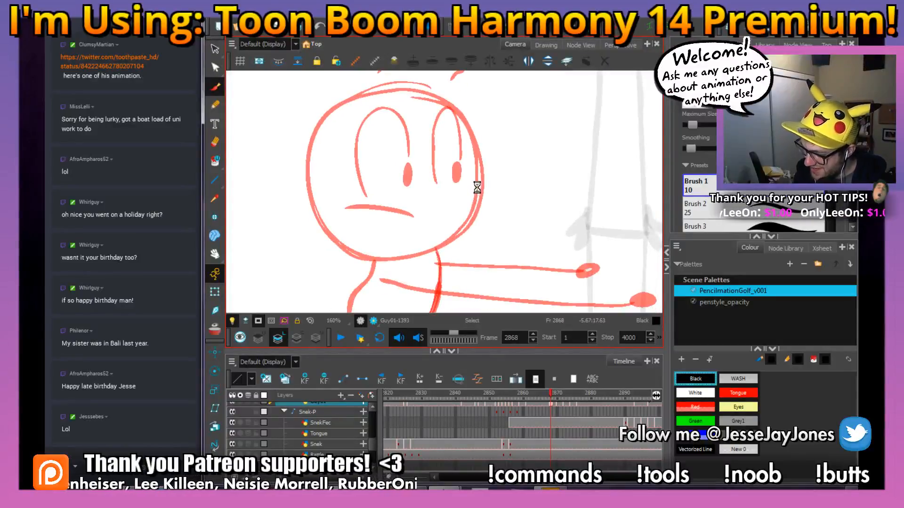
scroll(499, 195, "up", 1)
left_click_drag(490, 219, 508, 232)
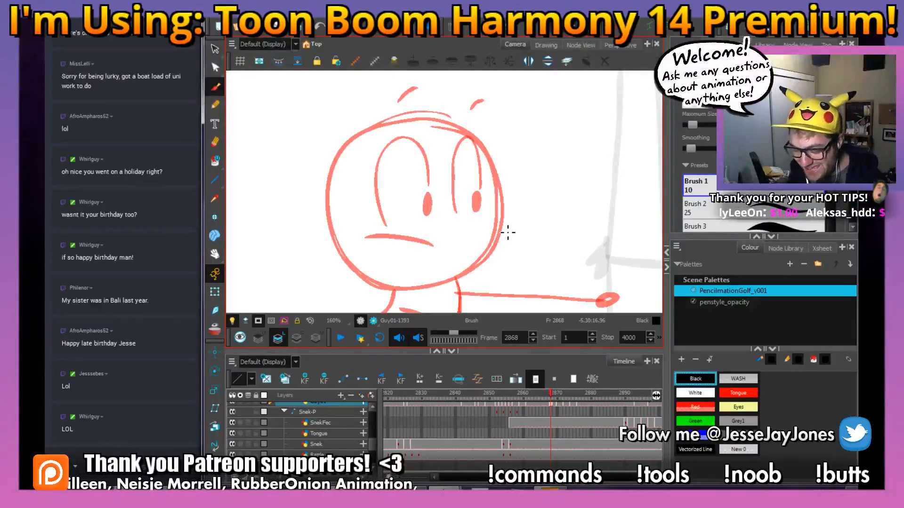
mouse_move(505, 237)
left_mouse_down()
mouse_move(496, 226)
mouse_move(474, 242)
mouse_move(481, 206)
mouse_move(490, 227)
left_mouse_up()
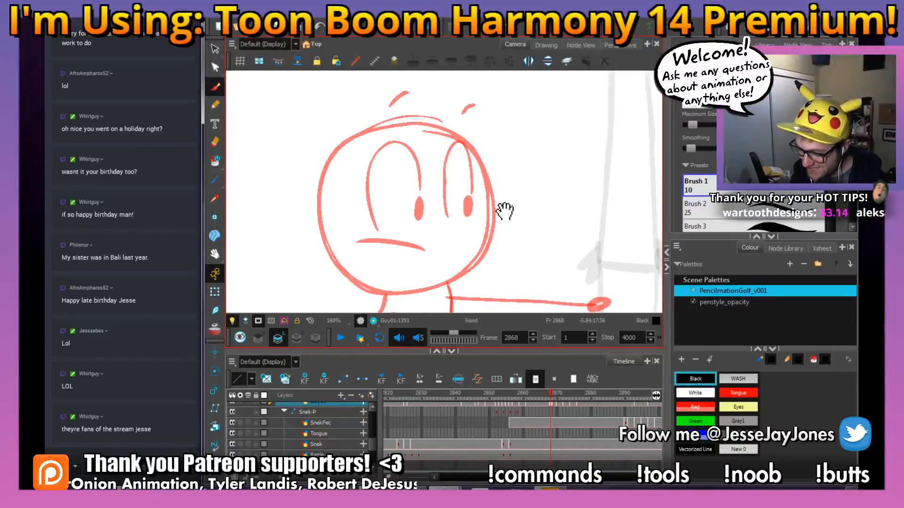
left_click_drag(505, 212, 487, 207)
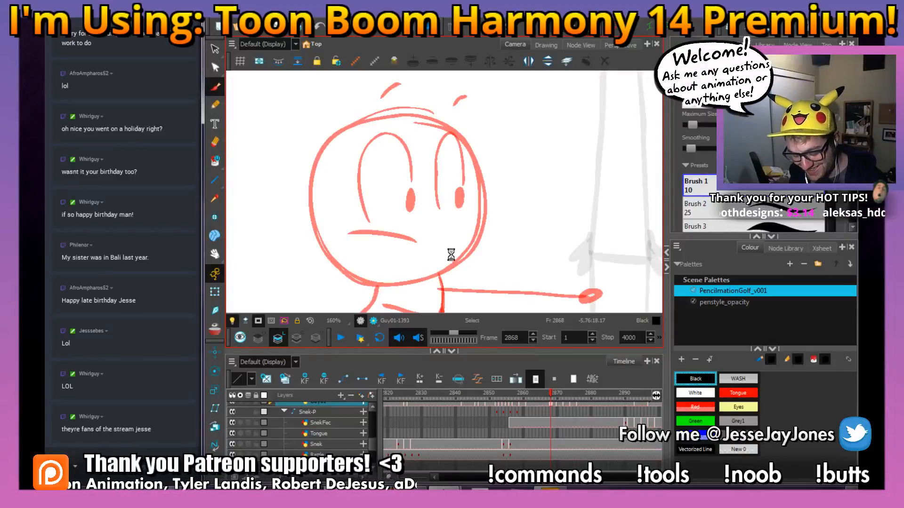
left_click_drag(451, 254, 460, 239)
mouse_move(472, 196)
left_mouse_down()
mouse_move(460, 210)
mouse_move(474, 210)
mouse_move(441, 200)
mouse_move(467, 205)
mouse_move(496, 245)
left_mouse_up()
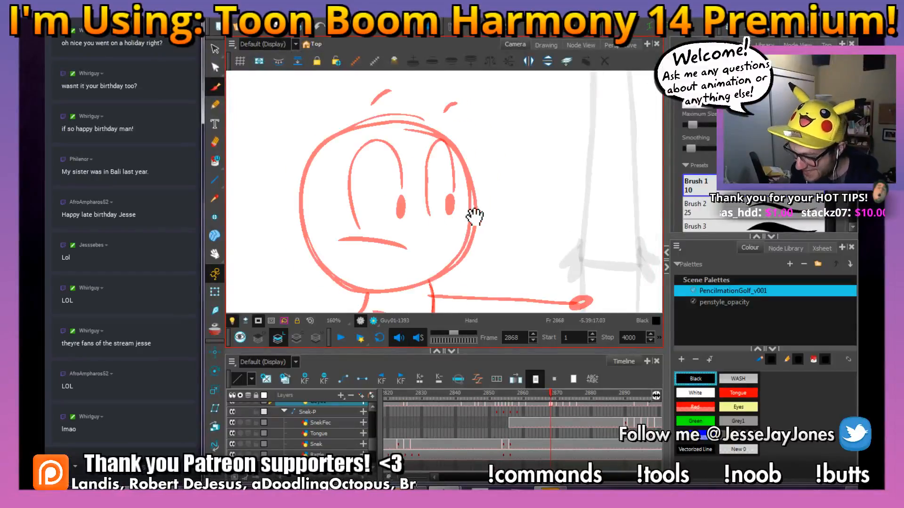
mouse_move(474, 216)
left_mouse_down()
mouse_move(504, 194)
mouse_move(501, 174)
left_mouse_up()
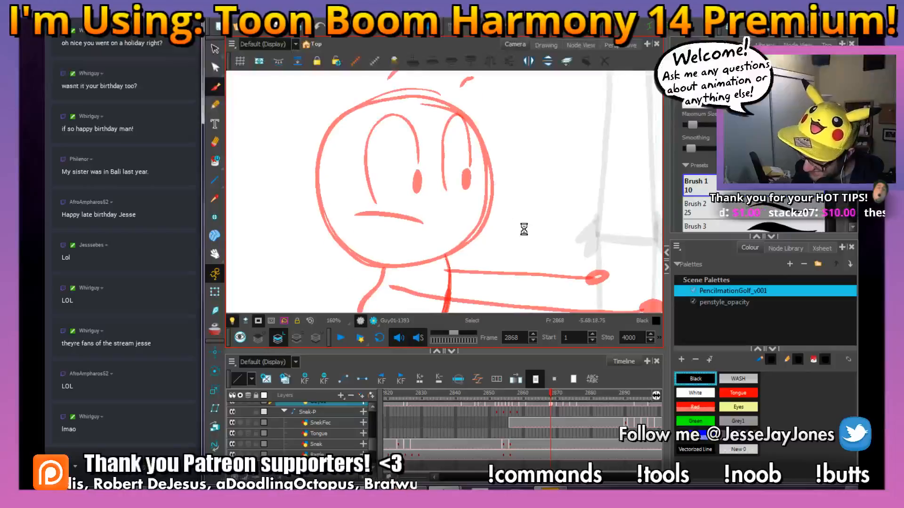
key("f")
key("g")
key("f")
key("g")
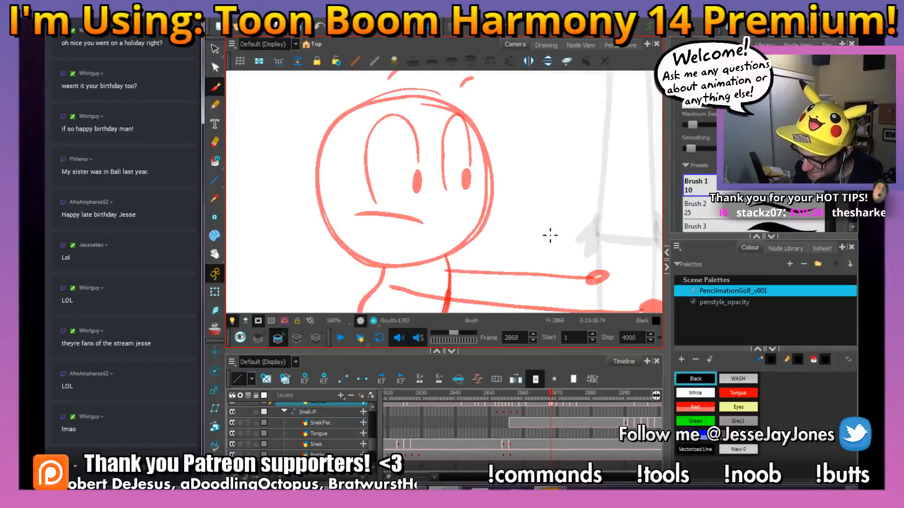
Ink the head outline in black over the red rough at frame 2868, with a protruding cheek.
left_click_drag(508, 207, 512, 222)
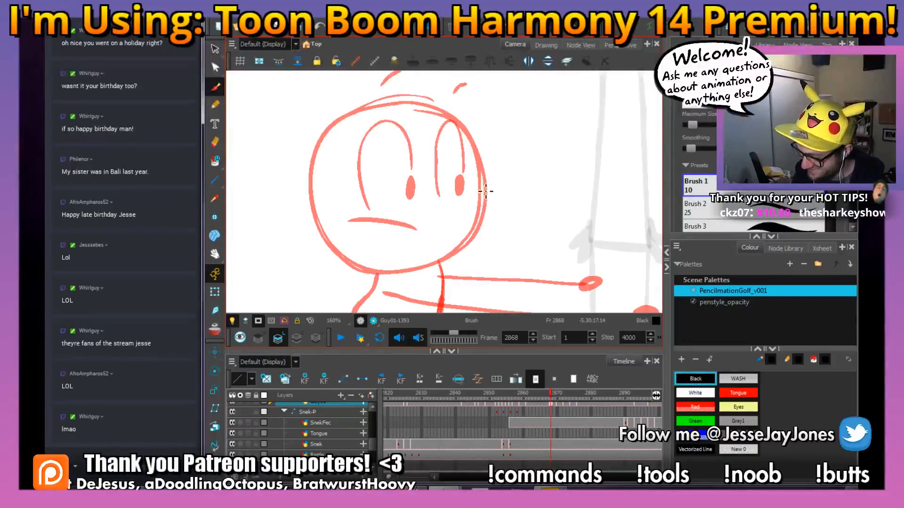
mouse_move(492, 214)
left_mouse_down()
mouse_move(480, 246)
mouse_move(457, 258)
mouse_move(370, 270)
mouse_move(325, 244)
mouse_move(314, 195)
mouse_move(327, 137)
mouse_move(363, 112)
mouse_move(442, 109)
mouse_move(465, 125)
mouse_move(481, 163)
left_mouse_up()
left_click_drag(481, 198, 482, 201)
key("alt+s")
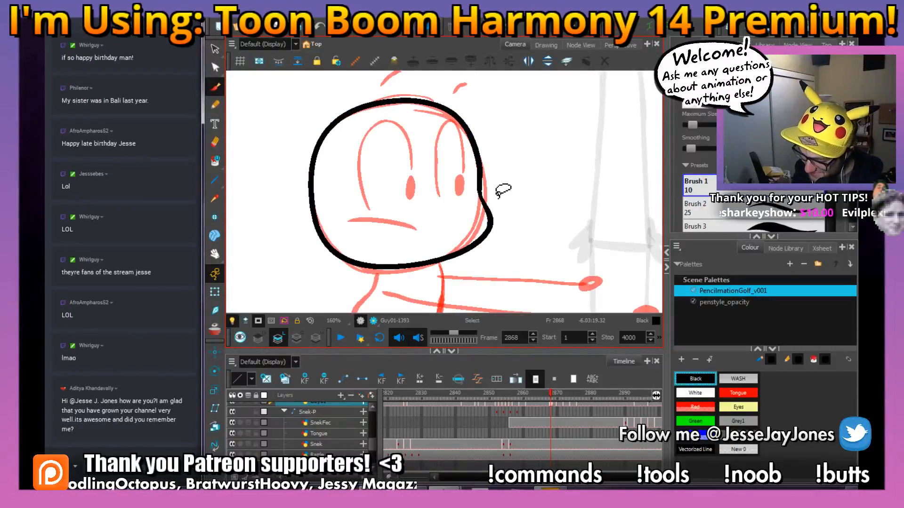
Ink the frowning mouth line in black at frame 2868.
left_click_drag(440, 159, 467, 183)
key("2")
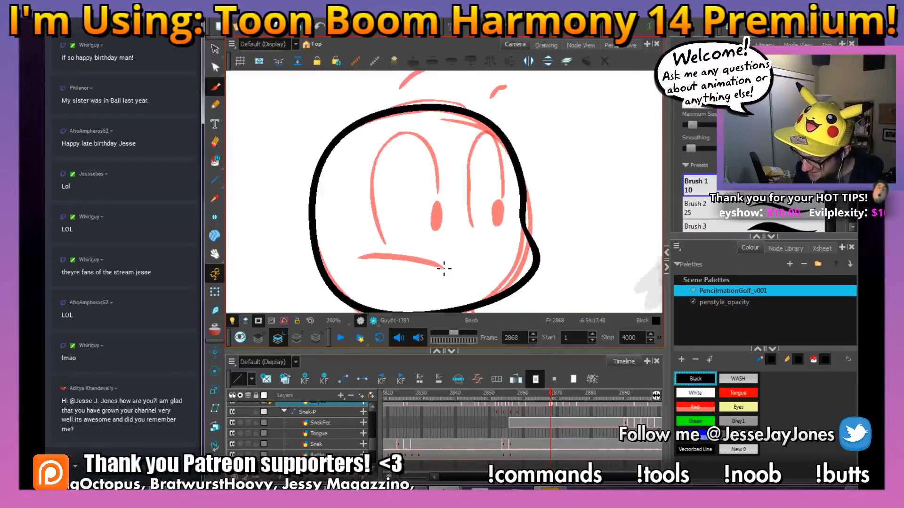
left_click_drag(446, 270, 366, 257)
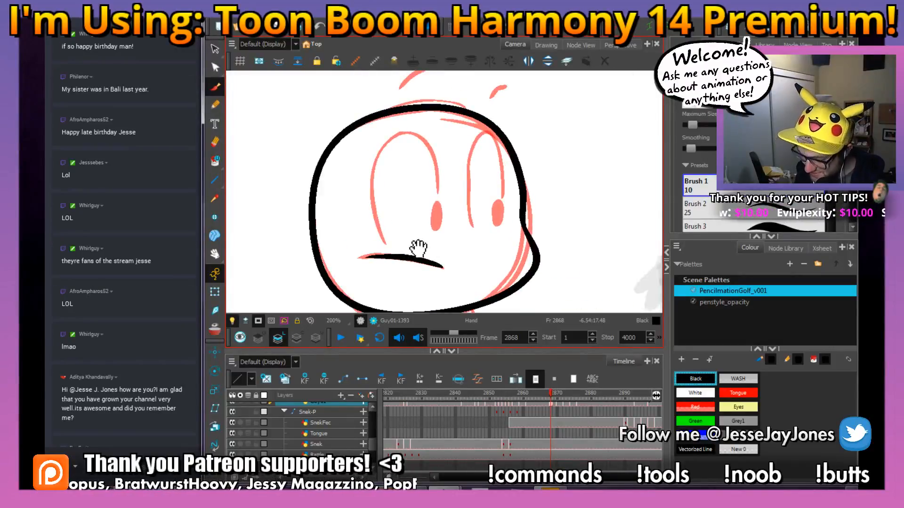
left_click_drag(420, 252, 410, 264)
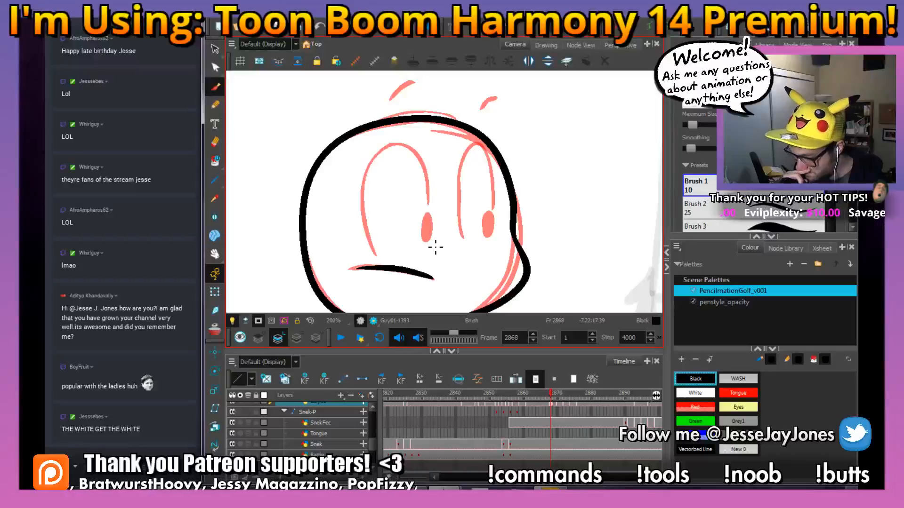
Ink the arched outlines of both eyes in black at frame 2868.
key("2")
mouse_move(440, 202)
left_mouse_down()
mouse_move(462, 208)
mouse_move(439, 166)
left_mouse_up()
key("2")
mouse_move(447, 113)
left_mouse_down()
mouse_move(443, 192)
mouse_move(433, 150)
mouse_move(374, 100)
mouse_move(336, 193)
mouse_move(365, 282)
left_mouse_up()
left_click_drag(497, 195, 414, 209)
left_click_drag(443, 237, 447, 217)
key("ctrl")
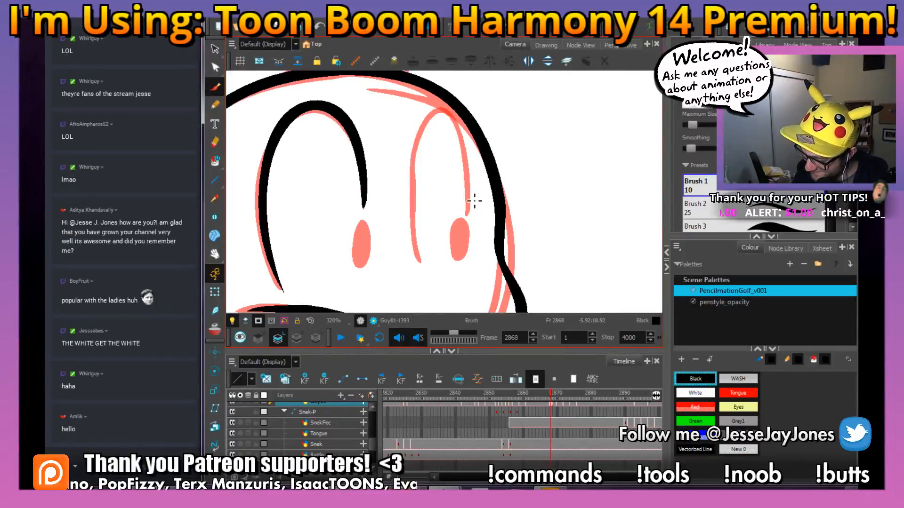
mouse_move(472, 215)
left_mouse_down()
mouse_move(467, 154)
mouse_move(451, 114)
mouse_move(436, 118)
mouse_move(422, 147)
mouse_move(421, 245)
mouse_move(399, 245)
left_mouse_up()
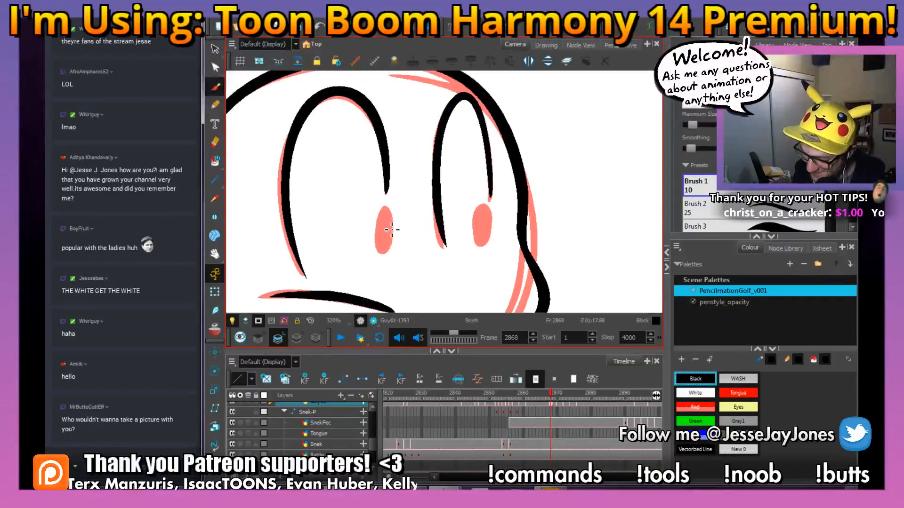
Paint both pupils solid black over the red ovals at frame 2868.
mouse_move(378, 210)
left_mouse_down()
mouse_move(379, 258)
mouse_move(393, 214)
mouse_move(384, 254)
left_mouse_up()
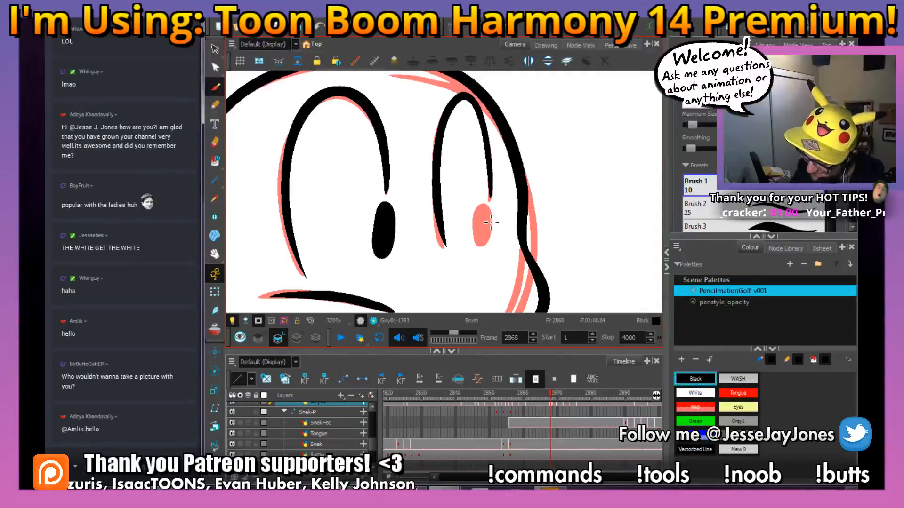
left_click_drag(482, 211, 486, 247)
key("space")
left_click_drag(501, 142, 505, 159)
Switch the colour to White and add a small highlight inside each pupil at frame 2868.
left_click(696, 393)
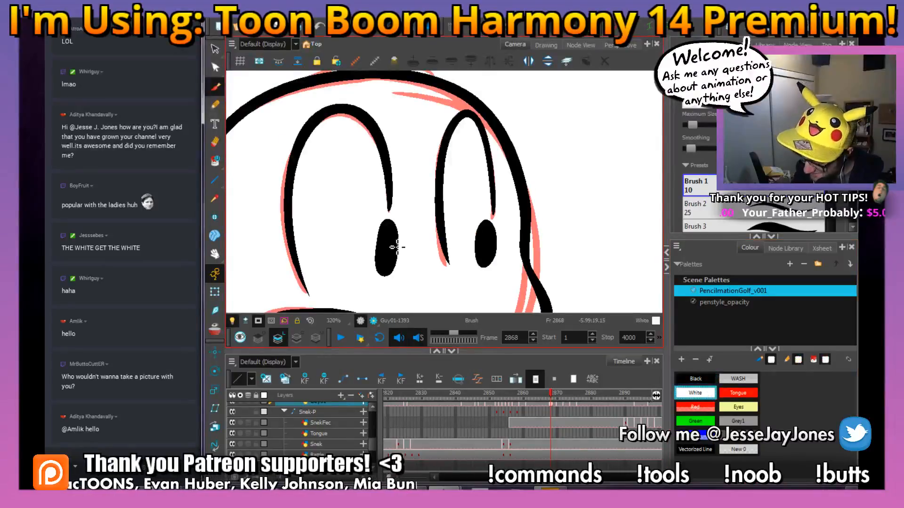
key("alt+s")
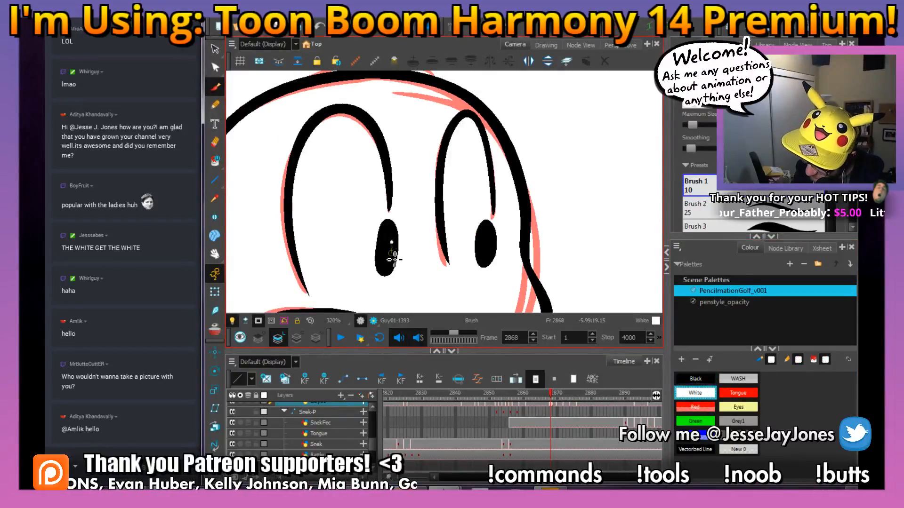
left_click_drag(391, 242, 391, 253)
left_click_drag(490, 239, 489, 253)
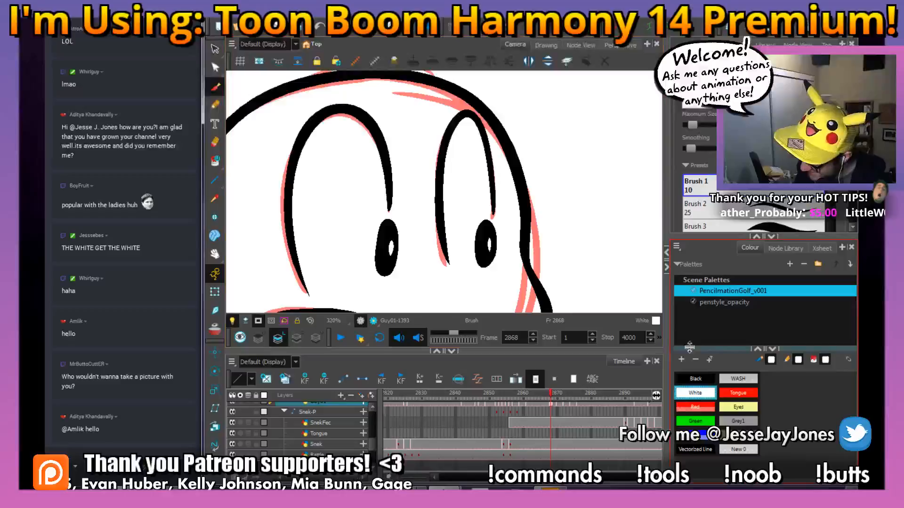
Switch the colour back to Black and ink both eyebrows above the head at frame 2868.
left_click(703, 380)
scroll(489, 222, "up", 5)
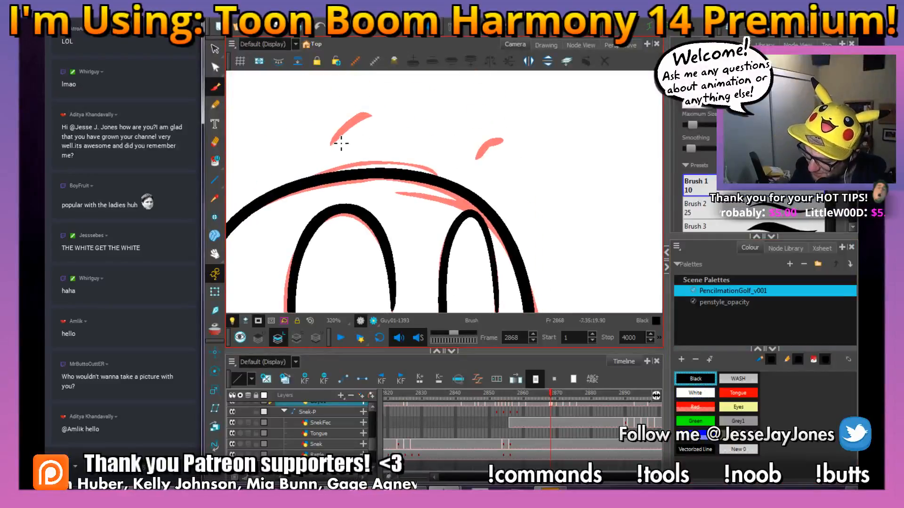
left_click_drag(334, 142, 372, 119)
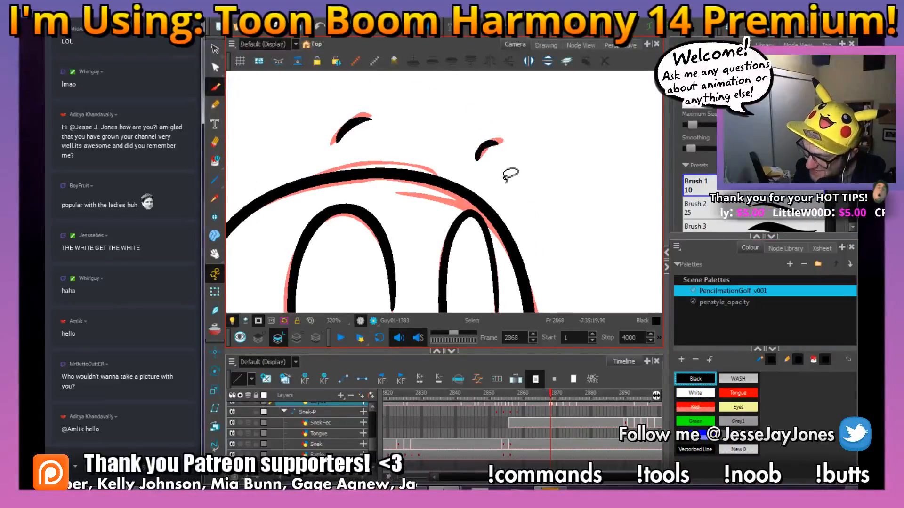
Ink the body outline in black below the head at frame 2868.
scroll(511, 175, "down", 2)
key("2")
key("2")
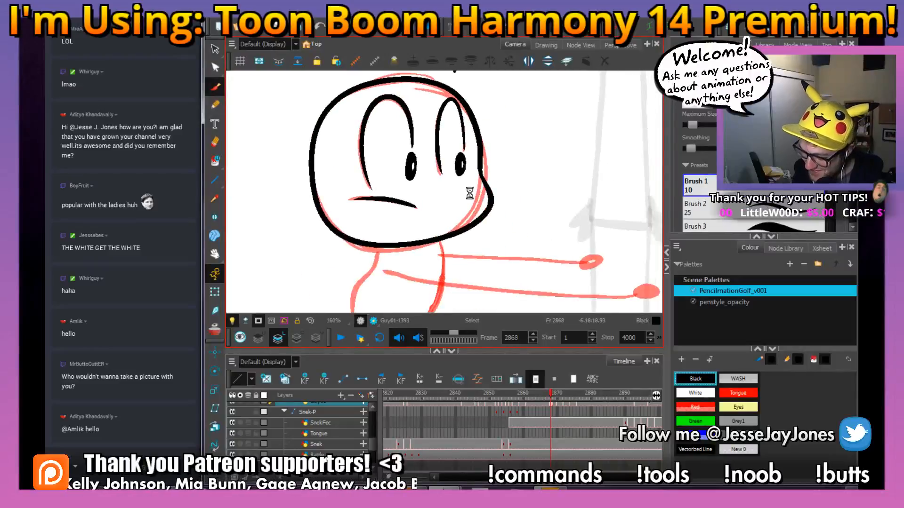
left_click_drag(470, 193, 461, 139)
key("2")
left_click_drag(423, 274, 437, 244)
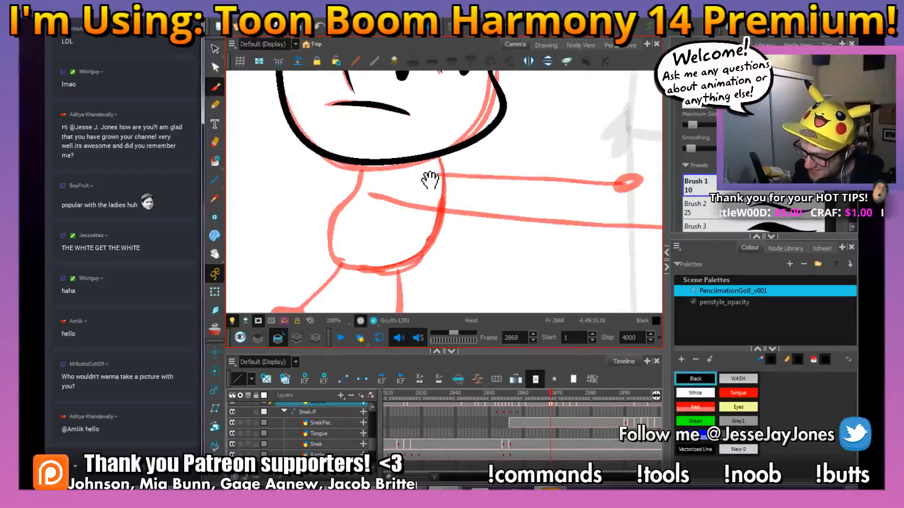
left_click_drag(430, 180, 442, 186)
left_click_drag(466, 228, 461, 197)
left_click_drag(499, 234, 501, 238)
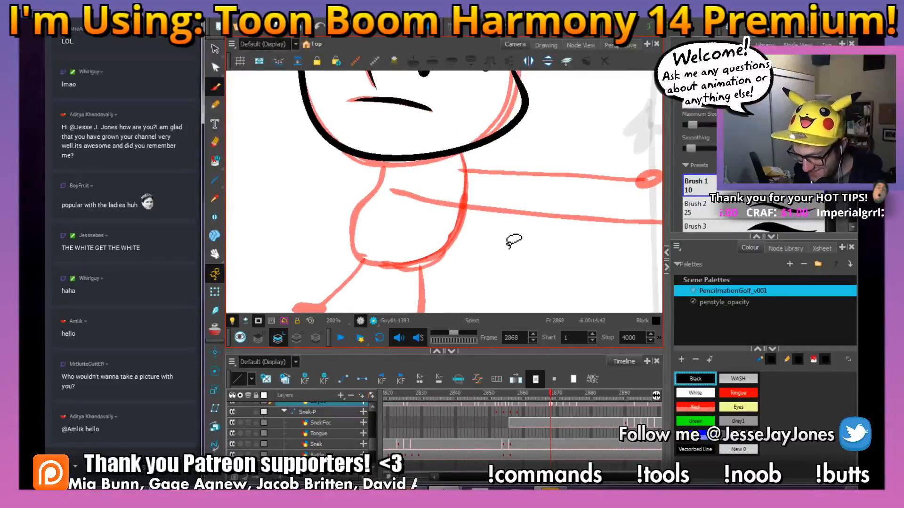
left_click_drag(481, 270, 481, 237)
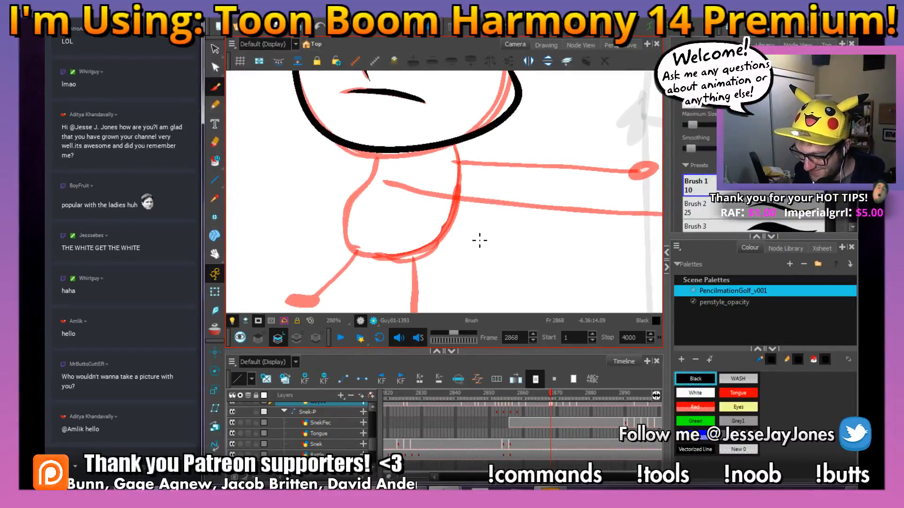
key("2")
mouse_move(428, 228)
left_mouse_down()
mouse_move(426, 204)
mouse_move(467, 228)
mouse_move(477, 208)
left_mouse_up()
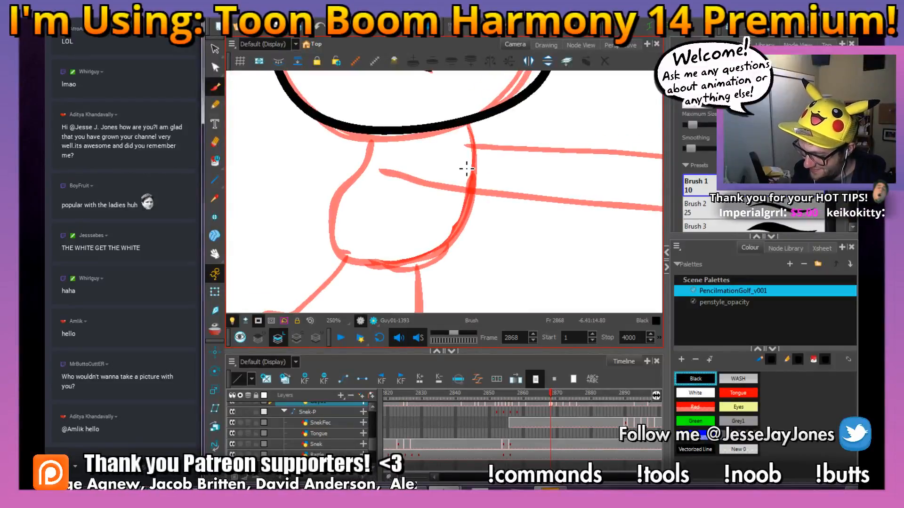
mouse_move(476, 164)
left_mouse_down()
mouse_move(448, 246)
mouse_move(396, 269)
mouse_move(336, 241)
mouse_move(378, 133)
left_mouse_up()
left_click_drag(421, 268, 459, 203)
Ink both legs and outline both feet in black at frame 2868.
mouse_move(390, 191)
left_mouse_down()
mouse_move(333, 250)
mouse_move(298, 249)
mouse_move(327, 262)
left_mouse_up()
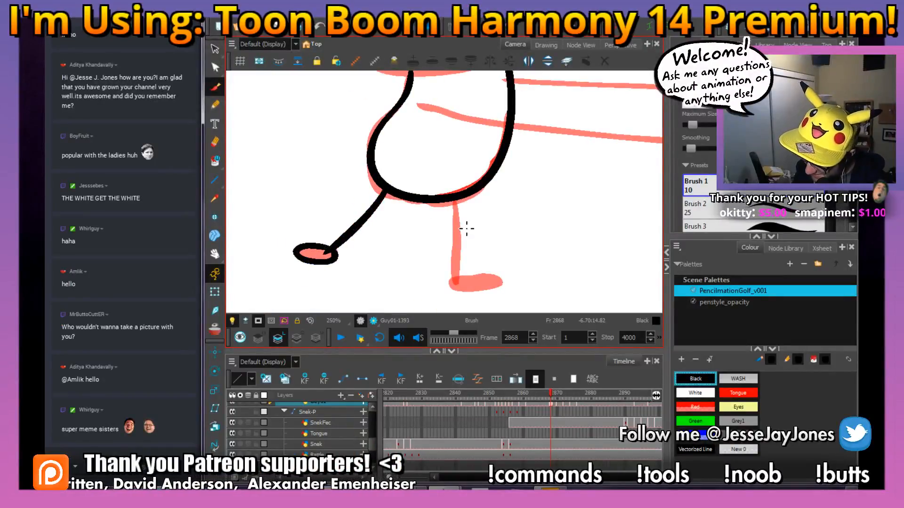
mouse_move(456, 199)
left_mouse_down()
mouse_move(463, 279)
mouse_move(476, 271)
mouse_move(450, 281)
left_mouse_up()
key("alt+s")
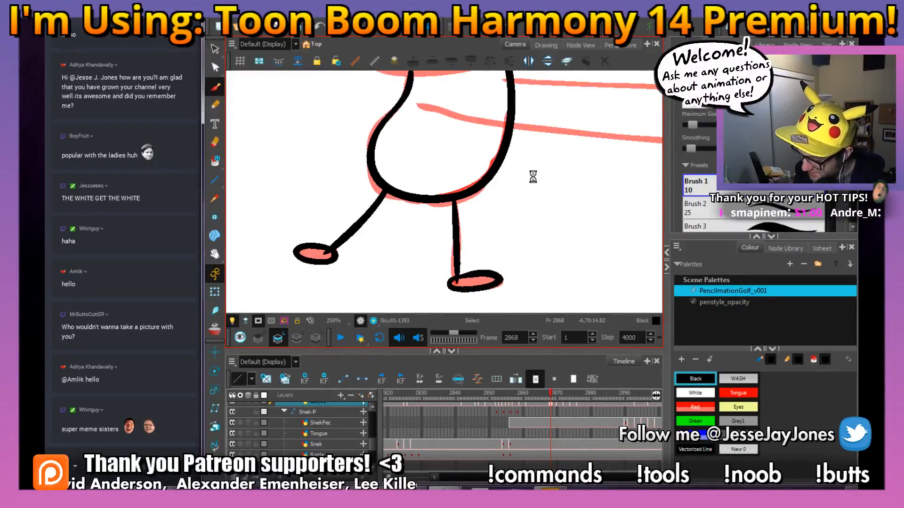
Ink the two outstretched arms in black over the red rough at frame 2868.
mouse_move(533, 177)
left_mouse_down()
mouse_move(423, 215)
mouse_move(565, 216)
mouse_move(585, 224)
left_mouse_up()
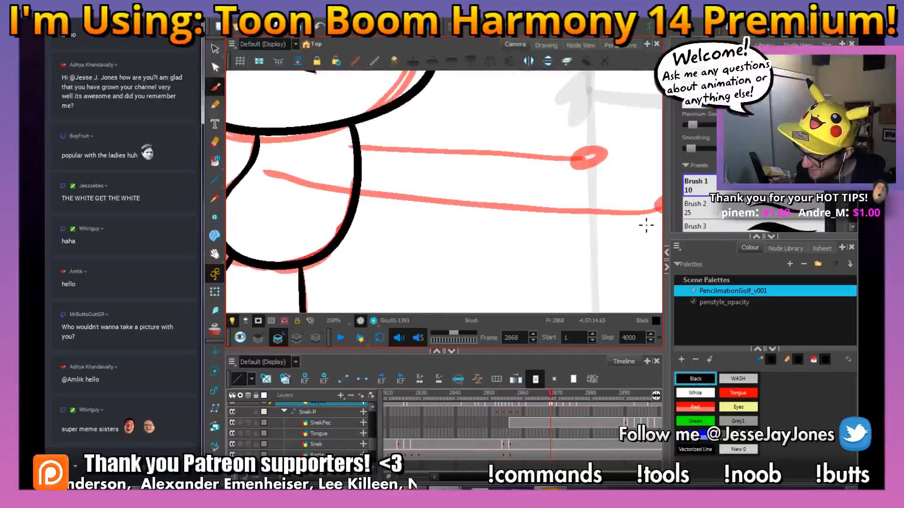
mouse_move(663, 209)
left_mouse_down()
mouse_move(464, 207)
mouse_move(264, 172)
left_mouse_up()
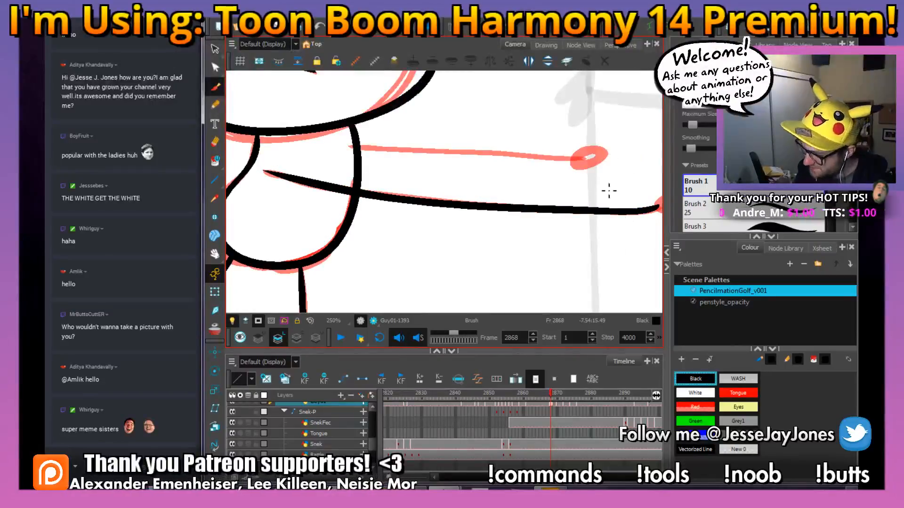
left_click_drag(585, 160, 381, 146)
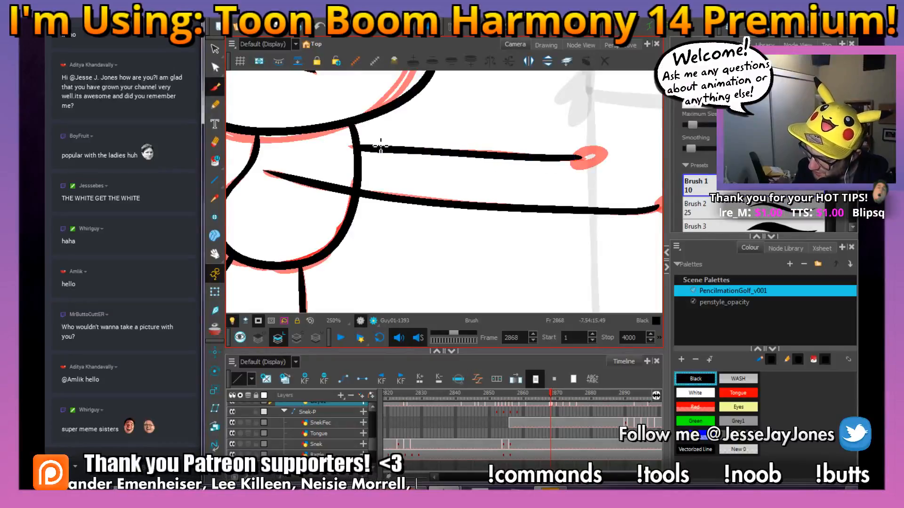
Outline both hands in black at the ends of the outstretched arms at frame 2868.
left_click_drag(565, 218, 491, 229)
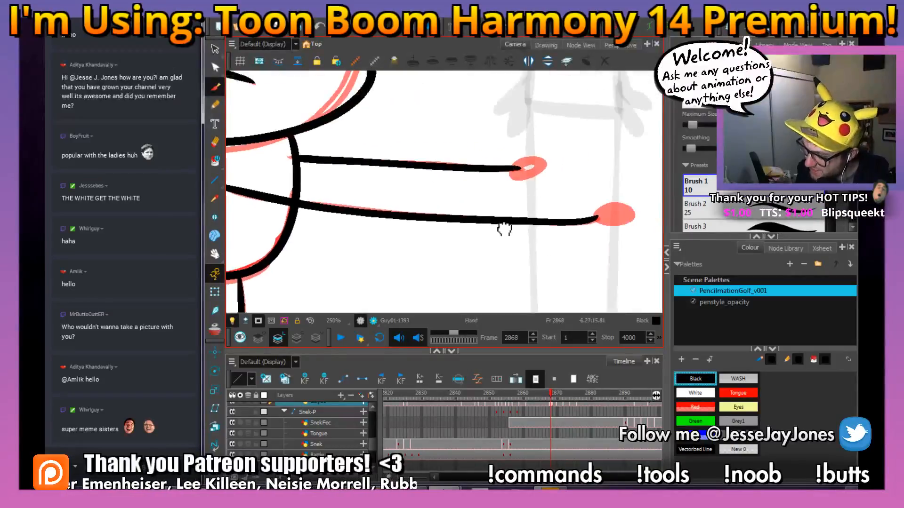
mouse_move(506, 167)
left_mouse_down()
mouse_move(533, 175)
mouse_move(502, 166)
left_mouse_up()
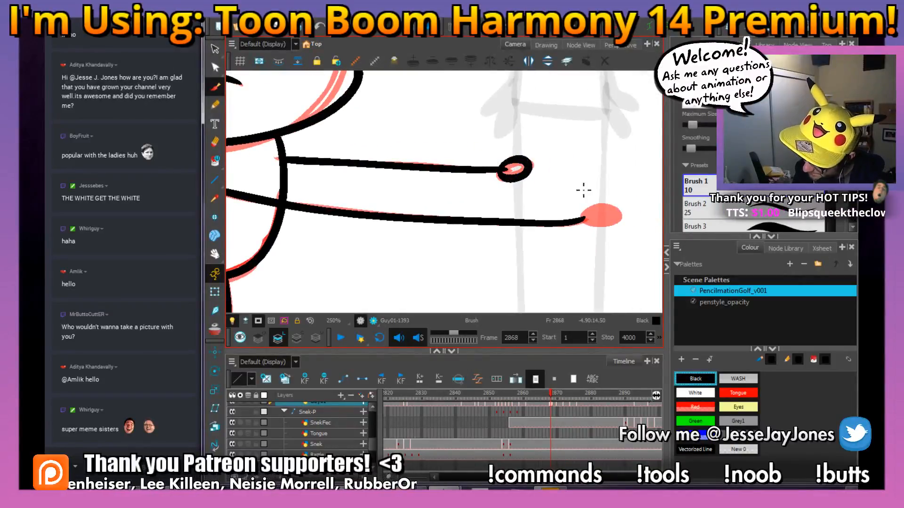
mouse_move(592, 229)
left_mouse_down()
mouse_move(619, 208)
mouse_move(582, 219)
left_mouse_up()
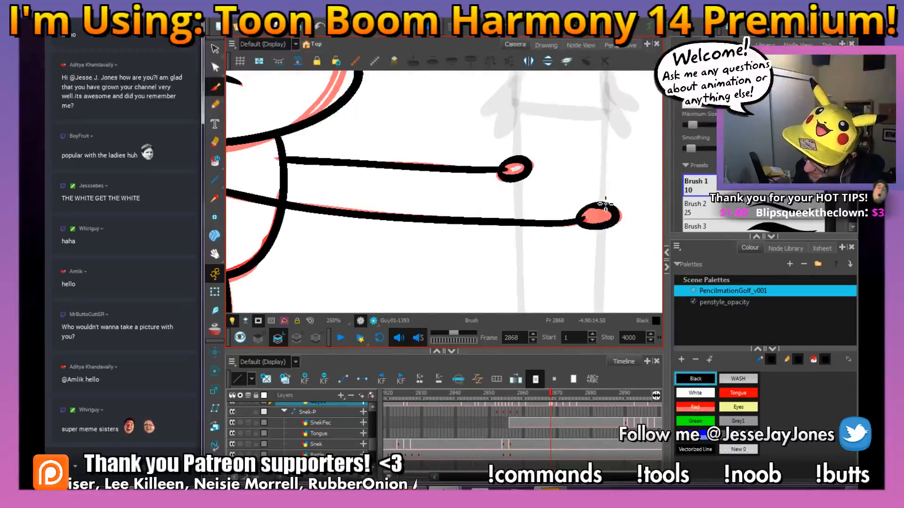
Select the red rough lines of the character at frame 2868 and delete them.
scroll(588, 223, "down", 2)
left_click_drag(394, 211, 432, 220)
left_click(215, 50)
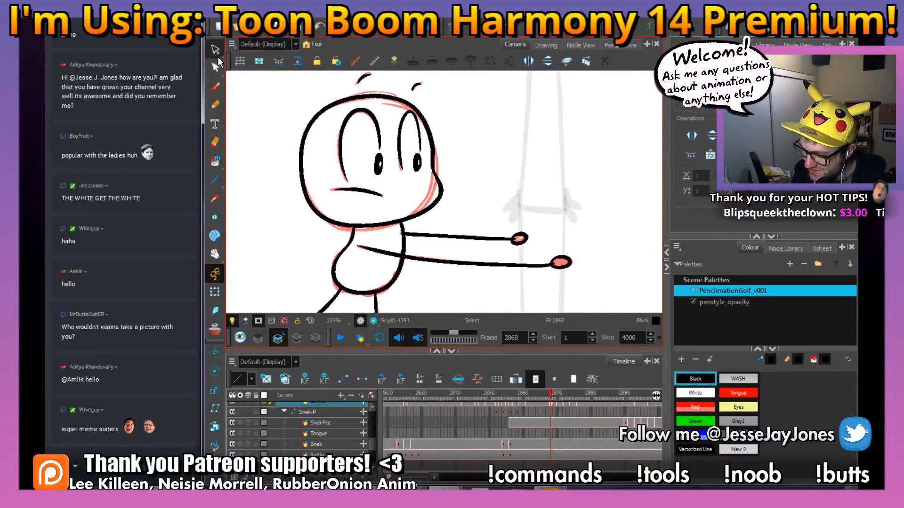
left_click(427, 197)
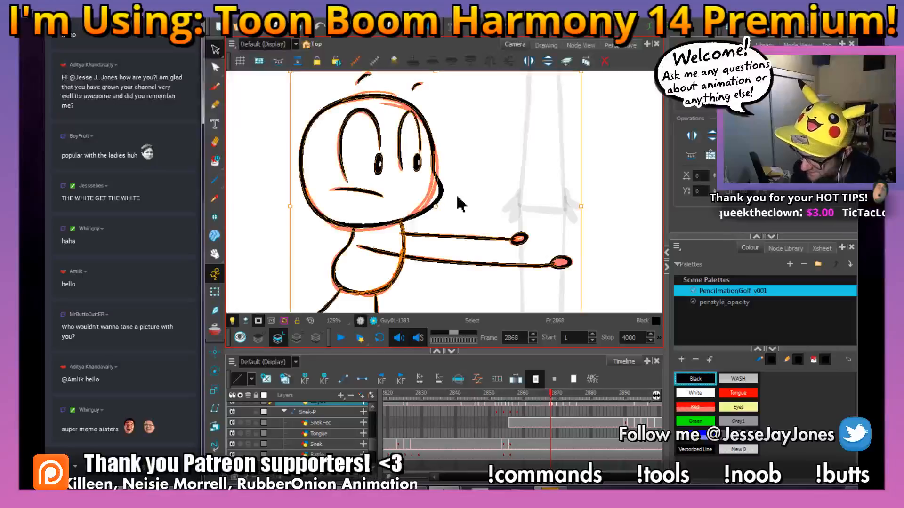
key("Delete")
Fill both hands and both feet with Black using the Paint tool at frame 2868.
mouse_move(562, 229)
left_mouse_down()
mouse_move(537, 217)
mouse_move(515, 166)
left_mouse_up()
key("alt+i")
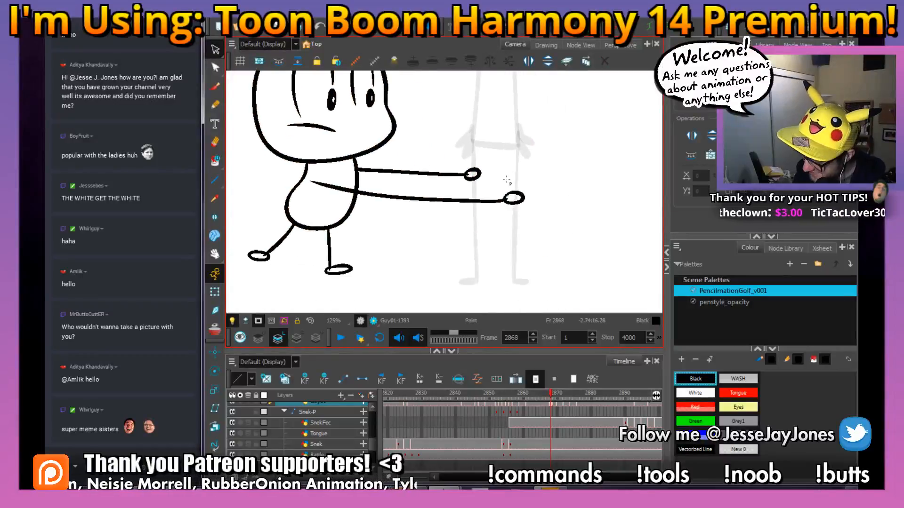
mouse_move(463, 217)
left_mouse_down()
mouse_move(301, 235)
mouse_move(527, 276)
mouse_move(461, 214)
left_mouse_up()
key("alt+s")
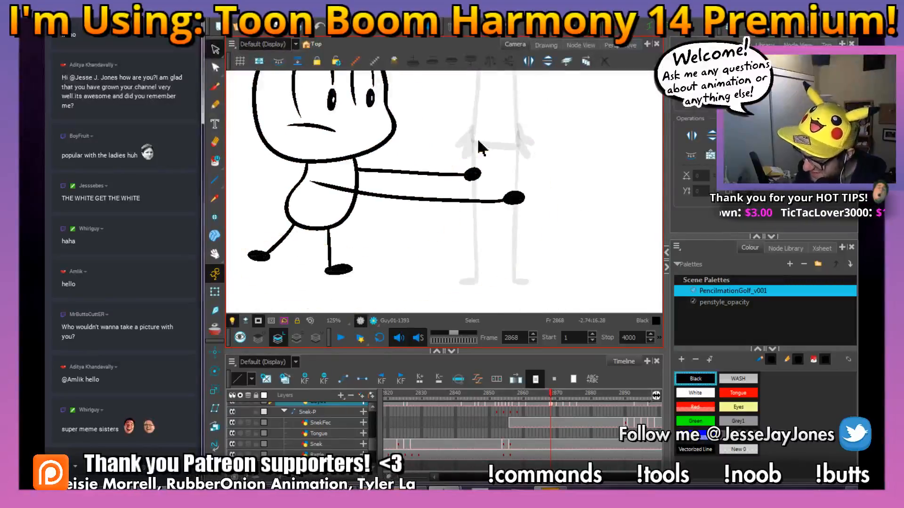
Go to the rough at frame 2870 and ink the head outline in black with the Brush.
left_click_drag(416, 148, 455, 181)
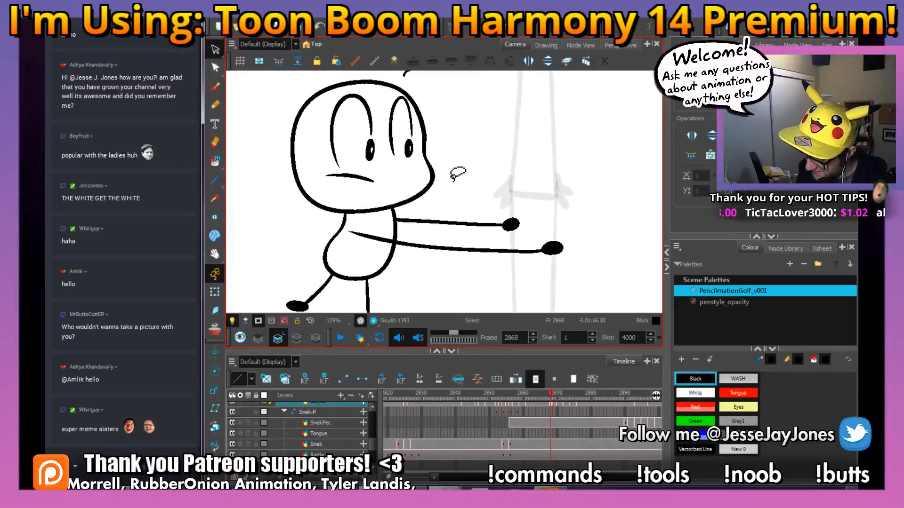
key("period")
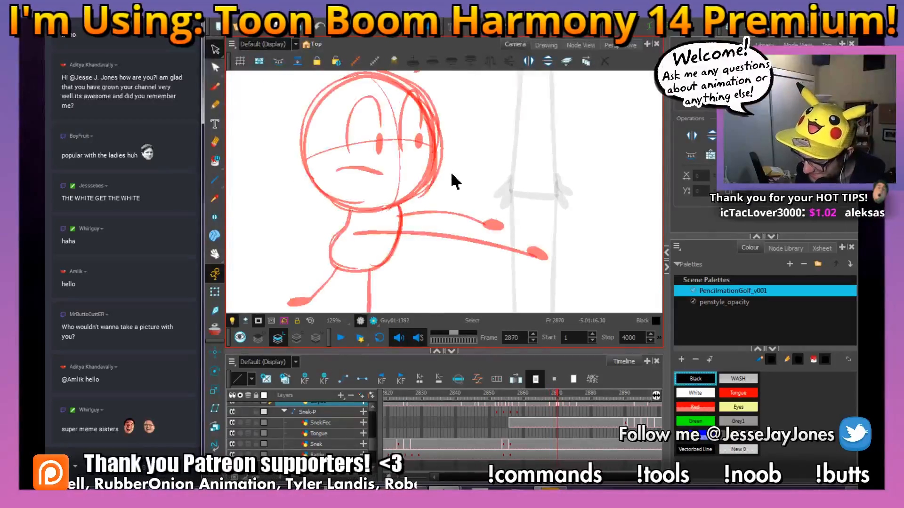
left_click(215, 86)
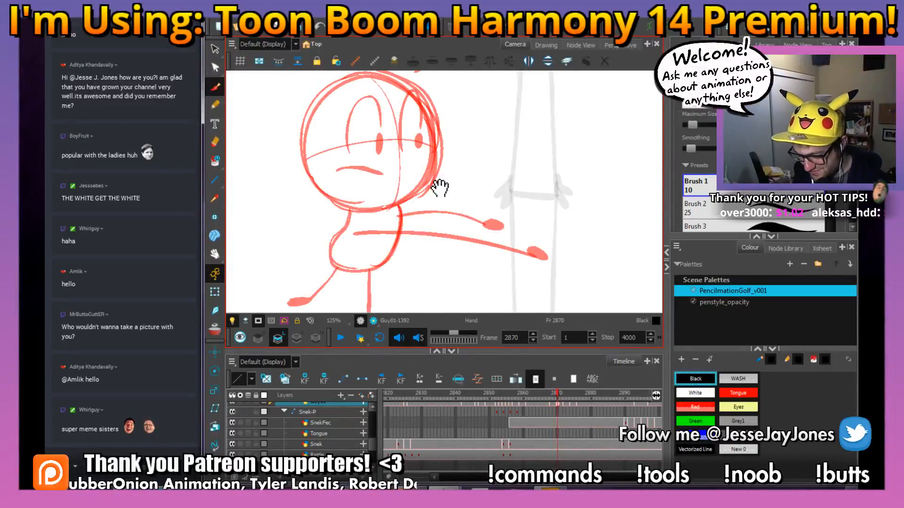
left_click_drag(440, 186, 486, 214)
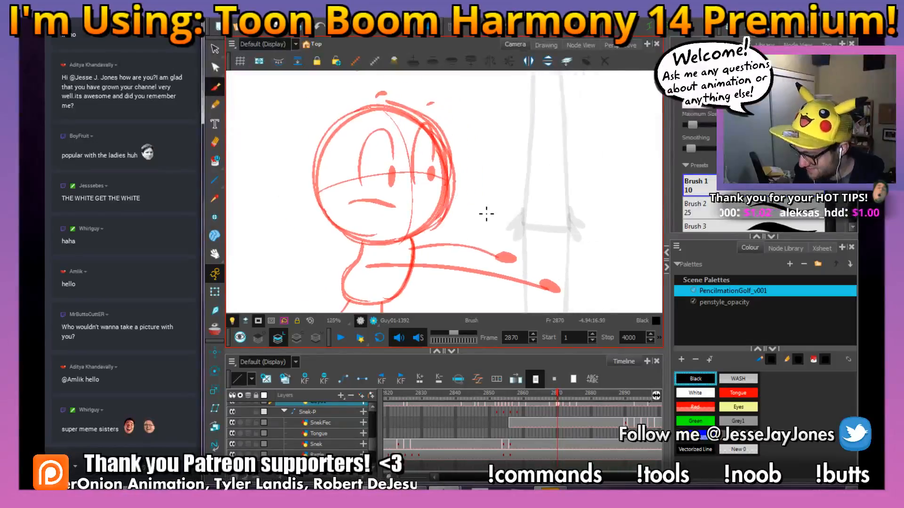
key("2")
left_click_drag(416, 220, 468, 254)
key("2")
left_click_drag(356, 130, 382, 126)
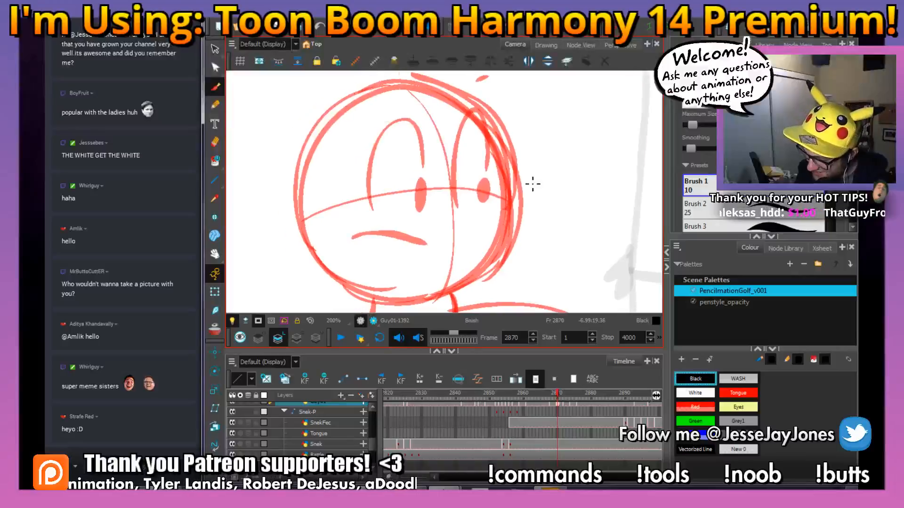
mouse_move(518, 206)
left_mouse_down()
mouse_move(524, 244)
mouse_move(480, 284)
mouse_move(377, 296)
mouse_move(310, 248)
left_mouse_up()
mouse_move(305, 215)
left_mouse_down()
mouse_move(335, 112)
mouse_move(424, 85)
mouse_move(473, 104)
mouse_move(499, 136)
mouse_move(518, 210)
mouse_move(537, 212)
left_mouse_up()
key("period")
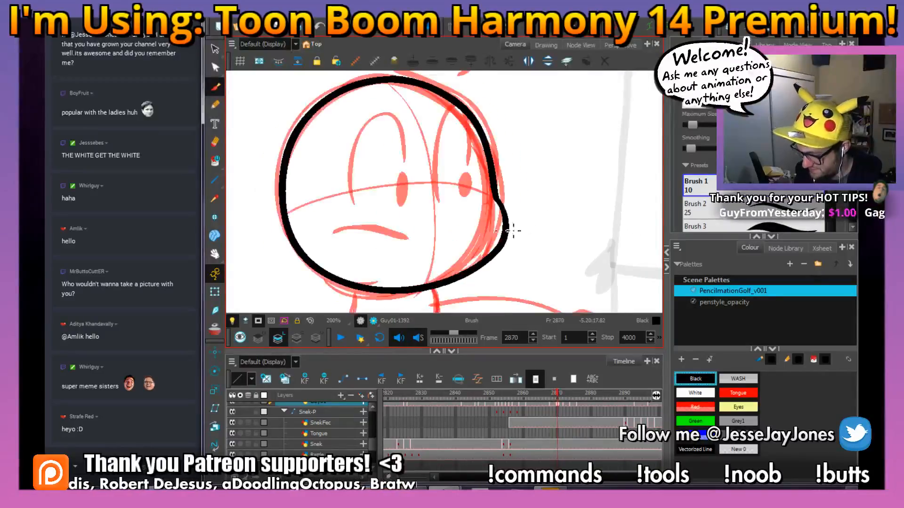
left_click_drag(345, 231, 408, 240)
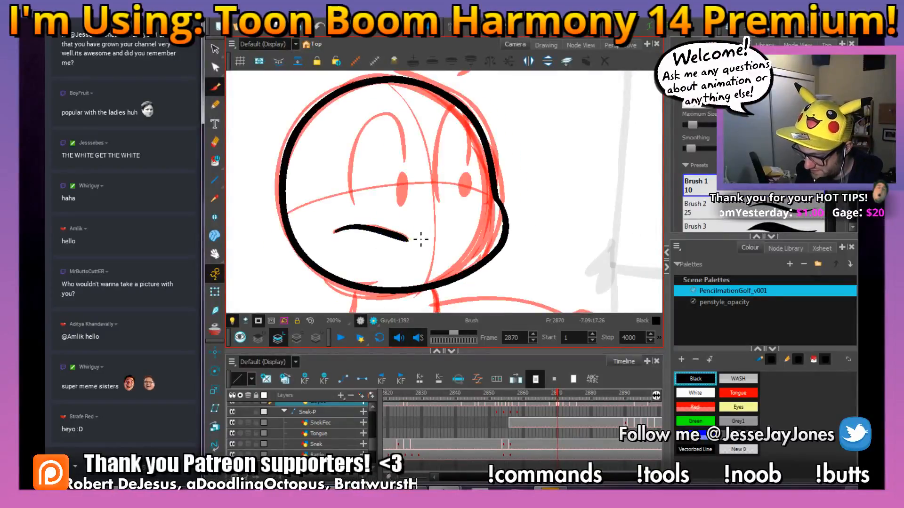
key("comma")
key("period")
key("ctrl+z")
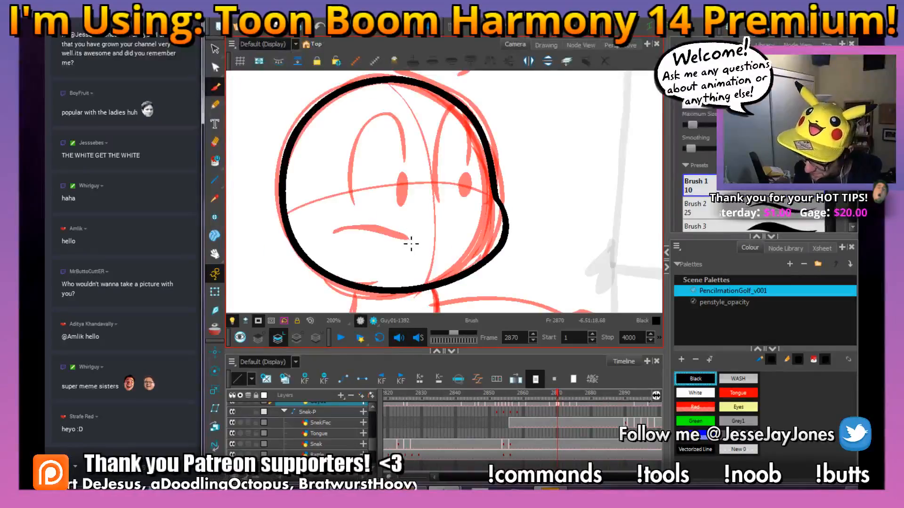
Ink the frowning mouth and the two arched eye outlines in black at frame 2870.
left_click_drag(434, 183, 430, 230)
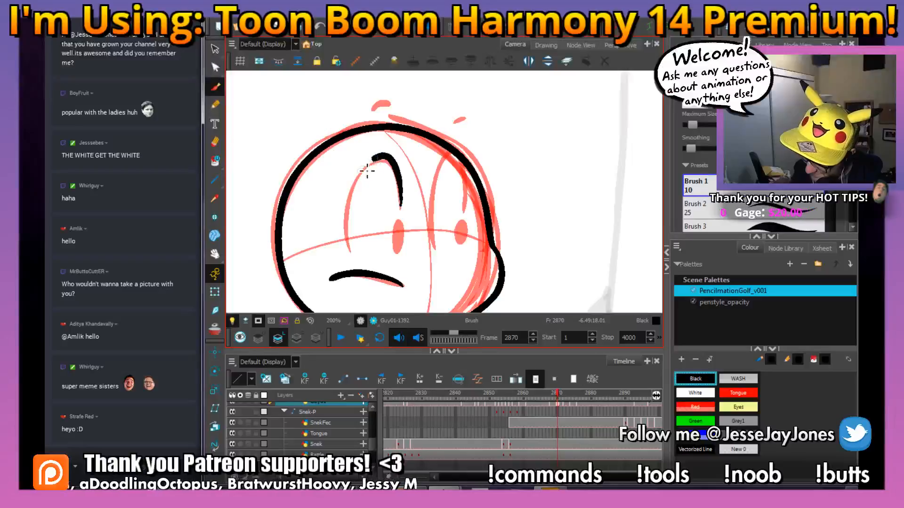
mouse_move(367, 171)
left_mouse_down()
mouse_move(349, 237)
mouse_move(355, 250)
left_mouse_up()
mouse_move(466, 216)
left_mouse_down()
mouse_move(460, 158)
mouse_move(443, 164)
mouse_move(435, 198)
mouse_move(439, 251)
left_mouse_up()
Ink both pupils and the two eyebrows above the head in black at frame 2870.
left_click_drag(371, 243, 381, 207)
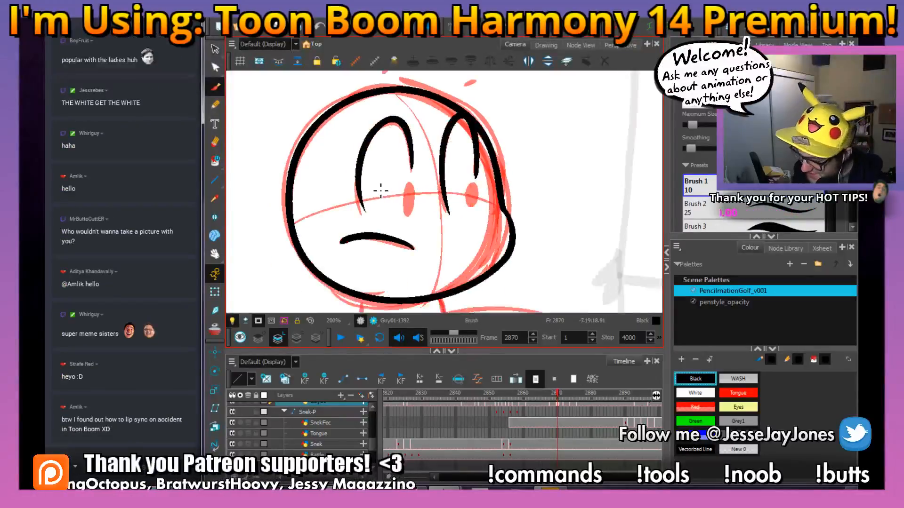
key("2")
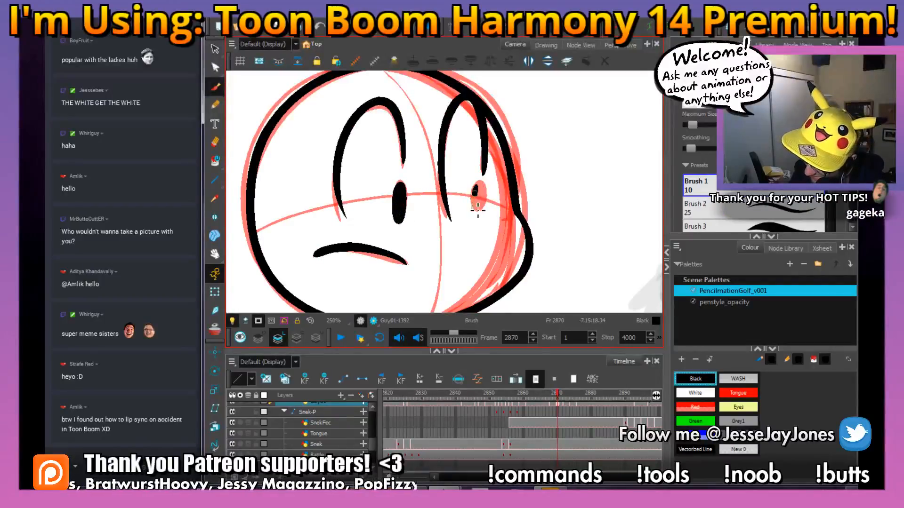
key("space")
left_click_drag(503, 87, 489, 142)
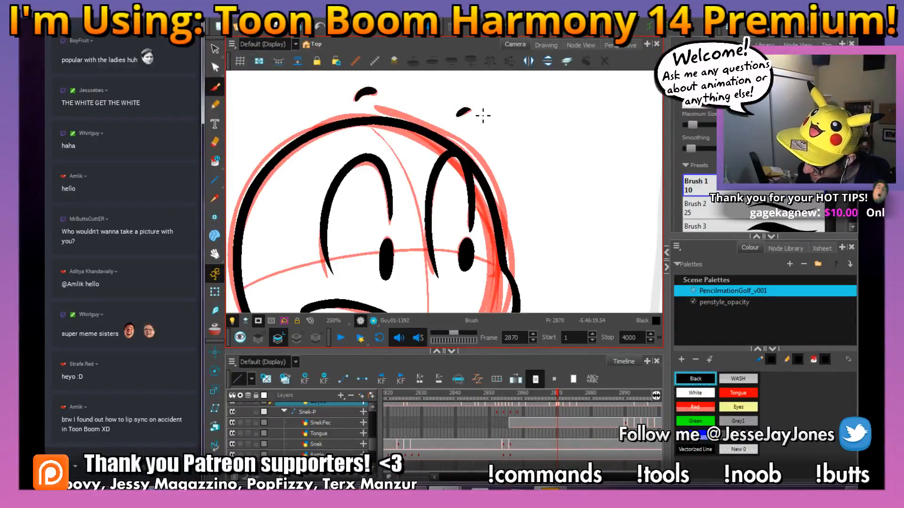
Switch the colour to White and paint a small highlight inside each pupil at frame 2870.
left_click(697, 393)
left_click_drag(389, 255, 387, 264)
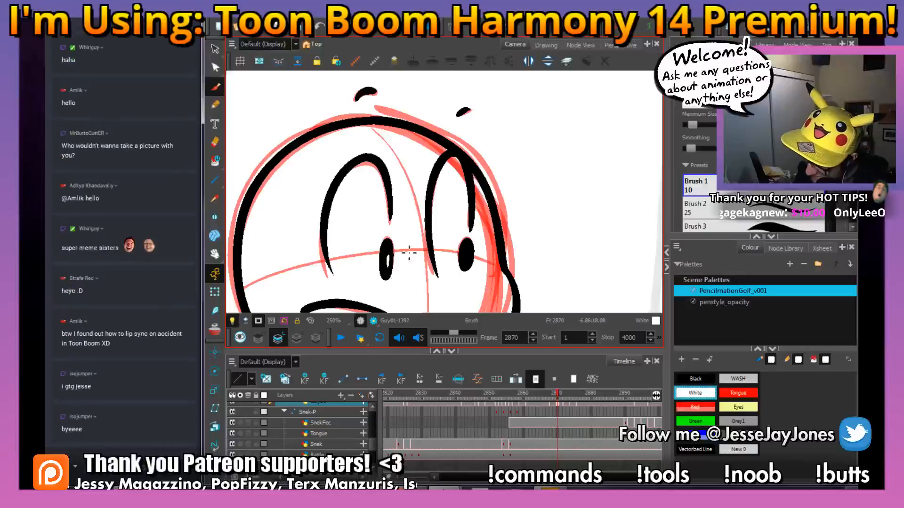
key("space")
left_click_drag(489, 246, 459, 121)
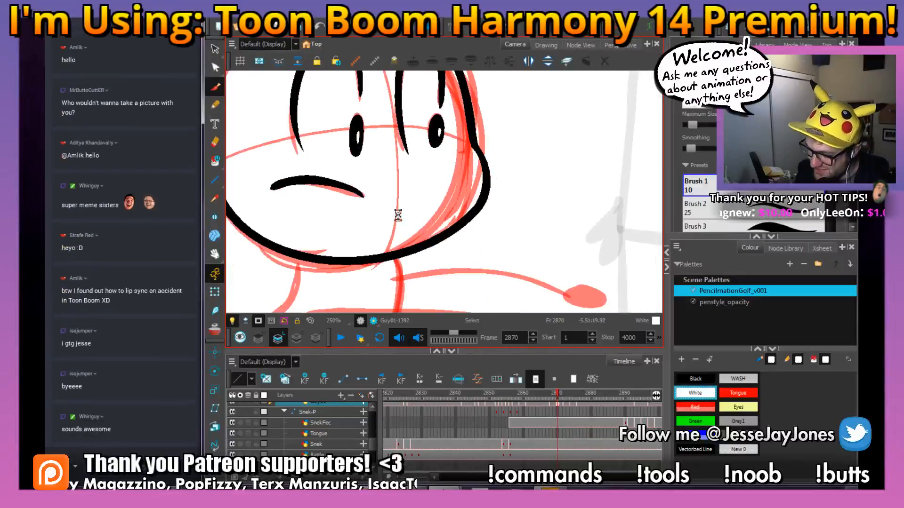
Switch the colour back to Black and ink the body outline below the head at frame 2870.
left_click(710, 381)
key("space")
mouse_move(412, 242)
left_mouse_down()
mouse_move(472, 125)
mouse_move(453, 232)
mouse_move(425, 266)
mouse_move(400, 273)
mouse_move(336, 266)
mouse_move(321, 238)
mouse_move(333, 207)
mouse_move(356, 187)
mouse_move(370, 132)
left_mouse_up()
Ink both outstretched arms and outline their hands in black at frame 2870.
key("space")
left_click_drag(569, 230, 461, 225)
key("2")
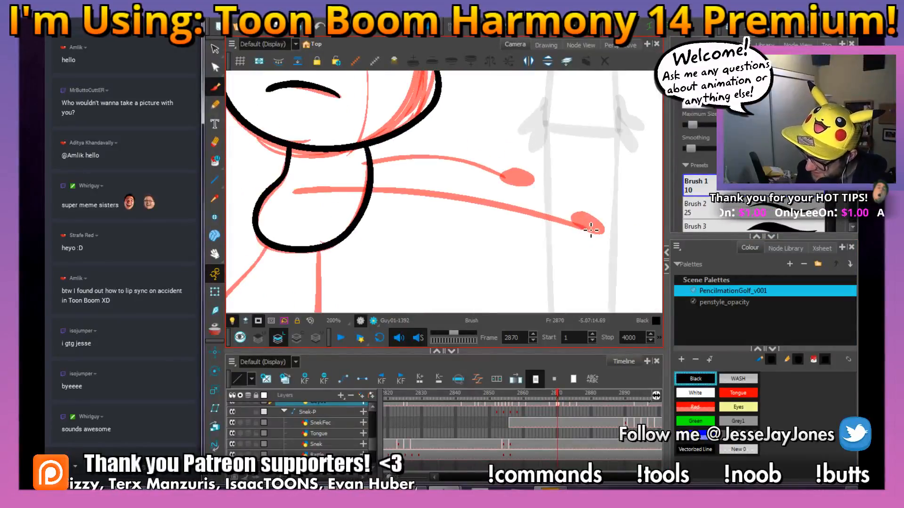
mouse_move(573, 222)
left_mouse_down()
mouse_move(447, 197)
mouse_move(292, 191)
left_mouse_up()
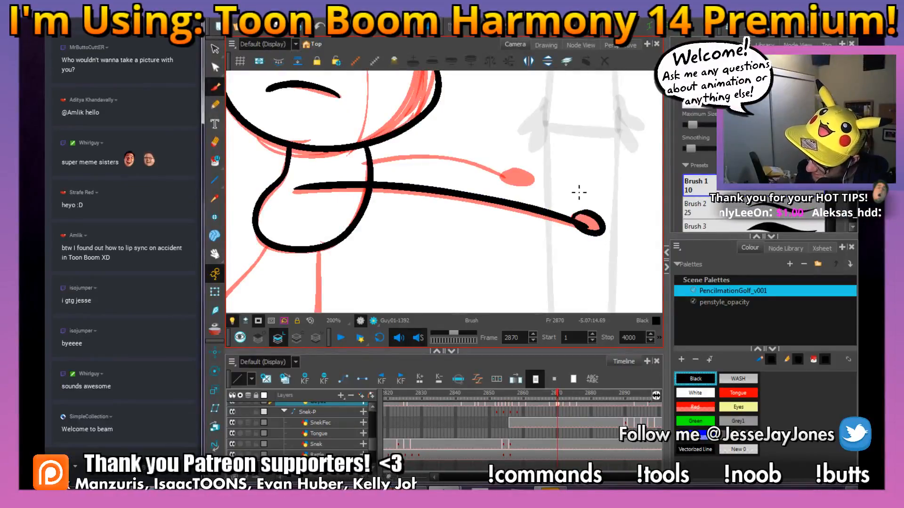
mouse_move(511, 179)
left_mouse_down()
mouse_move(447, 156)
mouse_move(398, 154)
mouse_move(370, 164)
left_mouse_up()
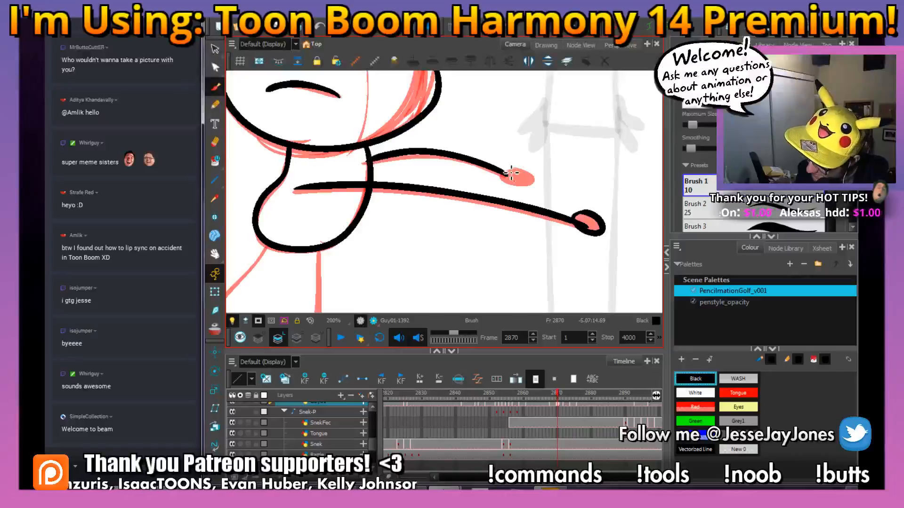
left_click_drag(531, 175, 508, 172)
Ink both legs and outline both feet in black at frame 2870.
key("space")
mouse_move(320, 281)
left_mouse_down()
mouse_move(410, 205)
mouse_move(443, 207)
mouse_move(445, 230)
left_mouse_up()
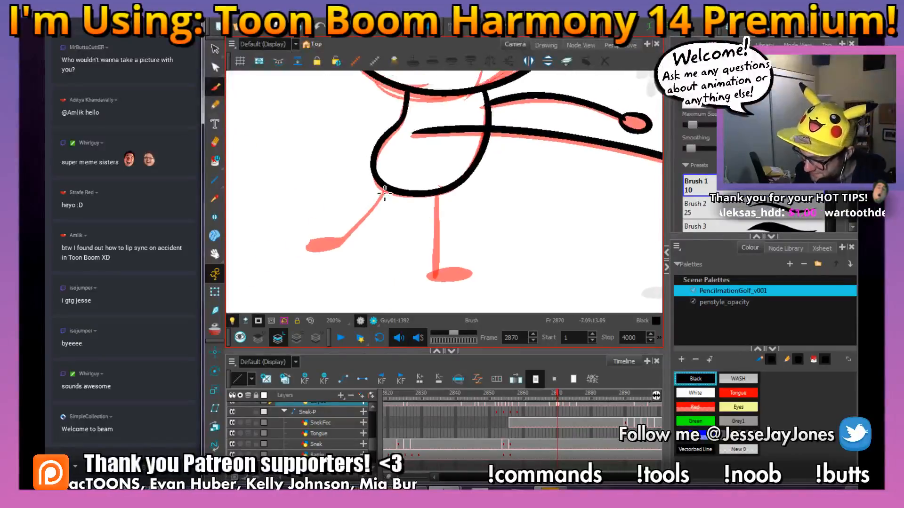
mouse_move(387, 193)
left_mouse_down()
mouse_move(337, 250)
mouse_move(345, 247)
mouse_move(310, 249)
mouse_move(323, 256)
mouse_move(345, 241)
left_mouse_up()
mouse_move(436, 192)
left_mouse_down()
mouse_move(441, 278)
mouse_move(429, 276)
mouse_move(444, 282)
mouse_move(473, 271)
mouse_move(435, 280)
left_mouse_up()
Select all the red rough lines at frame 2870 and delete them, keeping the black ink.
key("alt+s")
left_click_drag(519, 153, 473, 229)
key("1")
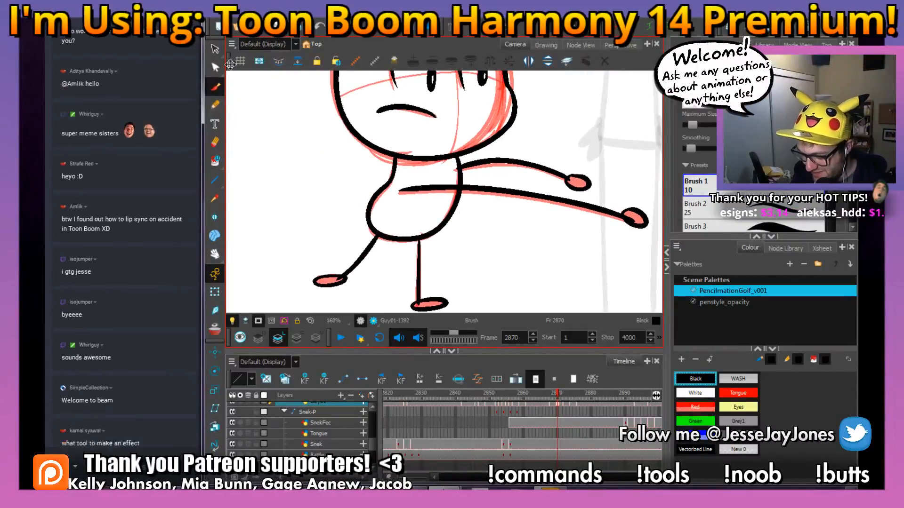
left_click(215, 51)
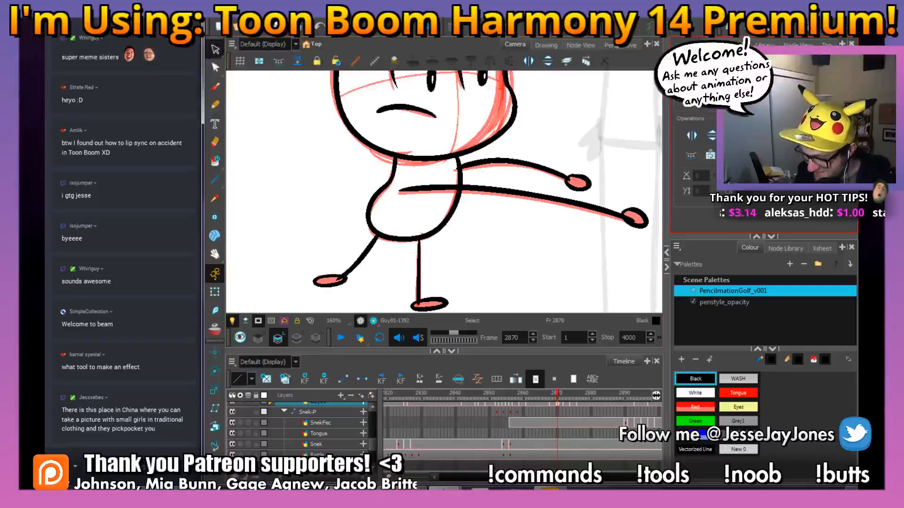
key("ctrl+a")
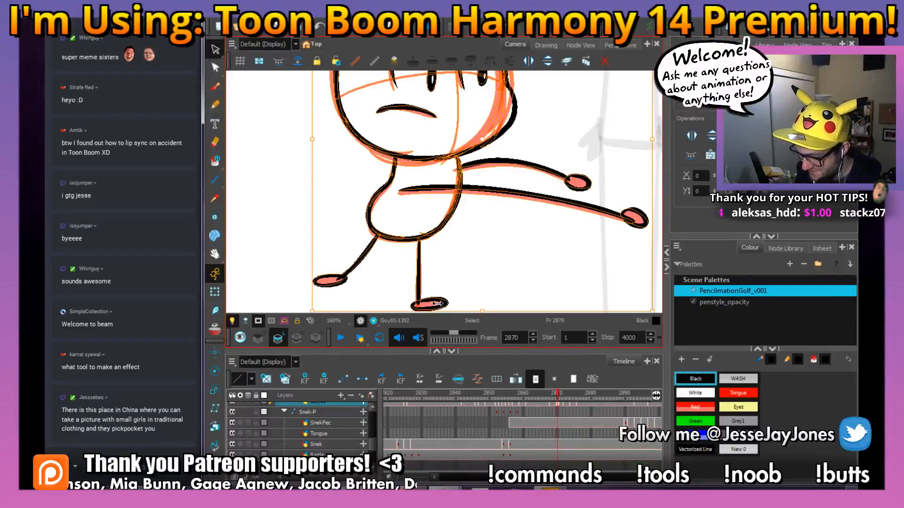
key("Delete")
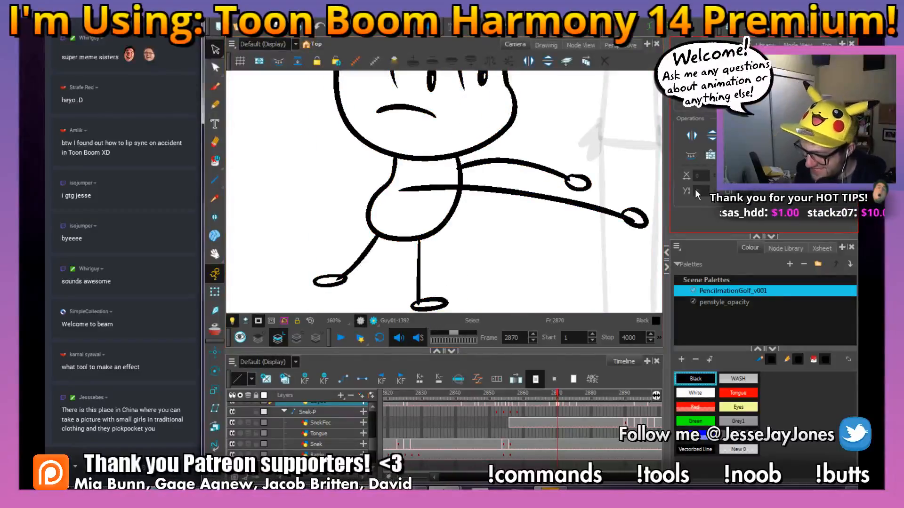
left_click_drag(459, 296, 470, 282)
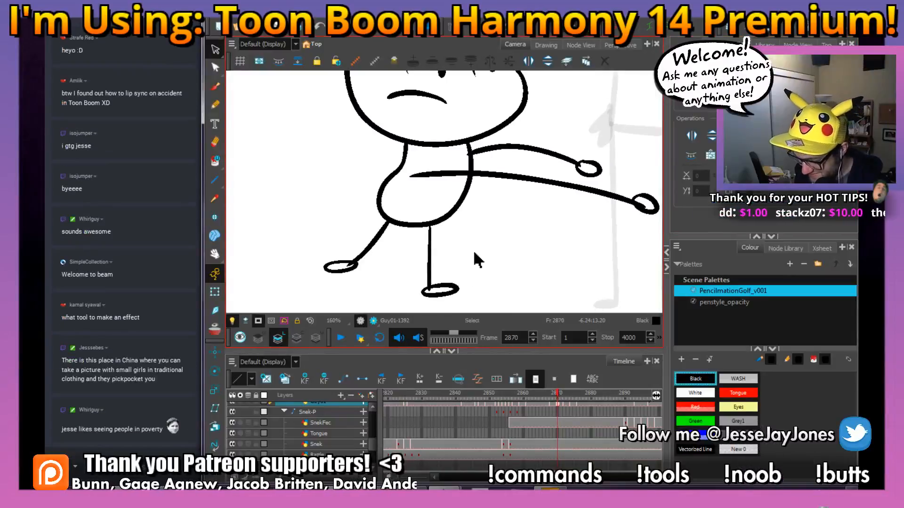
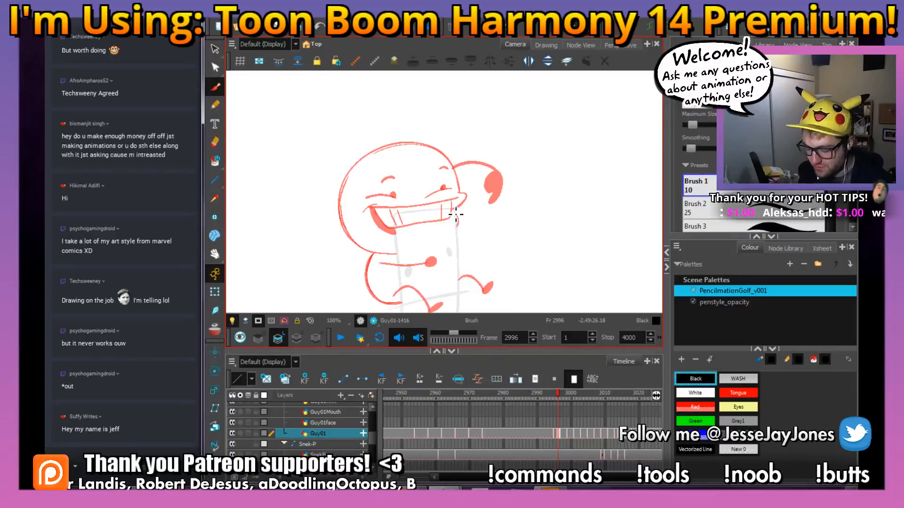
Scrub back along the timeline and play the animation to review the inked drawings, ending at frame 2856.
key("shift+m")
mouse_move(442, 395)
left_mouse_down()
mouse_move(409, 397)
mouse_move(628, 410)
mouse_move(543, 420)
mouse_move(629, 414)
mouse_move(397, 411)
mouse_move(431, 393)
mouse_move(656, 413)
mouse_move(387, 414)
mouse_move(655, 421)
mouse_move(388, 417)
mouse_move(630, 419)
mouse_move(367, 408)
left_mouse_up()
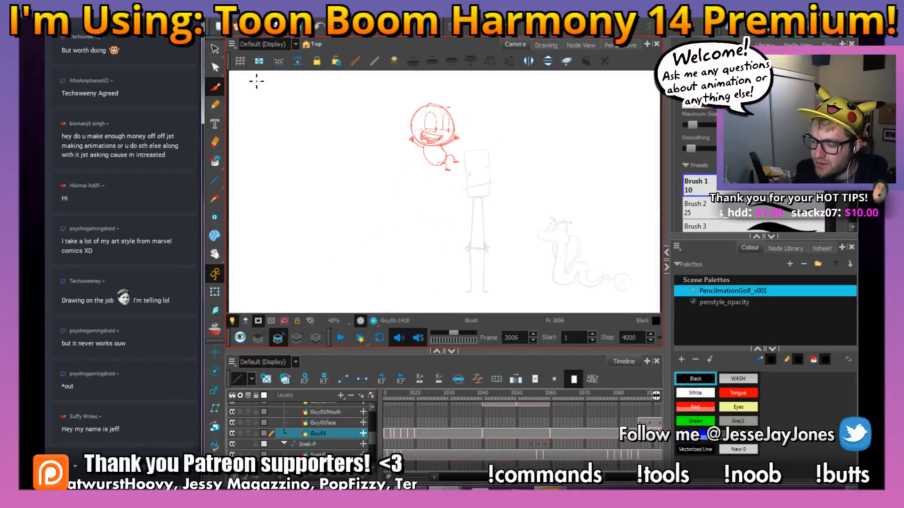
left_click(212, 14)
left_click(230, 73)
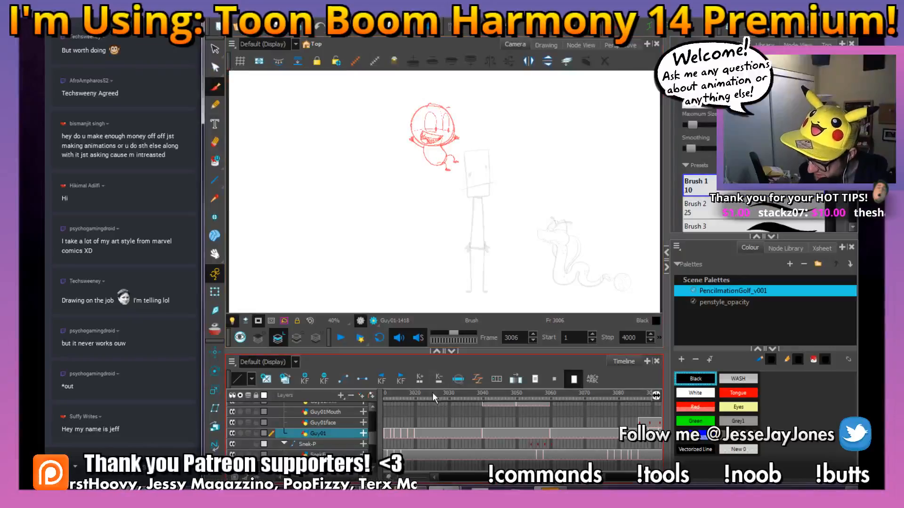
left_click_drag(432, 392, 369, 401)
left_click(341, 343)
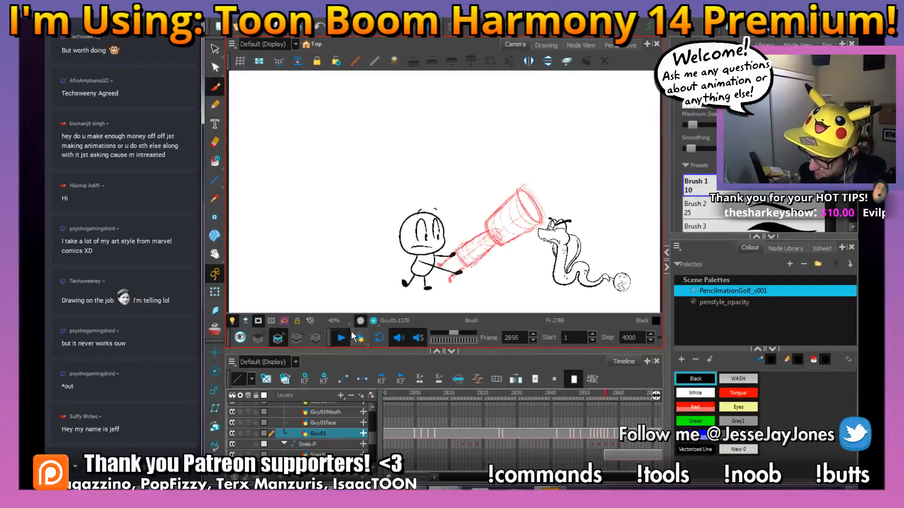
left_click(344, 336)
left_click_drag(437, 392, 523, 419)
key("shift+t")
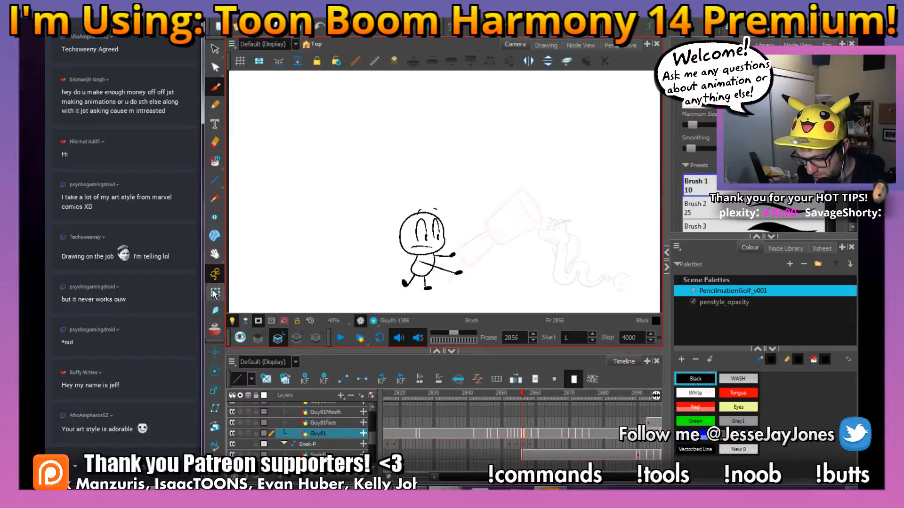
Select the red rough box character at frame 2856 and ink its box head's outline and open end in black with the Brush.
left_click(517, 244)
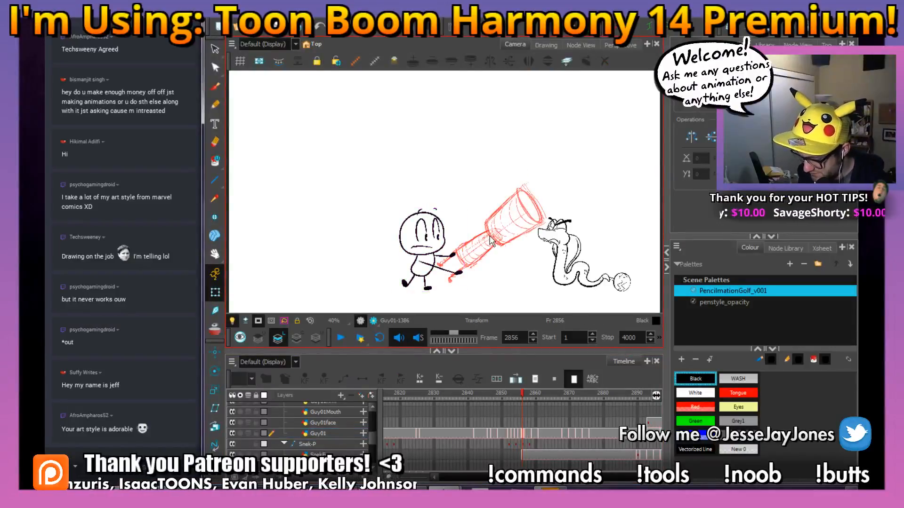
scroll(503, 245, "up", 4)
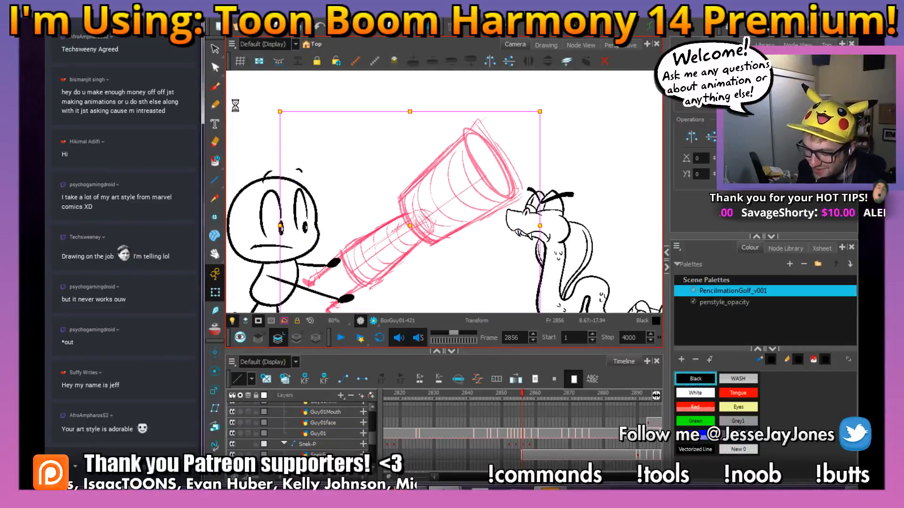
left_click(216, 87)
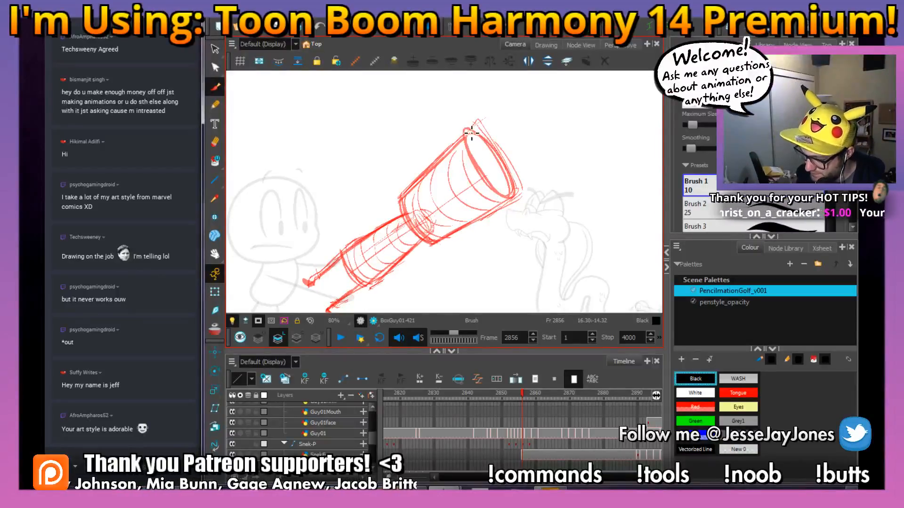
mouse_move(472, 134)
left_mouse_down()
mouse_move(402, 197)
mouse_move(410, 231)
mouse_move(435, 249)
mouse_move(517, 197)
left_mouse_up()
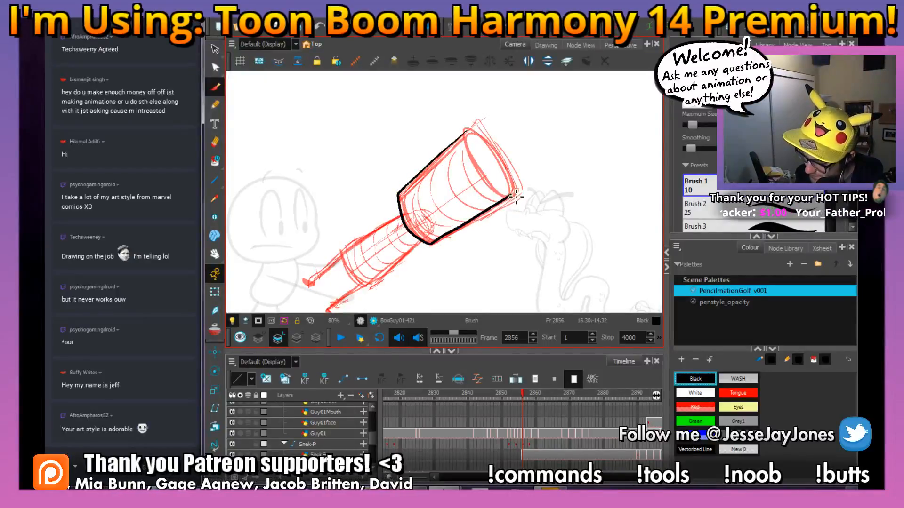
left_click_drag(498, 155, 477, 136)
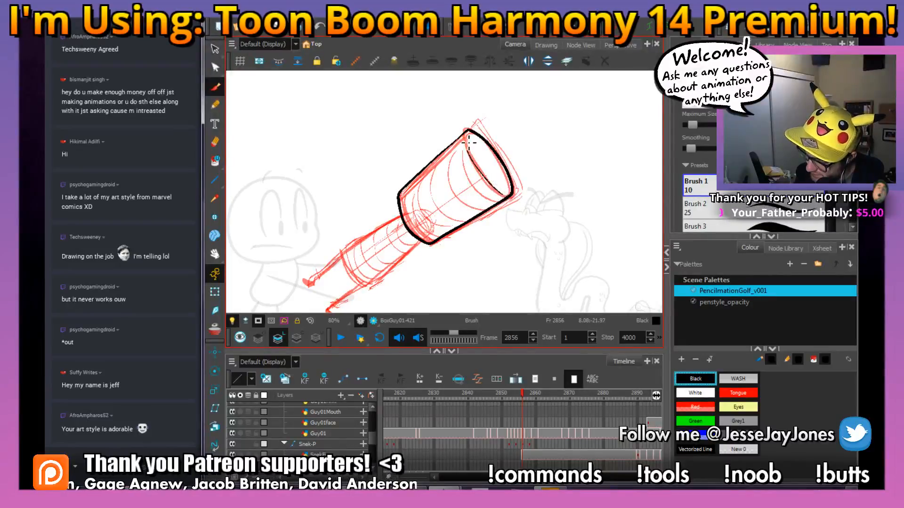
Draw the box character's two black eyes at frame 2856, comparing their placement with the neighbouring frames.
key("g")
key("f")
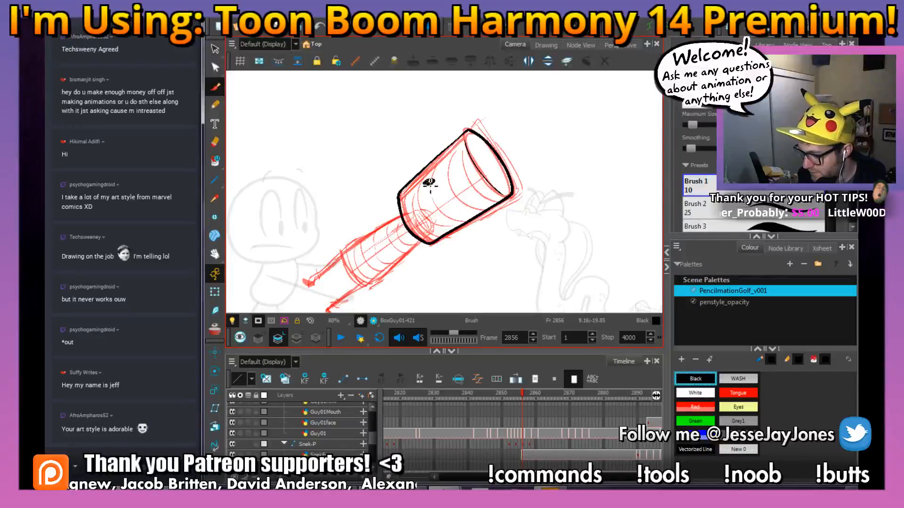
key("f")
key("g")
key("g")
key("f")
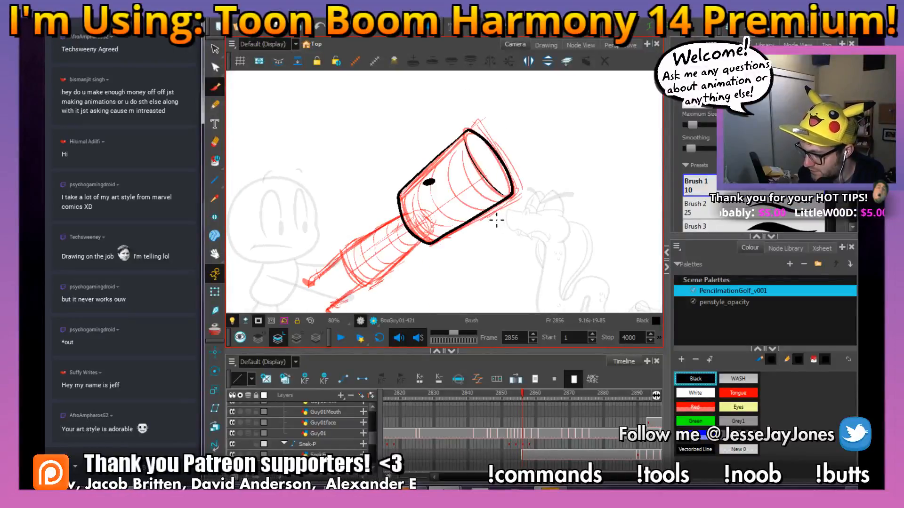
key("g")
key("f")
left_click_drag(473, 206, 475, 208)
key("f")
key("g")
key("g")
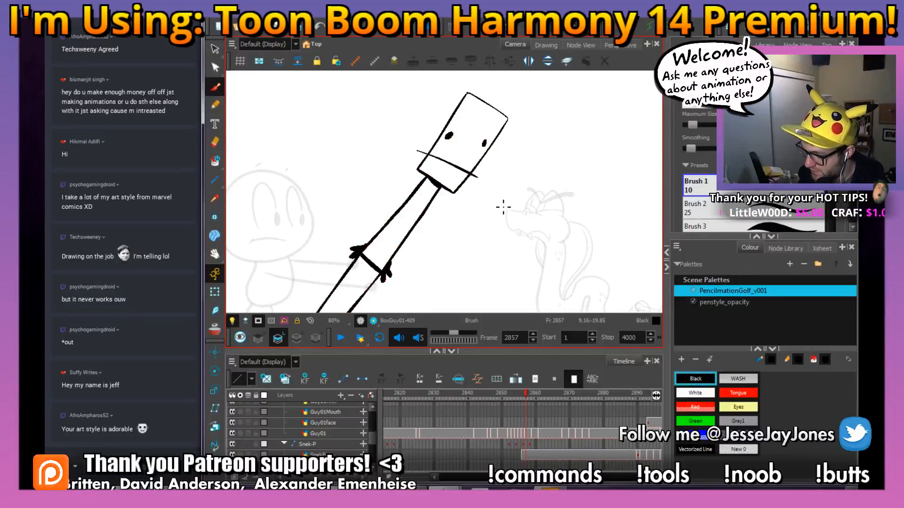
Ink the mouth line across the box head at frame 2856, flipping between frames 2855 and 2857 for reference.
key("f")
key("g")
key("f")
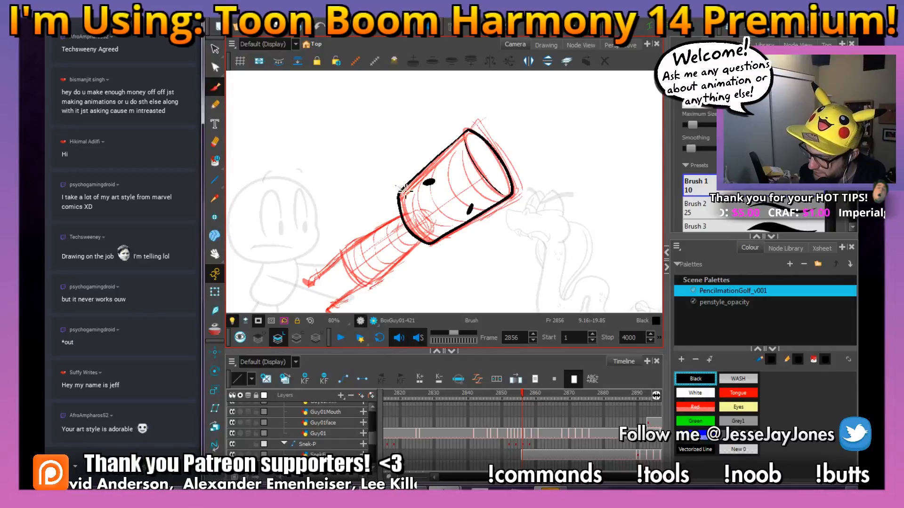
key("f")
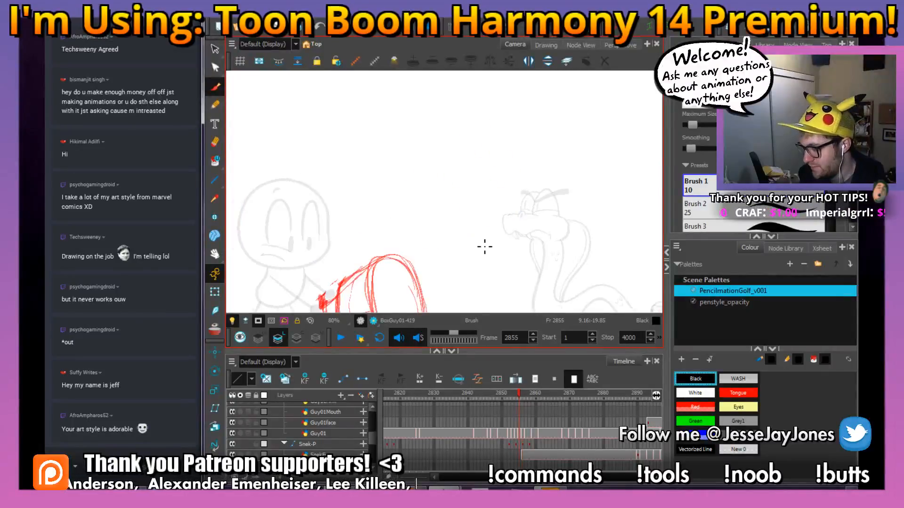
key("g")
key("g")
key("f")
key("g")
key("f")
key("g")
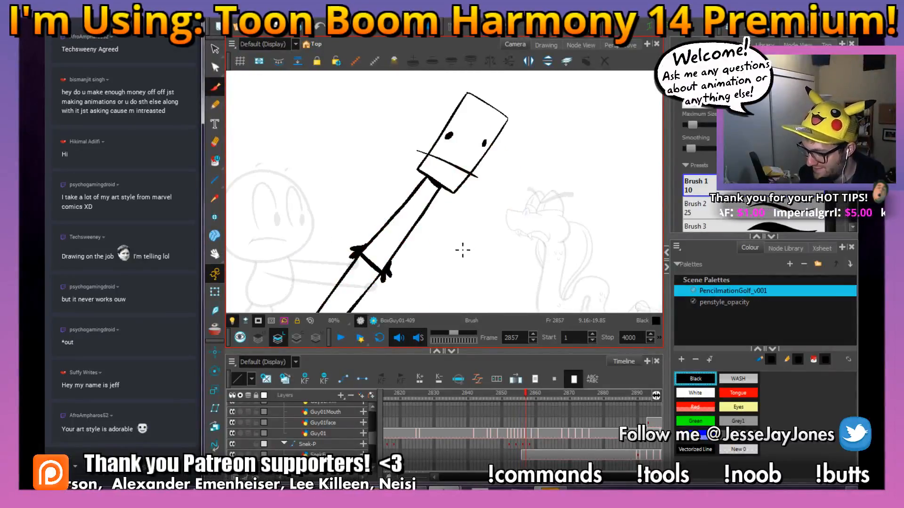
left_click_drag(444, 244, 477, 209)
Ink the box character's body at frame 2856 with a curved lower edge and two long sides, redoing any stray stroke.
key("f")
key("g")
key("f")
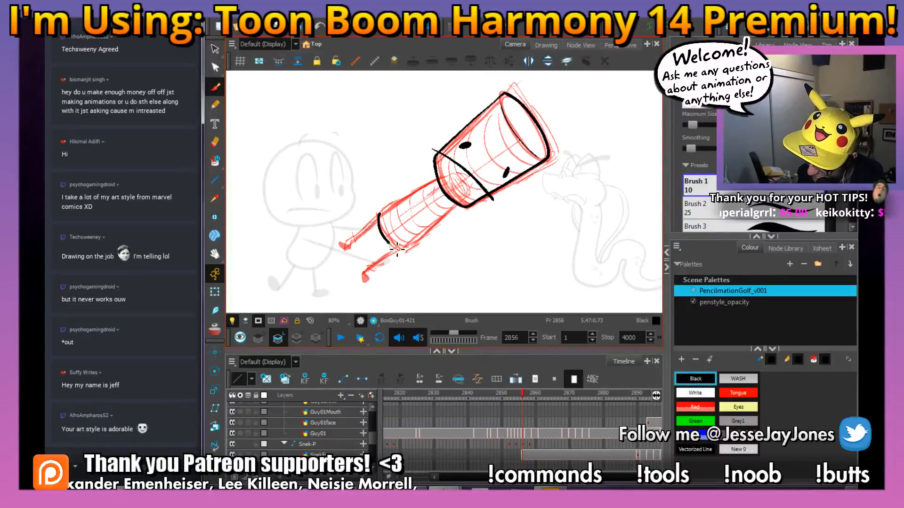
key("f")
key("g")
key("g")
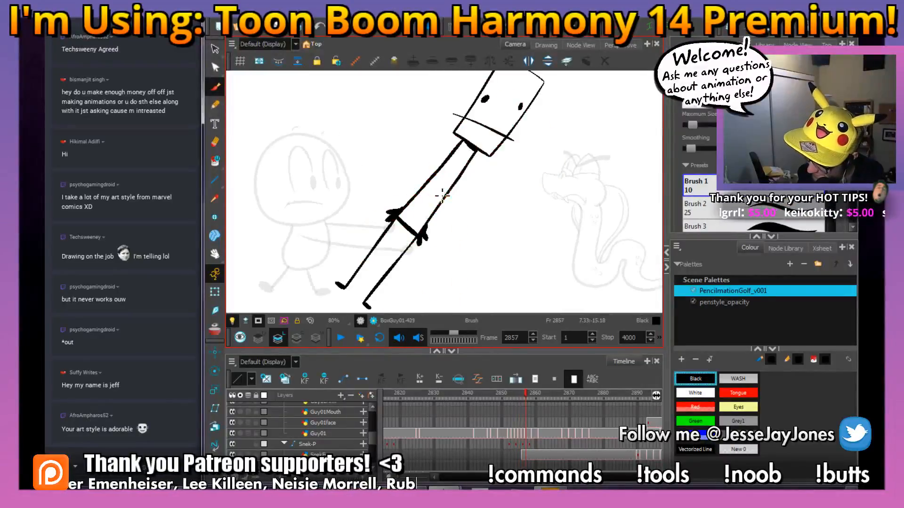
key("f")
left_click_drag(438, 181, 379, 216)
key("ctrl+z")
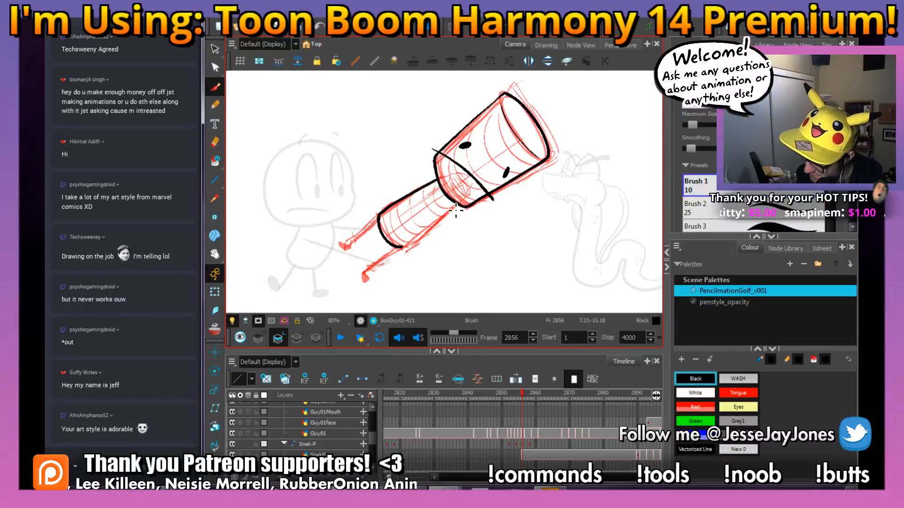
left_click_drag(461, 206, 401, 247)
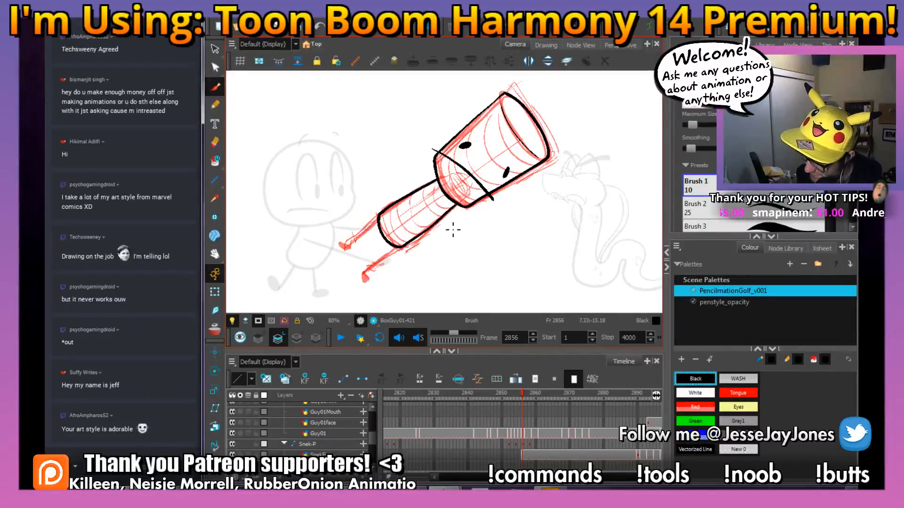
Ink the box character's two legs and outline both feet in black at frame 2856, using frame 2857 as reference.
key("comma")
key("period")
key("period")
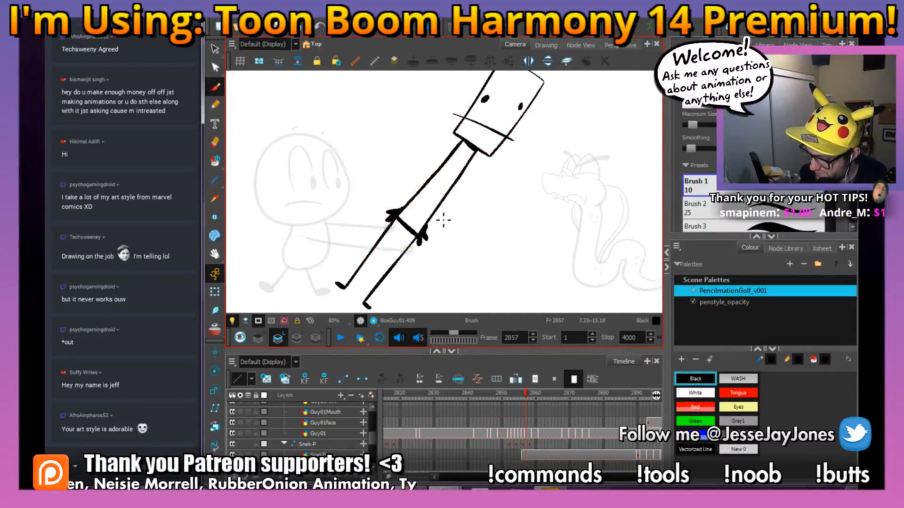
key("comma")
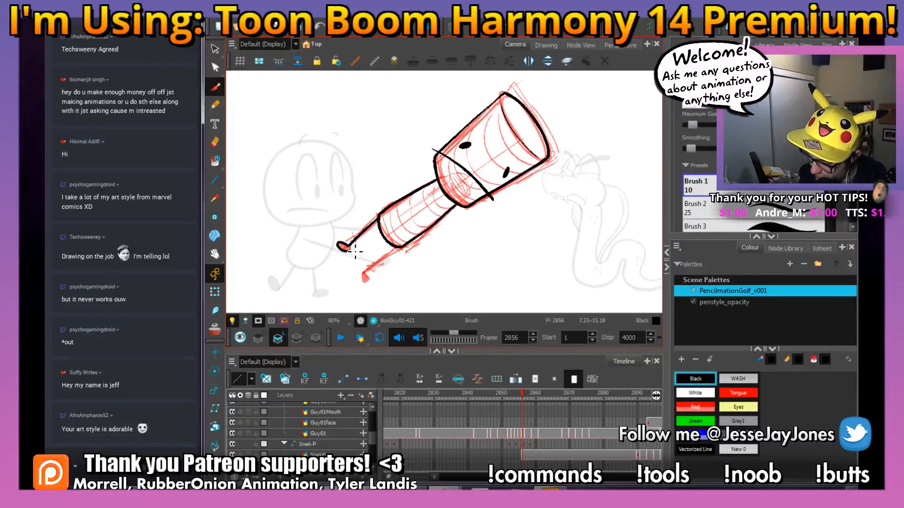
left_click_drag(355, 251, 349, 244)
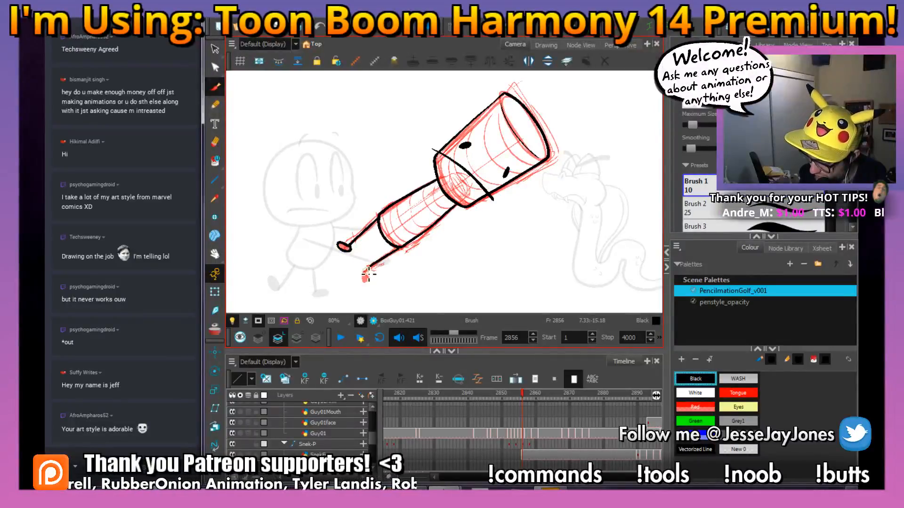
left_click_drag(368, 276, 370, 272)
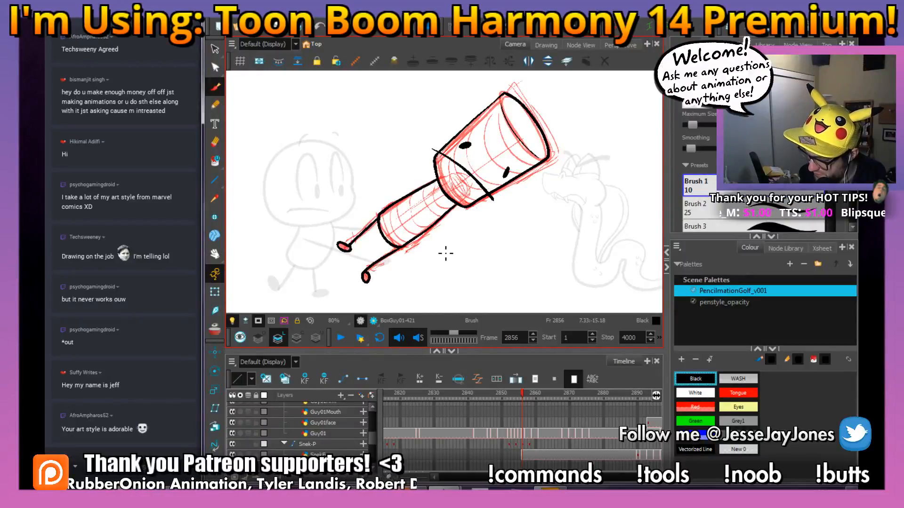
Outline the box character's two small hands at the lower corners of its body at frame 2856, checking them against frame 2857.
key("period")
key("comma")
key("period")
key("comma")
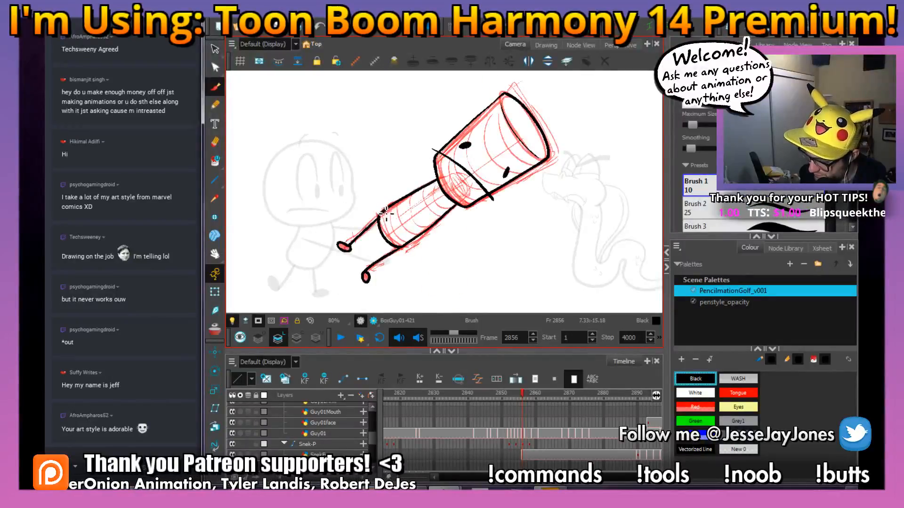
mouse_move(381, 212)
left_mouse_down()
mouse_move(367, 221)
mouse_move(381, 225)
left_mouse_up()
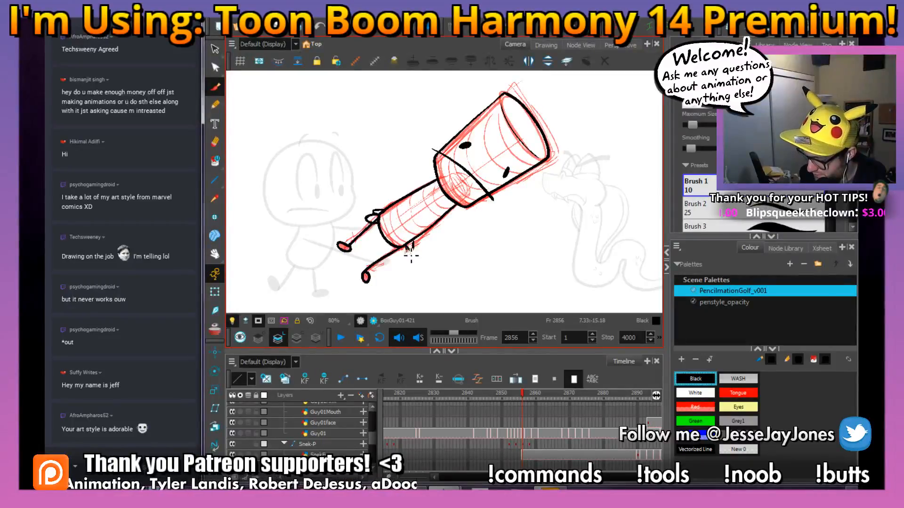
key("period")
key("comma")
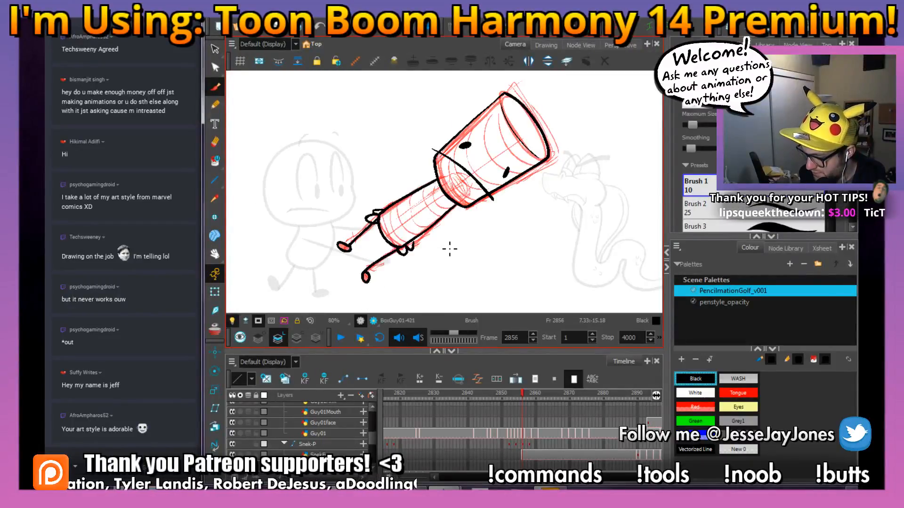
key("period")
key("comma")
Select all the box character's red rough lines at frame 2856 and delete them, keeping the black ink.
key("alt+s")
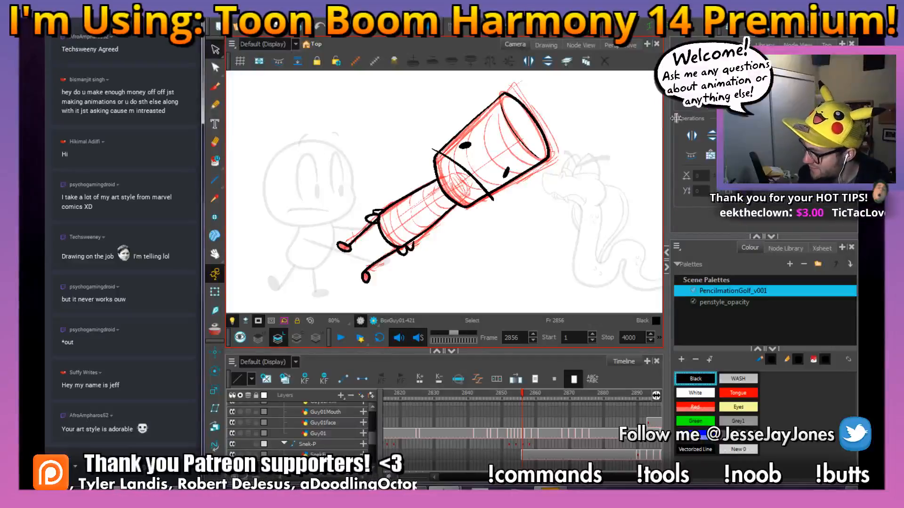
key("period")
key("comma")
left_click(402, 207)
key("Delete")
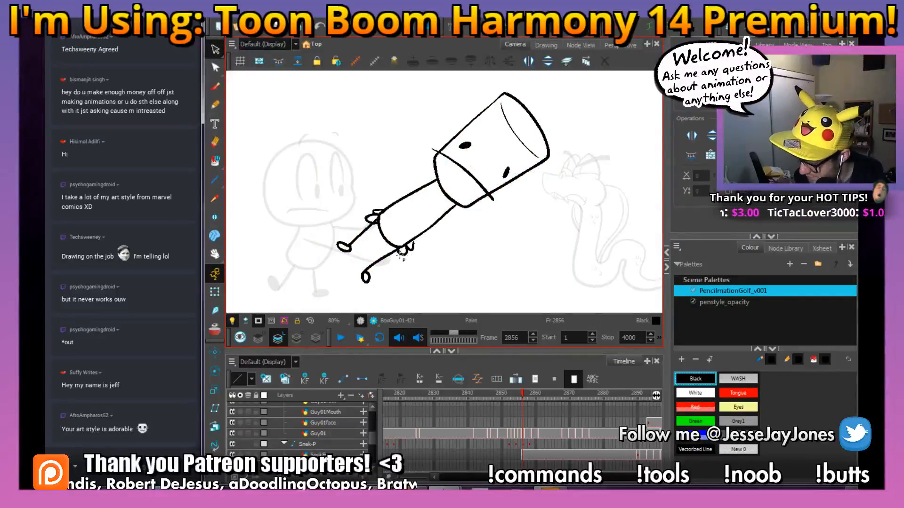
Fill the box character's outlined hands and feet with black at frame 2856, then return to the Brush.
left_click(400, 253)
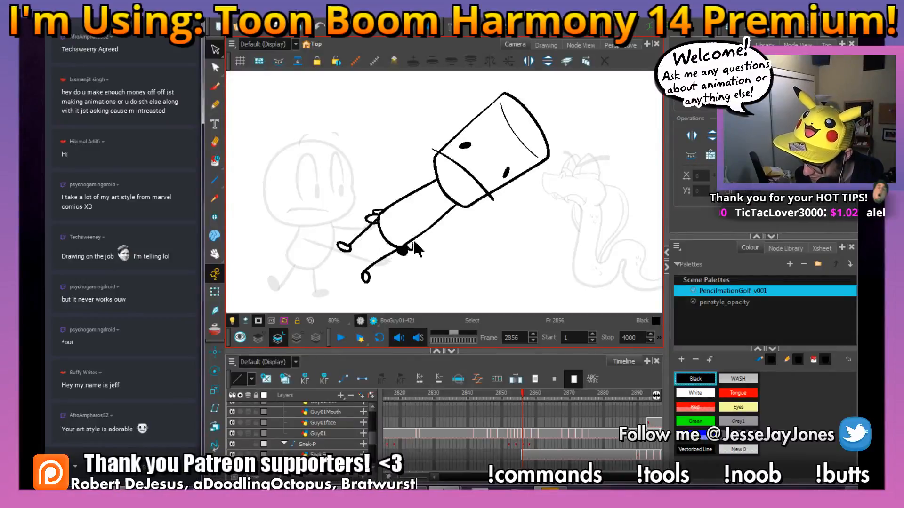
left_click(214, 87)
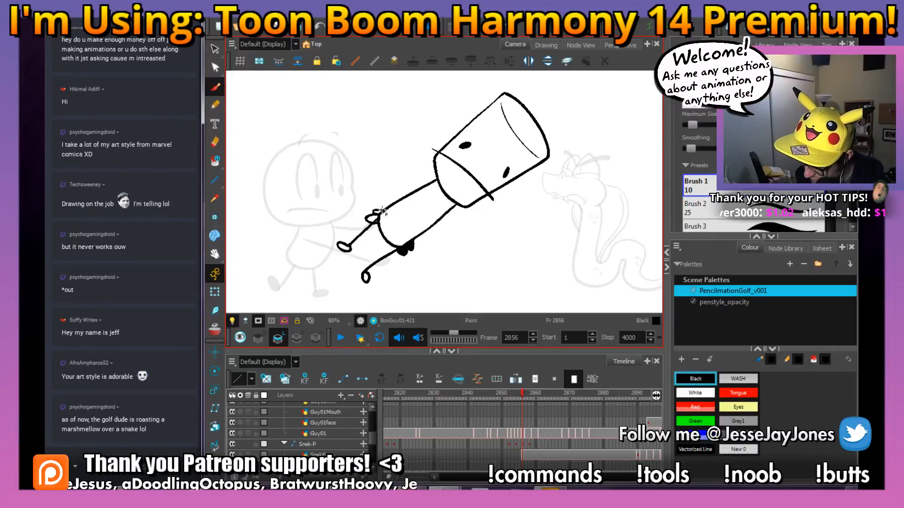
left_click(379, 217)
left_click(344, 246)
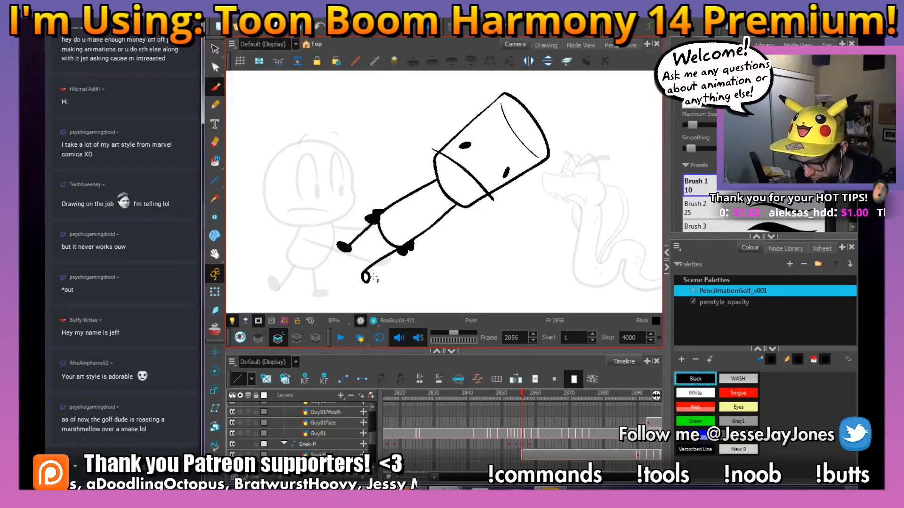
left_click(365, 277)
key("alt+b")
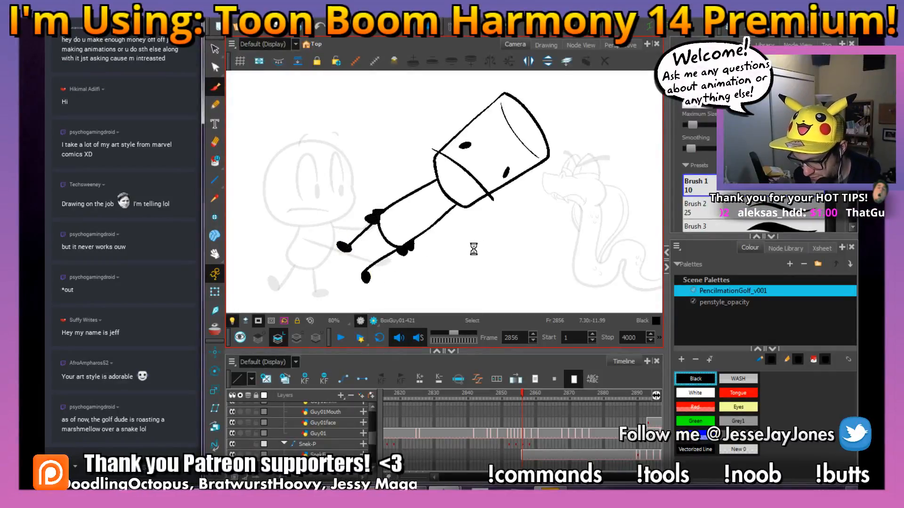
Compare the inked drawing with frame 2857, go to frame 2855, and ink the box head's outline and round open end in black.
key("space")
left_click_drag(475, 250, 482, 253)
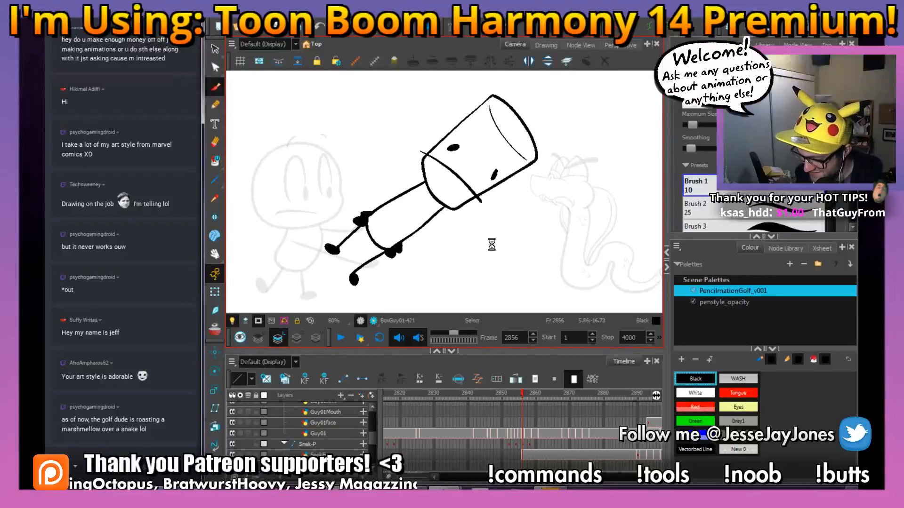
key("period")
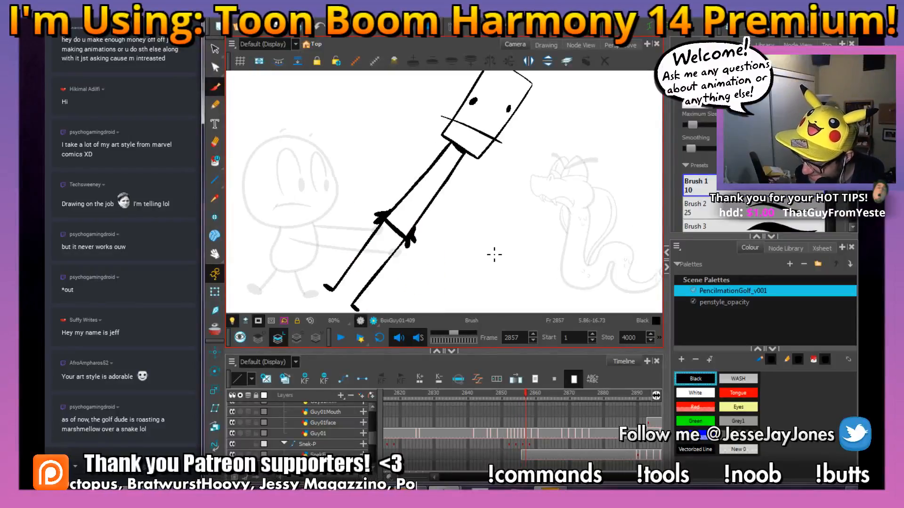
key("comma")
key("comma")
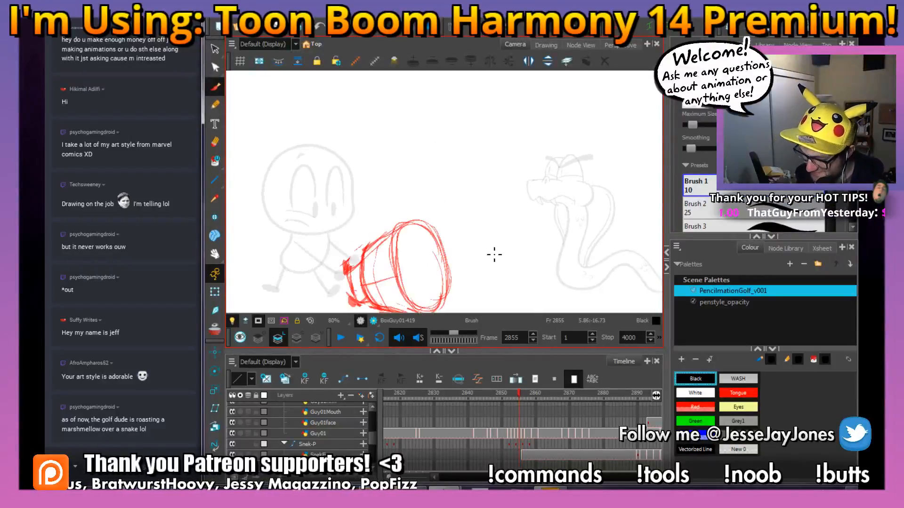
key("space")
left_click_drag(428, 243, 452, 200)
key("space")
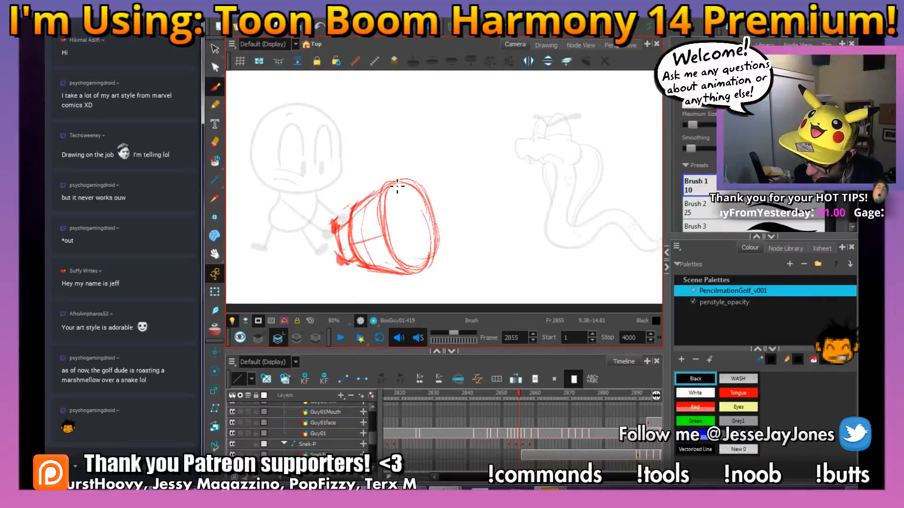
mouse_move(397, 186)
left_mouse_down()
mouse_move(357, 211)
mouse_move(356, 236)
mouse_move(367, 266)
mouse_move(408, 273)
left_mouse_up()
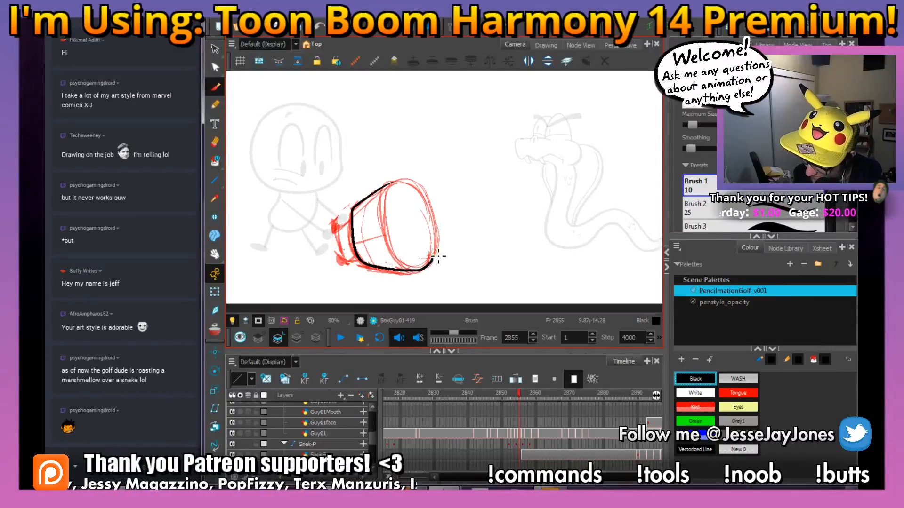
mouse_move(410, 183)
left_mouse_down()
mouse_move(384, 220)
mouse_move(404, 268)
left_mouse_up()
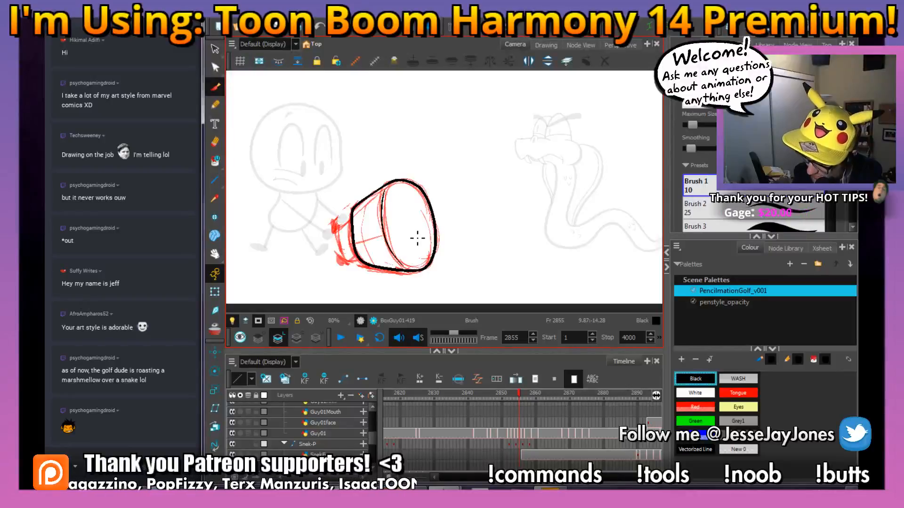
key("f")
key("g")
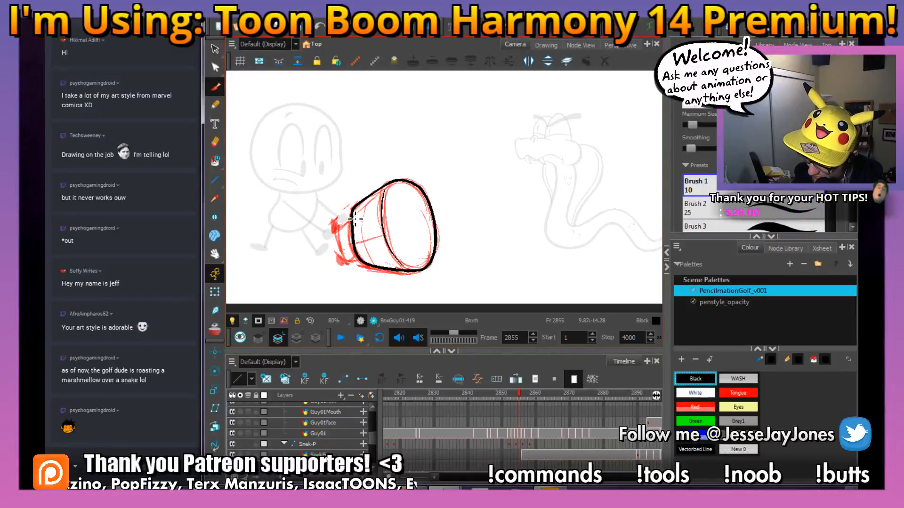
Ink the curved edge at the box head's narrow end and its two small eyes in black at frame 2855, checking against frame 2856.
left_click_drag(352, 216, 367, 272)
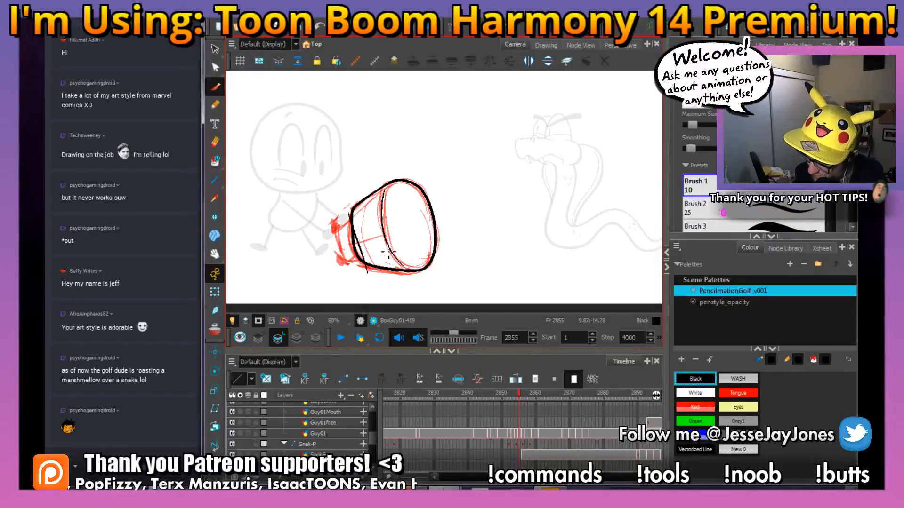
key("f")
key("g")
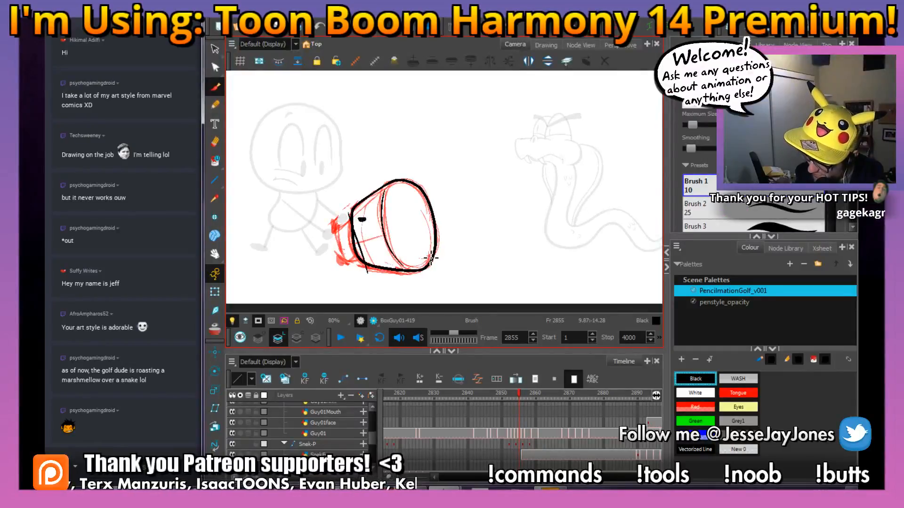
key("f")
key("g")
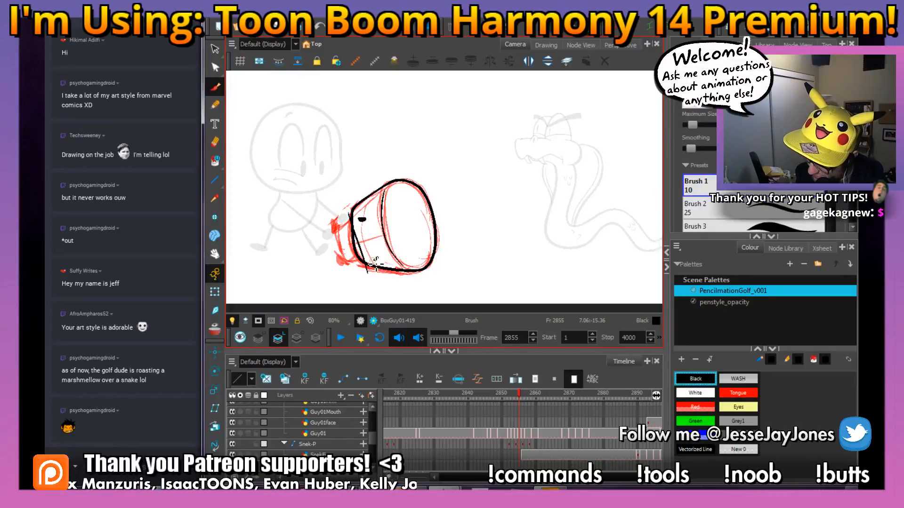
left_click(376, 259)
key("f")
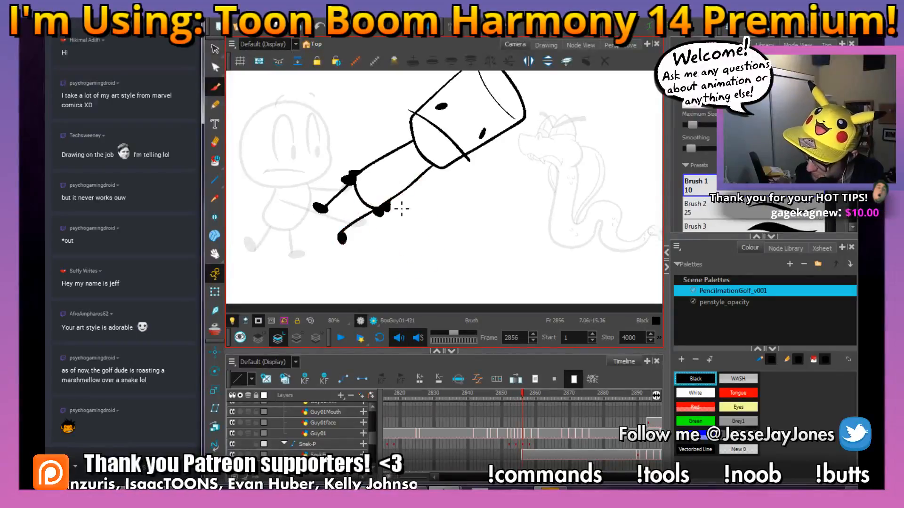
key("g")
key("f")
key("g")
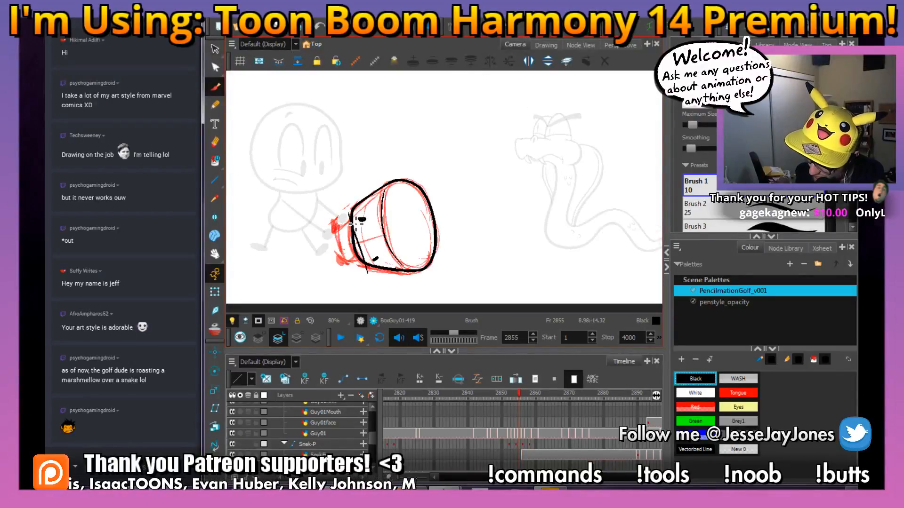
Outline the box character's short body and two small hands in black at frame 2855, flipping to the adjacent frame to compare.
mouse_move(354, 222)
left_mouse_down()
mouse_move(338, 234)
mouse_move(342, 256)
mouse_move(372, 259)
left_mouse_up()
key("f")
key("g")
key("g")
key("f")
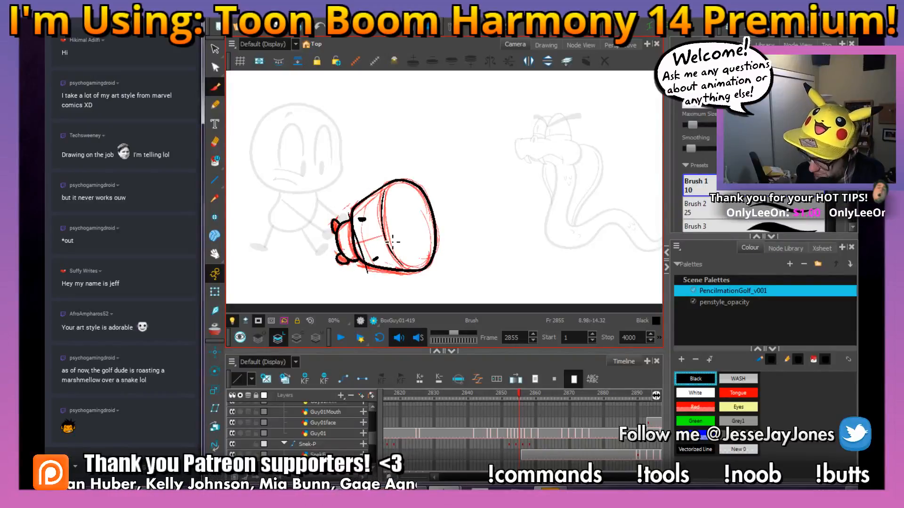
Delete the box character's red rough lines at frame 2855, keeping the black ink, and fill the two outlined hands with black.
left_click(214, 49)
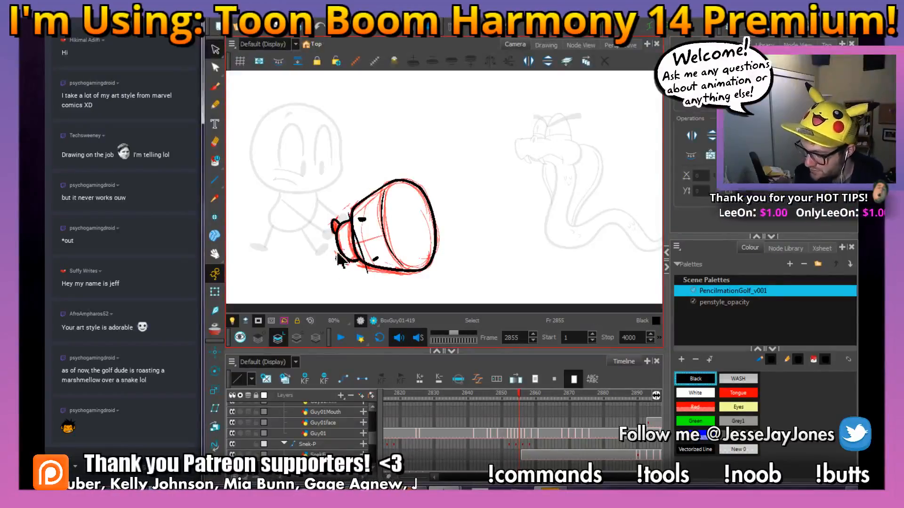
left_click(350, 236)
key("Delete")
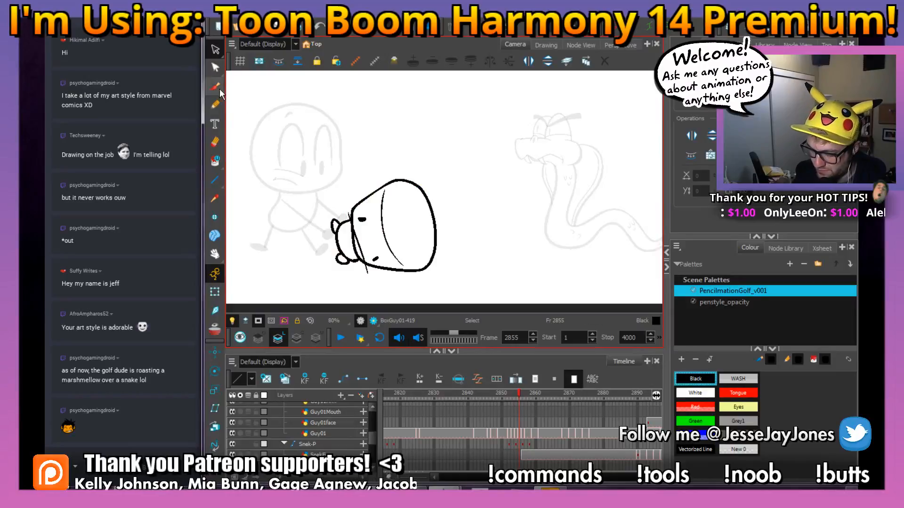
key("alt+i")
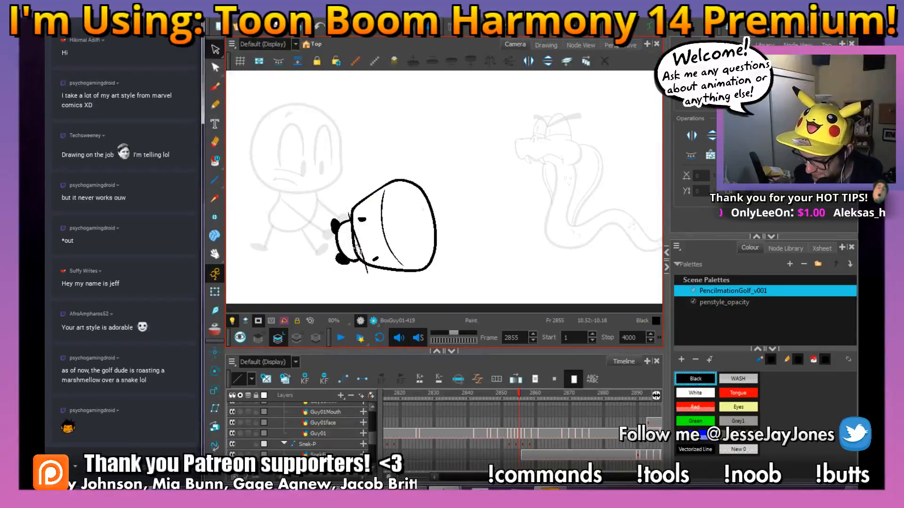
Go to frame 2854 and ink the box character's large oval outline in black with the Brush.
key("space")
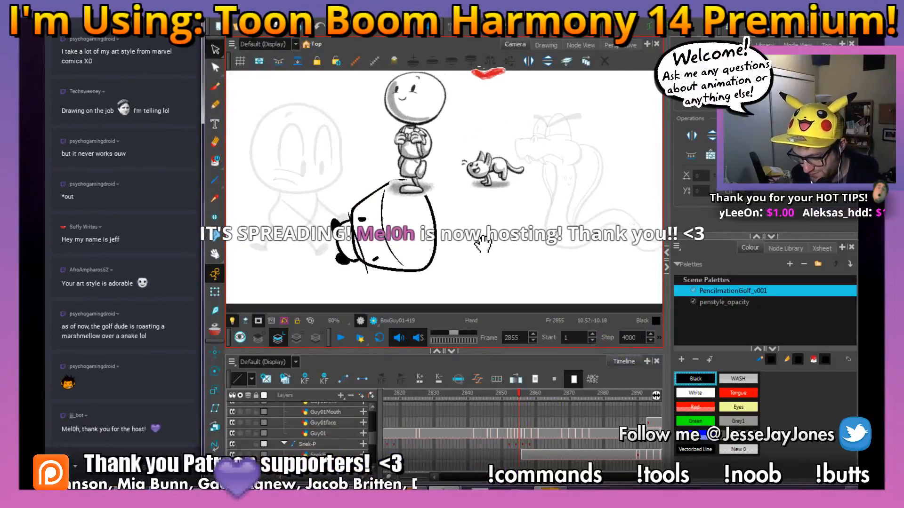
left_click_drag(482, 244, 471, 251)
key("2")
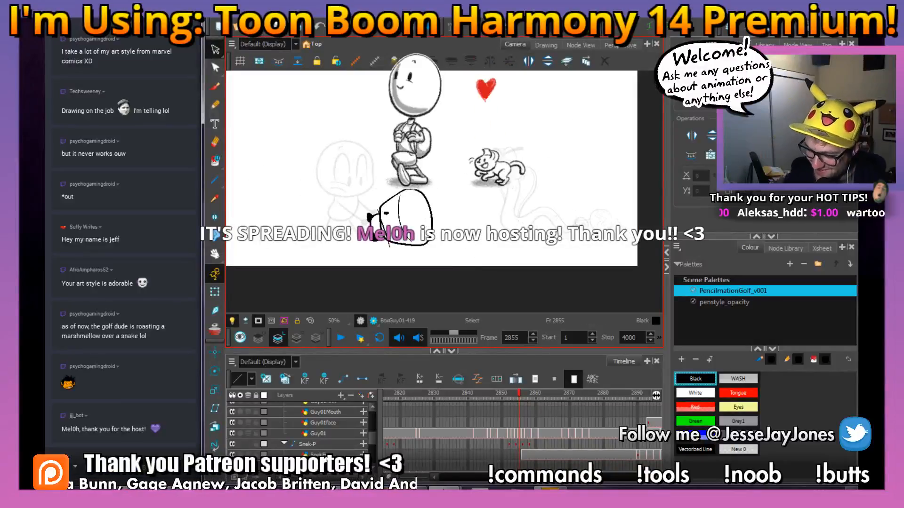
key("2")
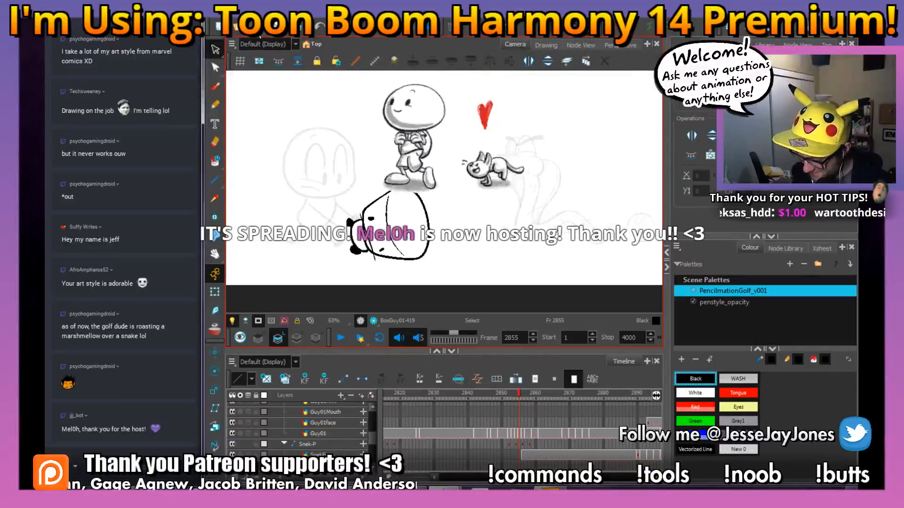
key("2")
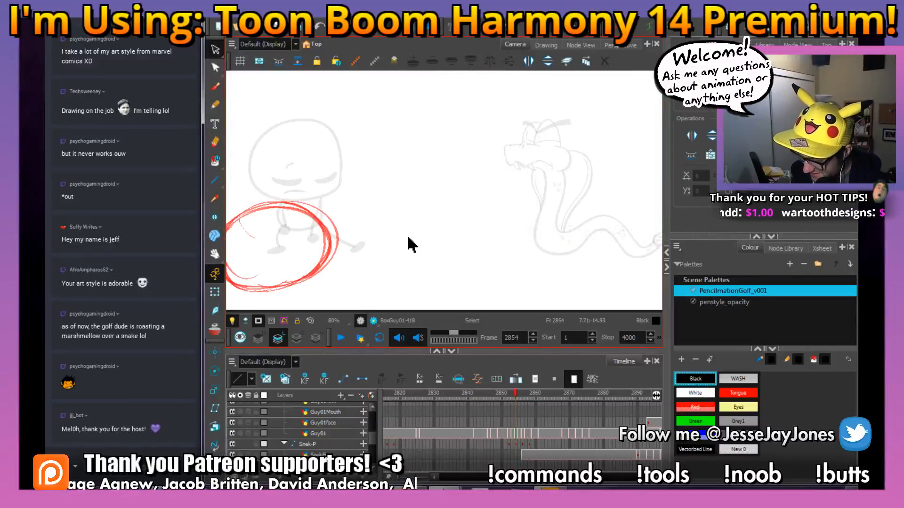
left_click(215, 88)
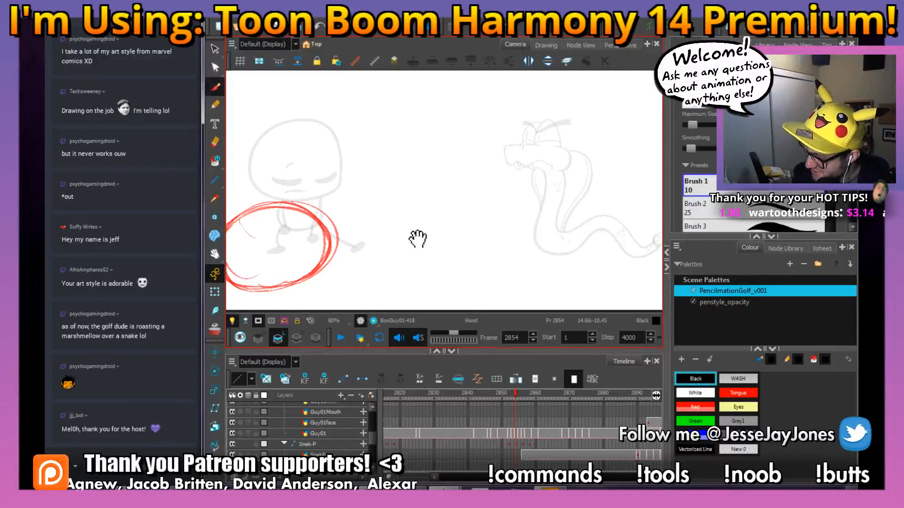
left_click_drag(327, 238, 445, 224)
key("2")
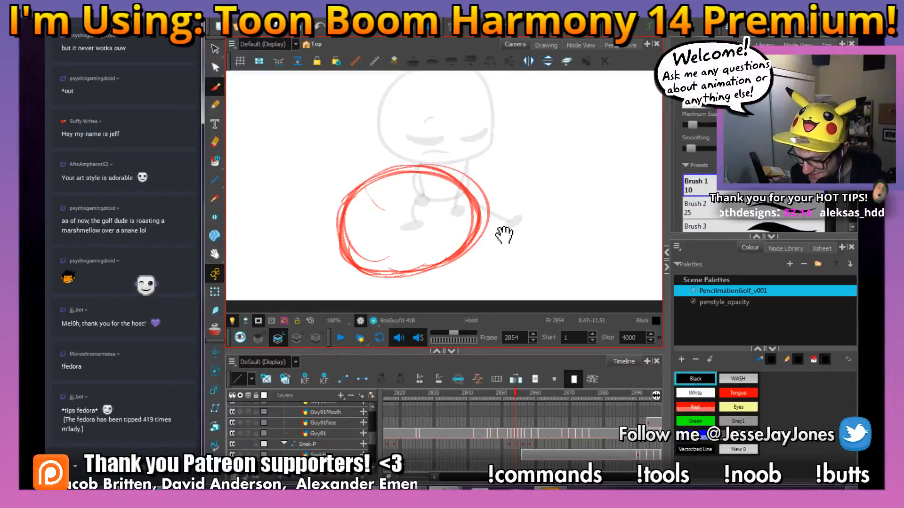
left_click_drag(504, 235, 493, 225)
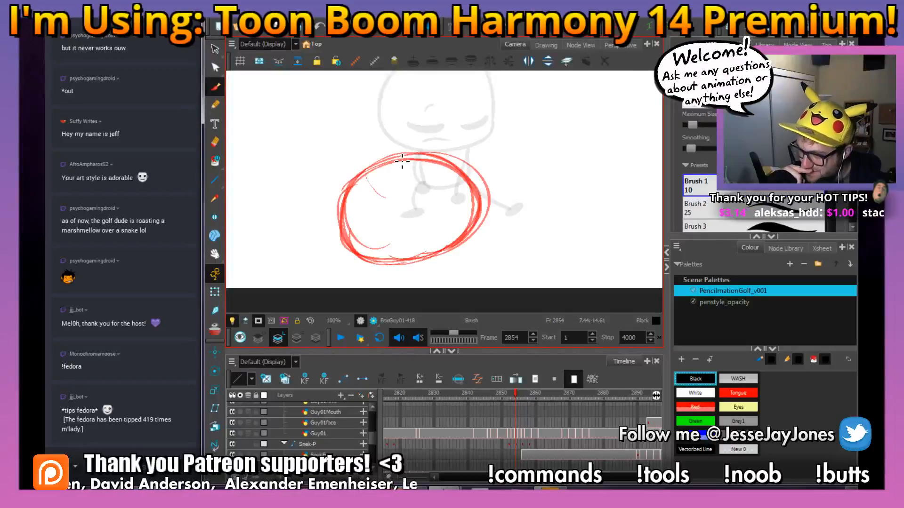
Select the red rough lines around the oval at frame 2854 and delete them, keeping the black outline.
left_click(213, 47)
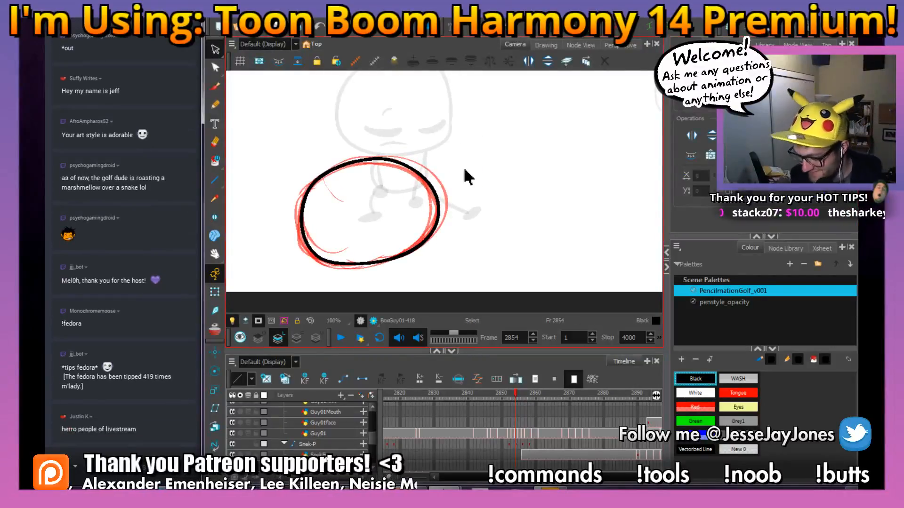
left_click(295, 214)
key("Delete")
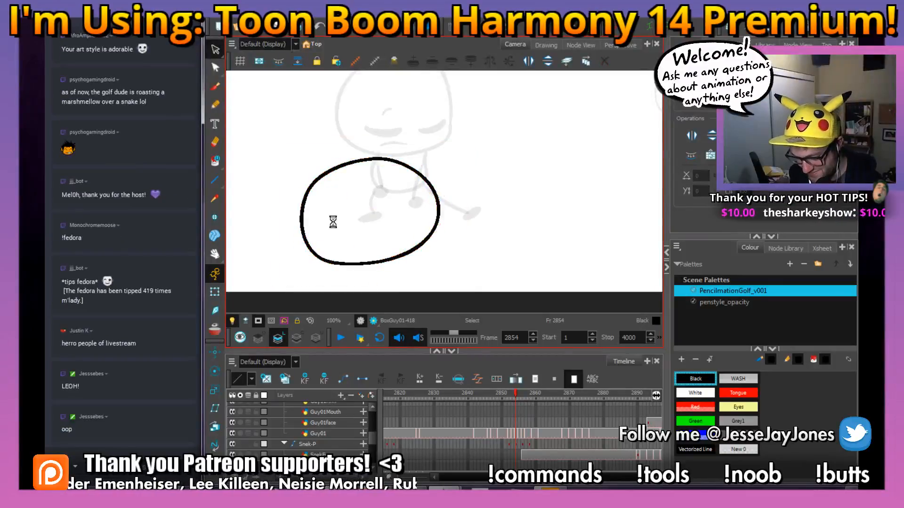
left_click_drag(344, 210, 376, 233)
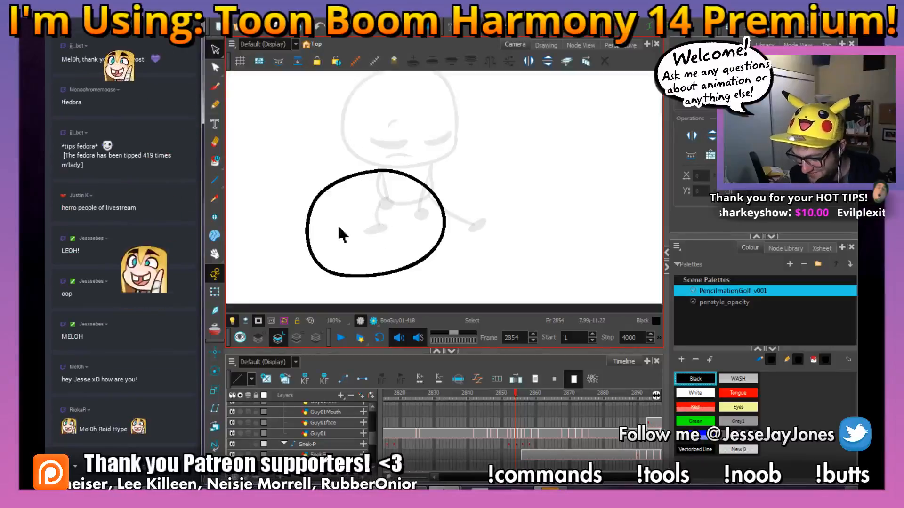
key("2")
key("2")
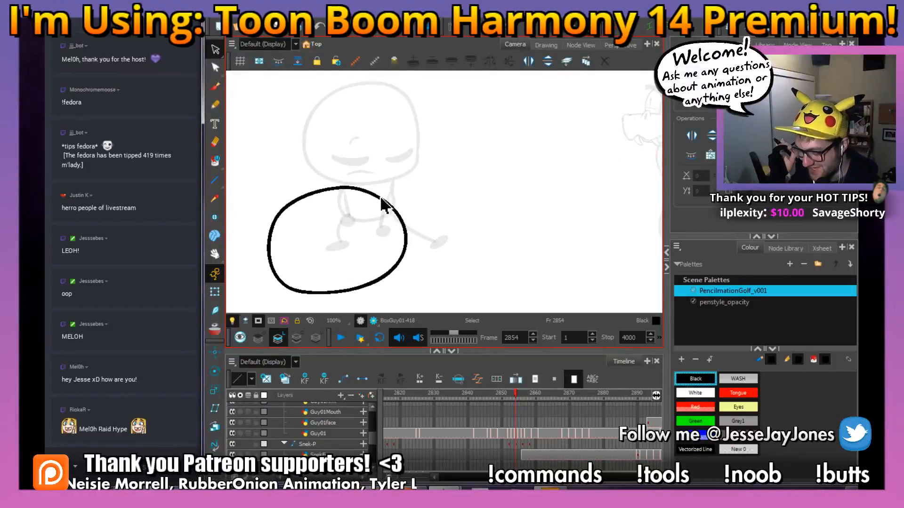
Go to frame 2853 and ink the box head's outer outline in black over the red rough.
left_click(513, 398)
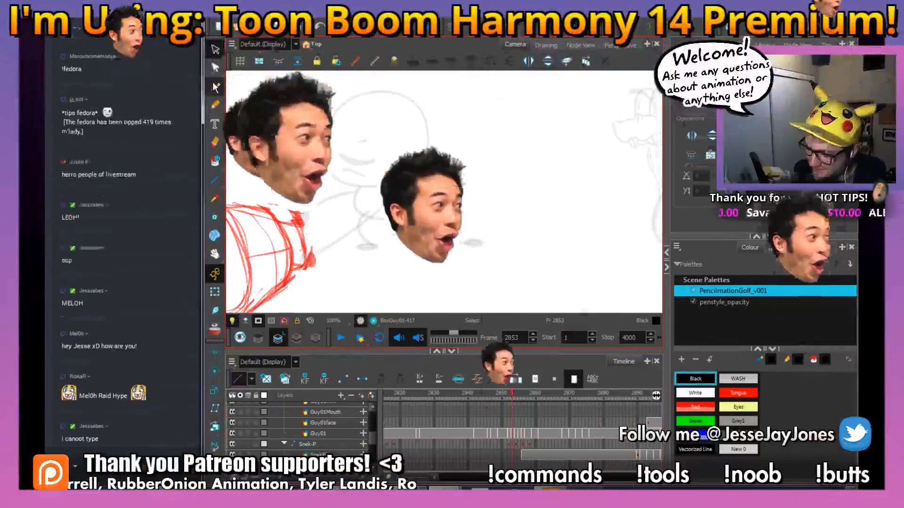
left_click(215, 87)
mouse_move(307, 209)
left_mouse_down()
mouse_move(418, 202)
mouse_move(460, 185)
left_mouse_up()
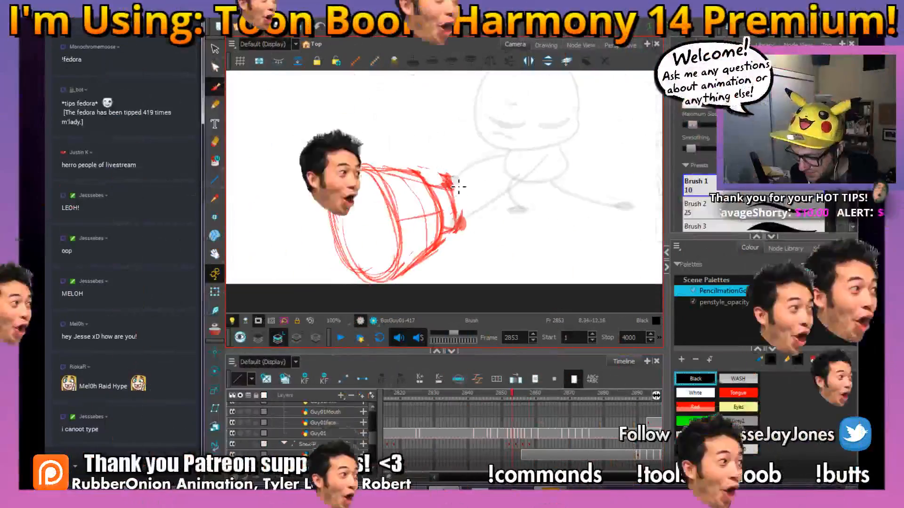
key("2")
left_click_drag(441, 282, 444, 246)
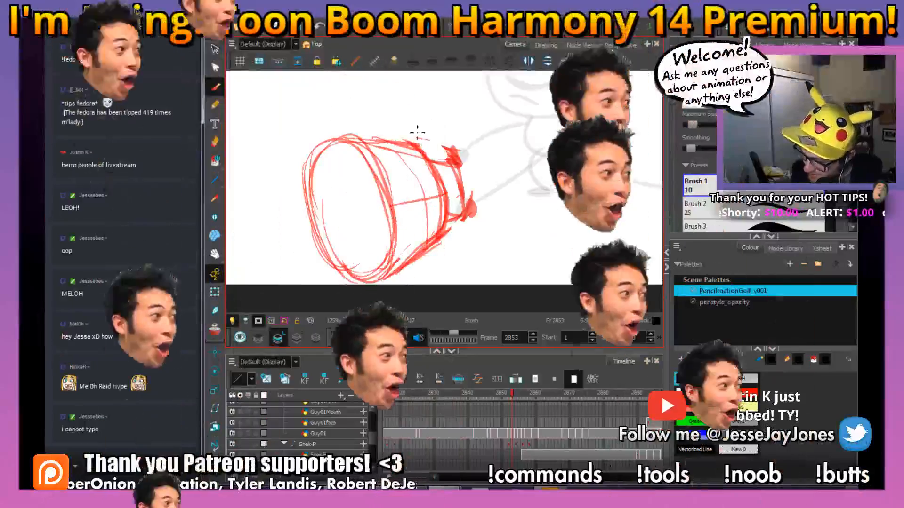
mouse_move(420, 148)
left_mouse_down()
mouse_move(435, 165)
mouse_move(442, 239)
mouse_move(368, 280)
mouse_move(319, 239)
mouse_move(316, 153)
mouse_move(330, 139)
left_mouse_up()
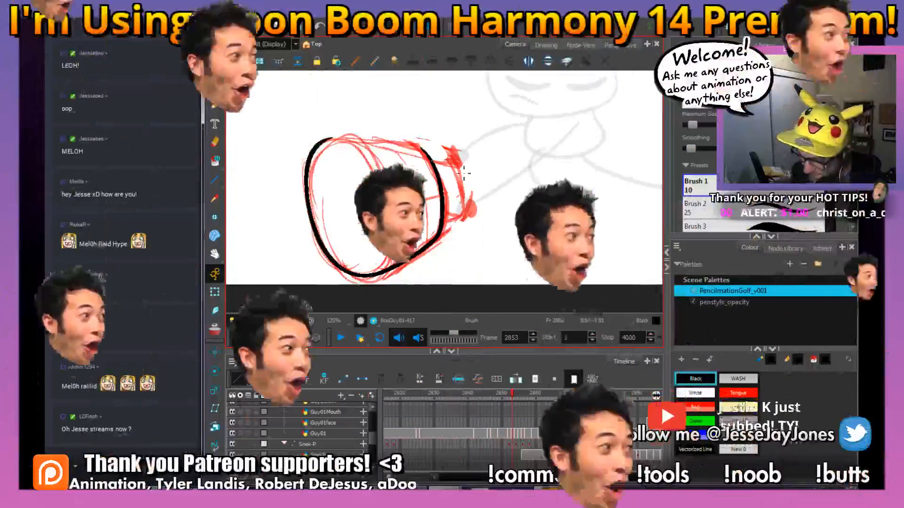
left_click_drag(446, 156, 471, 194)
key("ctrl+s")
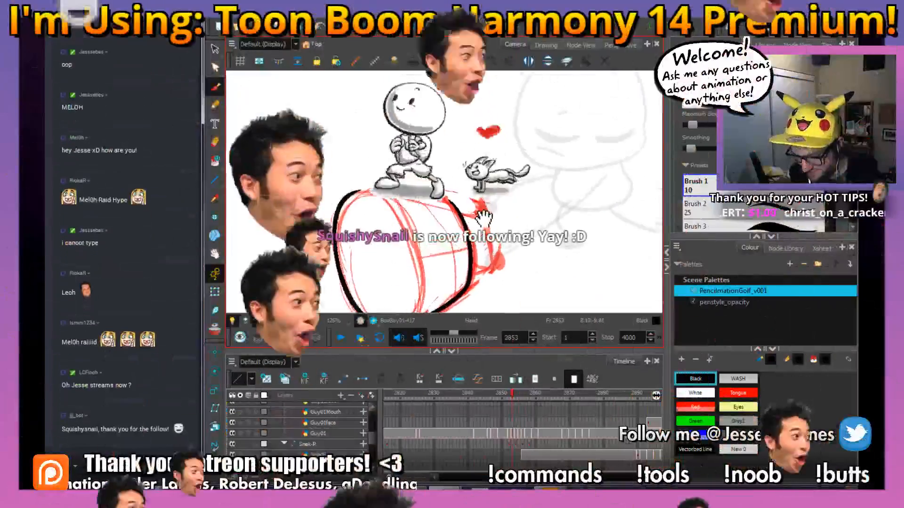
left_click_drag(444, 193, 451, 199)
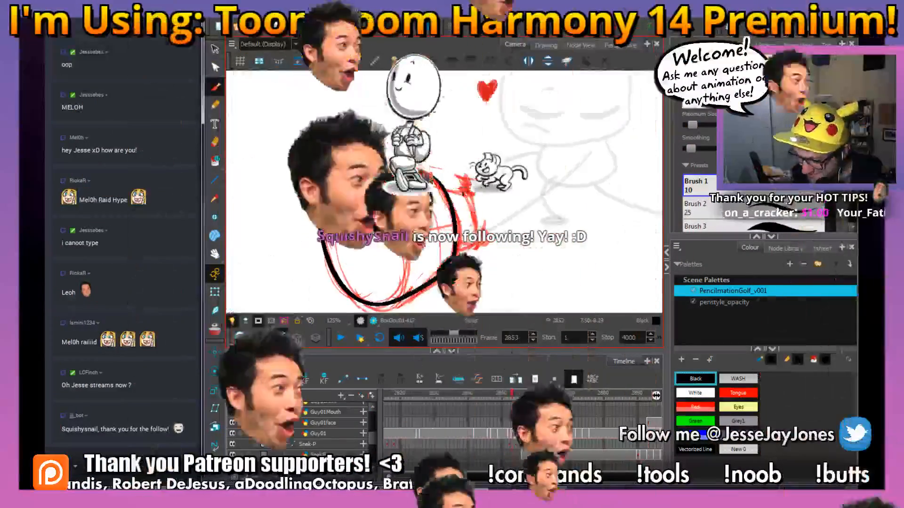
scroll(445, 181, "up", 2)
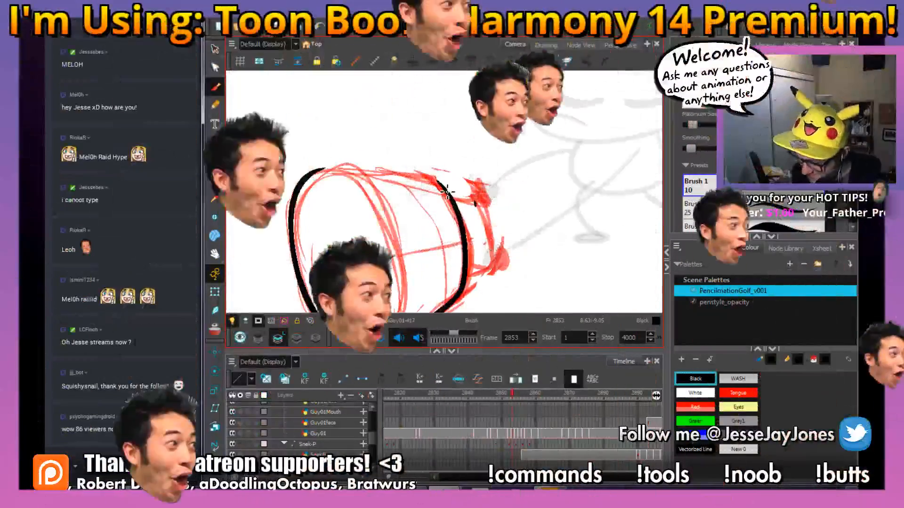
left_click_drag(448, 186, 329, 168)
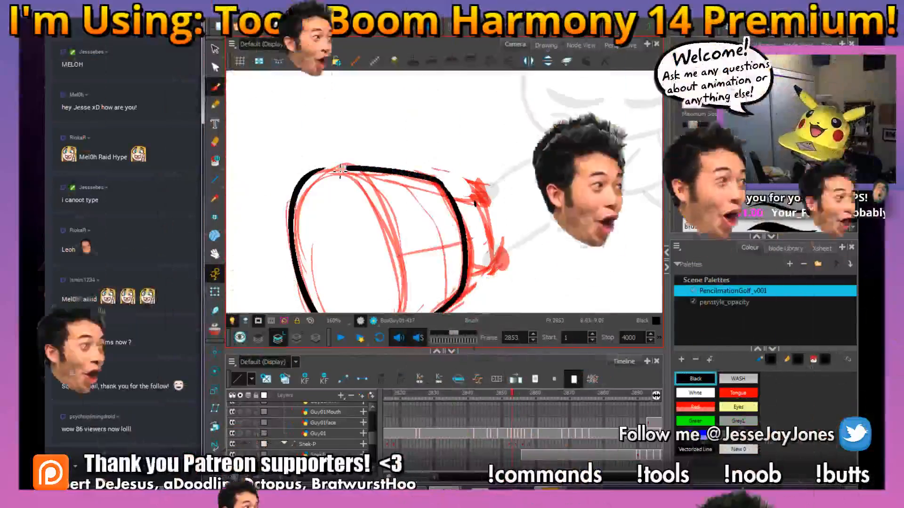
Ink the inner curve of the box head's round open end in black at frame 2853.
left_click_drag(400, 232, 372, 170)
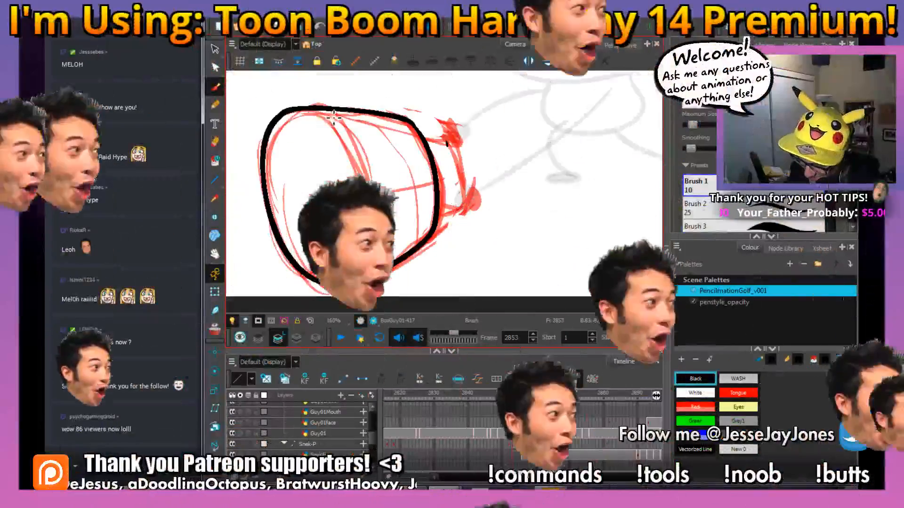
left_click_drag(329, 113, 359, 163)
left_click_drag(378, 250, 355, 279)
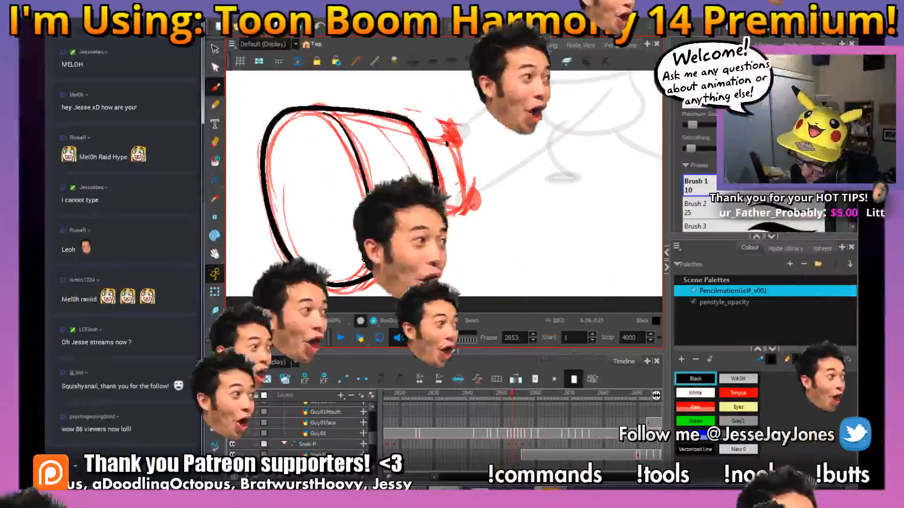
Ink the box character's short body and its two dark rounded ends in black over the red rough at frame 2853.
left_click_drag(509, 143, 462, 170)
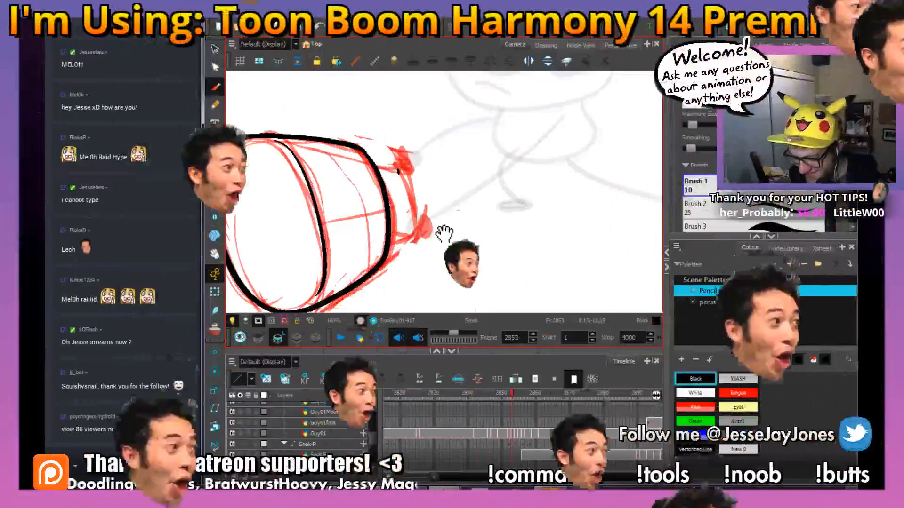
left_click_drag(445, 234, 455, 242)
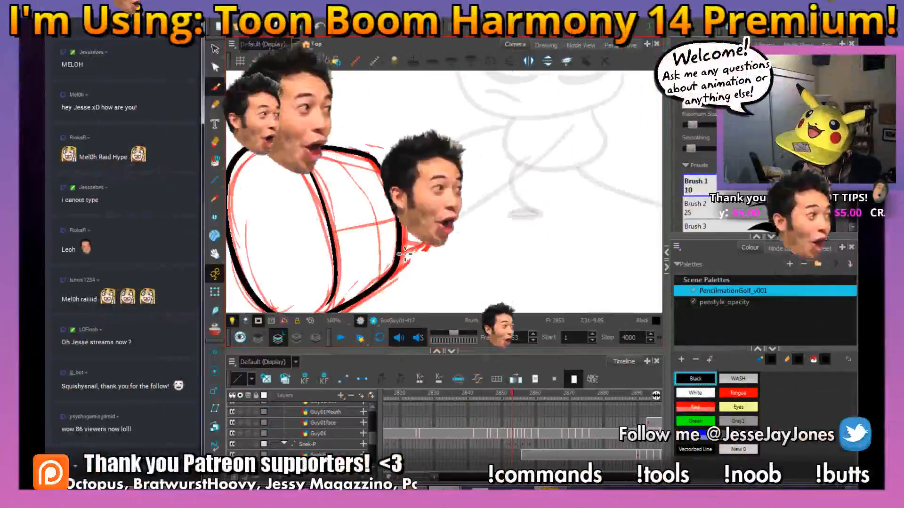
key("ctrl+z")
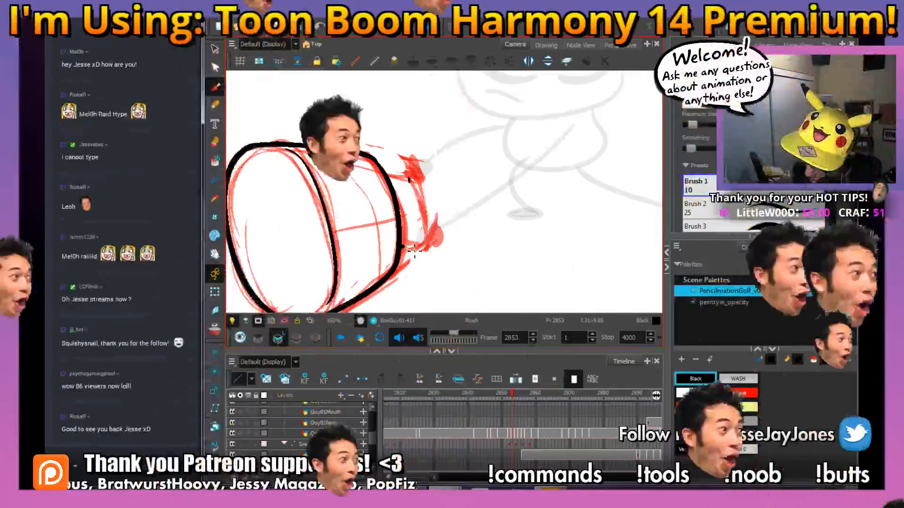
mouse_move(402, 247)
left_mouse_down()
mouse_move(432, 237)
mouse_move(416, 186)
left_mouse_up()
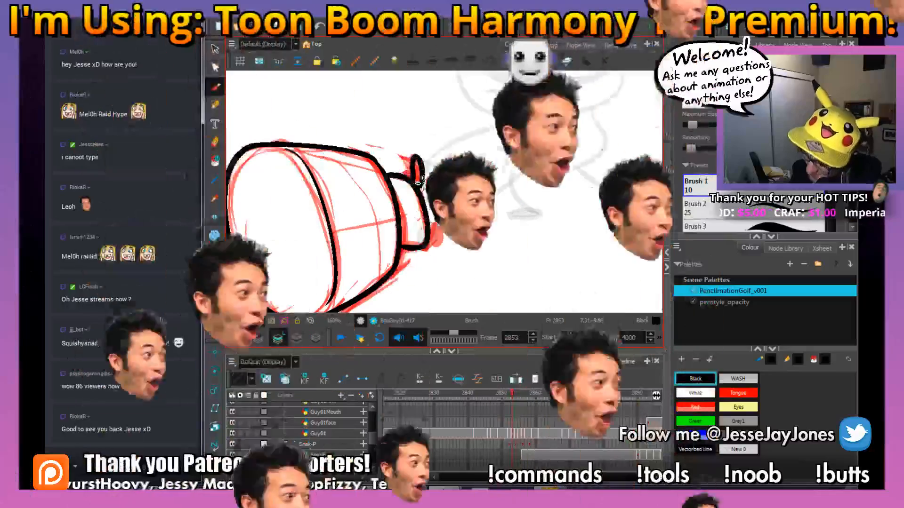
left_click_drag(424, 184, 419, 187)
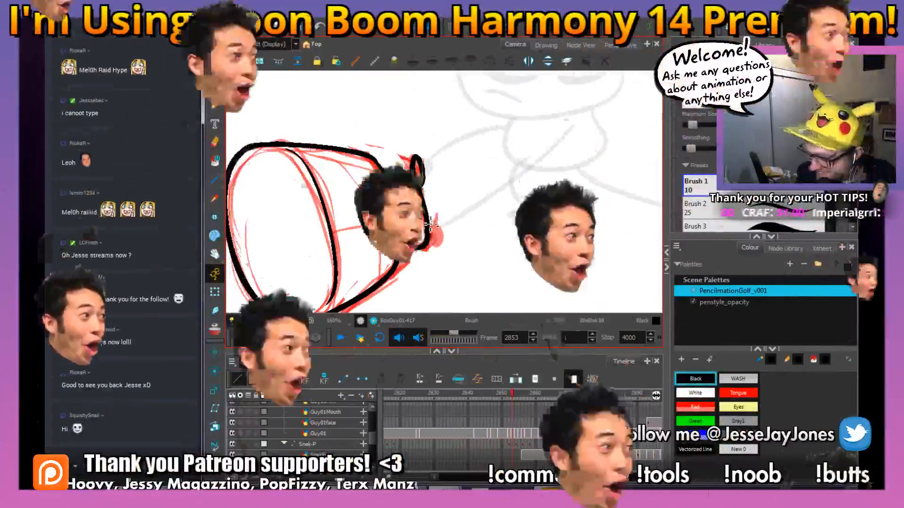
left_click_drag(431, 228, 442, 249)
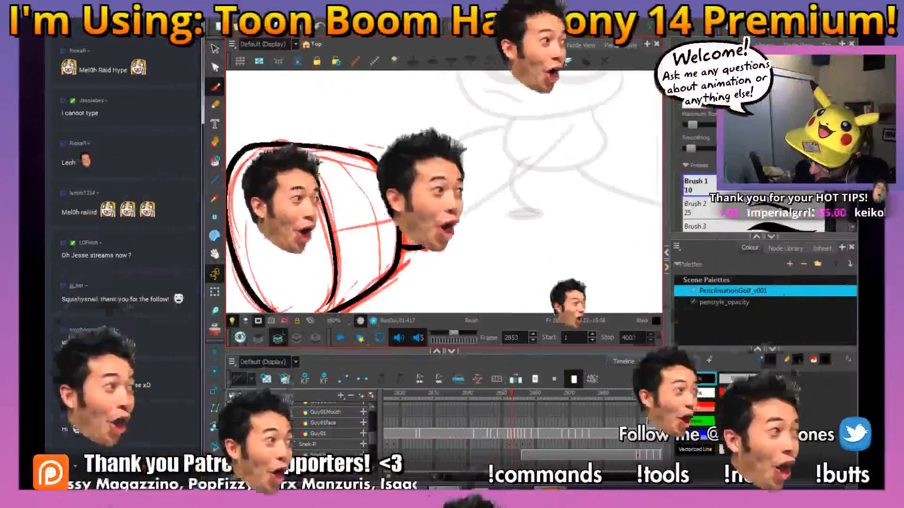
left_click_drag(416, 162, 416, 174)
left_click_drag(470, 226, 501, 213)
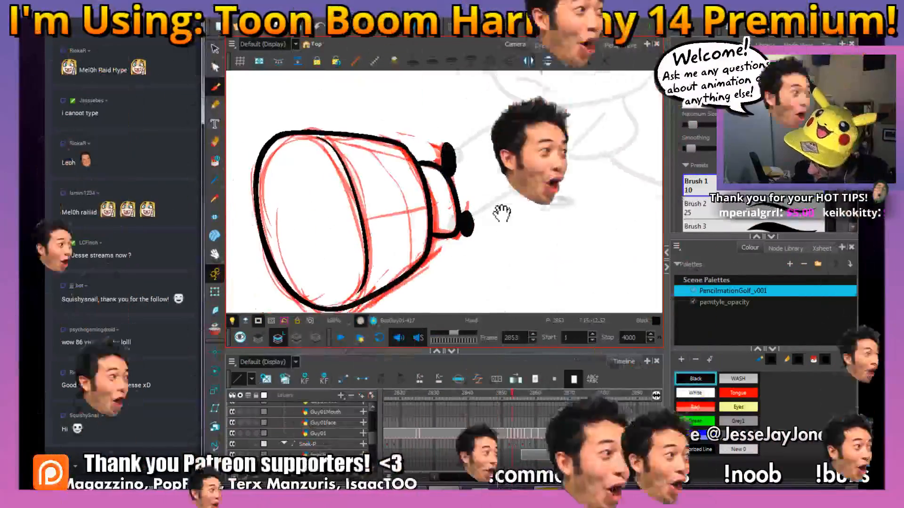
Select the red rough lines at frame 2853 and delete them, keeping the black ink.
left_click(214, 49)
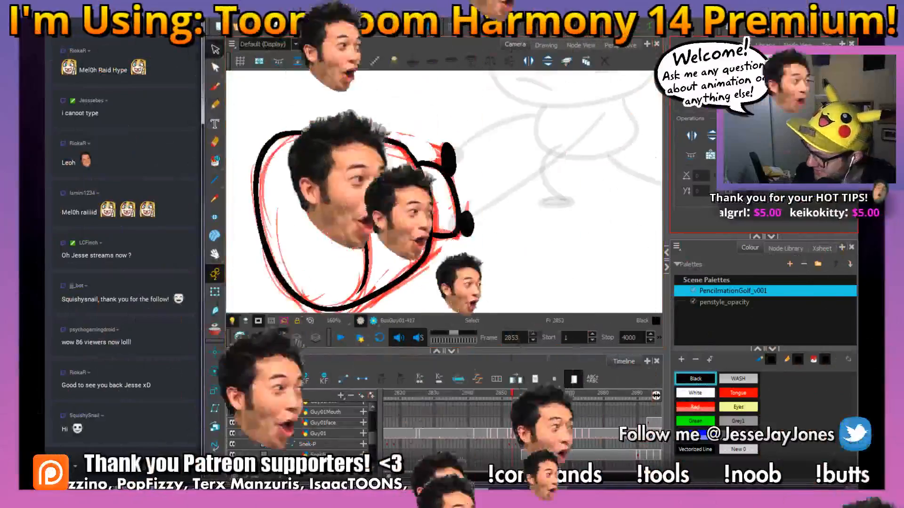
left_click(411, 213)
key("Delete")
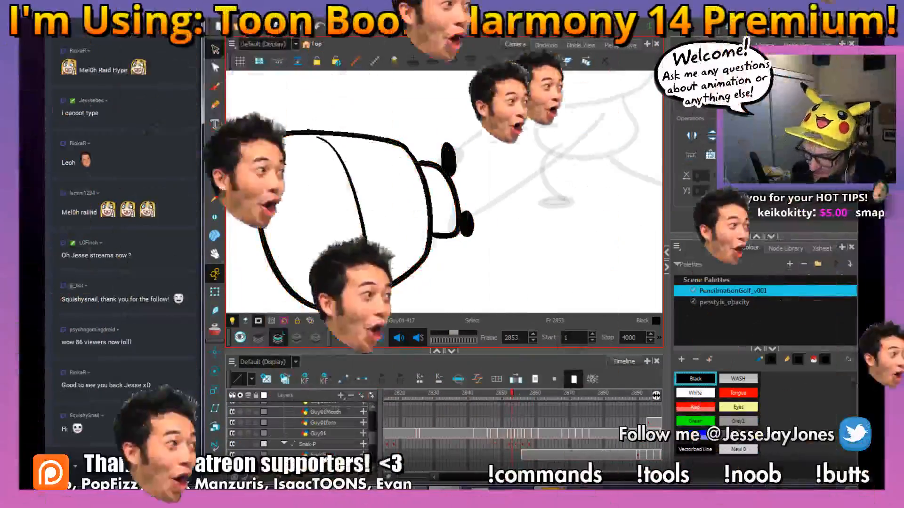
Go to frame 2852 and ink the stretched box head's outline and the inner curve of its open end in black with the Brush.
key("comma")
left_click(215, 87)
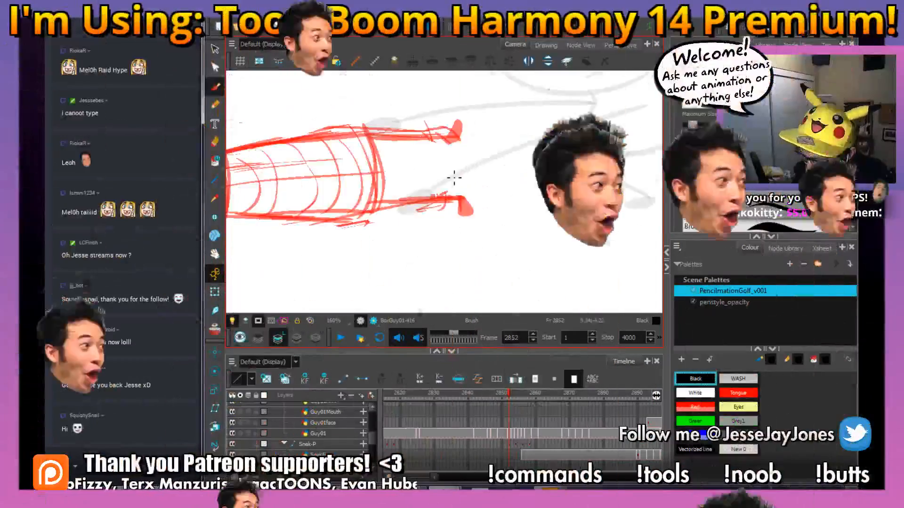
left_click_drag(324, 197, 544, 204)
left_click_drag(359, 228, 405, 222)
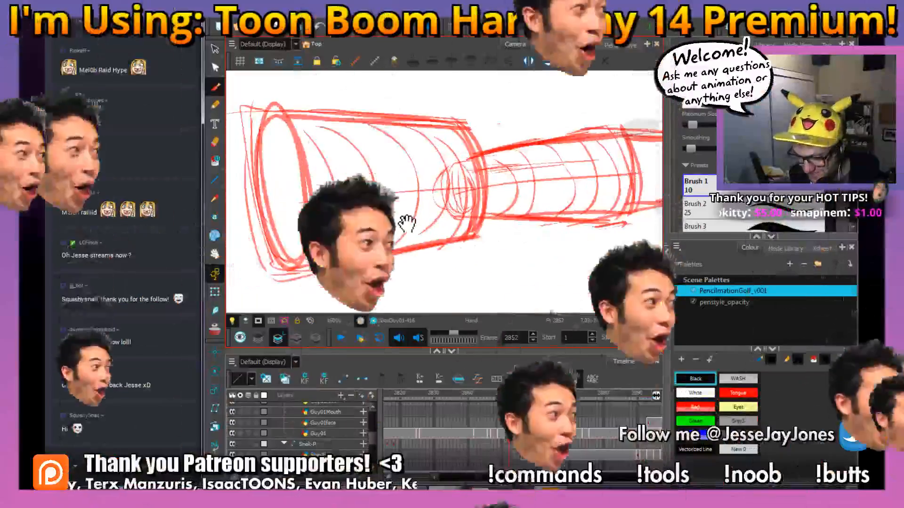
key("1")
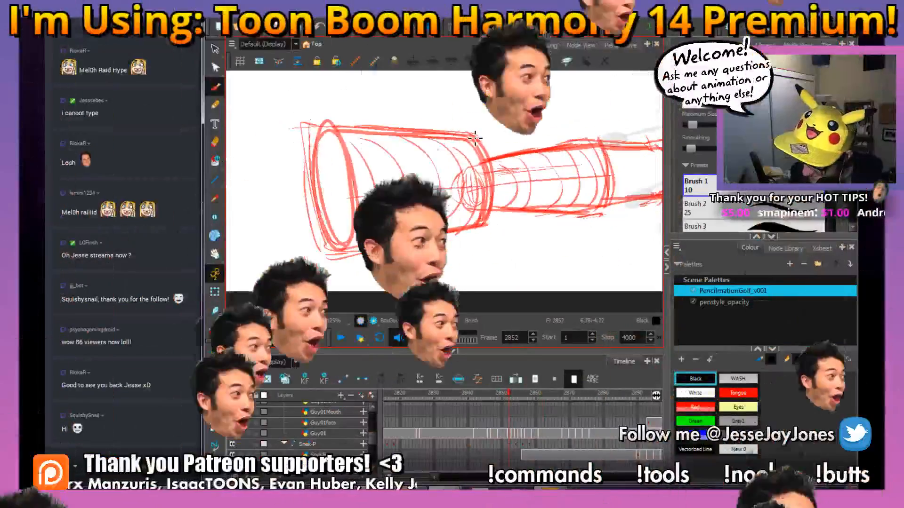
mouse_move(473, 137)
left_mouse_down()
mouse_move(491, 168)
mouse_move(492, 227)
mouse_move(392, 242)
left_mouse_up()
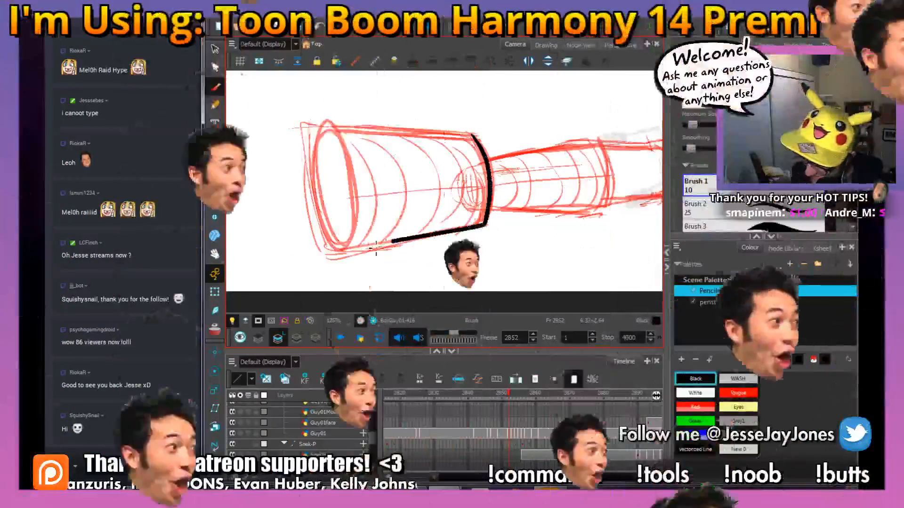
mouse_move(332, 245)
left_mouse_down()
mouse_move(315, 163)
mouse_move(327, 132)
mouse_move(471, 136)
left_mouse_up()
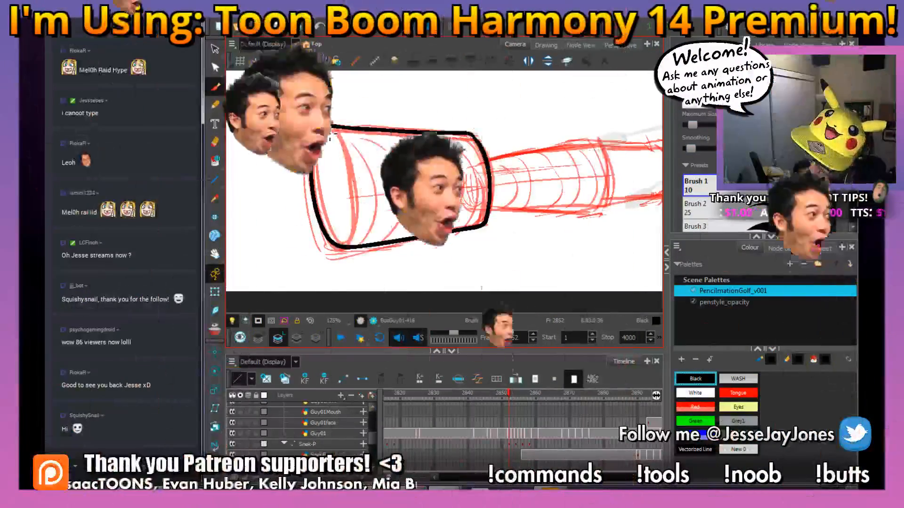
mouse_move(338, 130)
left_mouse_down()
mouse_move(362, 166)
mouse_move(346, 245)
left_mouse_up()
Ink the tapered torso behind the box head in black at frame 2852, redoing strokes that miss the rough.
left_click_drag(556, 201, 439, 227)
key("1")
key("1")
left_click_drag(510, 396, 509, 397)
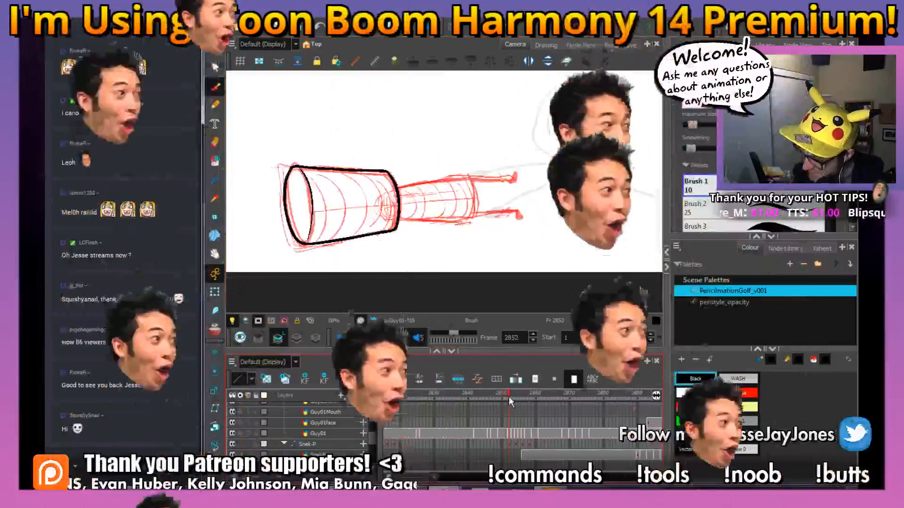
key("2")
key("2")
left_click_drag(446, 240, 423, 238)
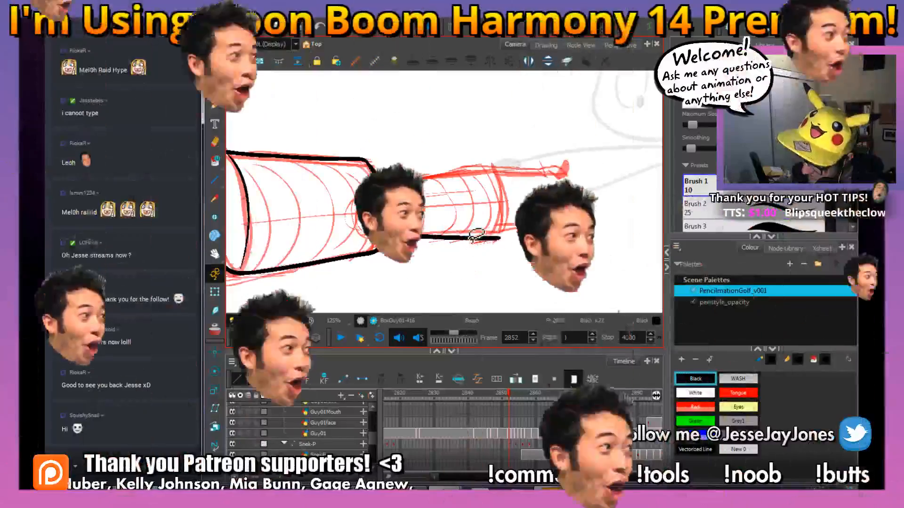
key("ctrl+z")
left_click_drag(386, 234, 470, 235)
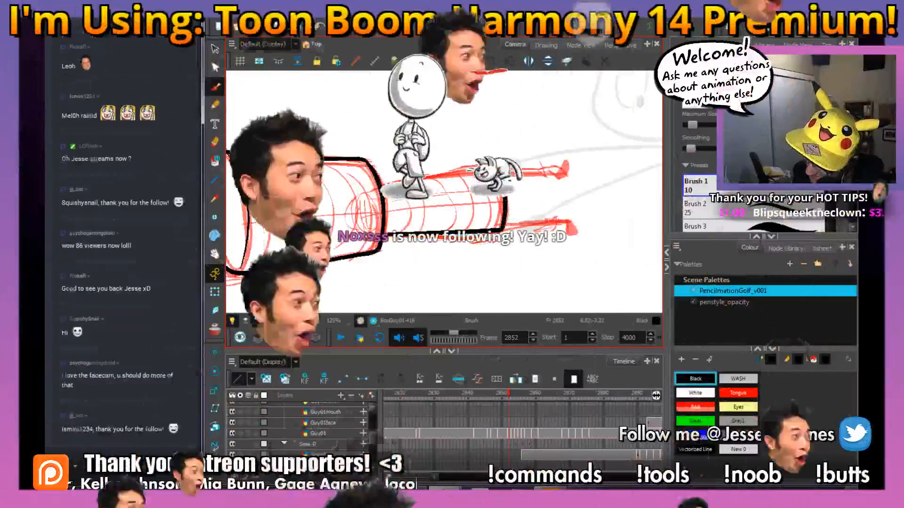
key("ctrl+z")
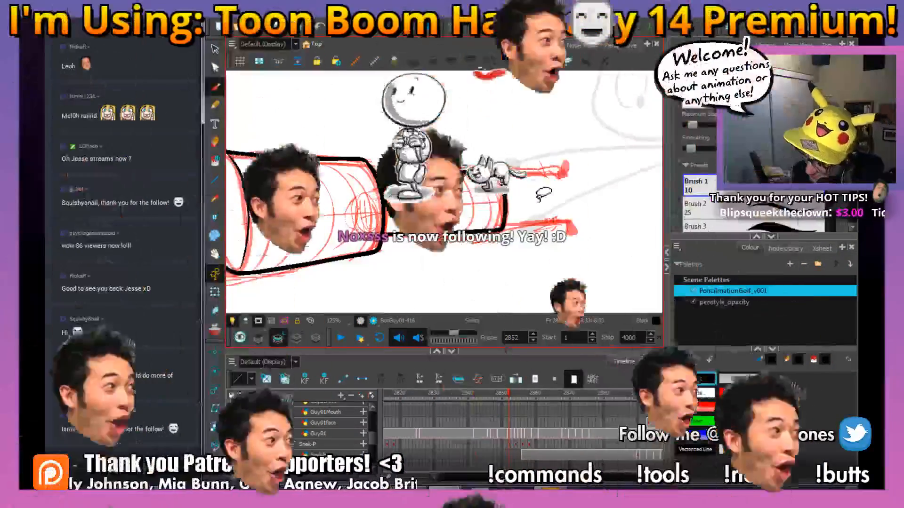
mouse_move(542, 226)
left_mouse_down()
mouse_move(462, 229)
mouse_move(458, 245)
left_mouse_up()
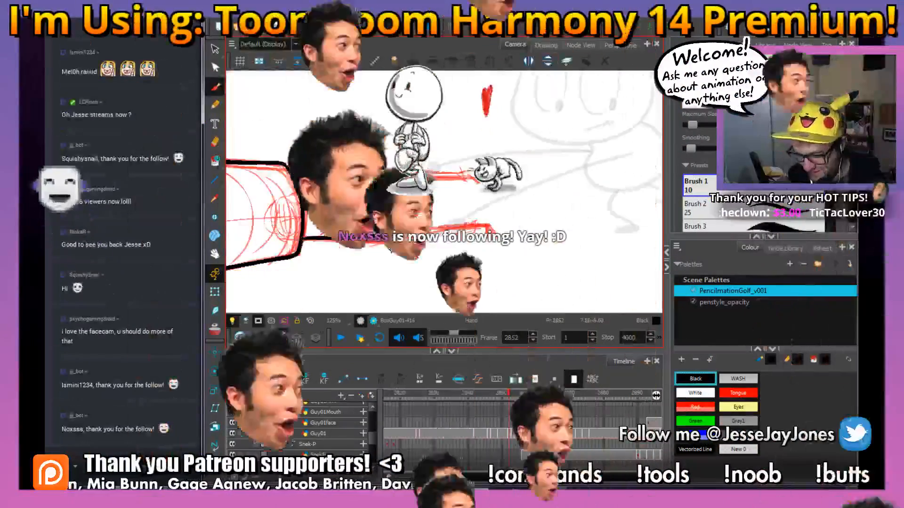
key("2")
left_click_drag(415, 261, 438, 244)
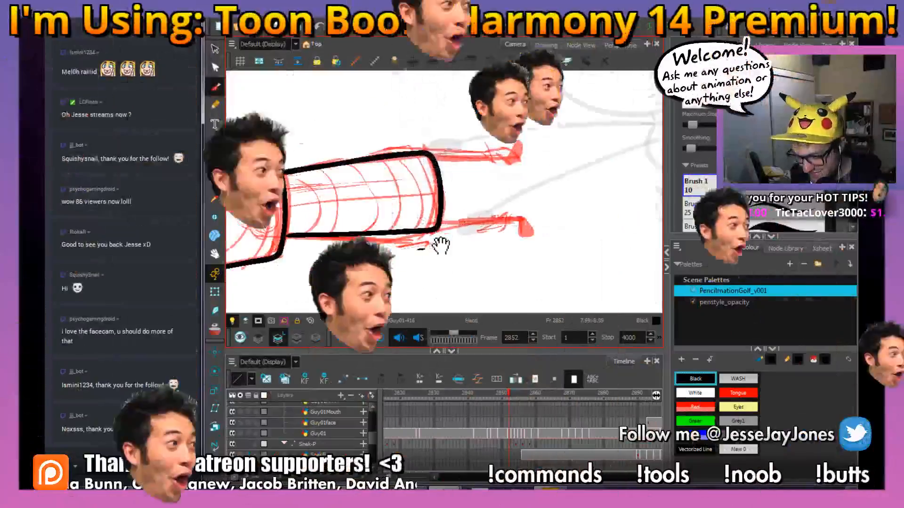
Ink the two thin legs with rounded feet and the small hands beside the torso at frame 2852.
key("1")
key("space")
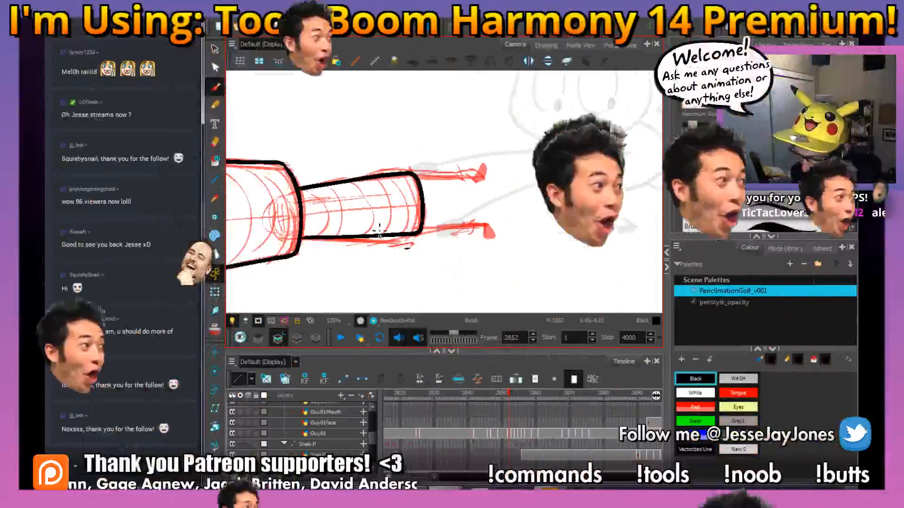
left_click_drag(424, 228, 490, 229)
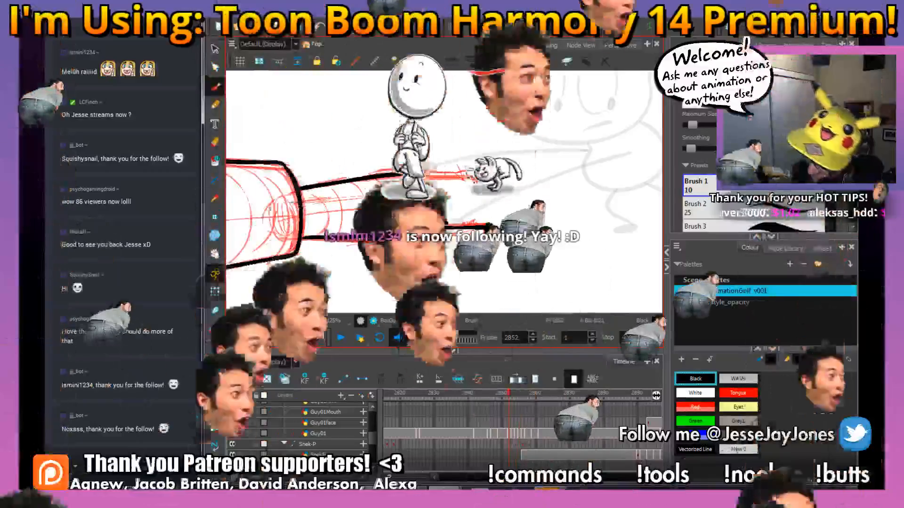
left_click_drag(421, 176, 474, 177)
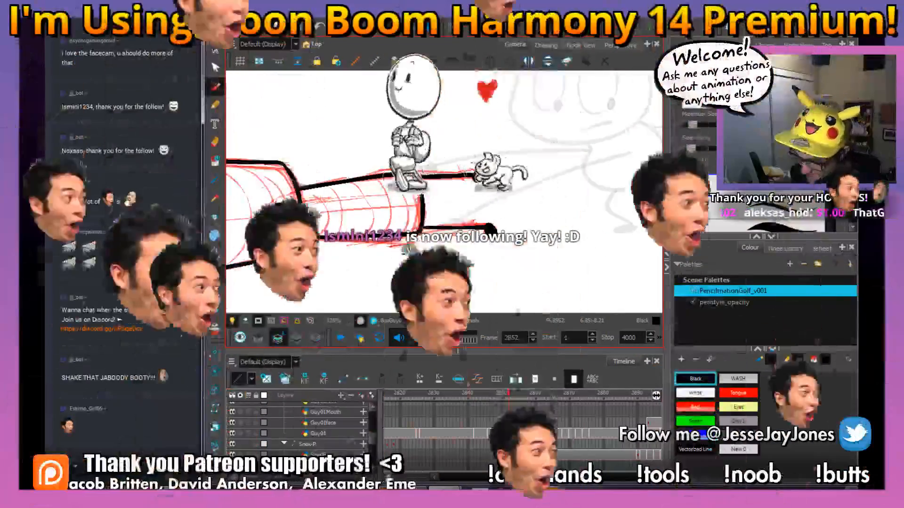
key("ctrl+s")
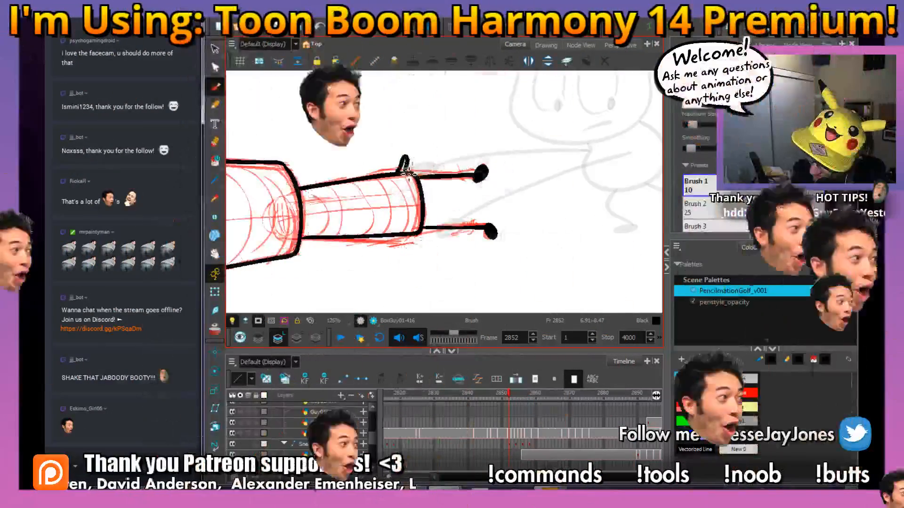
left_click_drag(416, 177, 415, 173)
mouse_move(408, 235)
left_mouse_down()
mouse_move(431, 243)
mouse_move(443, 234)
left_mouse_up()
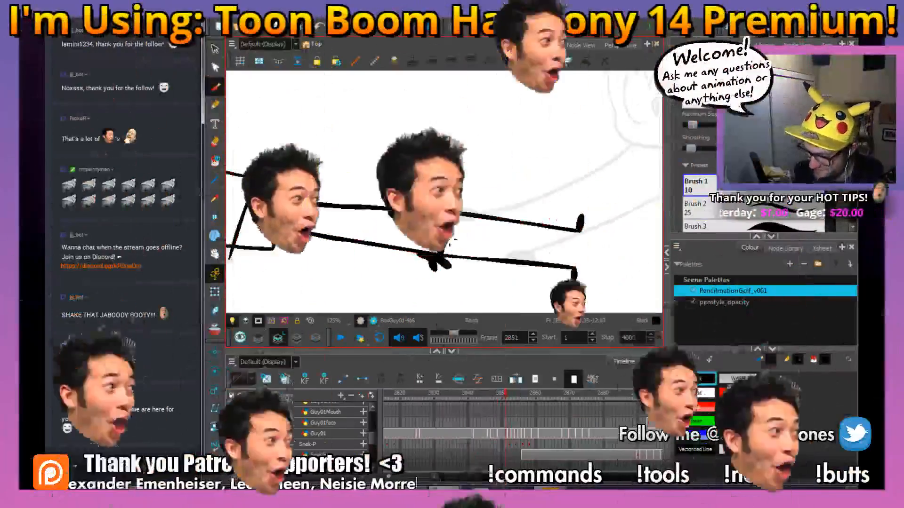
Ink the two eye dots and the long mouth line across the box head at frame 2852.
key(".")
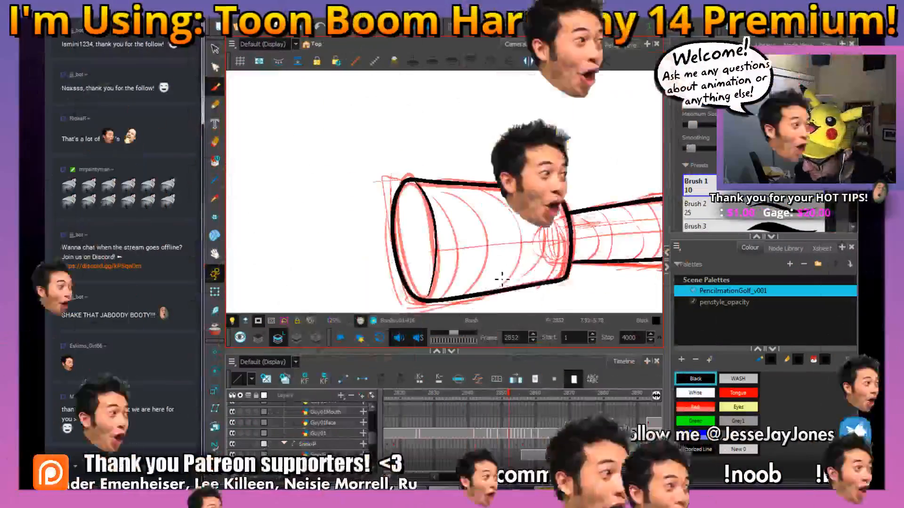
key(".")
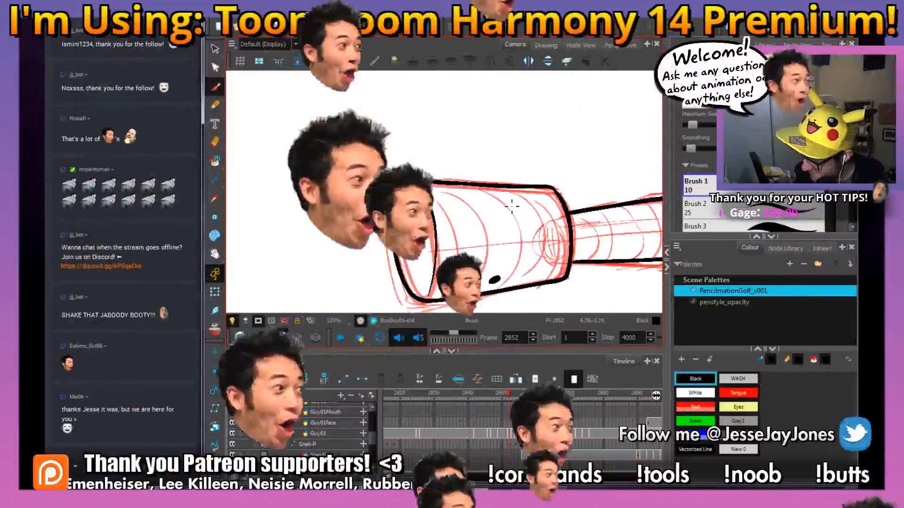
key(".")
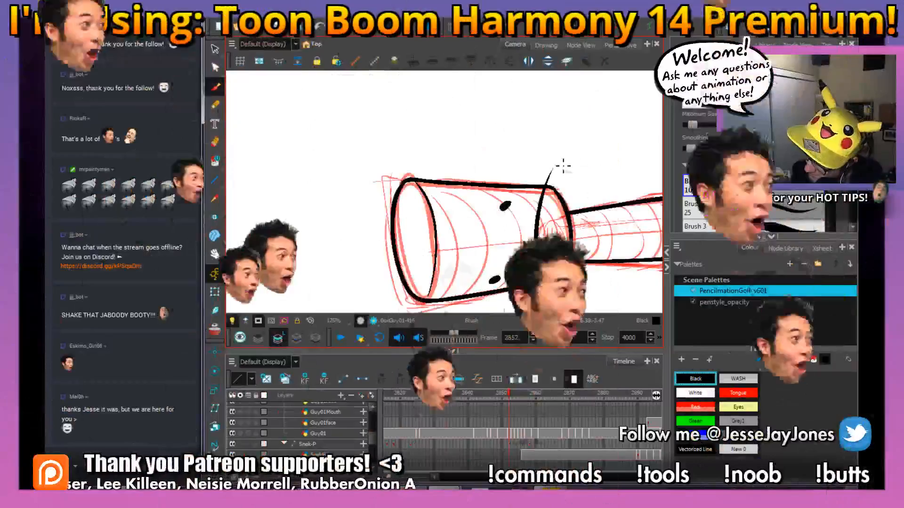
Compare frame 2852 with frame 2851, then select and delete the red rough lines at frame 2852.
key("1")
key("1")
key("1")
left_click_drag(578, 235, 513, 232)
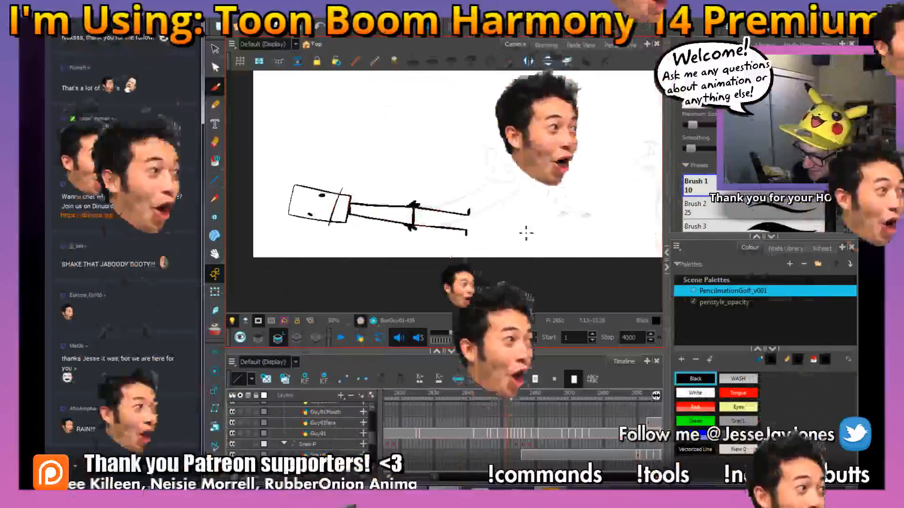
key(".")
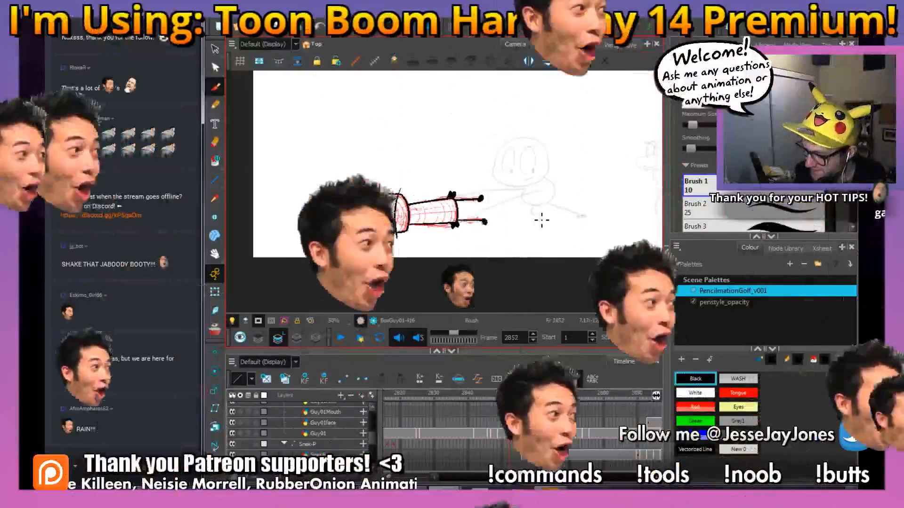
left_click(215, 51)
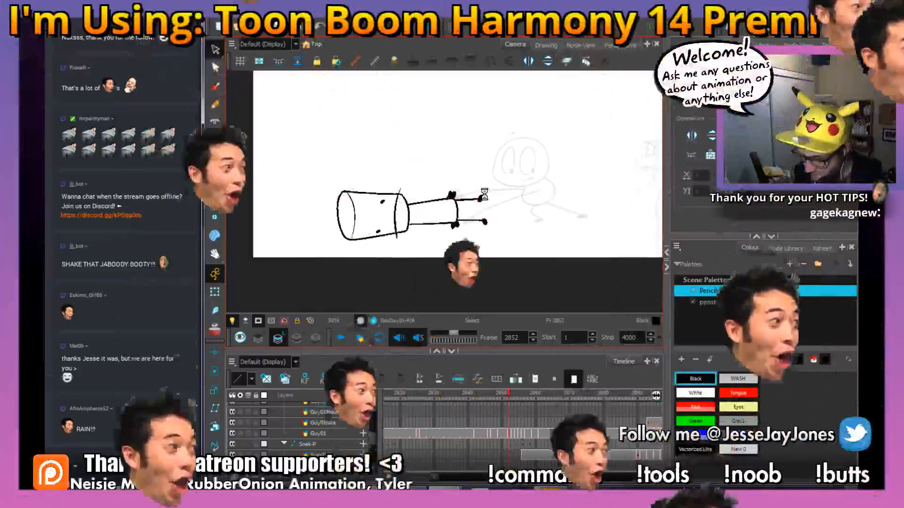
Reset the camera view and play the whole scene back from frame 1.
key("shift+m")
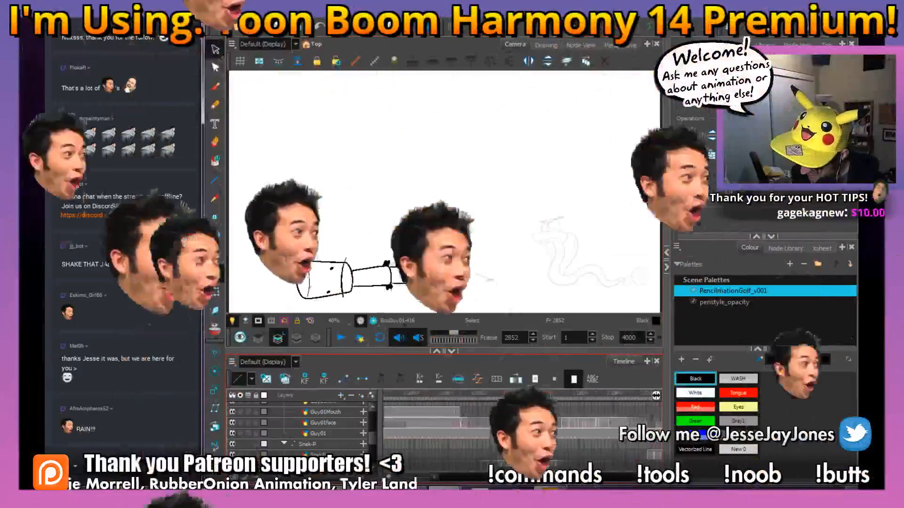
left_click_drag(508, 396, 379, 397)
key("Return")
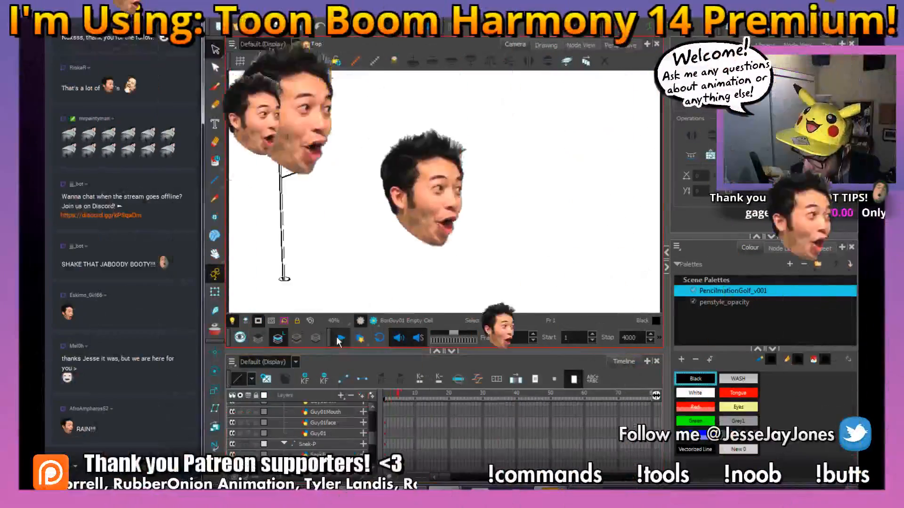
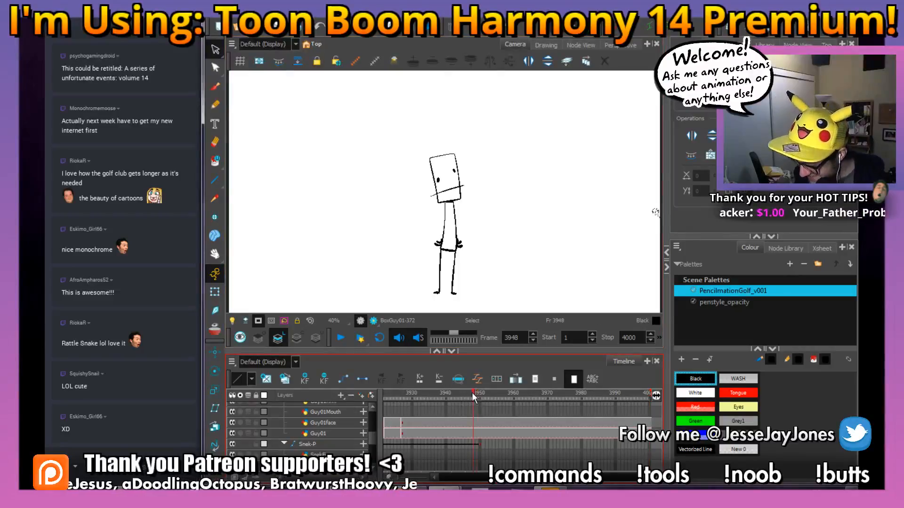
Scrub the timeline back from the end of the scene to frame 3476 to review the snake and box character shot.
left_click_drag(461, 392, 412, 395)
left_click_drag(649, 476, 628, 474)
left_click_drag(548, 395, 691, 438)
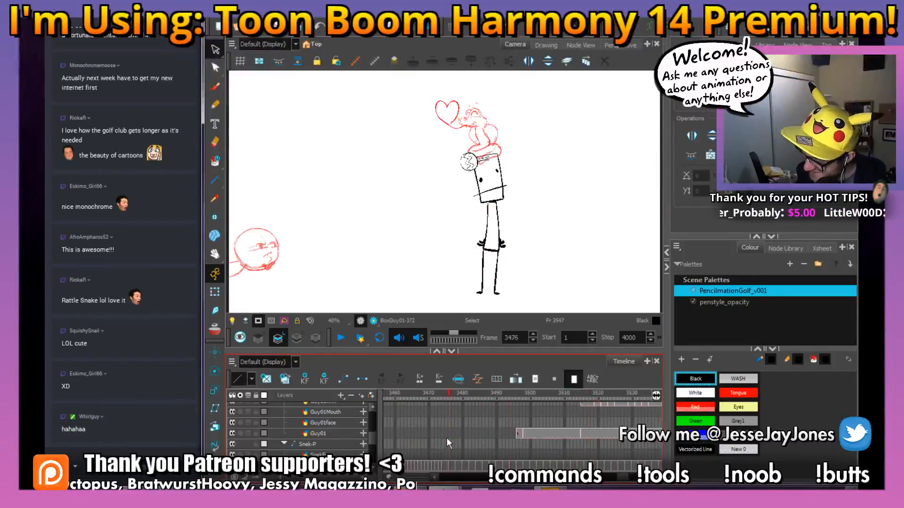
Scrub the timeline back to frame 2988, where the round-headed guy holds the box character.
mouse_move(446, 441)
left_mouse_down()
mouse_move(530, 436)
mouse_move(391, 440)
mouse_move(407, 454)
mouse_move(529, 451)
mouse_move(370, 455)
mouse_move(450, 452)
mouse_move(403, 447)
mouse_move(425, 445)
mouse_move(391, 449)
mouse_move(519, 447)
mouse_move(379, 448)
mouse_move(474, 442)
mouse_move(420, 444)
mouse_move(410, 436)
left_mouse_up()
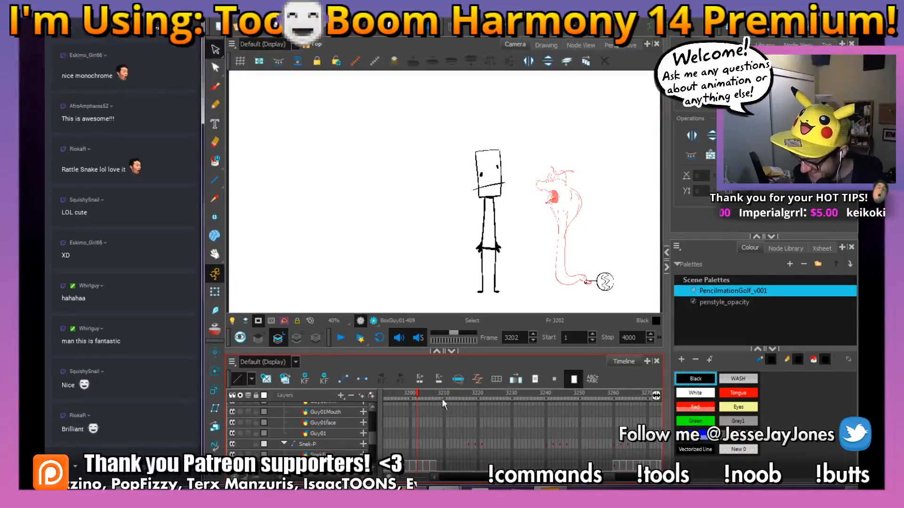
mouse_move(442, 399)
left_mouse_down()
mouse_move(414, 394)
mouse_move(380, 409)
mouse_move(432, 424)
mouse_move(389, 422)
mouse_move(378, 430)
mouse_move(402, 430)
mouse_move(377, 434)
mouse_move(458, 424)
mouse_move(435, 426)
left_mouse_up()
key("2")
key("2")
key("2")
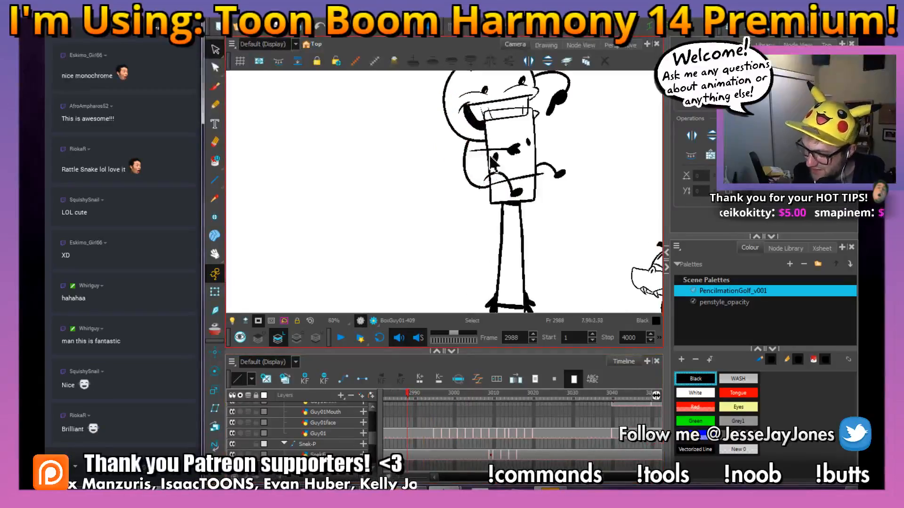
Fill the teeth of the Guy01 drawing with the White swatch at frame 2988 using the Paint tool.
key("space")
left_click_drag(497, 117, 371, 190)
left_click_drag(212, 163, 237, 156)
left_click(708, 396)
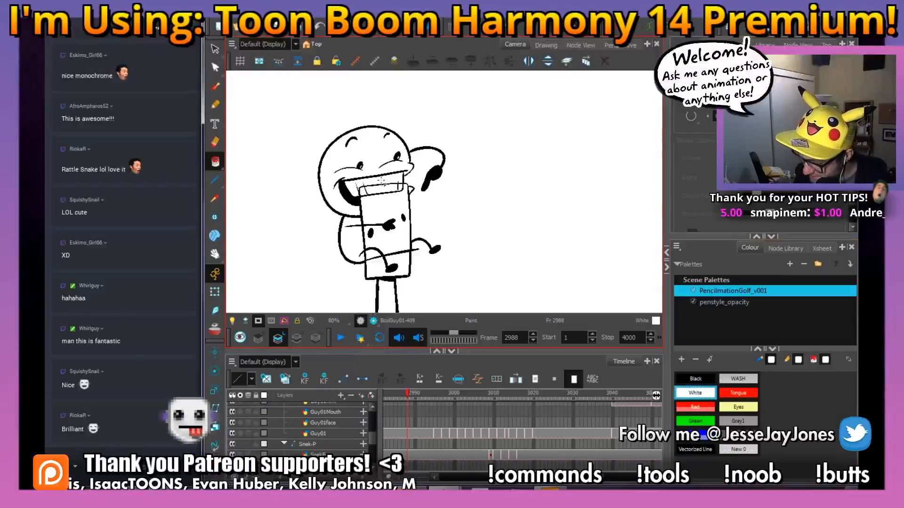
key("2")
key("2")
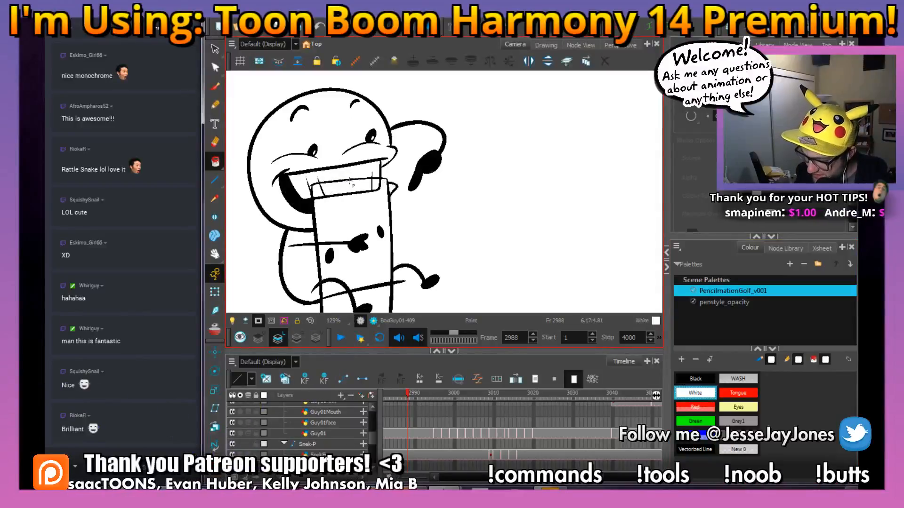
left_click(215, 272)
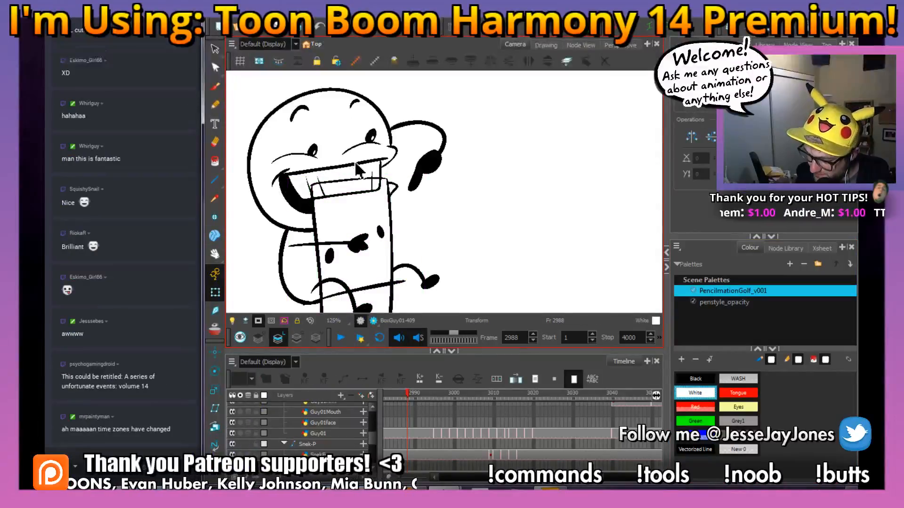
left_click(357, 168)
left_click(215, 164)
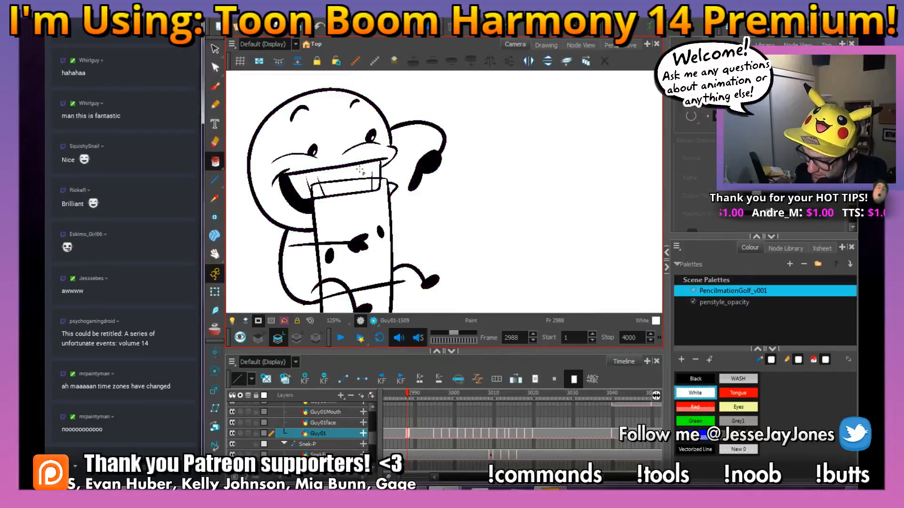
key("1")
key("1")
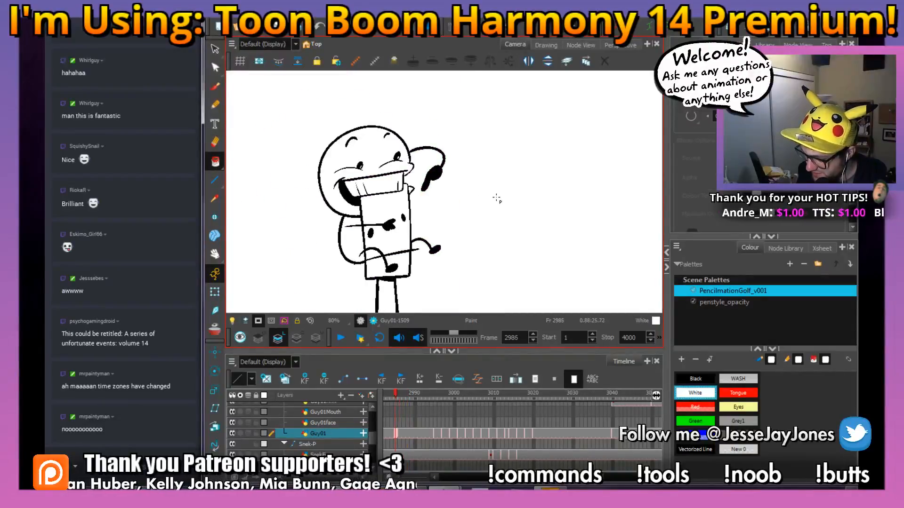
Go back to frame 2974 and examine the filled teeth against the overlapping box head.
mouse_move(391, 394)
left_mouse_down()
mouse_move(481, 399)
mouse_move(377, 405)
mouse_move(479, 404)
left_mouse_up()
key("1")
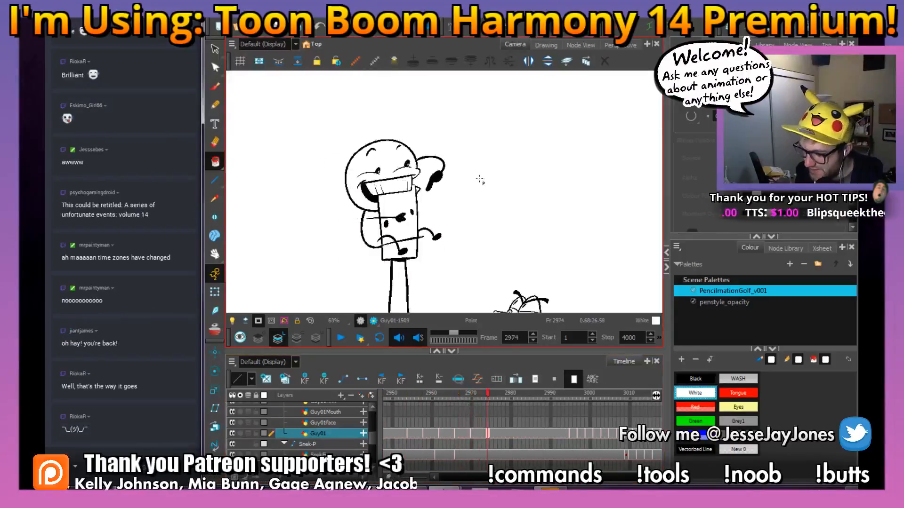
key("1")
key("1")
key("1")
mouse_move(476, 218)
left_mouse_down()
mouse_move(490, 204)
mouse_move(478, 199)
left_mouse_up()
left_click_drag(449, 266, 440, 224)
key("2")
key("2")
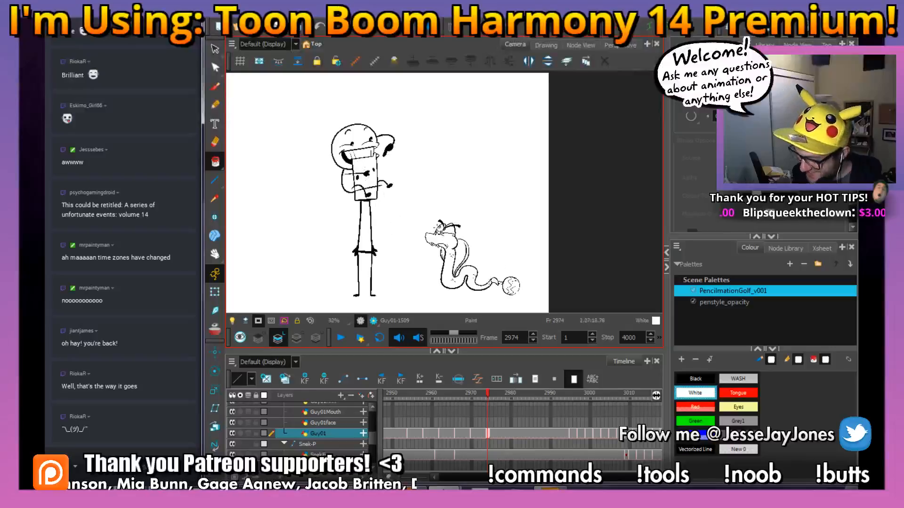
left_click_drag(370, 133, 408, 163)
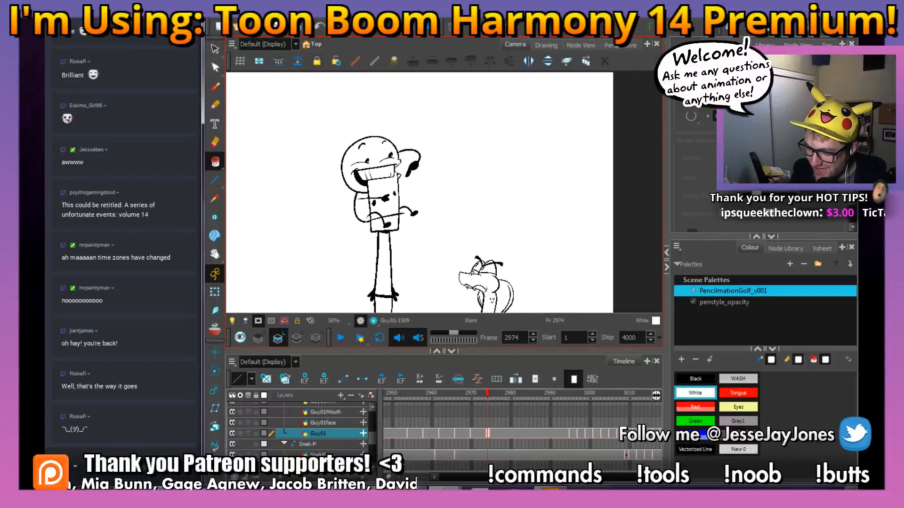
Turn off the camera mask at frame 2974 and inspect the artwork in and around the camera frame.
key("1")
key("1")
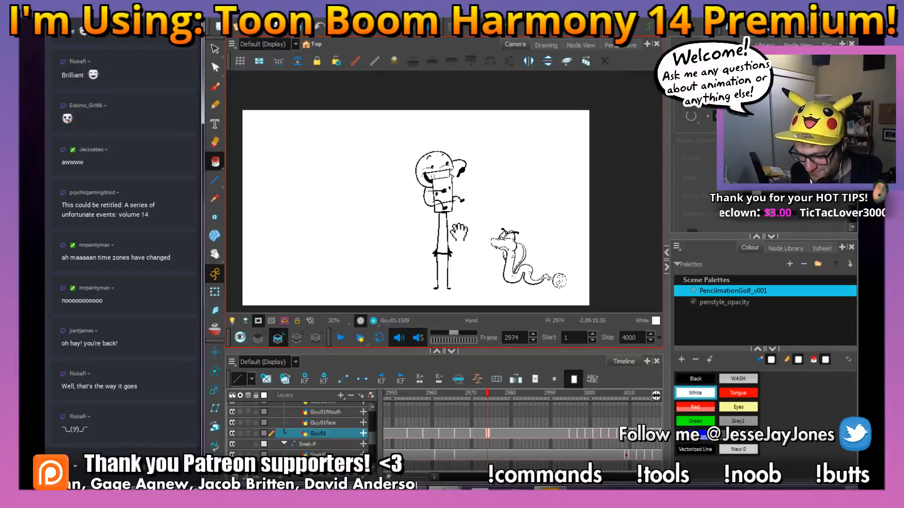
left_click_drag(459, 233, 453, 232)
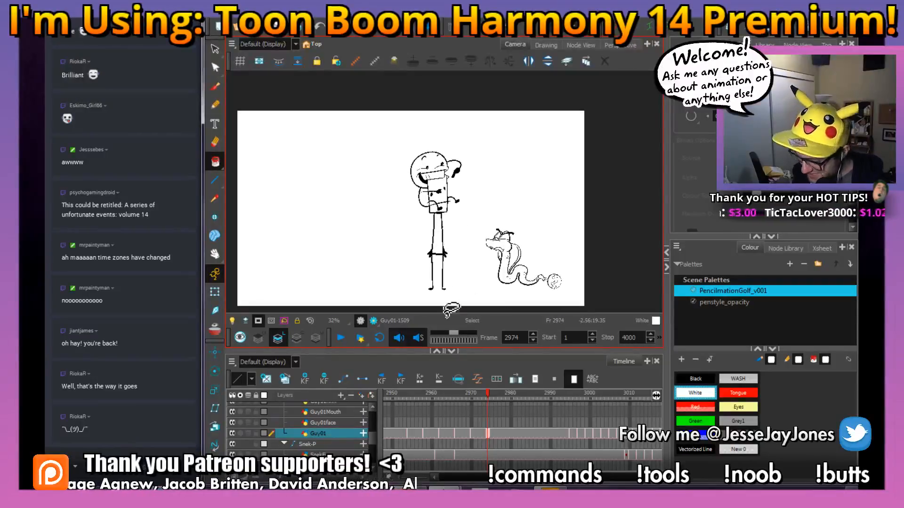
left_click_drag(409, 255, 431, 249)
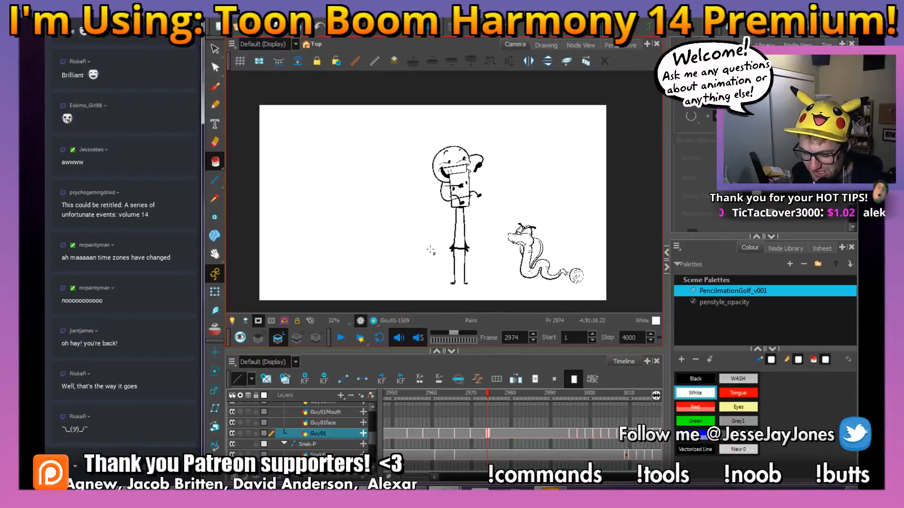
scroll(431, 250, "up", 1)
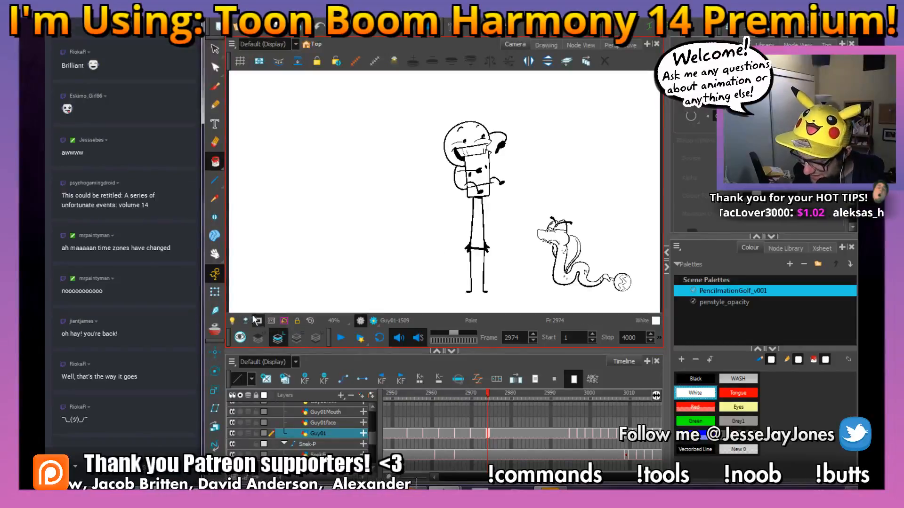
scroll(358, 249, "down", 3)
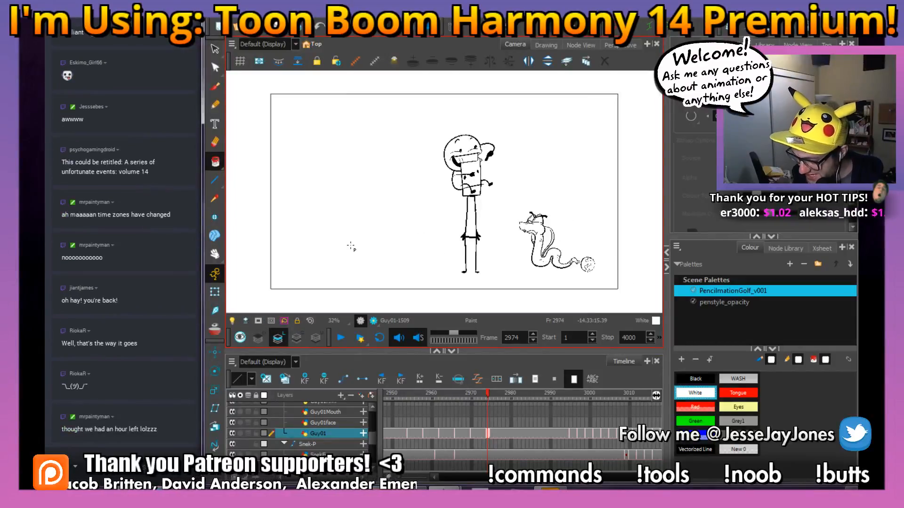
scroll(422, 228, "up", 3)
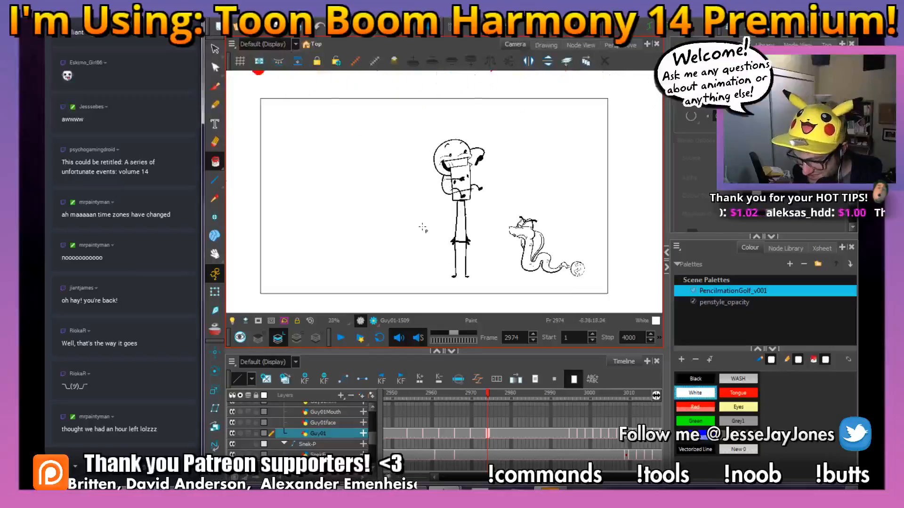
left_click_drag(427, 234, 415, 235)
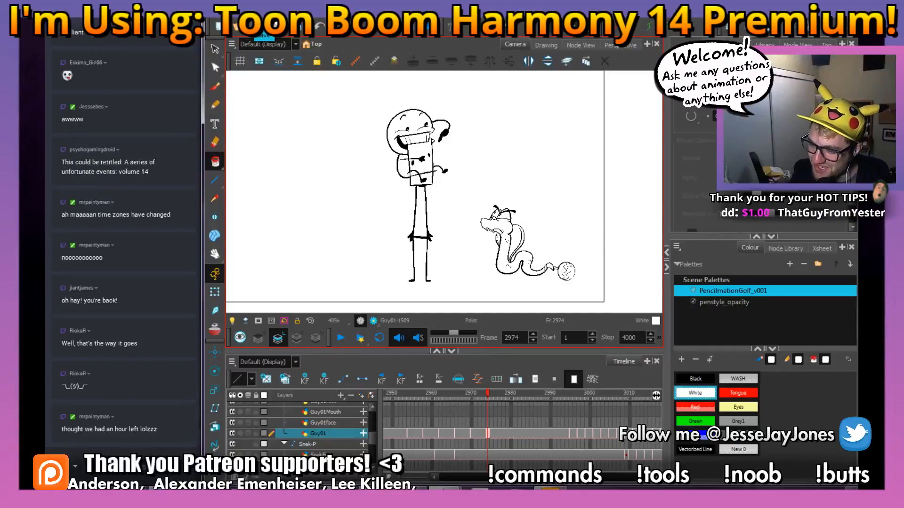
Scrub forward to frame 2985 and save the scene.
mouse_move(487, 419)
left_mouse_down()
mouse_move(539, 419)
mouse_move(530, 422)
left_mouse_up()
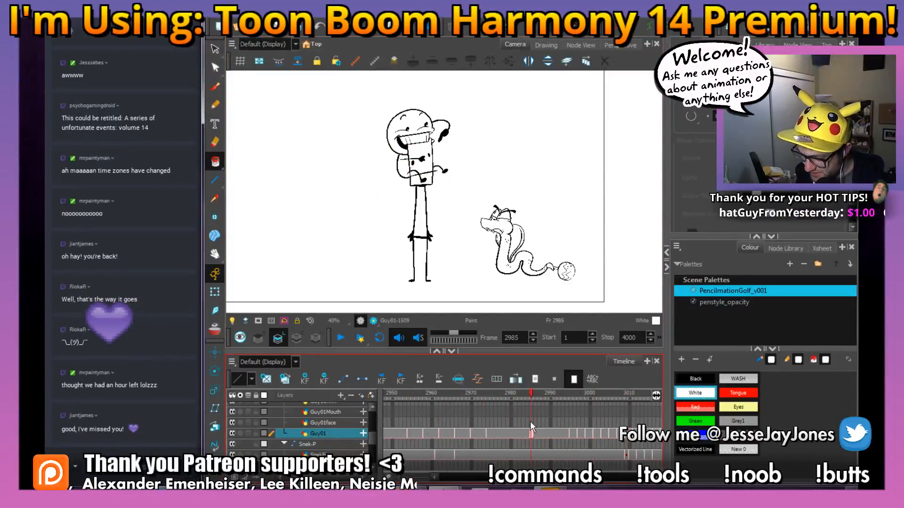
left_click(213, 29)
left_click(228, 74)
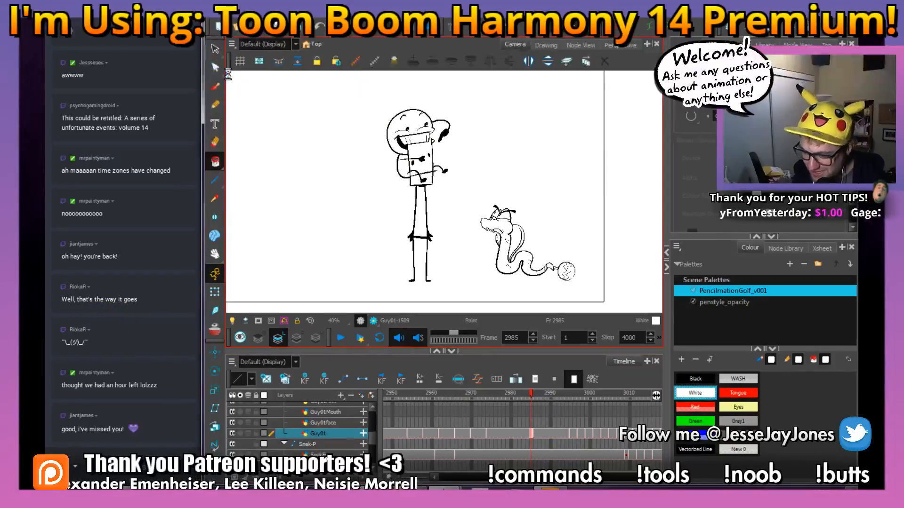
Switch to the Twitch channel page in the browser, send !raidcall in the chat and copy the message "/me It's a WADE!".
key("alt+Tab")
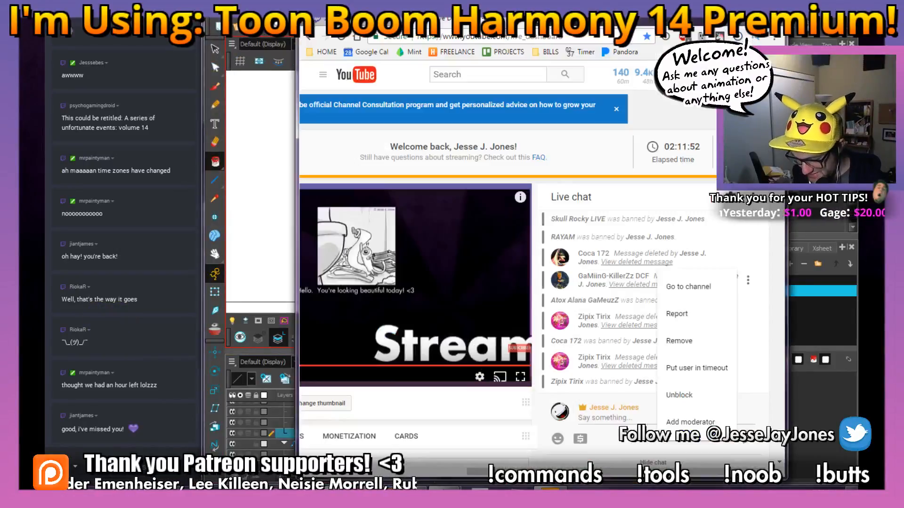
key("ctrl+Tab")
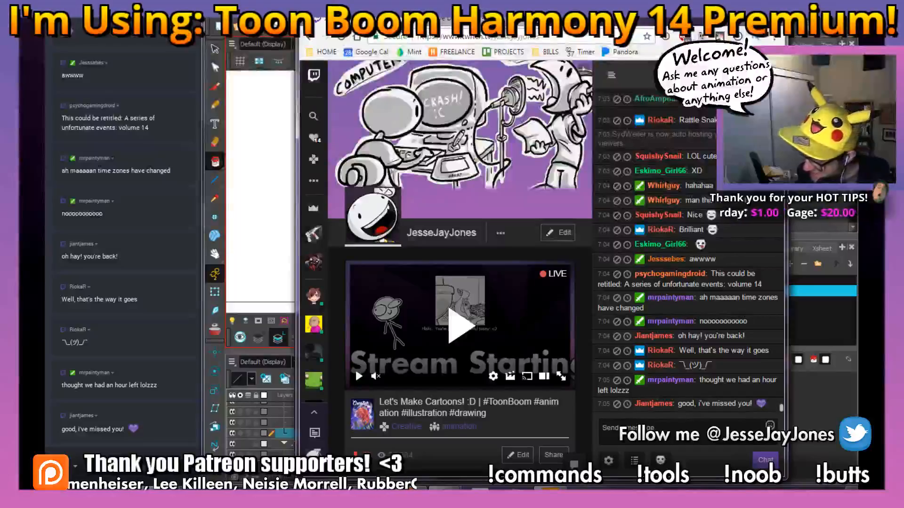
left_click(675, 433)
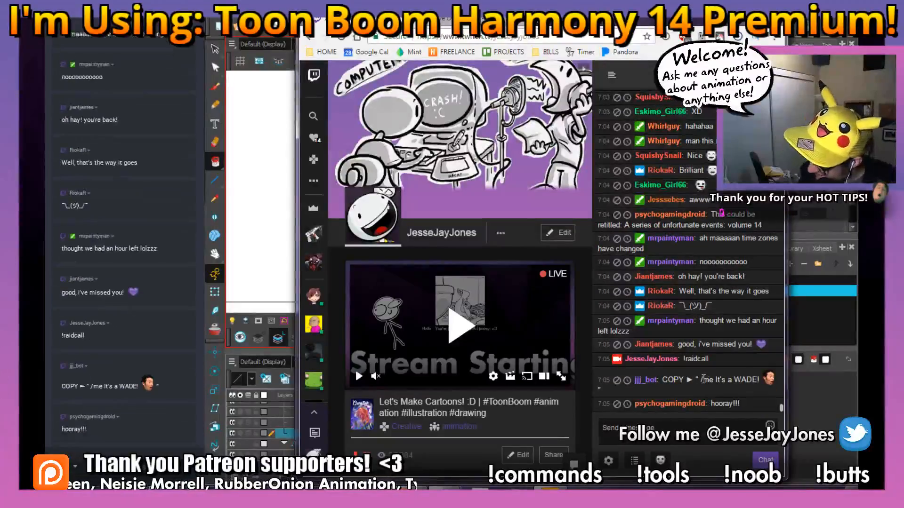
left_click_drag(720, 383, 770, 379)
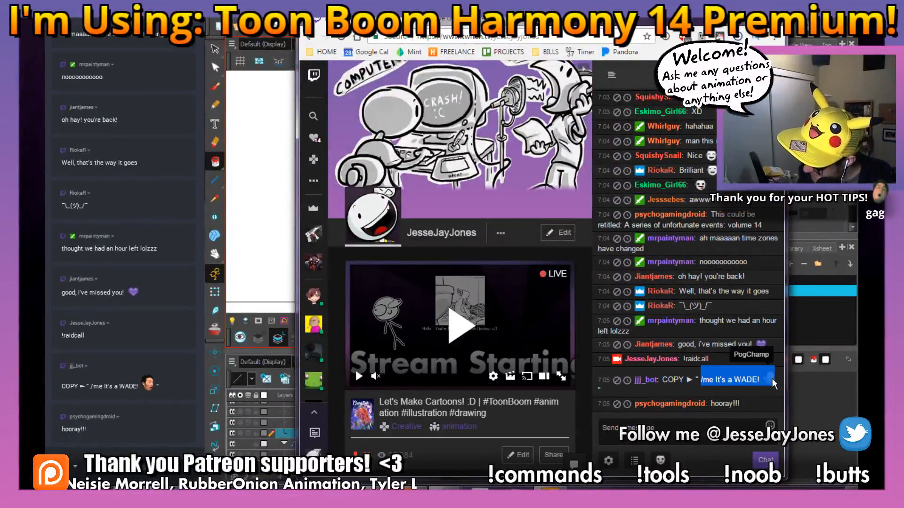
left_click(709, 426)
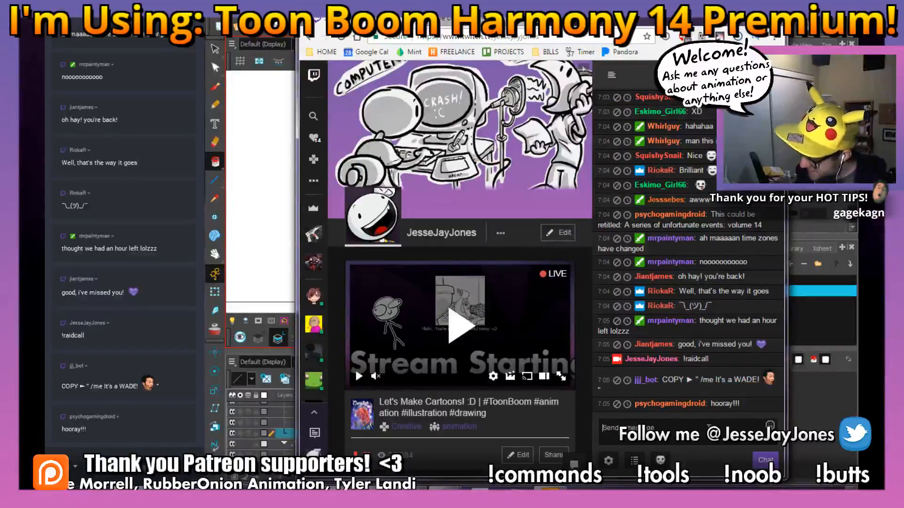
Open Twitch in a new browser tab and show all live channels on the Following page.
key("ctrl+t")
left_click(312, 54)
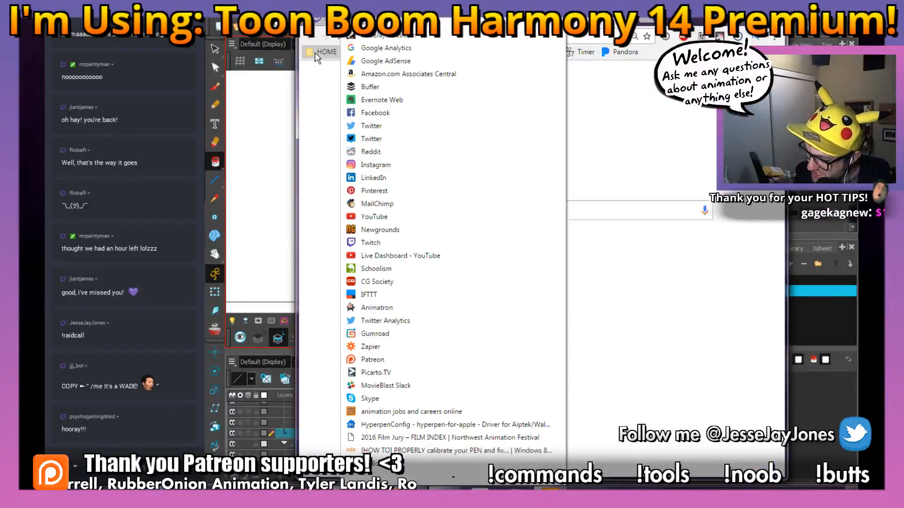
left_click(371, 243)
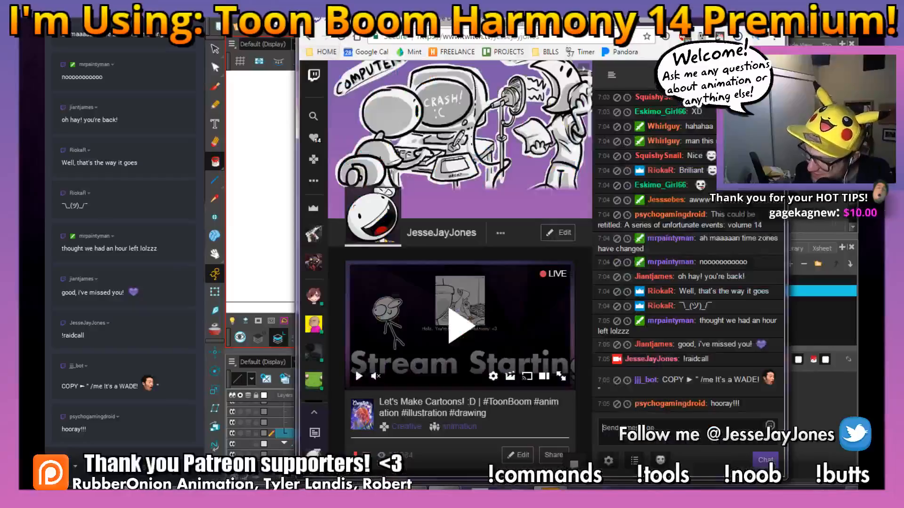
left_click(314, 139)
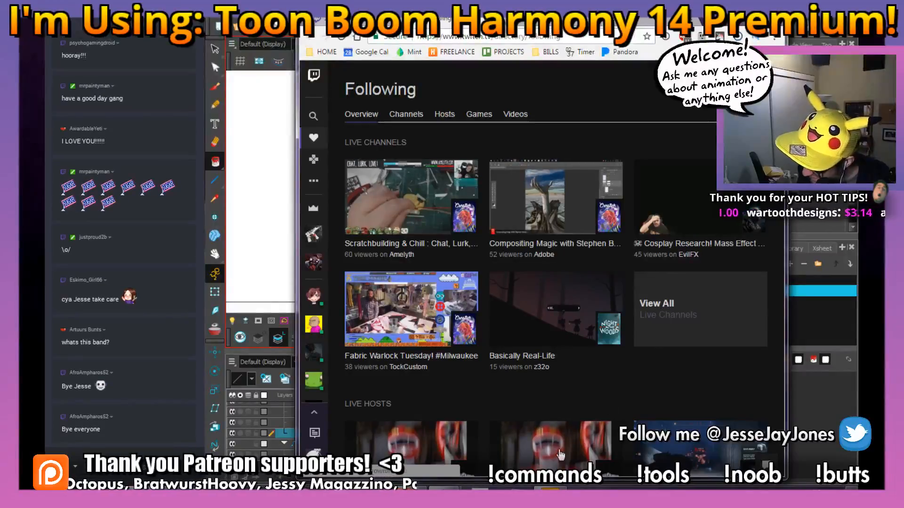
left_click(664, 301)
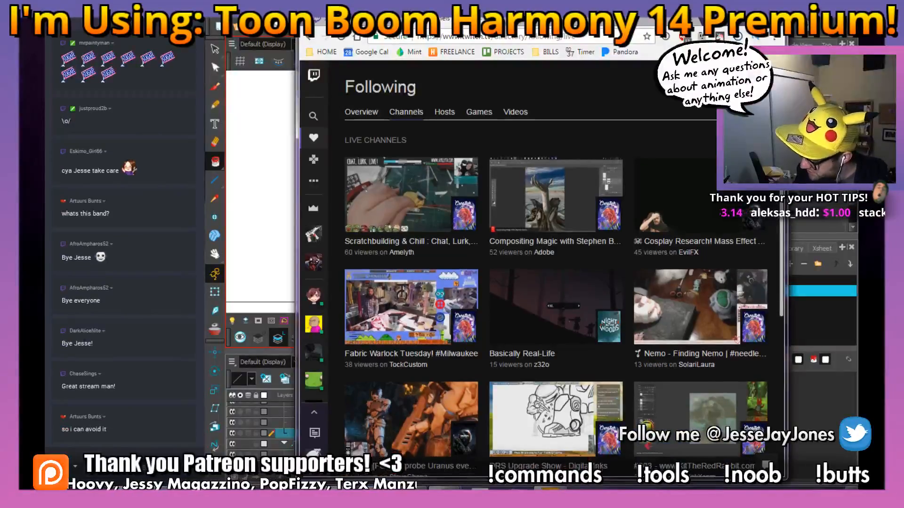
Browse the live followed channels and open the stream titled "Animating a custom intro screen".
scroll(782, 222, "down", 4)
scroll(790, 253, "down", 2)
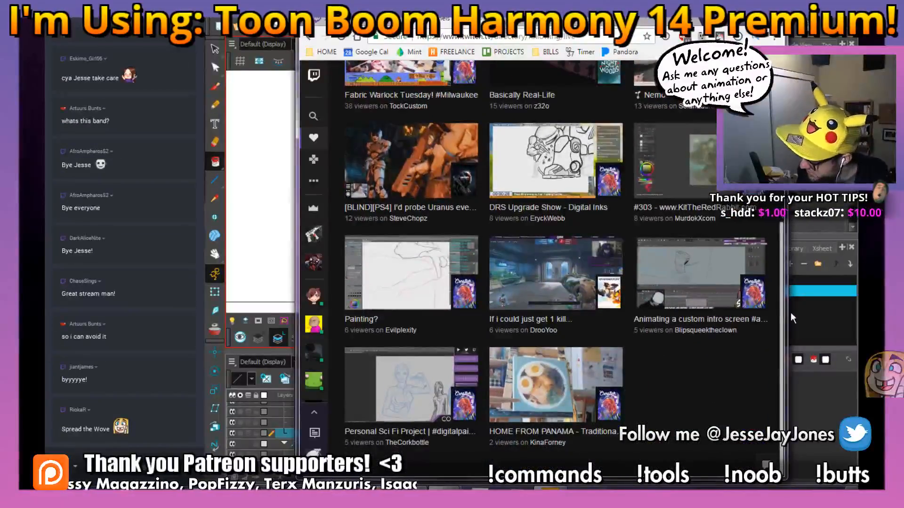
scroll(790, 312, "up", 1)
scroll(782, 277, "up", 1)
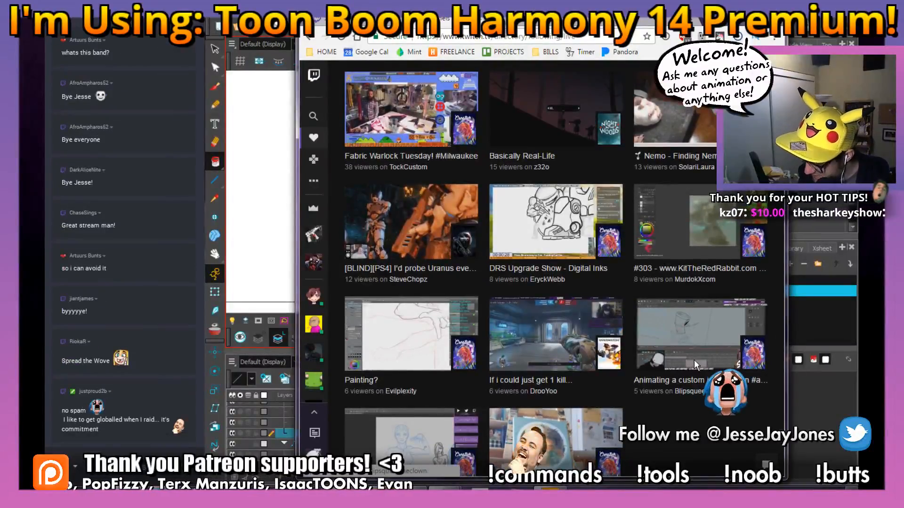
left_click(694, 360)
left_click(549, 38)
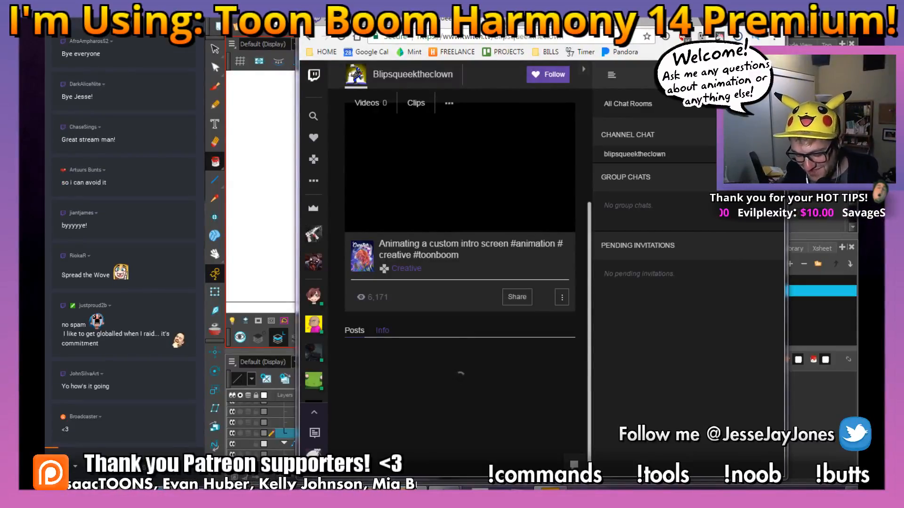
Set the chat client to send to the Twitch channel and mute the opened stream's player.
left_click(80, 472)
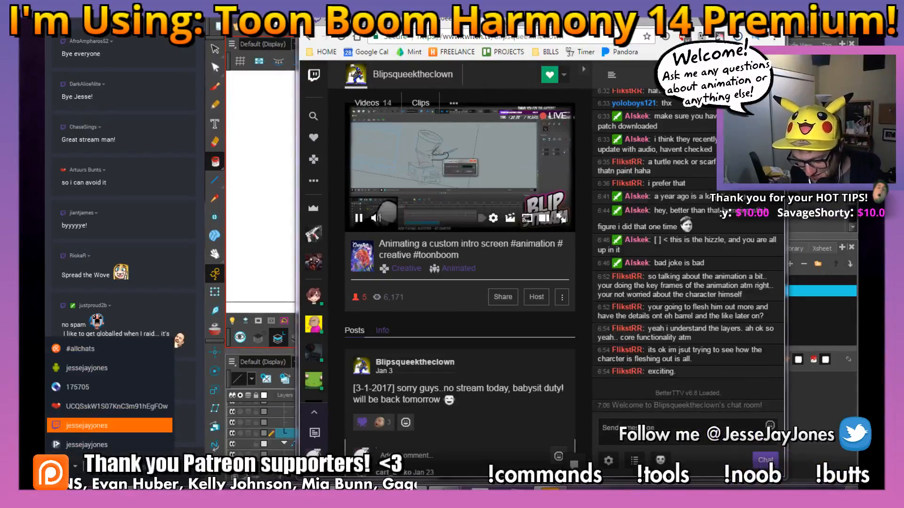
left_click(97, 426)
left_click(375, 218)
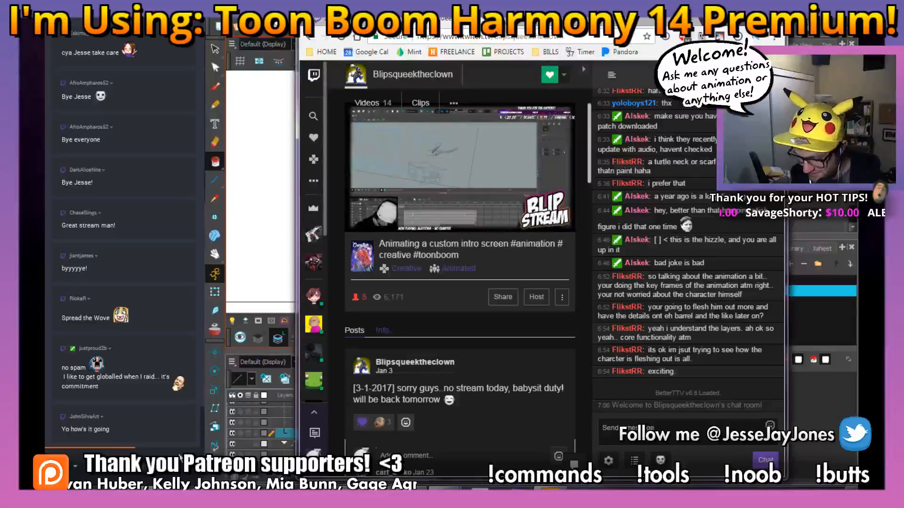
Send a !so shoutout for a fellow streamer and !raidcall from the chat client, and show the newest messages.
left_click(113, 471)
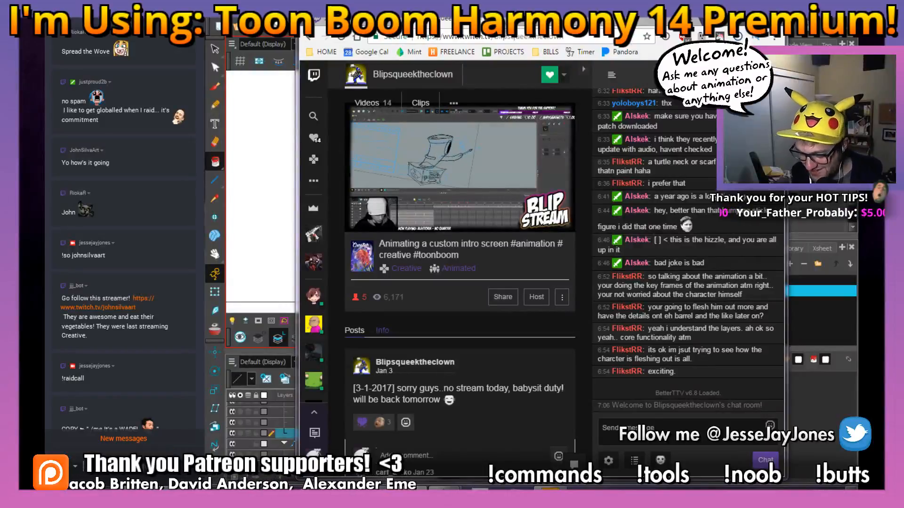
left_click(124, 439)
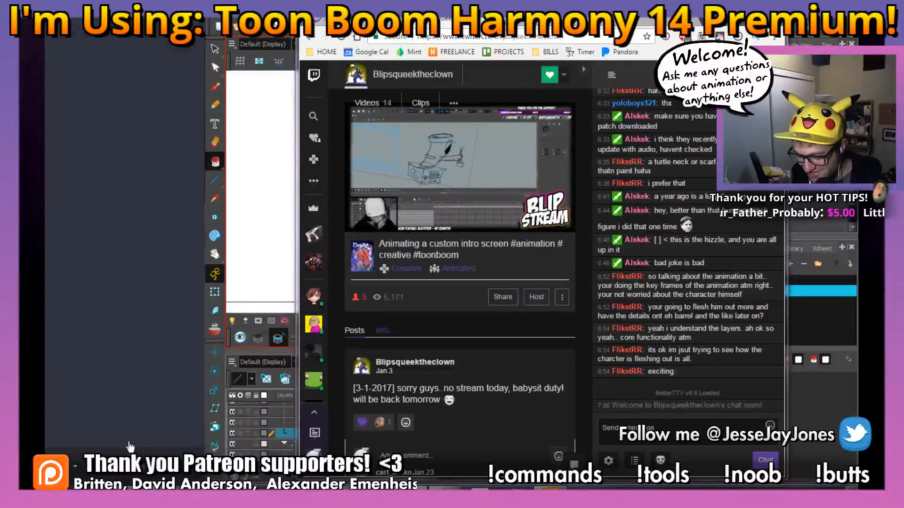
Set the chat client to send to the Twitch channel and post the opened stream's web address there three times.
left_click(75, 462)
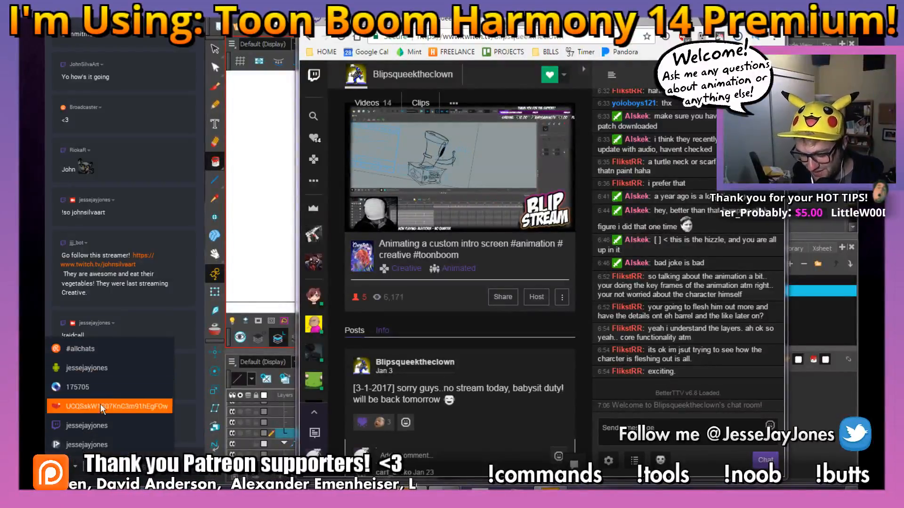
left_click(108, 425)
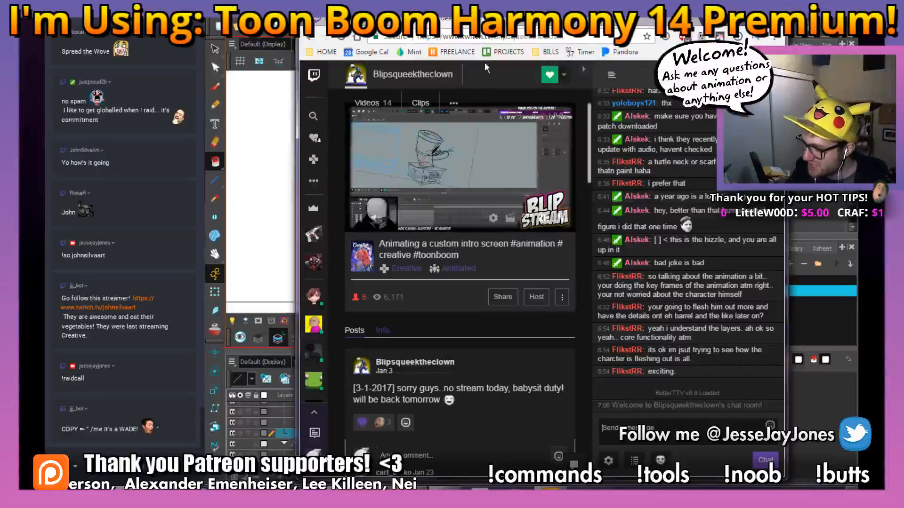
left_click(485, 36)
key("ctrl+c")
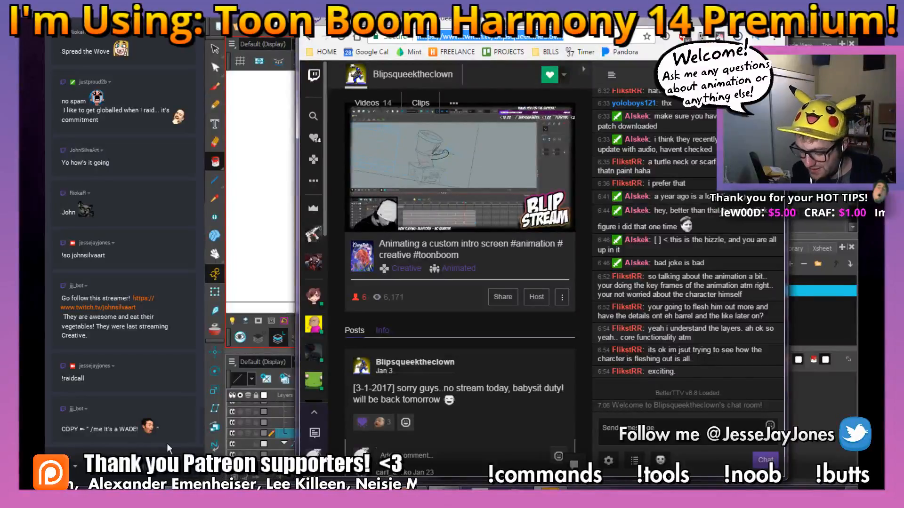
left_click(141, 467)
key("ctrl+v")
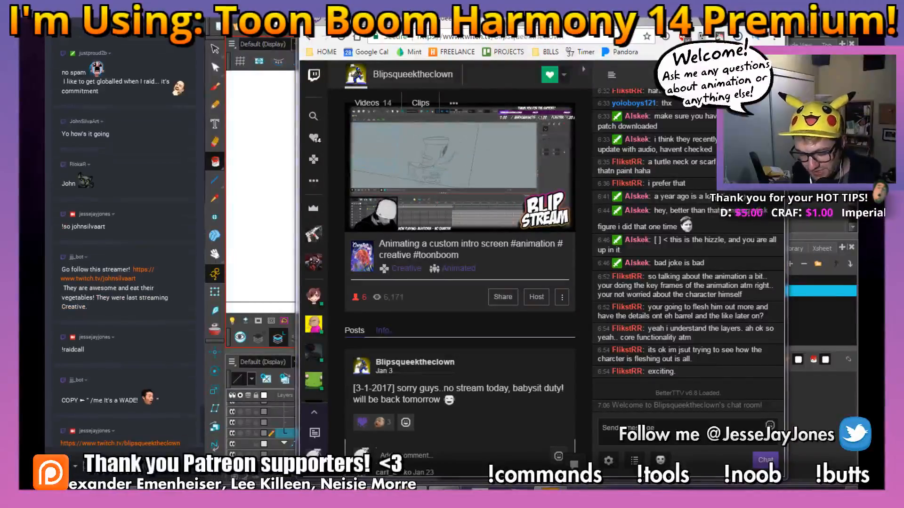
key("Return")
key("ctrl+v")
key("Return")
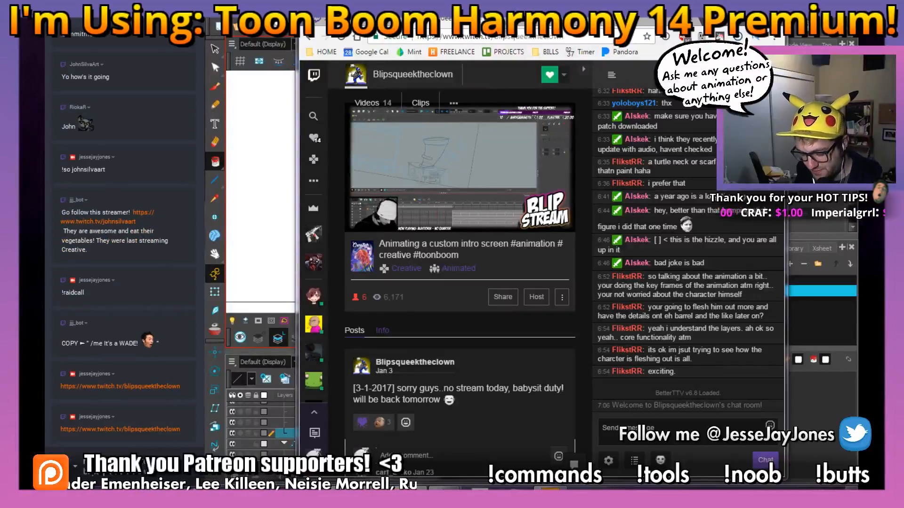
key("ctrl+v")
key("Return")
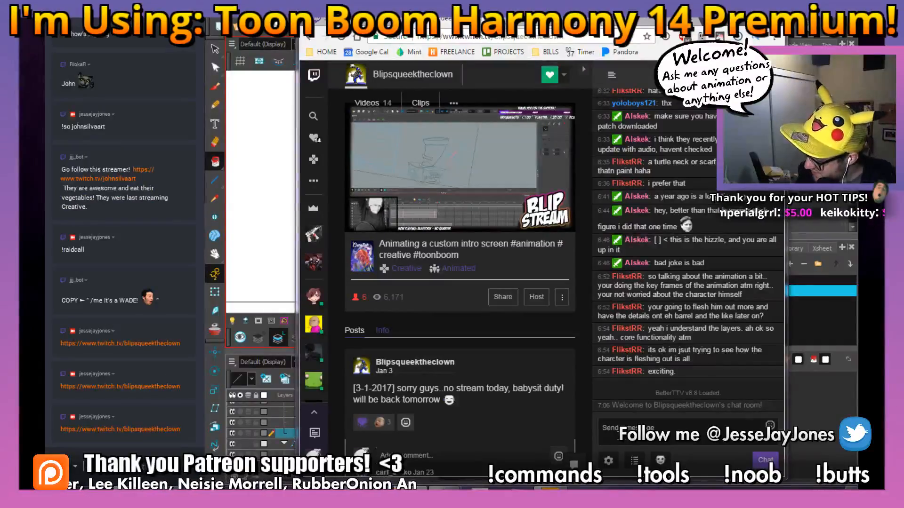
Send "/me It's a WADE! PogChamp" in the opened stream's chat and host that channel.
left_click(625, 434)
type("/me ")
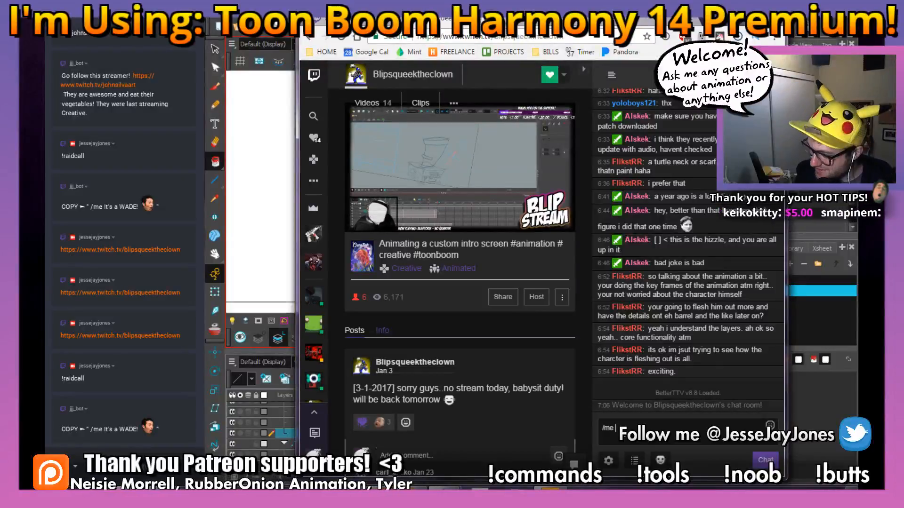
type("It's a WADE!")
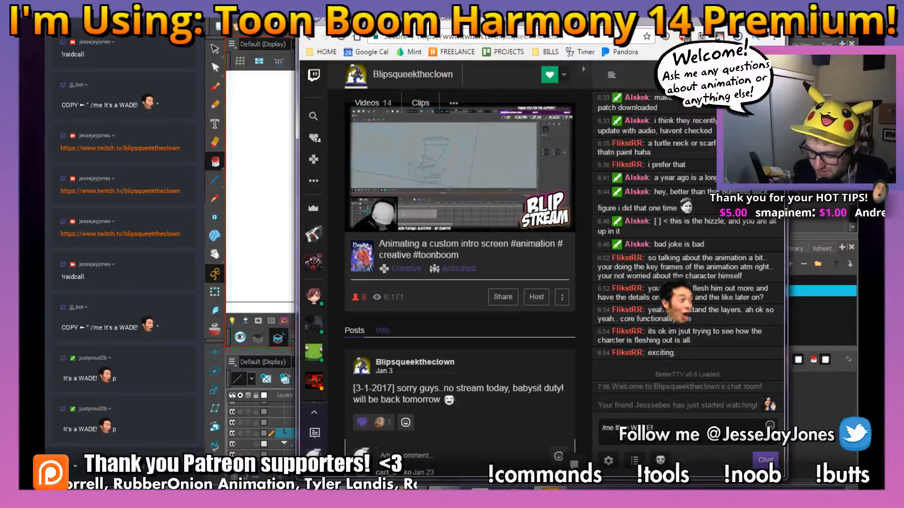
type(" PogChamp")
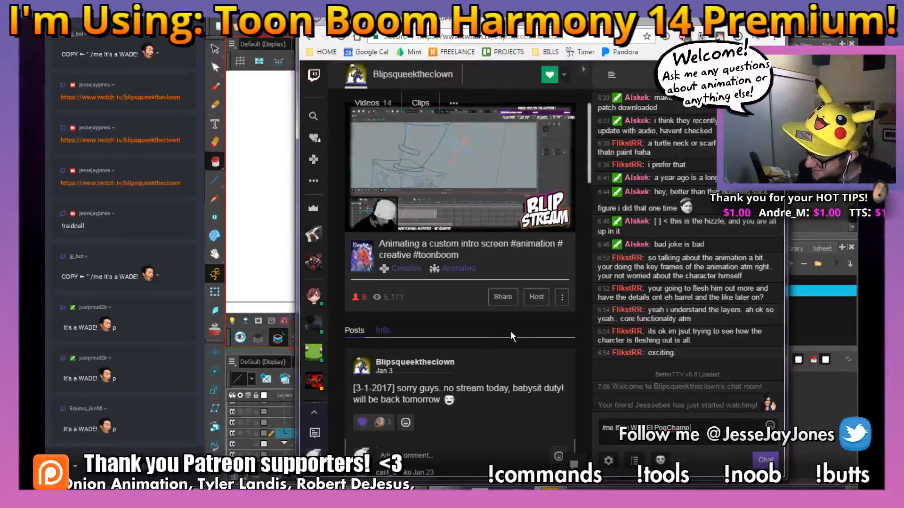
left_click(539, 300)
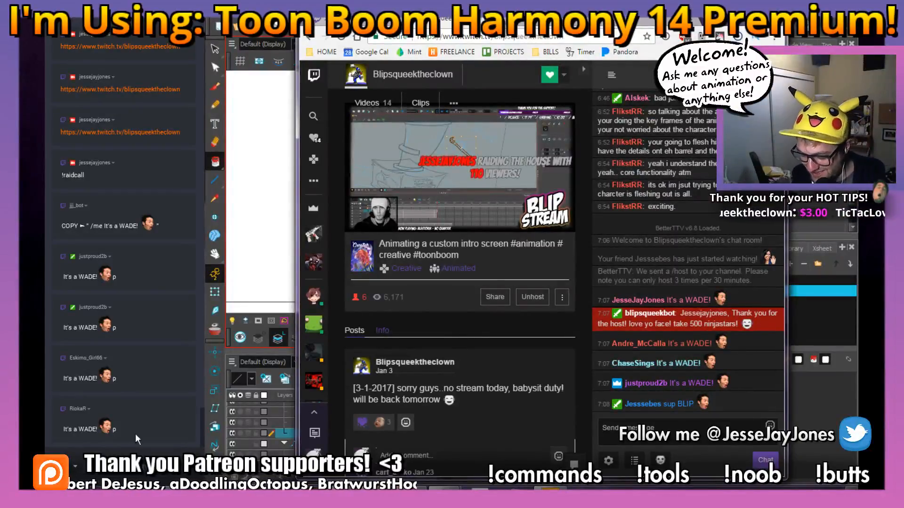
Set the chat client to send to #allchats and begin a new message.
left_click(75, 466)
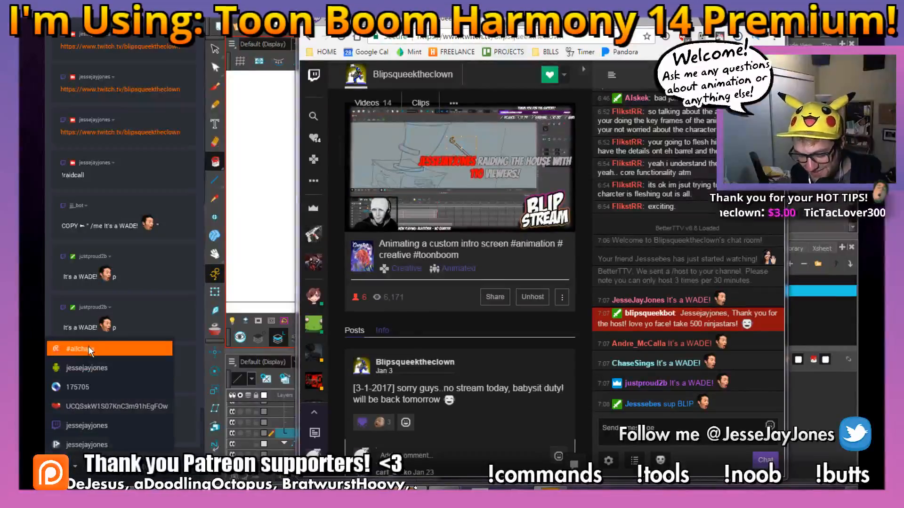
left_click(112, 475)
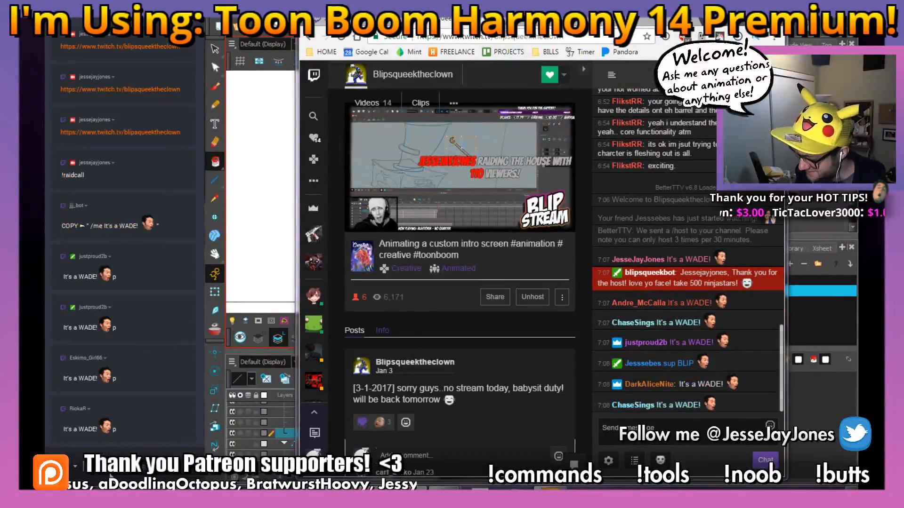